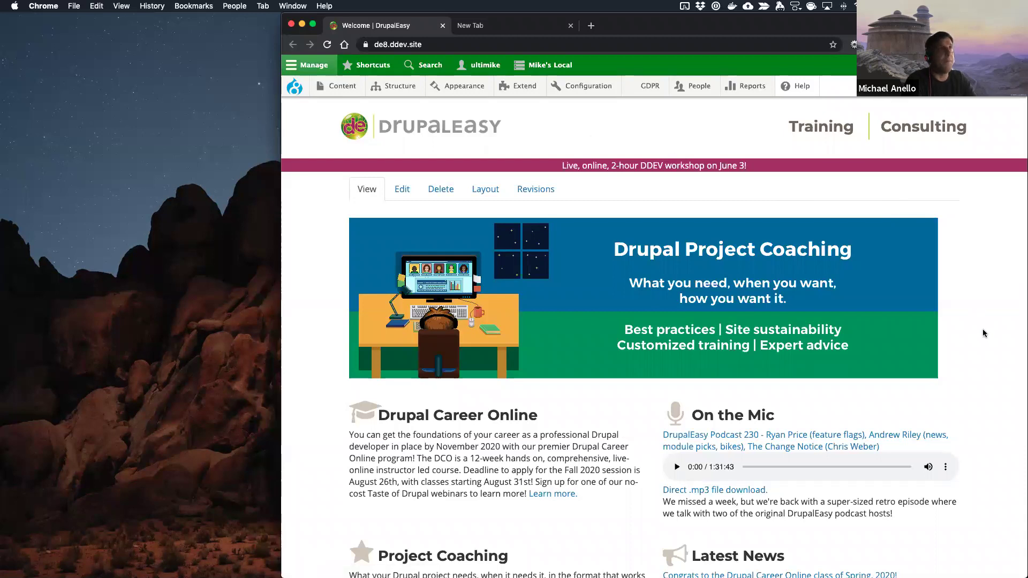
Step: Open the site's Available updates report and review the update status of Drupal core and the installed modules
drag(669, 34, 667, 33)
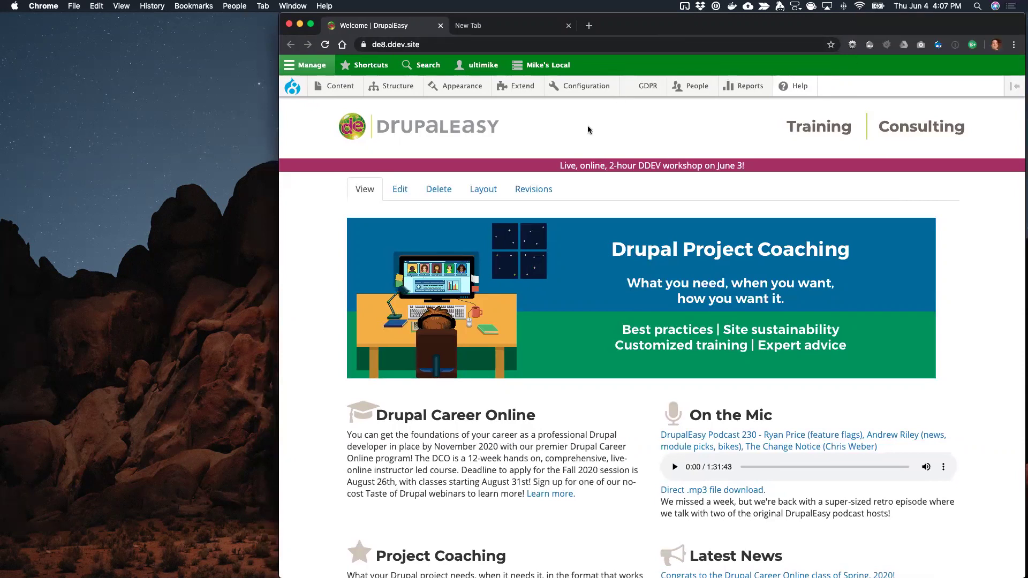
mouse_move(745, 87)
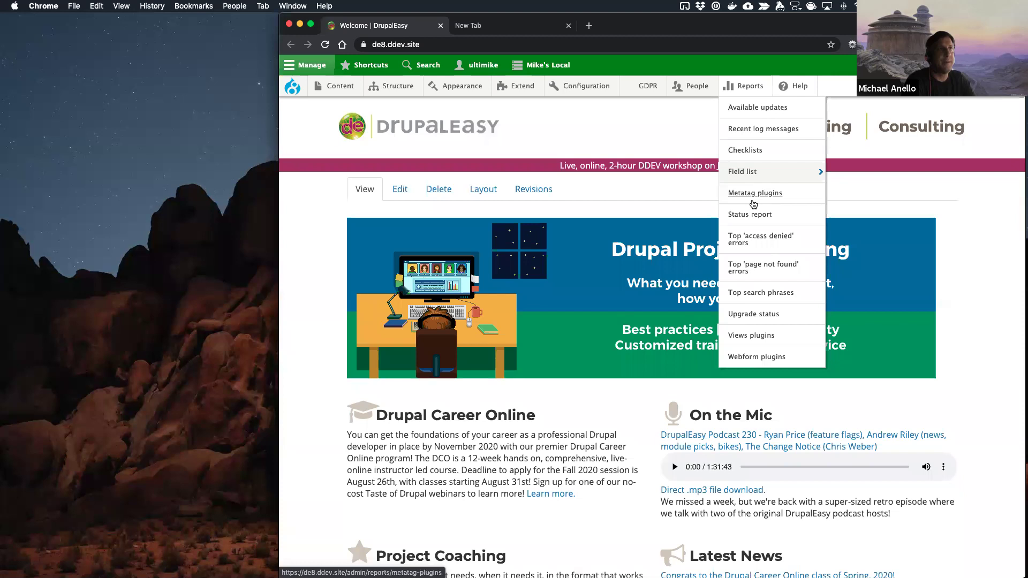
click(749, 109)
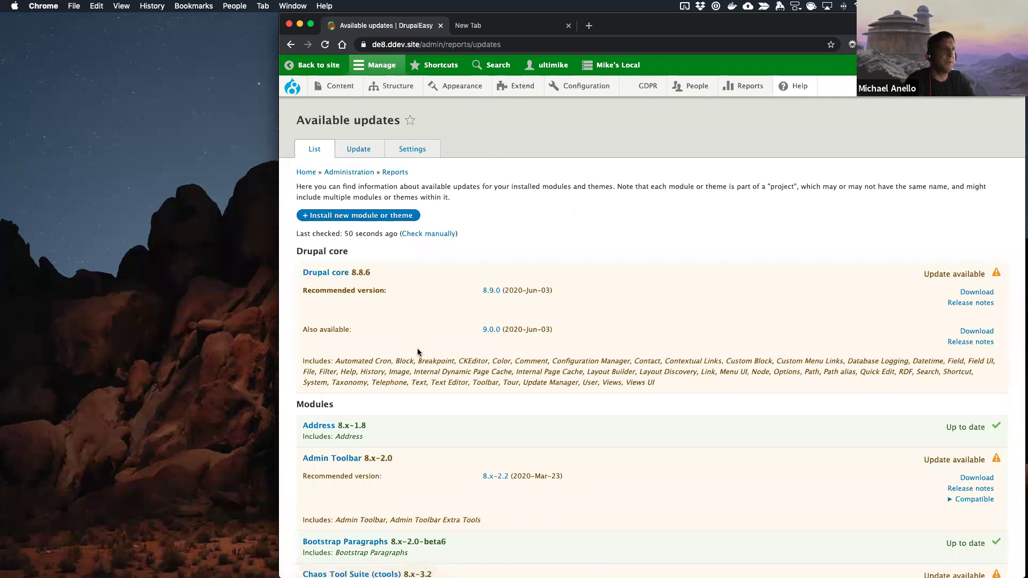
scroll(448, 337, down, 5)
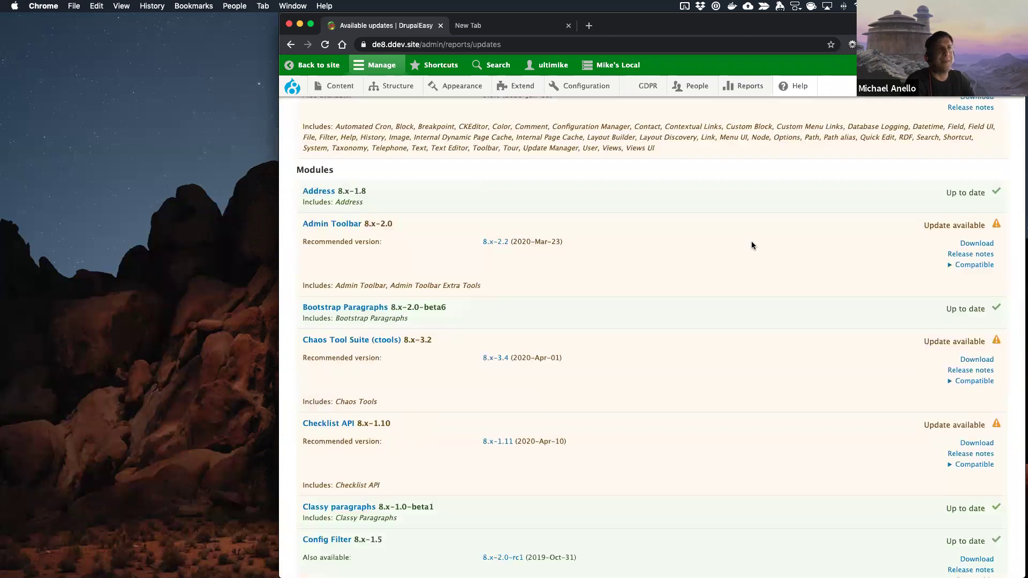
scroll(751, 244, down, 20)
scroll(751, 246, down, 14)
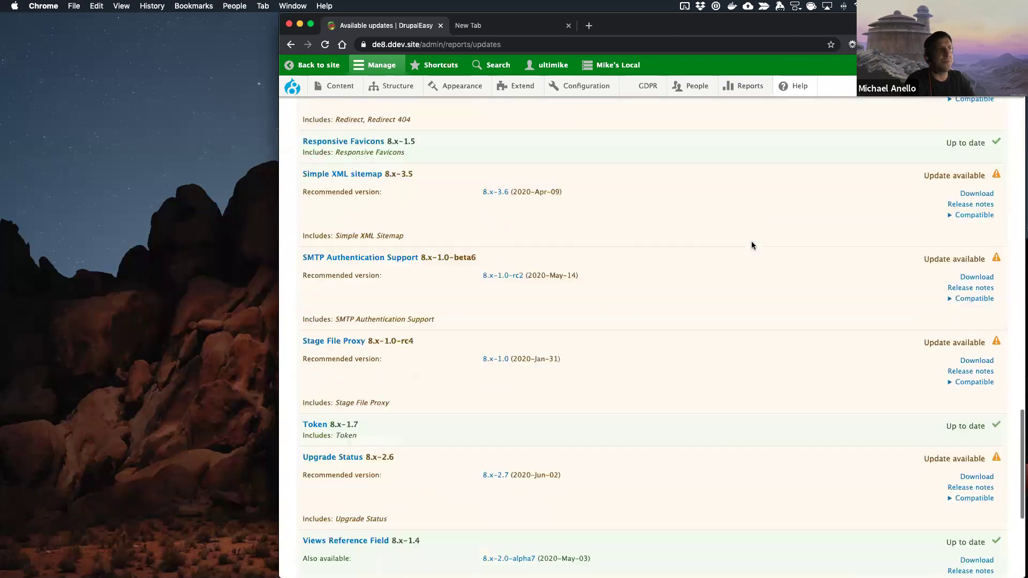
scroll(751, 245, up, 20)
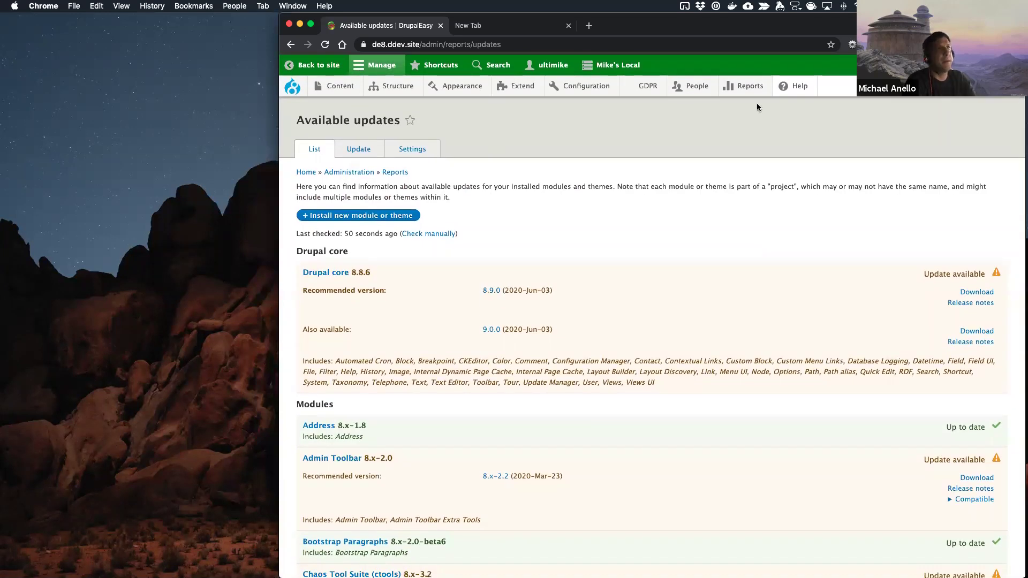
mouse_move(744, 89)
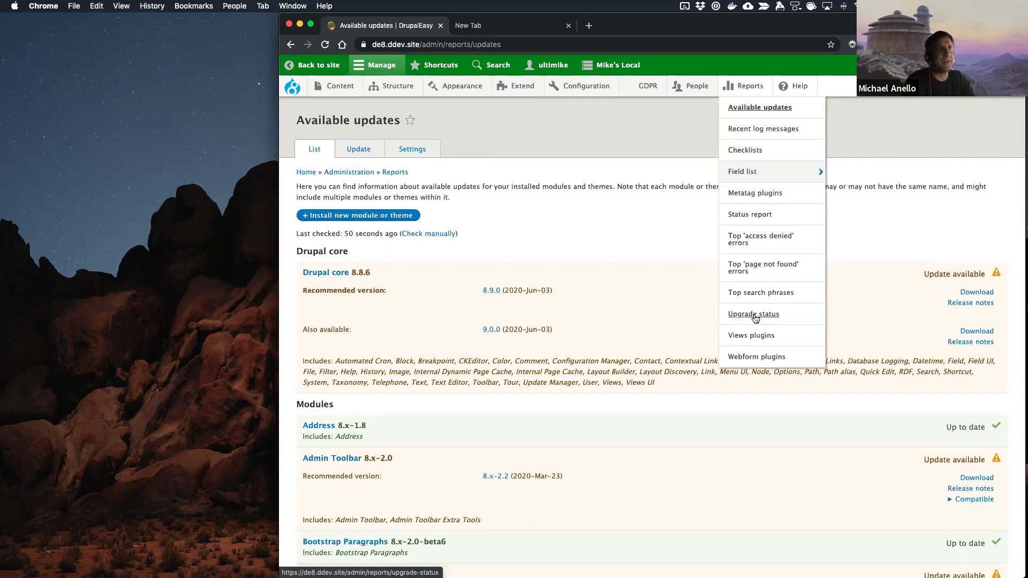
click(525, 29)
text(https://www.drupal.org/project/)
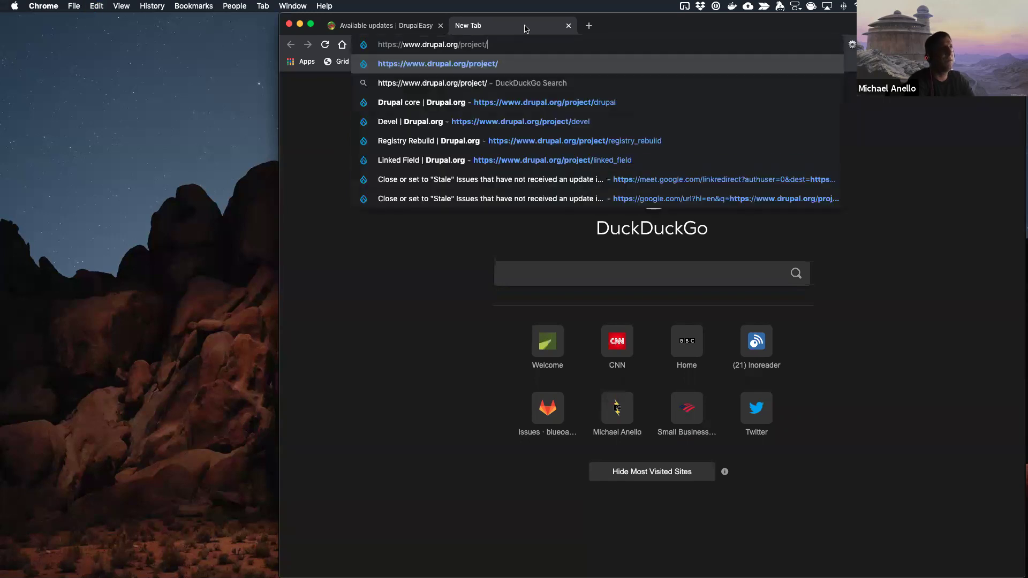
text(upgrade_statu)
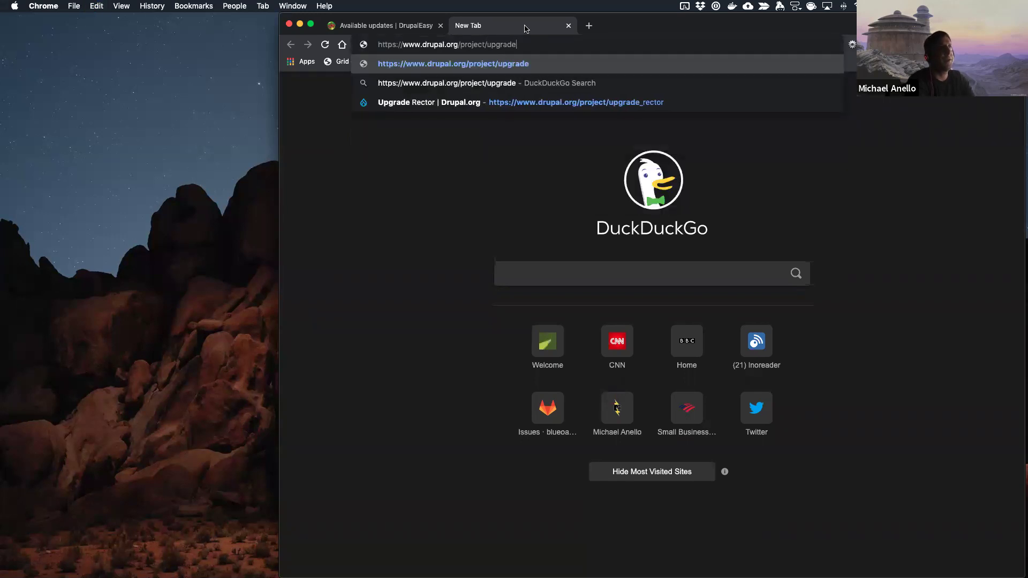
text(s)
key(Return)
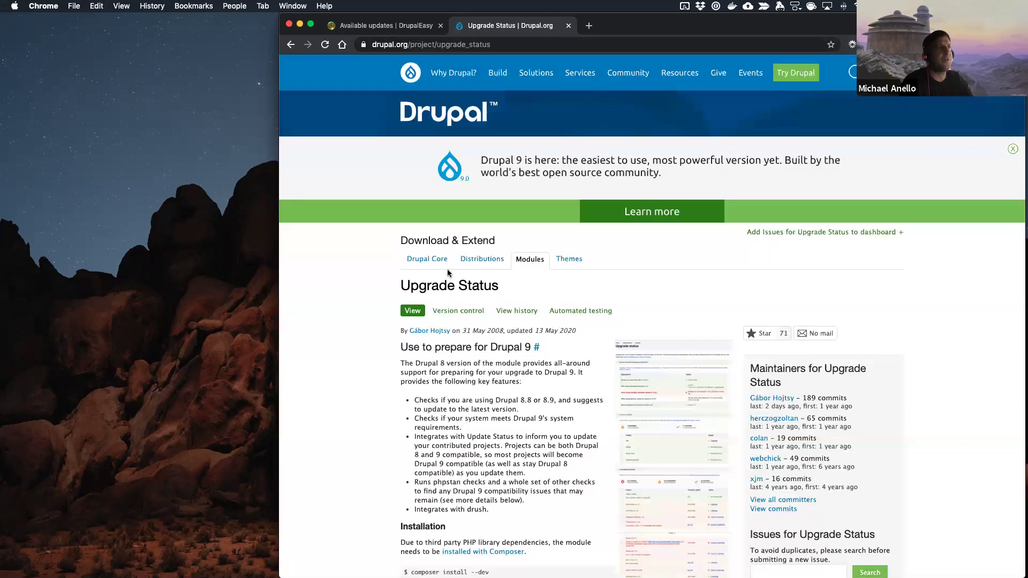
scroll(447, 271, down, 5)
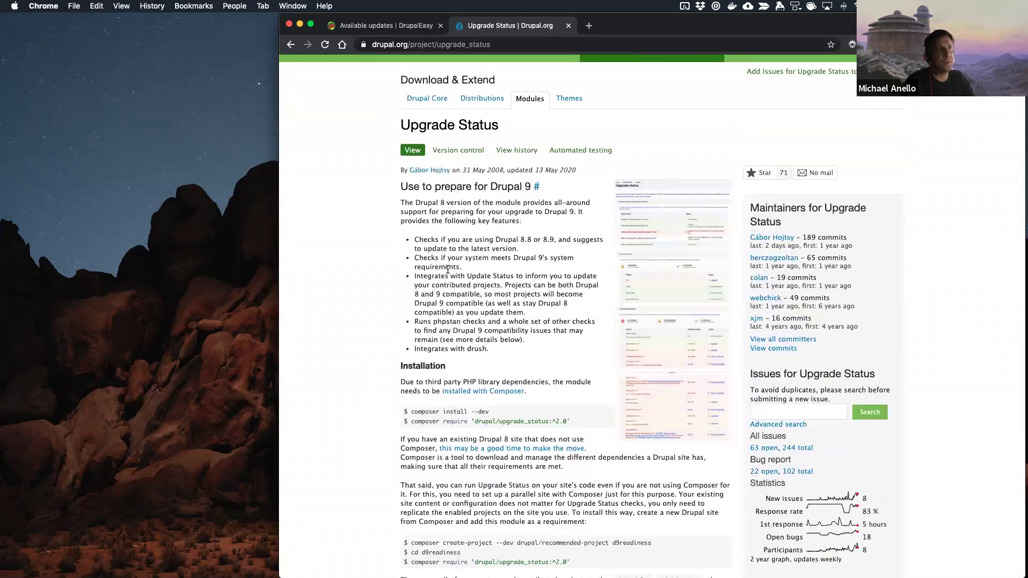
scroll(448, 270, up, 4)
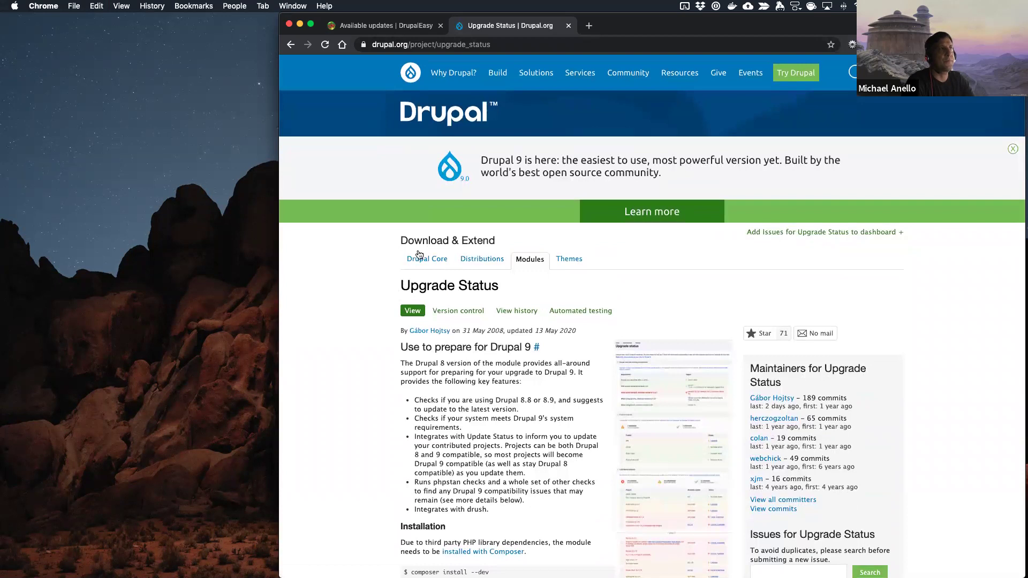
Step: Return to the DrupalEasy site, open its Upgrade status report, and review the hosting environment and custom projects sections
click(399, 22)
mouse_move(747, 88)
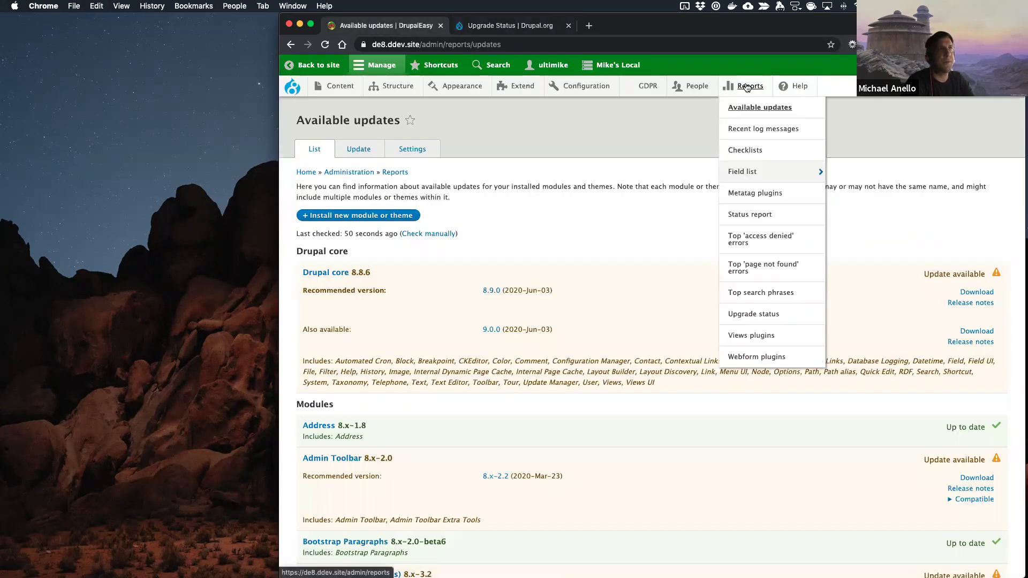
click(754, 315)
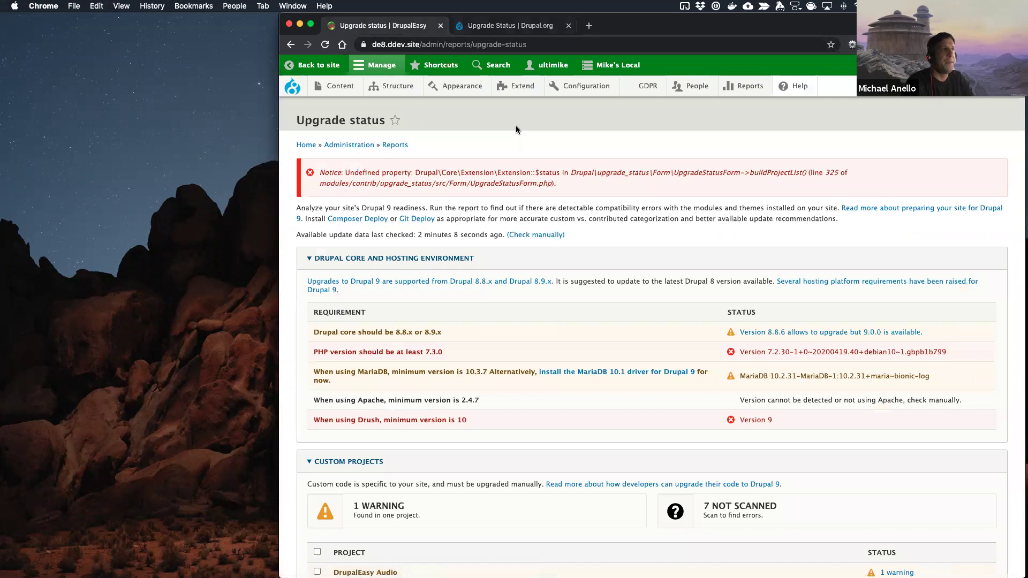
scroll(516, 129, down, 4)
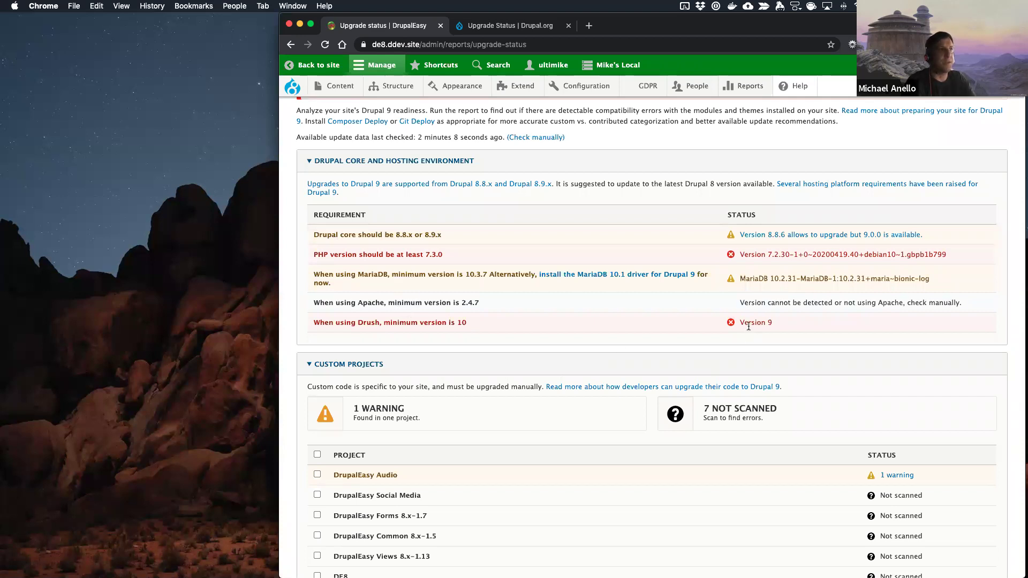
scroll(748, 327, down, 5)
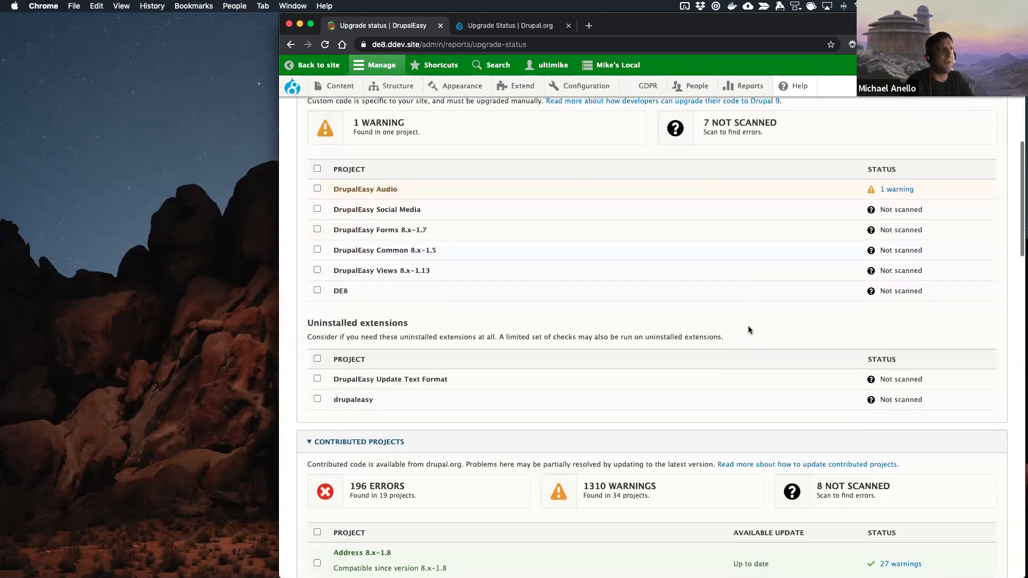
scroll(748, 326, up, 1)
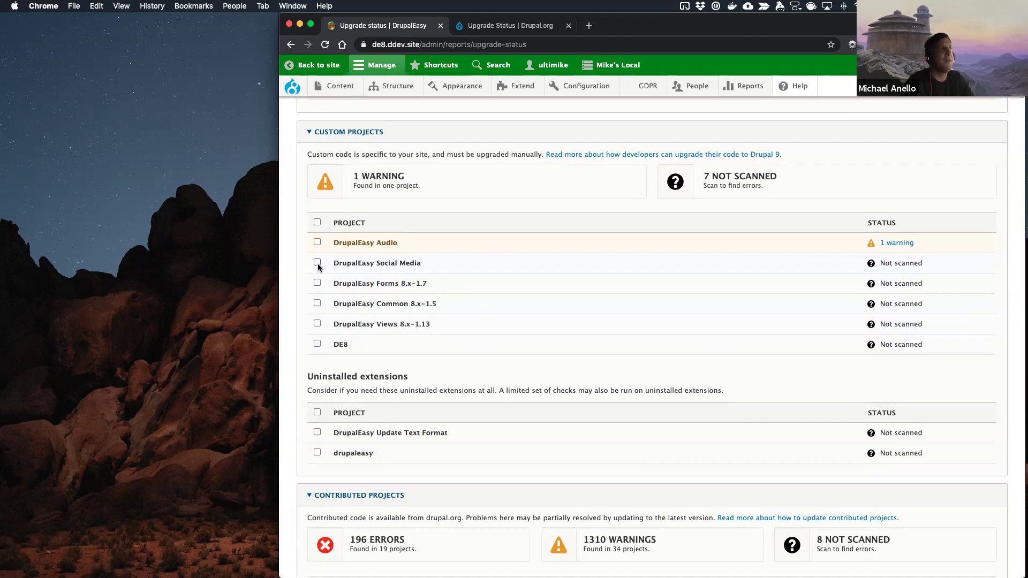
Step: Examine the contributed projects' Drupal 9 compatibility, available updates and scan statuses, including the uninstalled extensions
scroll(318, 264, down, 6)
scroll(318, 268, down, 2)
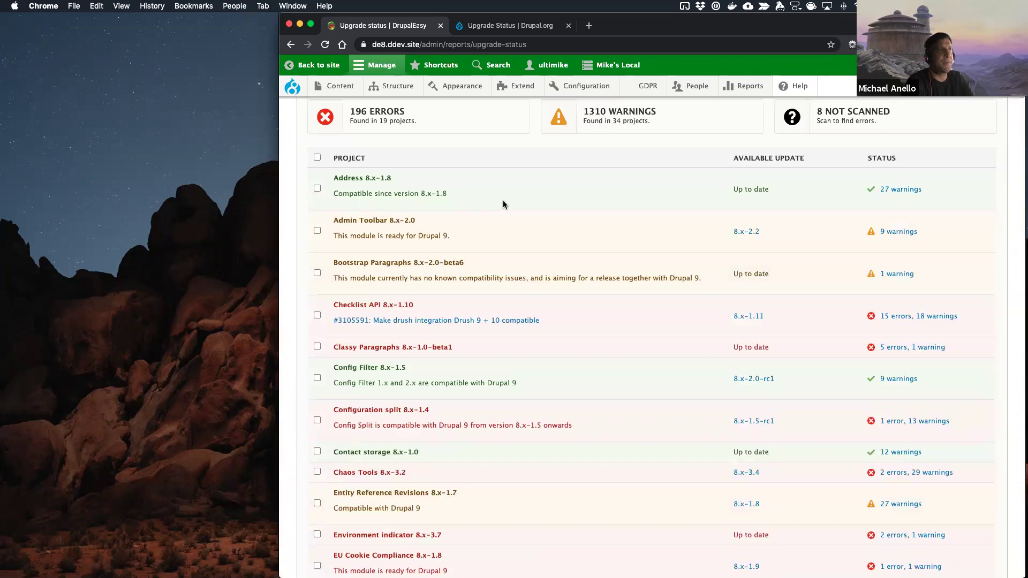
scroll(604, 362, down, 1)
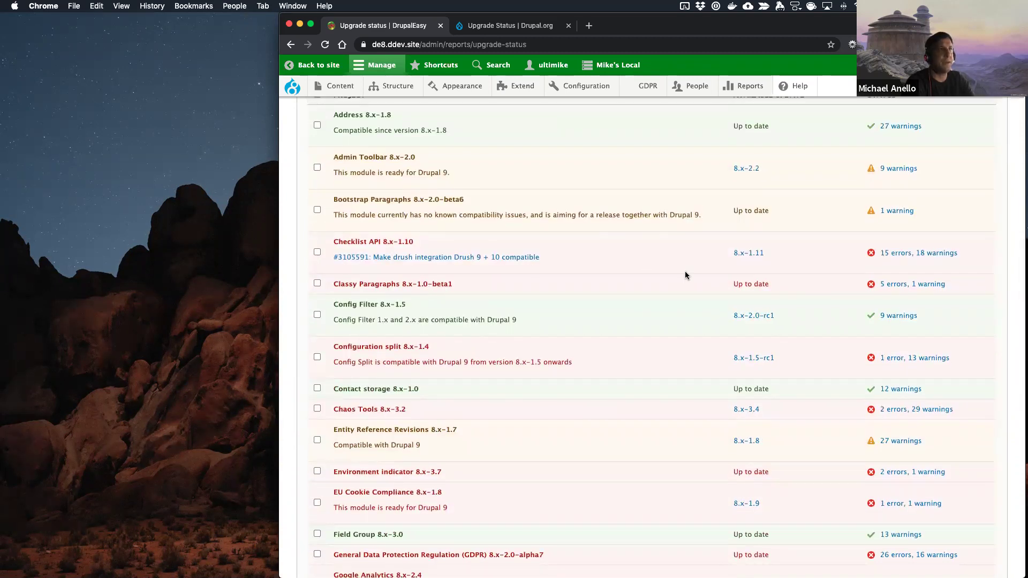
scroll(685, 271, up, 4)
scroll(685, 271, down, 3)
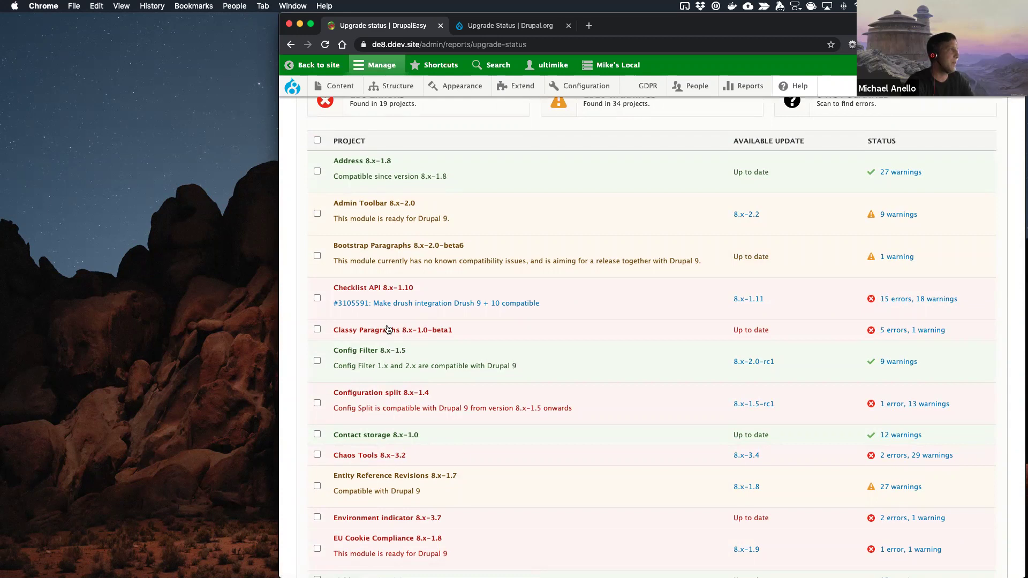
scroll(628, 333, down, 2)
scroll(628, 333, down, 15)
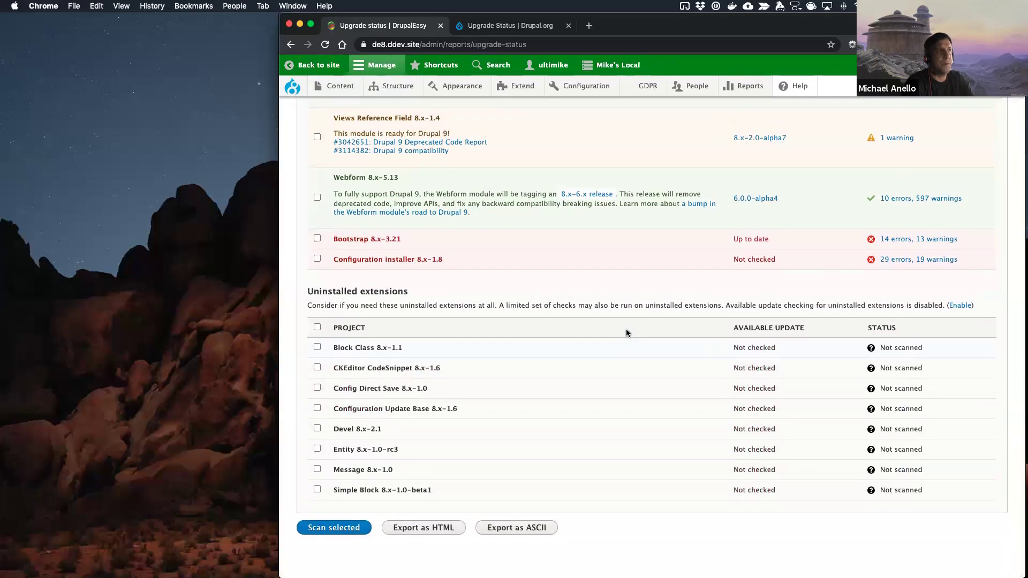
scroll(353, 410, up, 20)
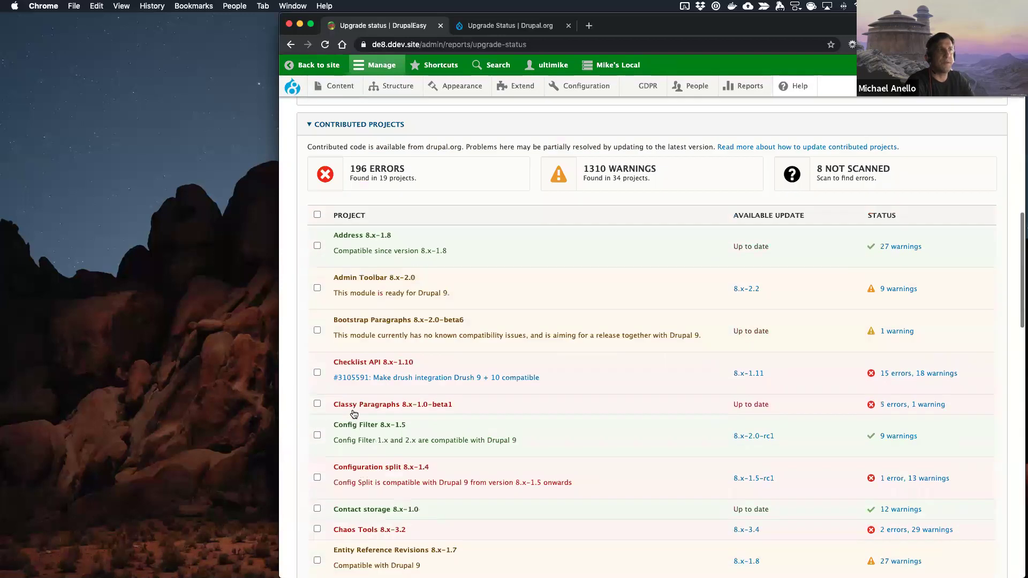
Step: Examine the Drupal core and PHP version requirements in the report's Drupal core and hosting environment section
scroll(353, 410, up, 3)
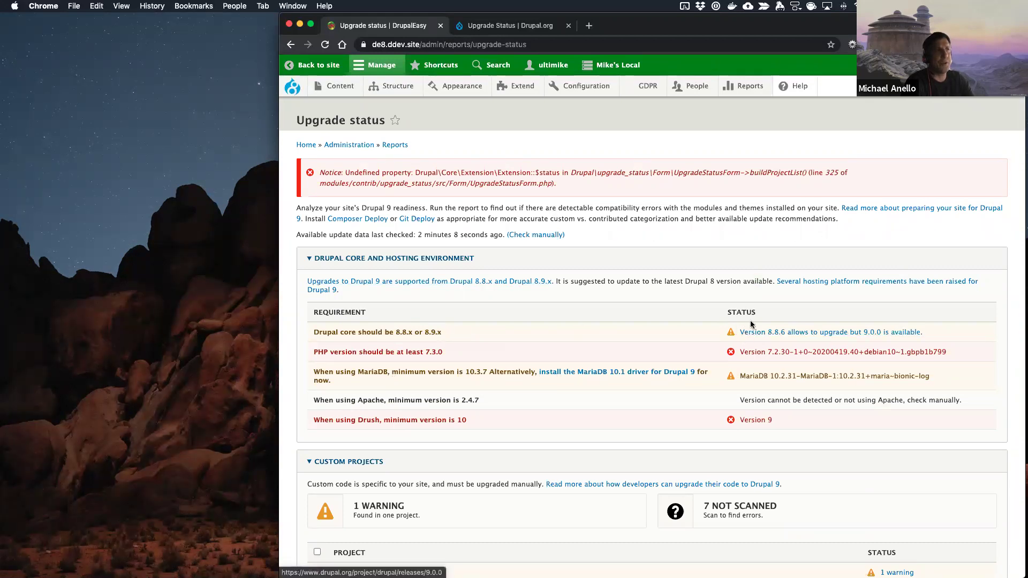
drag(396, 332, 417, 335)
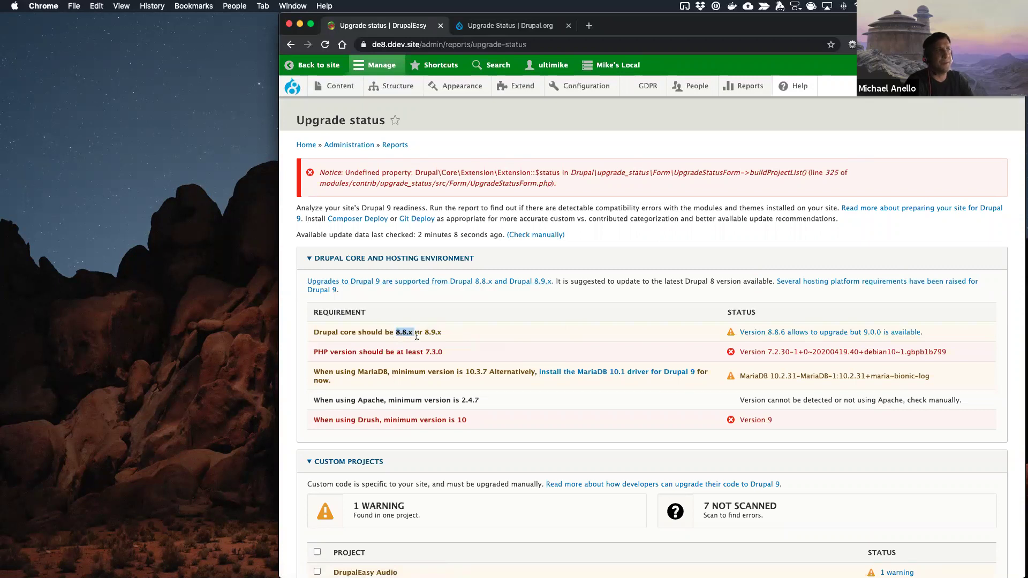
click(507, 313)
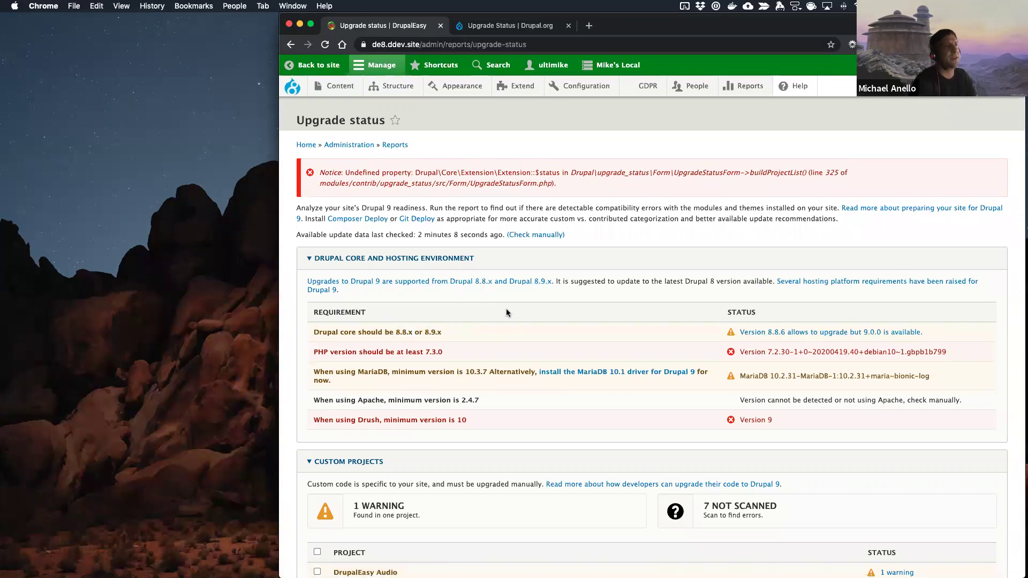
drag(423, 332, 449, 335)
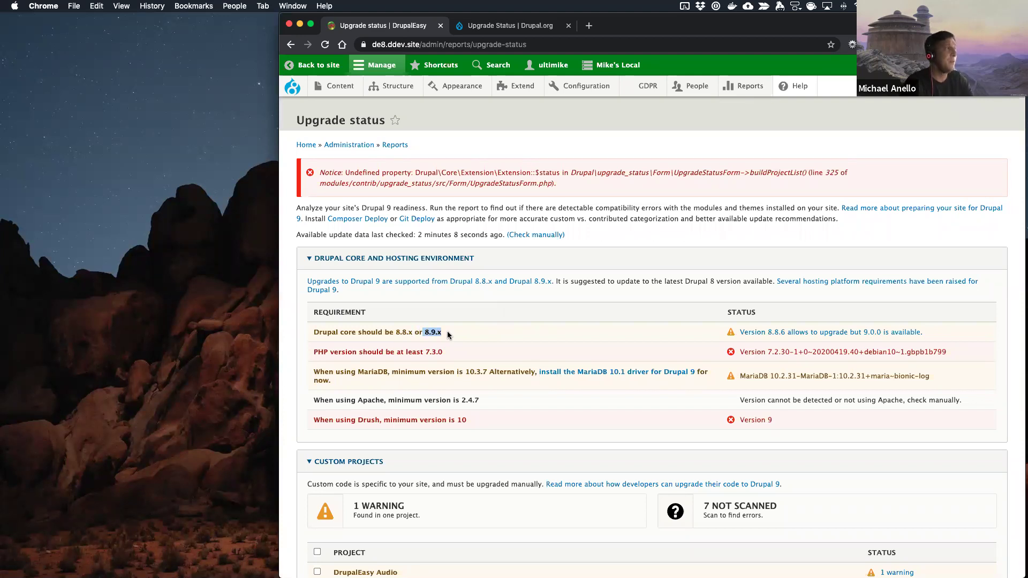
click(458, 337)
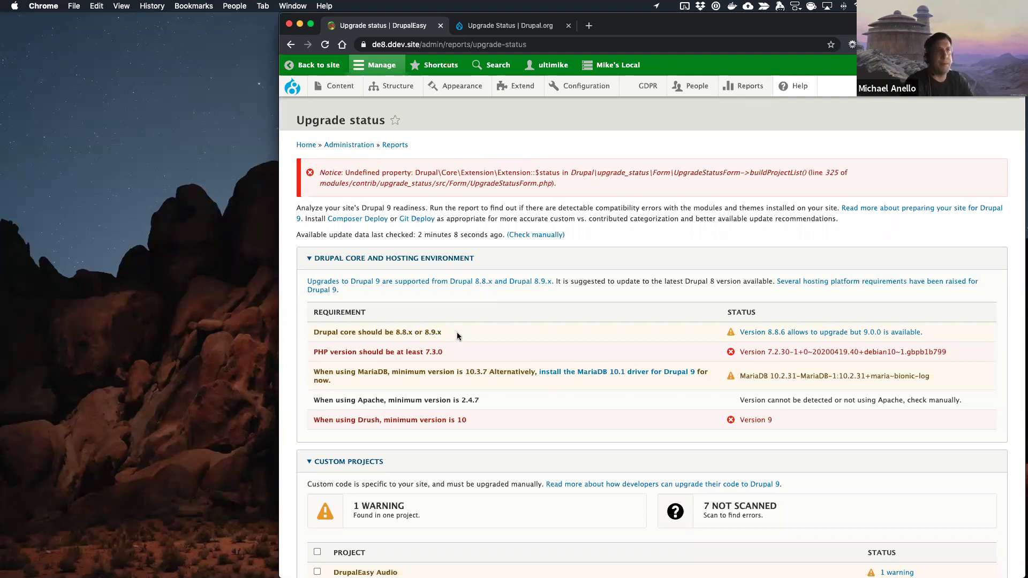
scroll(457, 335, down, 1)
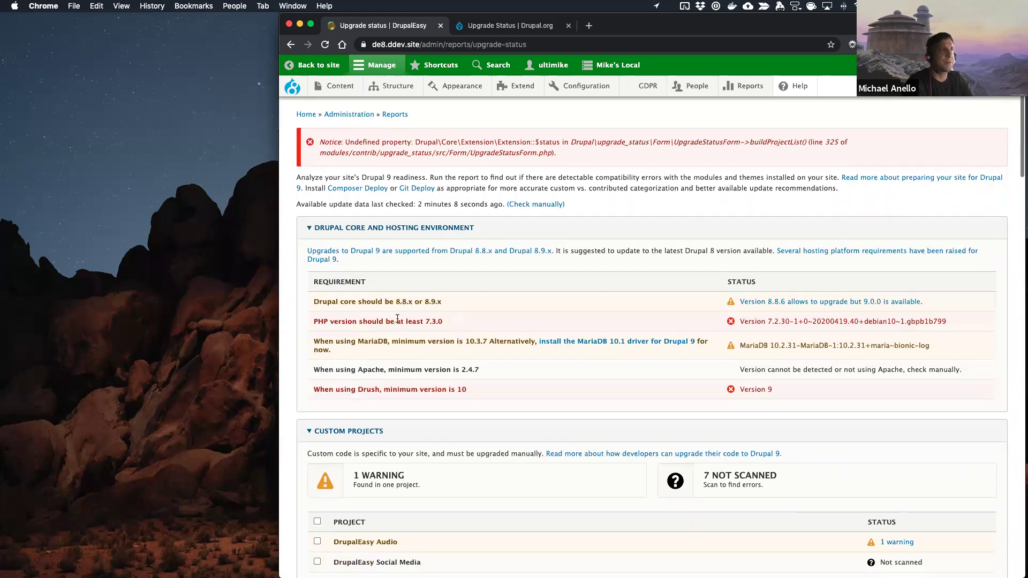
triple_click(434, 320)
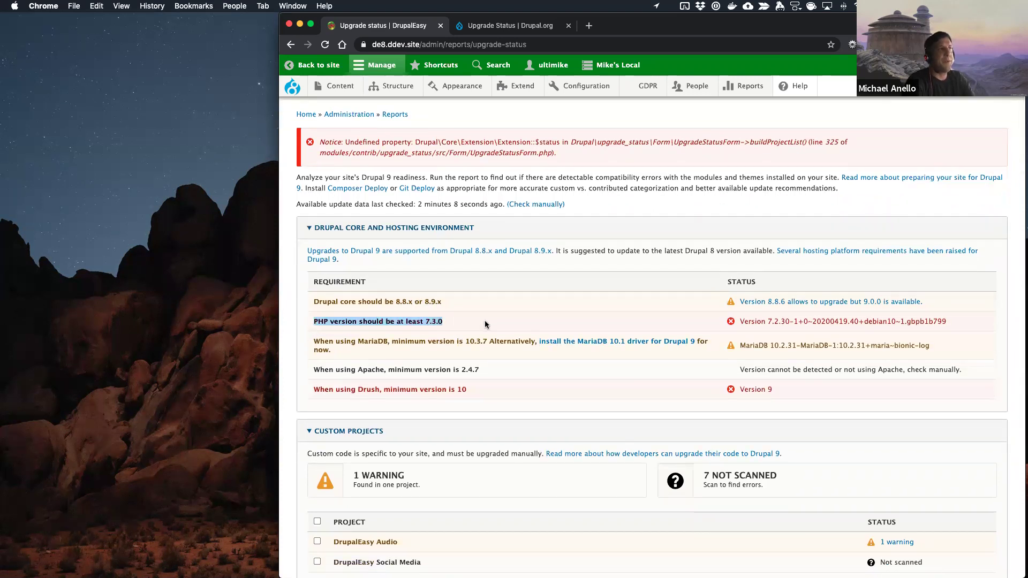
Step: Switch to the de8 project in the code editor and run git status in its terminal
click(588, 26)
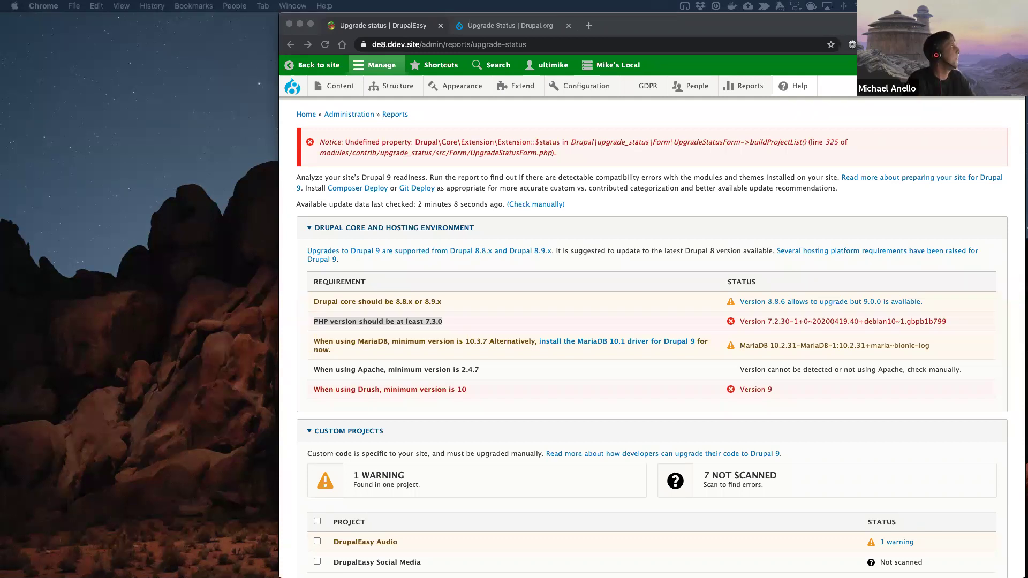
key(super+Tab)
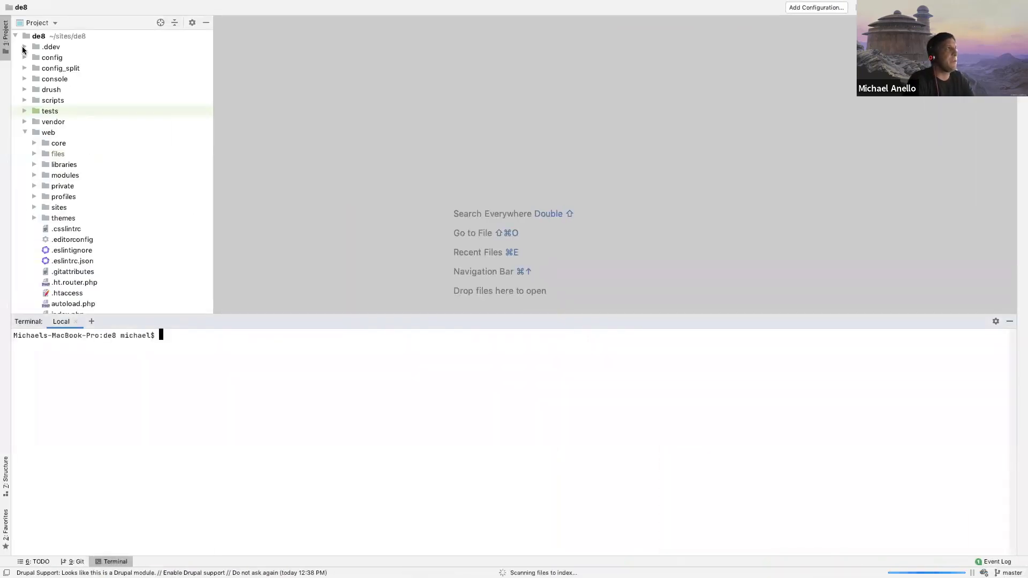
text(git status)
key(Return)
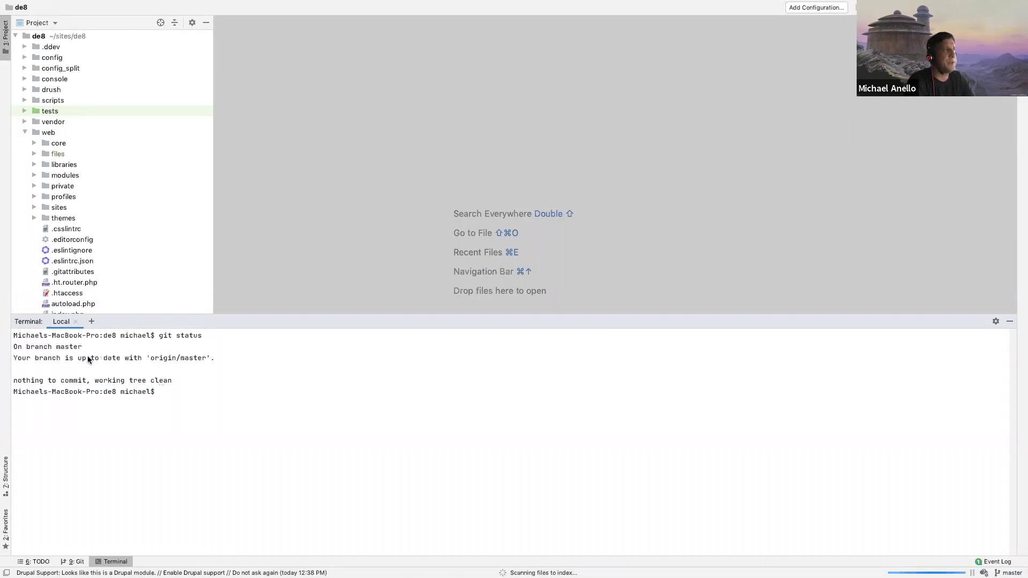
Step: Open config.yaml in the project's .ddev folder and set php_version to "7.3"
click(25, 47)
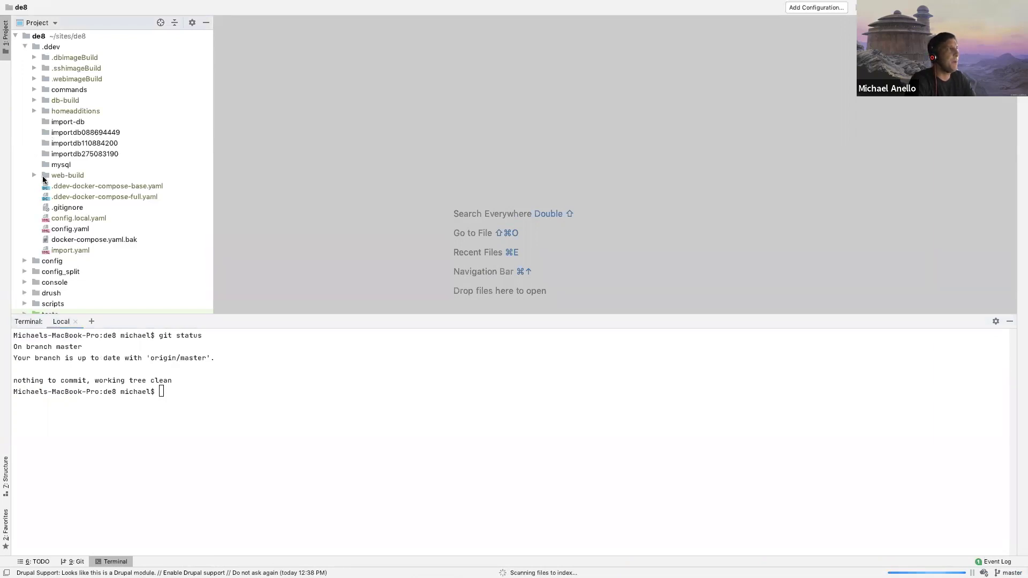
double_click(61, 232)
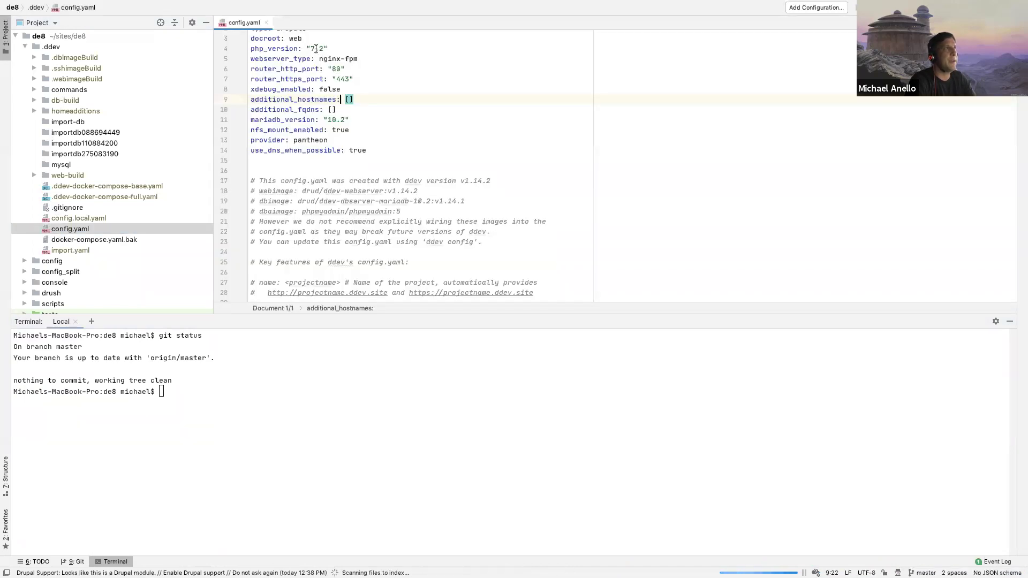
scroll(317, 50, up, 2)
click(322, 63)
key(BackSpace)
text(3)
click(379, 76)
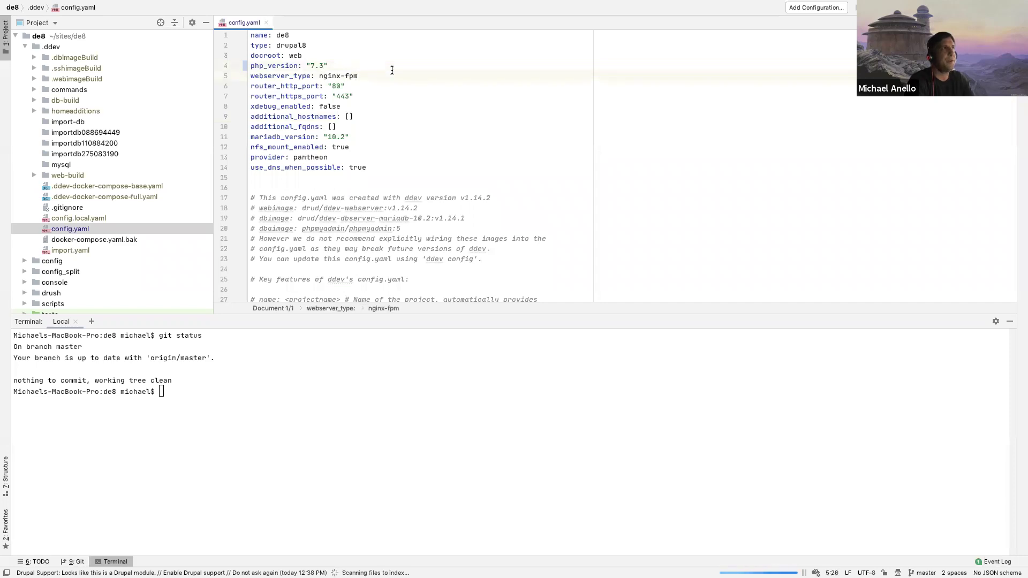
Step: Run ddev restart in the terminal to restart the de8 project with the new PHP version
click(130, 431)
text(ddev restart)
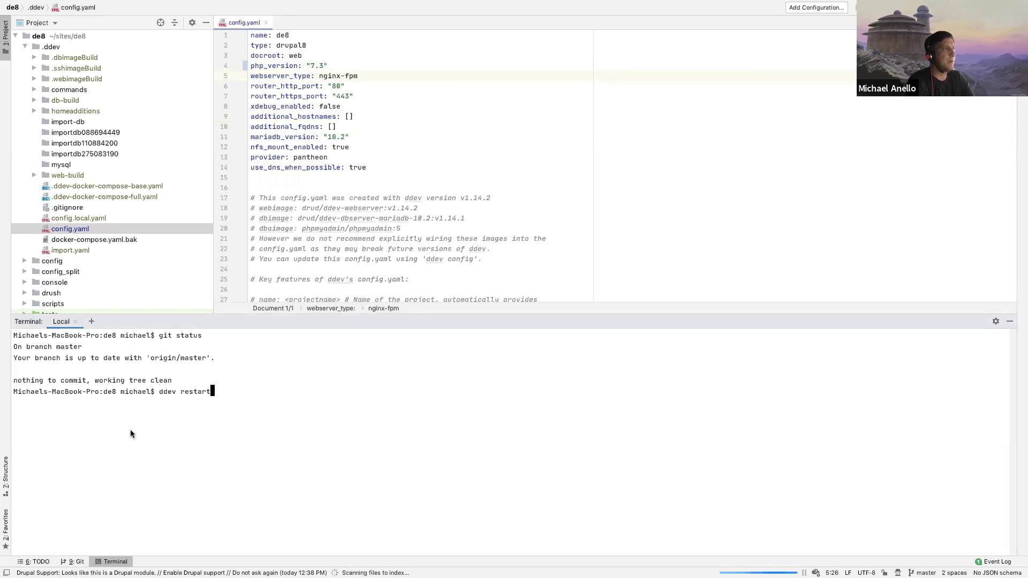
key(Return)
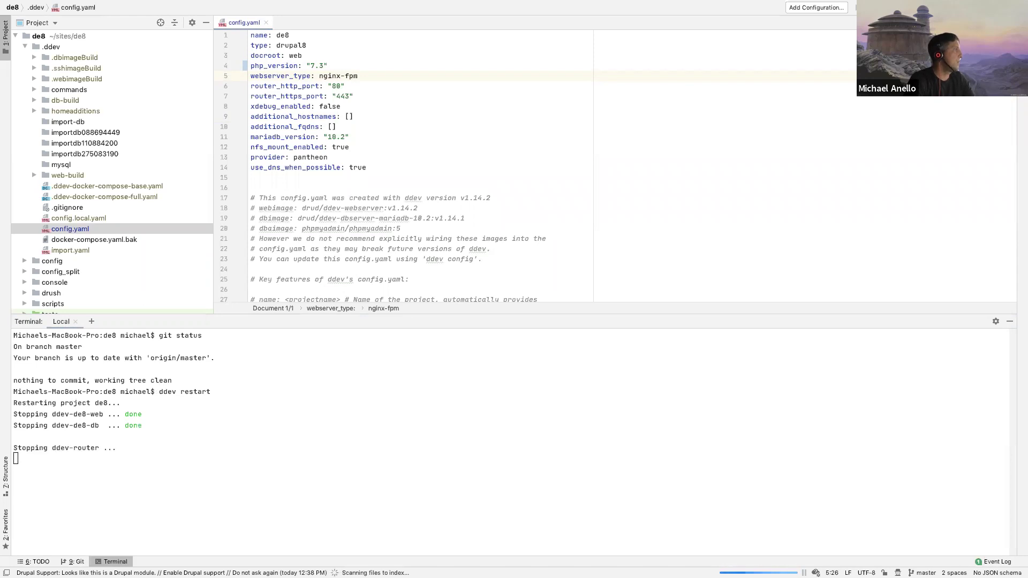
Step: Switch to the browser's Pantheon dashboard for de8, acknowledge the updated terms of service and dismiss the directory structure notice
key(ctrl+Right)
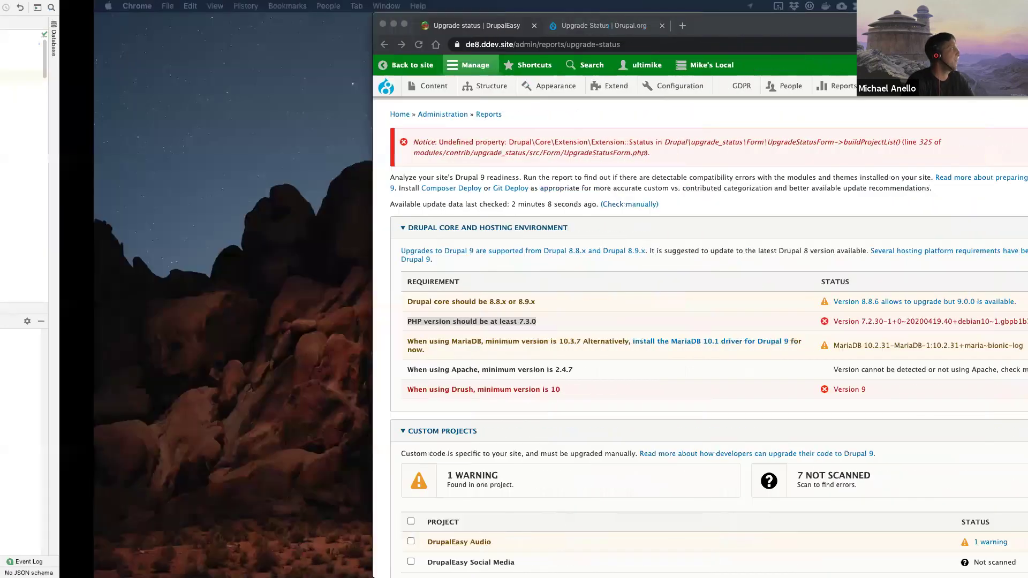
drag(0, 34, 638, 30)
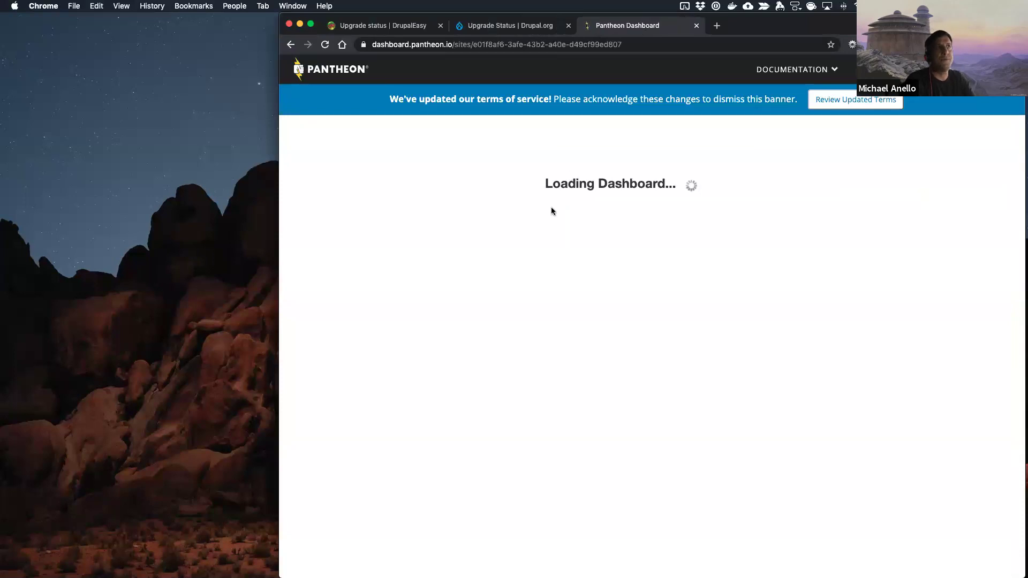
click(838, 102)
click(483, 323)
click(494, 345)
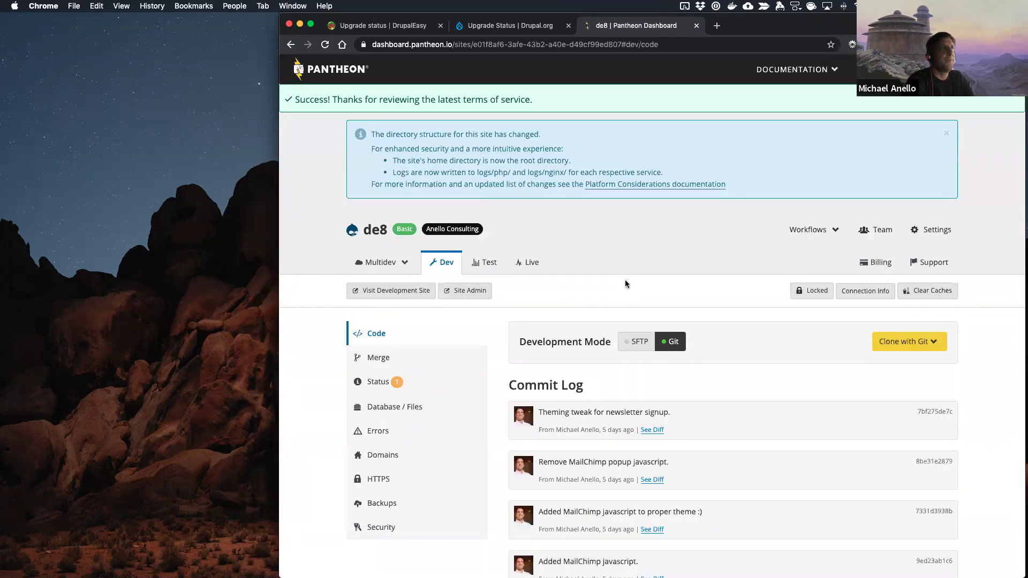
click(946, 134)
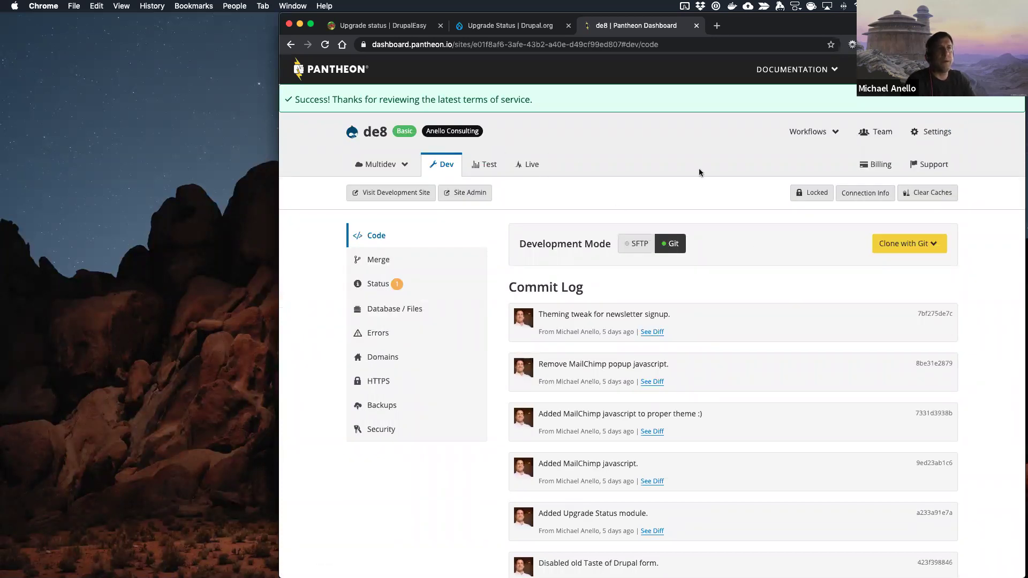
Step: Check the PHP version of each environment in the de8 site settings on Pantheon, then close the settings
click(932, 138)
click(651, 129)
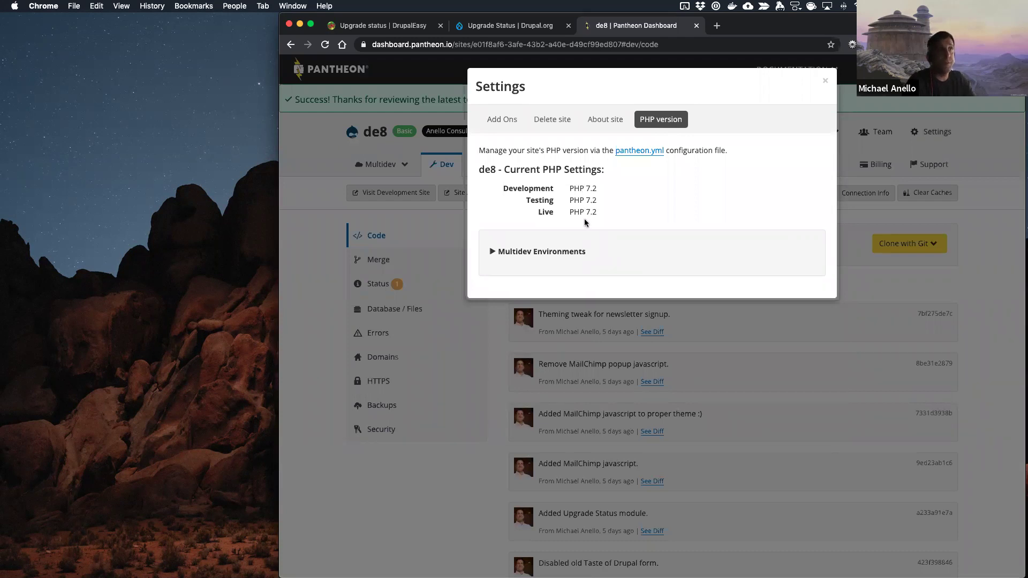
click(825, 83)
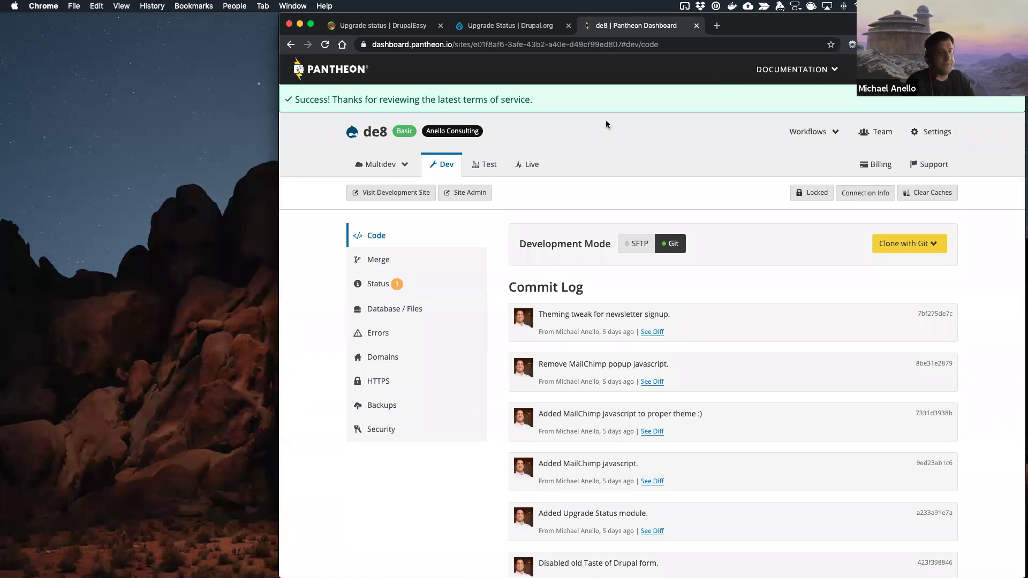
Step: Collapse the .ddev folder in the editor, and reload the browser's Upgrade status report to recheck its PHP requirement
key(ctrl+Left)
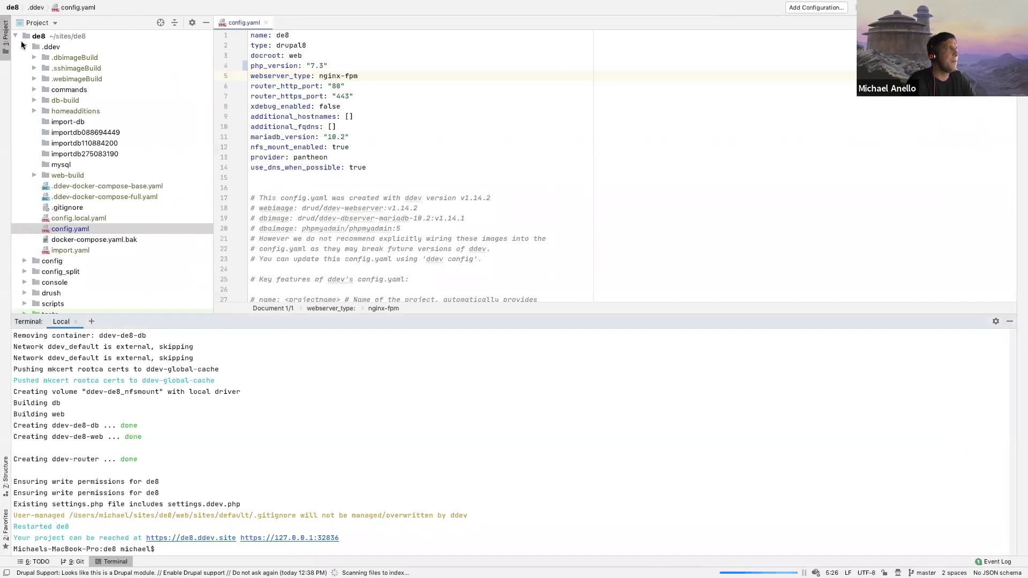
double_click(54, 47)
key(ctrl+Right)
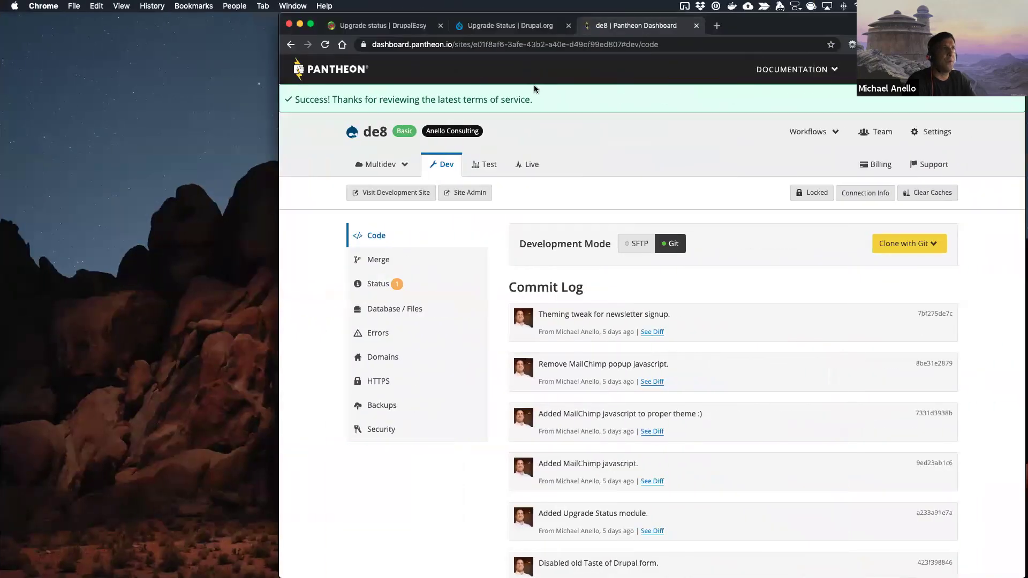
click(410, 26)
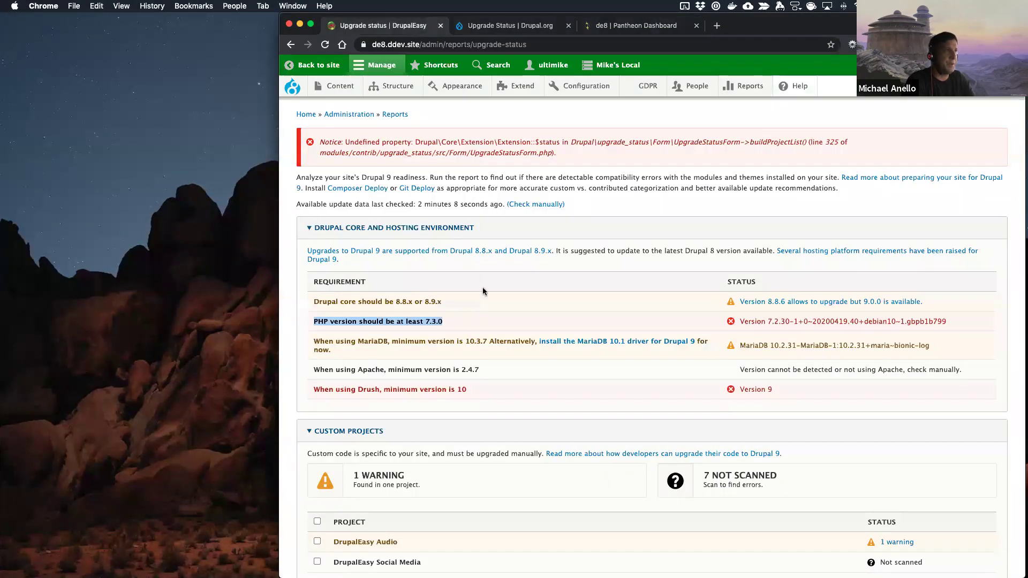
drag(407, 321, 457, 317)
key(super+r)
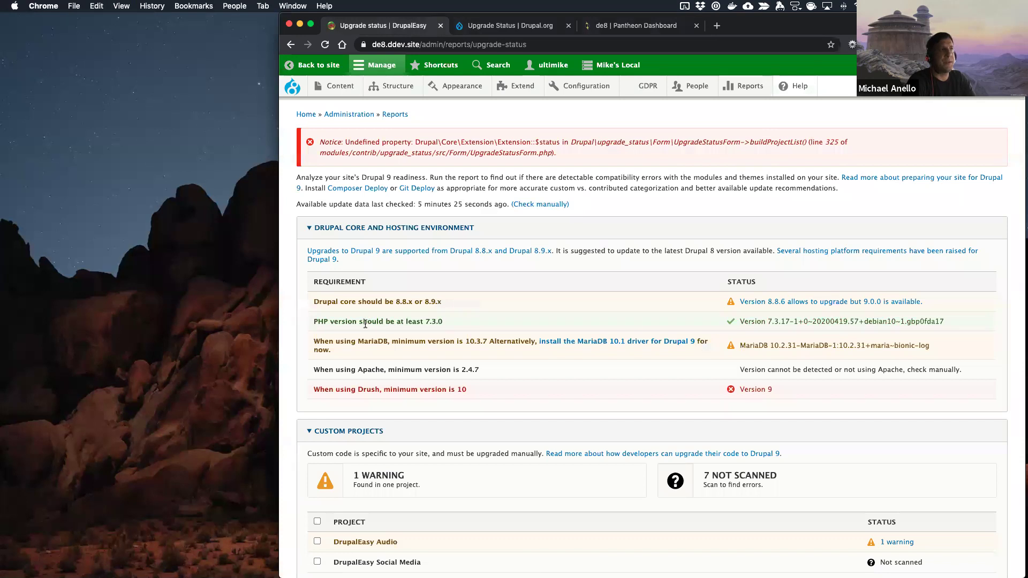
drag(363, 322, 461, 328)
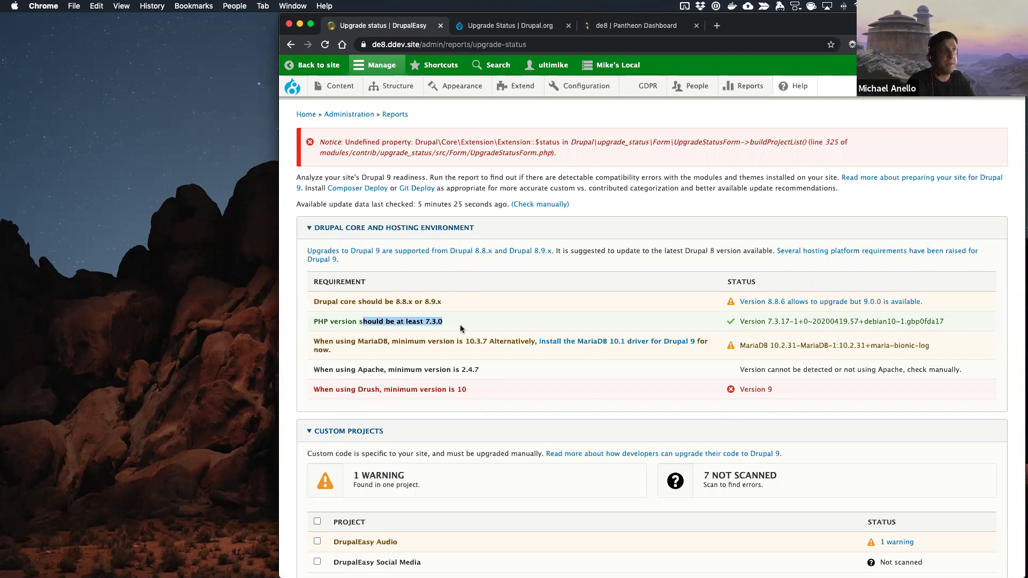
click(434, 322)
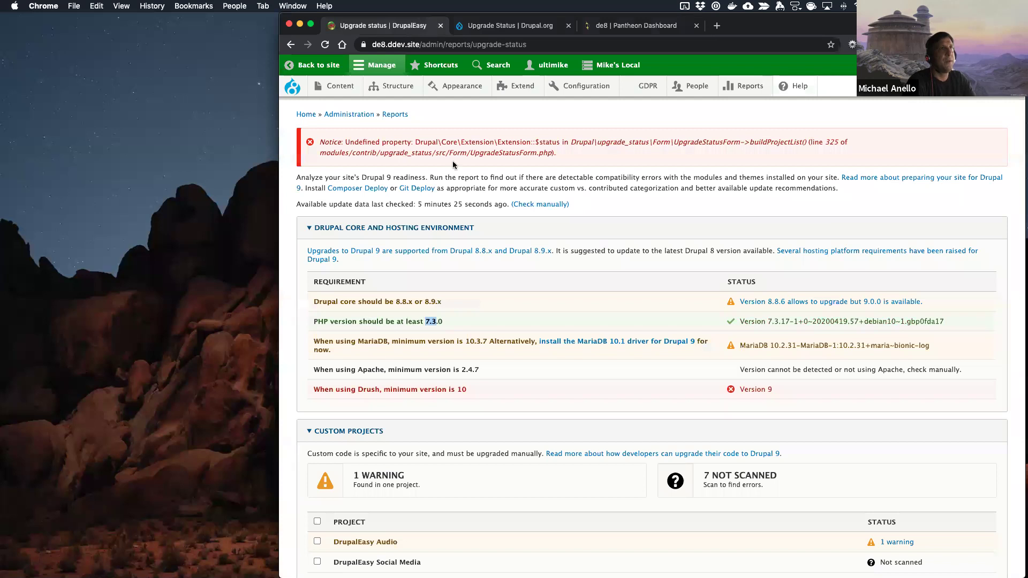
Step: Return to the Pantheon dashboard and review the de8 site's current PHP settings again
click(676, 27)
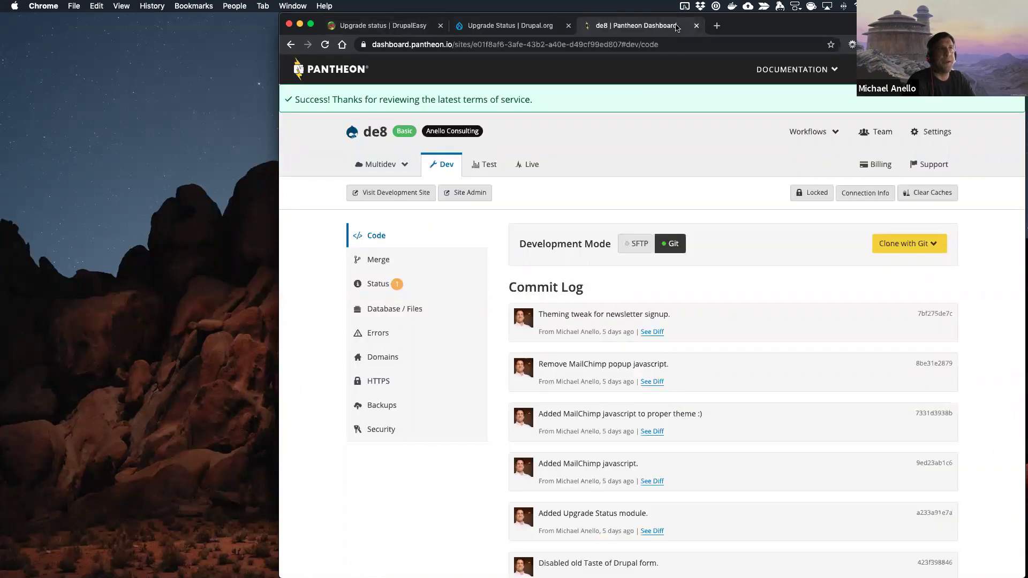
click(932, 132)
click(645, 119)
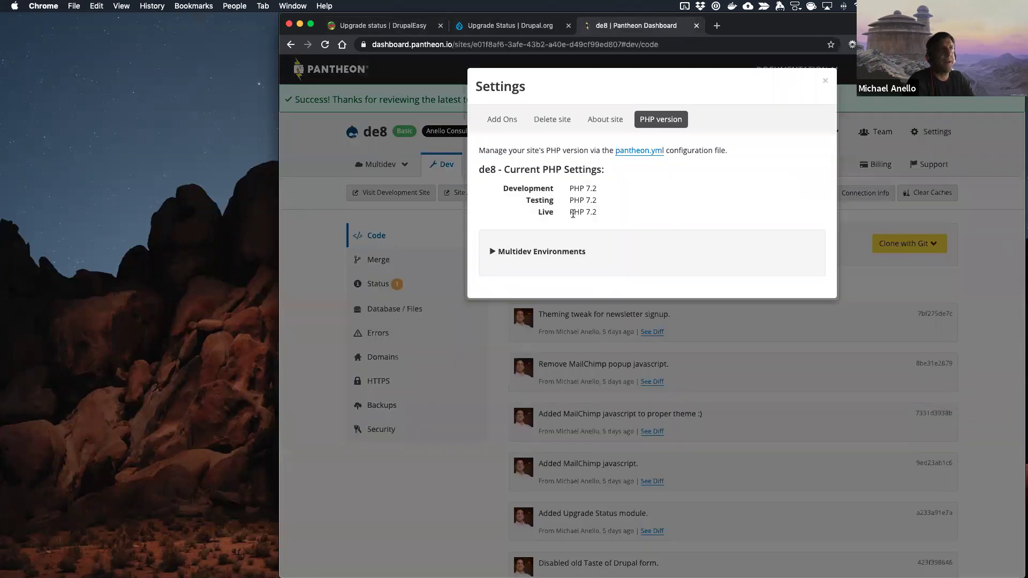
click(825, 82)
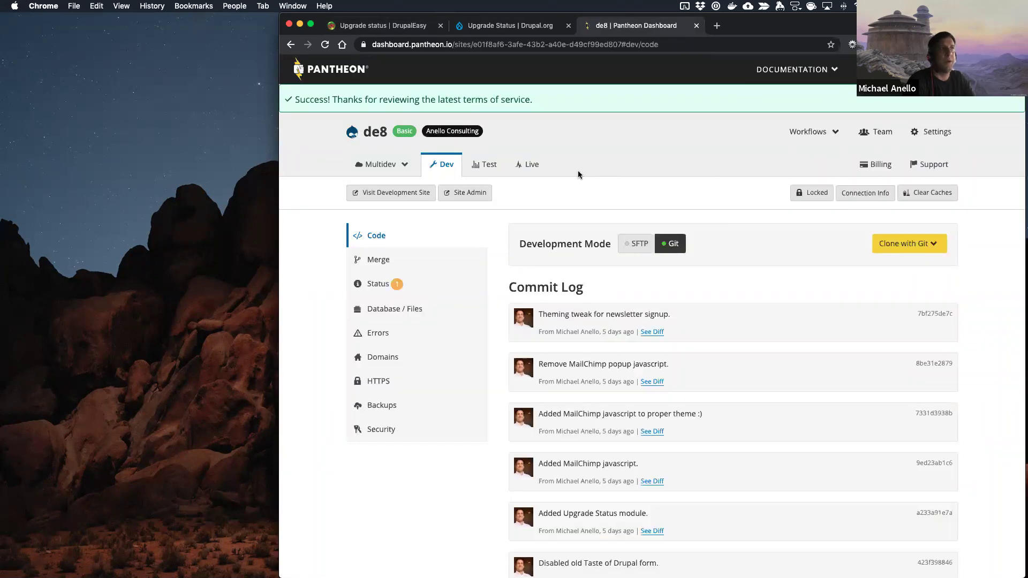
Step: Switch to the code editor, set php_version to 7.3 in the project's pantheon.yml, and close both open files
key(ctrl+Left)
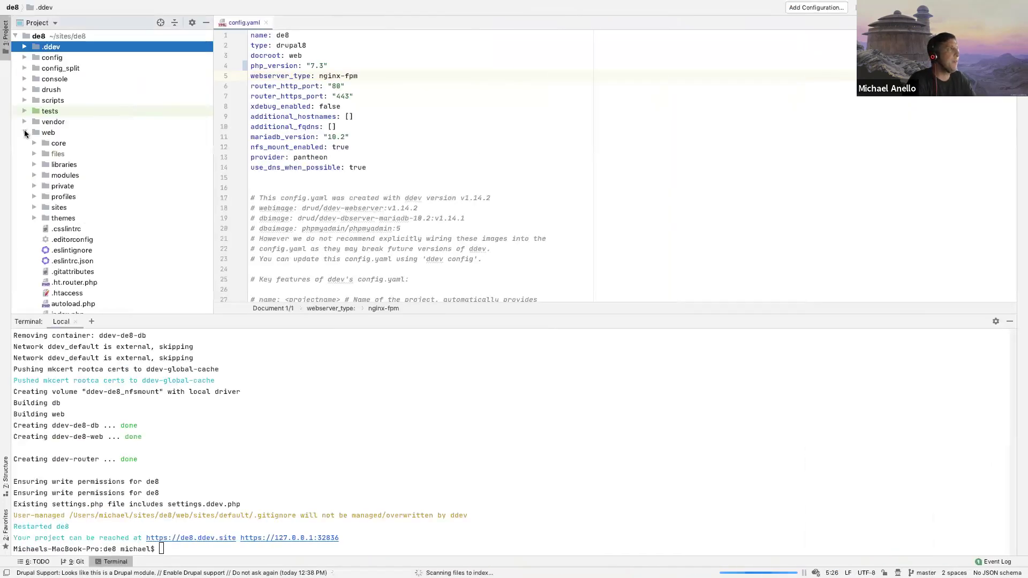
click(25, 133)
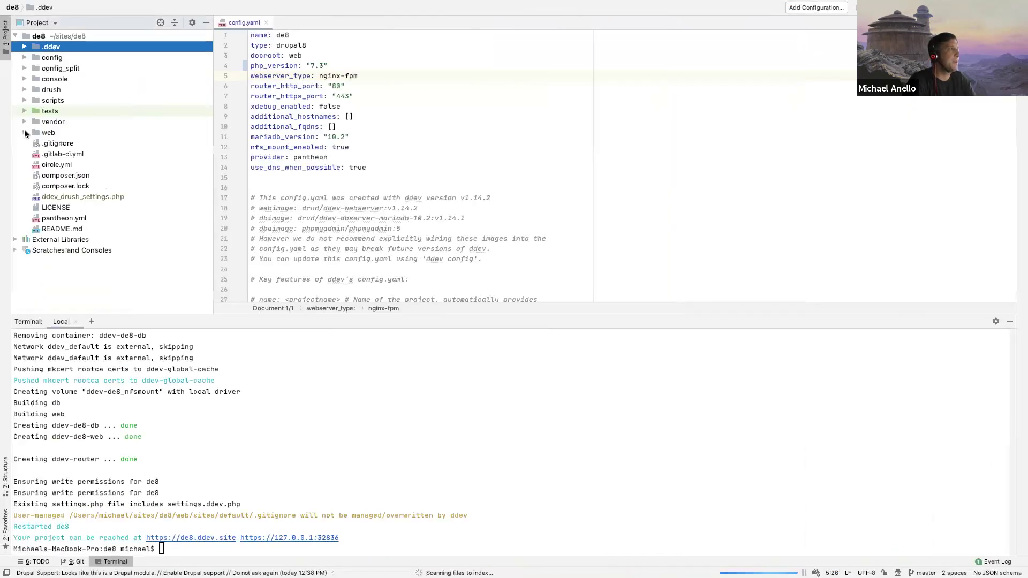
double_click(63, 218)
click(315, 56)
key(BackSpace)
text(3)
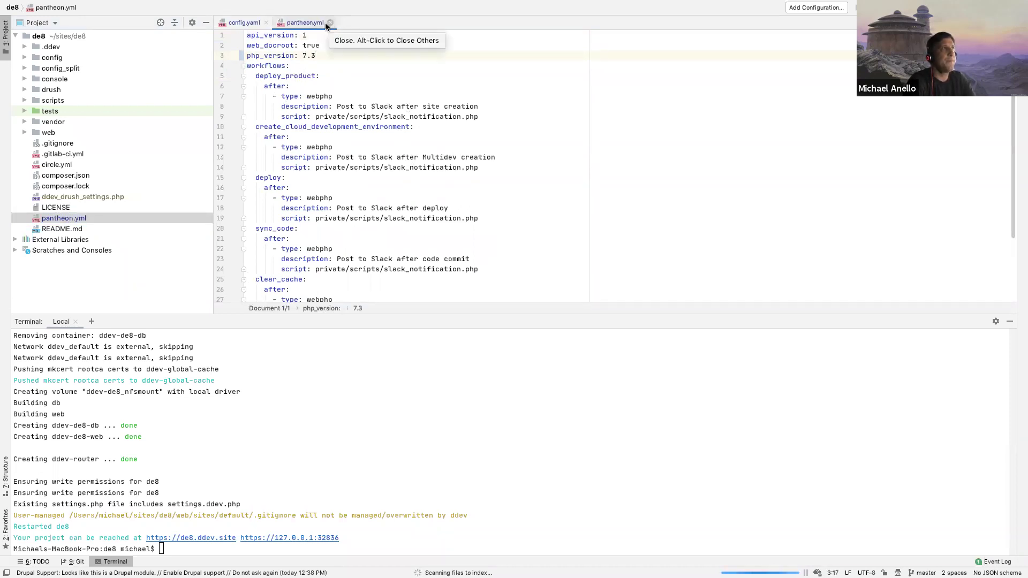
triple_click(261, 51)
click(292, 96)
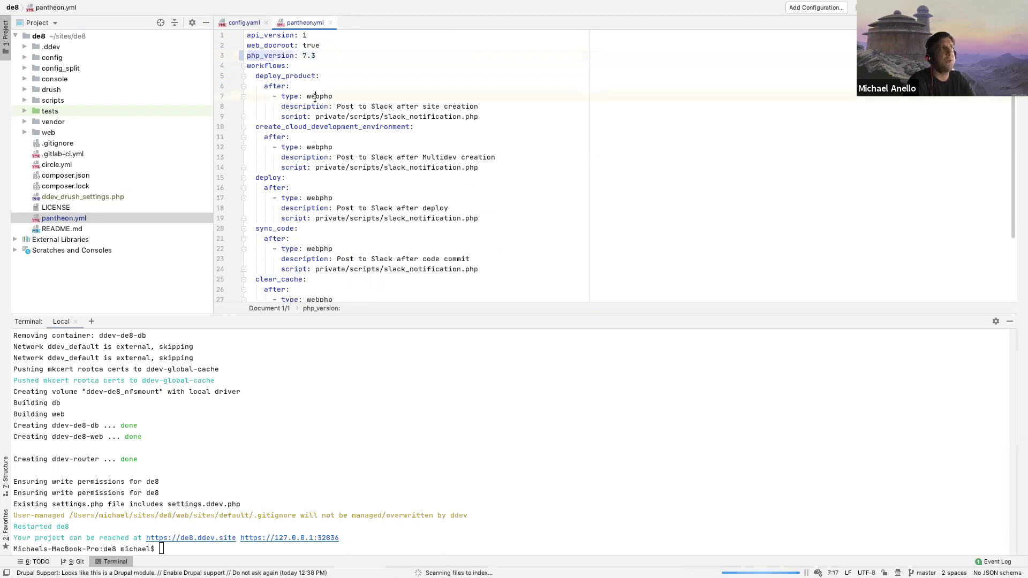
click(330, 22)
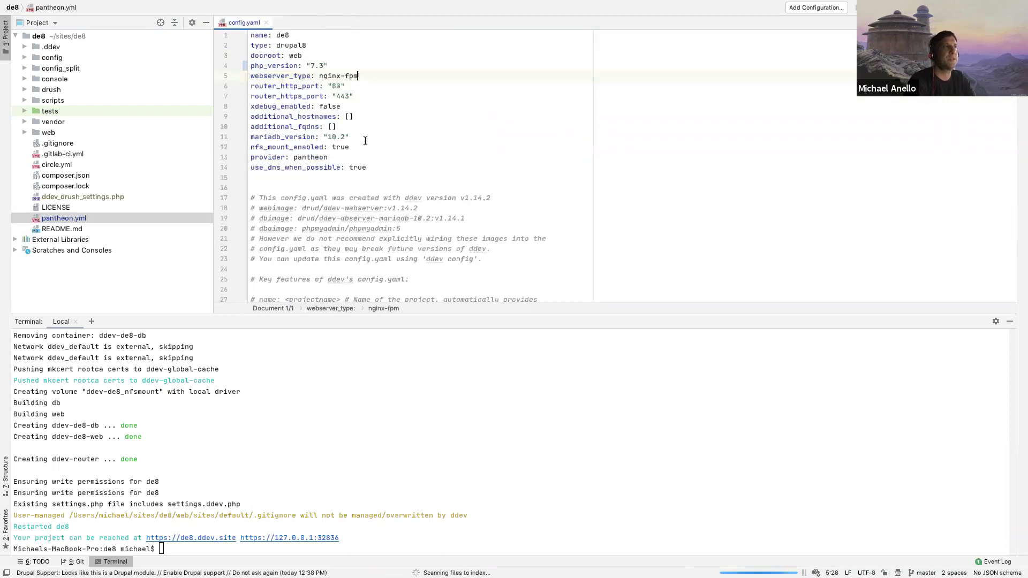
click(266, 22)
Step: Compare the MariaDB requirement with the installed version in the browser's Upgrade status report
key(ctrl+Right)
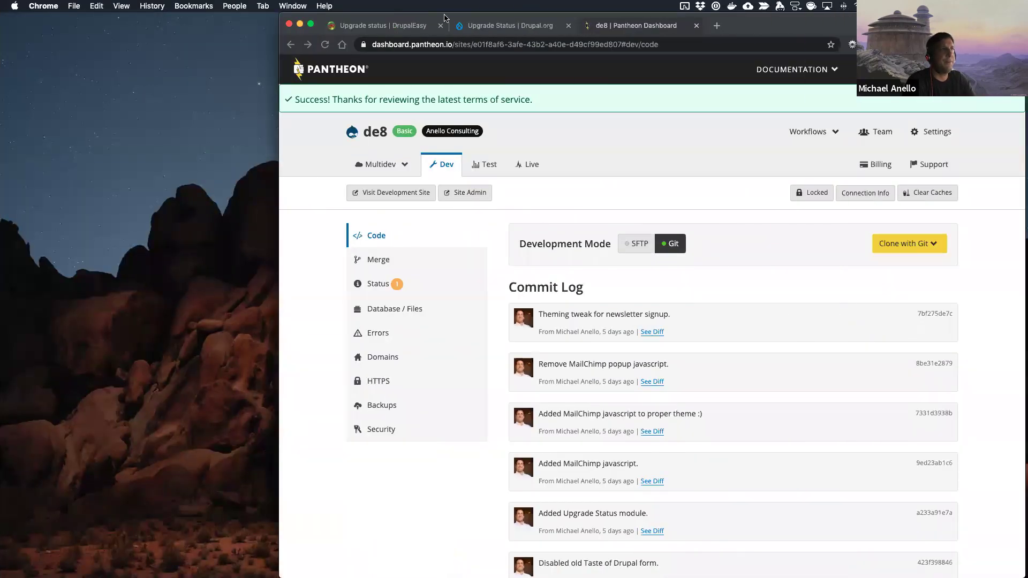
click(409, 26)
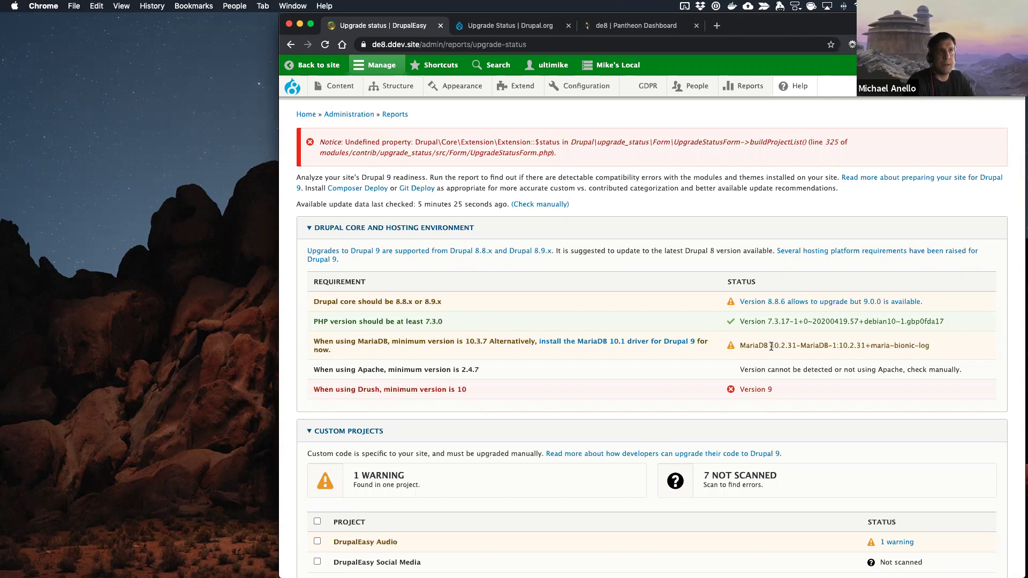
drag(771, 346, 799, 347)
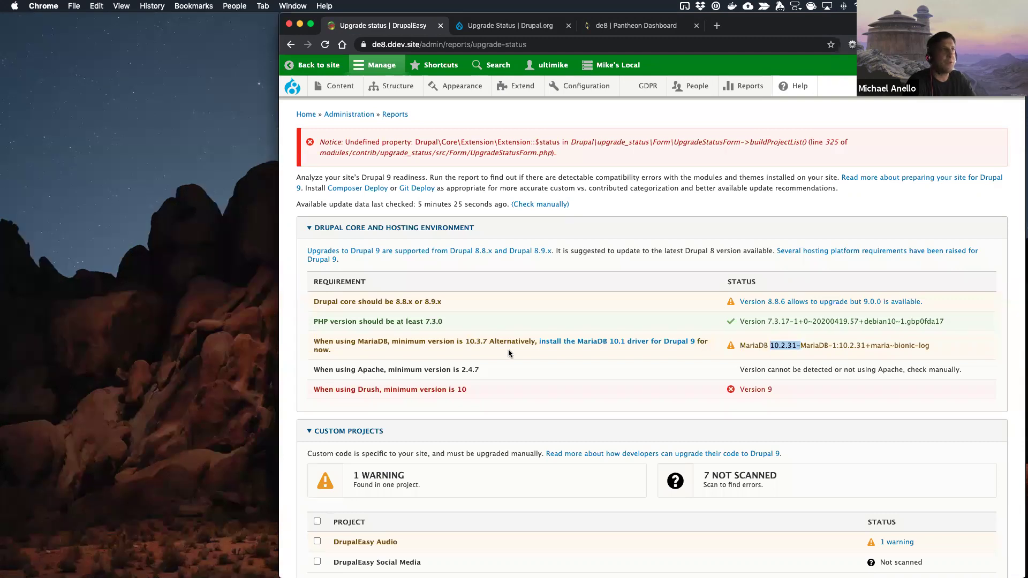
click(787, 346)
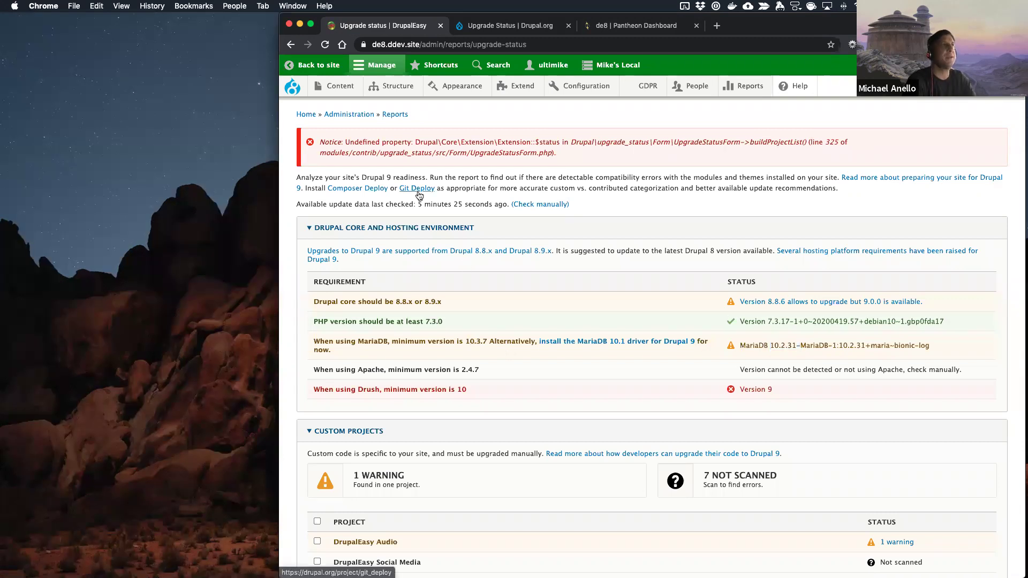
Step: Reopen .ddev/config.yaml in the code editor and examine its comments about the mariadb_version setting
key(super+Tab)
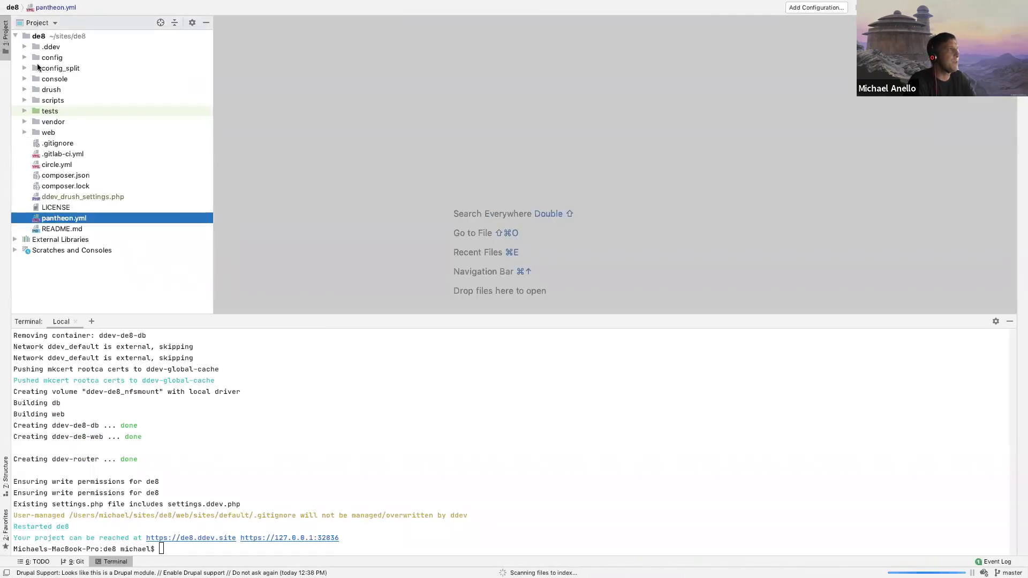
click(24, 46)
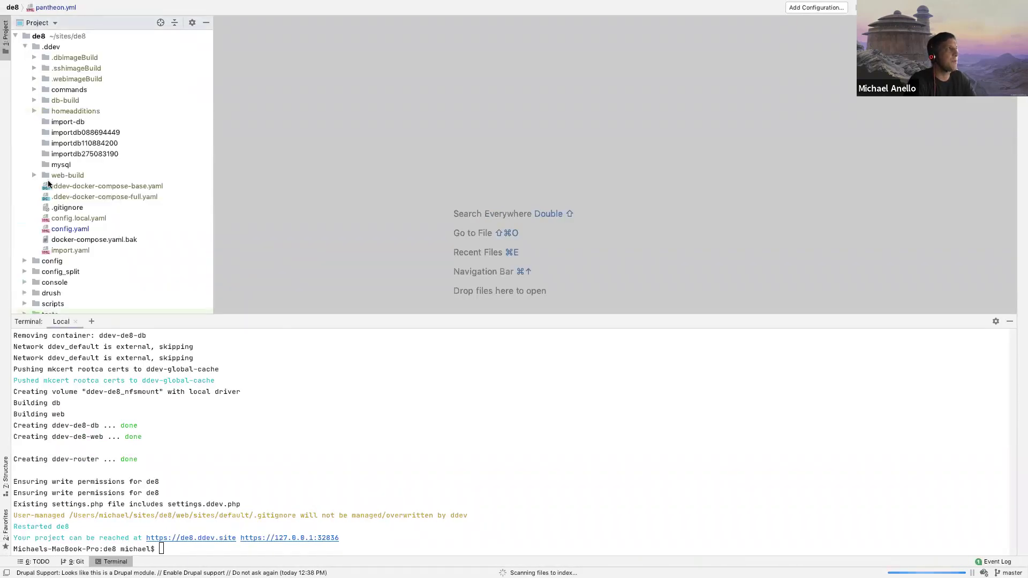
click(62, 231)
double_click(62, 230)
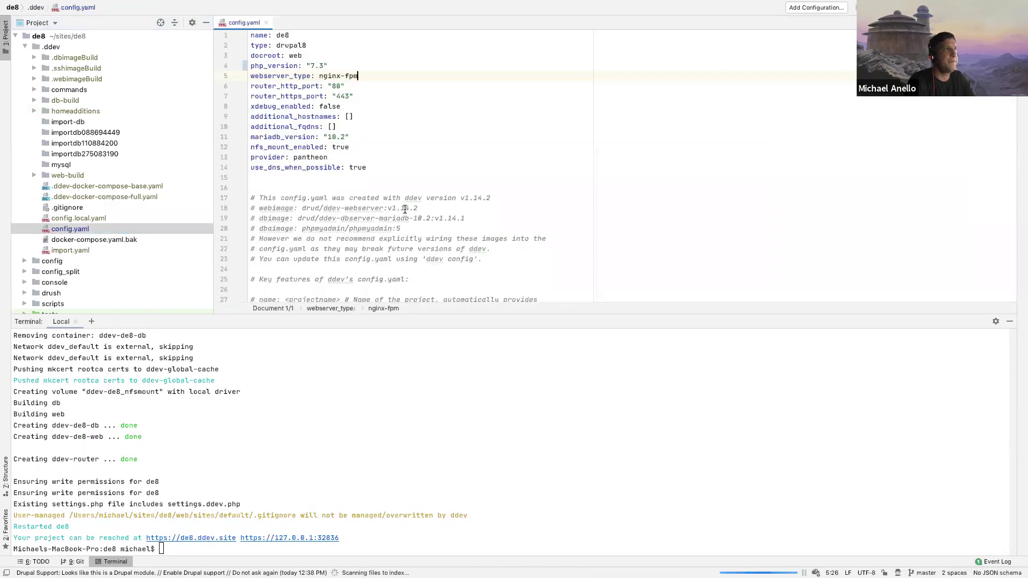
scroll(405, 209, down, 10)
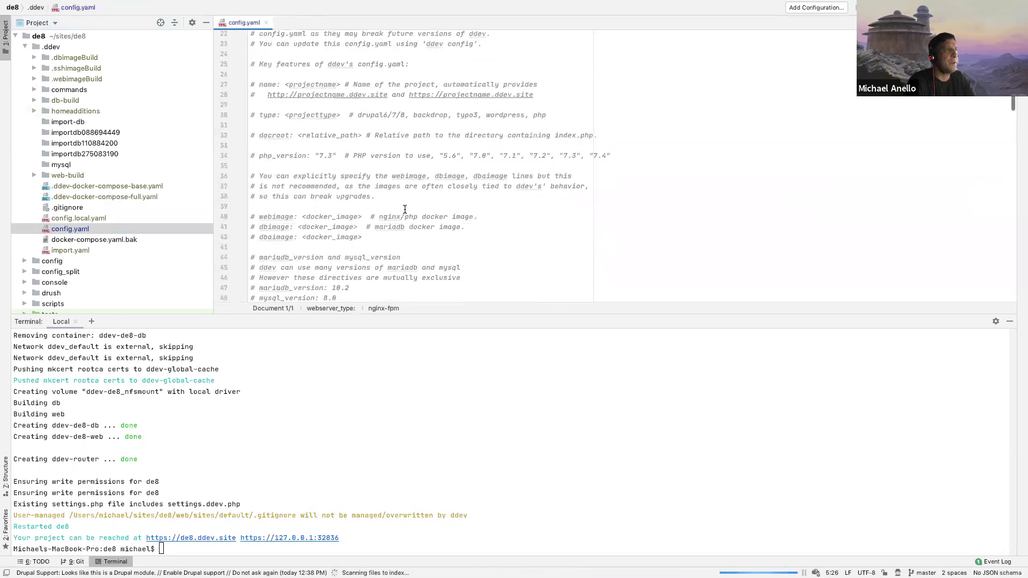
scroll(405, 209, down, 3)
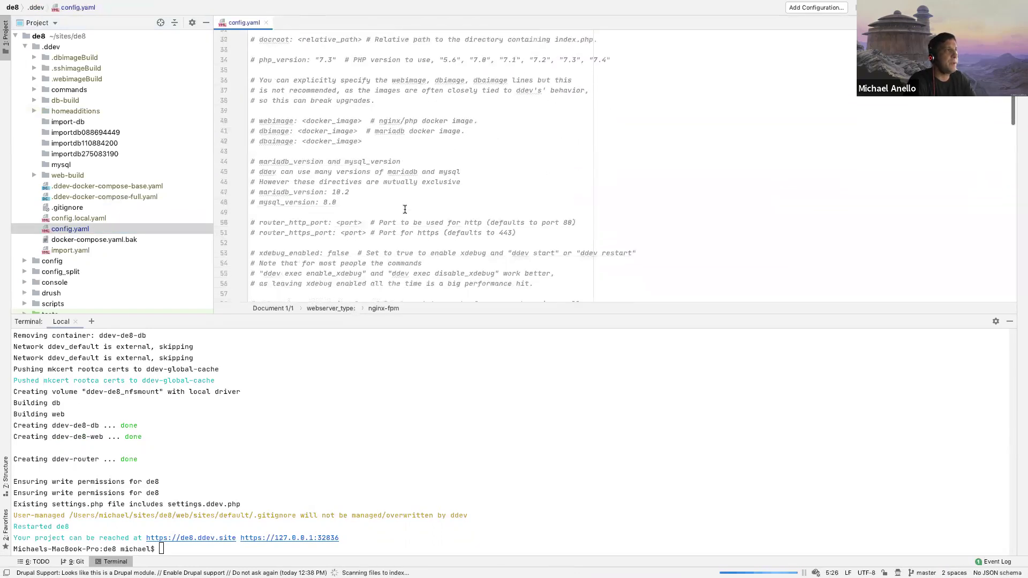
click(357, 190)
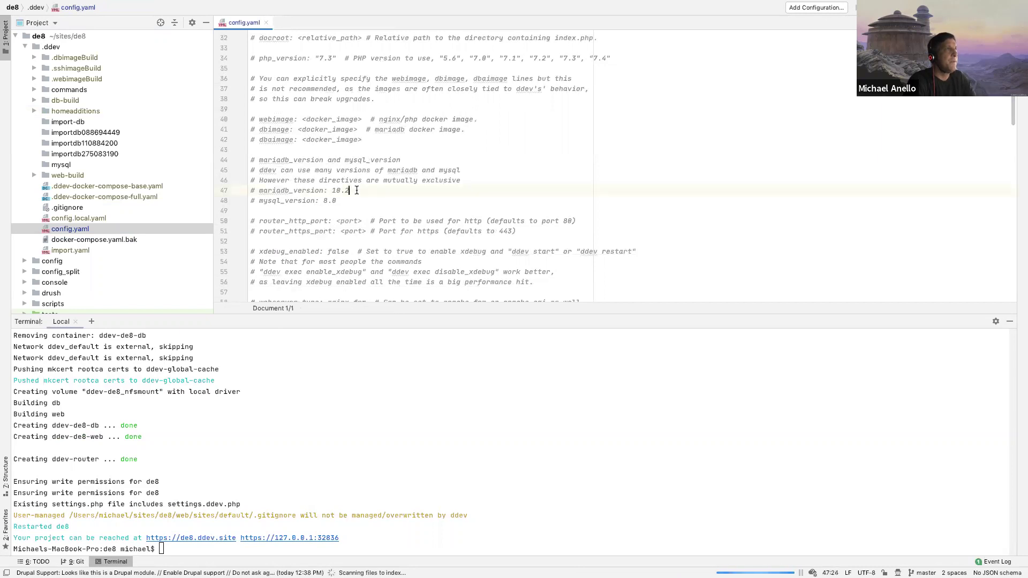
key(shift+super+Left)
key(shift+Right)
key(shift+Right)
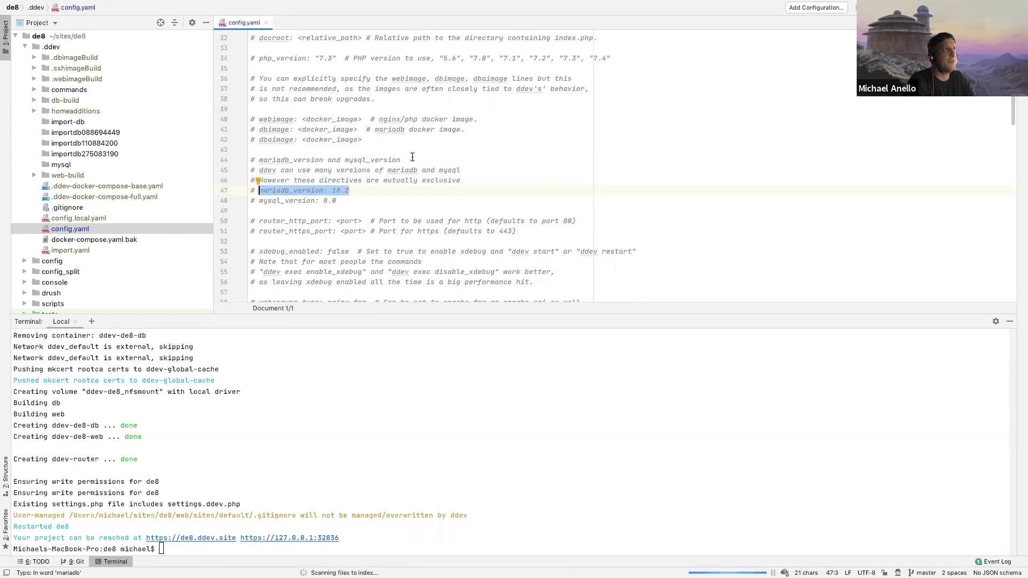
Step: Set mariadb_version to "10.3" in config.yaml
scroll(267, 117, up, 10)
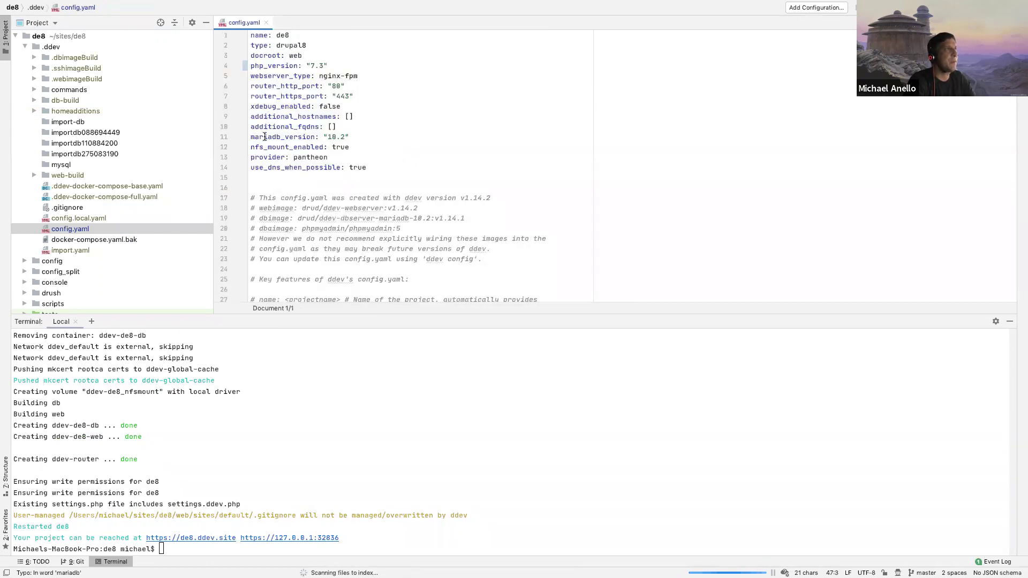
click(344, 137)
click(438, 57)
Step: Restart the local environment by running ddev restart in the terminal
click(267, 482)
text(d)
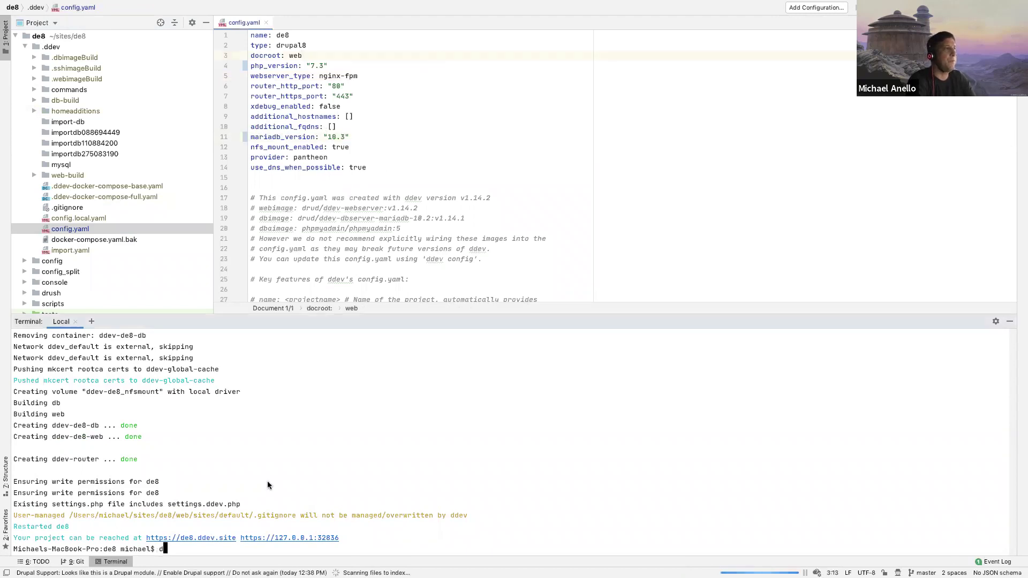
text(dev restart)
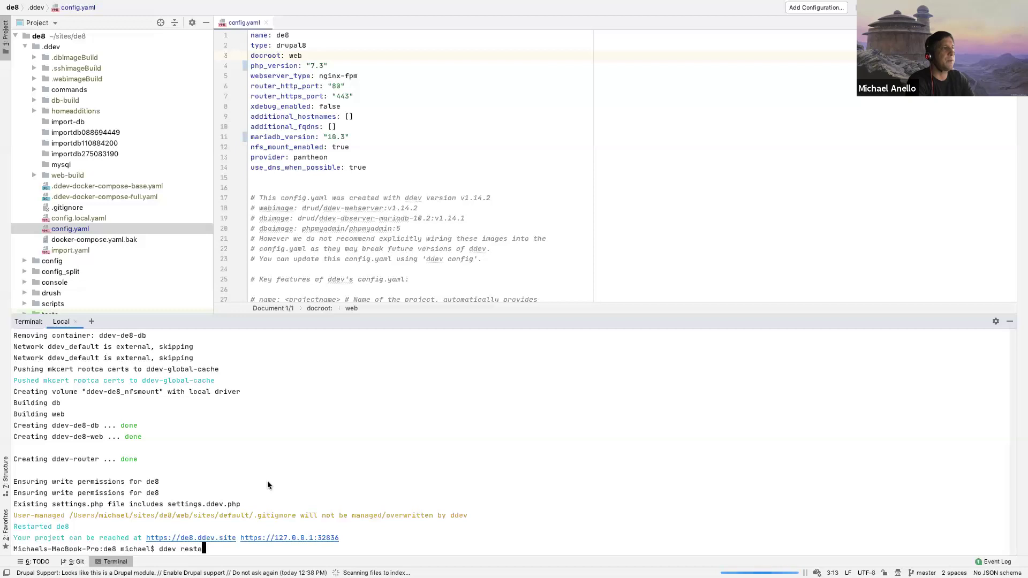
key(Return)
Step: Compare the Apache requirement in the browser's Upgrade status report with the webserver_type setting in the code editor's config.yaml
key(super+Tab)
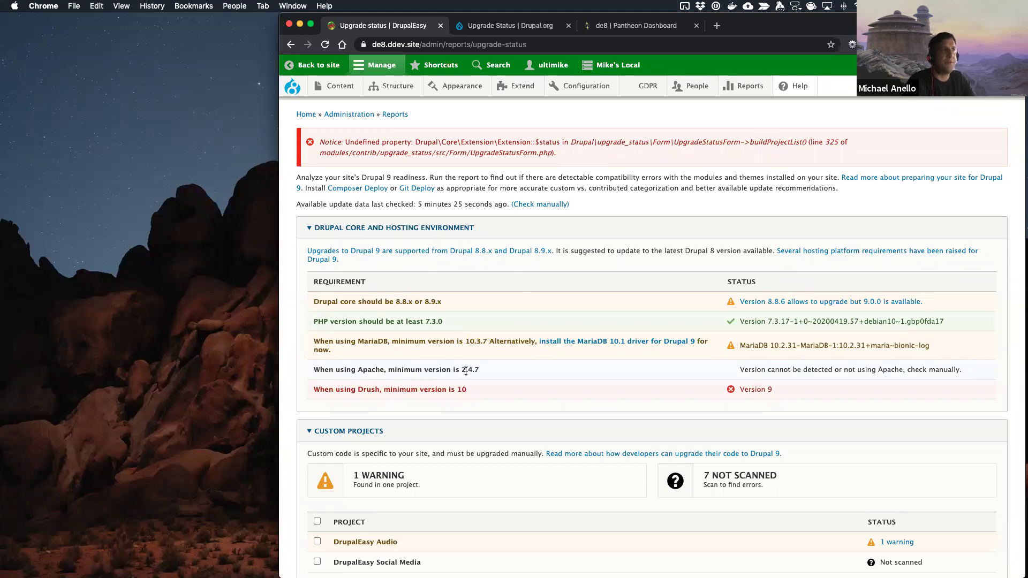
key(ctrl+Left)
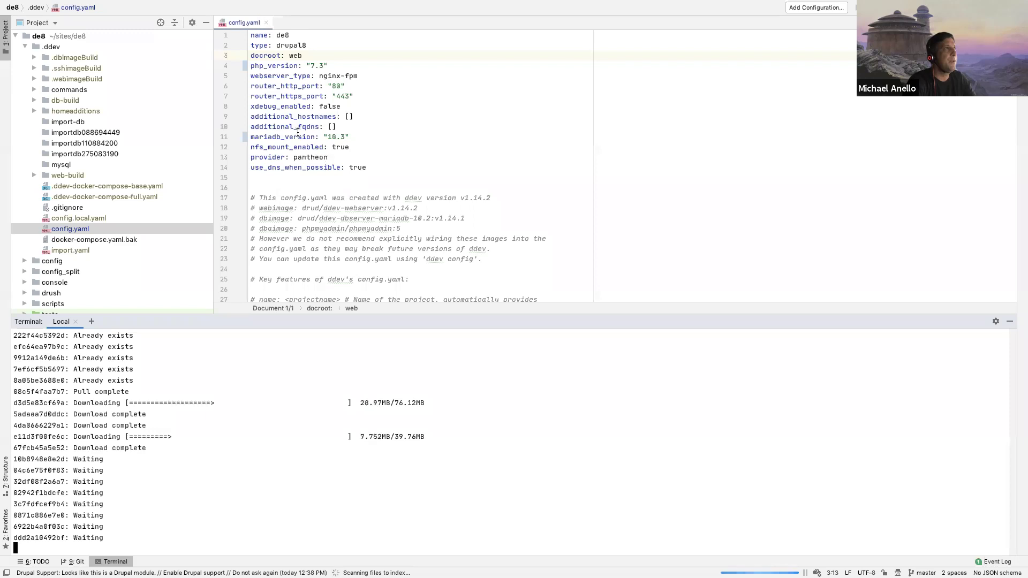
click(319, 75)
shift+click(374, 75)
click(381, 76)
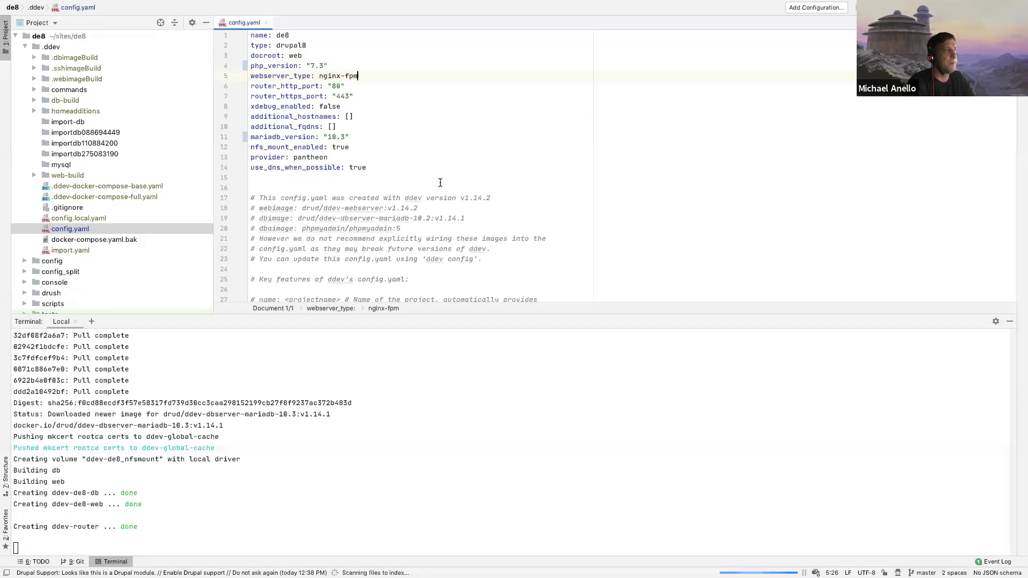
key(ctrl+Right)
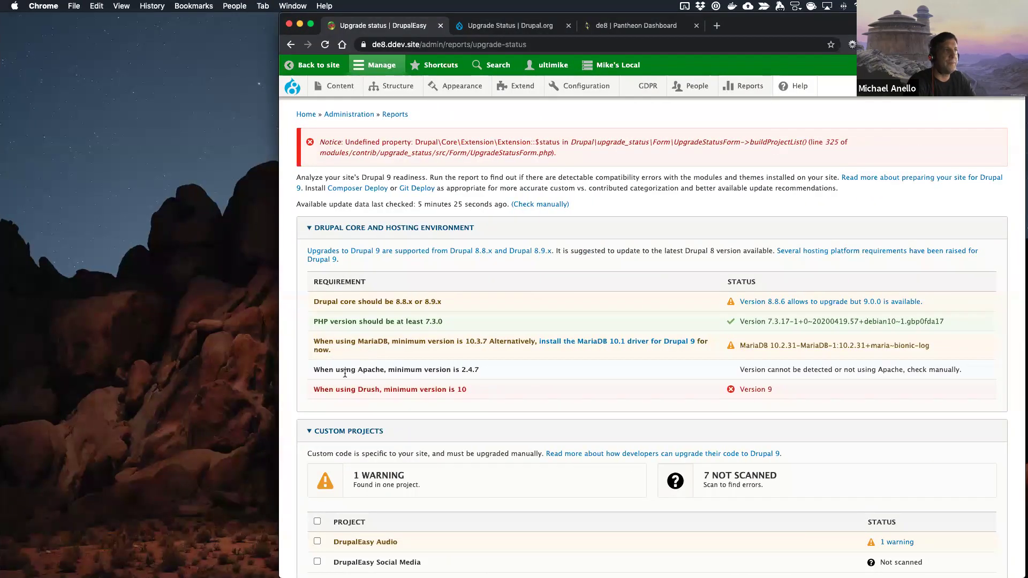
drag(344, 370, 505, 370)
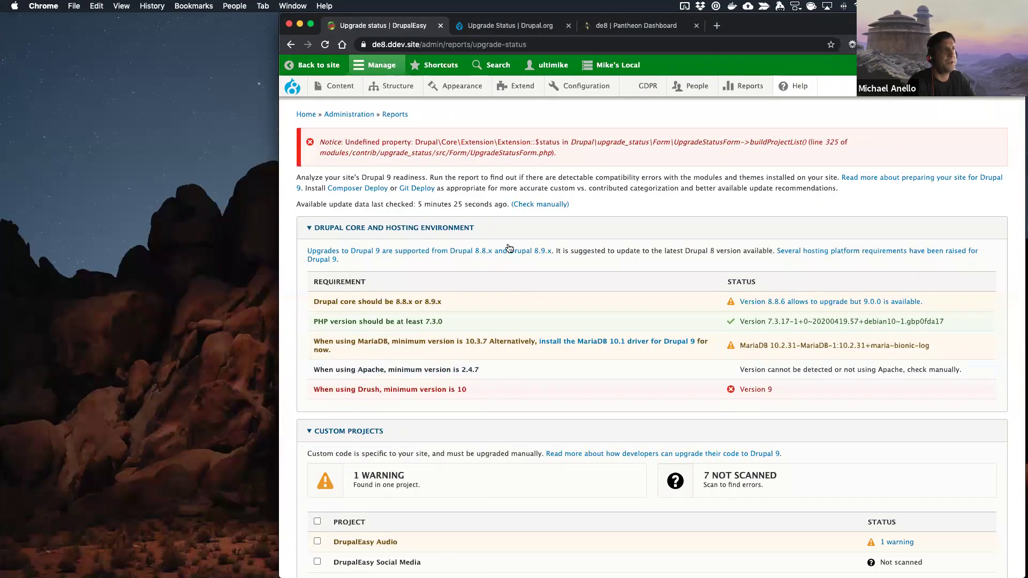
key(ctrl+Left)
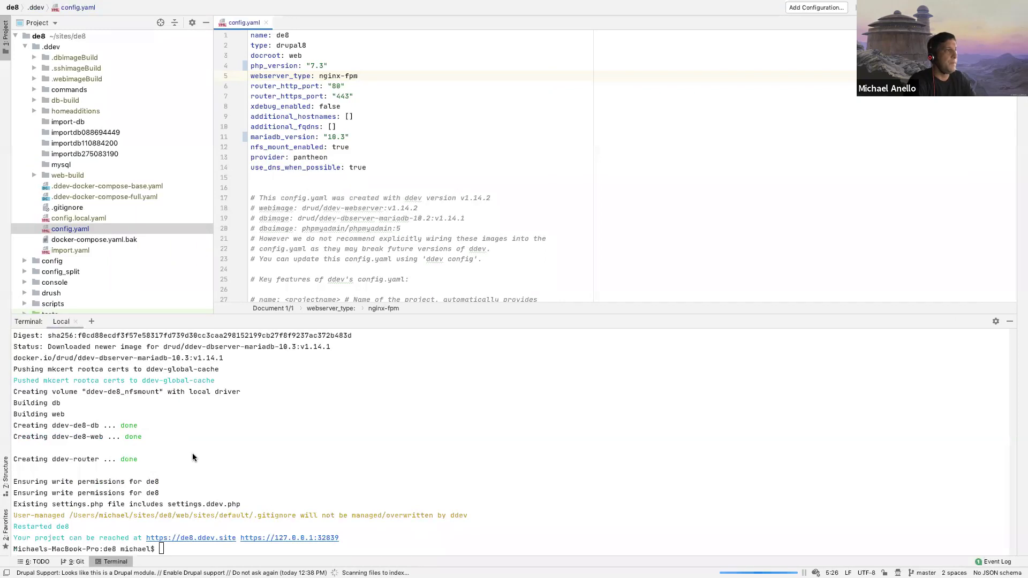
key(ctrl+Right)
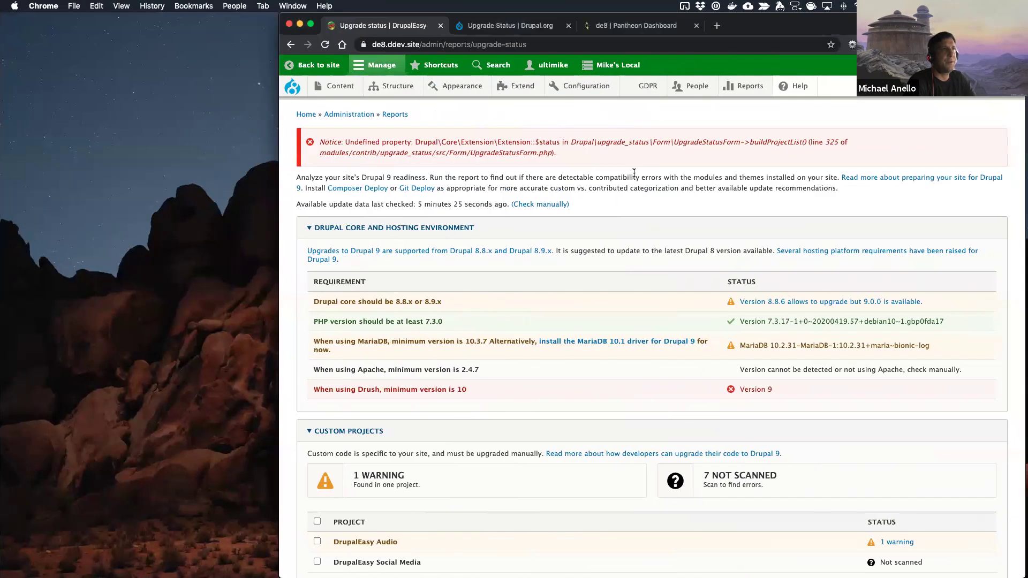
Step: Reload the Upgrade status report and examine its undefined-property notice and the hosting environment requirements
key(super+r)
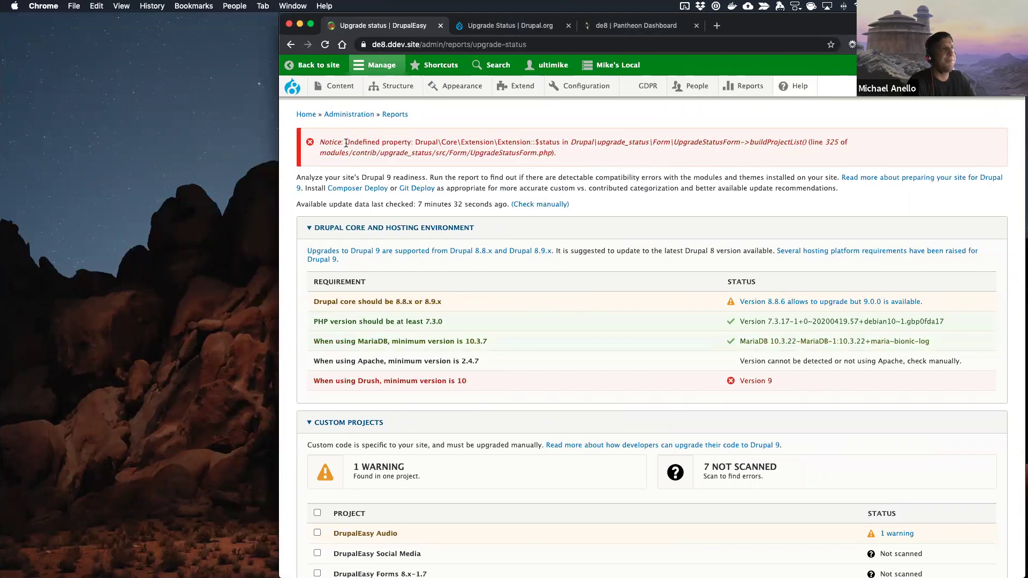
drag(346, 143, 315, 143)
click(471, 139)
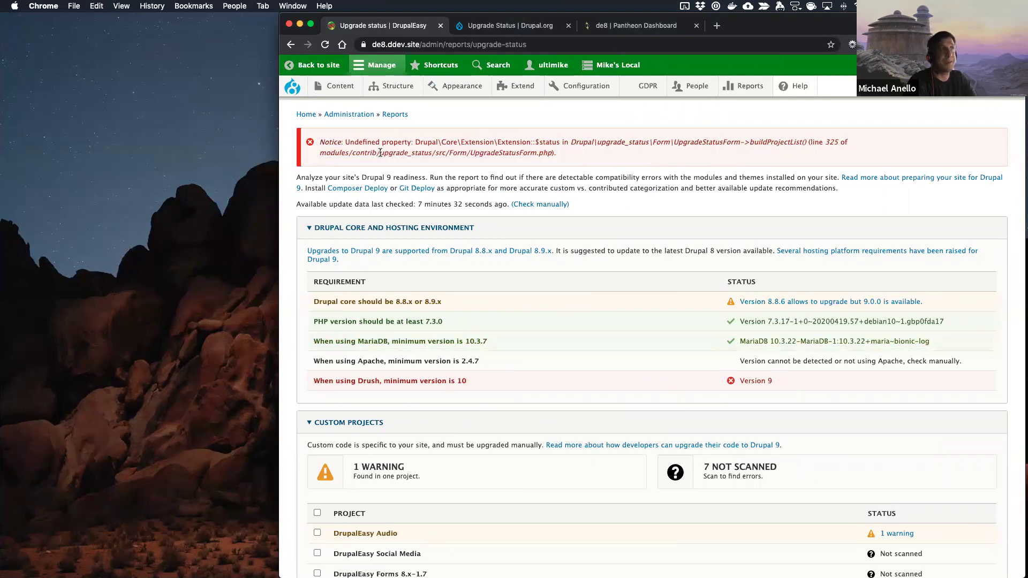
drag(380, 154, 432, 155)
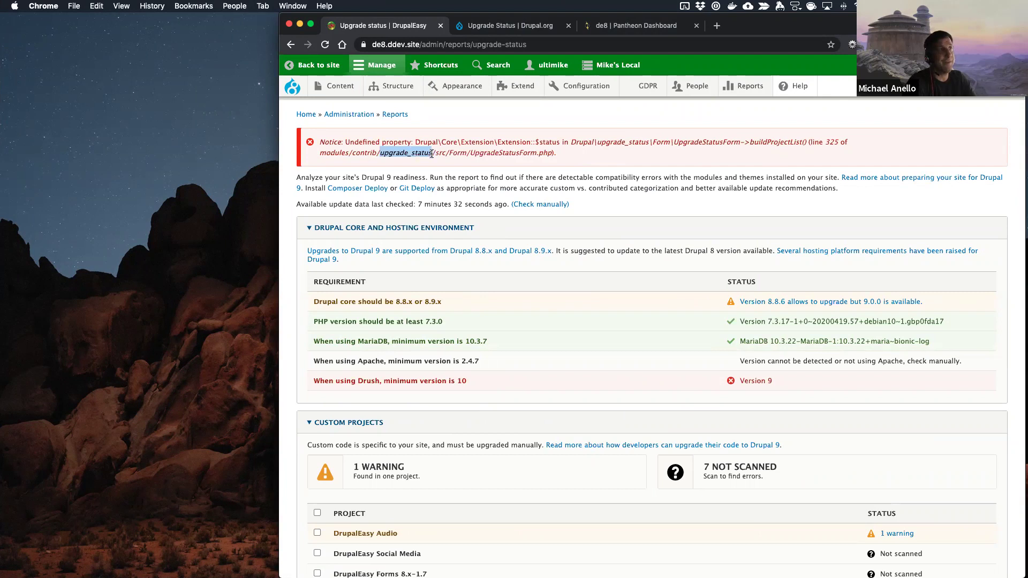
click(629, 162)
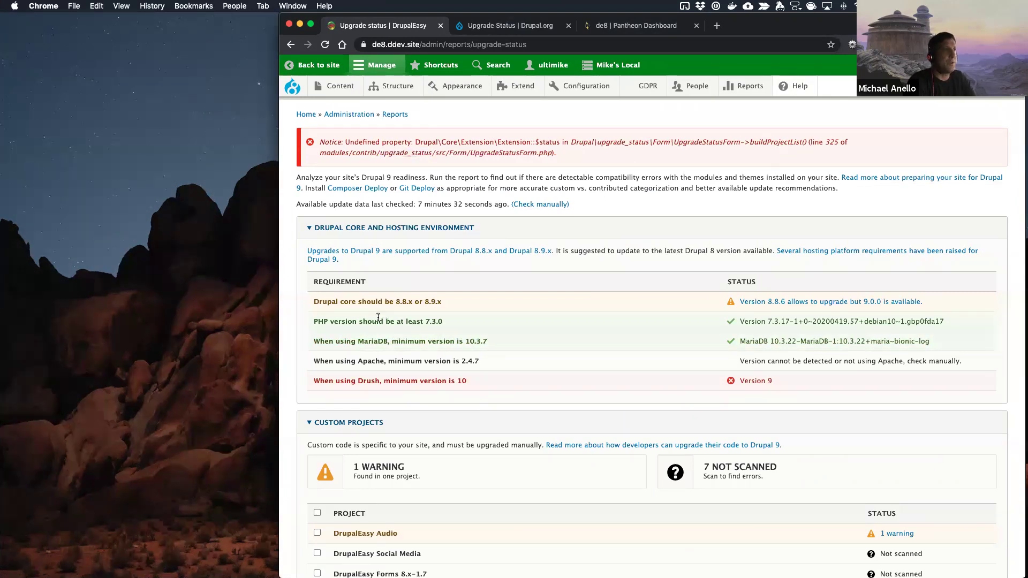
drag(378, 322, 438, 361)
click(492, 363)
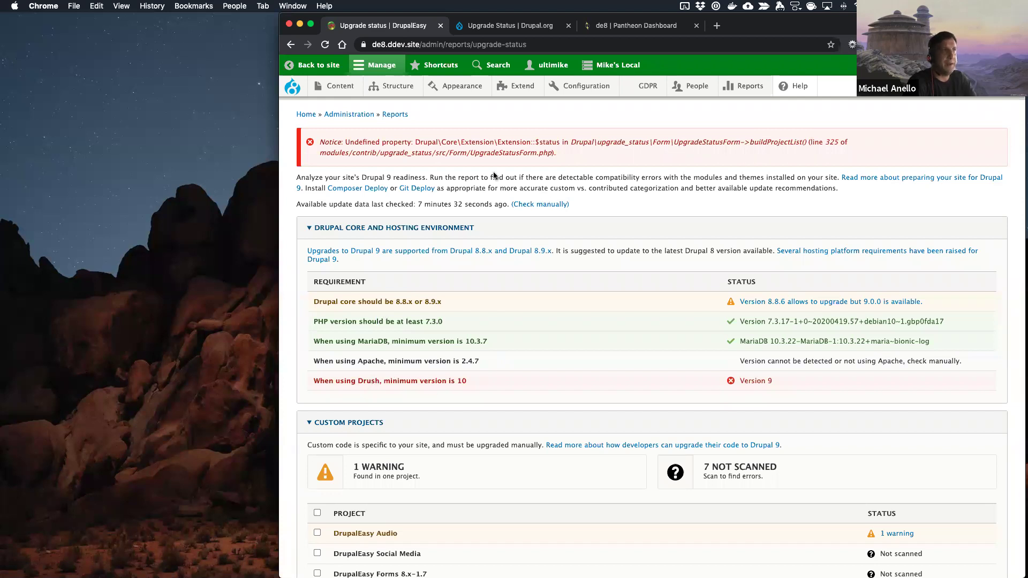
Step: Return to the code editor, close config.yaml, and collapse the .ddev folder in the project tree
key(ctrl+Left)
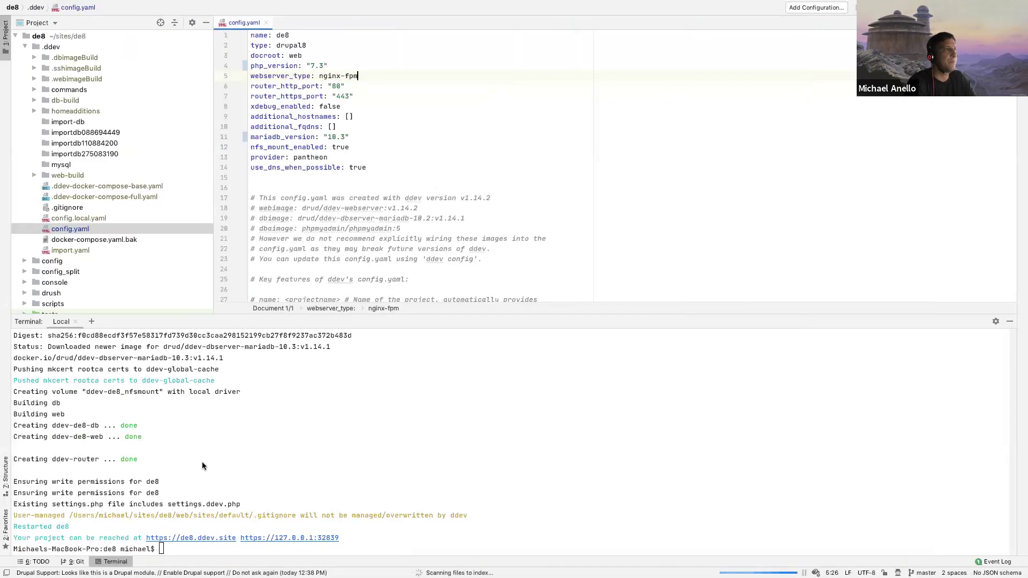
click(266, 23)
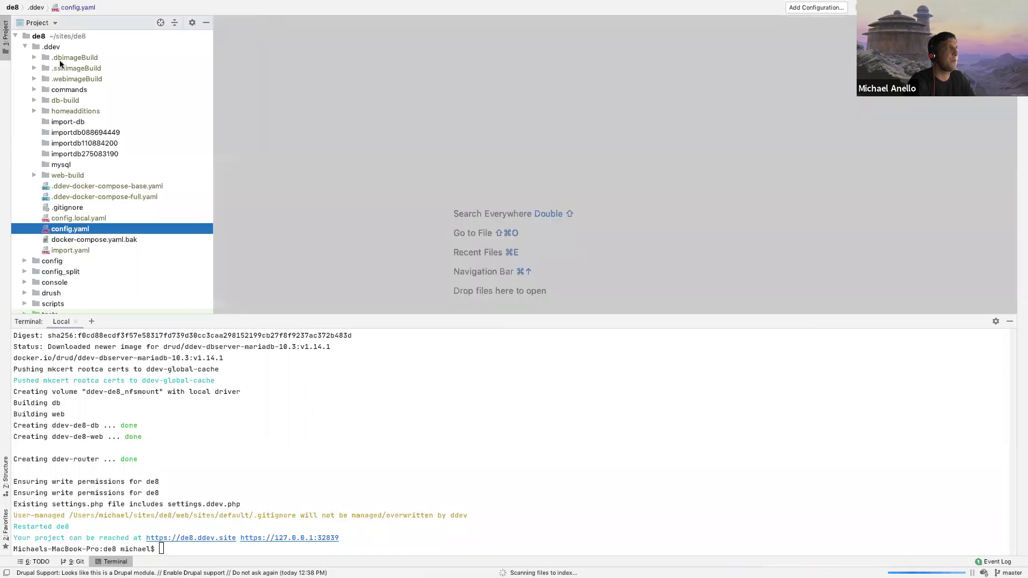
click(24, 47)
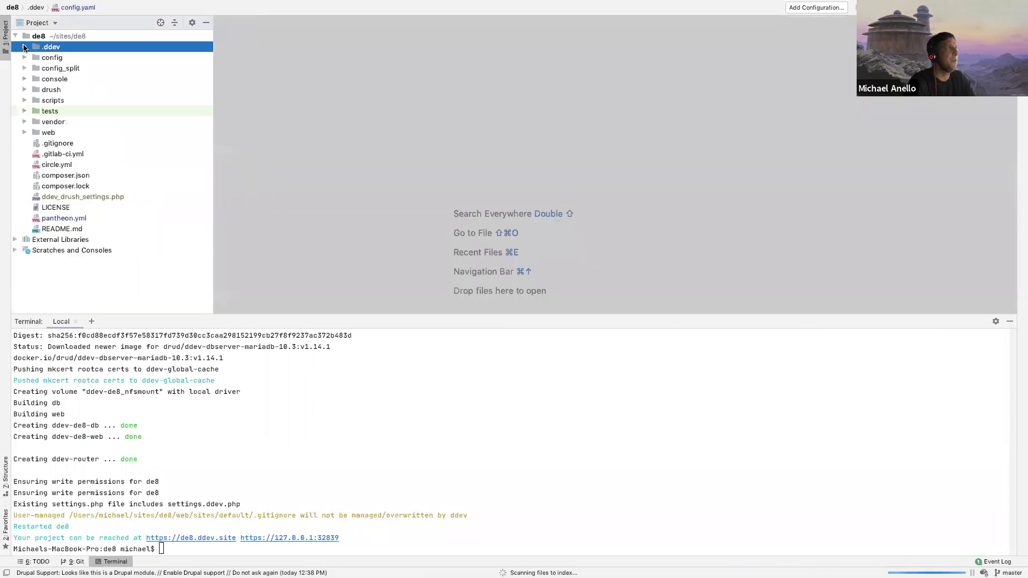
Step: Open composer.json, search it for "drush", look through the require and require-dev sections for a Drush package, and close the file
double_click(66, 176)
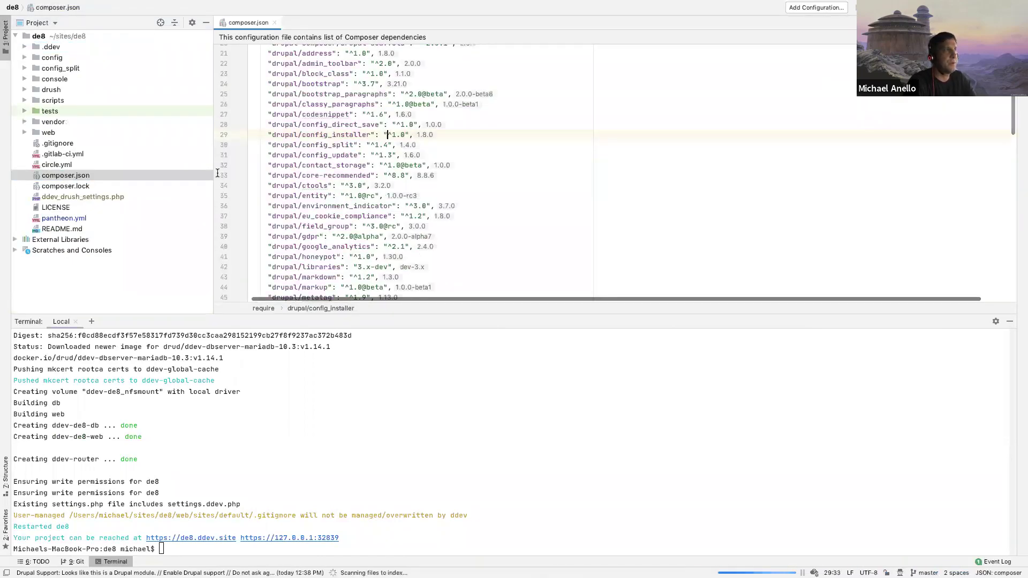
scroll(310, 191, down, 5)
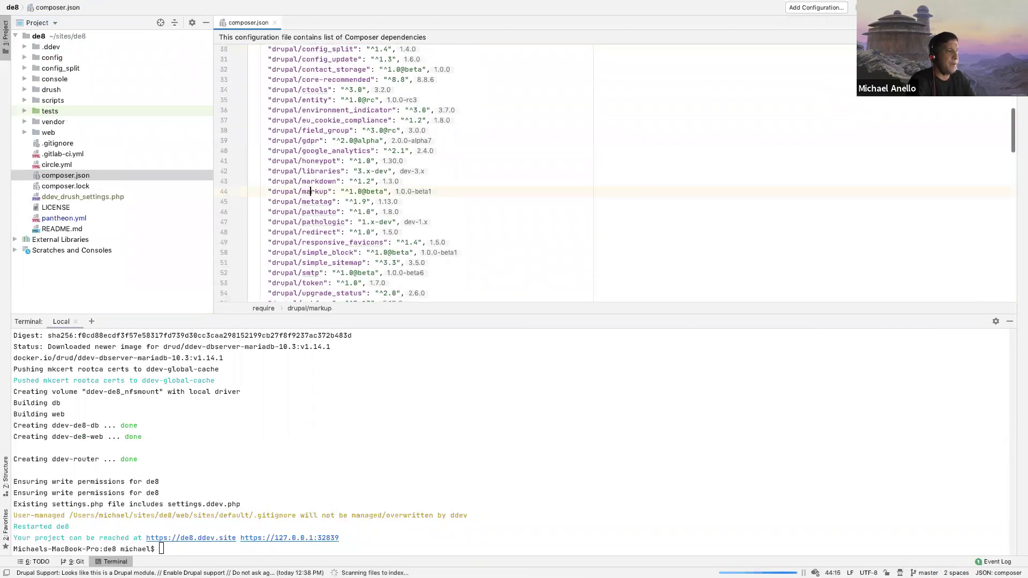
key(super+f)
text(drush)
key(Return)
key(Return)
key(Return)
key(Return)
key(Return)
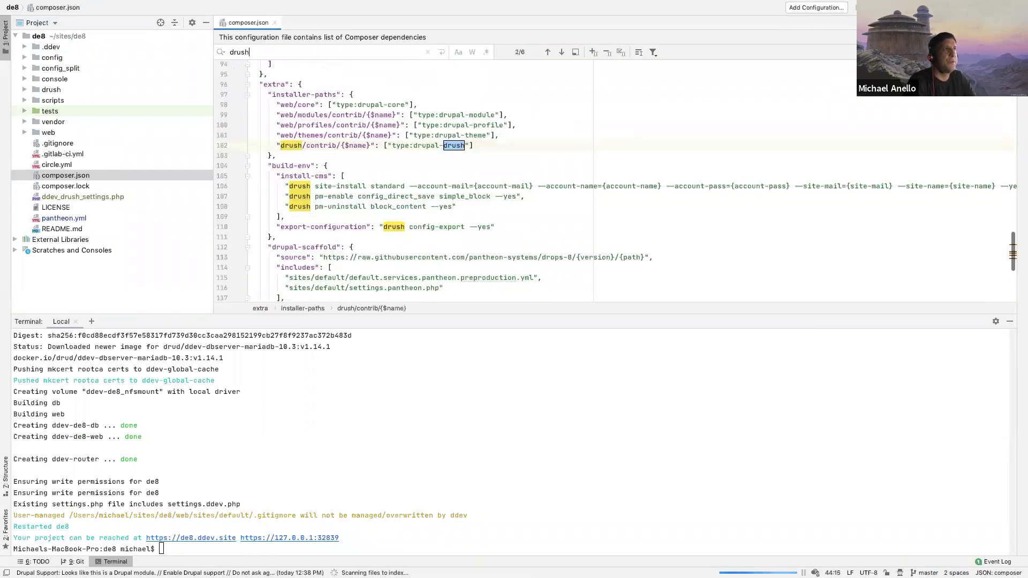
key(Return)
key(Return)
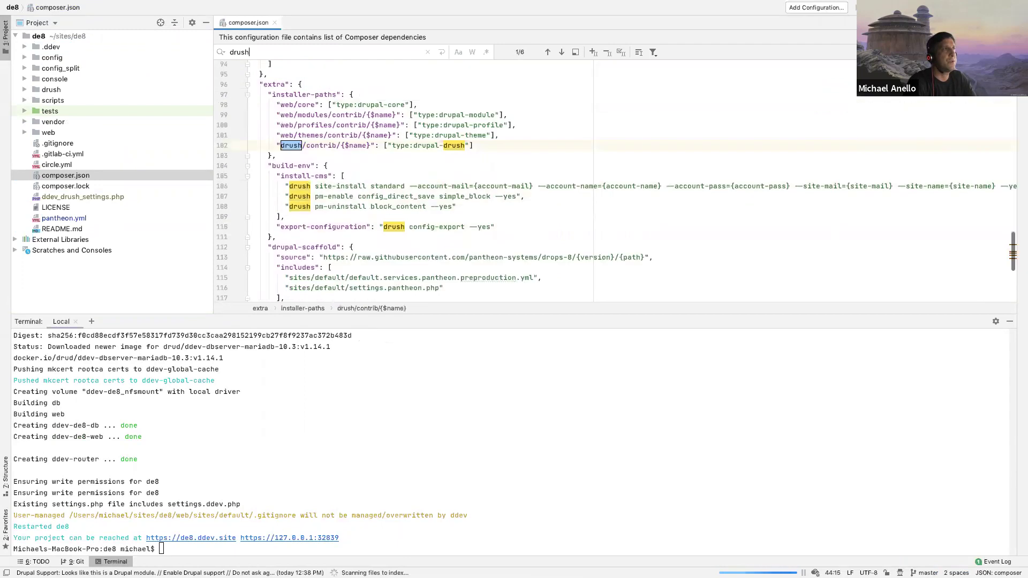
scroll(414, 136, up, 8)
scroll(413, 135, up, 8)
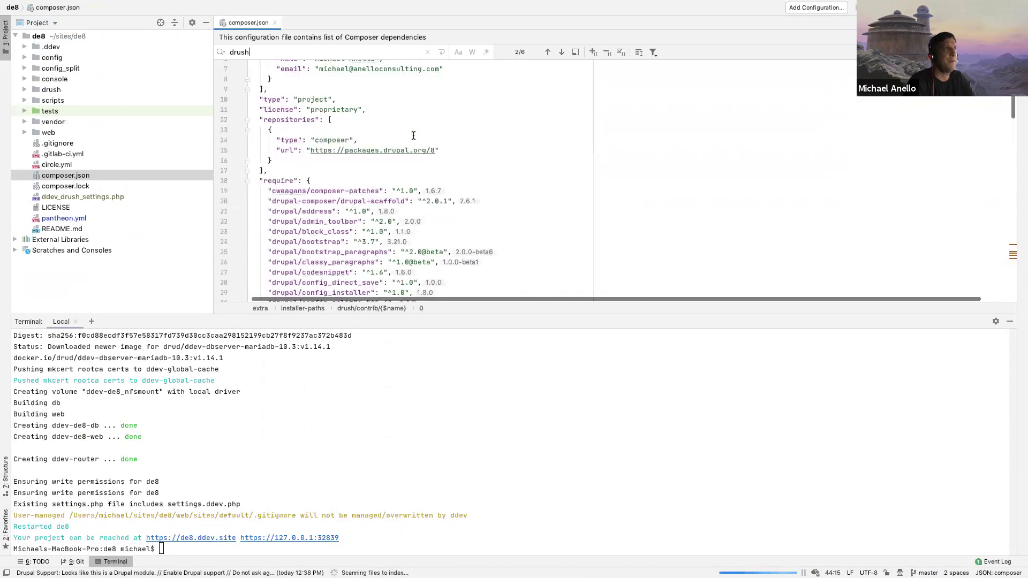
scroll(413, 136, down, 3)
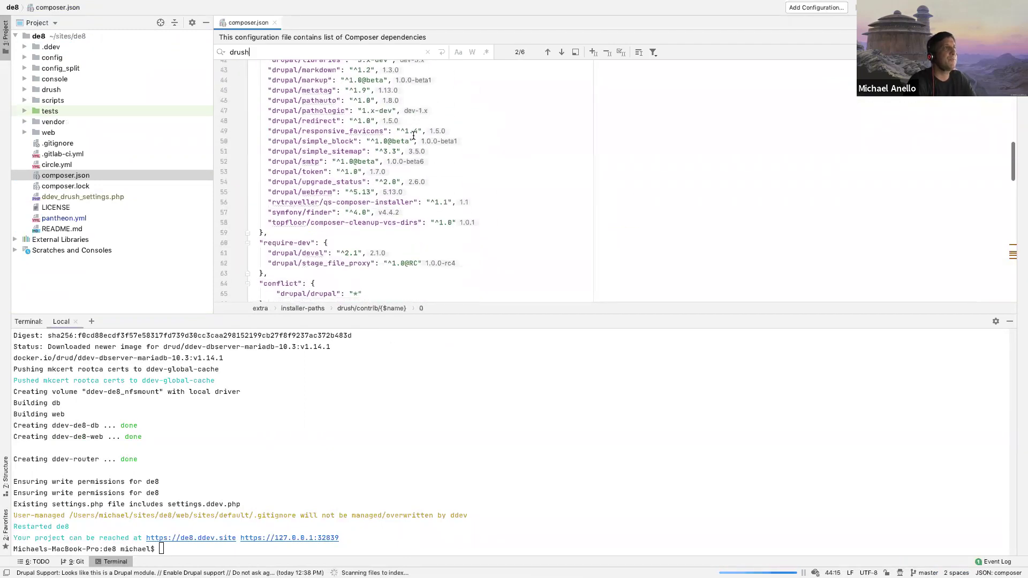
click(275, 22)
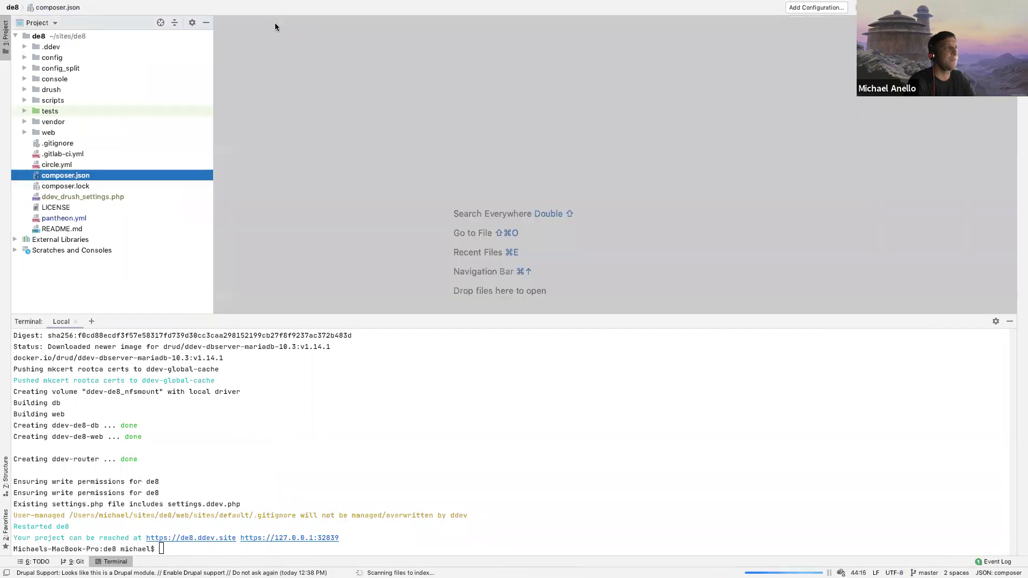
click(307, 471)
text(ddev composer require)
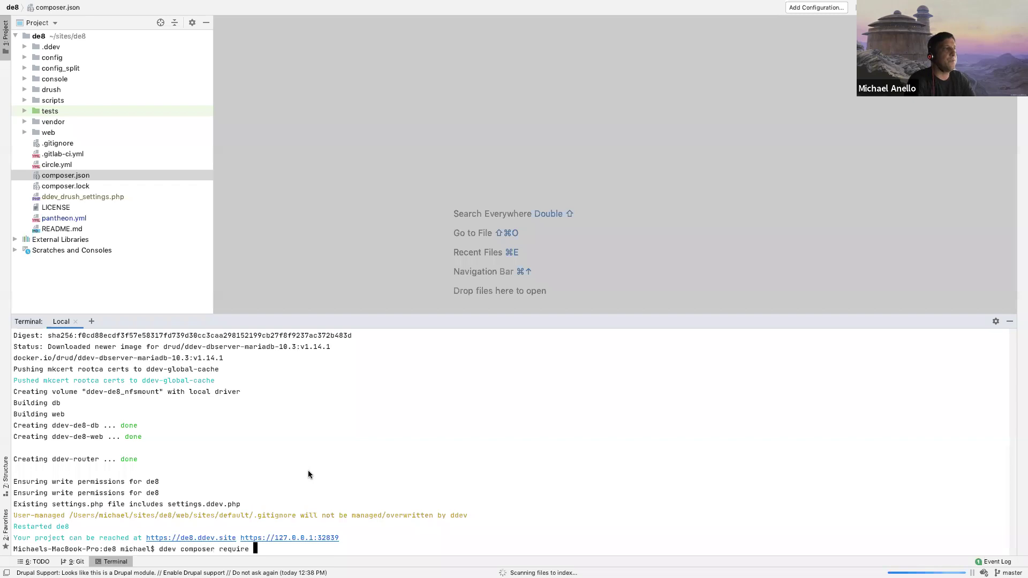
key(super+Tab)
drag(745, 380, 787, 383)
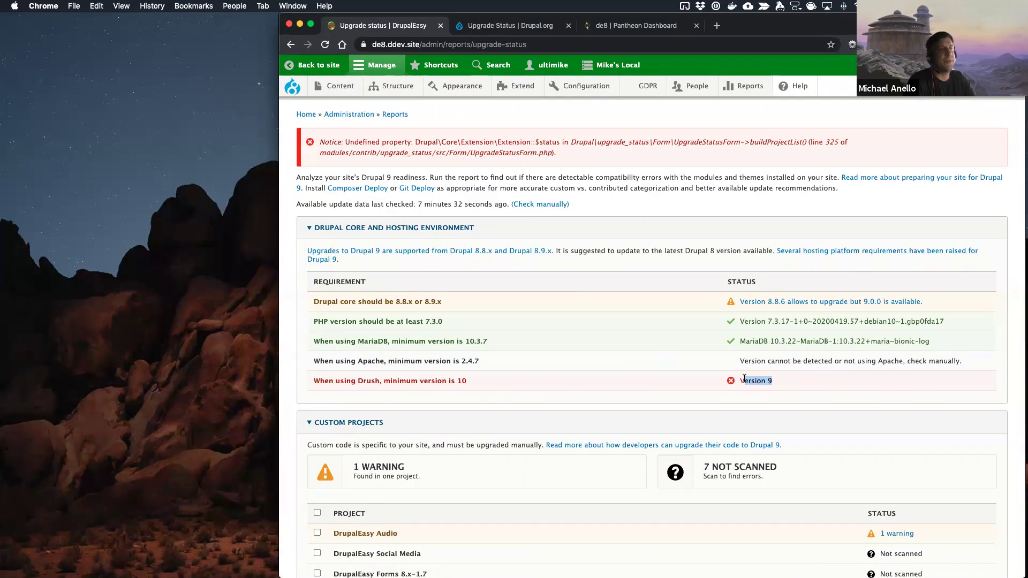
click(759, 381)
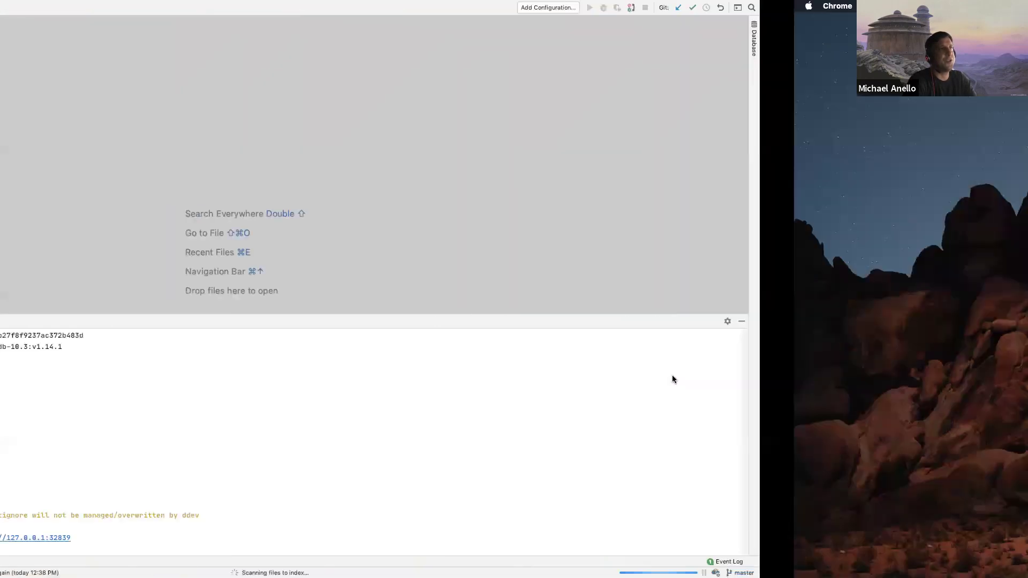
key(BackSpace)
key(BackSpace)
key(BackSpace)
key(BackSpace)
key(BackSpace)
key(BackSpace)
key(BackSpace)
key(BackSpace)
key(BackSpace)
key(BackSpace)
key(BackSpace)
key(BackSpace)
key(BackSpace)
key(BackSpace)
key(BackSpace)
key(BackSpace)
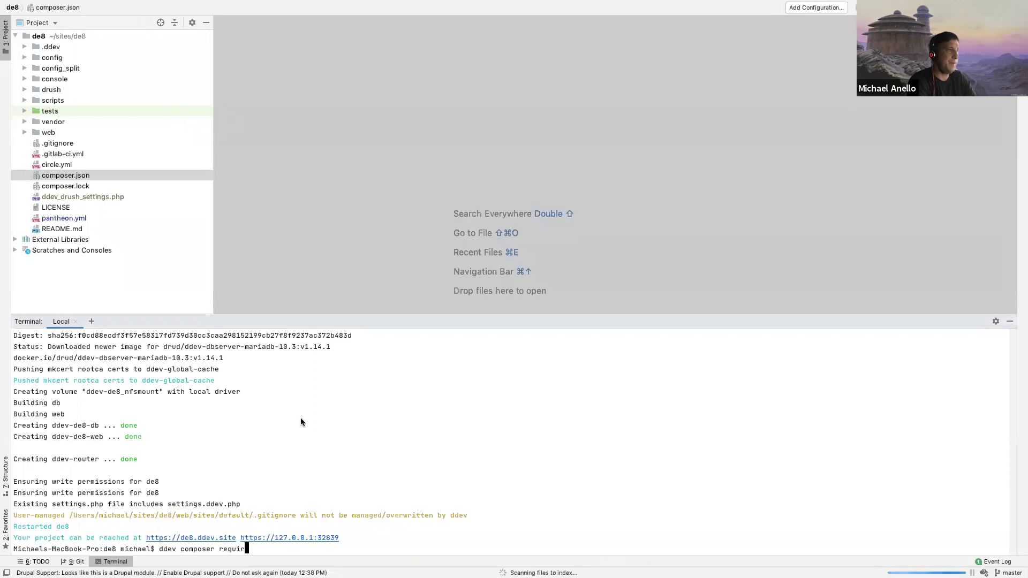
Step: Check the installed Drush version by running ddev . drush --version in the terminal
text(. d)
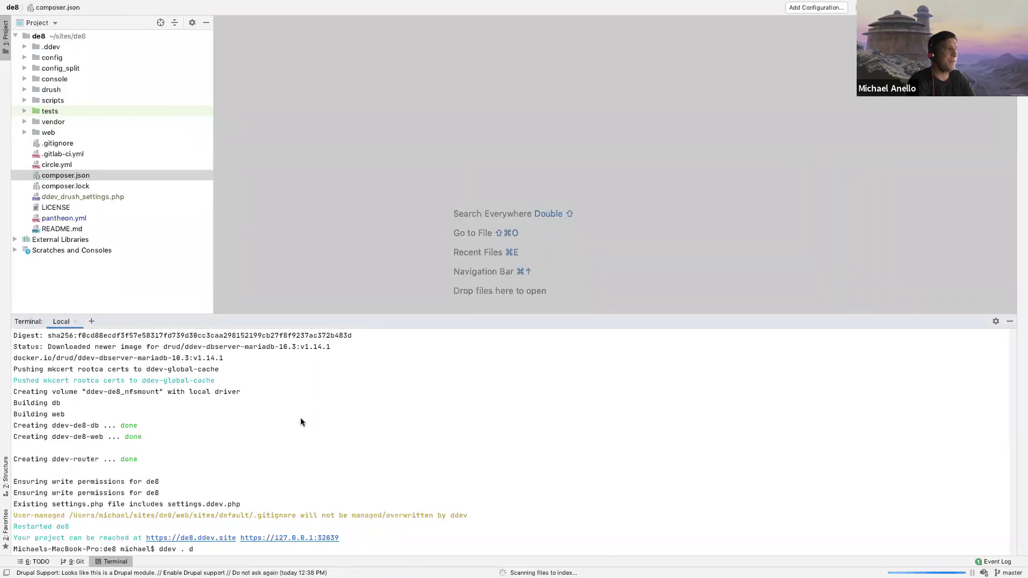
text(rush --version)
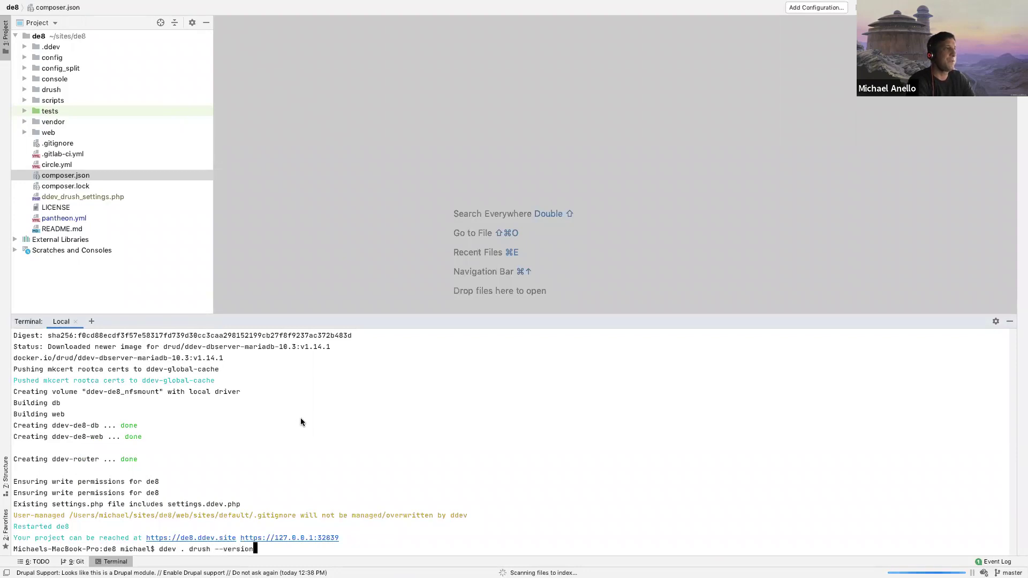
key(Return)
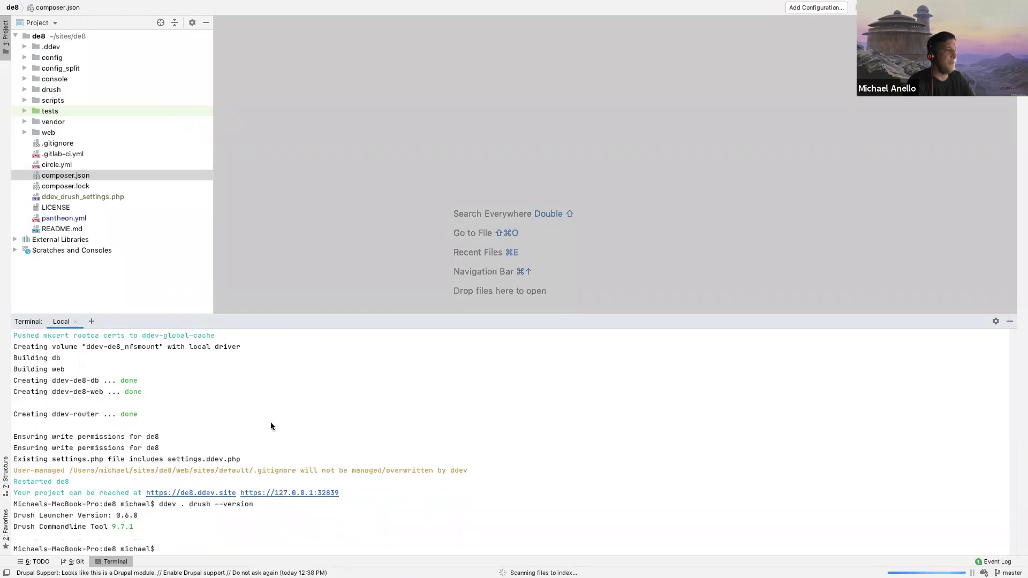
Step: Add Drush as a project dependency by running ddev composer require drush/drush in the terminal
text(ddewv)
key(BackSpace)
key(BackSpace)
key(BackSpace)
text(v co)
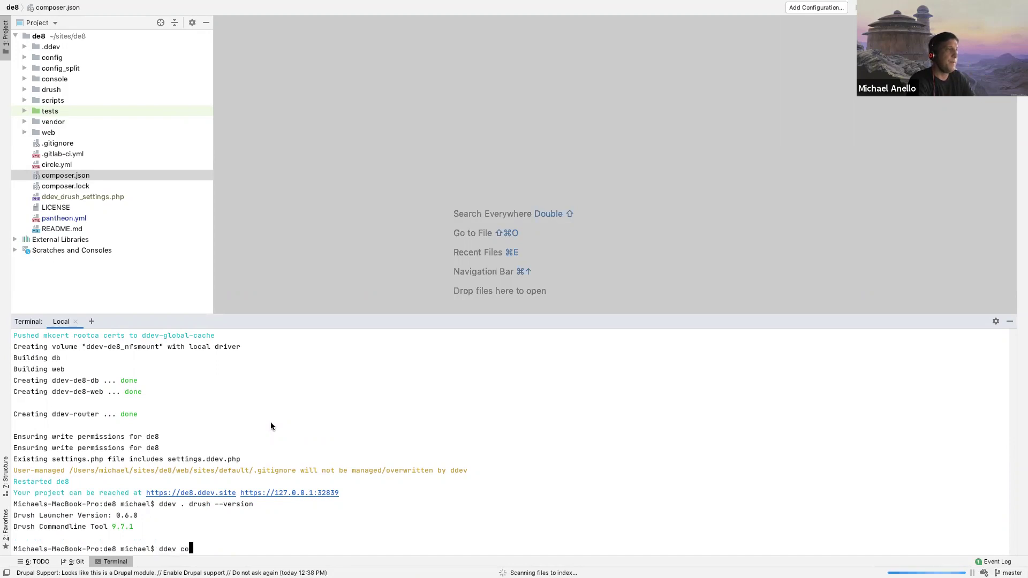
text(mposer require)
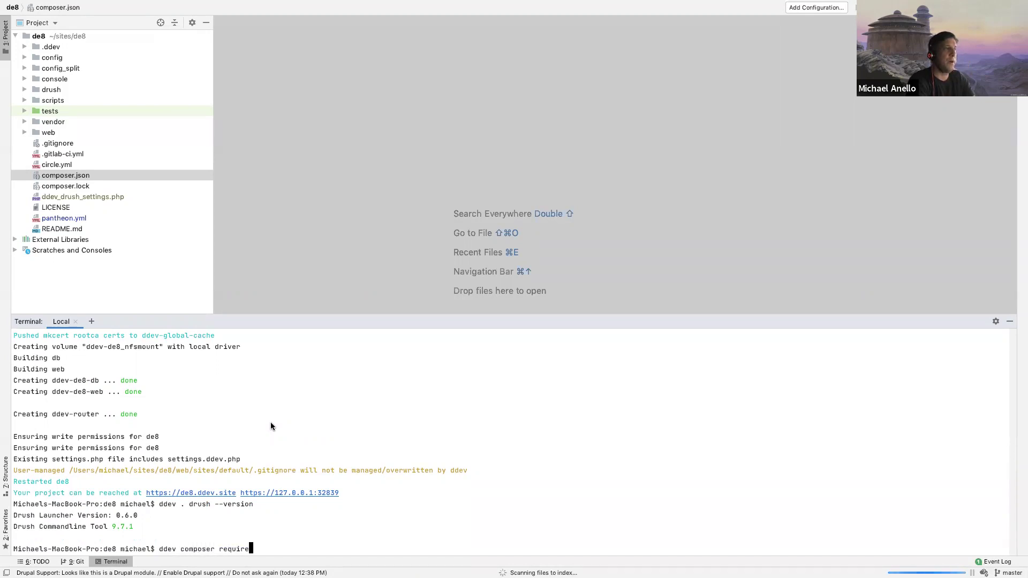
text( drush/drush/drus)
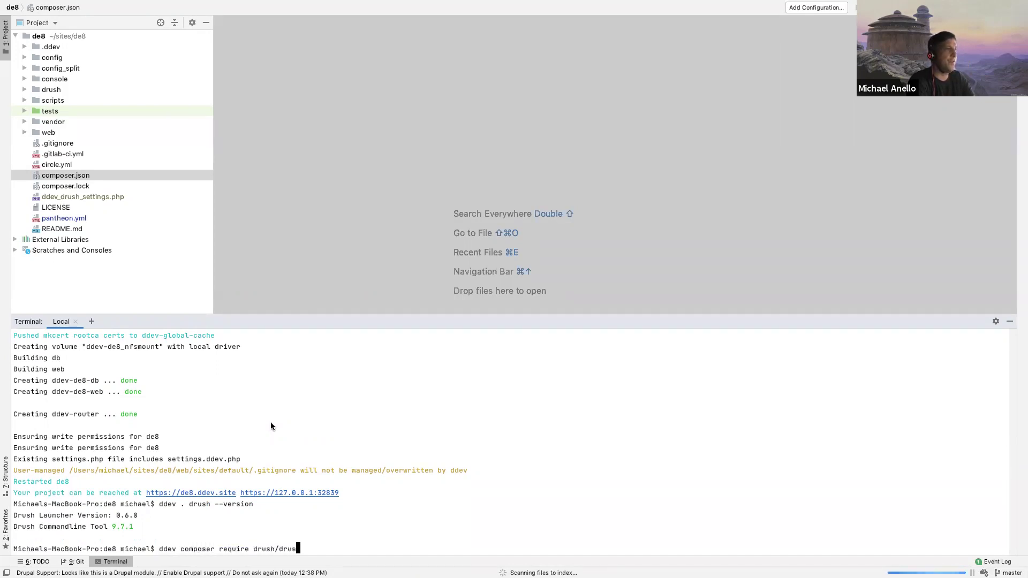
key(Return)
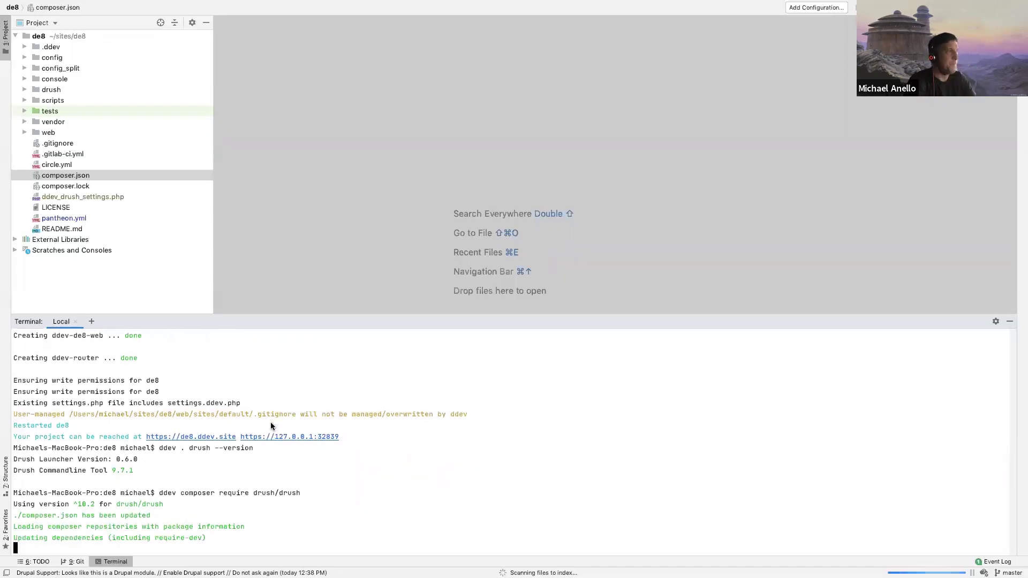
right_click(444, 379)
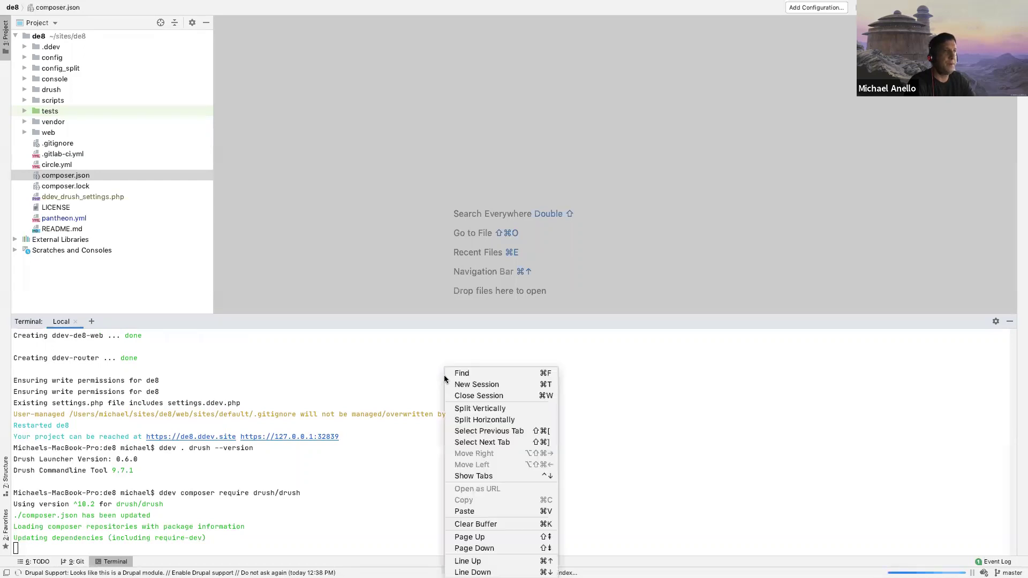
click(405, 368)
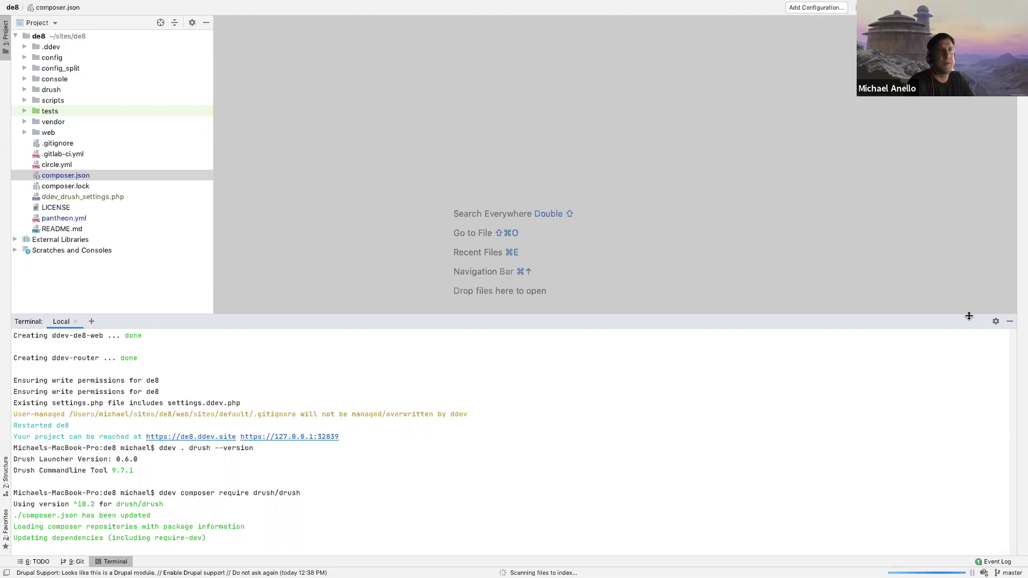
click(996, 321)
mouse_move(979, 356)
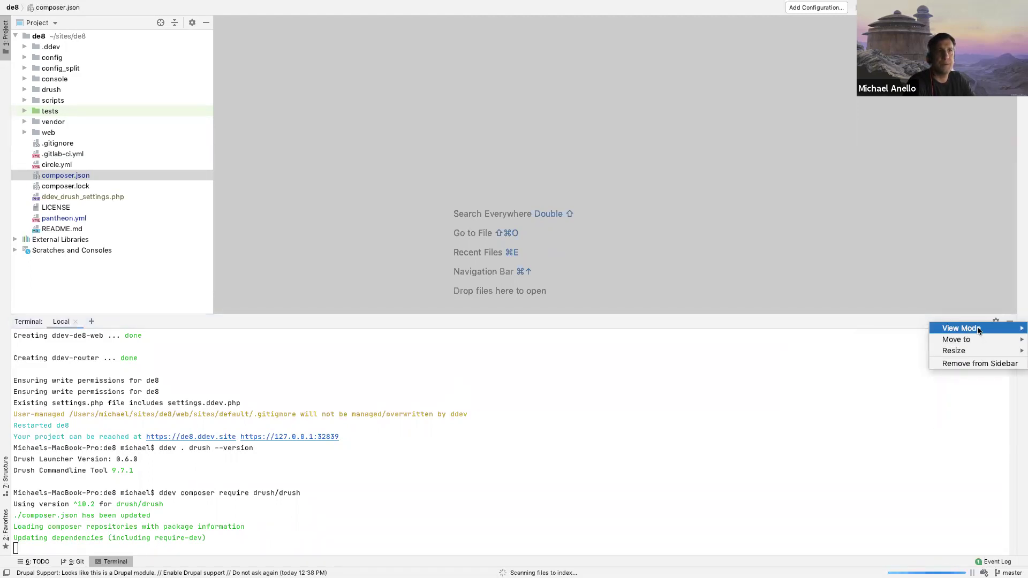
mouse_move(979, 331)
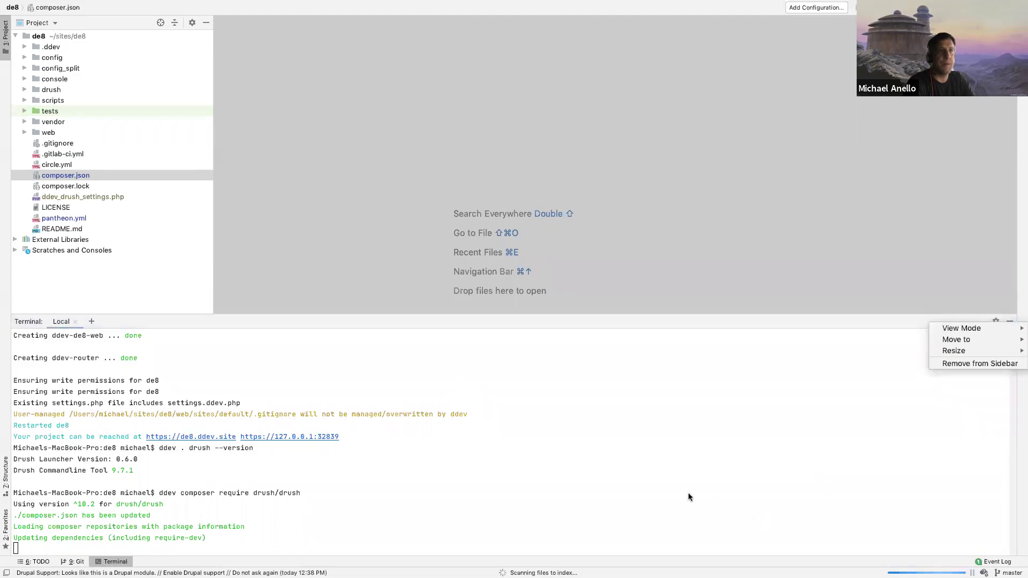
click(589, 455)
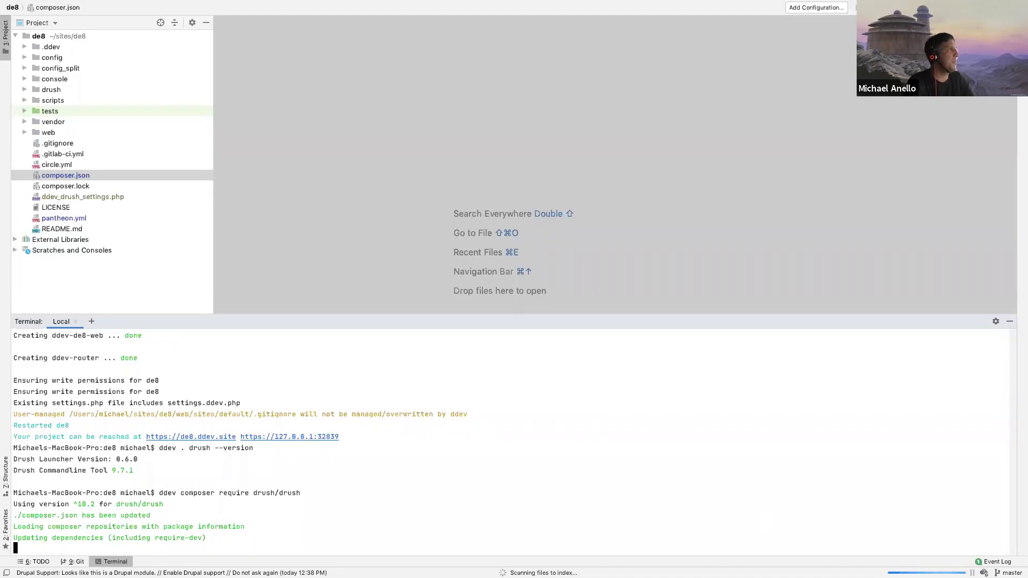
Step: Glance at the upgrade status report in the browser and review the Composer output of the Drush requirement in the editor's terminal
key(ctrl+Right)
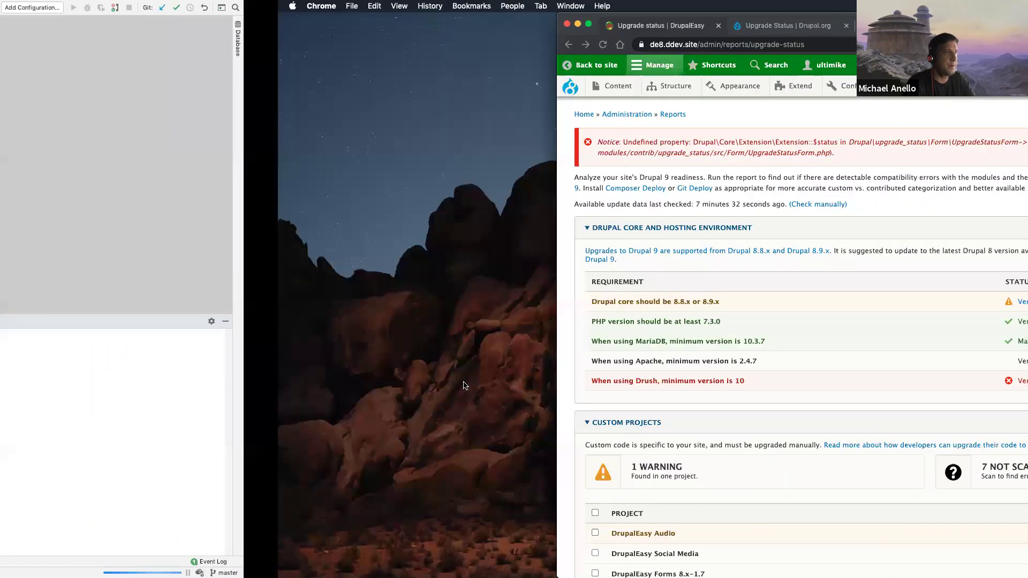
scroll(463, 382, down, 5)
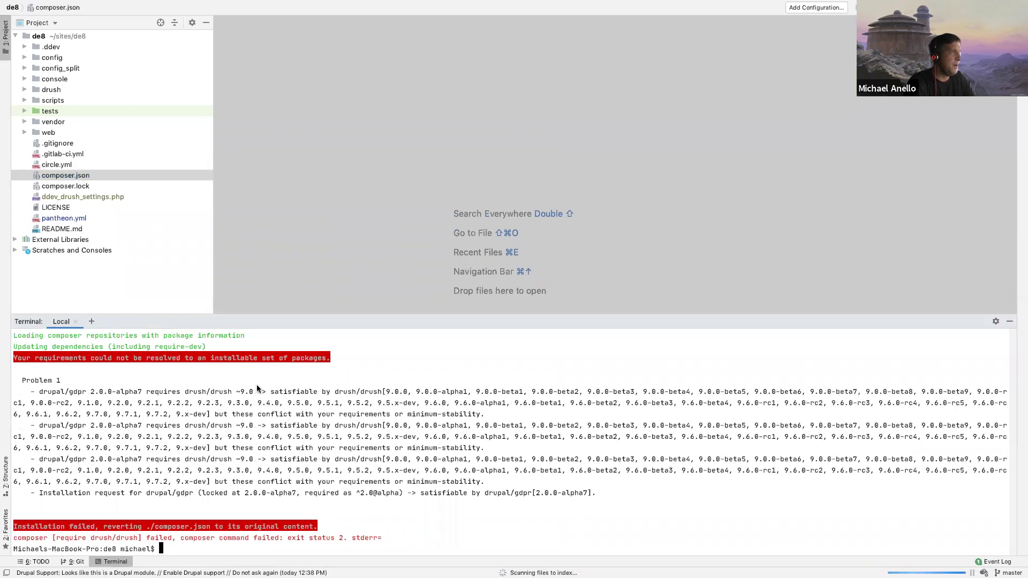
scroll(256, 384, up, 3)
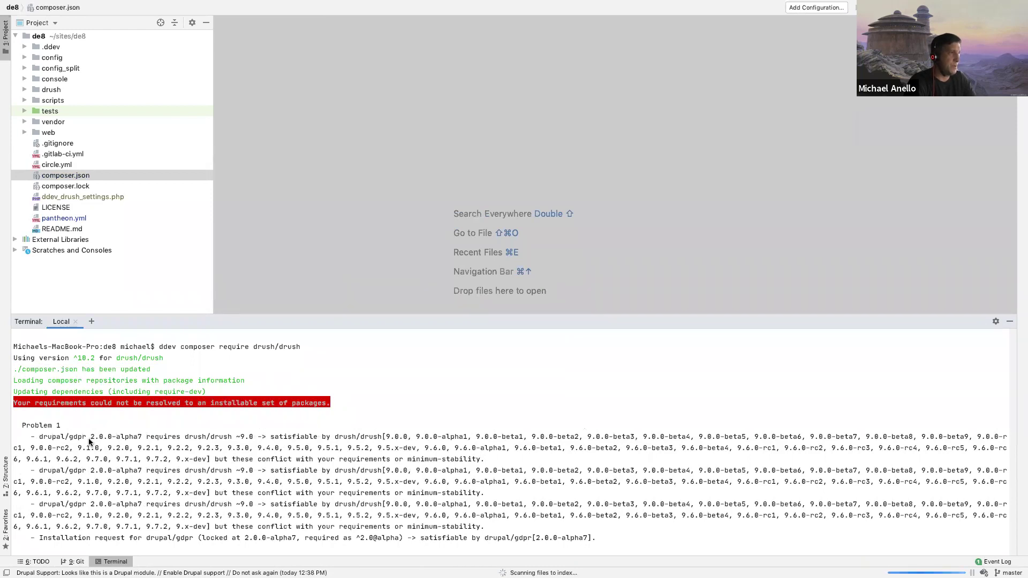
scroll(89, 441, down, 3)
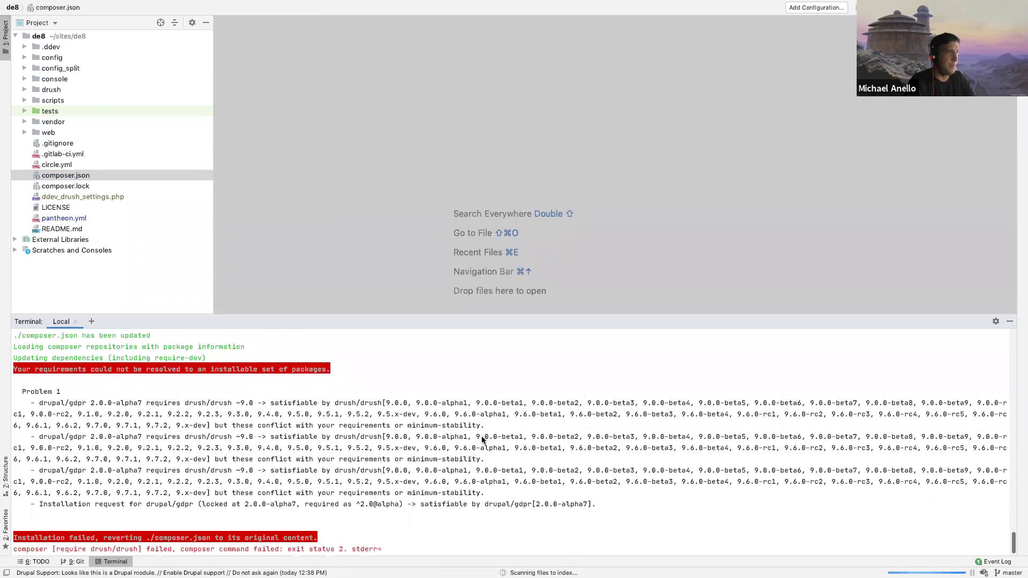
Step: Return to the upgrade status report in the browser and check the General Data Protection Regulation (GDPR) entry among the contributed projects
key(ctrl+Right)
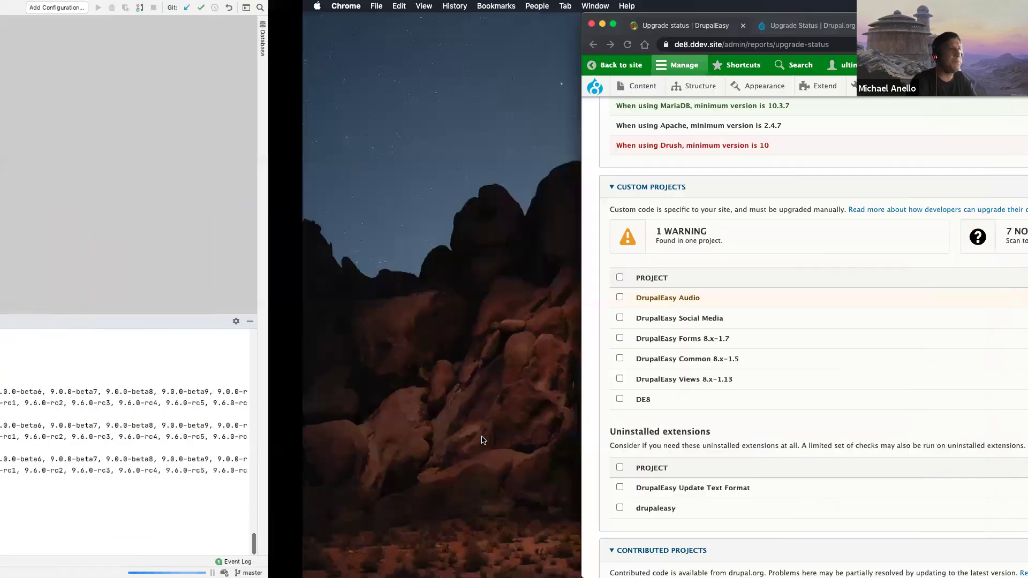
scroll(497, 246, down, 5)
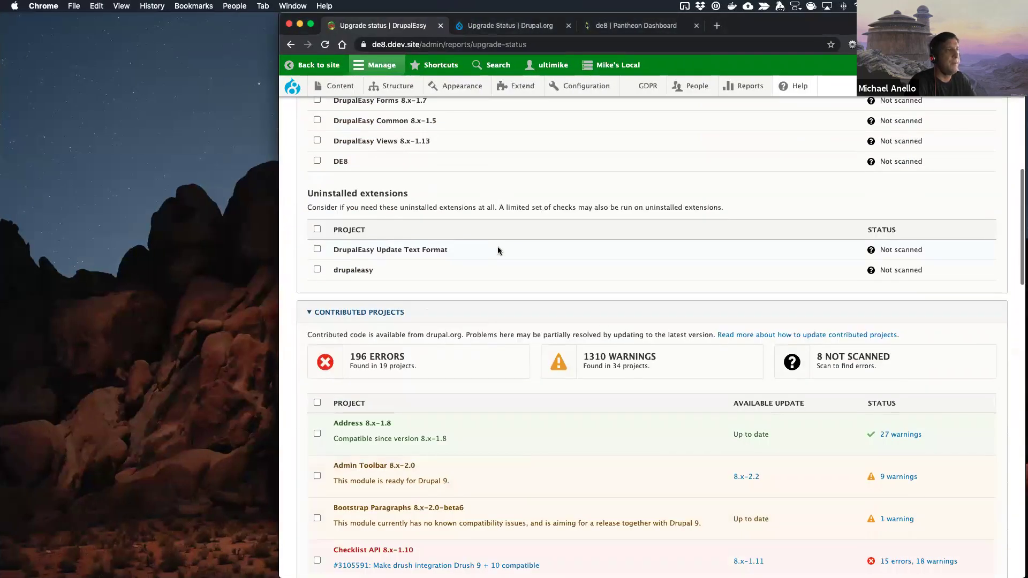
scroll(498, 251, down, 9)
scroll(498, 251, down, 6)
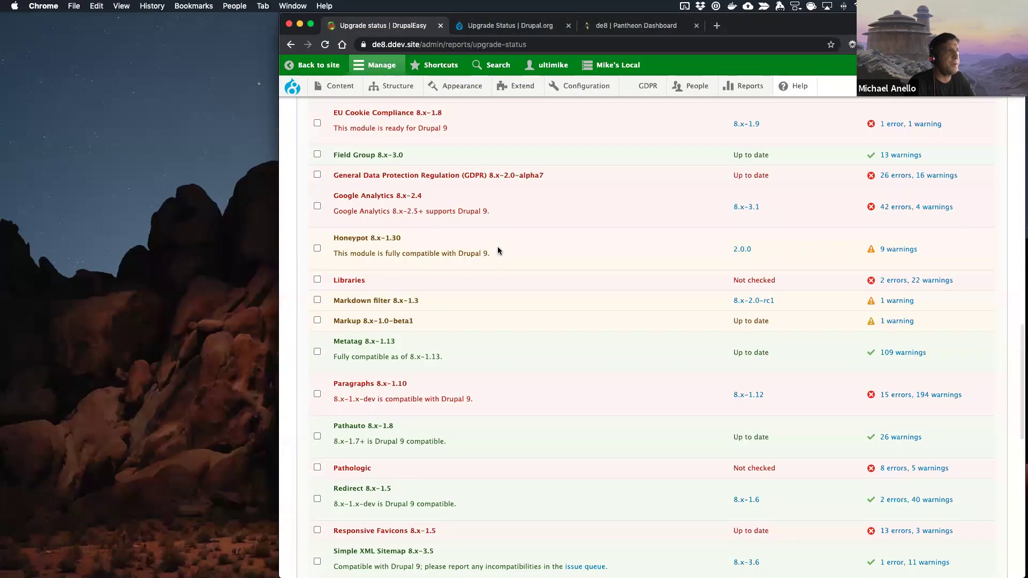
right_click(466, 178)
click(481, 166)
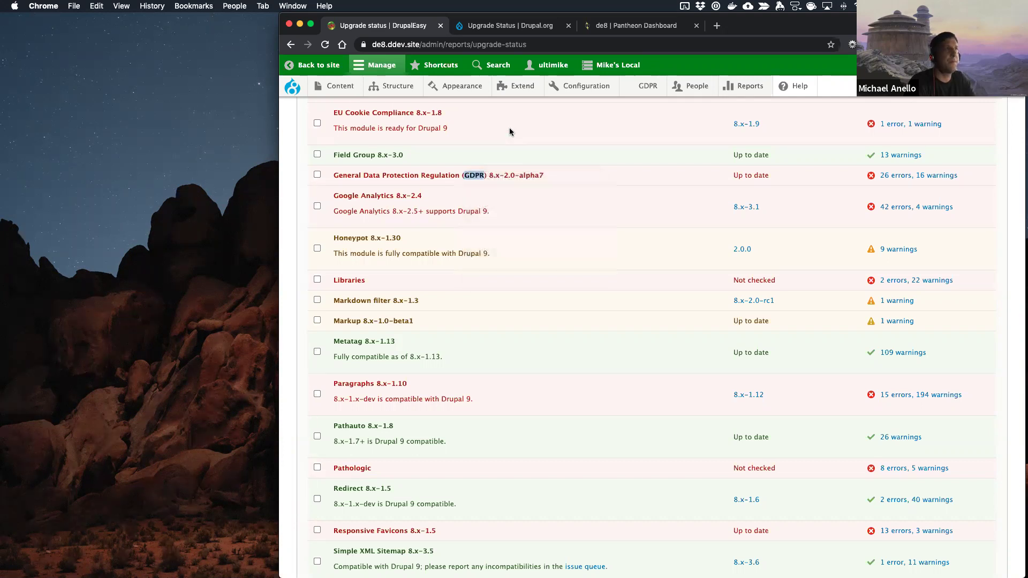
click(510, 178)
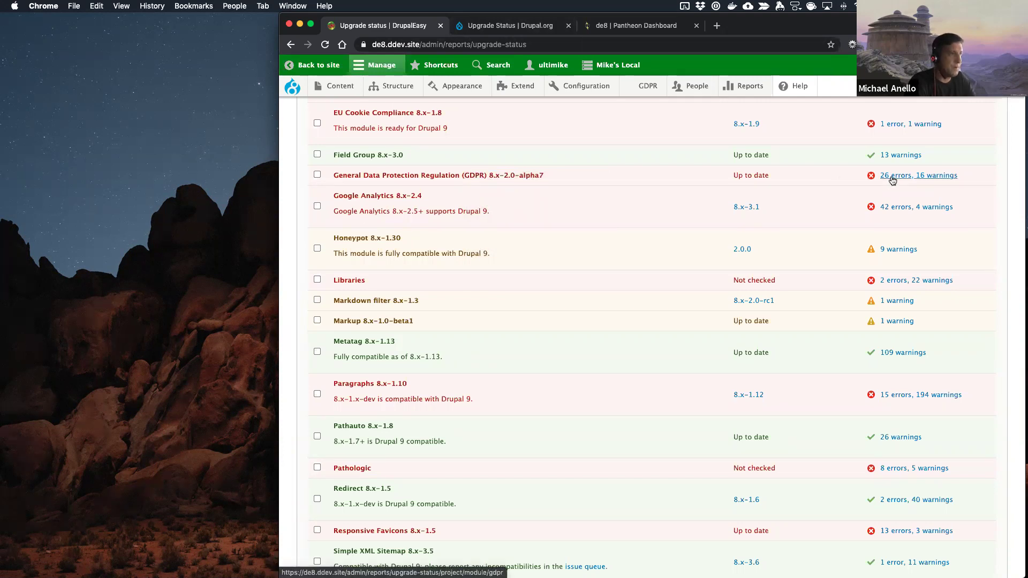
Step: Load the GDPR module's project page at drupal.org/project/gdpr in place of the Upgrade Status project page
click(532, 31)
double_click(448, 47)
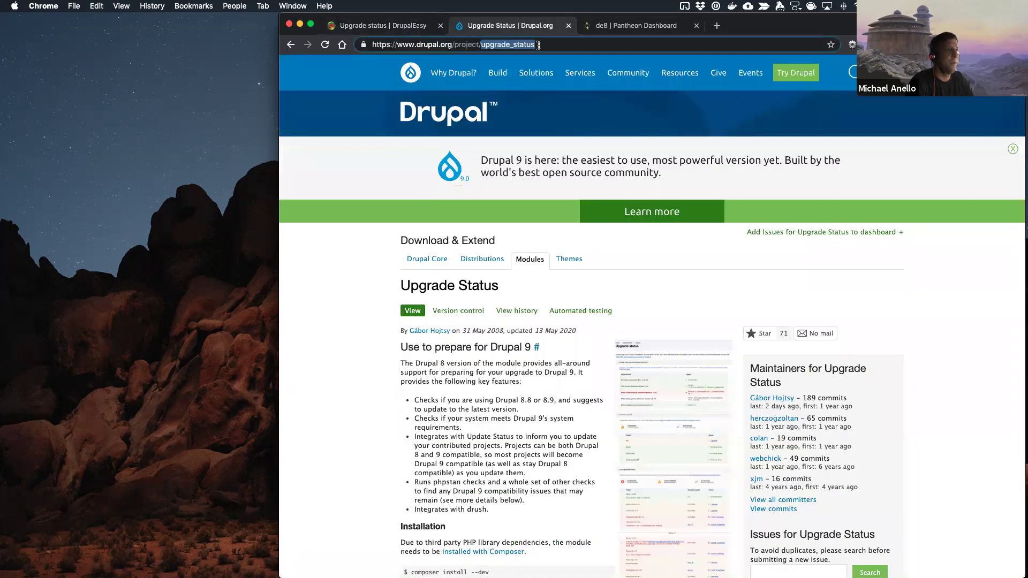
text(gdpr)
key(Return)
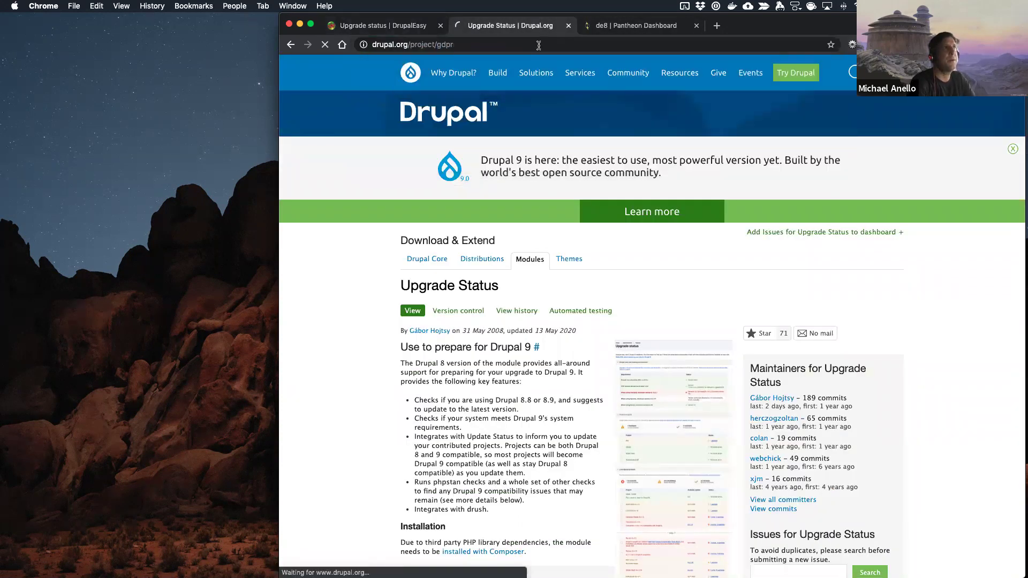
Step: Open the site's Available updates report in a new browser tab and check the General Data Protection Regulation entry
click(400, 28)
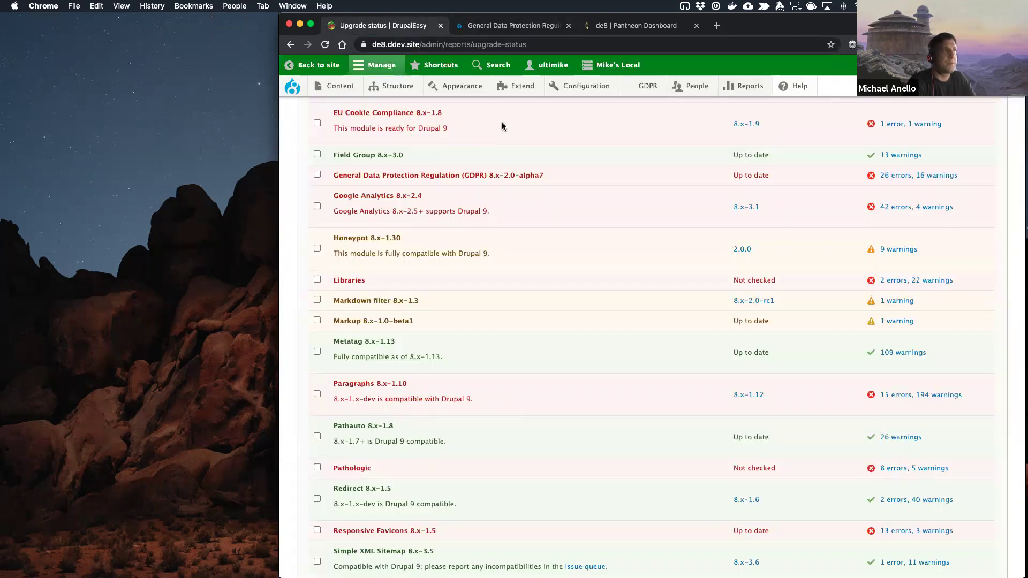
mouse_move(757, 88)
super+click(766, 107)
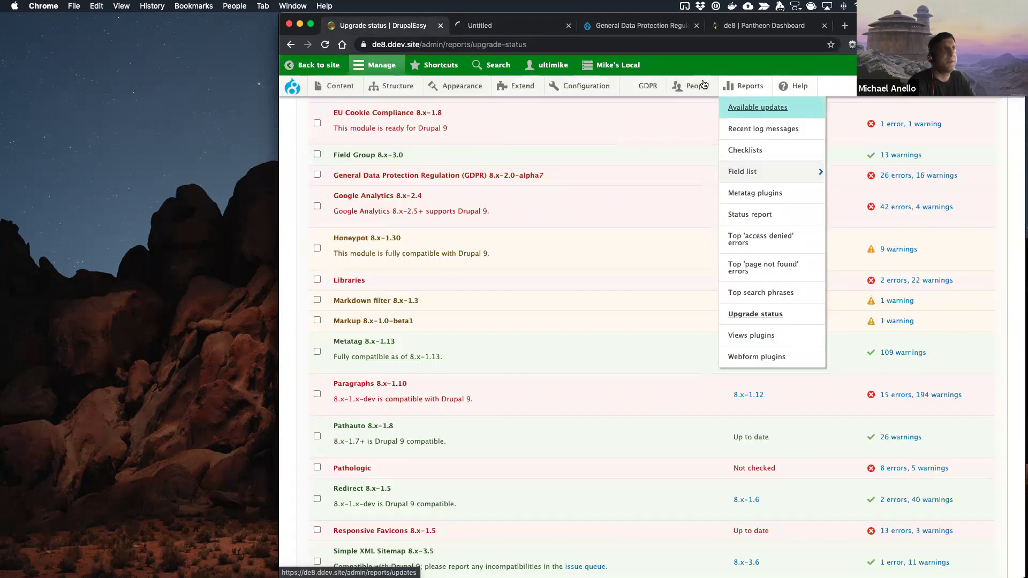
click(519, 28)
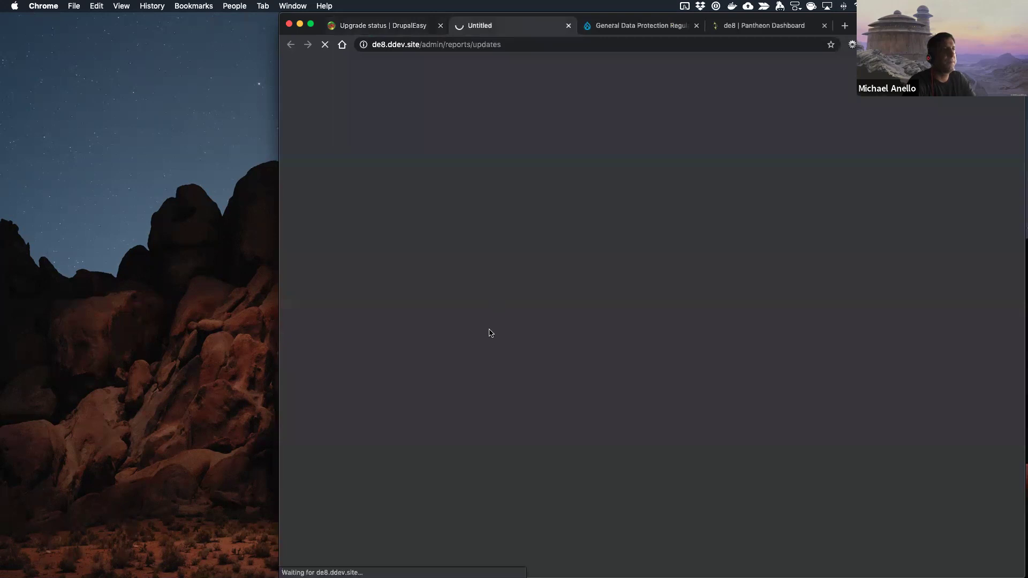
scroll(489, 333, down, 15)
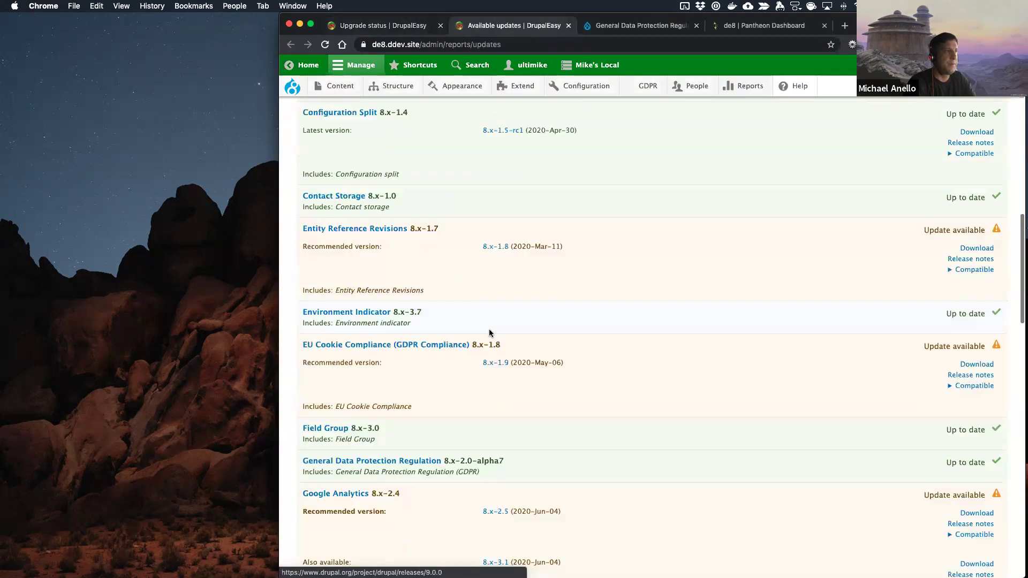
scroll(489, 333, down, 5)
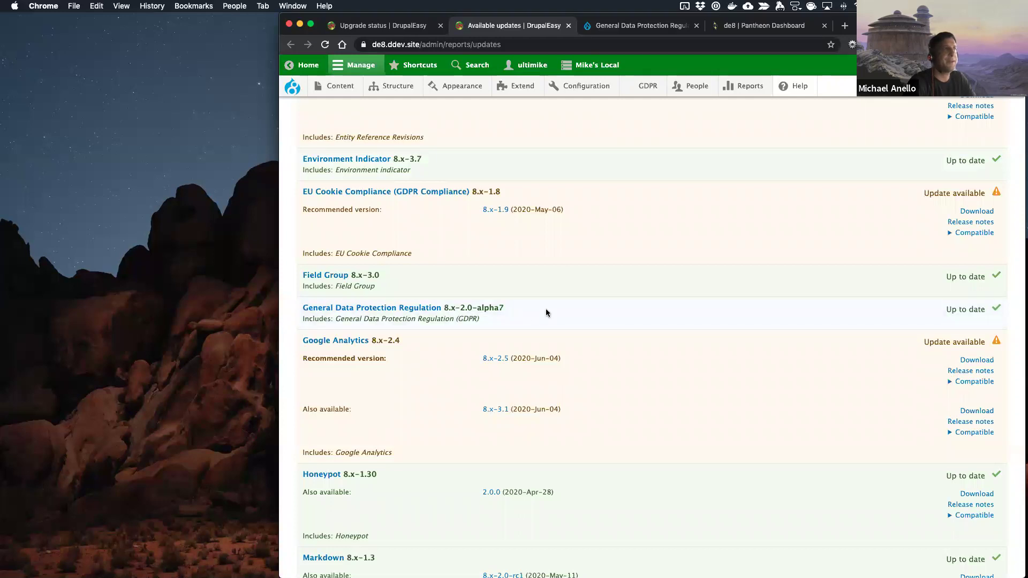
Step: Look through the GDPR module's drupal.org project page and examine the releases in its Downloads section
click(656, 25)
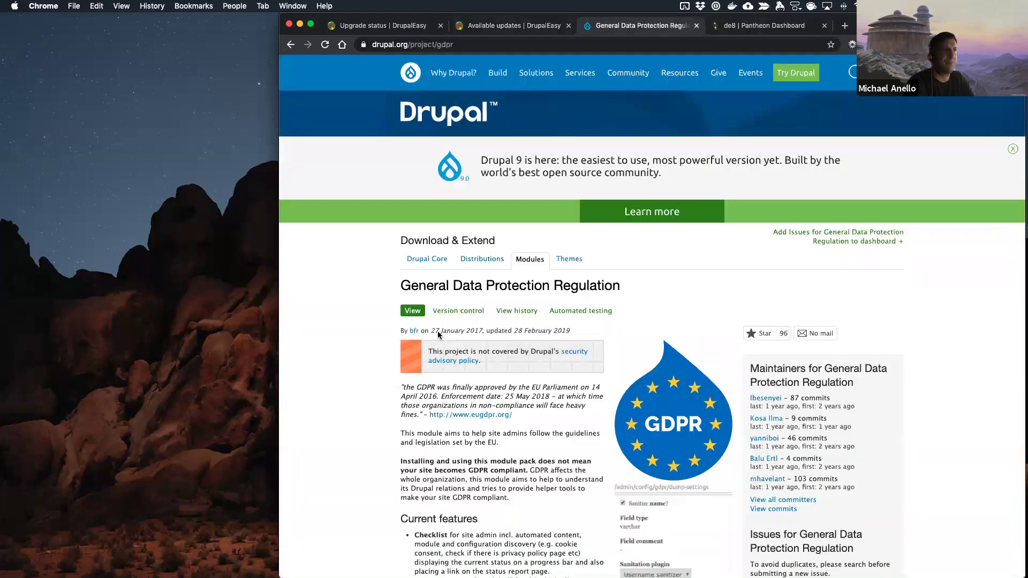
scroll(365, 396, down, 8)
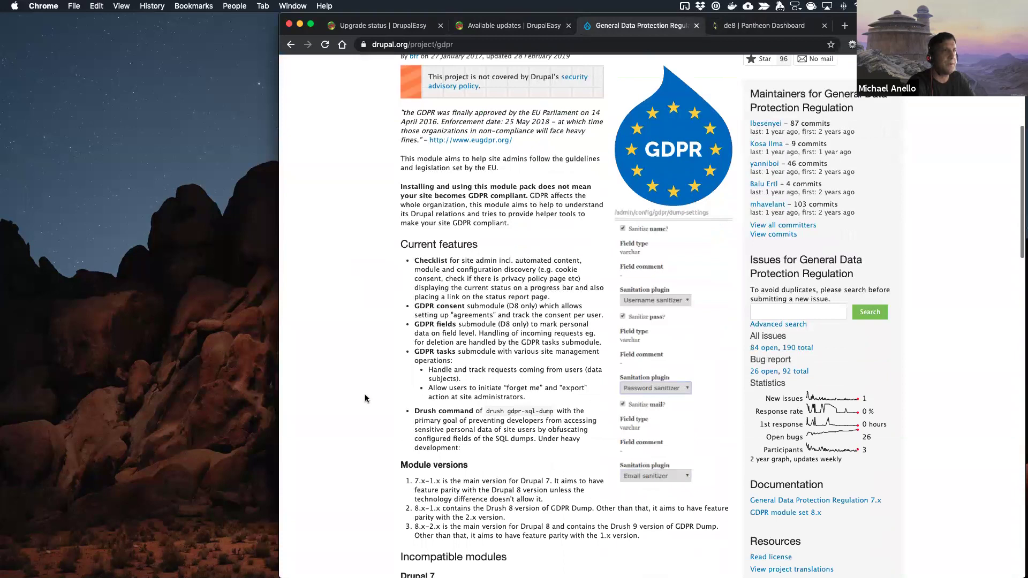
scroll(365, 396, down, 20)
scroll(364, 396, up, 8)
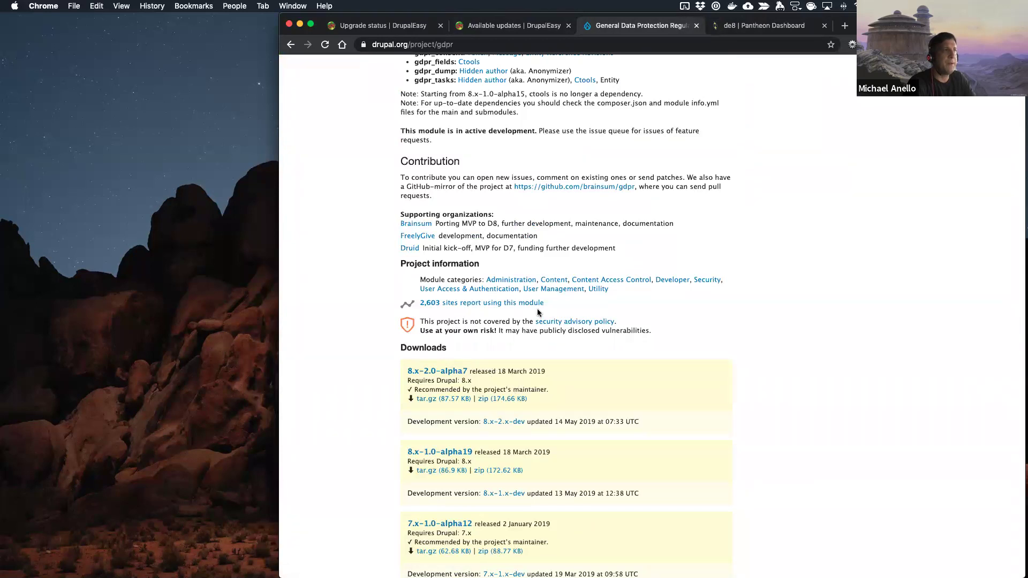
Step: Recheck the Composer conflict in the editor's terminal against the GDPR project page's releases, dependencies and module version notes
key(ctrl+Left)
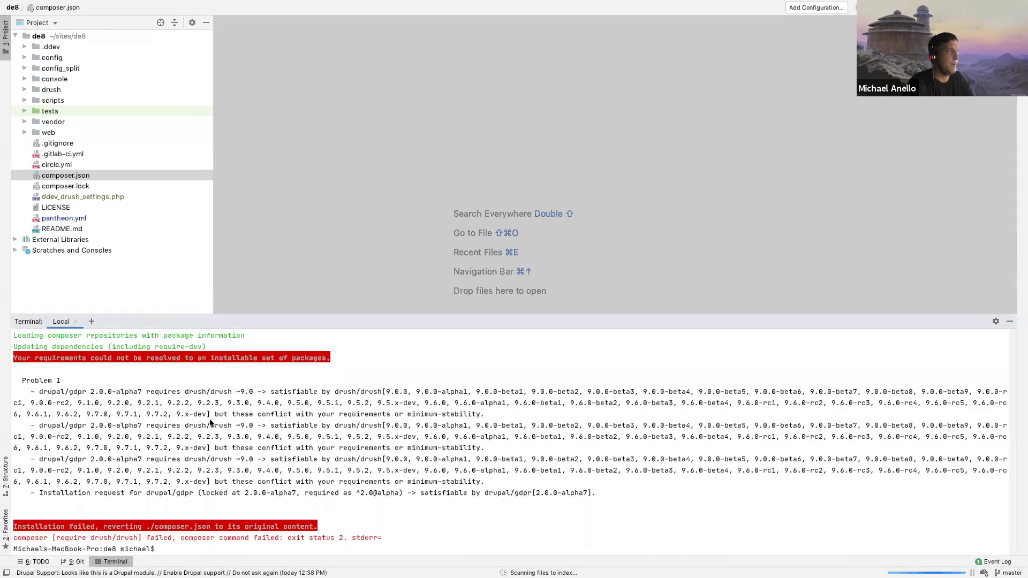
key(ctrl+Right)
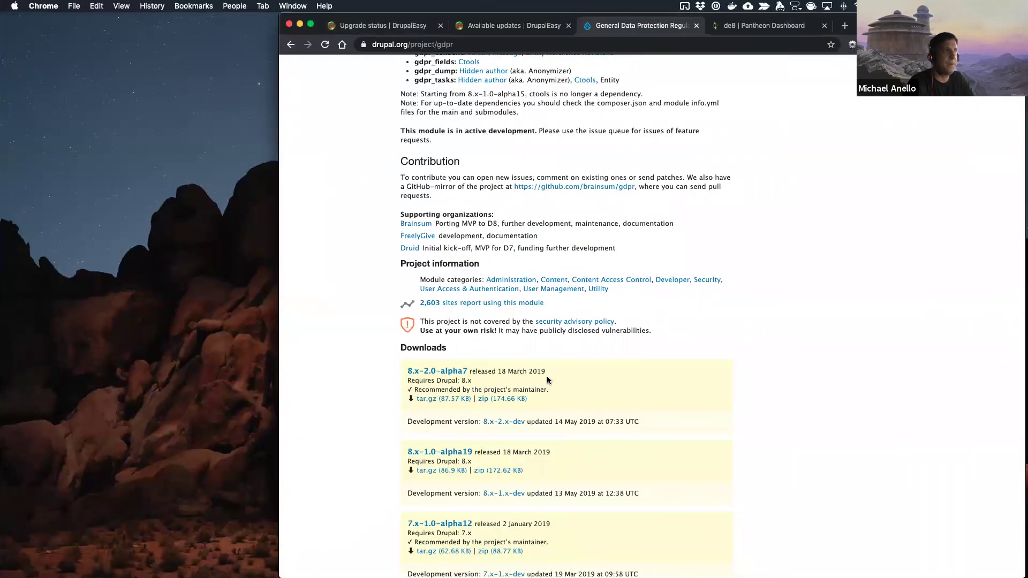
scroll(547, 376, down, 5)
scroll(547, 377, up, 12)
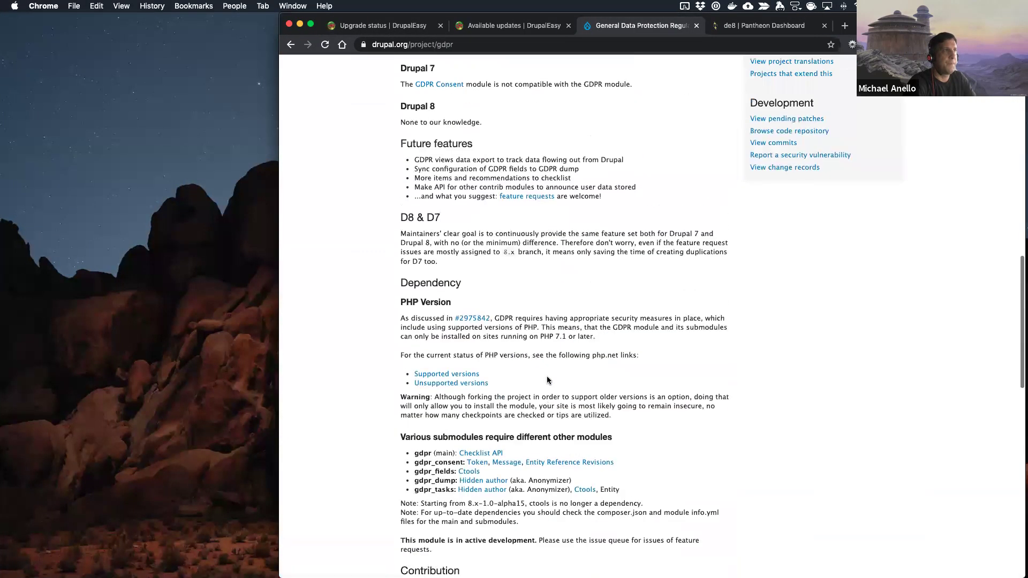
scroll(548, 380, up, 7)
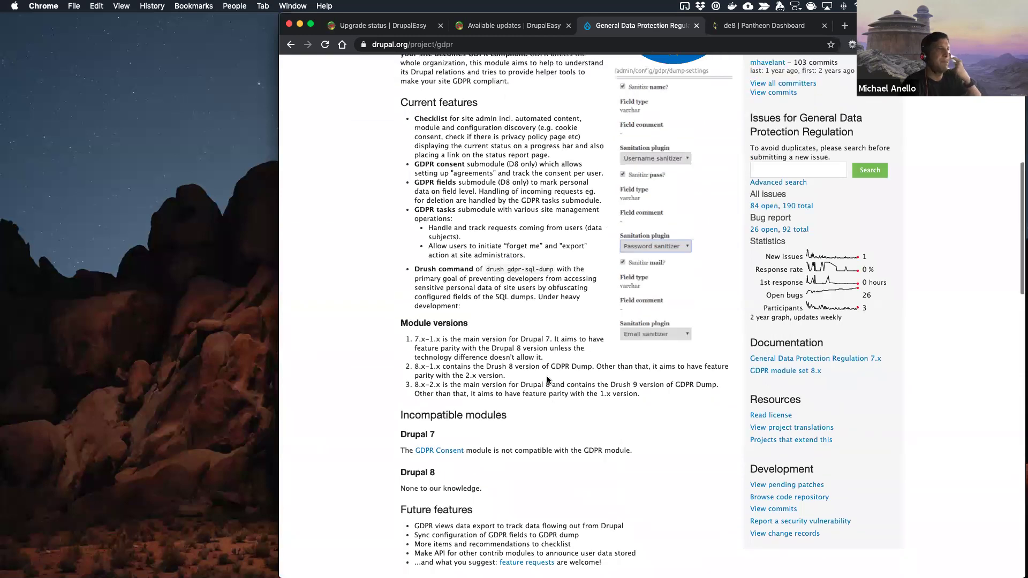
scroll(547, 380, up, 4)
scroll(781, 323, up, 2)
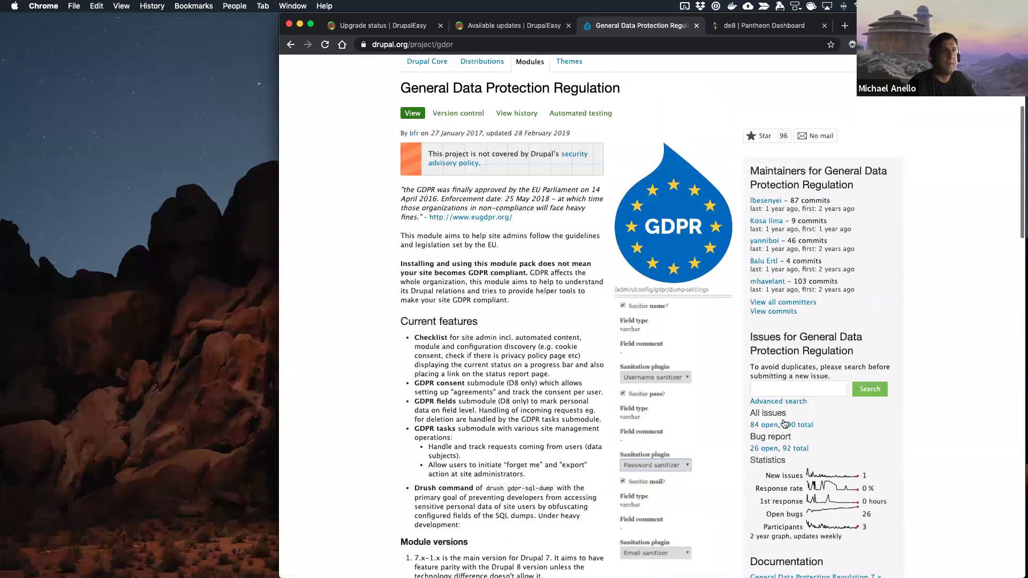
Step: Open the GDPR module's open issues, read the "Drupal 9 readiness" issue with its comments, and return to the issue list
click(762, 425)
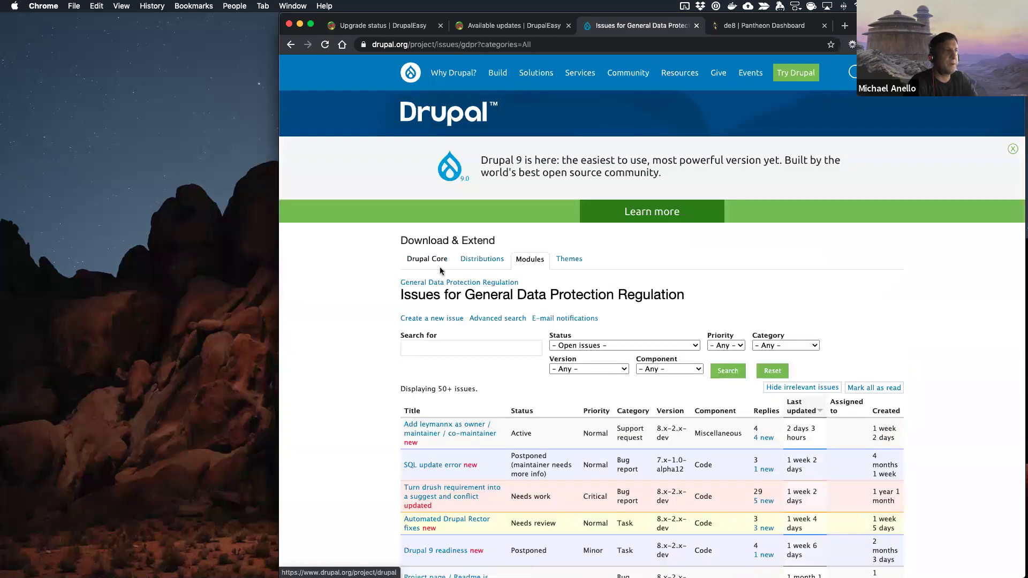
scroll(352, 335, down, 5)
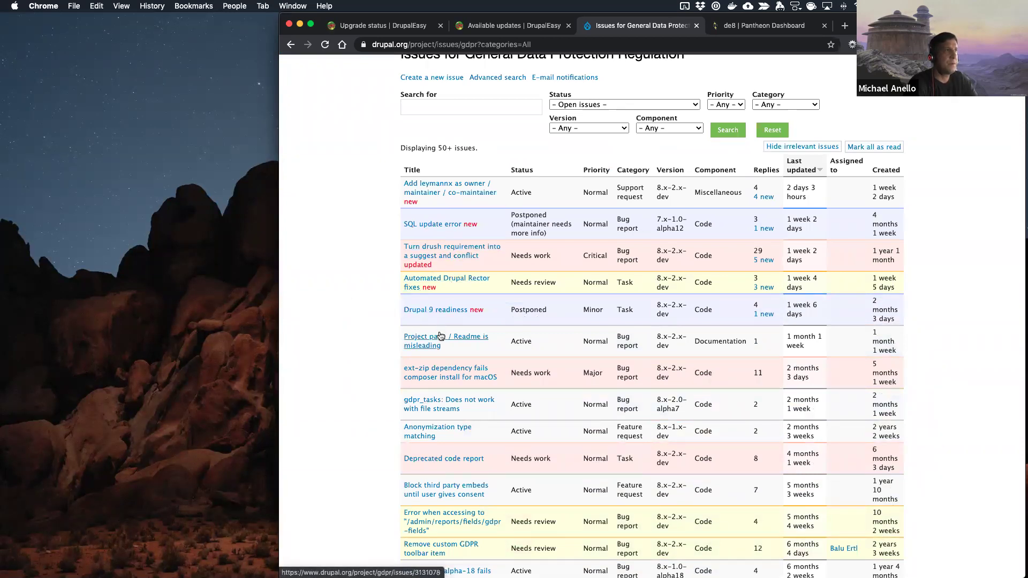
click(442, 310)
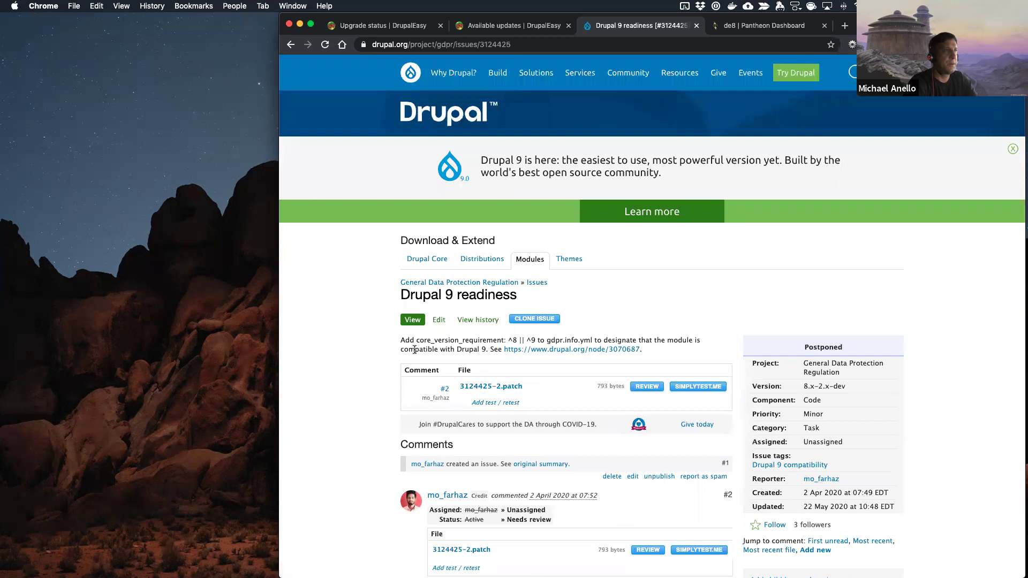
scroll(415, 350, down, 5)
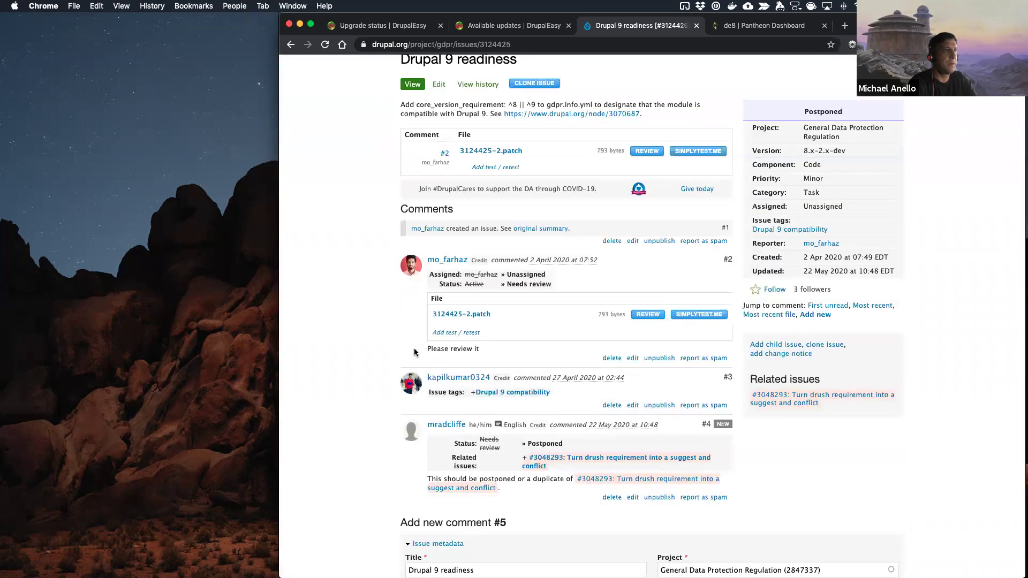
scroll(415, 352, down, 5)
scroll(415, 351, up, 10)
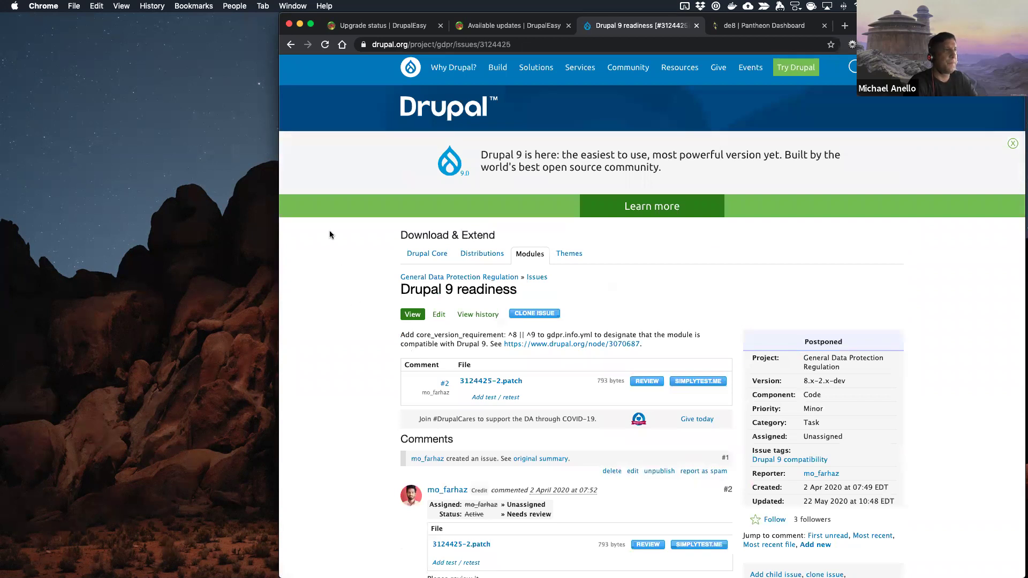
click(290, 45)
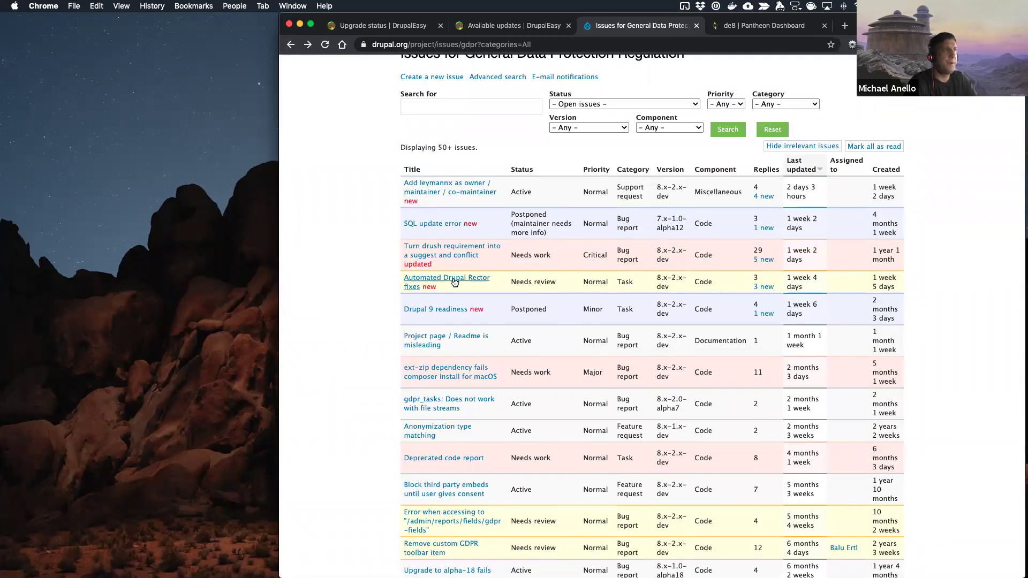
Step: Check the General Data Protection Regulation entry in the site's Available updates and Upgrade status reports
click(512, 27)
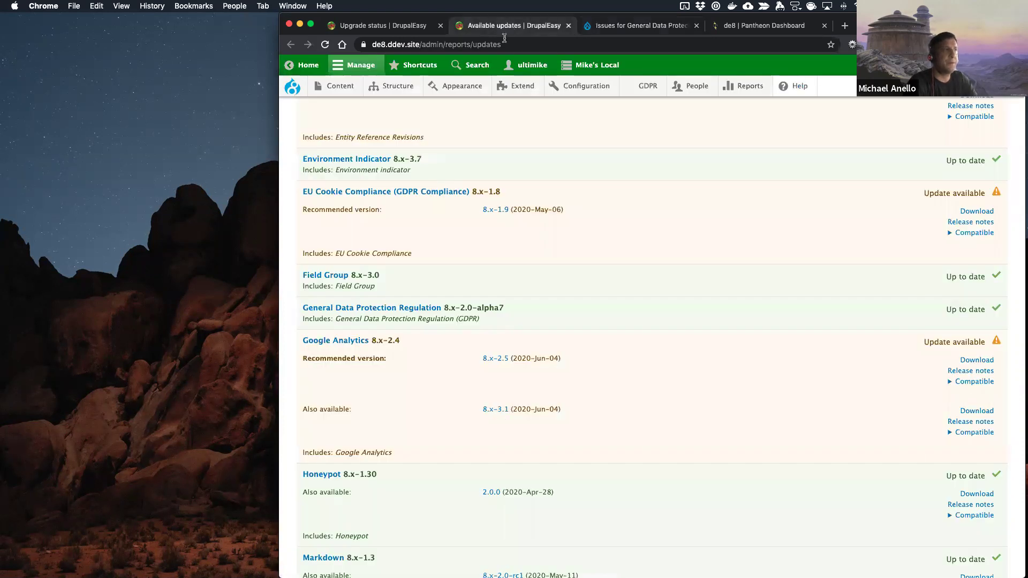
click(419, 25)
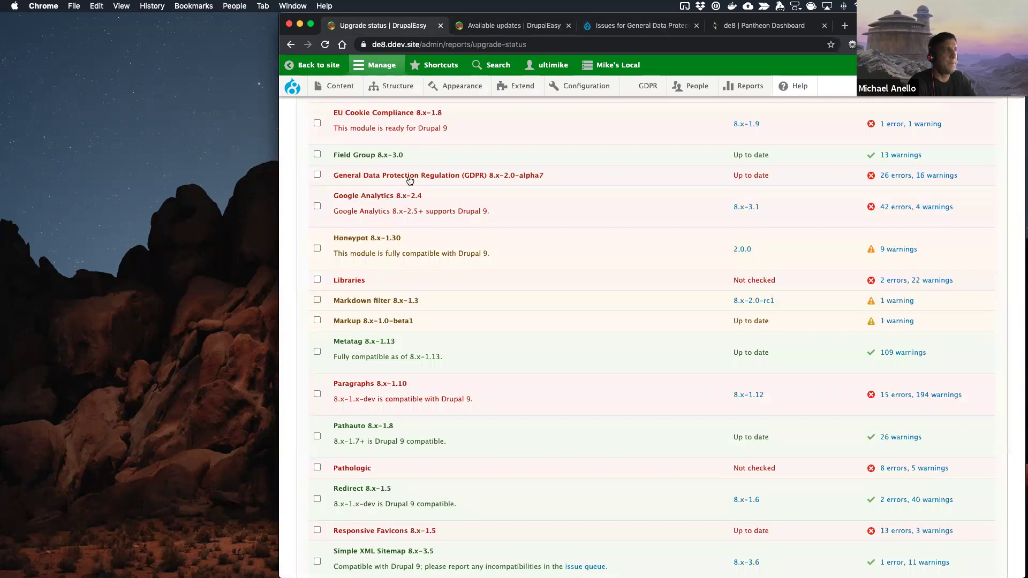
scroll(408, 179, up, 4)
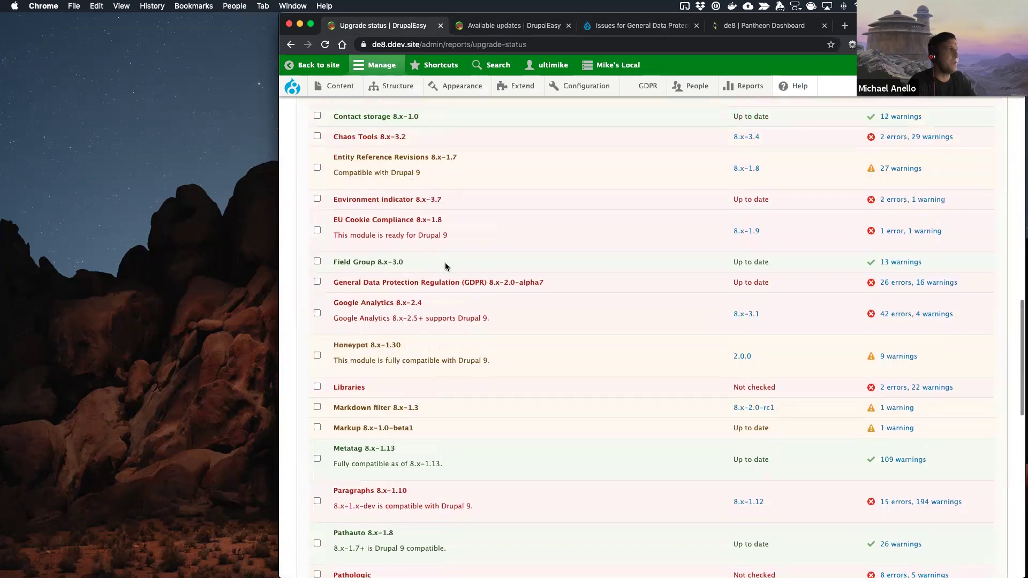
Step: Reread the Composer error in the editor's terminal, highlighting the drupal/gdpr version and its drush/drush version constraint
key(ctrl+Left)
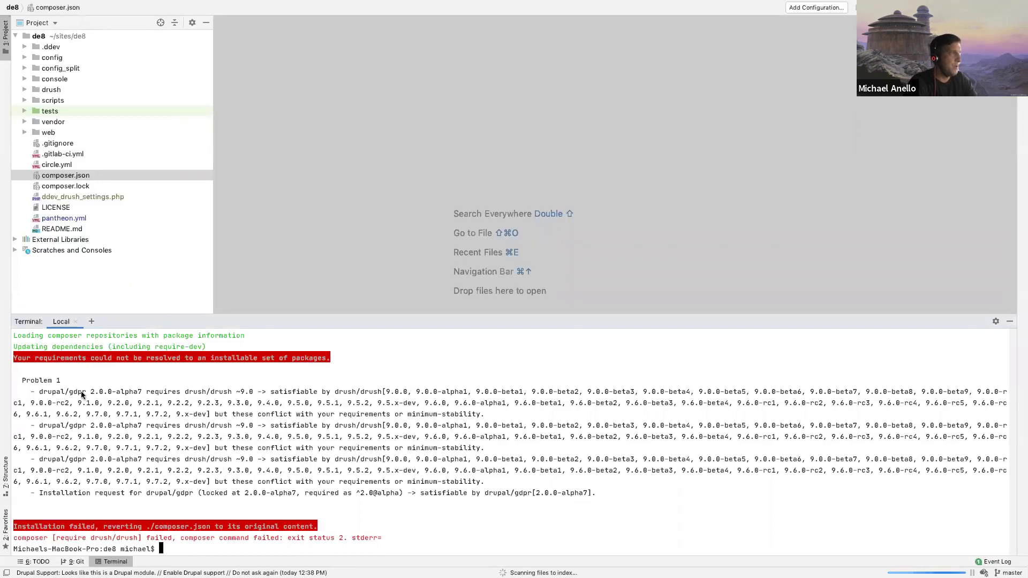
drag(65, 394, 138, 394)
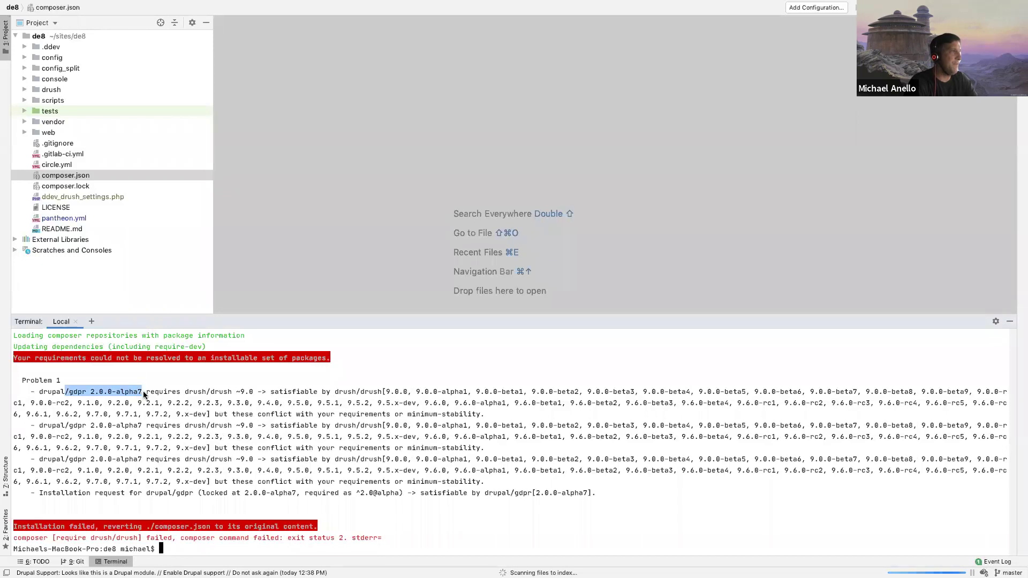
drag(232, 394, 255, 394)
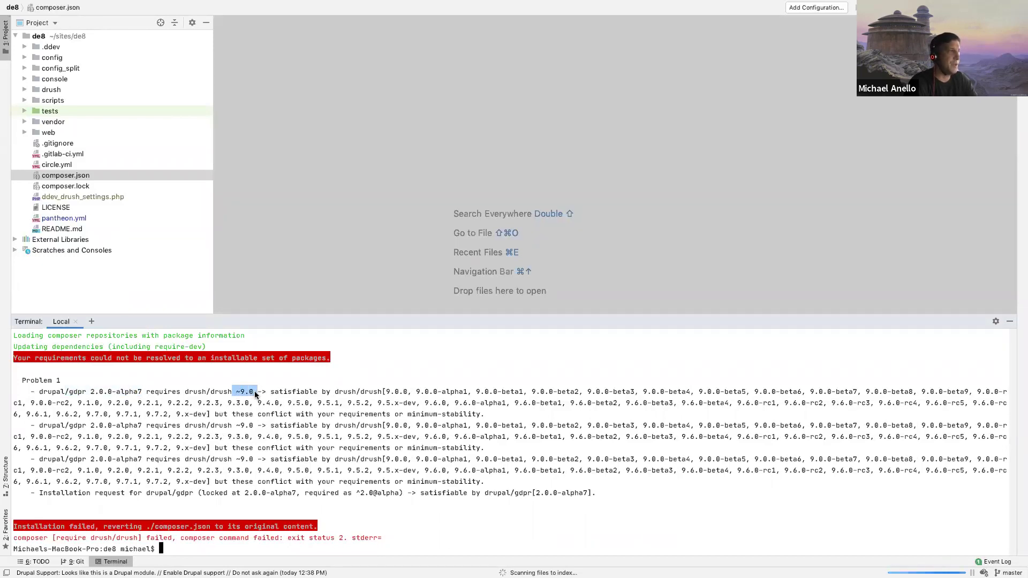
Step: Search the GDPR module's open issues on drupal.org for "drush 10" and look over the matching issues
key(super+Tab)
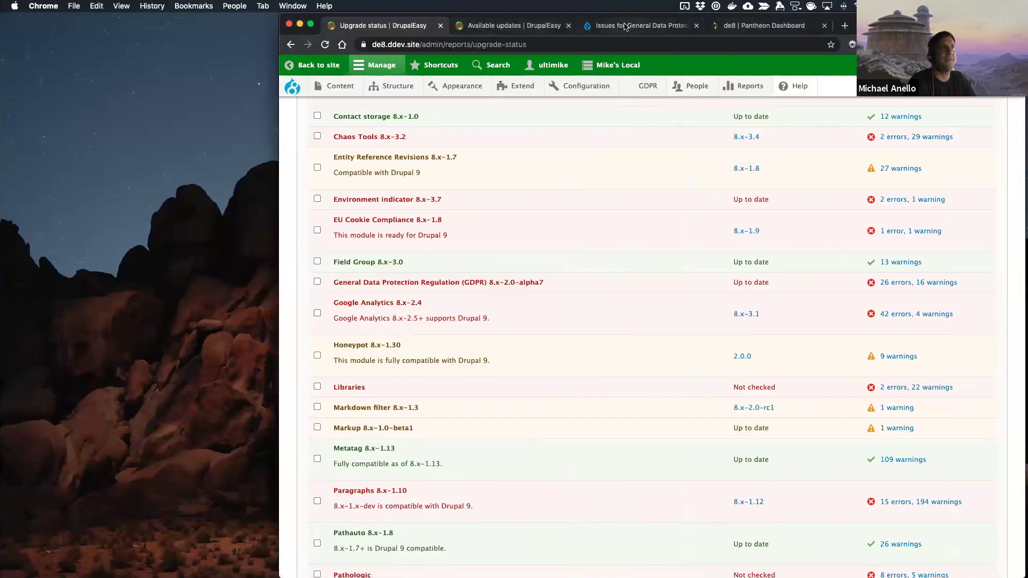
click(607, 28)
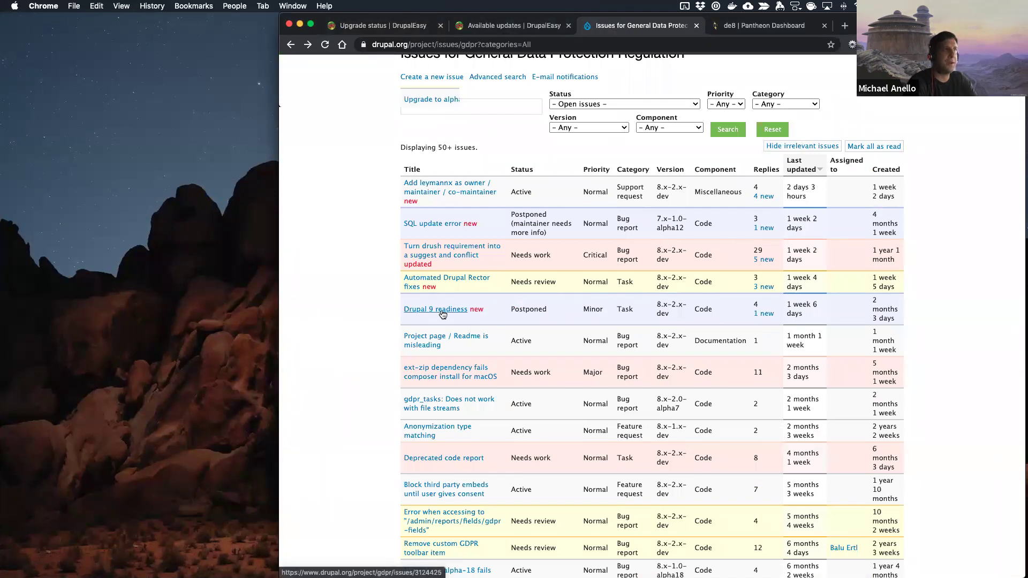
click(463, 107)
text(drush 10)
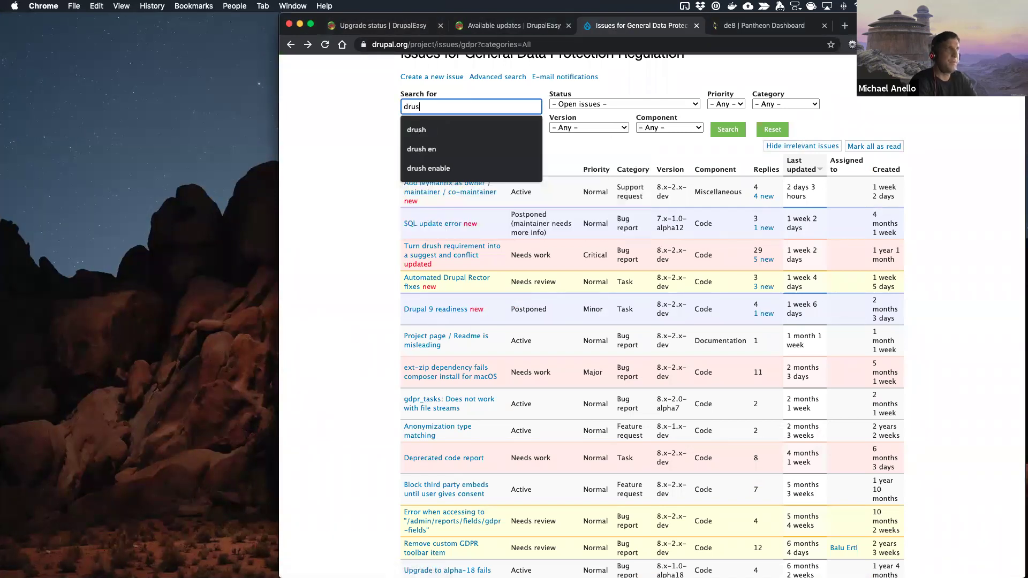
key(Return)
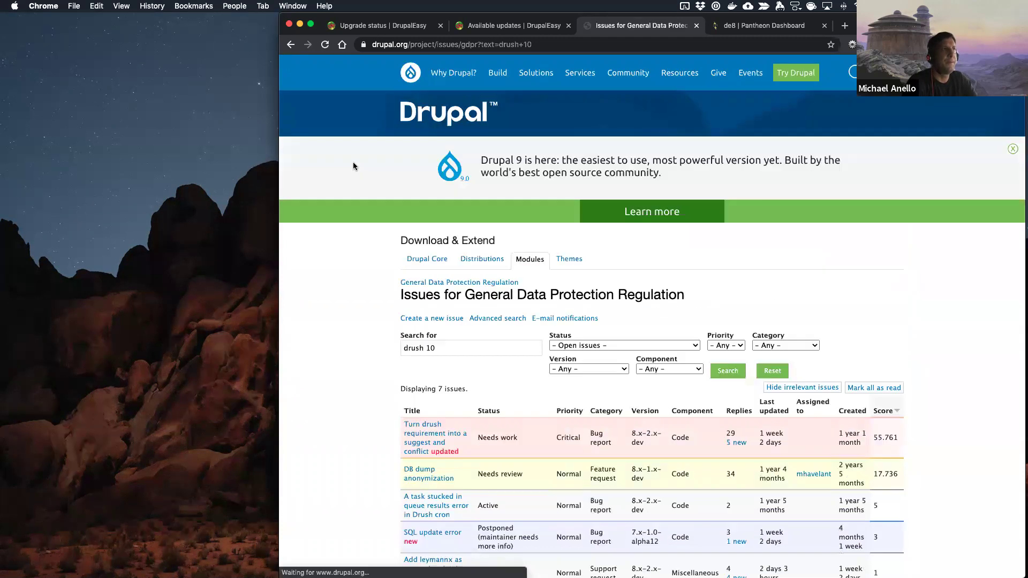
scroll(326, 349, down, 3)
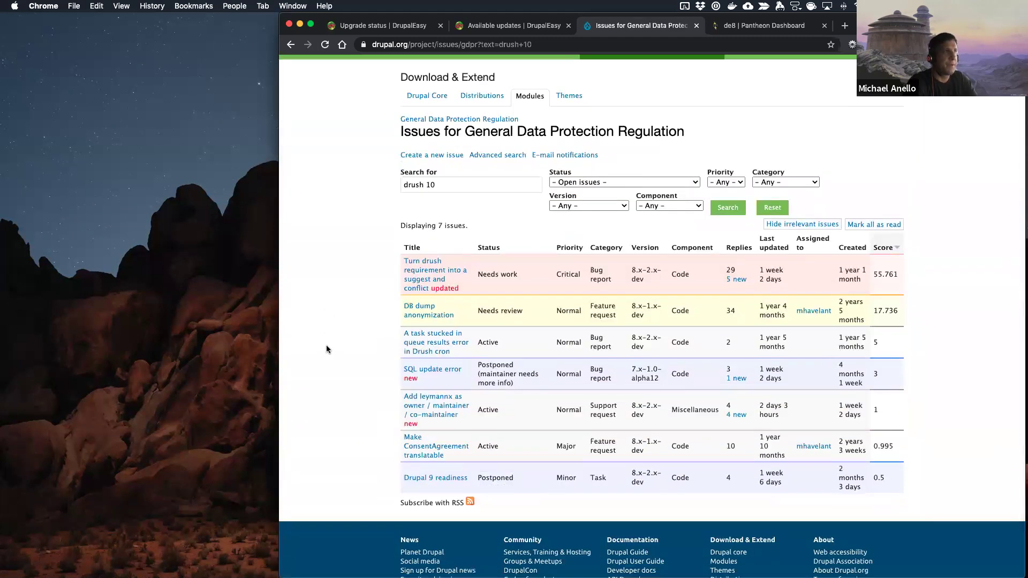
scroll(326, 349, down, 2)
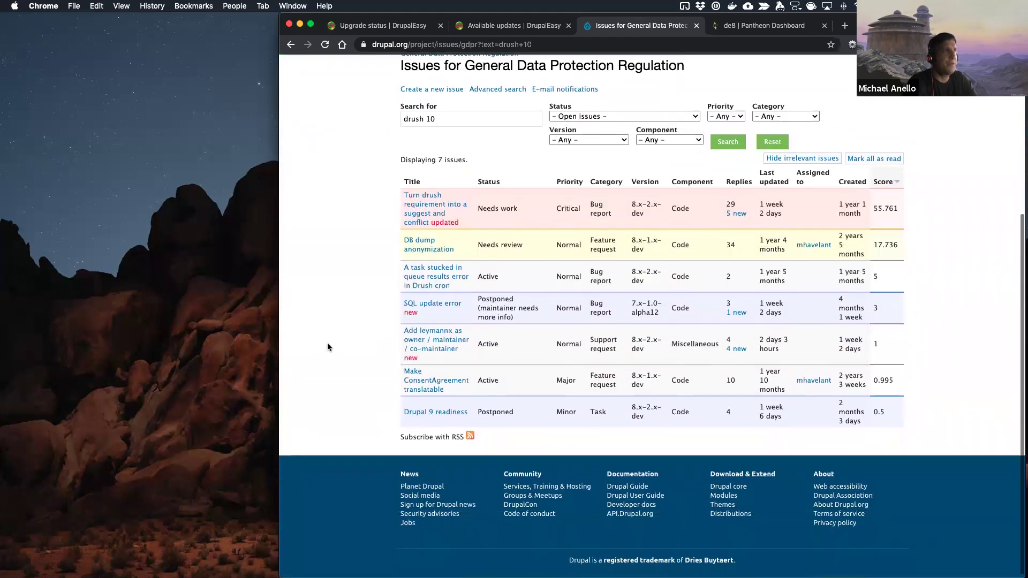
Step: Open the "Turn drush requirement into a suggest and conflict" issue and read its summary, attached files and latest comments
click(416, 213)
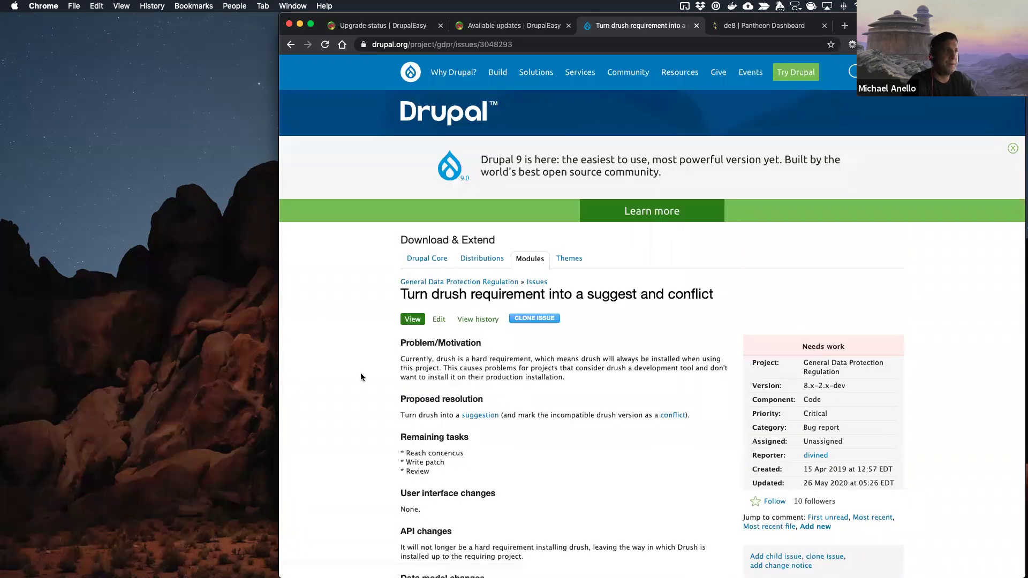
scroll(425, 272, down, 3)
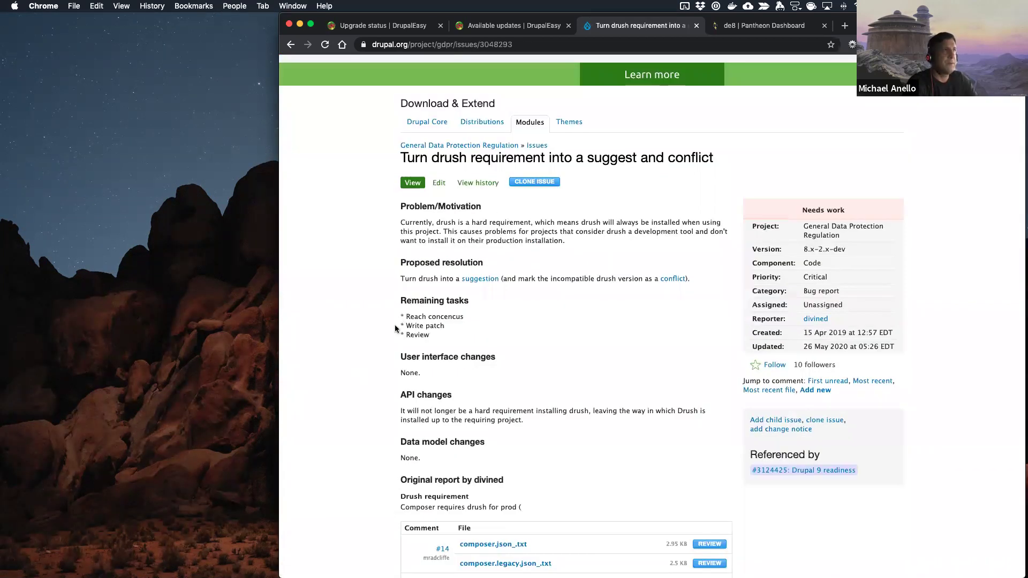
scroll(395, 327, down, 5)
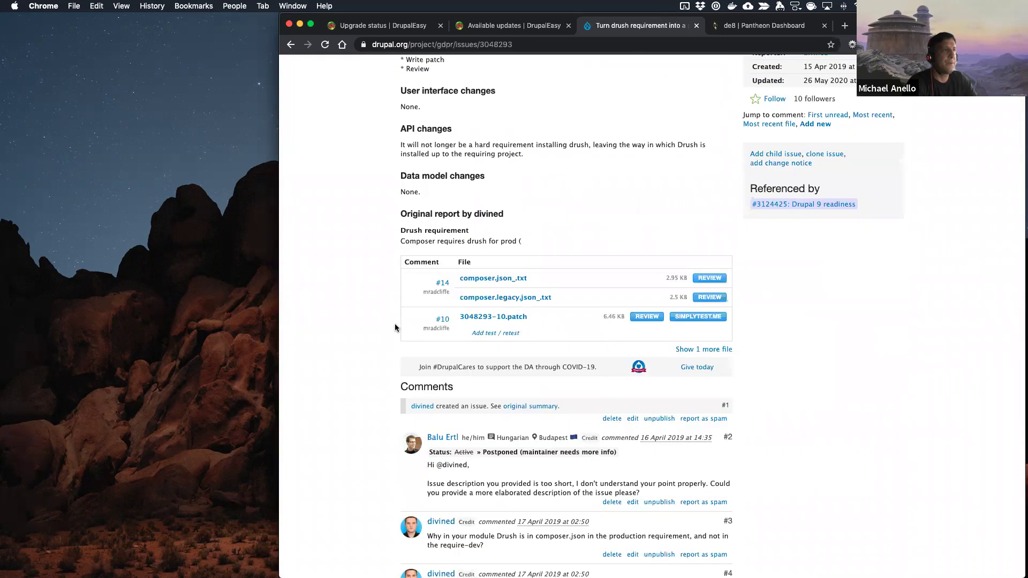
scroll(396, 328, down, 6)
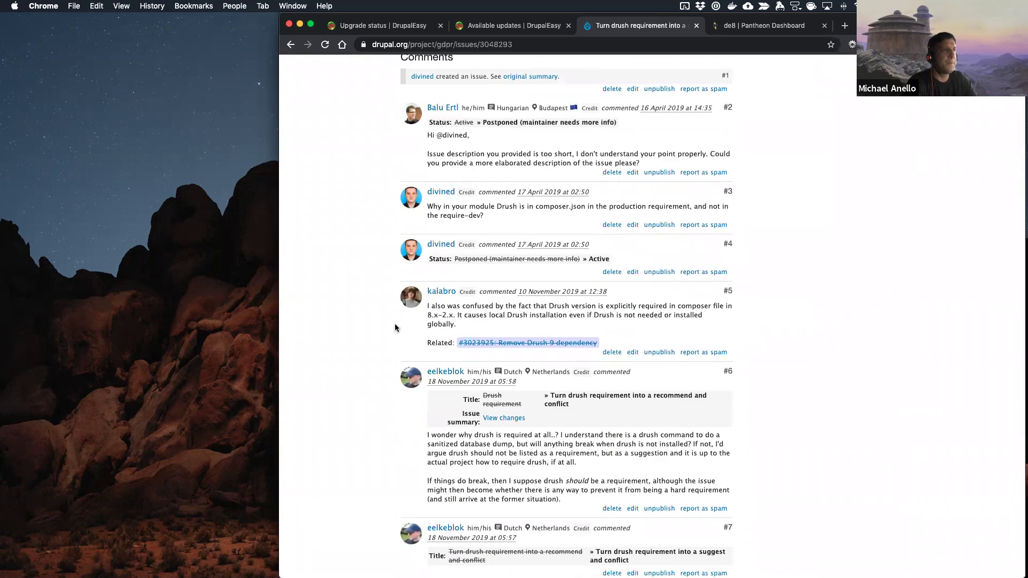
scroll(395, 328, down, 20)
scroll(395, 328, down, 20)
scroll(396, 328, up, 15)
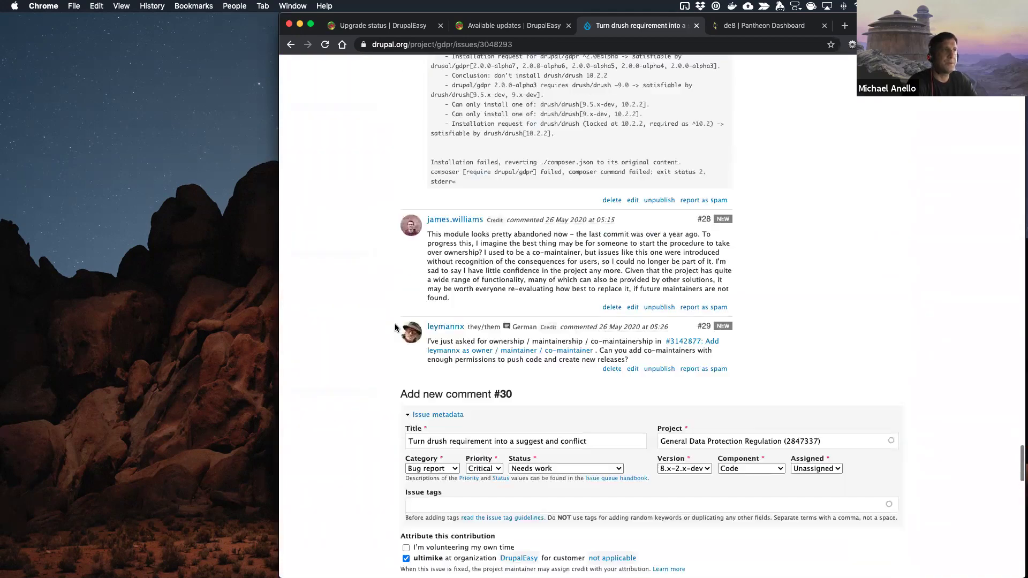
scroll(395, 328, up, 1)
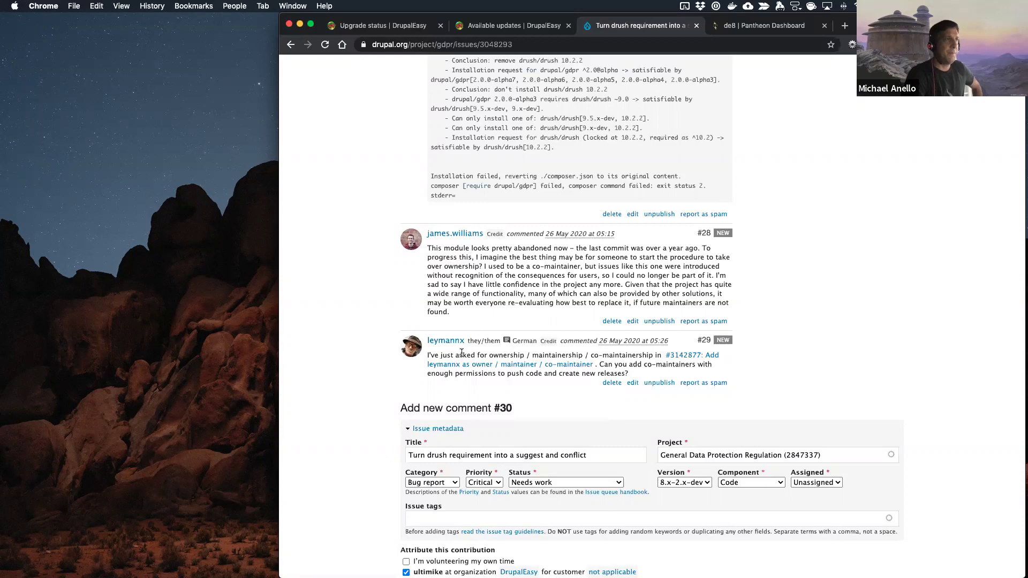
scroll(485, 285, up, 20)
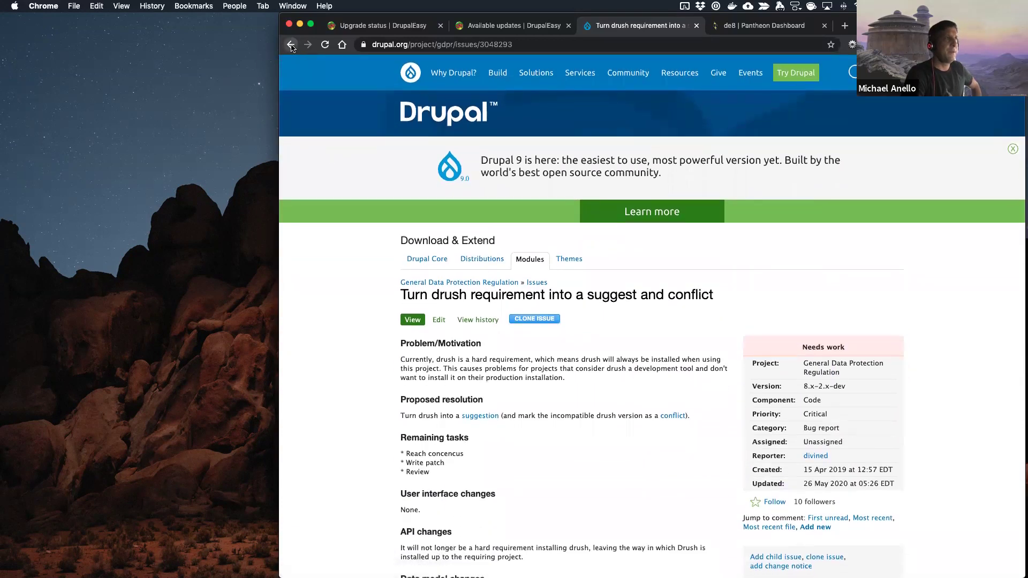
Step: Return to the GDPR project page, examine the full list of committers with their last commit dates, and come back
click(291, 45)
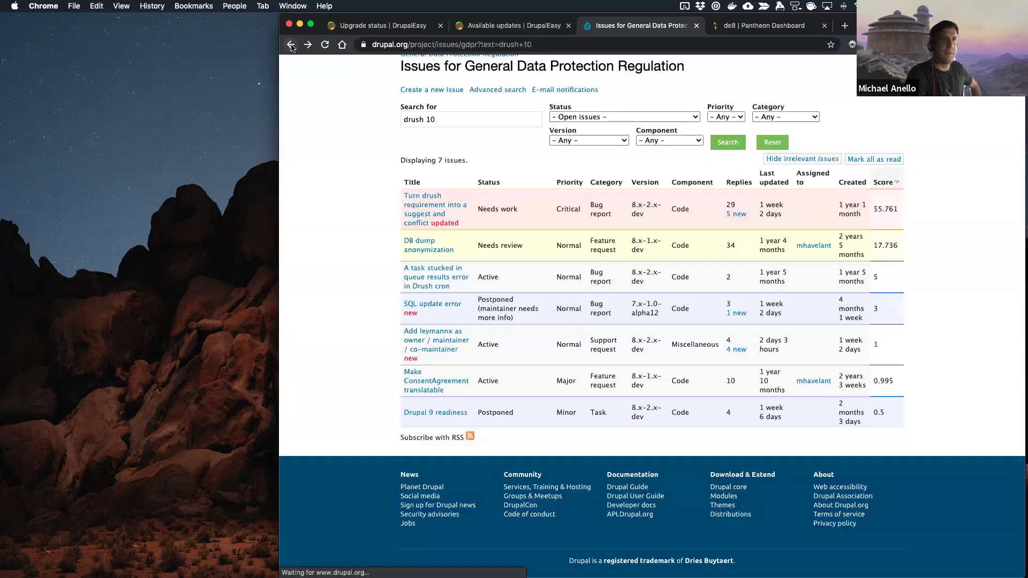
click(291, 45)
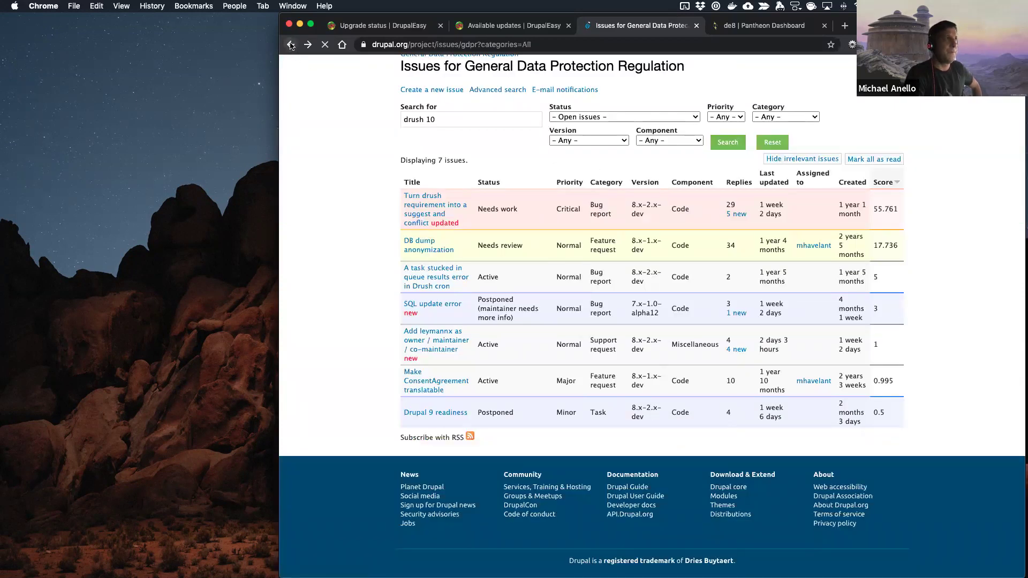
click(291, 45)
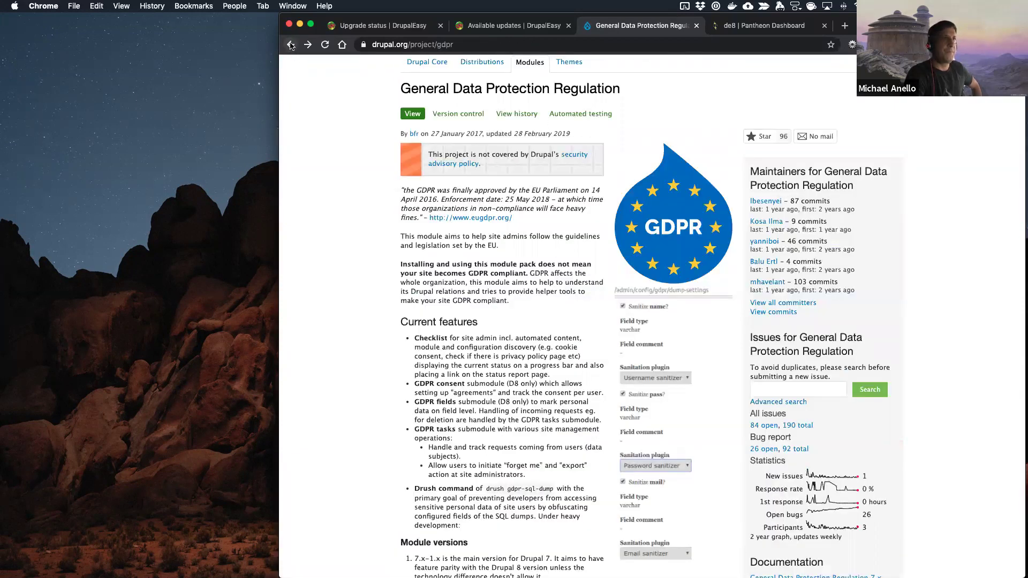
click(786, 304)
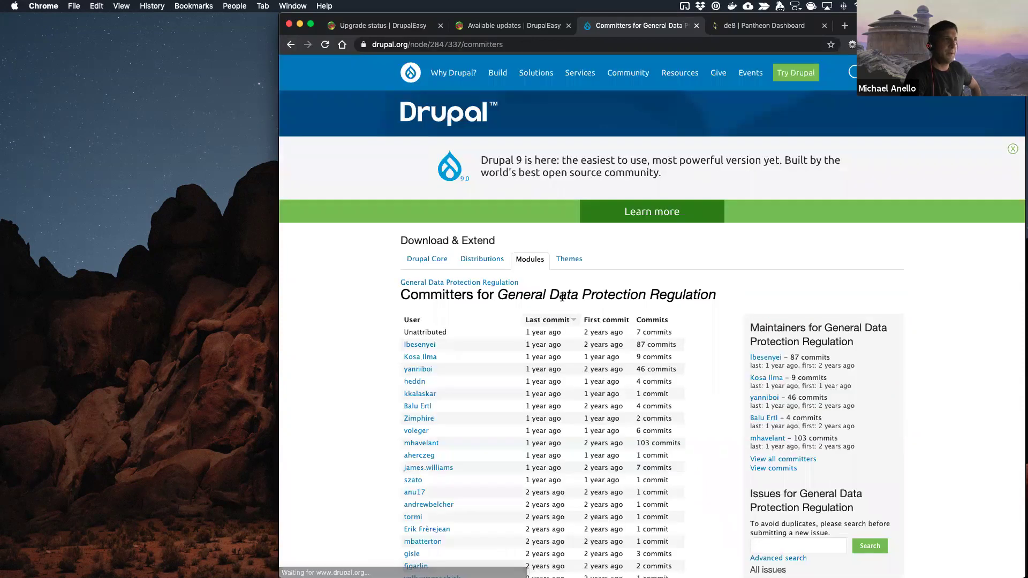
scroll(428, 386, down, 5)
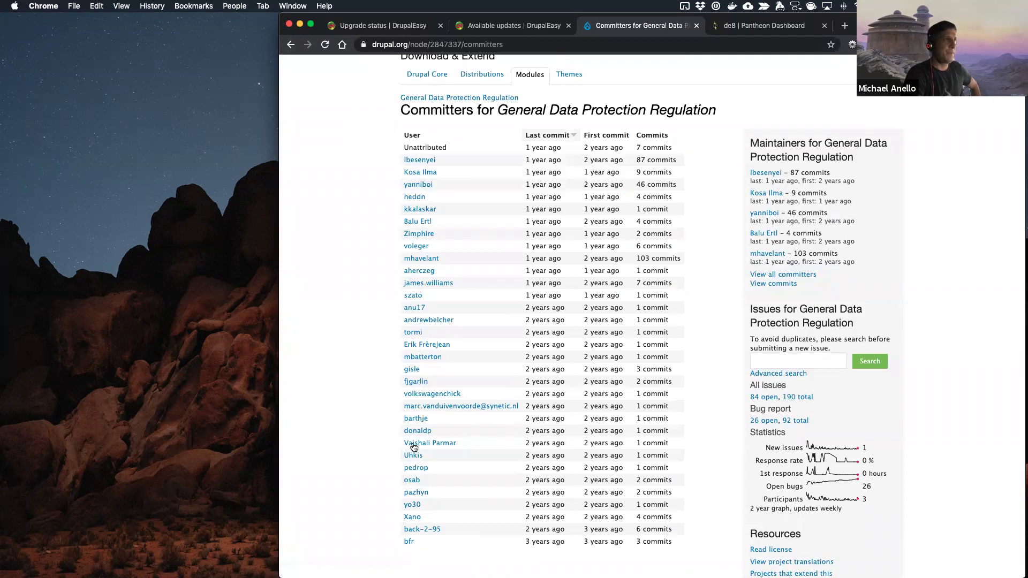
scroll(324, 365, down, 2)
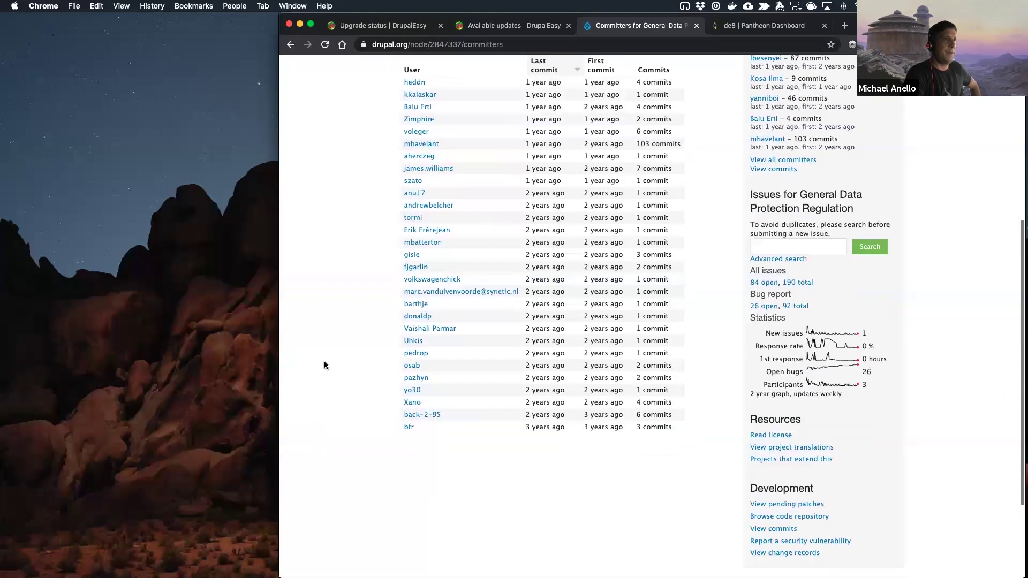
scroll(324, 365, up, 6)
click(290, 44)
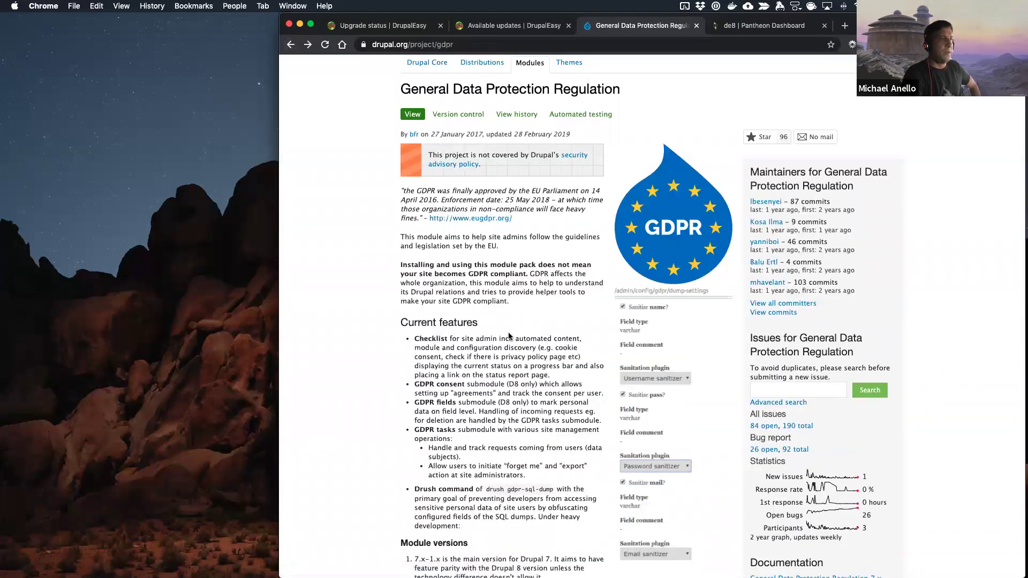
Step: Review the GDPR project page's module versions, dependencies, contribution notes, usage information and download releases to judge how well it is maintained
scroll(509, 337, down, 7)
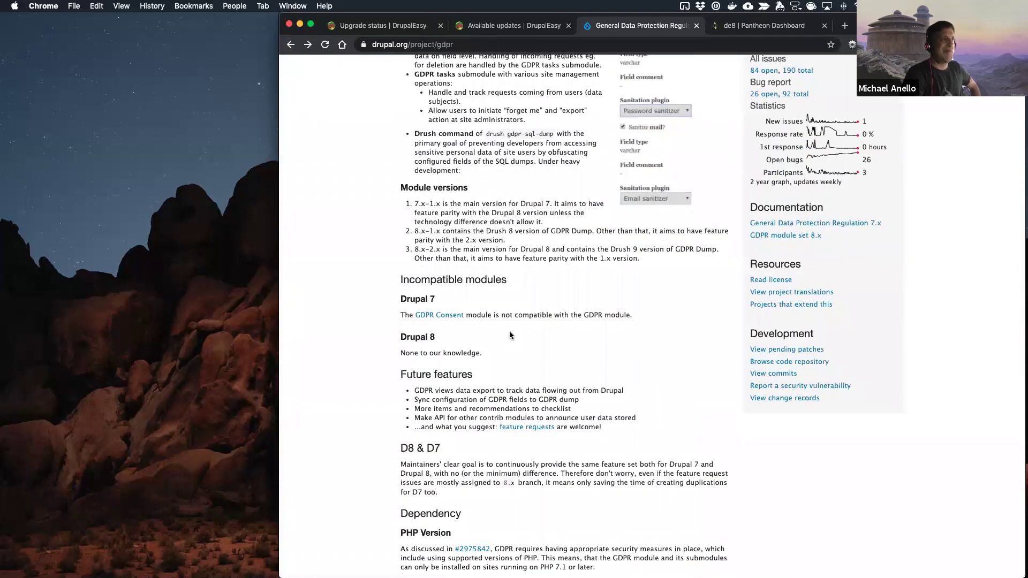
scroll(510, 335, down, 6)
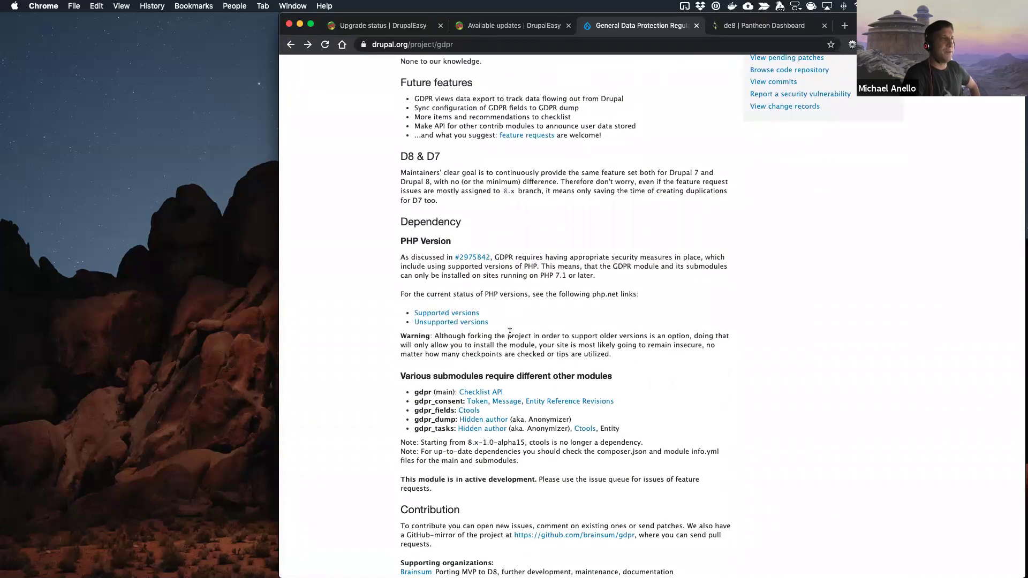
scroll(510, 335, down, 4)
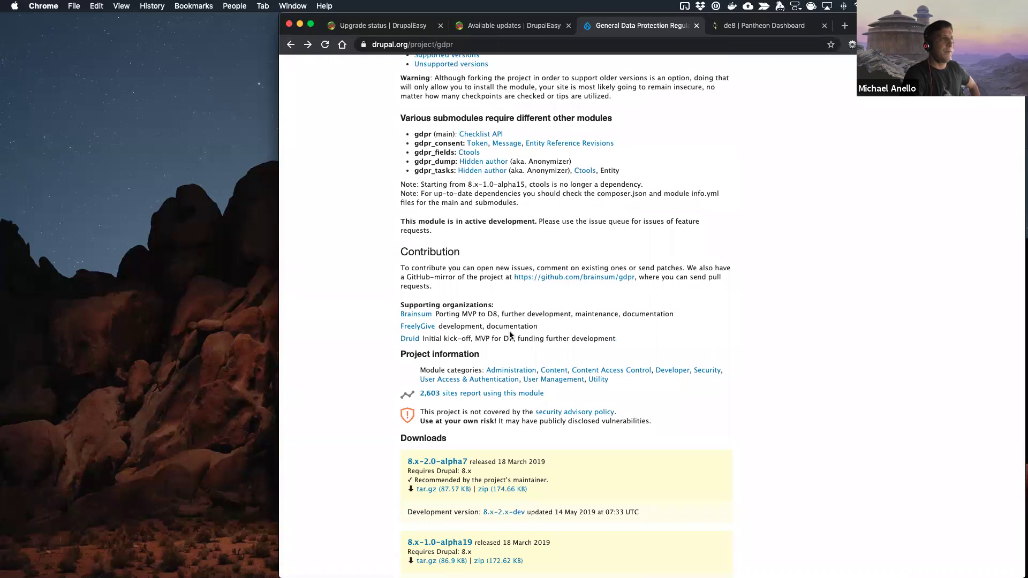
scroll(510, 335, down, 6)
scroll(510, 335, up, 7)
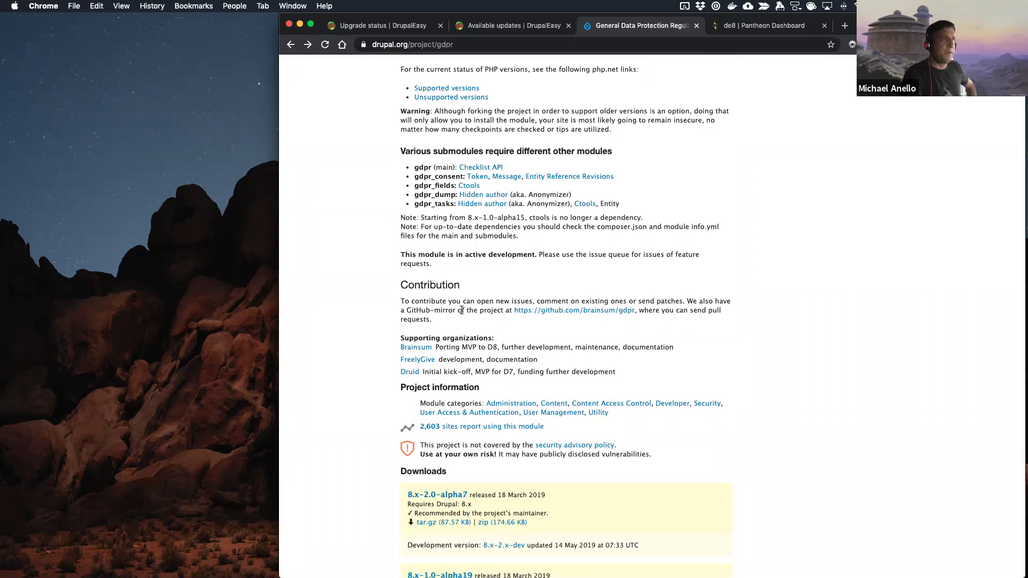
scroll(494, 355, down, 4)
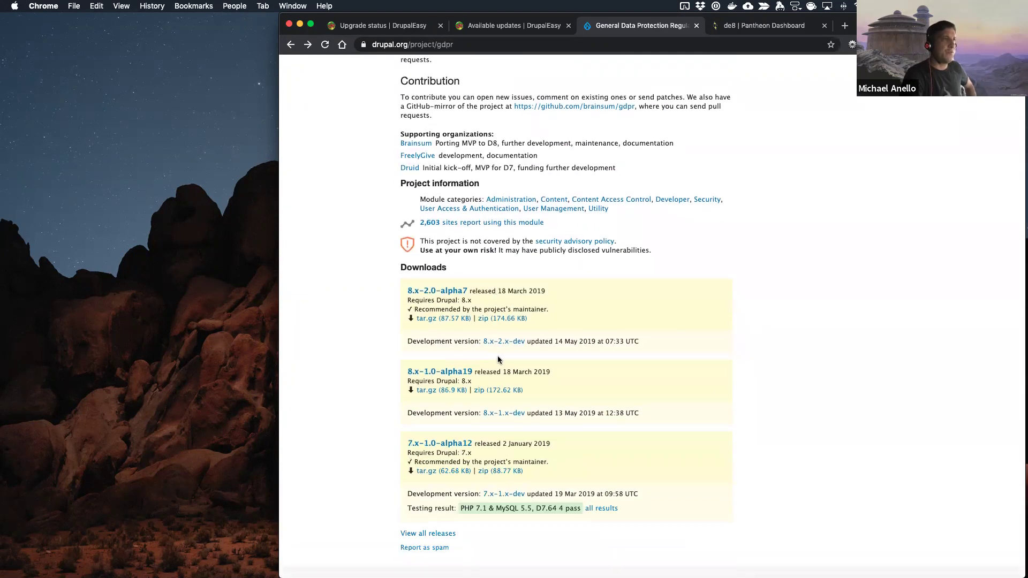
scroll(498, 360, down, 3)
scroll(498, 360, up, 10)
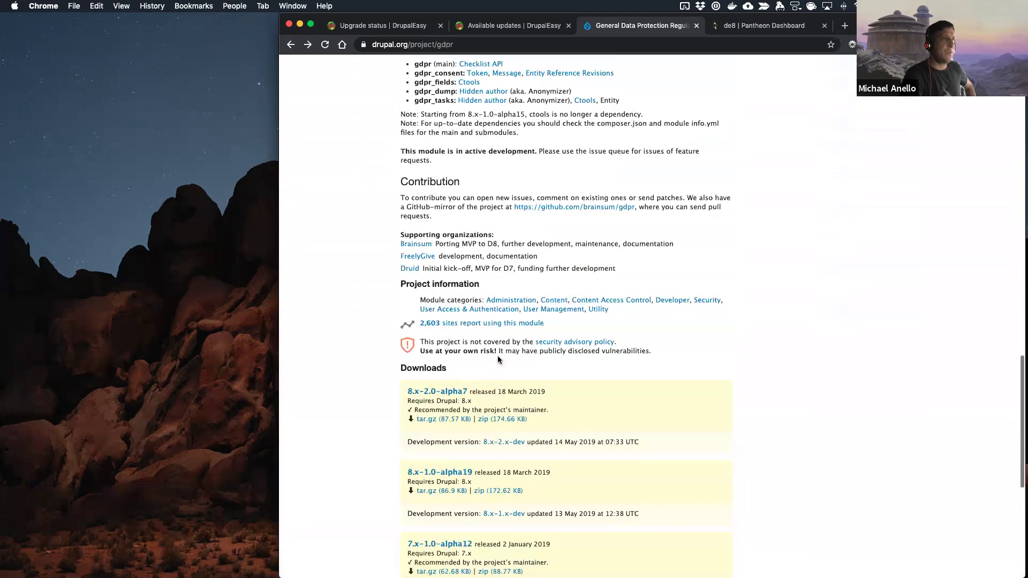
scroll(498, 360, up, 15)
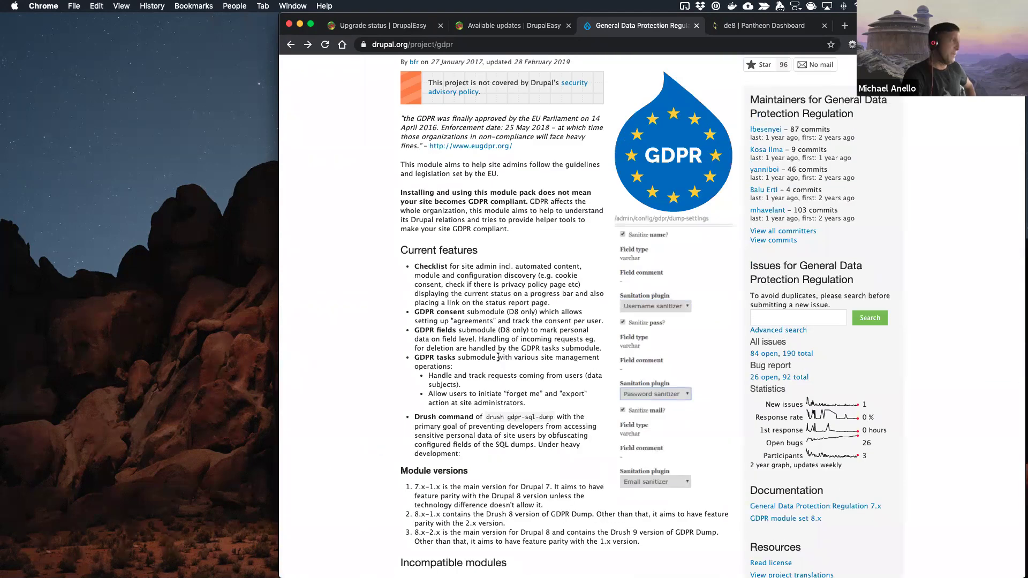
scroll(390, 235, up, 5)
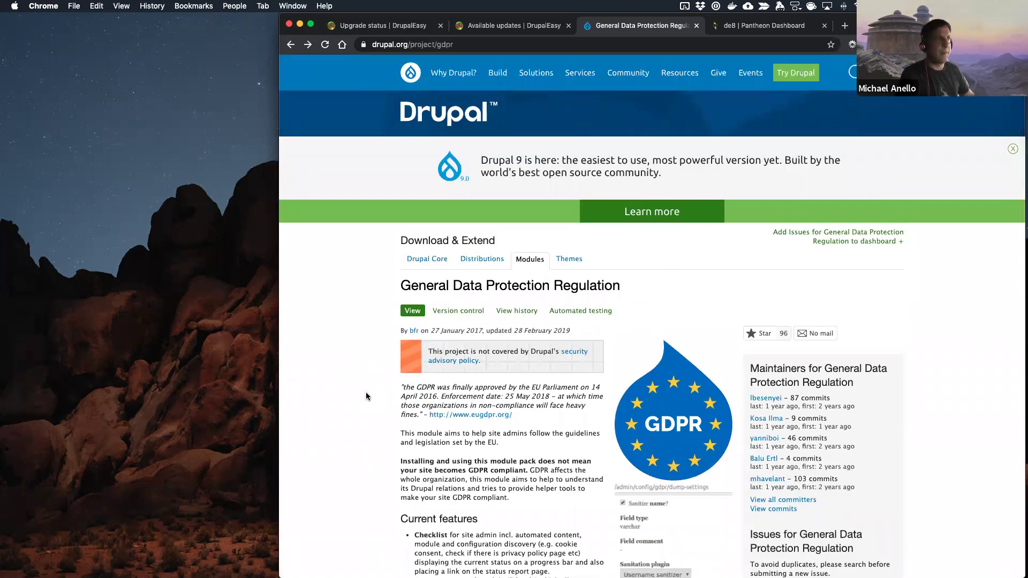
scroll(361, 301, down, 4)
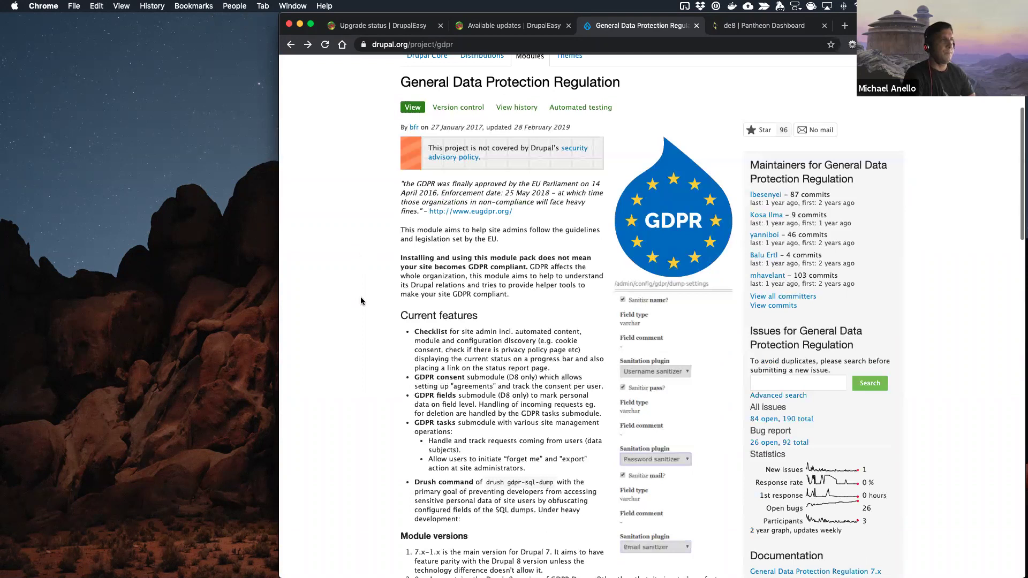
Step: Check the site's available updates report and the Pantheon dashboard, and return to the GDPR project page
scroll(361, 301, up, 4)
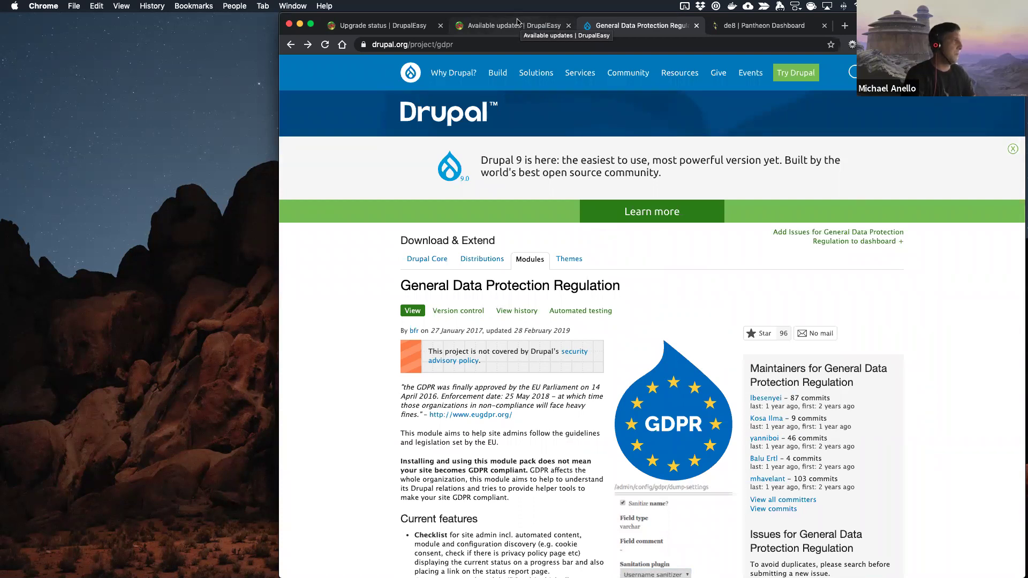
click(518, 24)
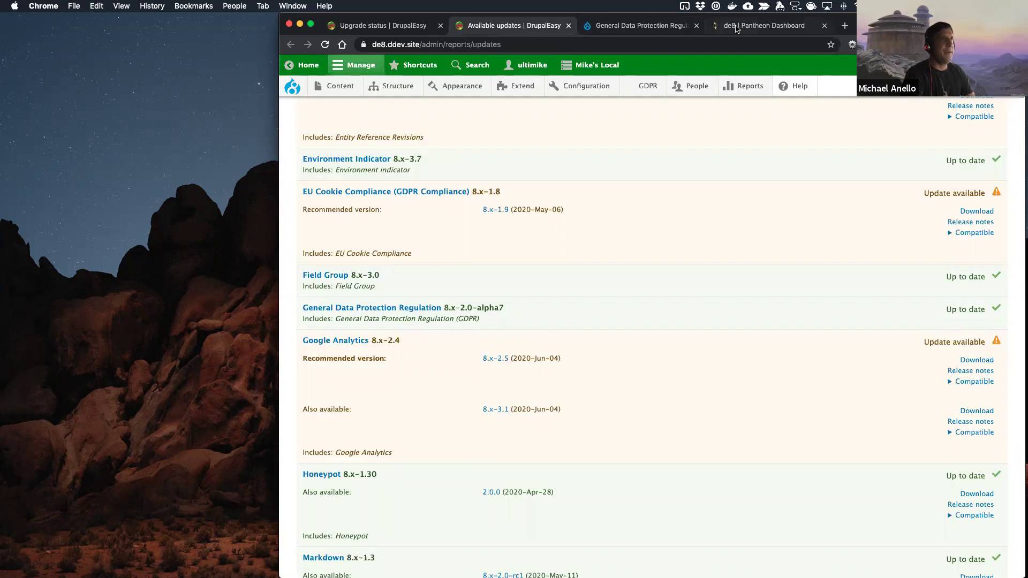
click(755, 26)
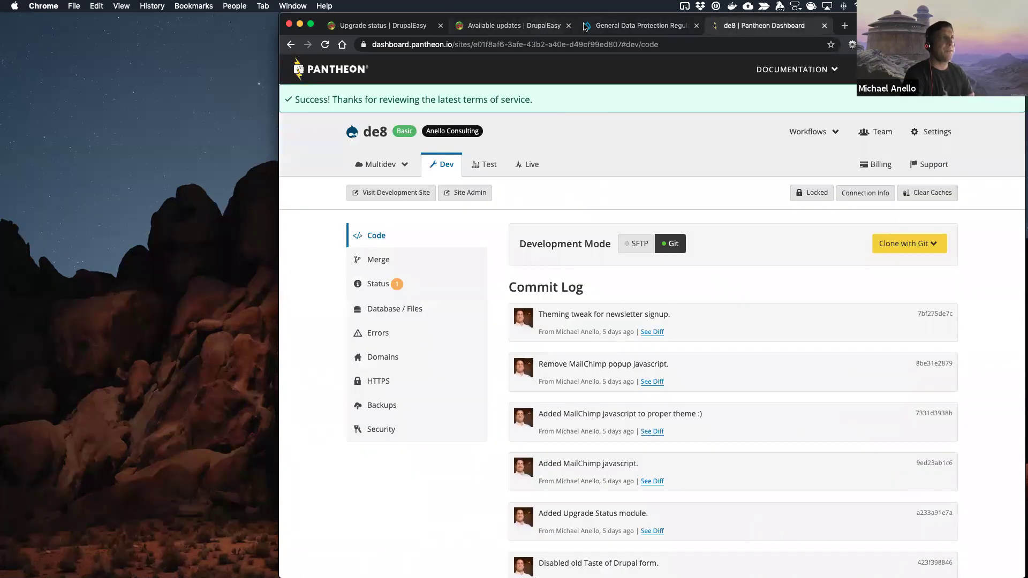
click(616, 26)
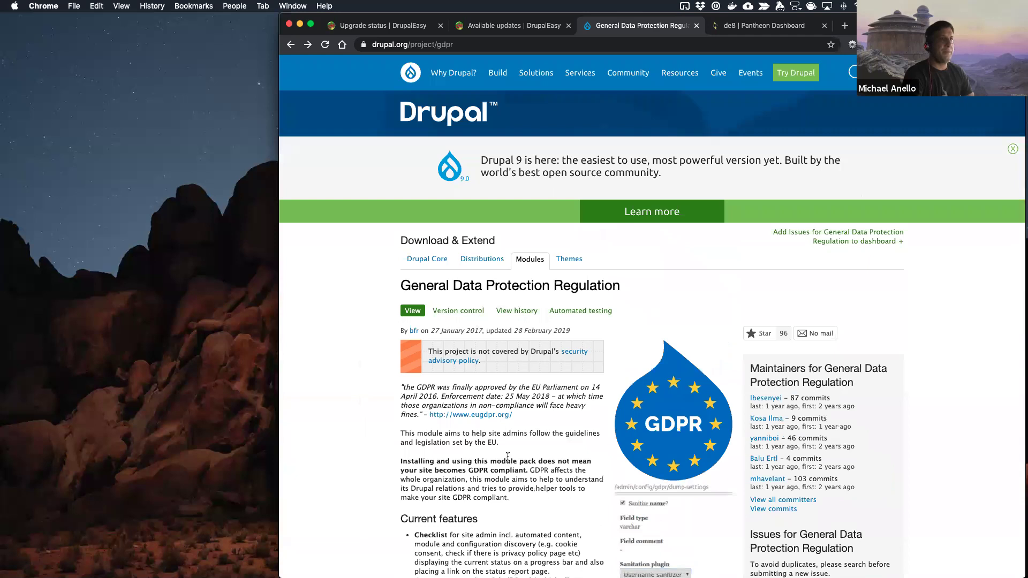
Step: From the GDPR project's open issues, open the request to add a new owner / maintainer / co-maintainer and read its comments
scroll(507, 455, down, 6)
click(769, 288)
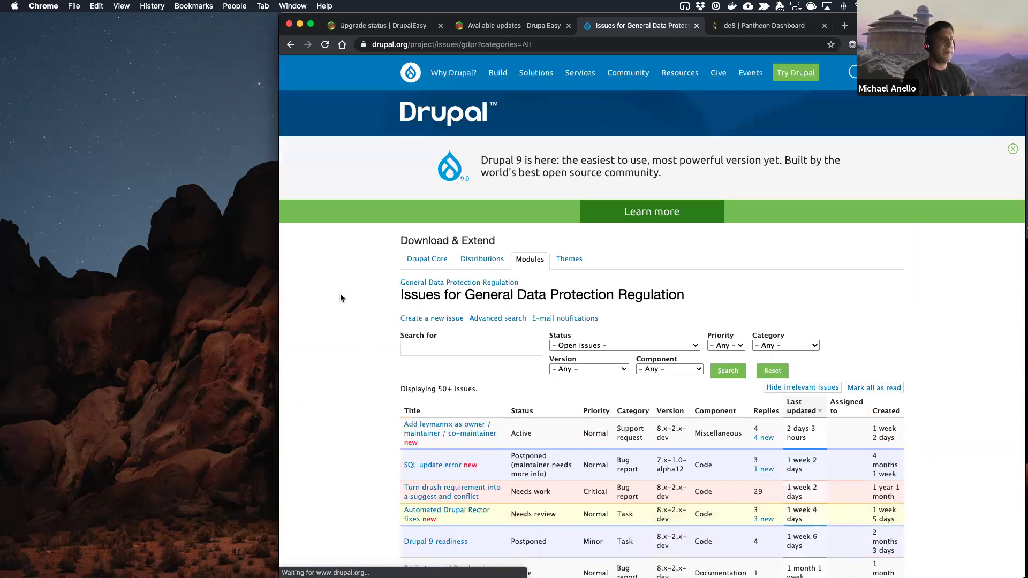
scroll(340, 293, down, 3)
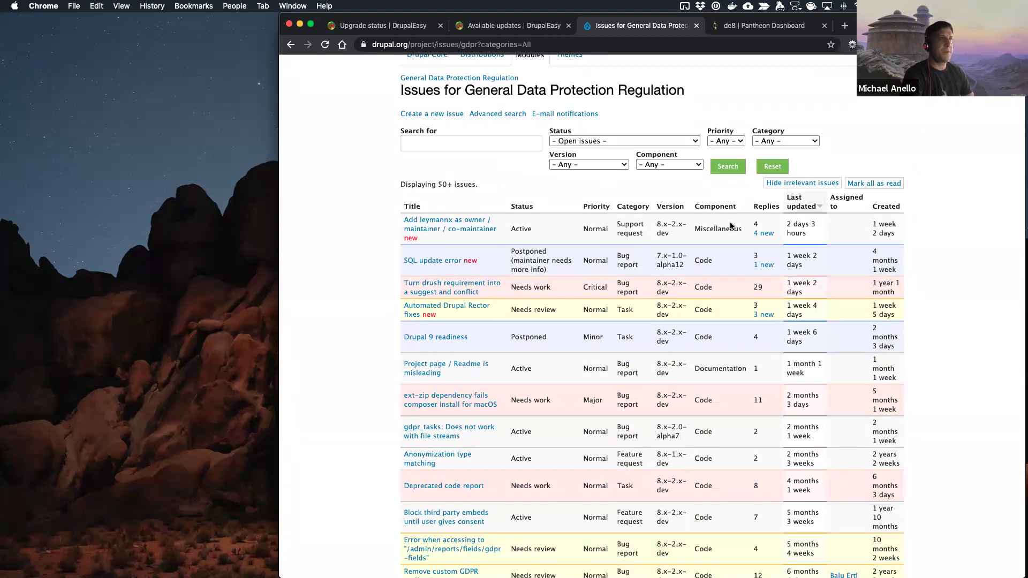
click(455, 223)
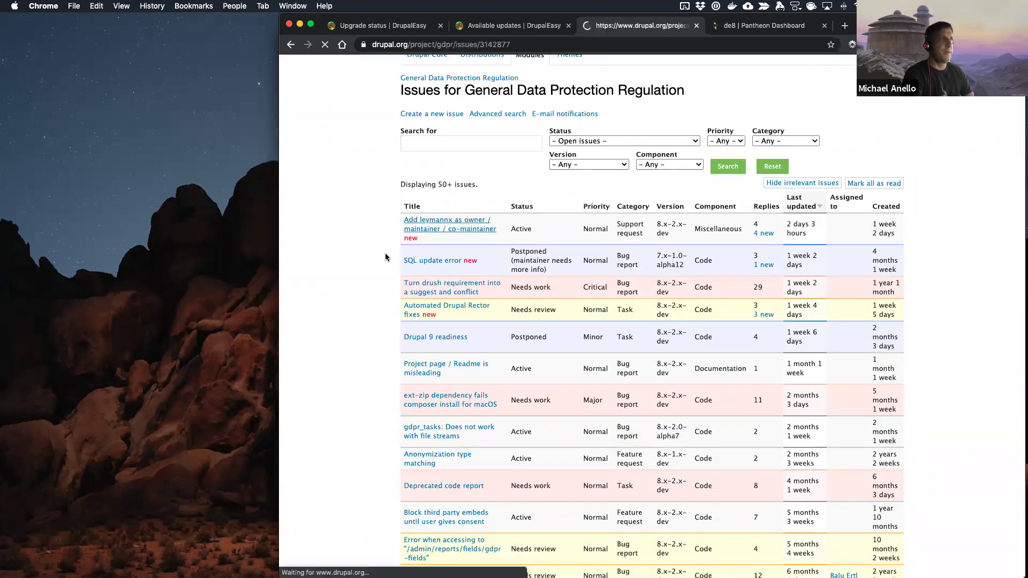
scroll(418, 333, down, 3)
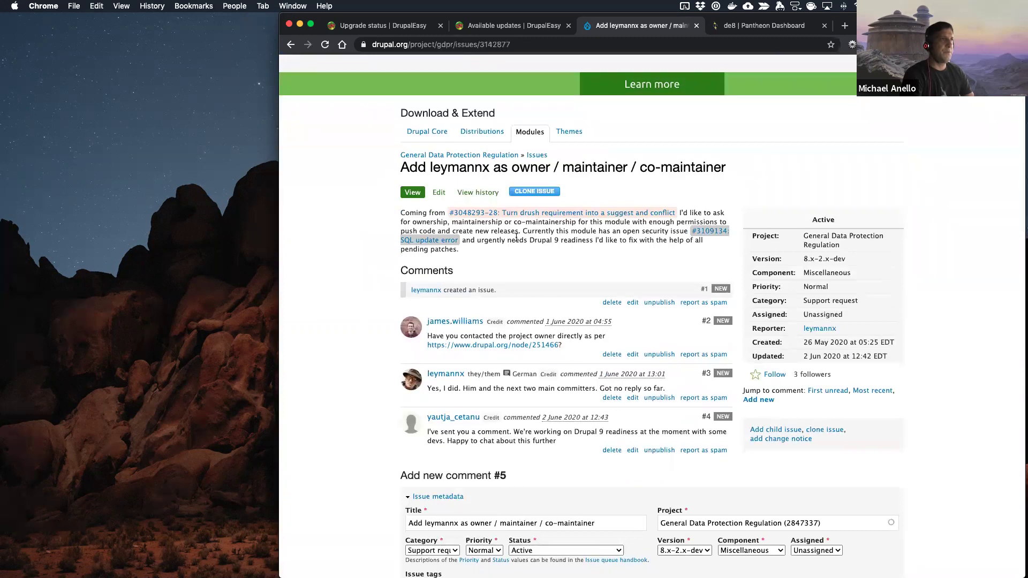
scroll(515, 242, down, 2)
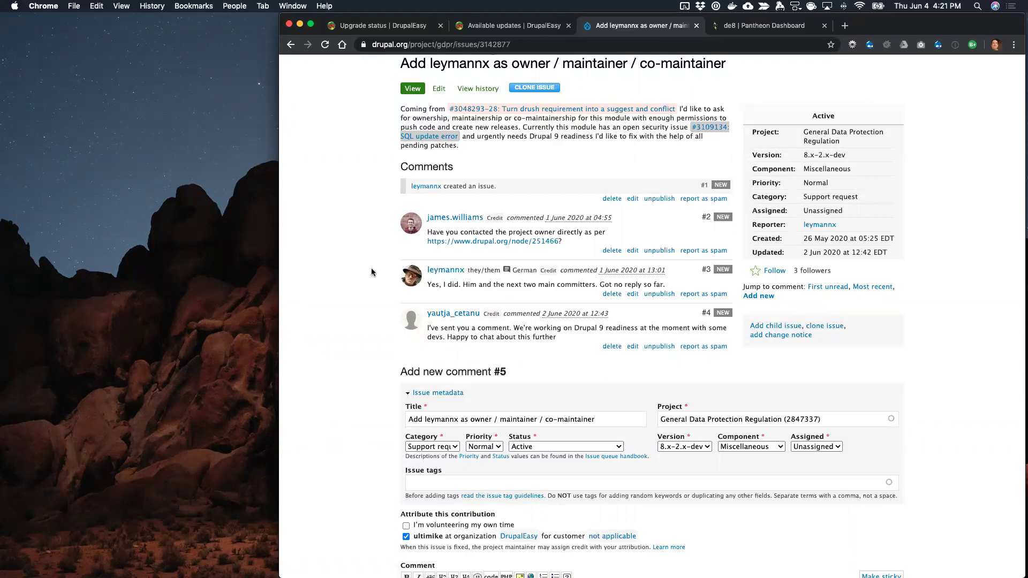
scroll(371, 268, up, 5)
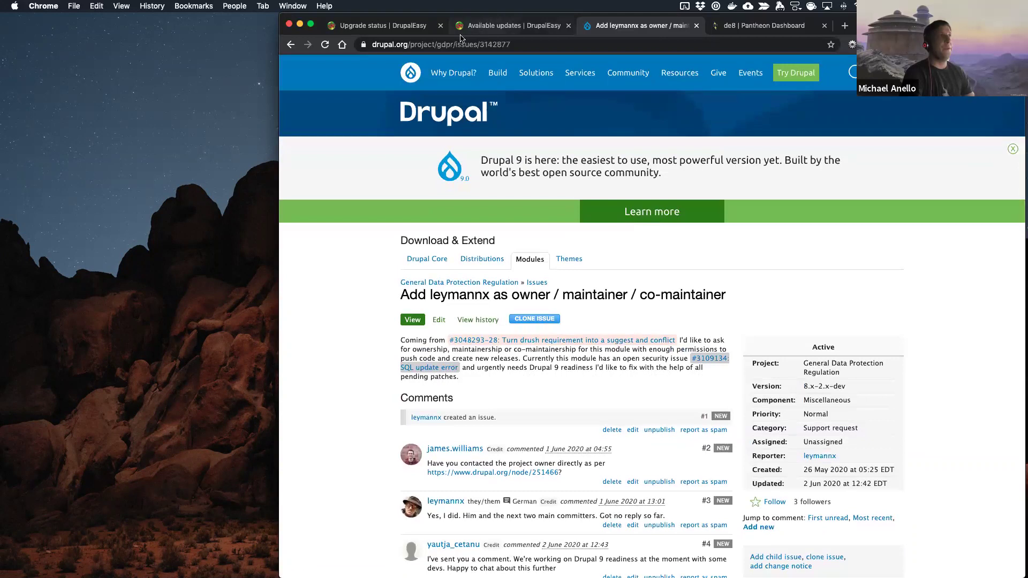
Step: Open the drupal.org project page of the gdpr_compliance module
drag(453, 46, 539, 45)
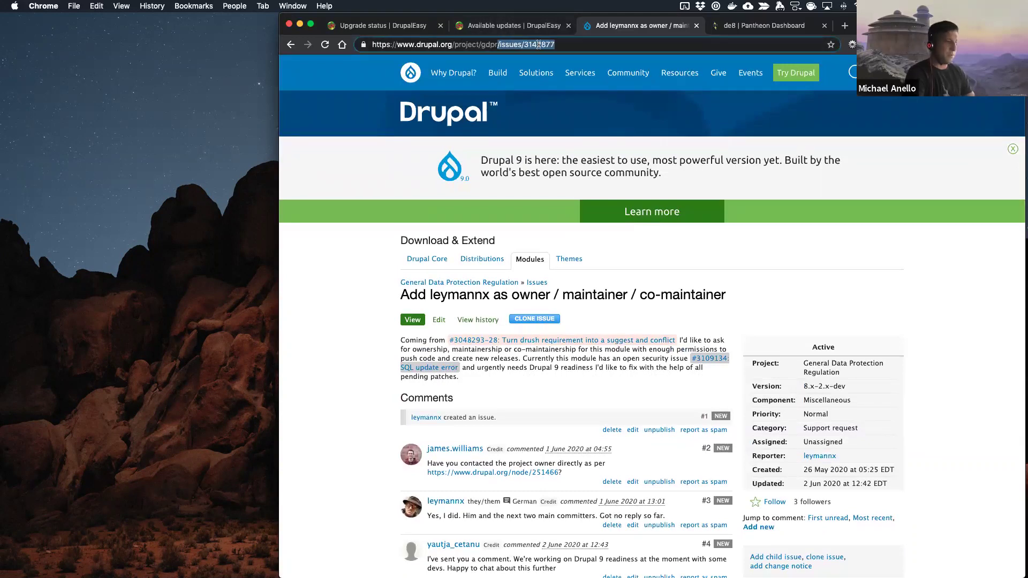
text(_cpm)
key(BackSpace)
key(BackSpace)
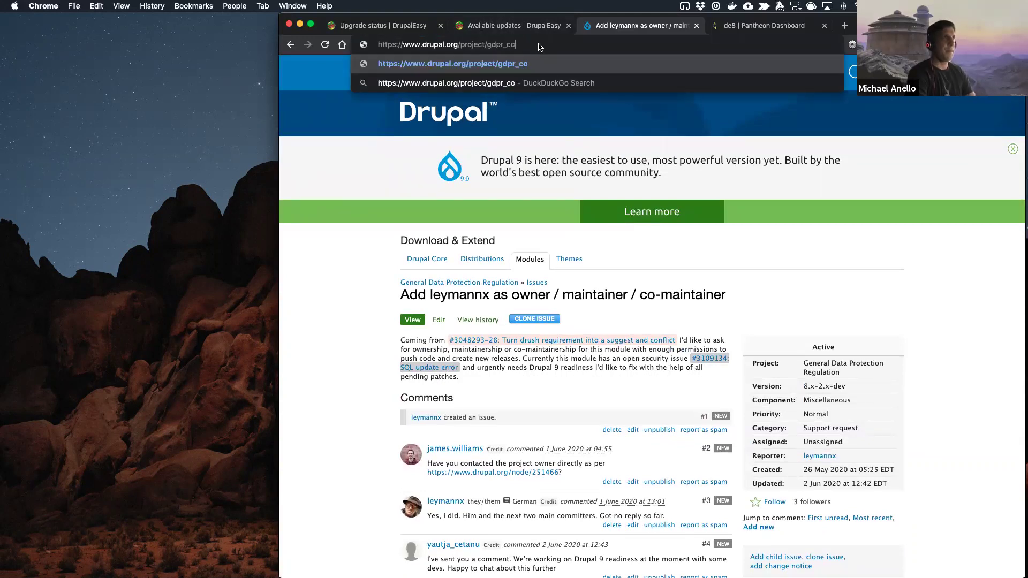
text(ompliance)
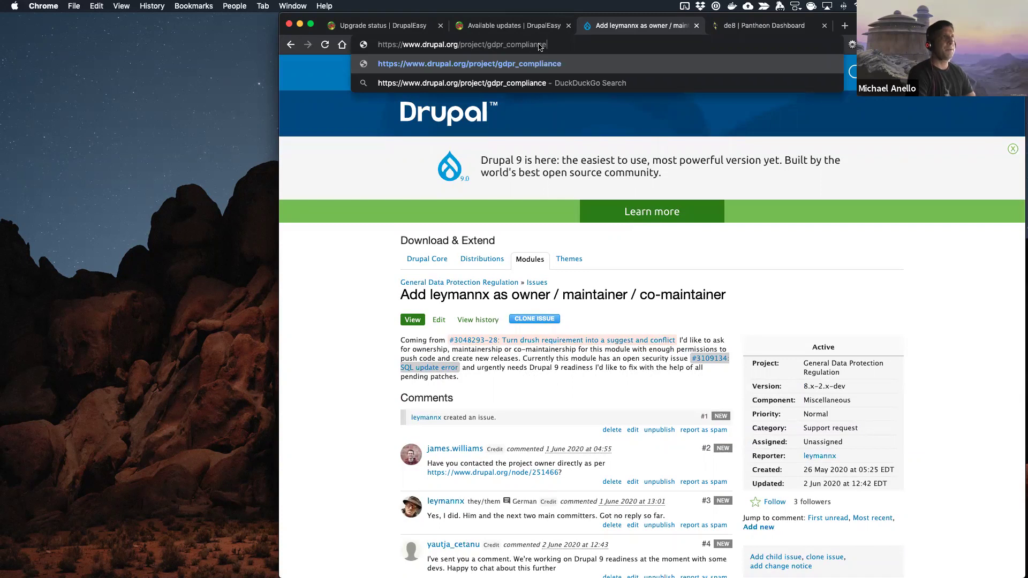
key(Return)
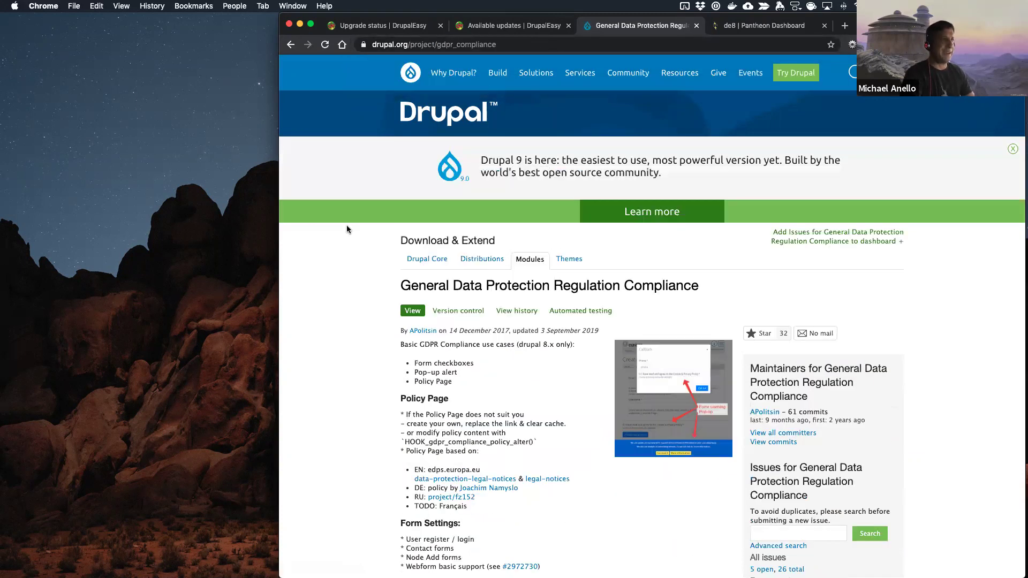
Step: Review the GDPR Compliance module's features, settings screenshots, maintainer activity, issue statistics, usage and download releases
scroll(347, 230, down, 3)
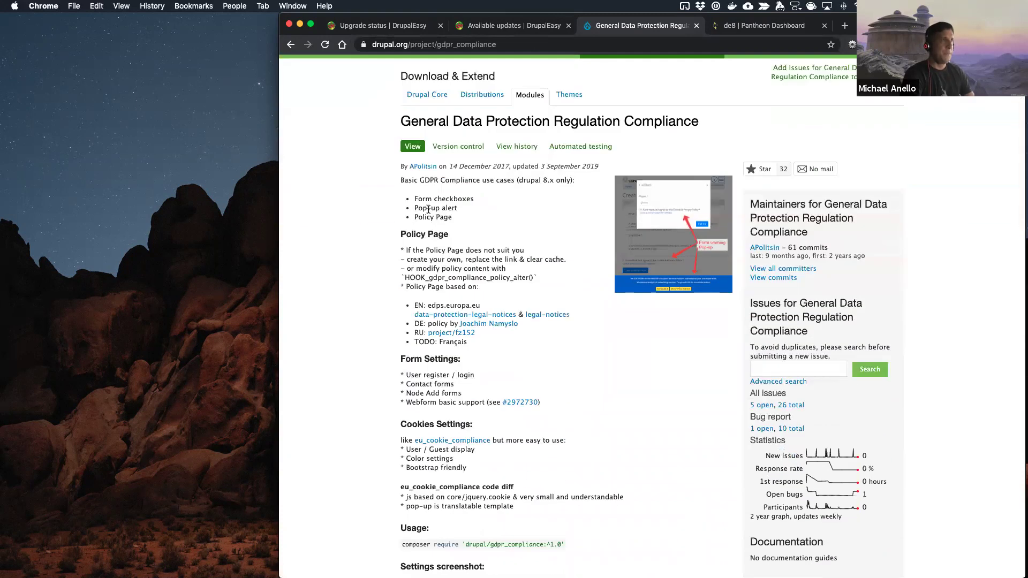
scroll(416, 293, down, 15)
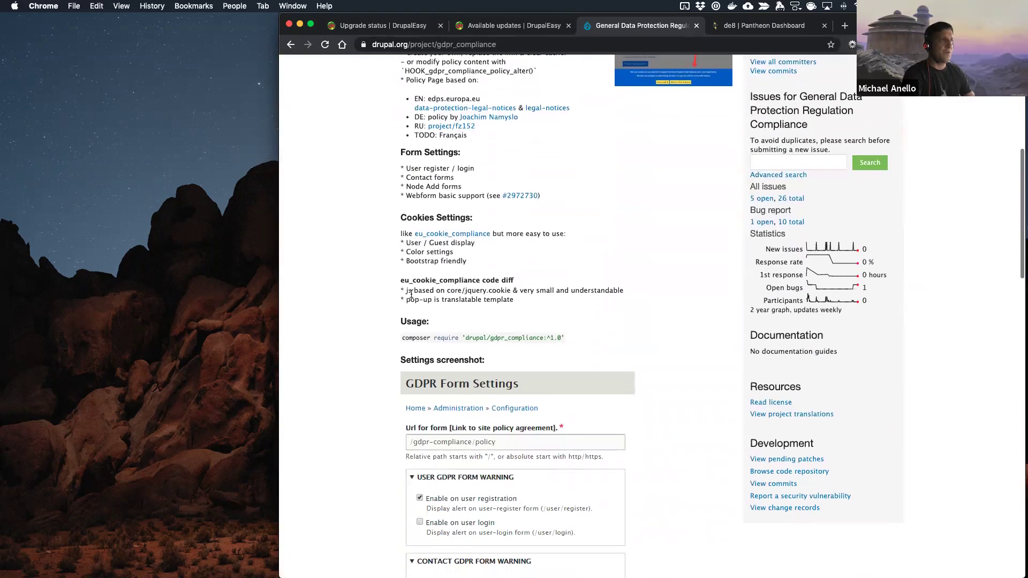
scroll(411, 296, down, 4)
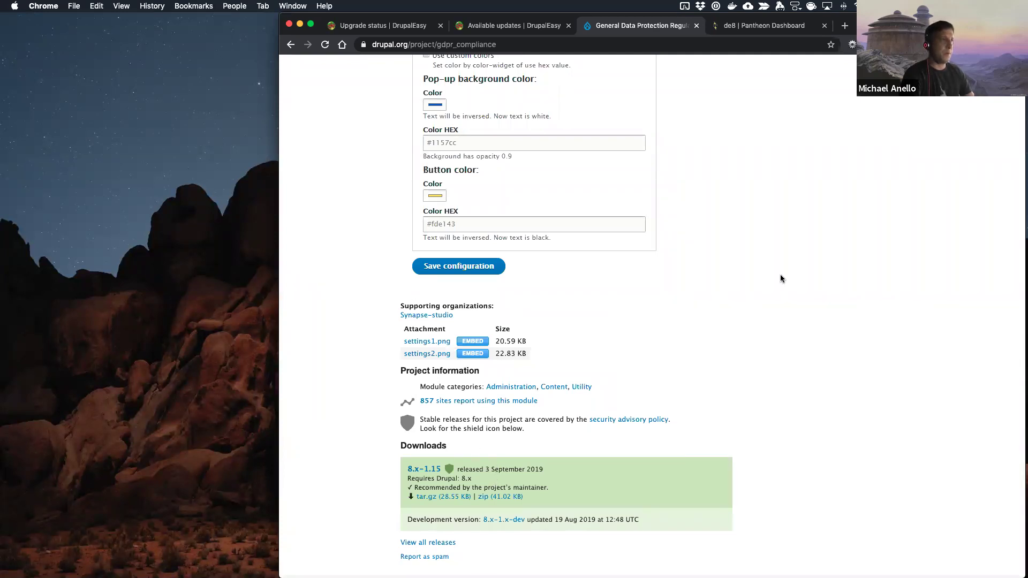
scroll(779, 274, up, 20)
scroll(780, 278, down, 3)
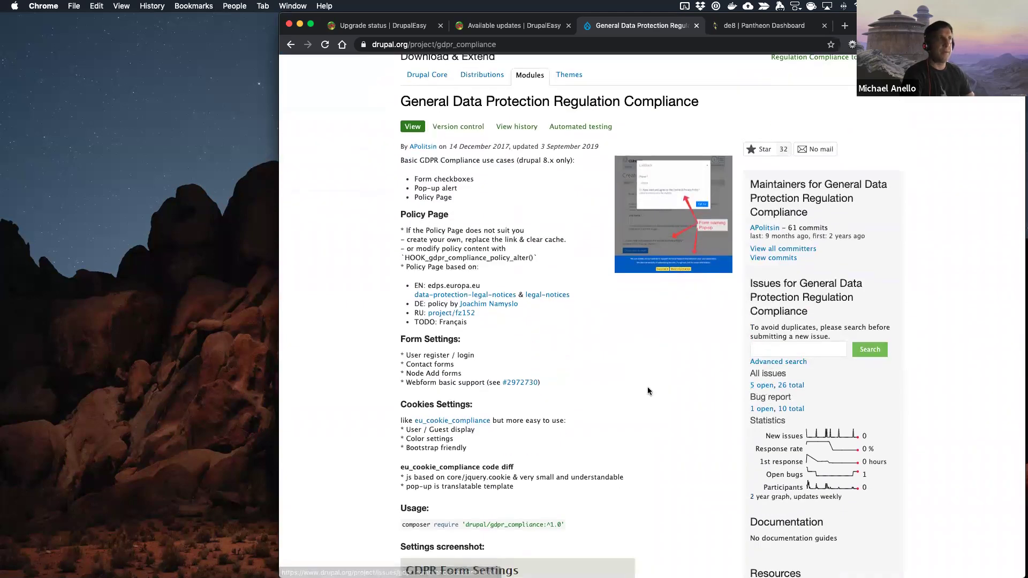
scroll(647, 391, down, 20)
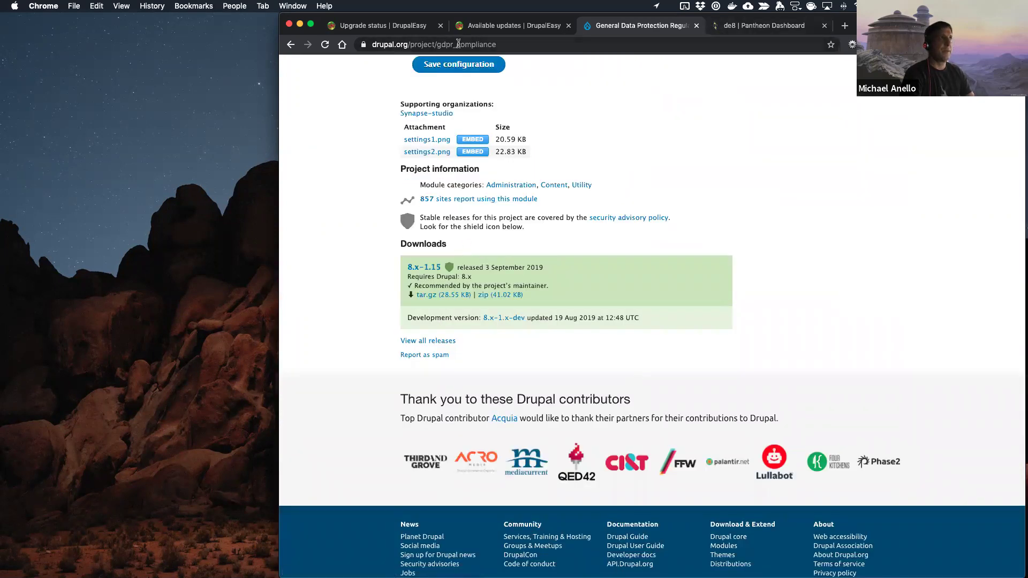
Step: Go back to the gdpr project page and look over its dependencies, usage information and downloads for comparison
drag(453, 46, 525, 45)
key(BackSpace)
key(Return)
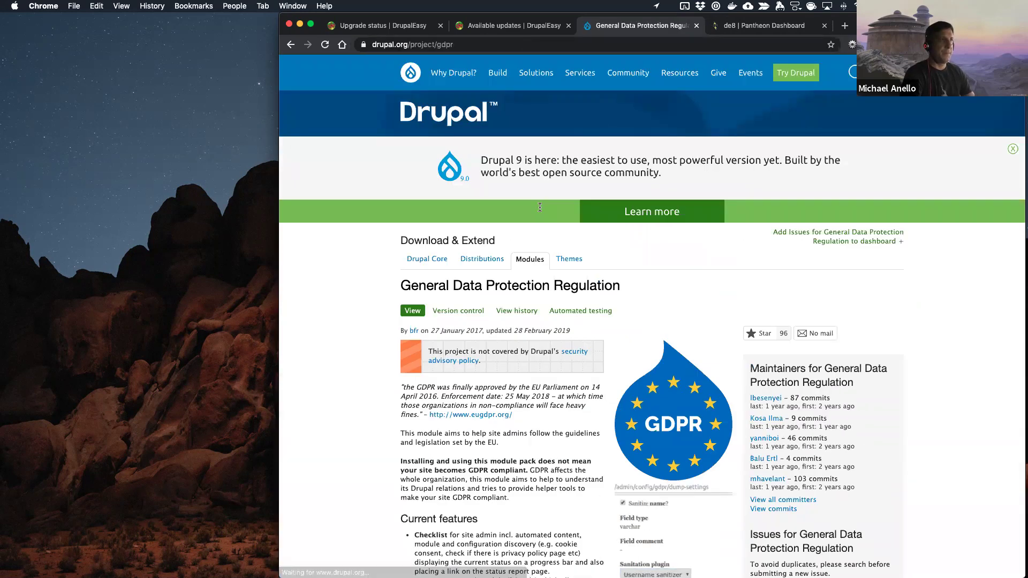
scroll(541, 214, down, 15)
scroll(541, 221, down, 8)
scroll(541, 221, up, 5)
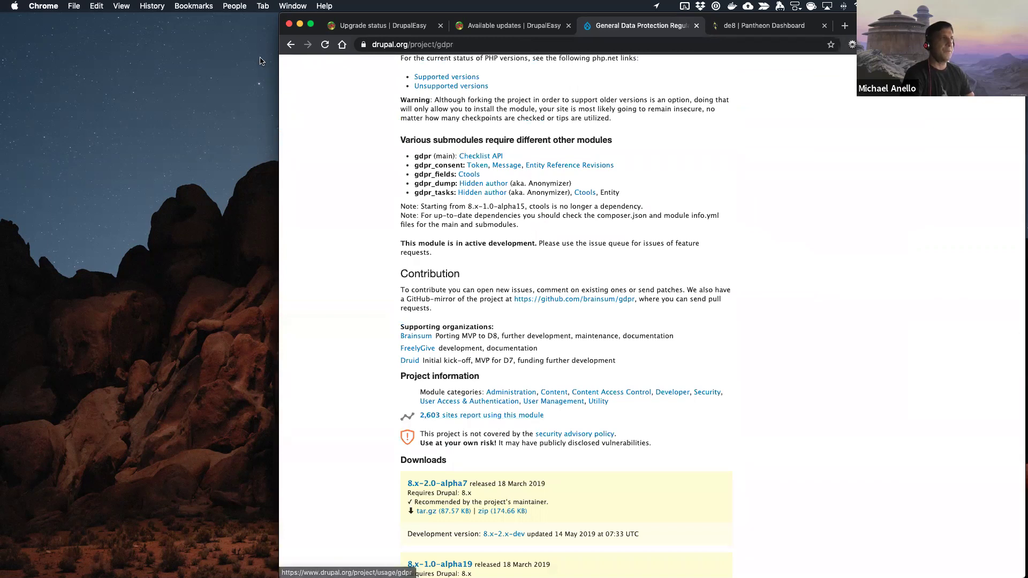
Step: Return to the gdpr_compliance project page, look it over again and open its list of open issues
click(291, 45)
scroll(686, 250, down, 15)
scroll(688, 250, up, 10)
scroll(689, 251, up, 8)
scroll(690, 251, down, 6)
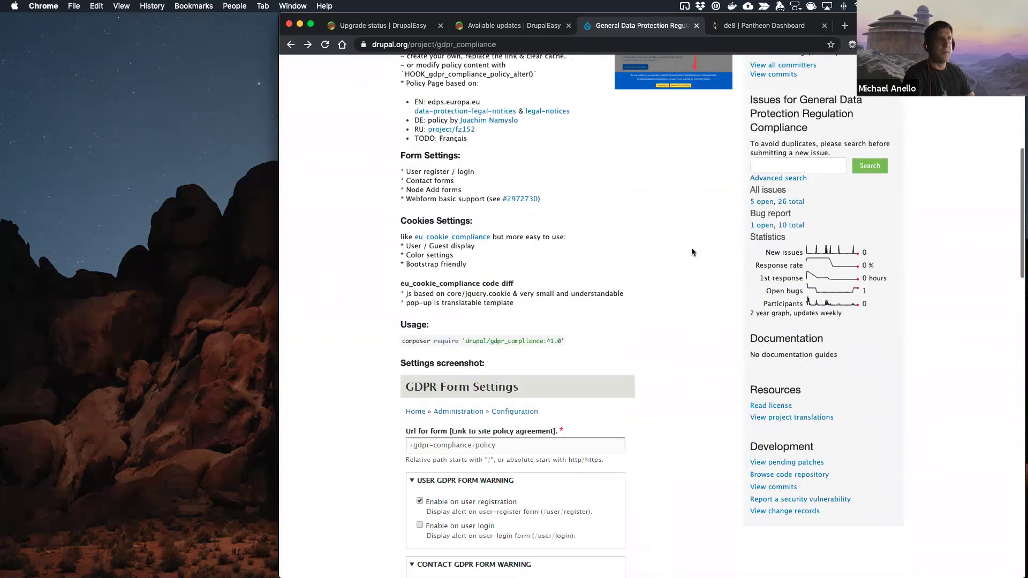
click(763, 197)
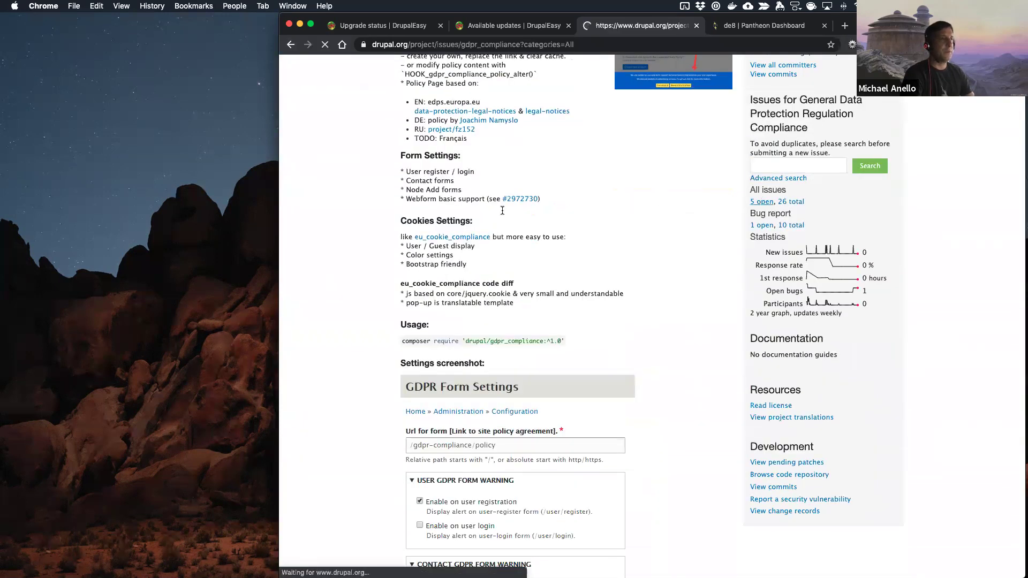
scroll(352, 268, down, 3)
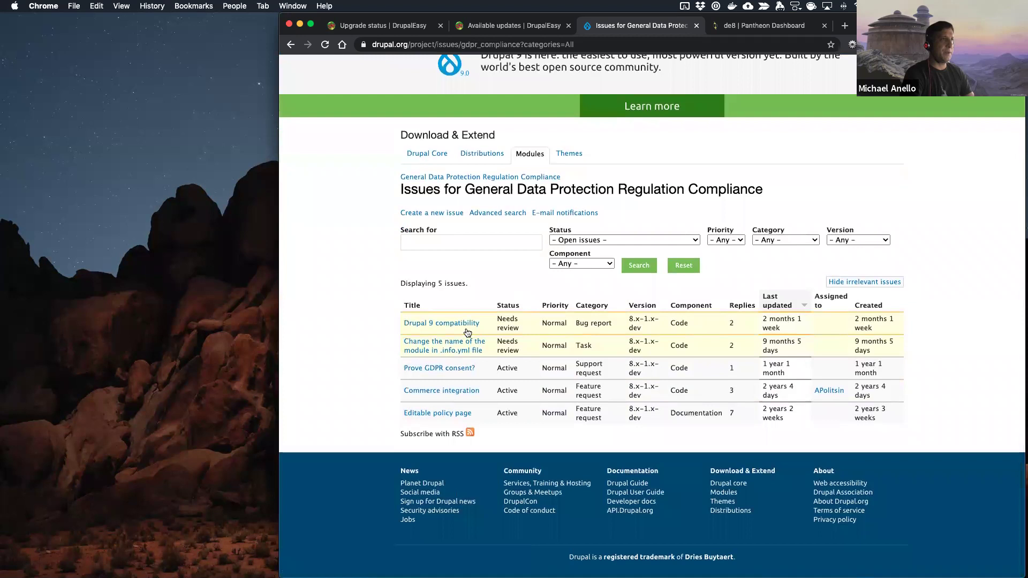
Step: Review the "Drupal 9 compatibility" issue and its patch 3122515-2.patch, and return to the site's available updates report
click(466, 324)
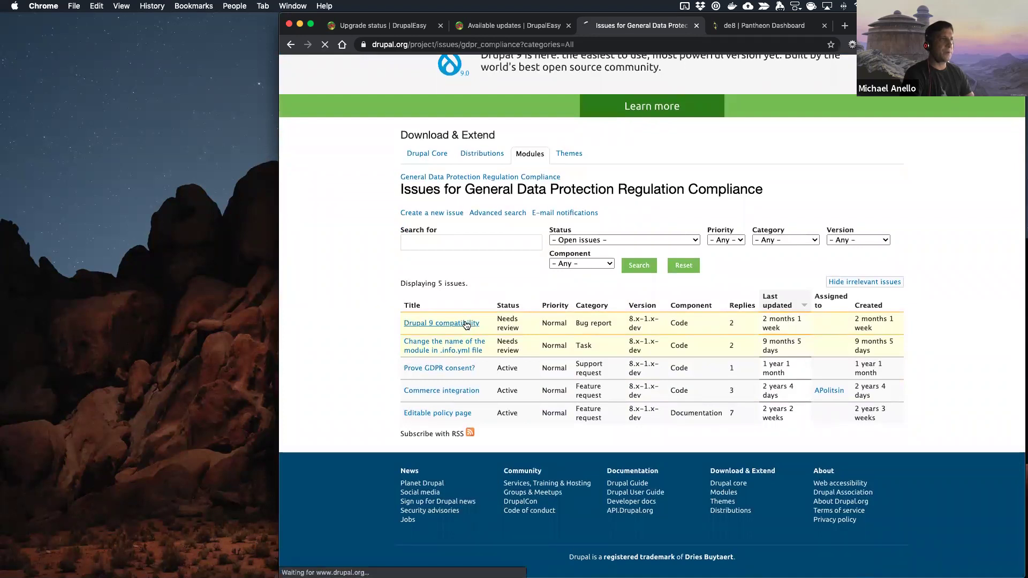
scroll(378, 369, down, 5)
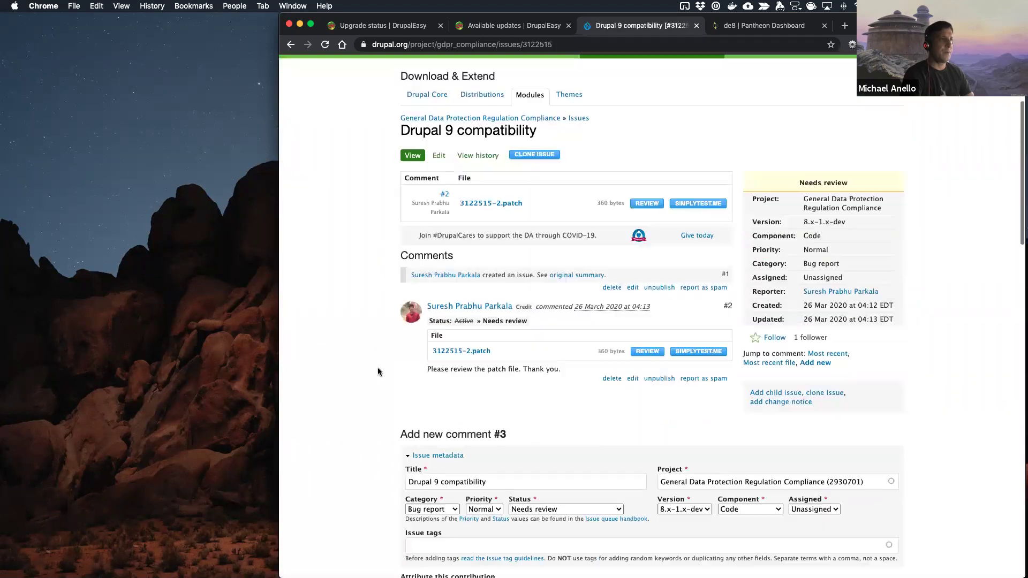
scroll(378, 372, up, 3)
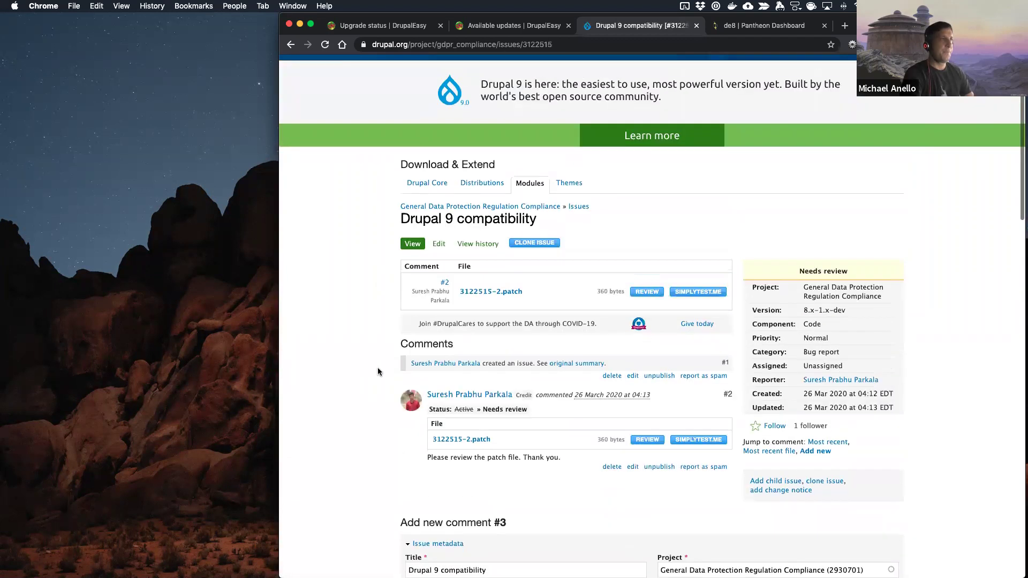
click(646, 292)
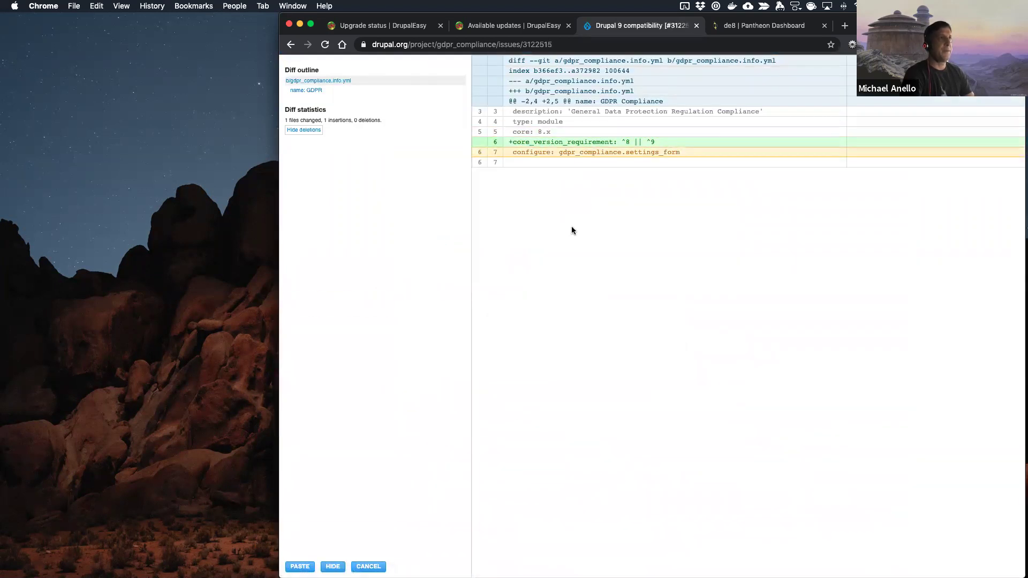
click(368, 567)
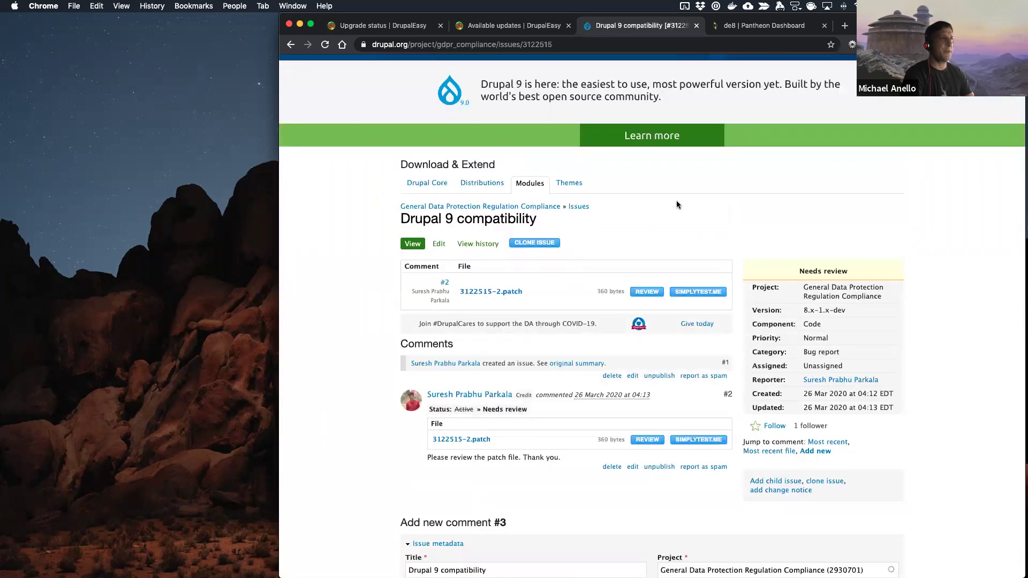
scroll(676, 205, down, 9)
scroll(677, 204, up, 10)
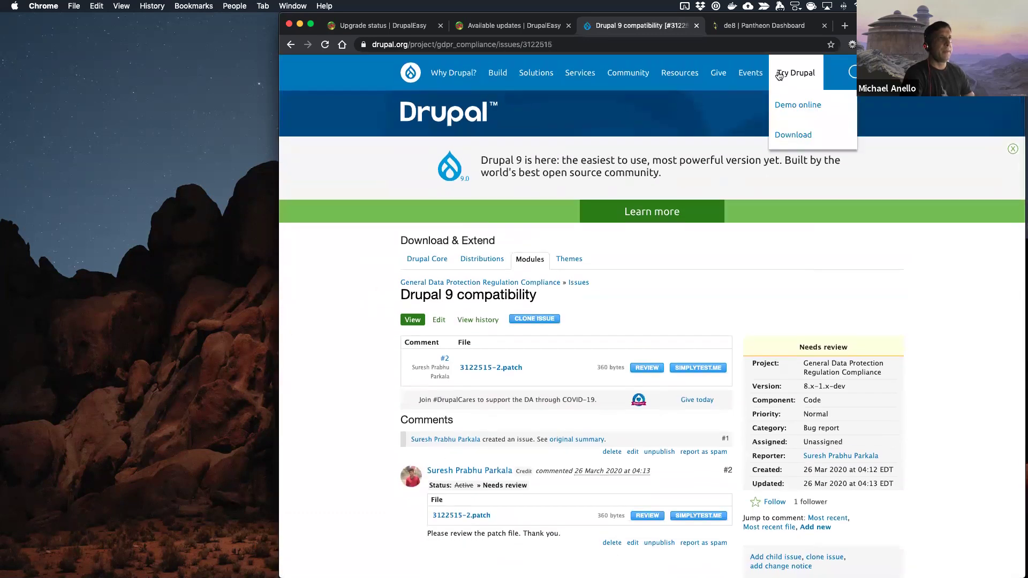
click(696, 27)
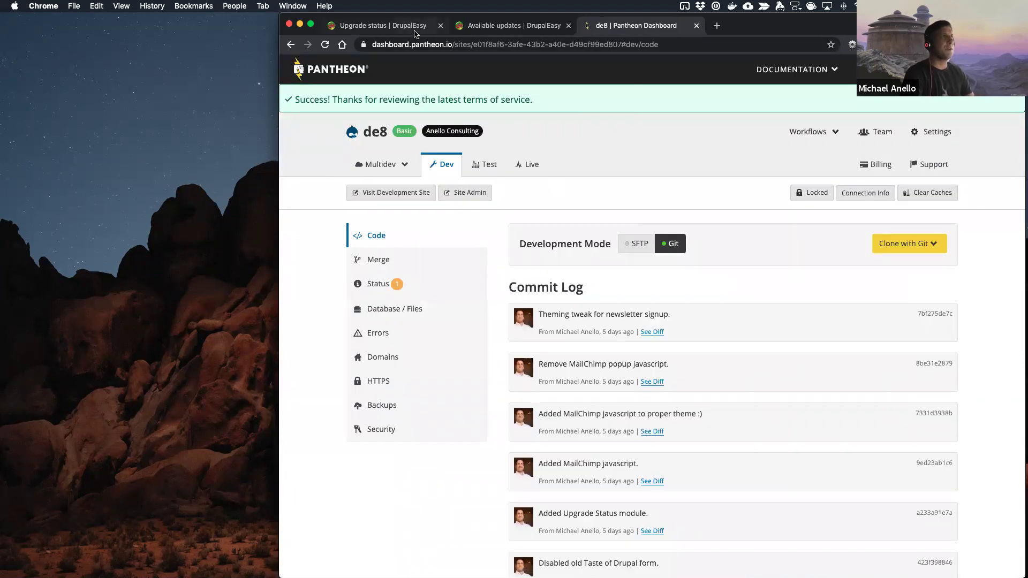
click(488, 28)
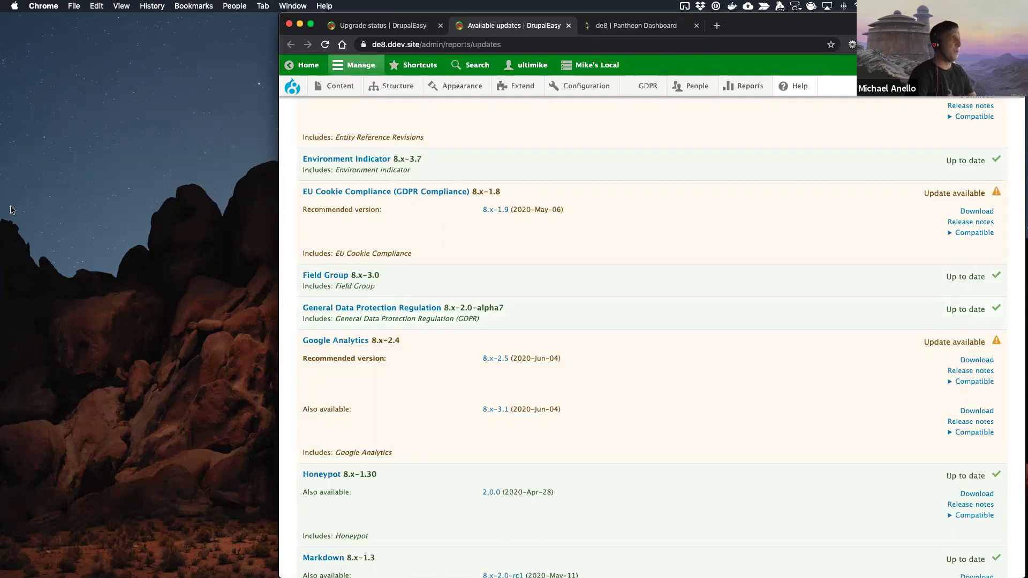
Step: Switch to PhpStorm and create a file named "Drupal 9 upgrade notes.txt" in the de8 project root without adding it to Git
key(super+Tab)
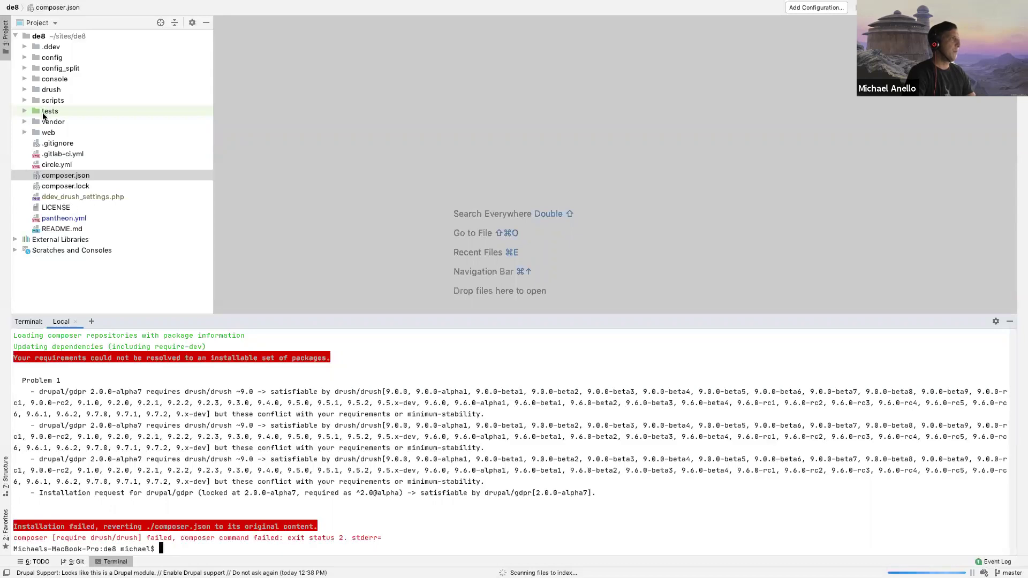
right_click(36, 37)
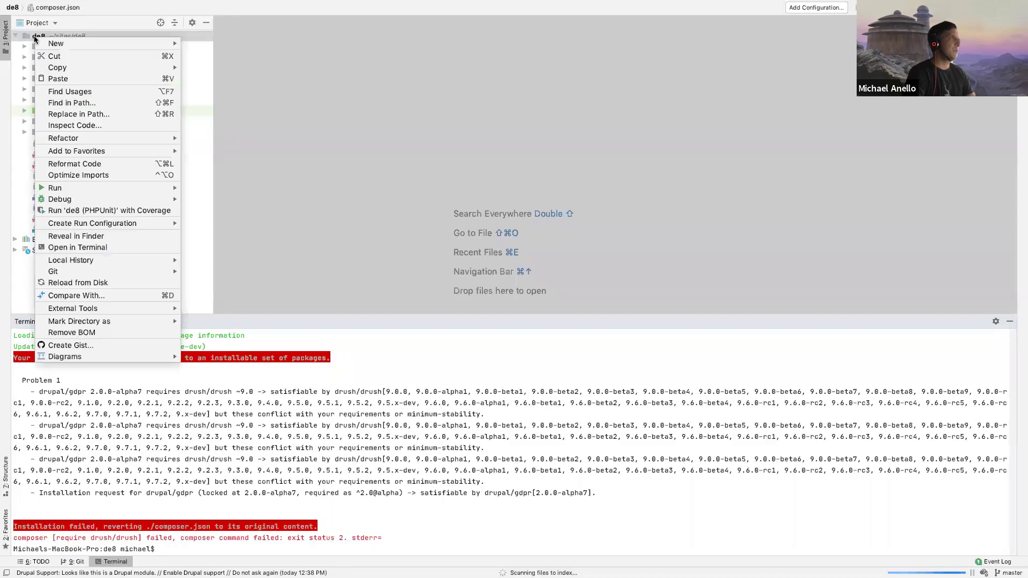
mouse_move(116, 41)
click(204, 42)
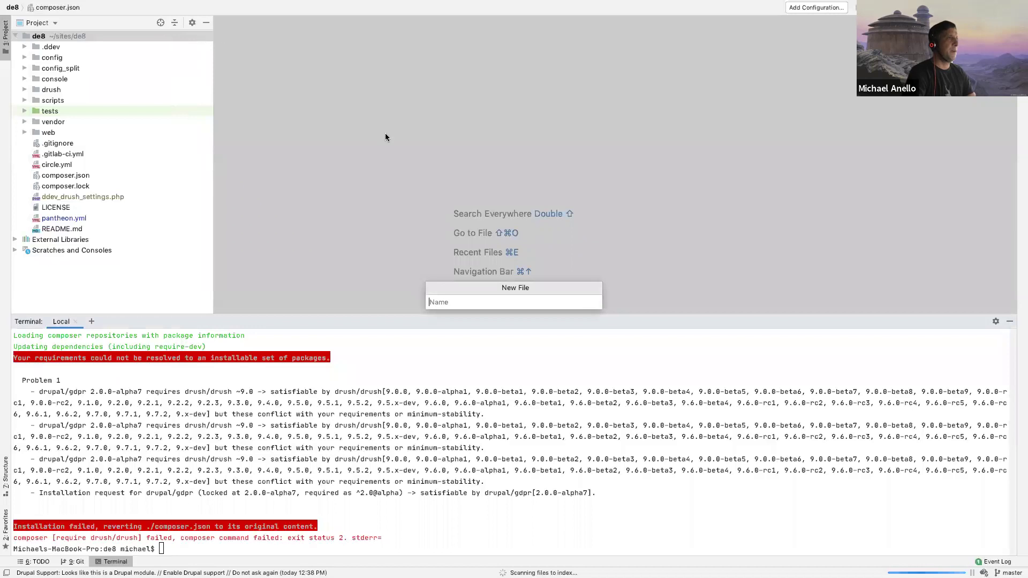
text(Drupal 89)
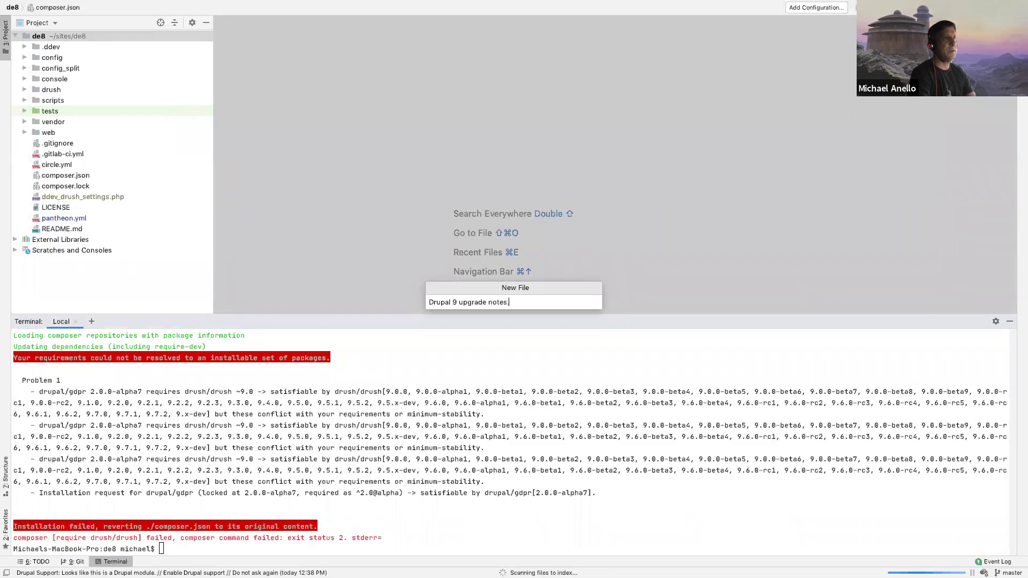
key(Return)
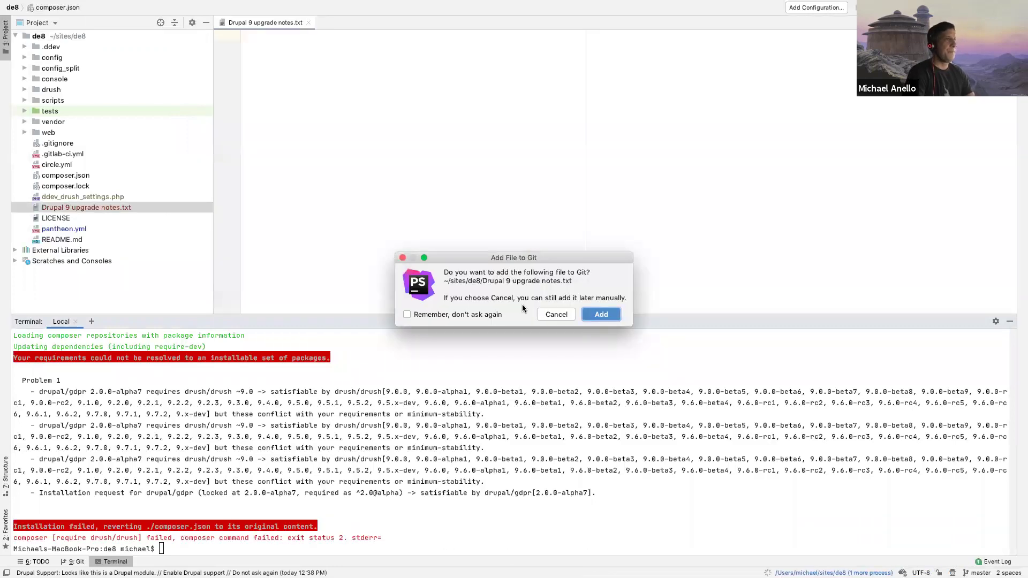
click(556, 314)
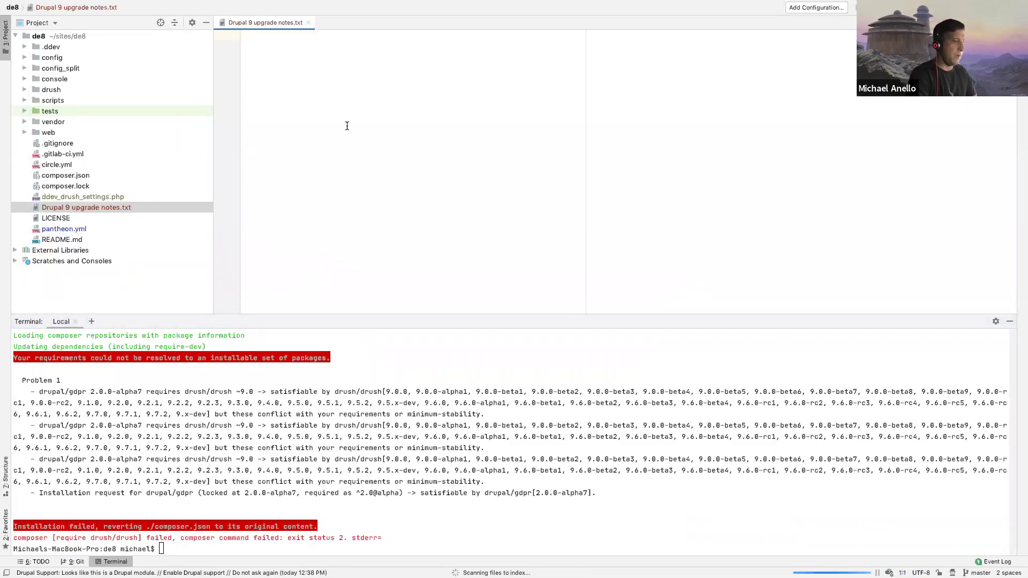
Step: Begin the first line of the notes file with "Waiting for "
text(Waitn)
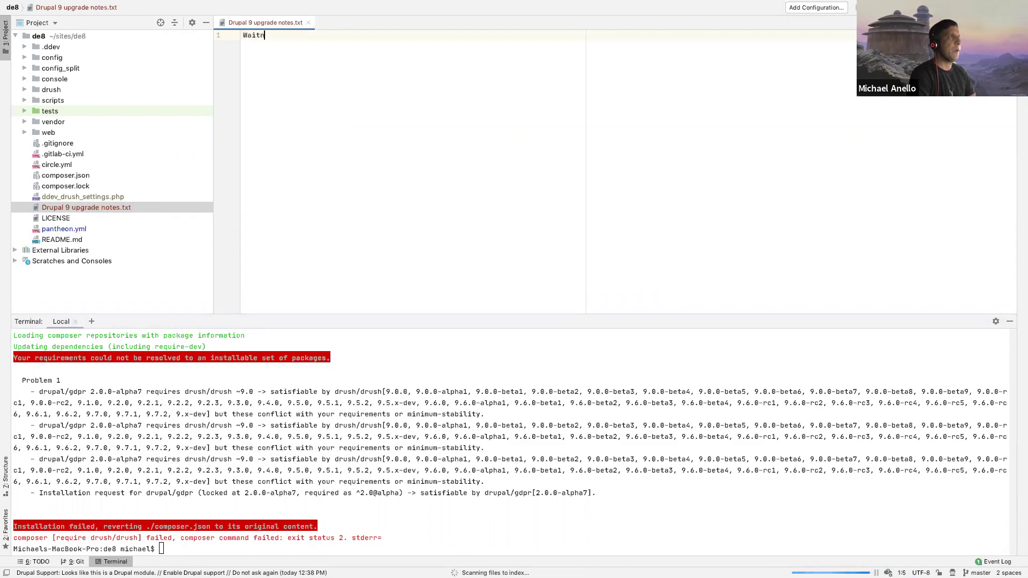
key(BackSpace)
text(ing for)
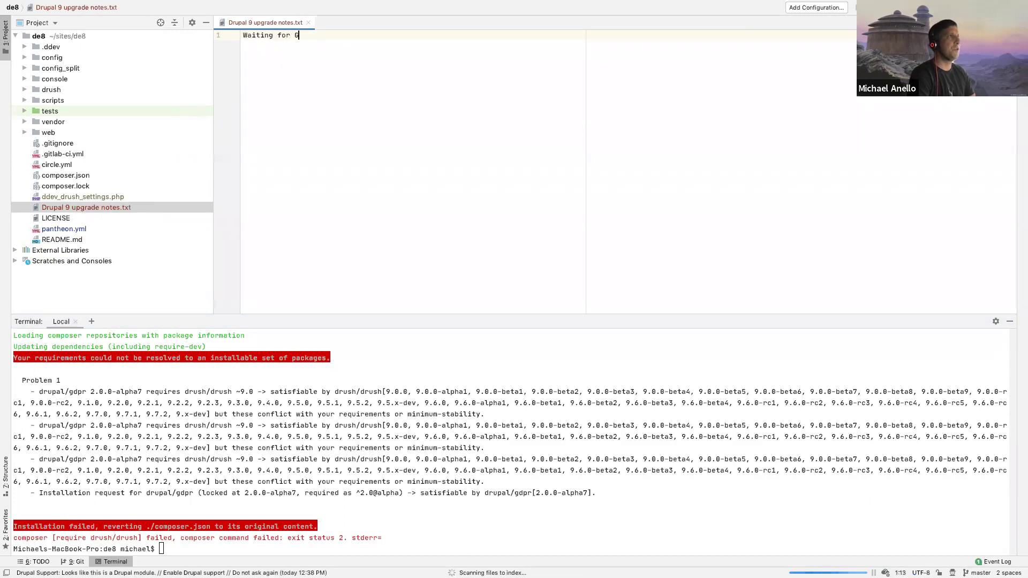
Step: Switch to Chrome, reopen the closed gdpr_compliance issue page and change its address to drupal.org/project/gdpr to get the project URL
key(ctrl+Right)
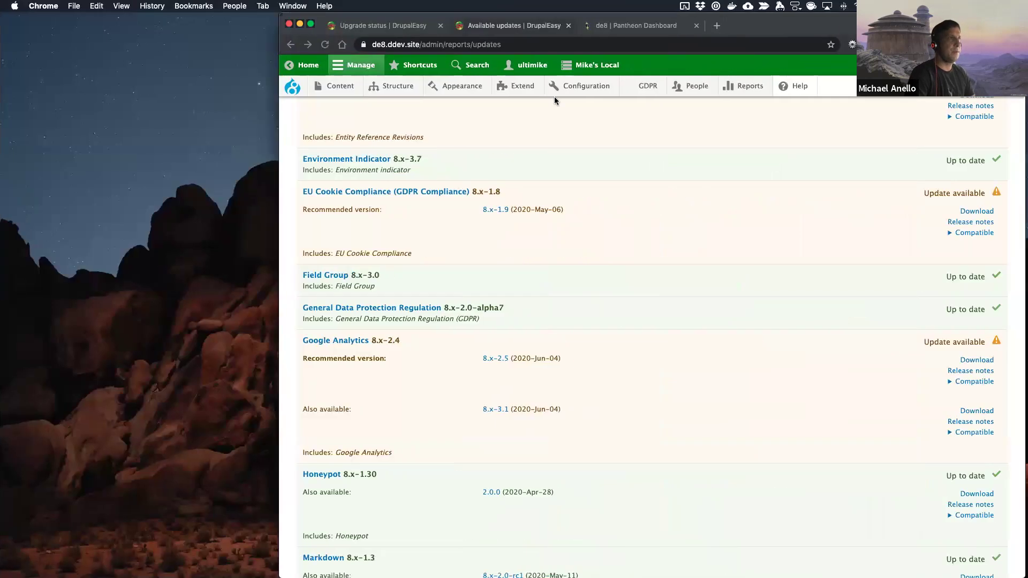
click(616, 27)
key(super+shift+t)
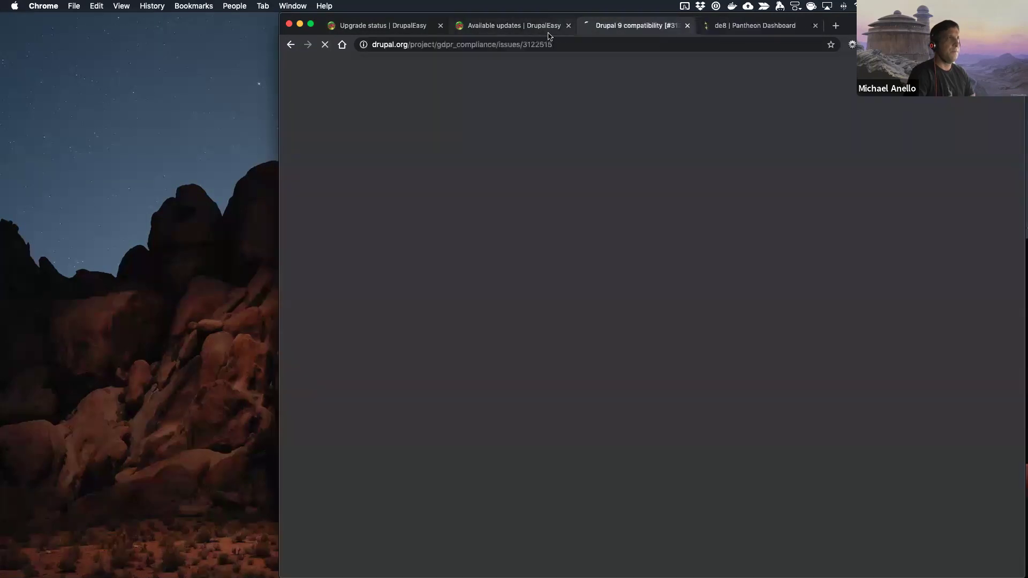
click(453, 45)
click(452, 45)
key(shift+End)
key(BackSpace)
key(Return)
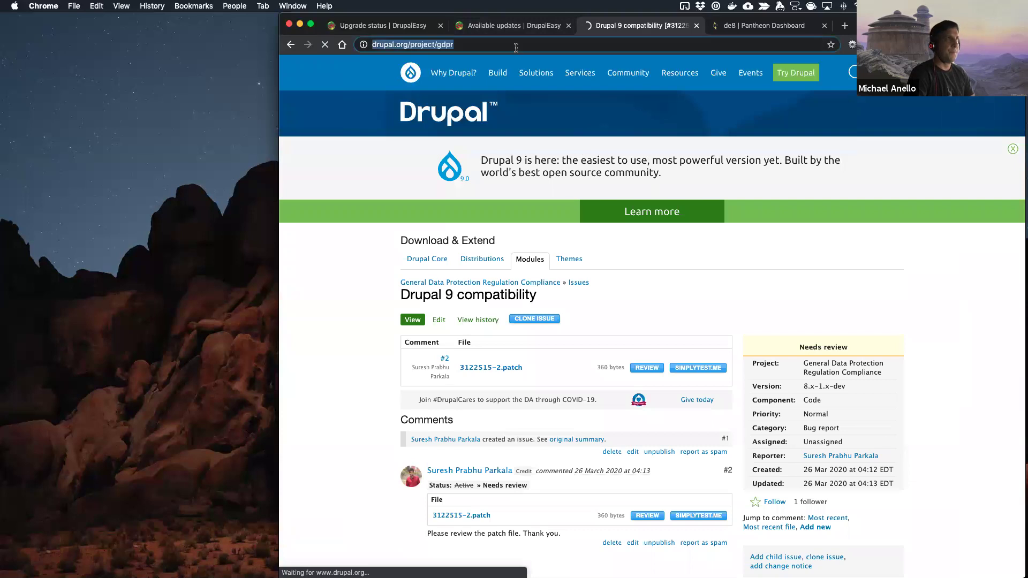
key(ctrl+Left)
text(https://www.drupal.org/project/gdpr)
text(to be Drupal )
text(89 )
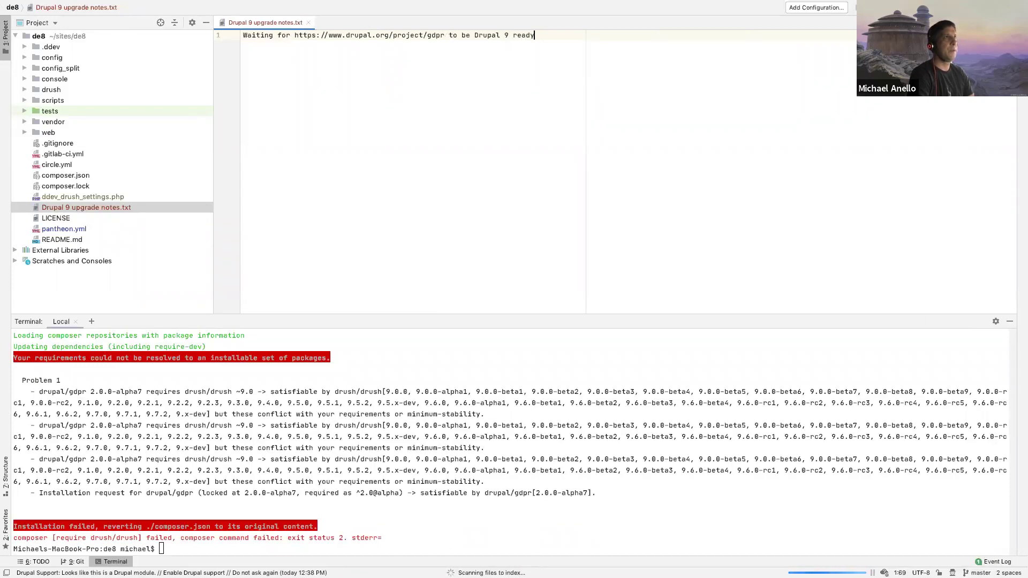
text(. Disabled locally for now.)
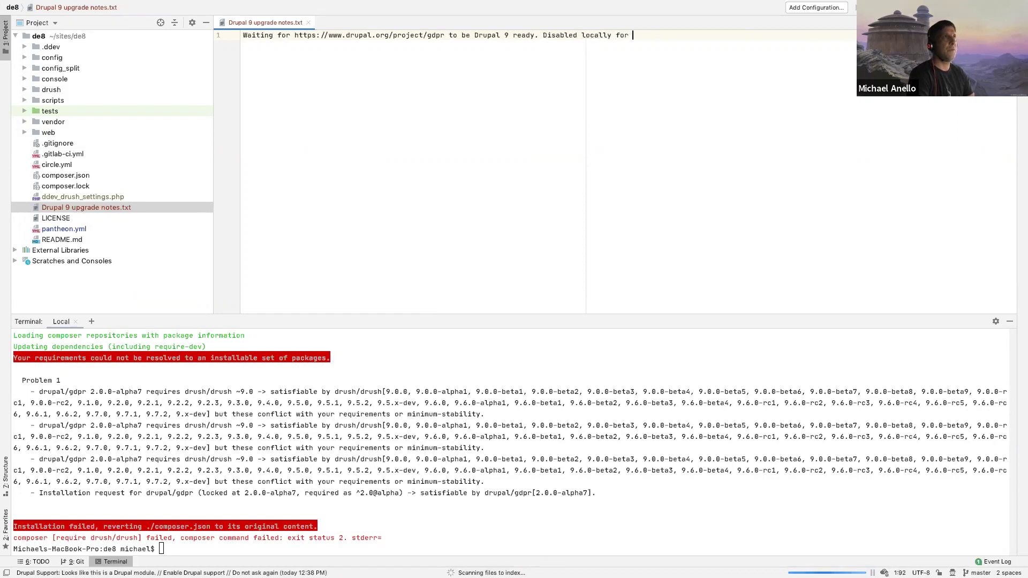
Step: Turn the note into a list item with a leading dash and start a new line after a blank one
click(242, 35)
text(-)
click(388, 94)
click(666, 98)
key(Return)
key(Return)
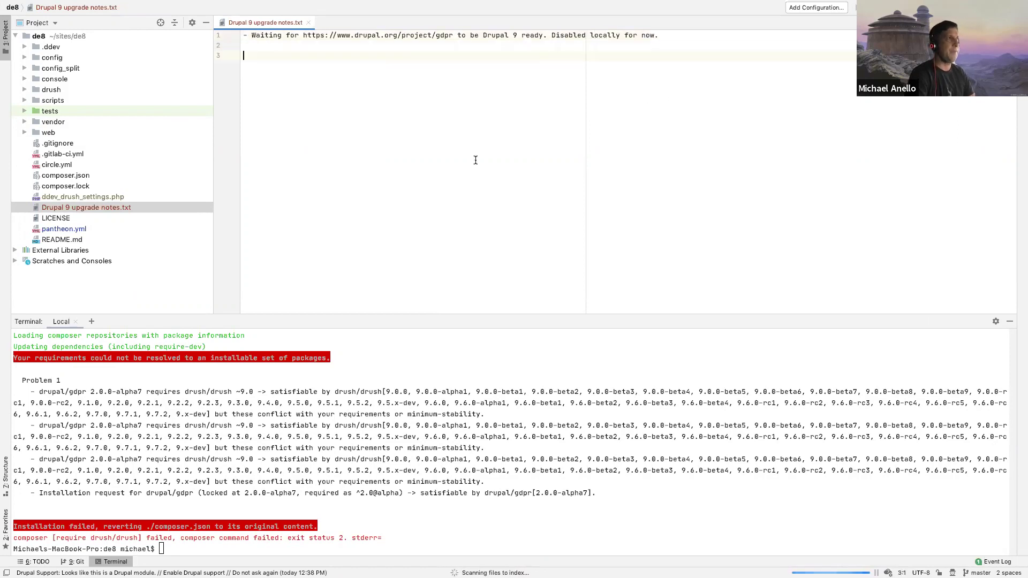
Step: Enter the command "ddev . drush pm-uninstall gdpr" in the terminal without running it
key(ctrl+Right)
key(ctrl+Left)
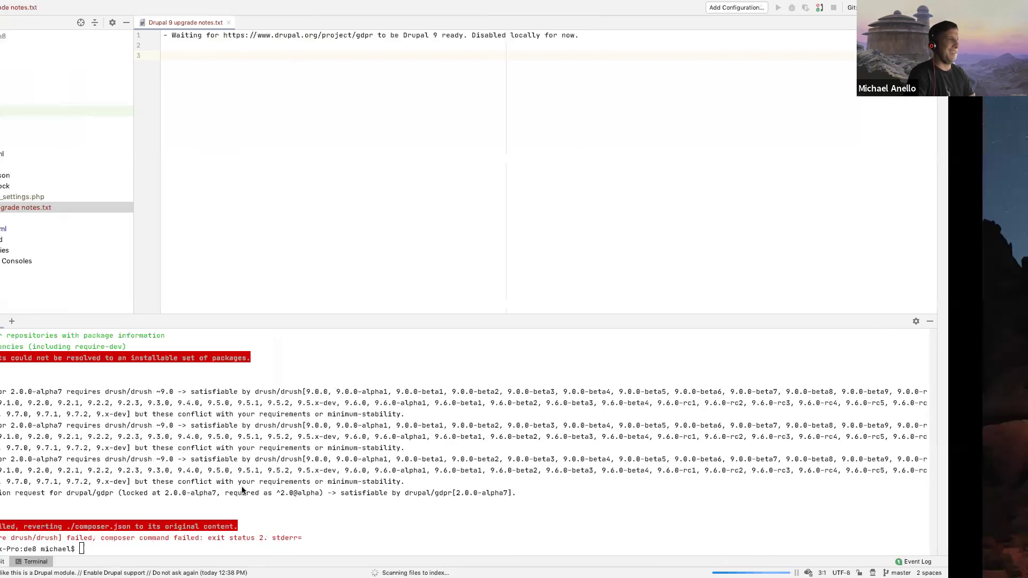
text(dev . dr)
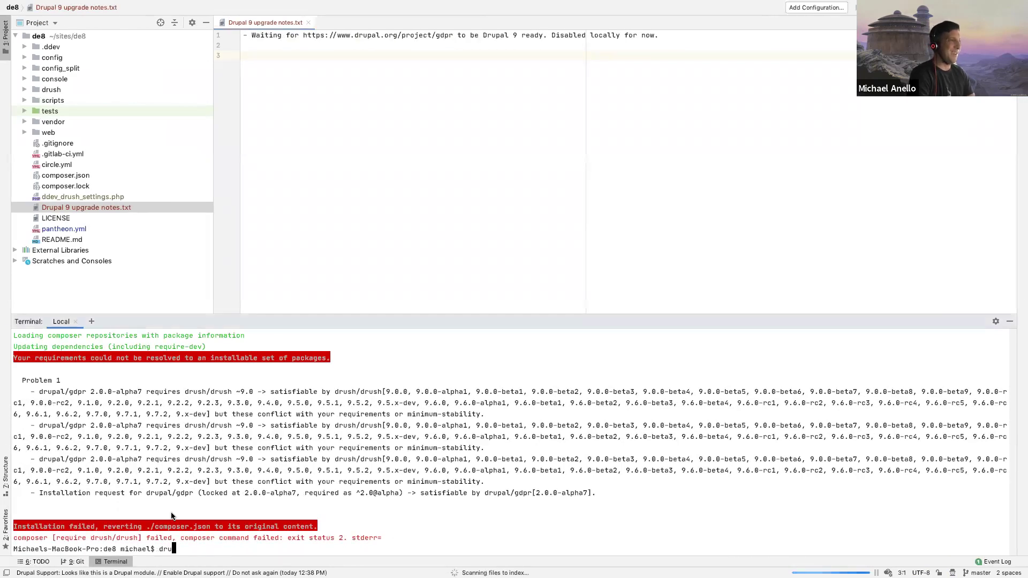
text(ush )
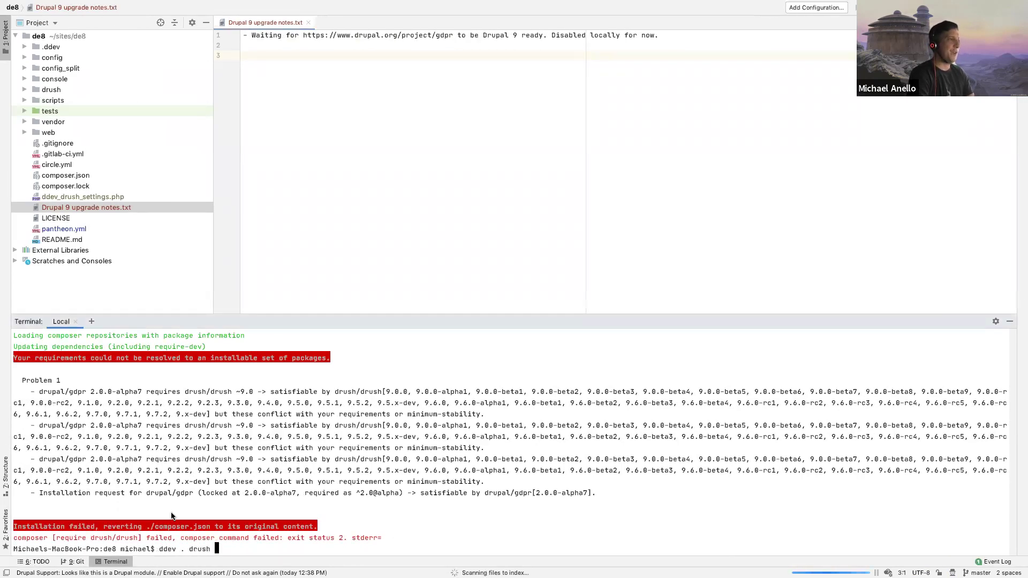
text(pm-uninstall gdpf)
key(BackSpace)
text(r)
Step: Switch to Chrome and open the site's Extend page in a new tab from the available updates report
key(ctrl+Right)
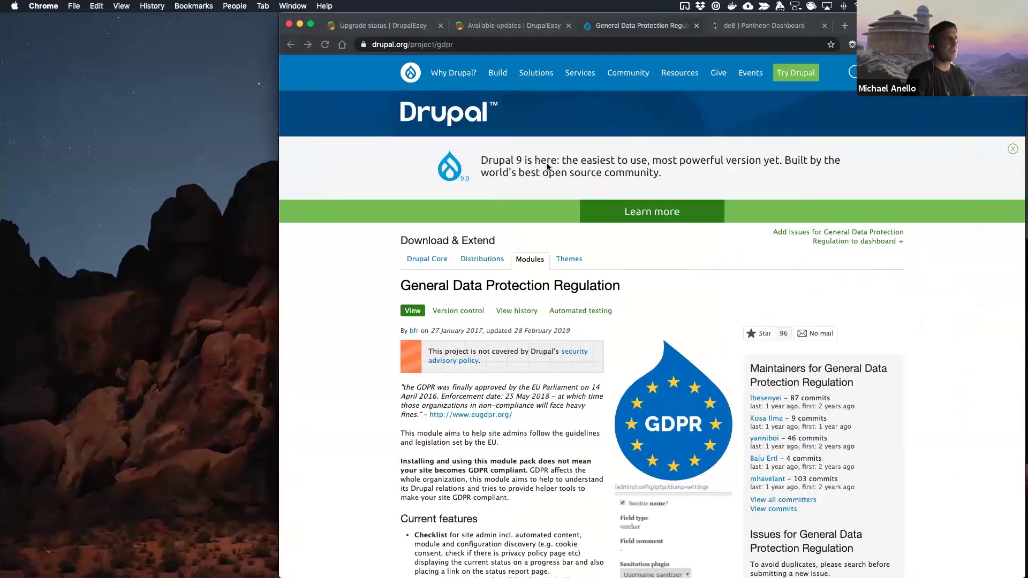
click(502, 27)
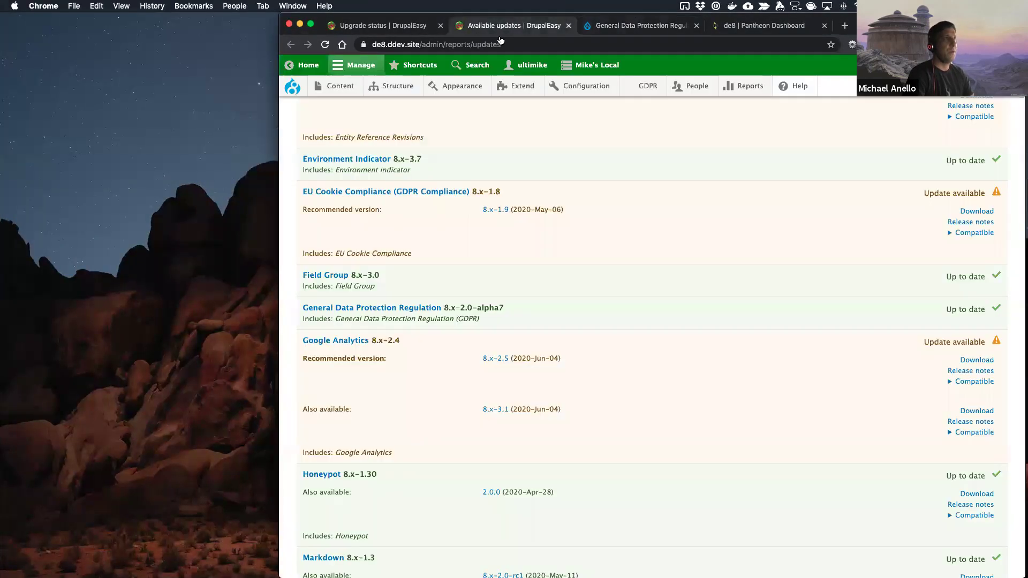
super+click(517, 88)
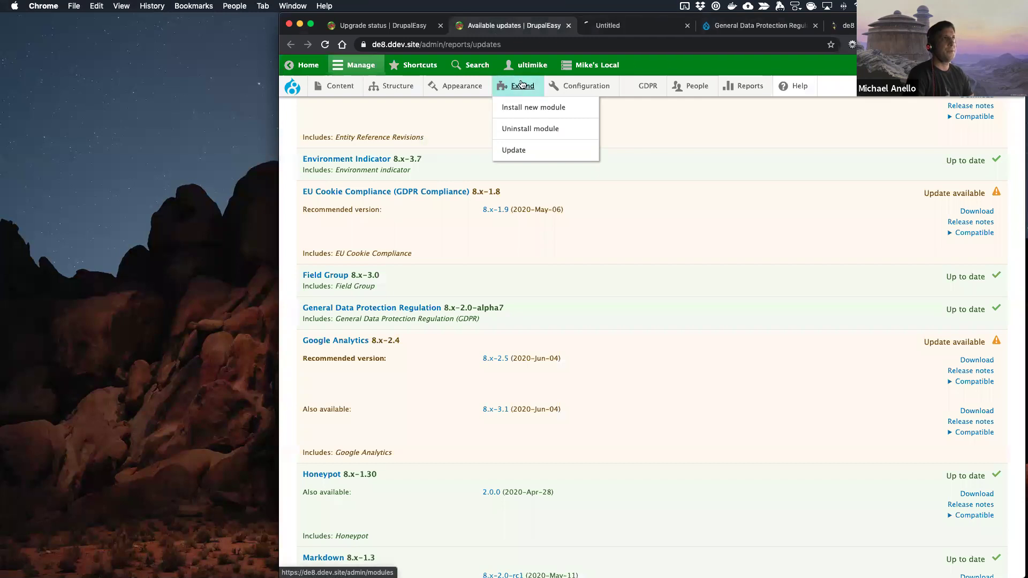
click(611, 26)
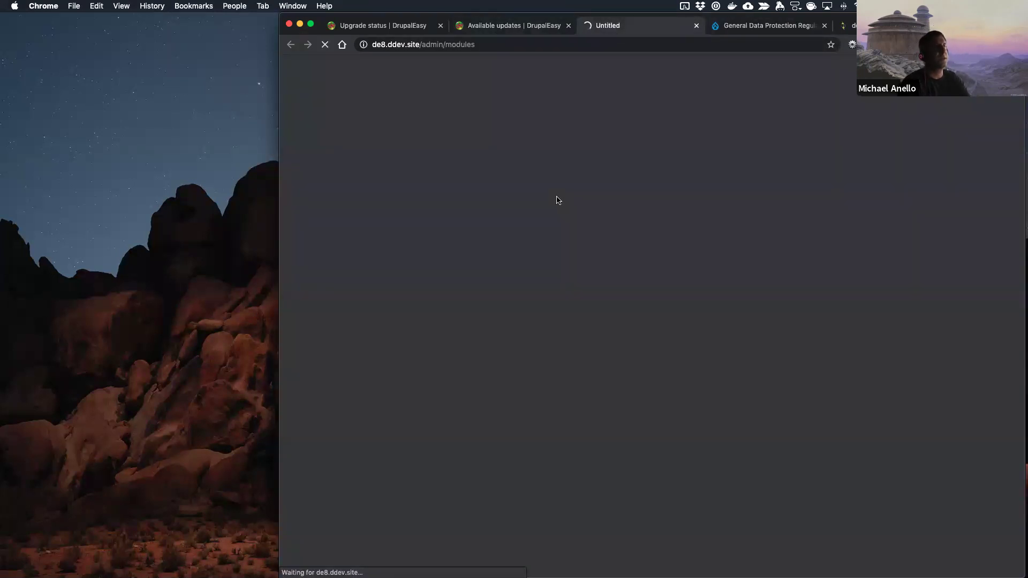
Step: Filter the module list by "gdpr" and expand the main GDPR module's details to check its machine name, dependencies and submodules
scroll(515, 349, down, 10)
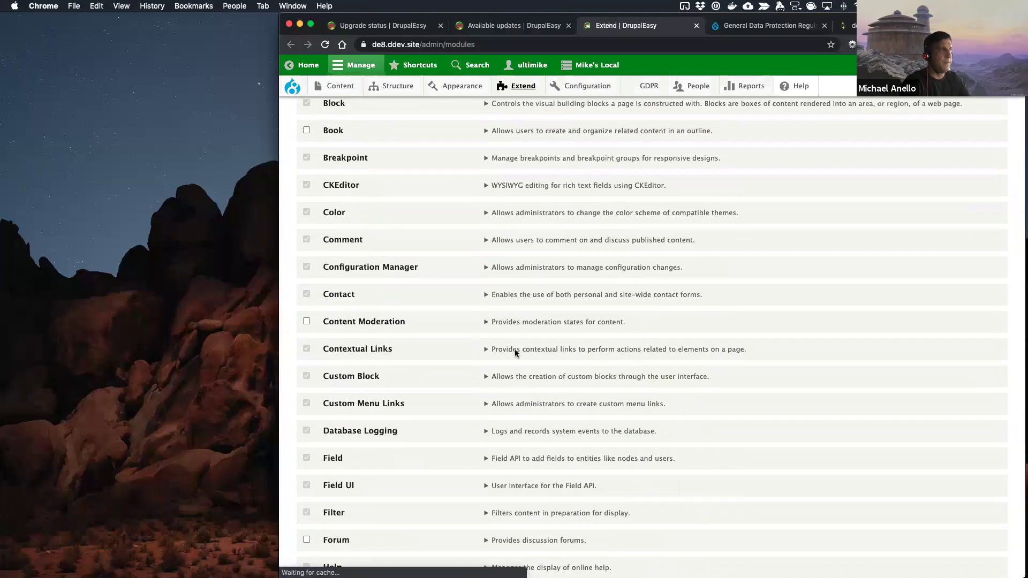
scroll(516, 349, up, 10)
click(369, 363)
text(gd)
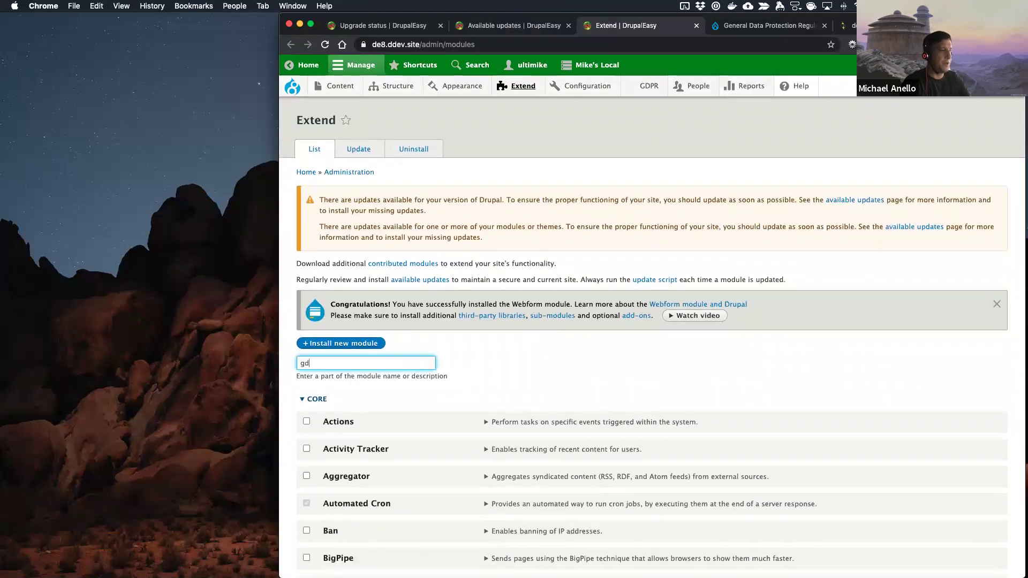
text(pr)
scroll(452, 390, down, 5)
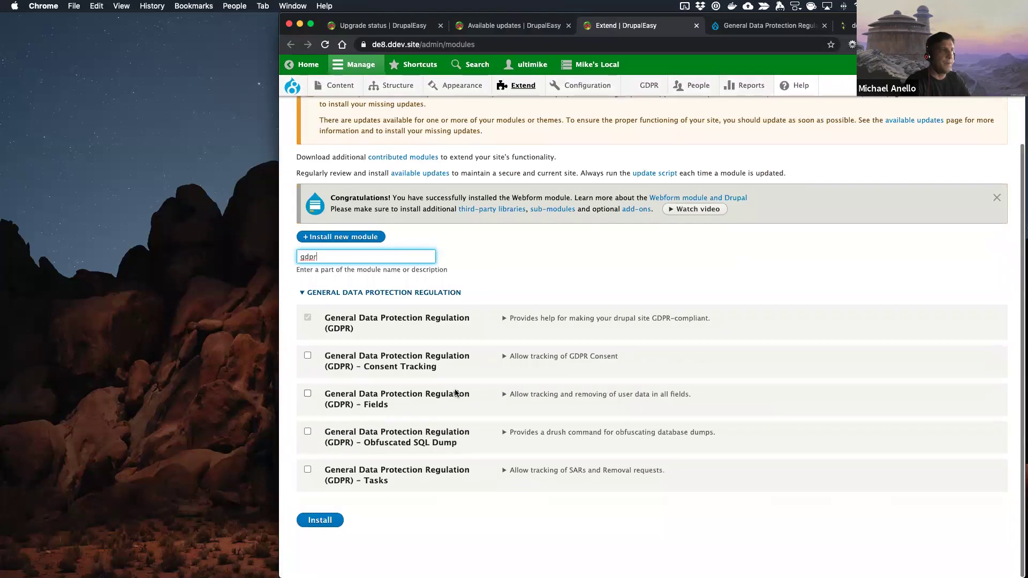
click(508, 320)
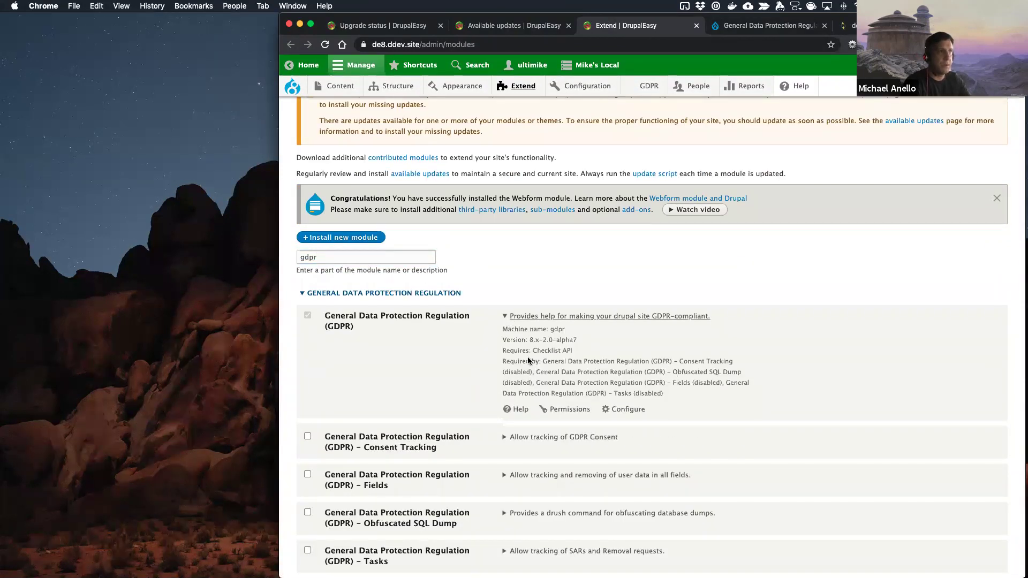
scroll(357, 330, down, 3)
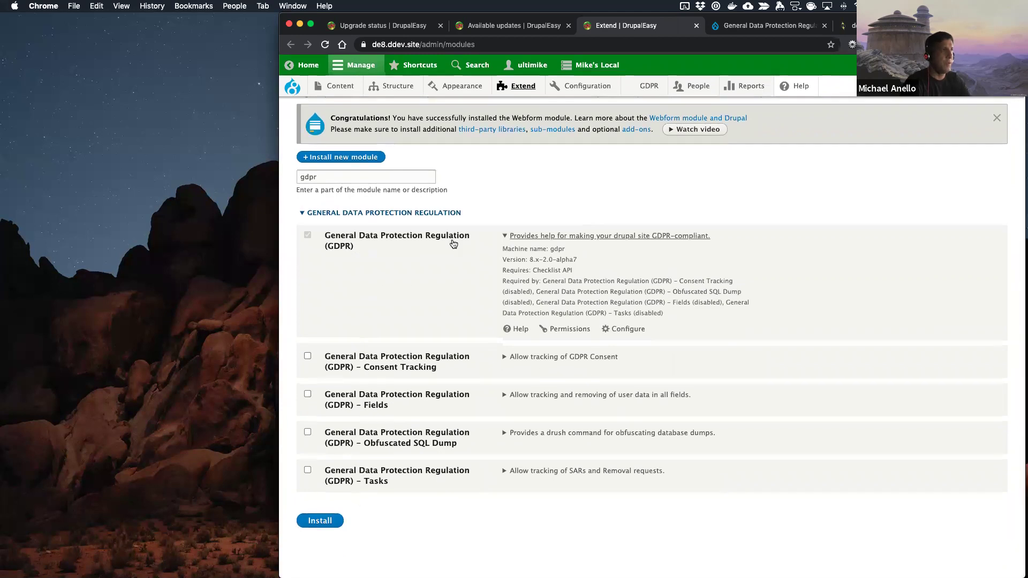
Step: Return to PhpStorm, run the prepared command to uninstall gdpr, and place the cursor back on the notes file's empty last line
key(super+Tab)
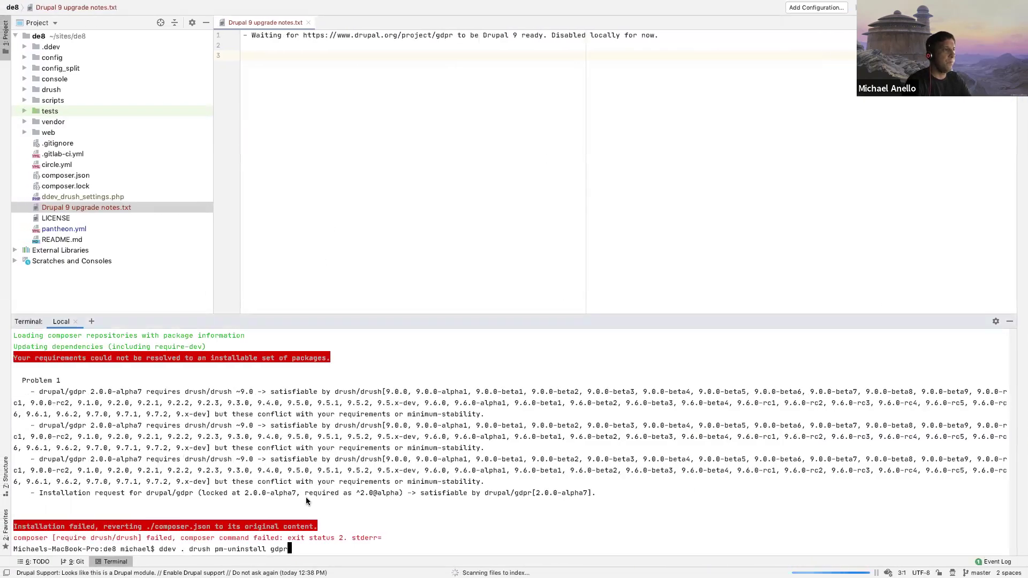
key(Return)
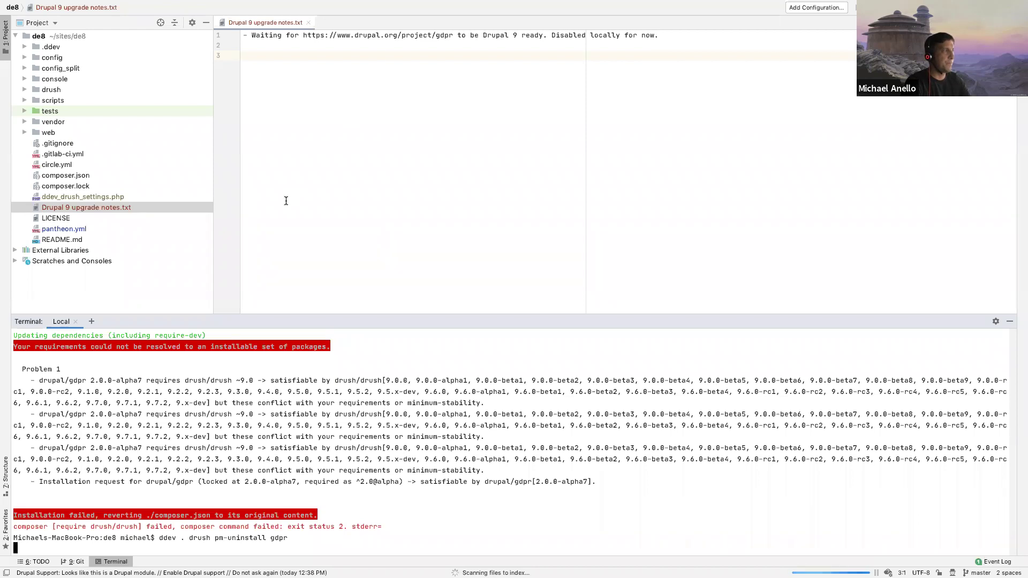
drag(282, 35, 251, 36)
click(311, 36)
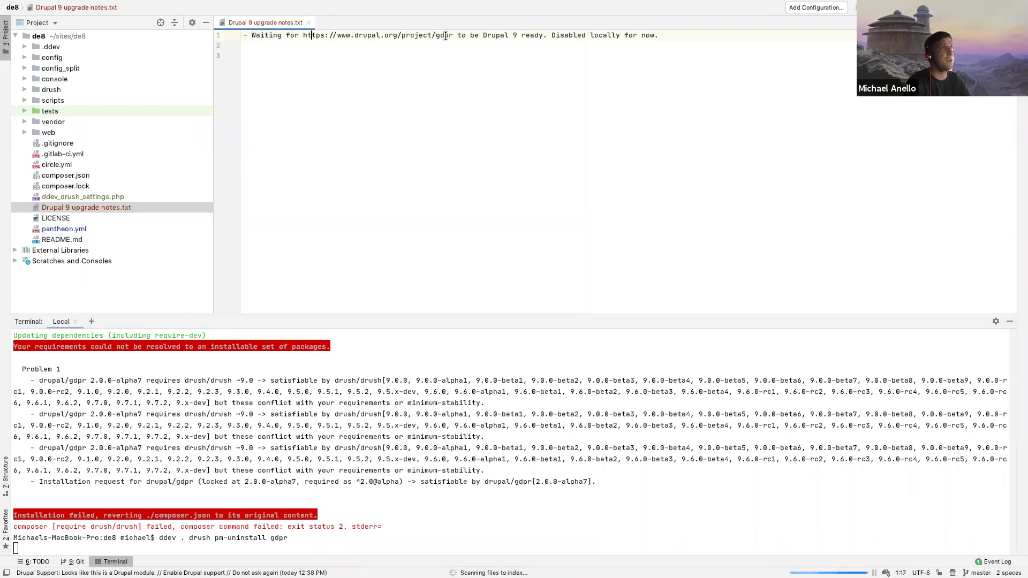
click(284, 146)
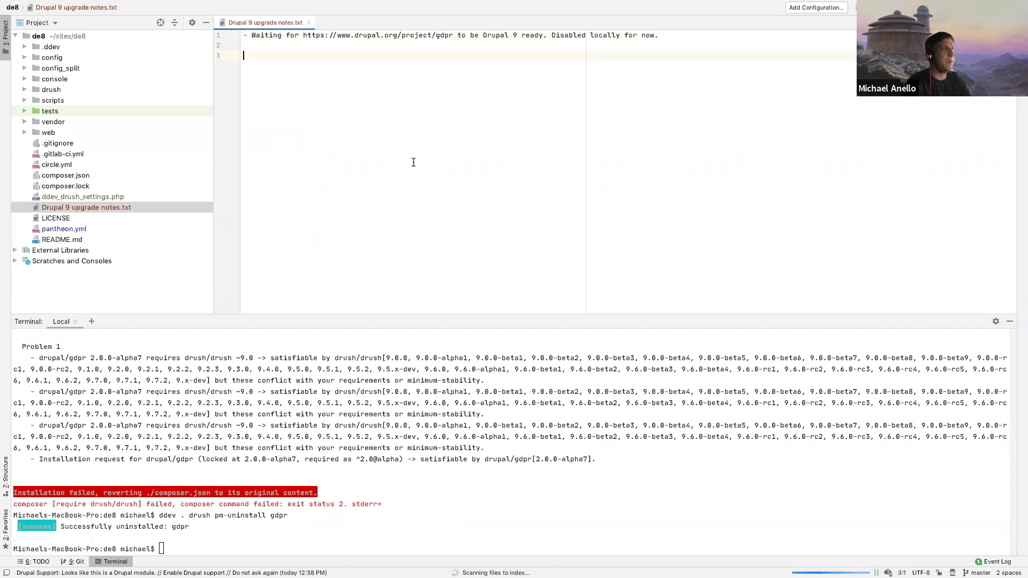
Step: Reload the upgrade status and available updates reports in Chrome and check the upgrade status list for the GDPR module
key(super+Tab)
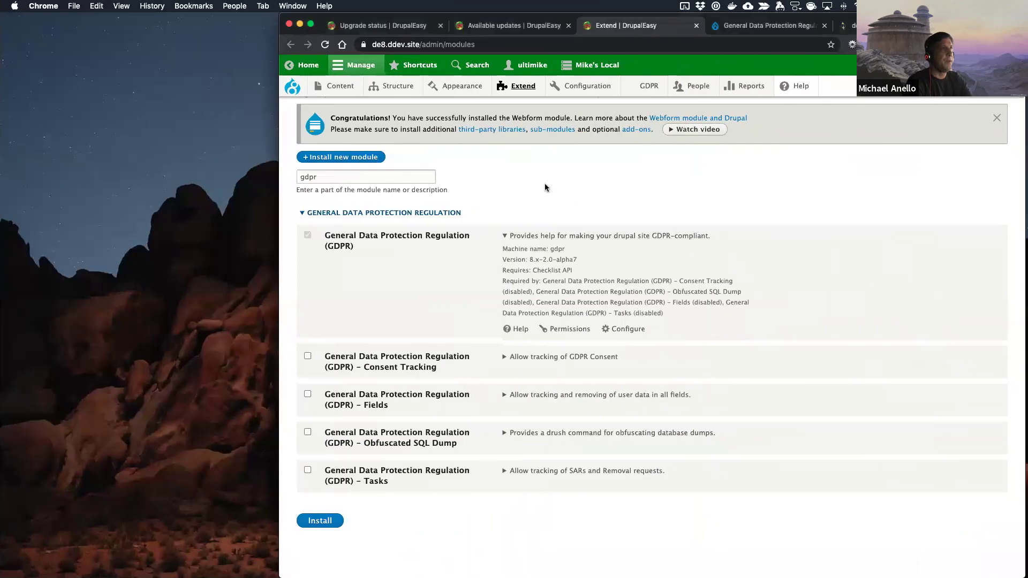
click(512, 24)
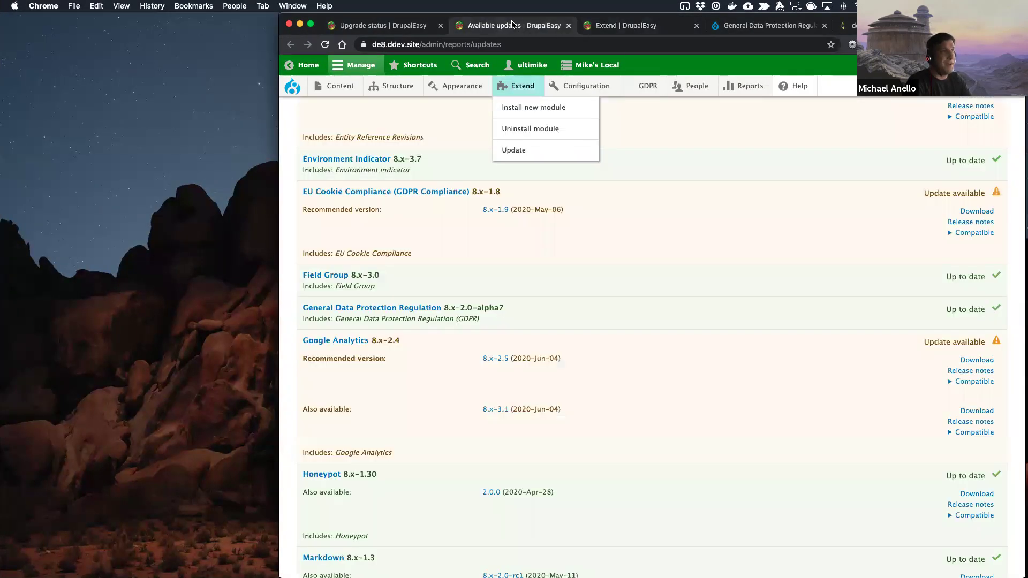
click(394, 27)
key(super+r)
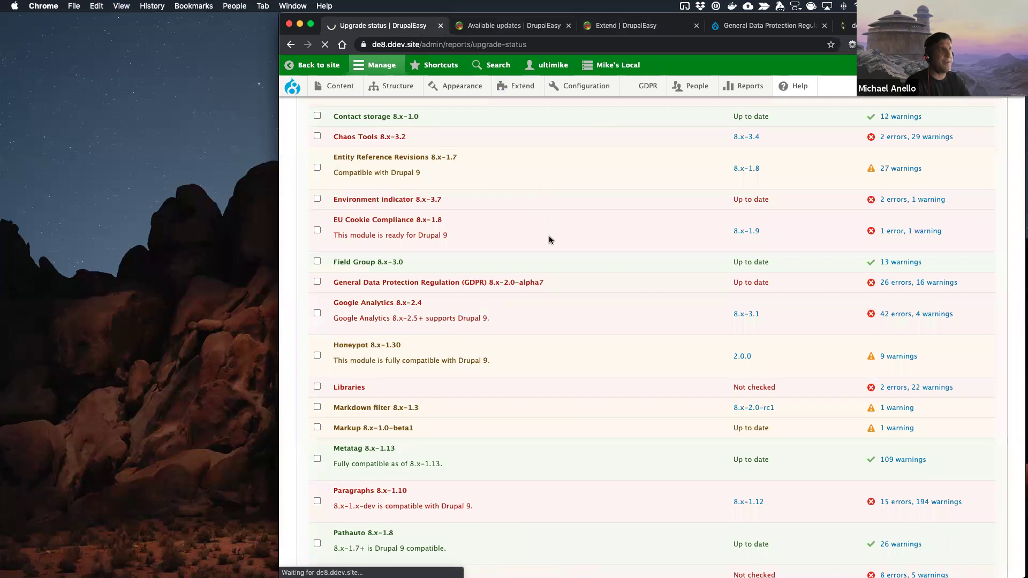
scroll(549, 240, up, 15)
scroll(549, 240, down, 10)
scroll(550, 240, down, 3)
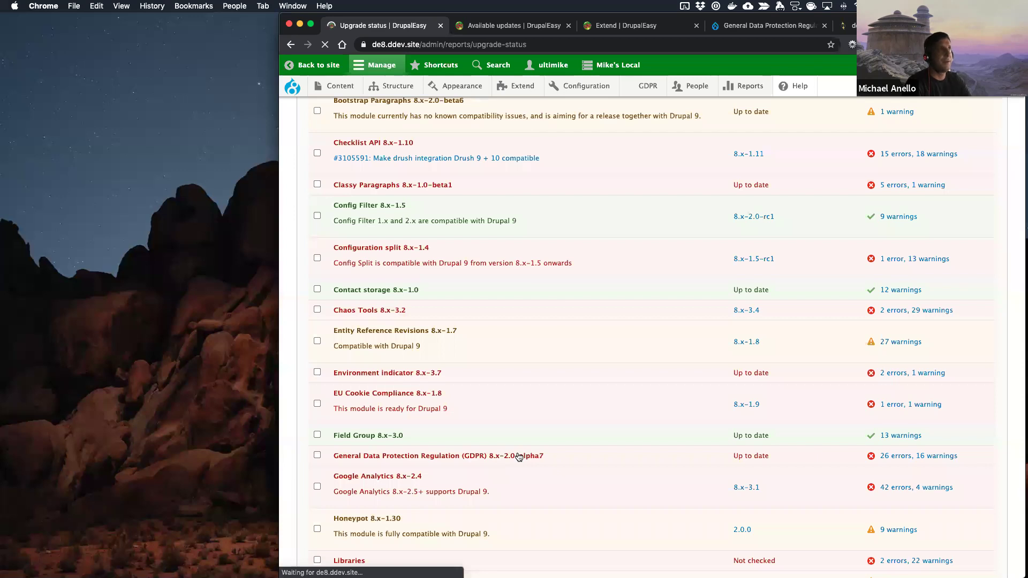
click(495, 25)
key(super+r)
click(402, 33)
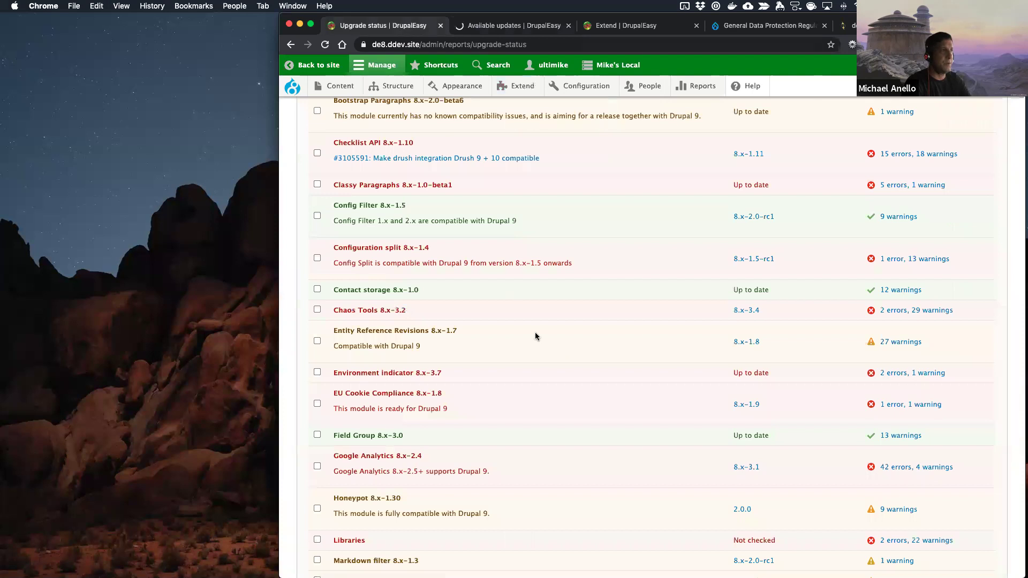
Step: Find the GDPR module among the uninstalled extensions on the upgrade status page and examine its scan errors and warnings
scroll(423, 445, down, 2)
scroll(423, 444, down, 15)
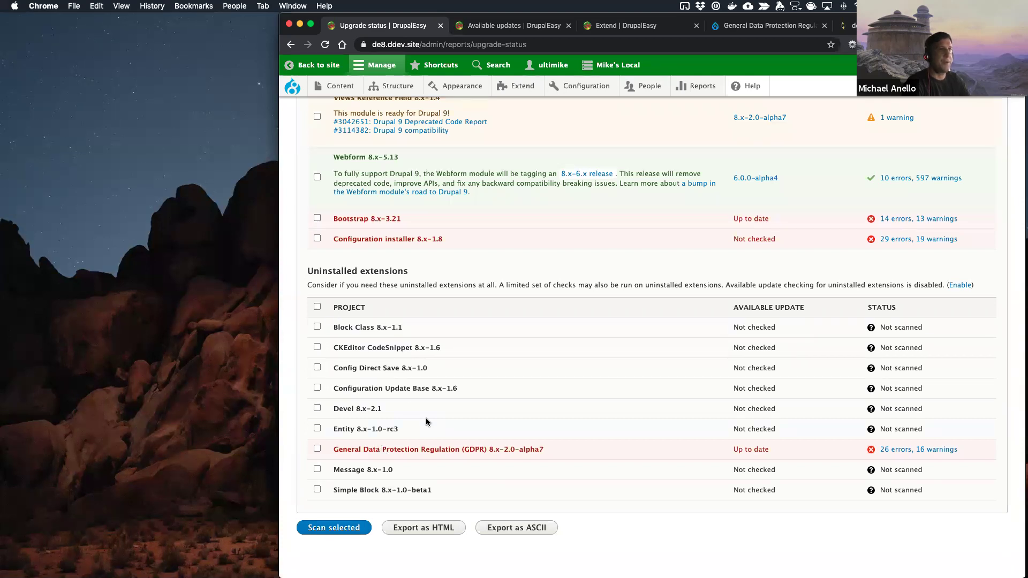
scroll(427, 422, up, 15)
scroll(750, 428, down, 15)
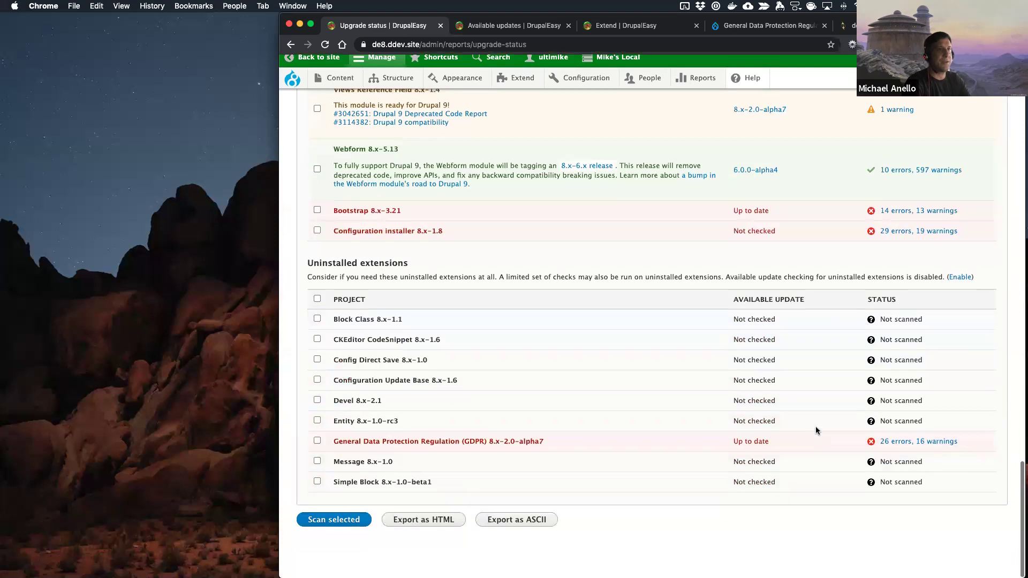
click(896, 451)
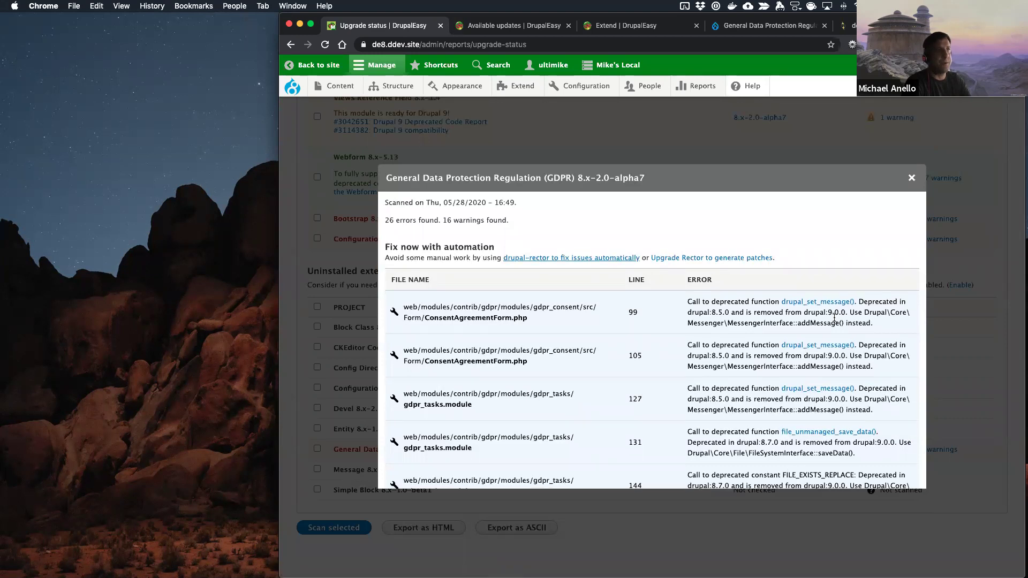
scroll(834, 318, down, 10)
scroll(830, 319, down, 6)
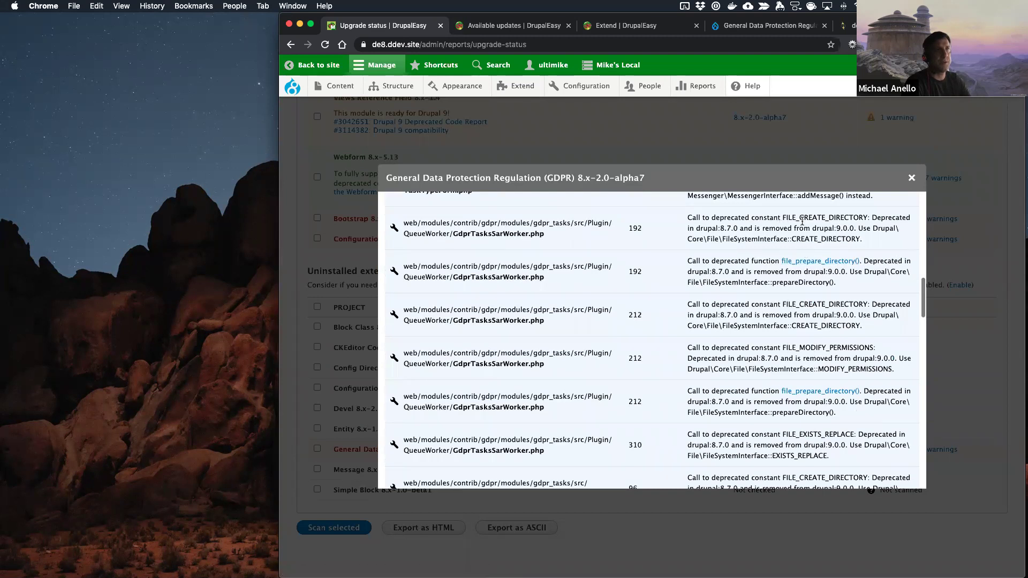
scroll(807, 333, down, 5)
scroll(808, 335, up, 5)
scroll(808, 334, up, 10)
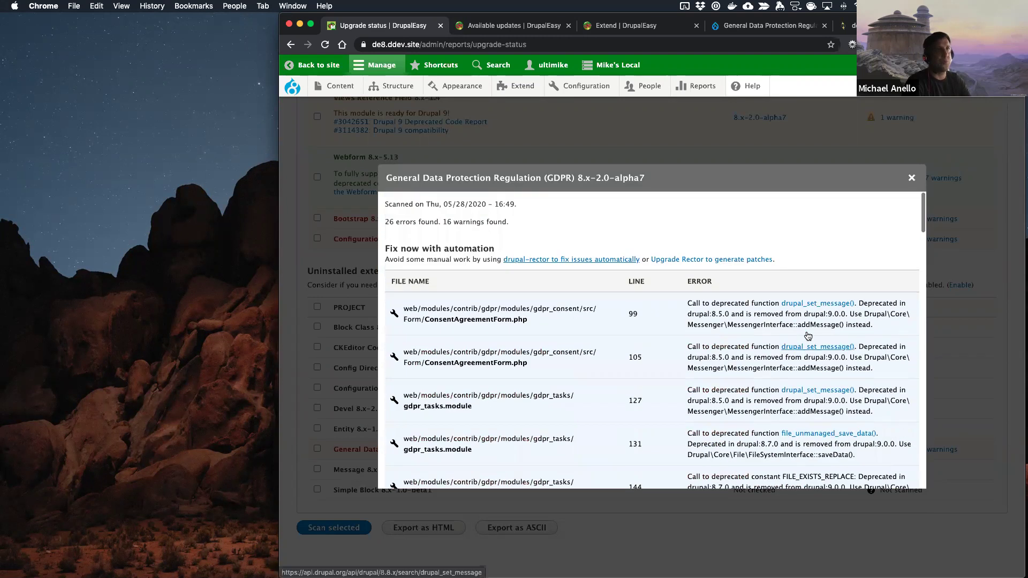
click(911, 178)
scroll(450, 279, up, 15)
scroll(450, 279, up, 10)
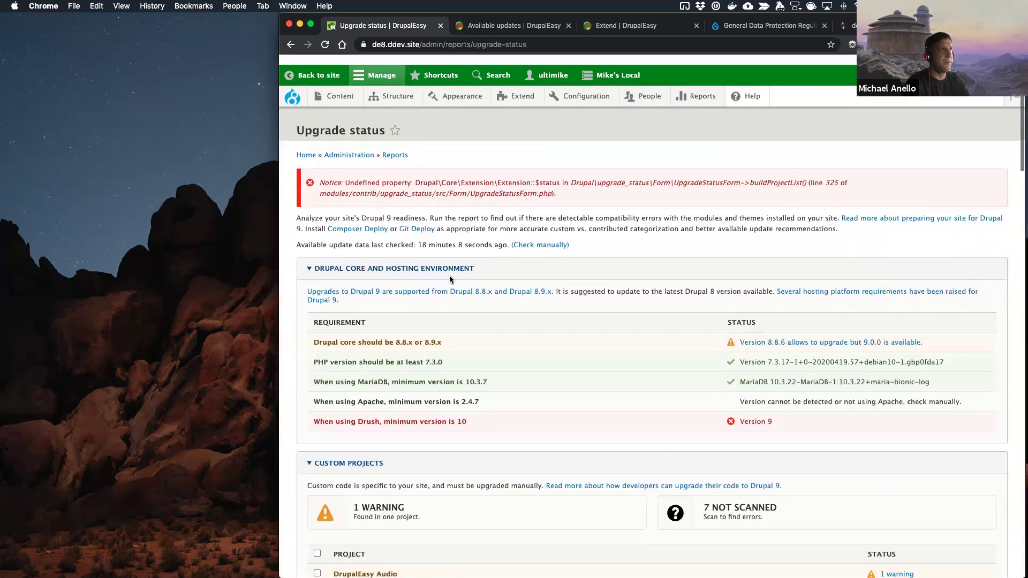
Step: Switch to PhpStorm and extend the notes file's GDPR entry to read "Disabled and removed from codebase locally for now."
key(super+Tab)
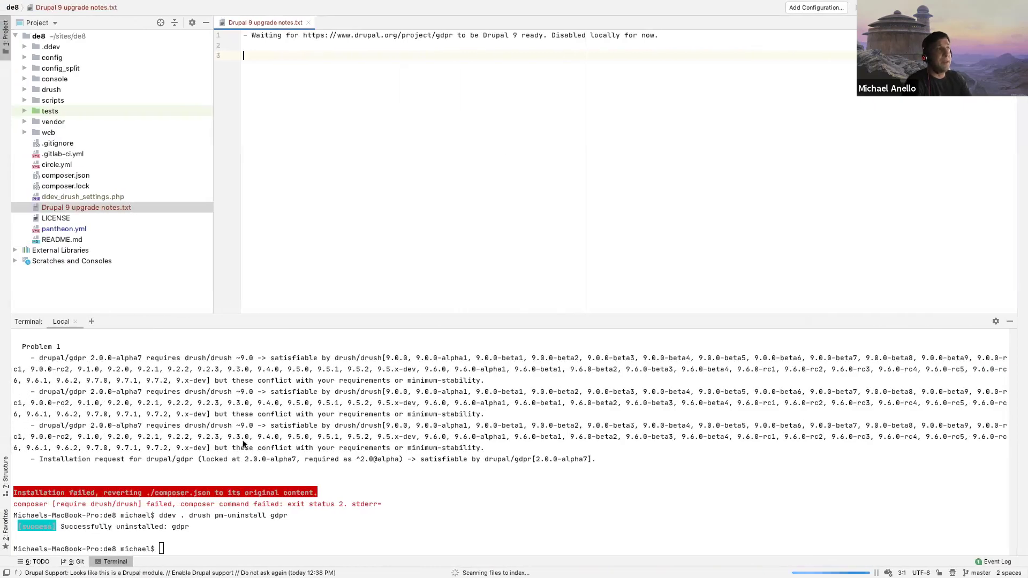
click(426, 464)
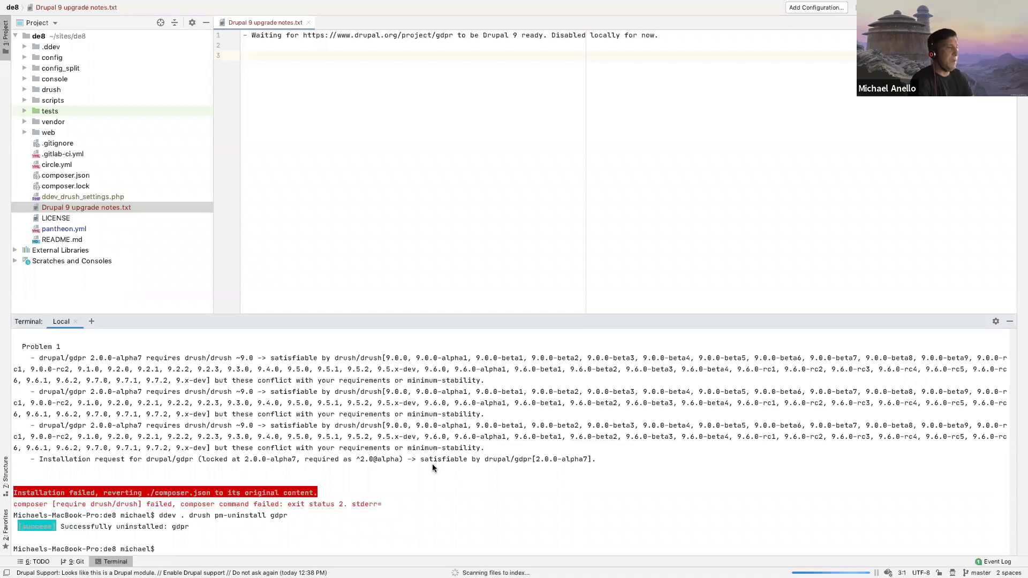
click(589, 35)
text(and removed from codebas)
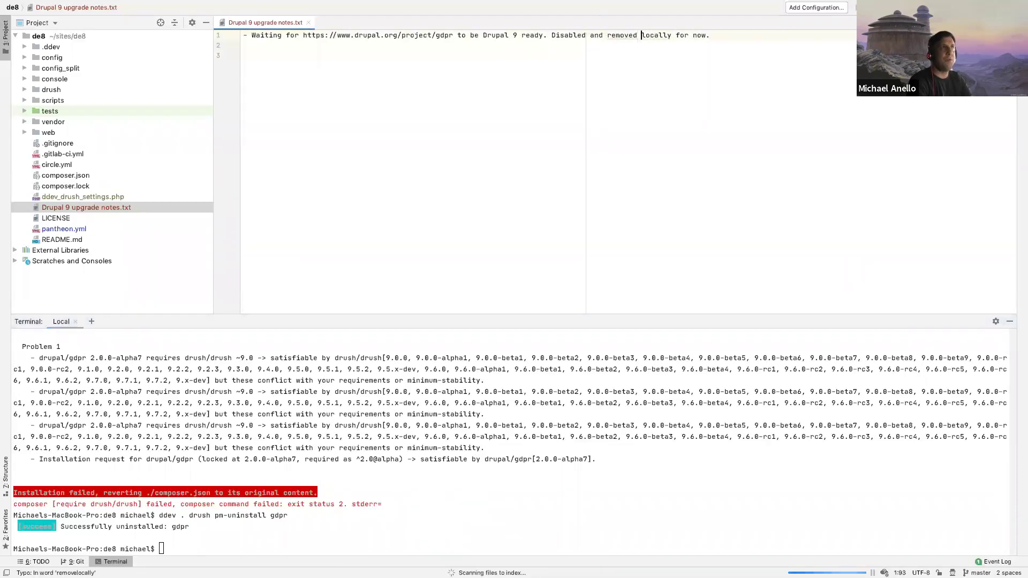
text(e)
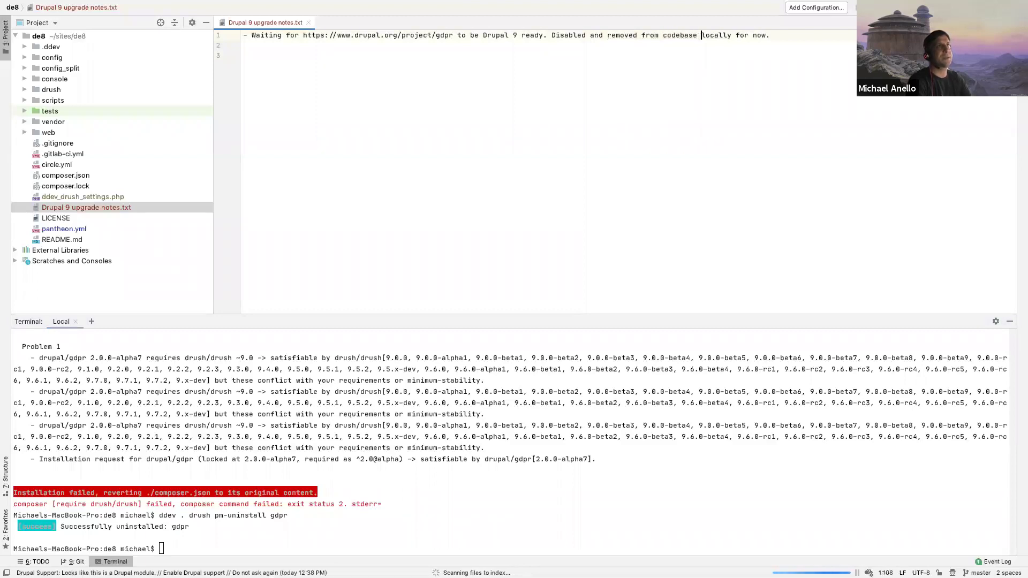
Step: Run git status in the terminal and enlarge the terminal area to read the list of changed and untracked files
click(196, 456)
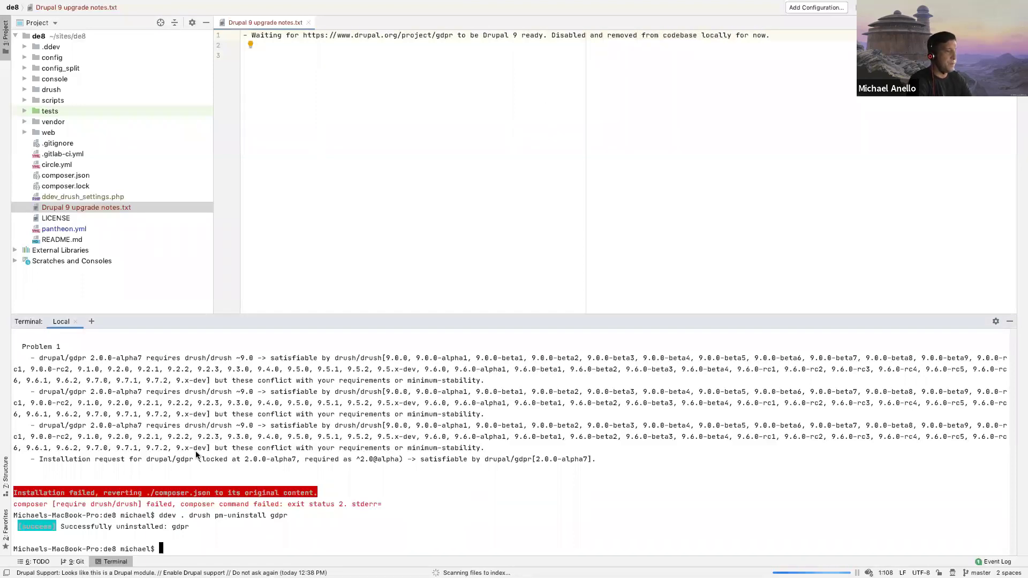
text(git status)
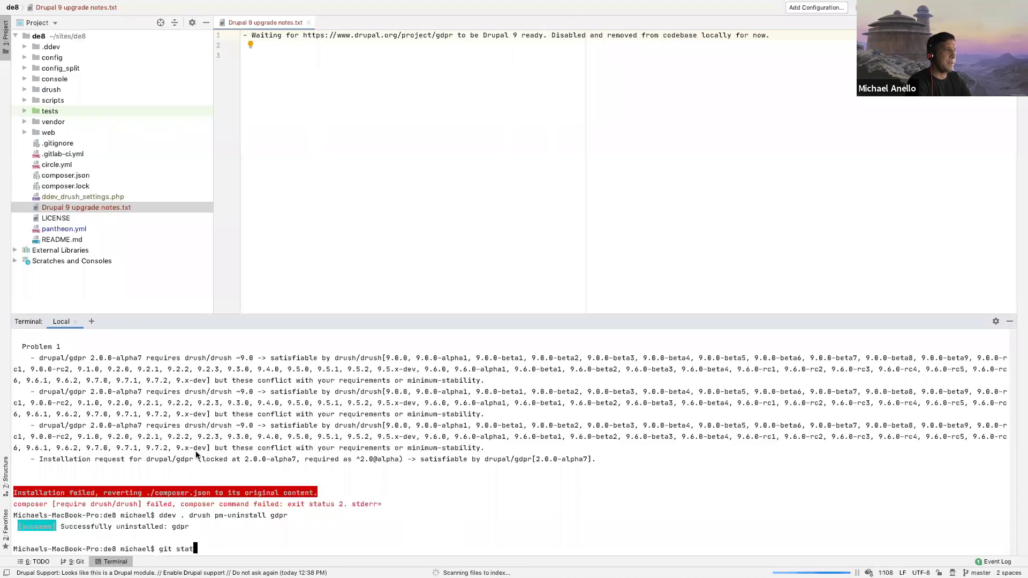
key(Return)
drag(226, 317, 237, 213)
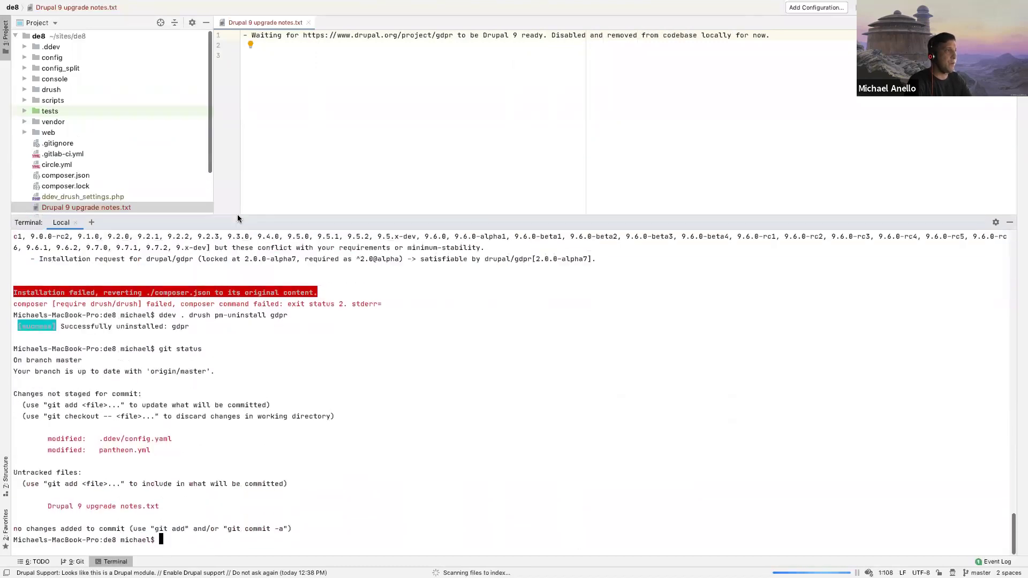
Step: Create and switch to a new git branch named drupal9, and check the repository status on it
text(git )
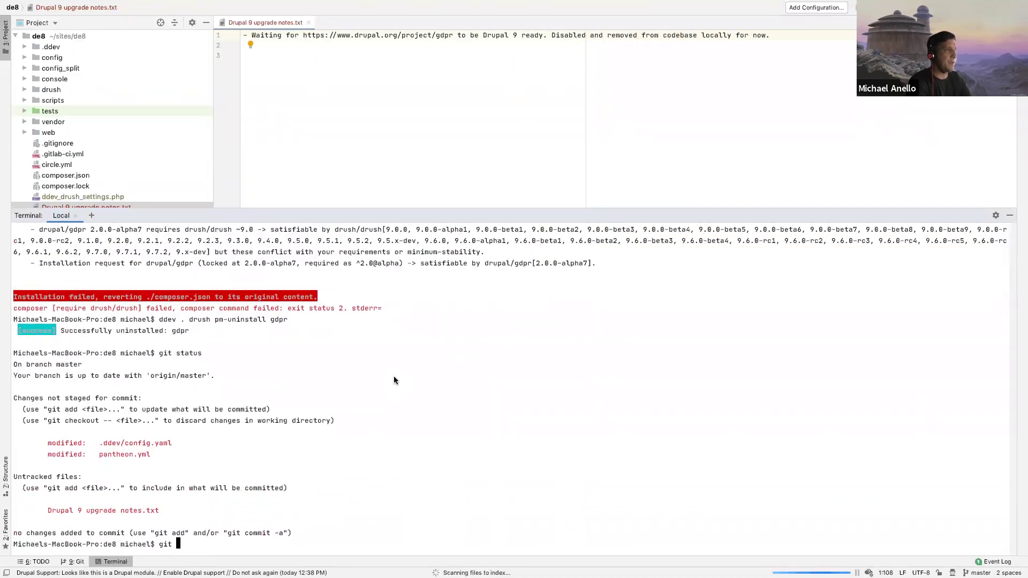
text(branch)
key(BackSpace)
key(BackSpace)
key(BackSpace)
key(BackSpace)
key(BackSpace)
key(BackSpace)
text(checkout -b drupal9)
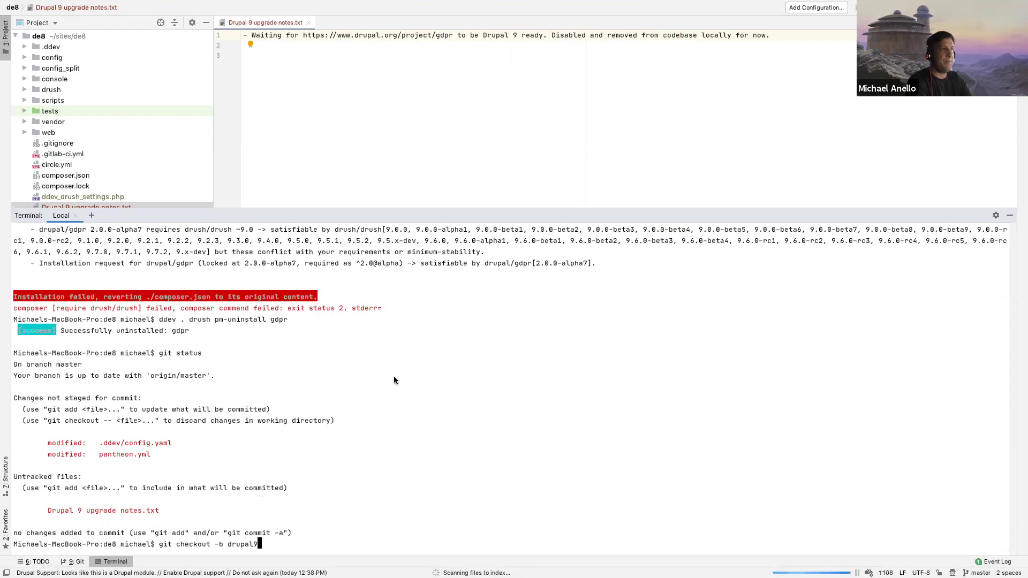
key(Return)
text(git status)
key(Return)
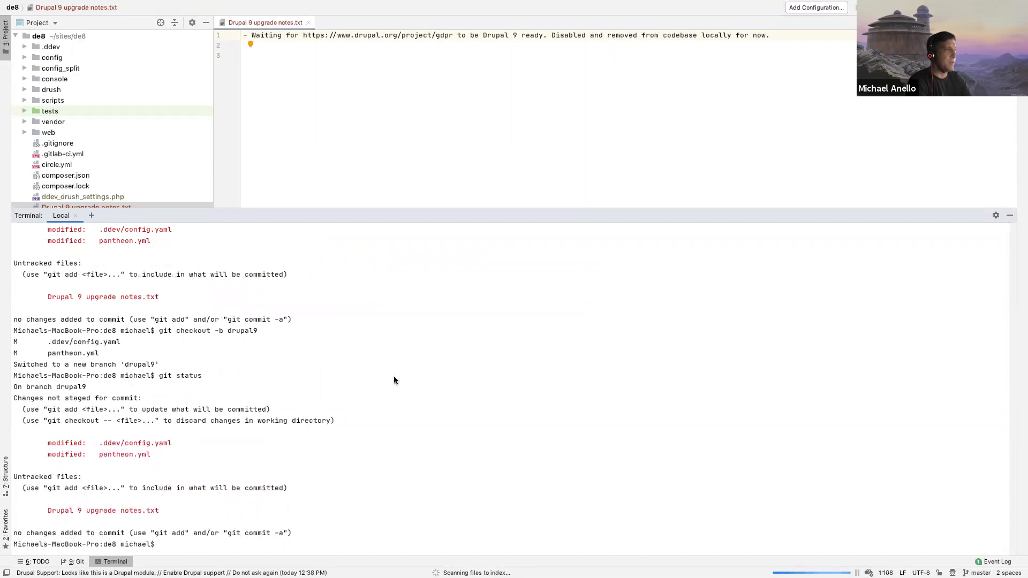
Step: Stage .ddev/ and pantheon.yml and commit them with the message 'Updated PHP to 7.3 and local MariaDB version.'
text(git add .ddev/ pantheon.yml)
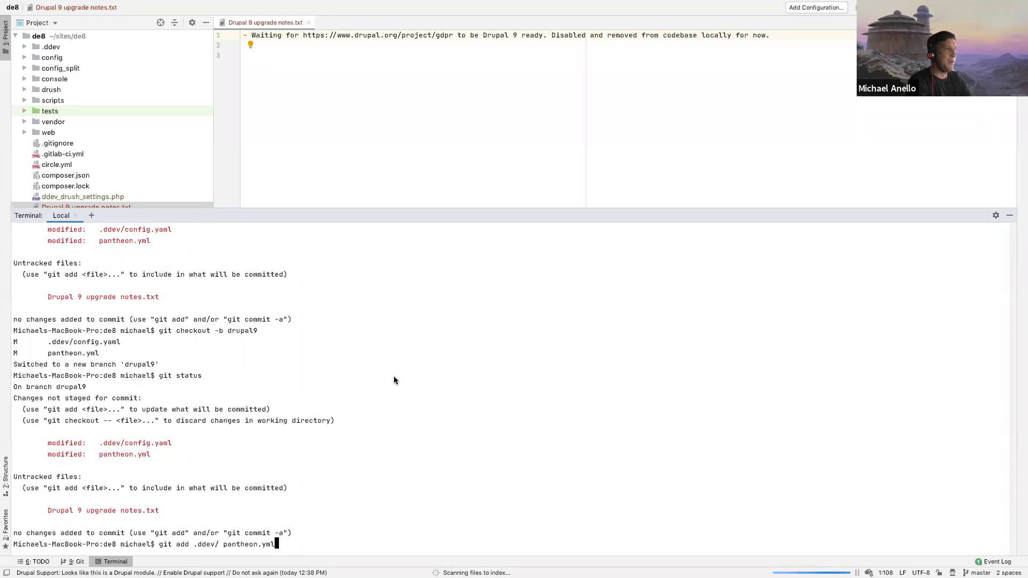
key(Return)
text(git commit -m 'Updated PHP )
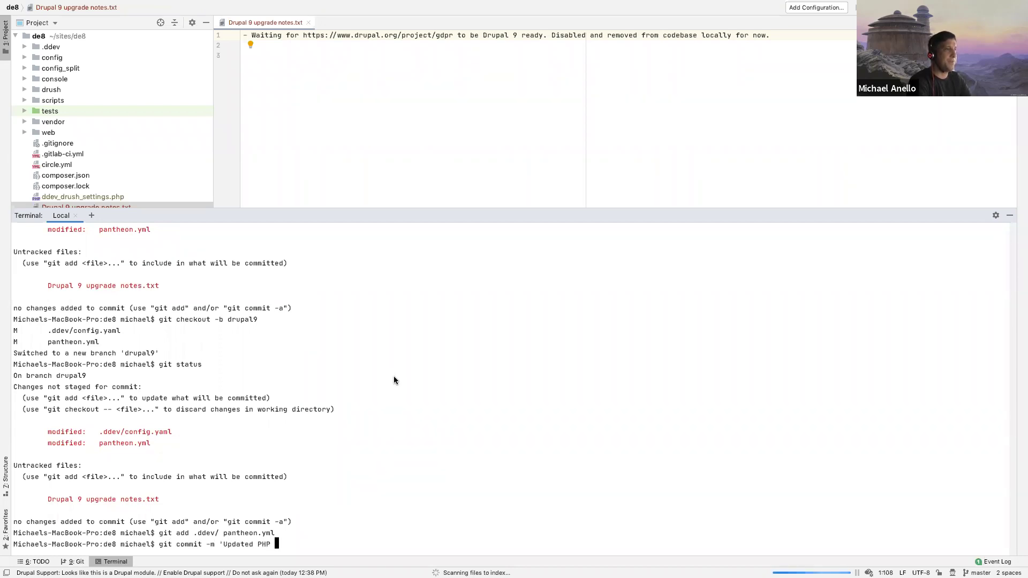
text(to 7.3 and )
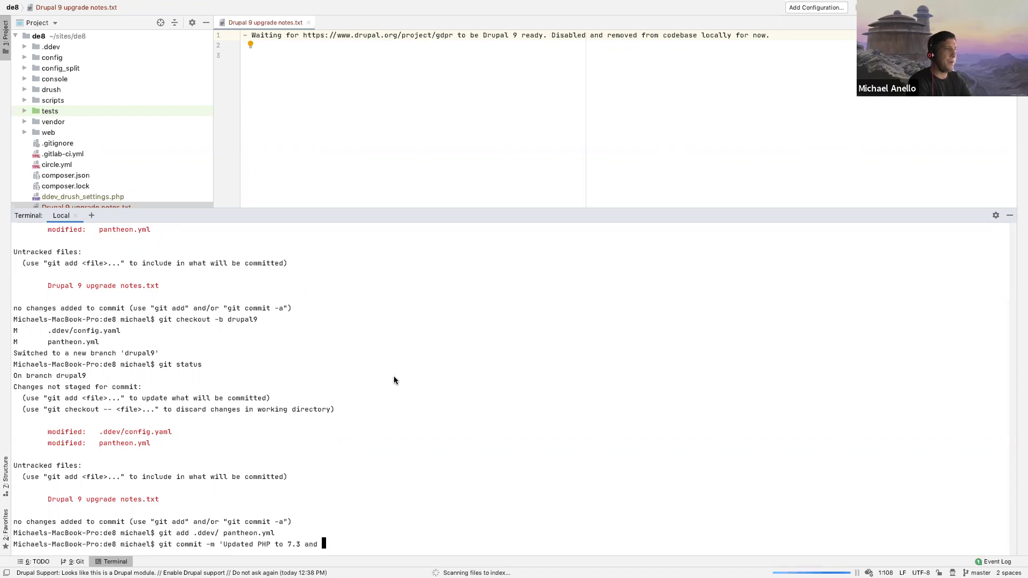
text(local Mar)
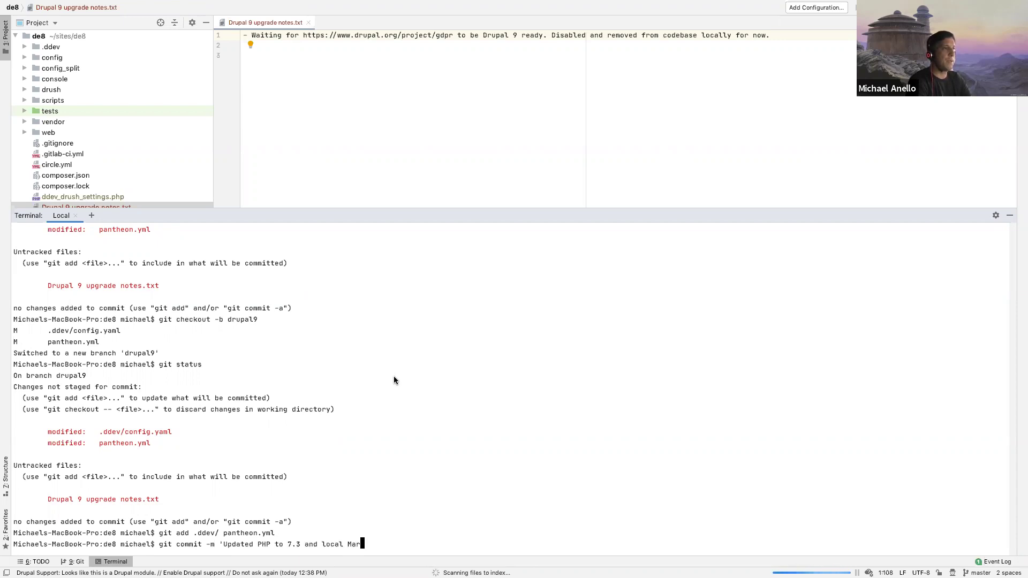
text(ia DB version.)
key(Return)
Step: Run git status to check which files remain uncommitted on the drupal9 branch
text(git status)
key(Return)
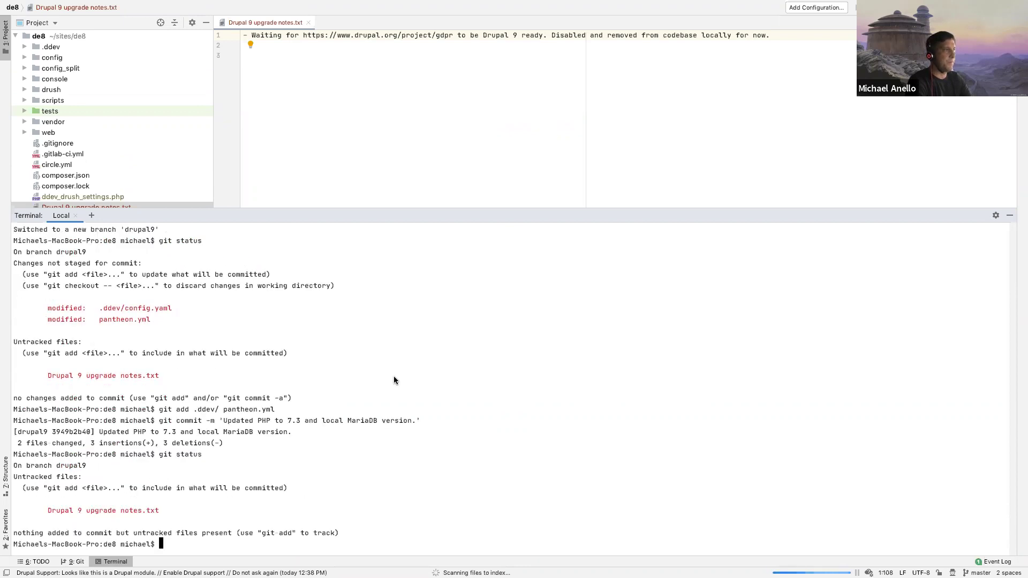
drag(56, 467, 53, 477)
drag(73, 510, 128, 510)
click(239, 402)
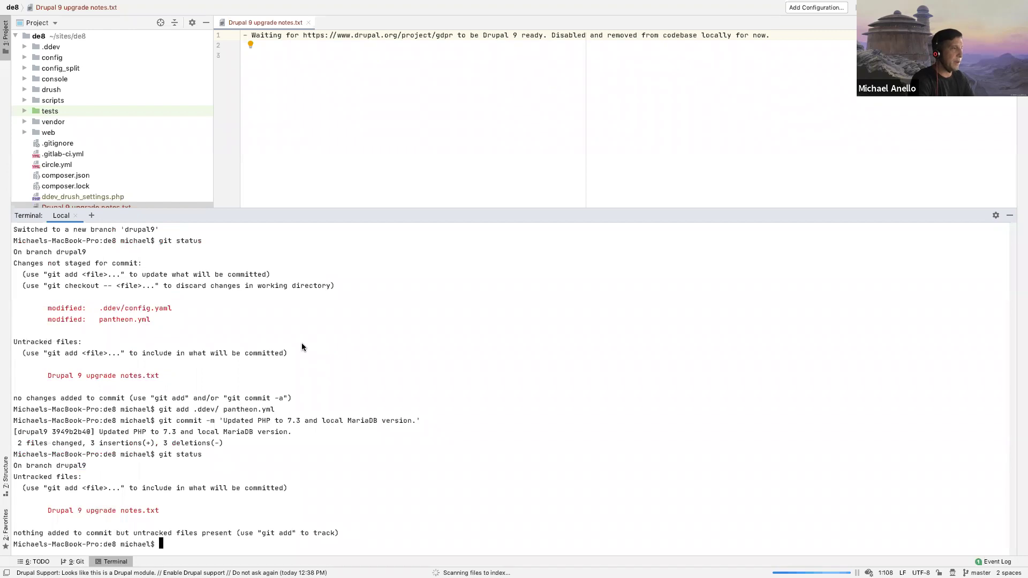
Step: Try to remove drupal/gdpr from the codebase with ddev composer remove and the --with-dependencies option
text(ddev composer re)
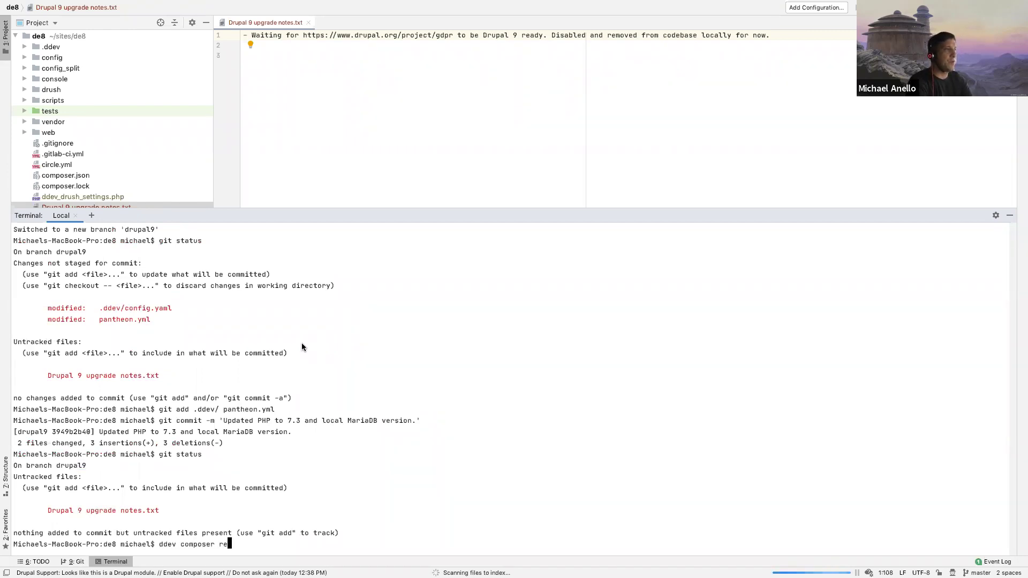
text(move drupal/gdpr)
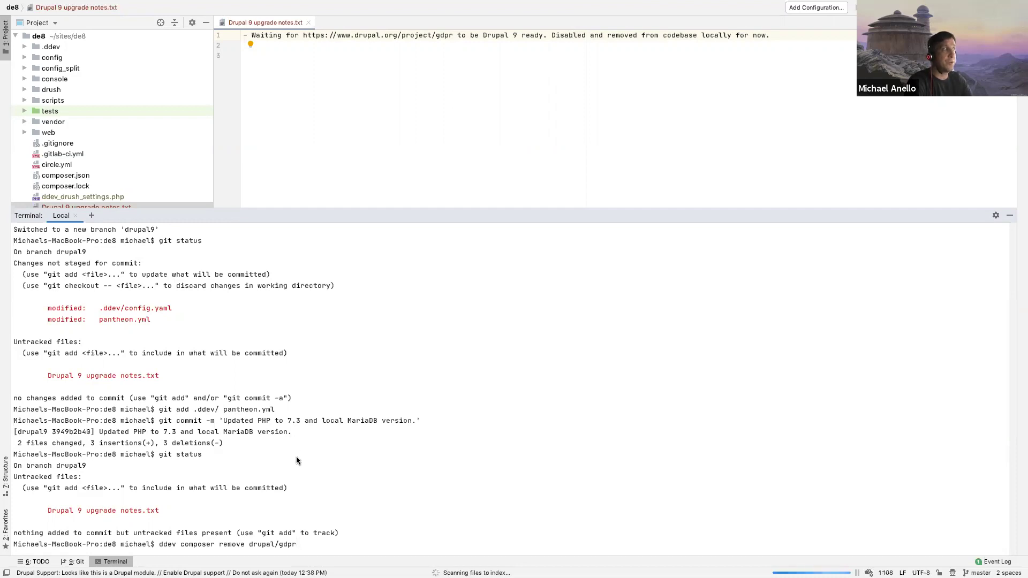
text(--w)
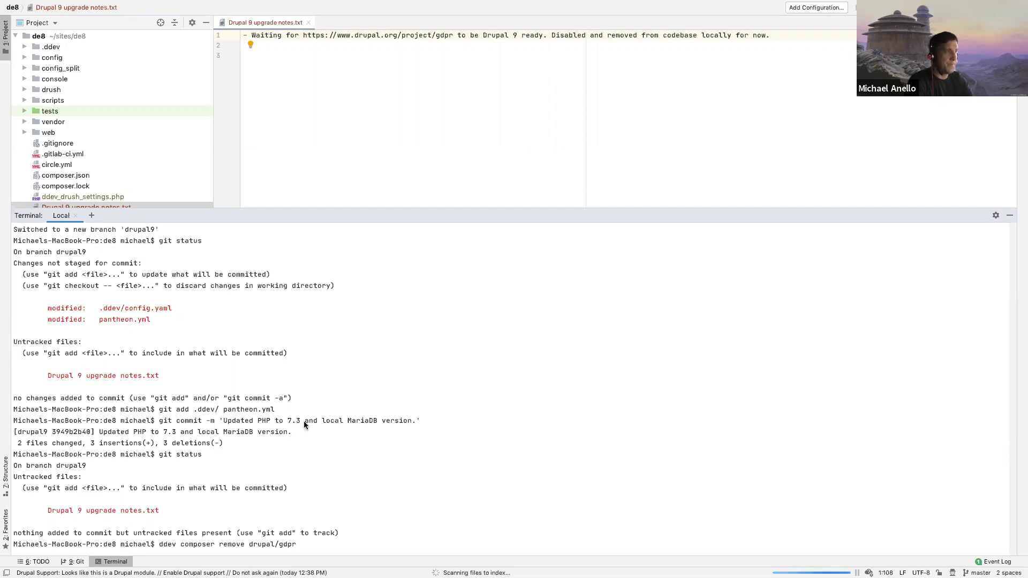
text(ith)
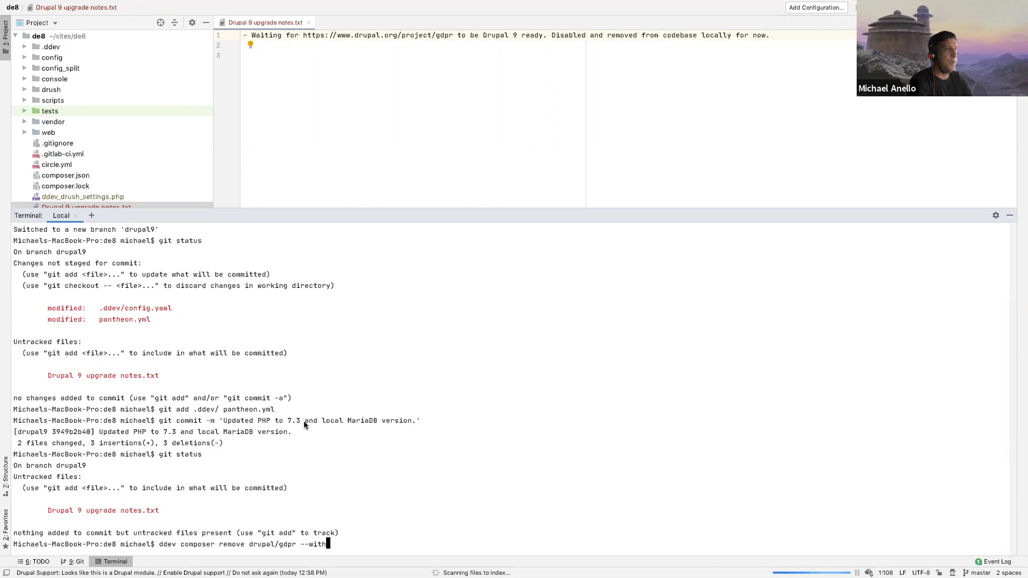
text(-dependencies)
key(Return)
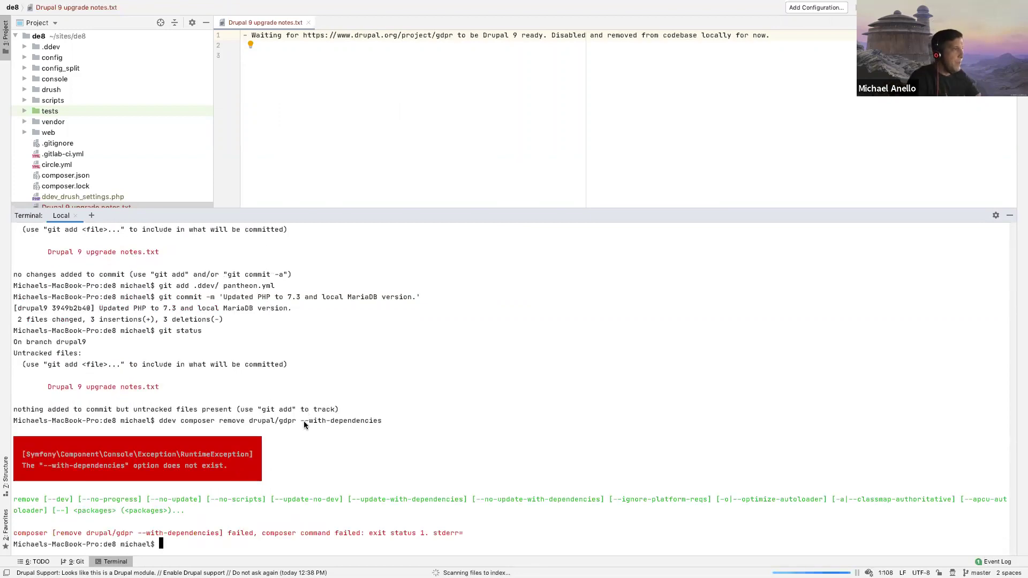
Step: Recall the ddev composer remove drupal/gdpr command and strip its --with-dependencies option
key(Up)
key(Up)
key(Down)
key(Left)
key(BackSpace)
key(BackSpace)
key(BackSpace)
key(BackSpace)
key(BackSpace)
key(BackSpace)
key(BackSpace)
key(BackSpace)
key(BackSpace)
key(BackSpace)
key(BackSpace)
key(BackSpace)
key(BackSpace)
key(BackSpace)
key(BackSpace)
key(BackSpace)
key(BackSpace)
key(BackSpace)
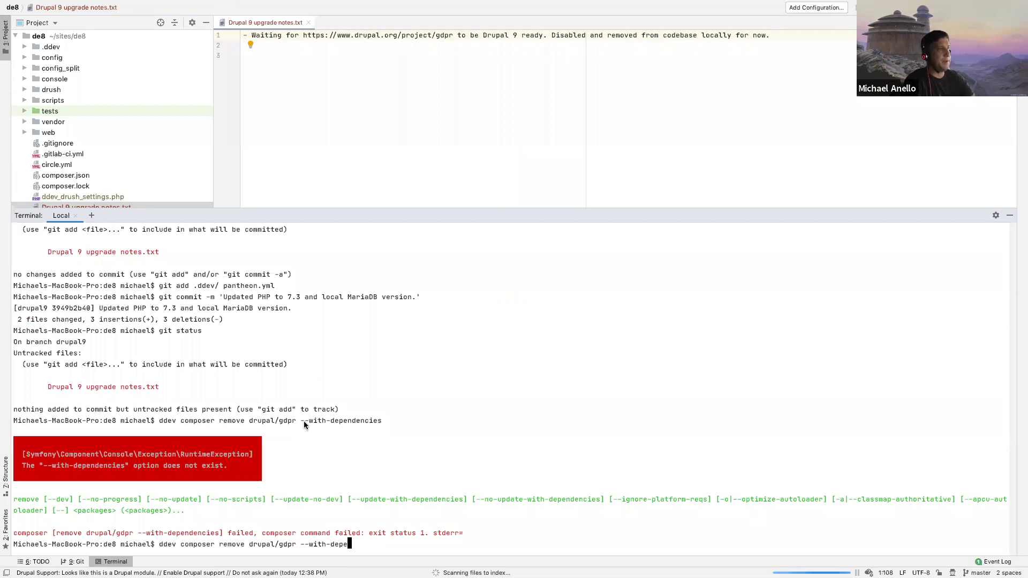
Step: Run ddev composer remove drupal/gdpr in the terminal and check the Drush requirement in Chrome's Upgrade status report during the removal
key(Return)
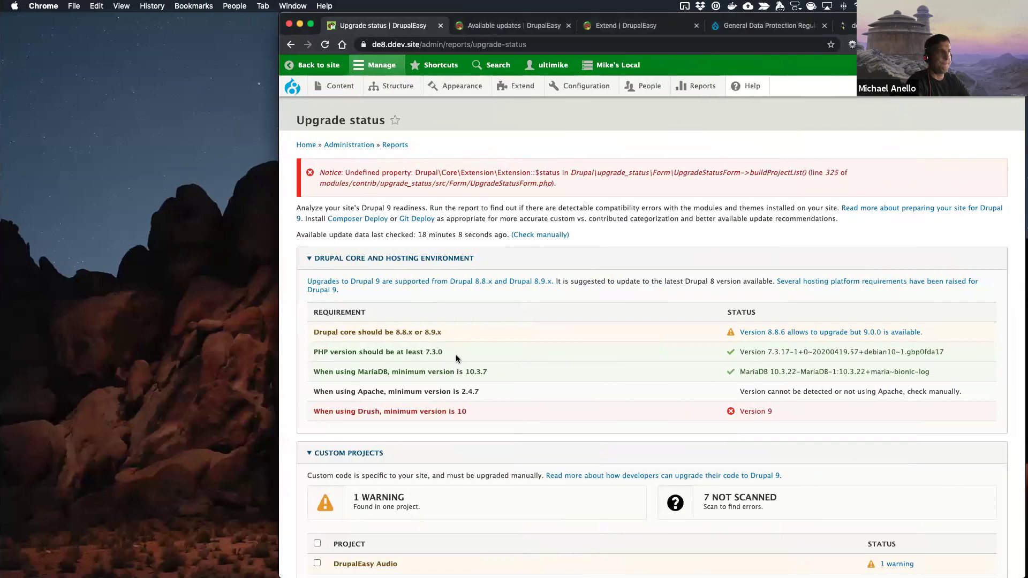
scroll(455, 354, down, 5)
scroll(455, 354, up, 5)
scroll(457, 358, down, 2)
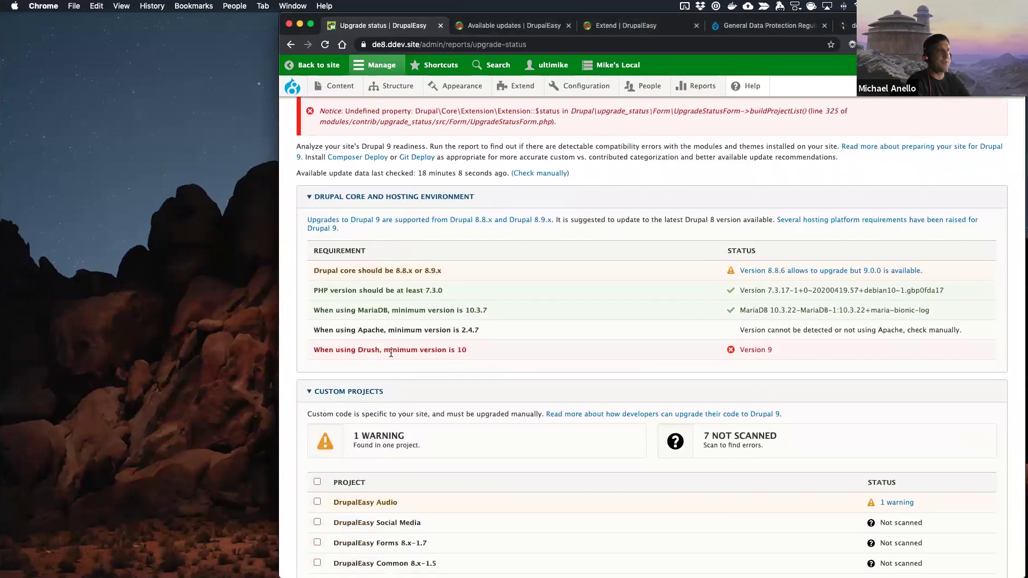
drag(390, 350, 492, 355)
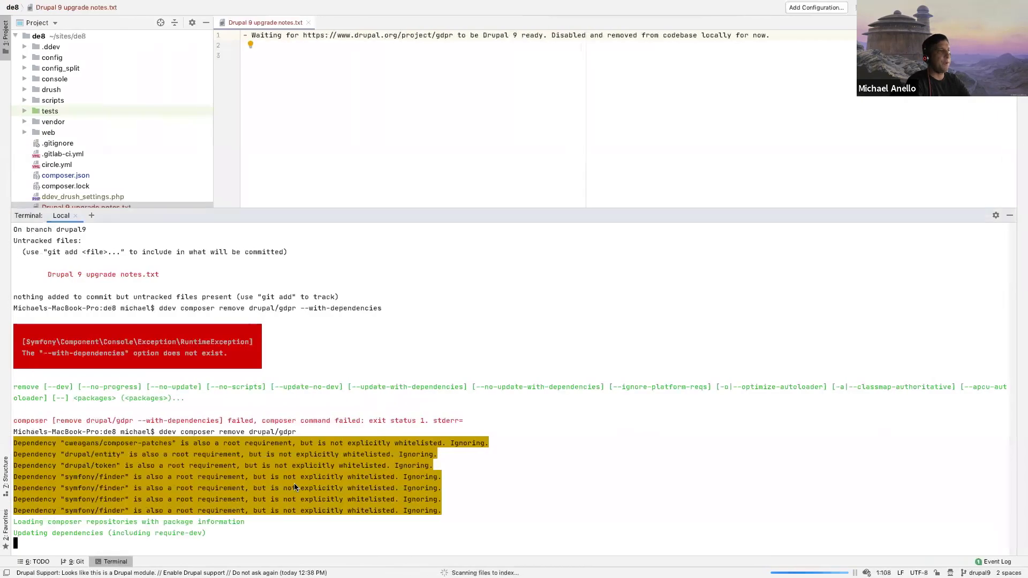
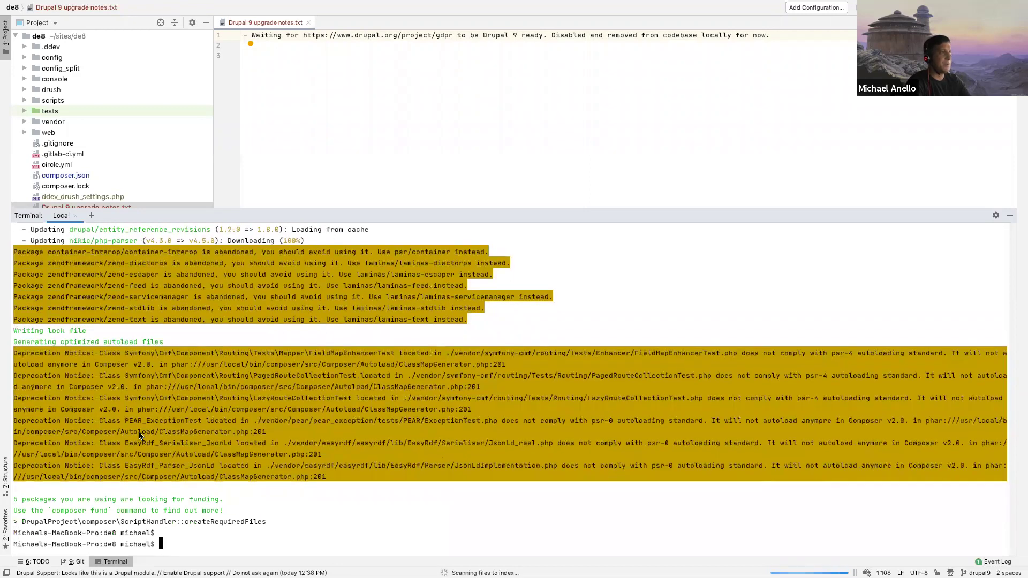
key(Return)
key(Return)
key(Return)
Step: Switch to Chrome, reload the Upgrade status report and flush all of the site's caches
key(ctrl+Right)
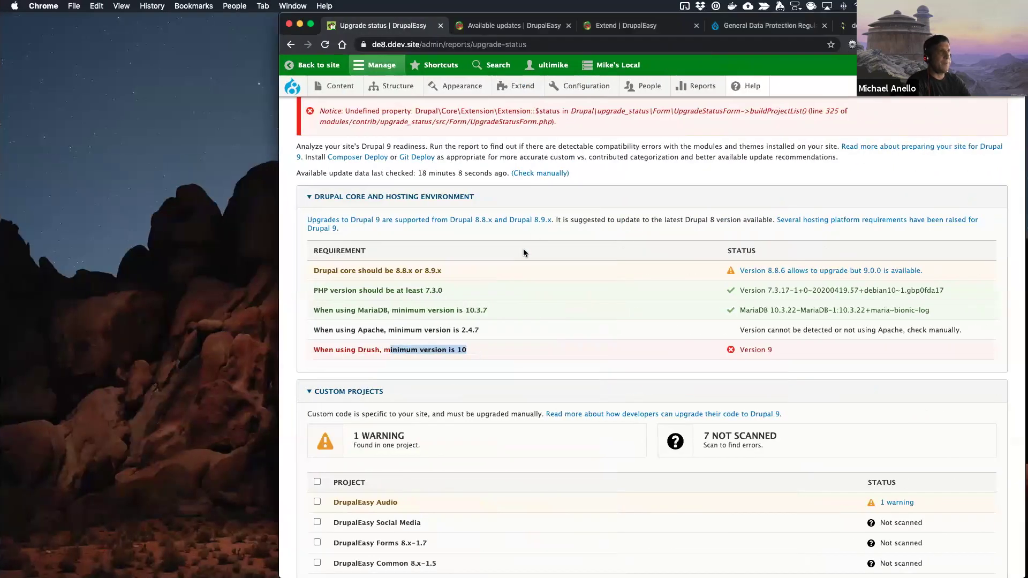
click(628, 169)
key(super+r)
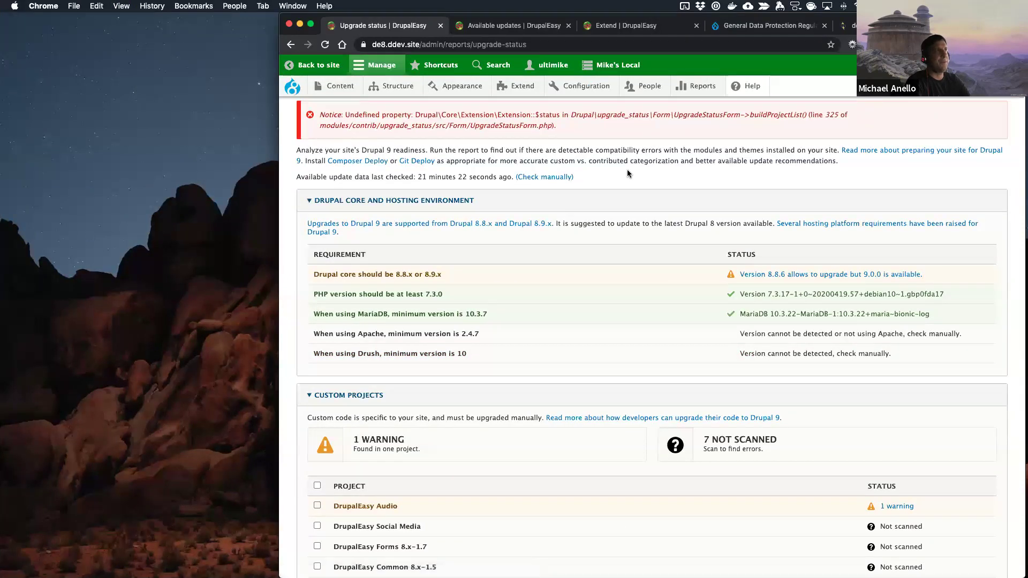
mouse_move(288, 94)
click(295, 131)
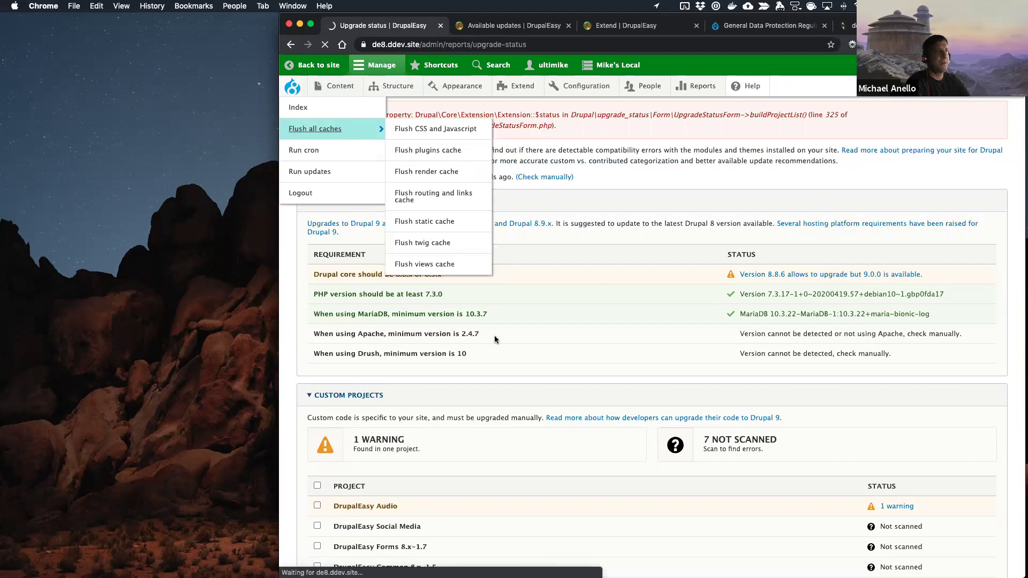
scroll(493, 376, down, 20)
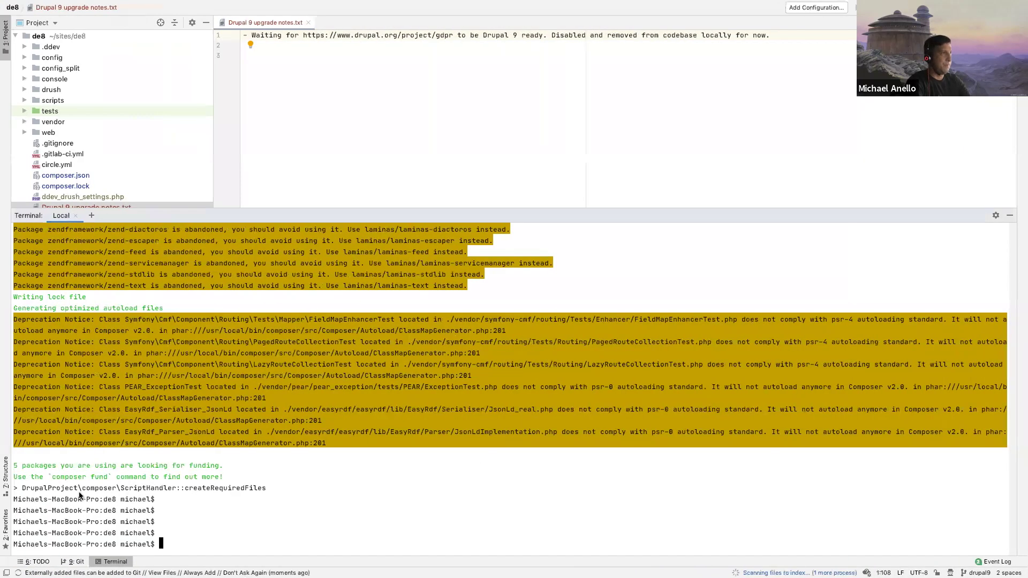
Step: Switch to PhpStorm's terminal, run git status and examine the changed files under vendor and web/modules/contrib
text(git status)
key(Return)
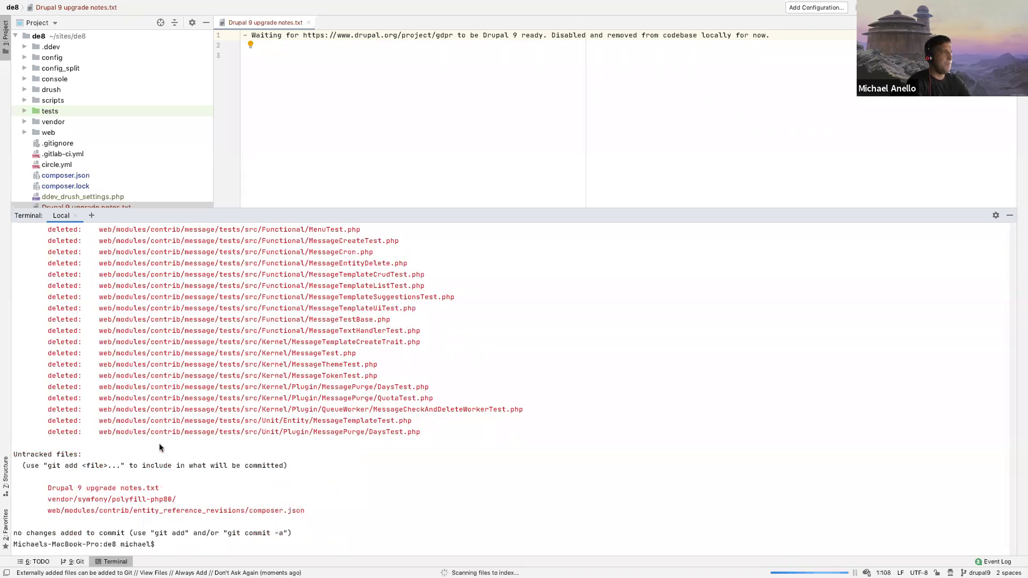
scroll(207, 354, up, 15)
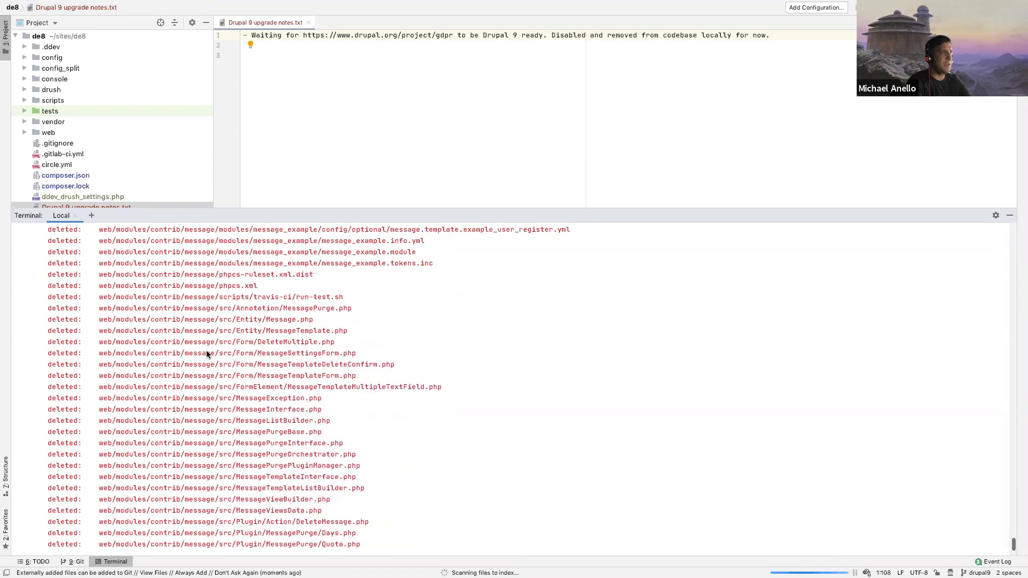
scroll(207, 354, up, 15)
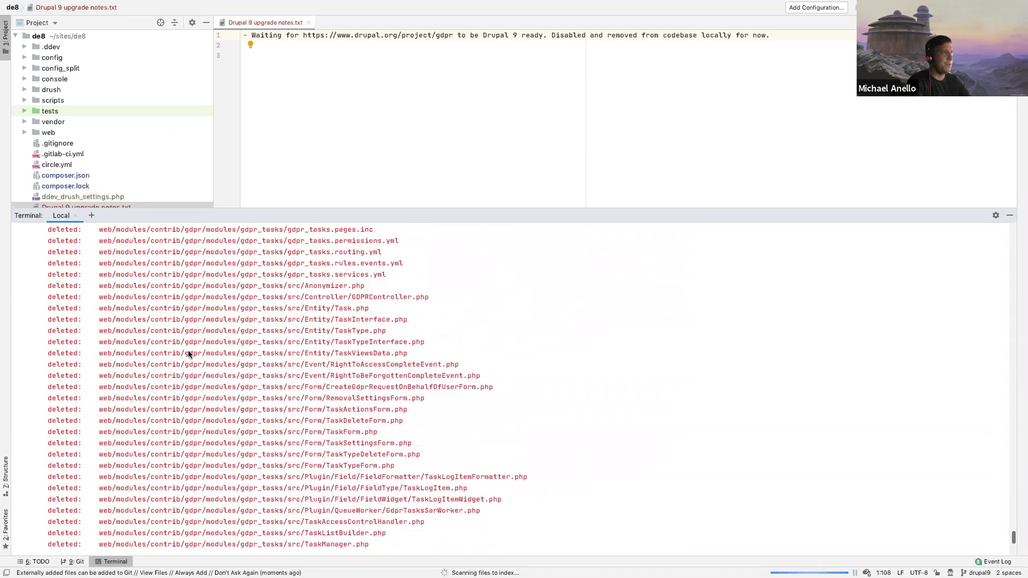
scroll(188, 354, up, 8)
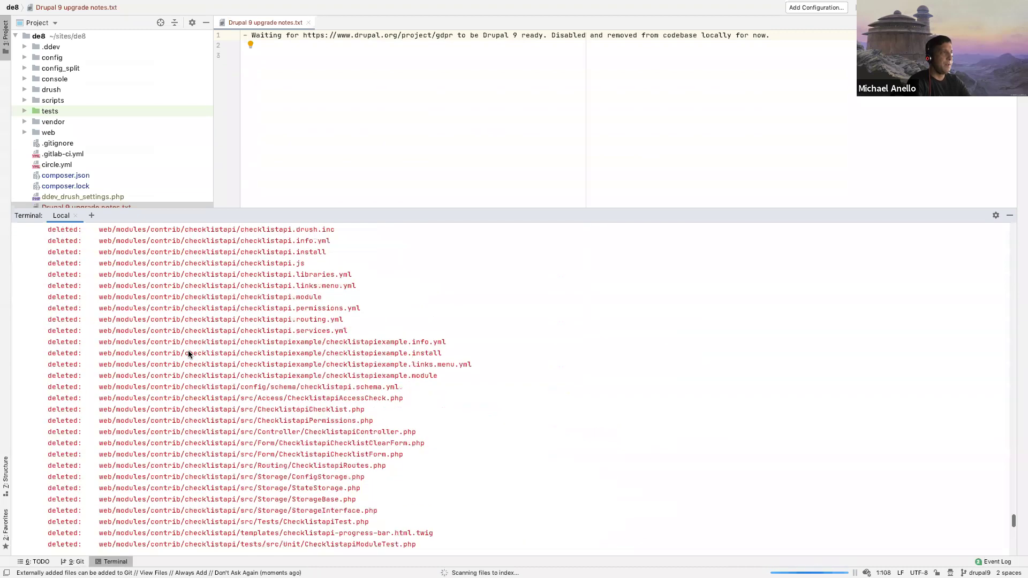
scroll(213, 396, down, 20)
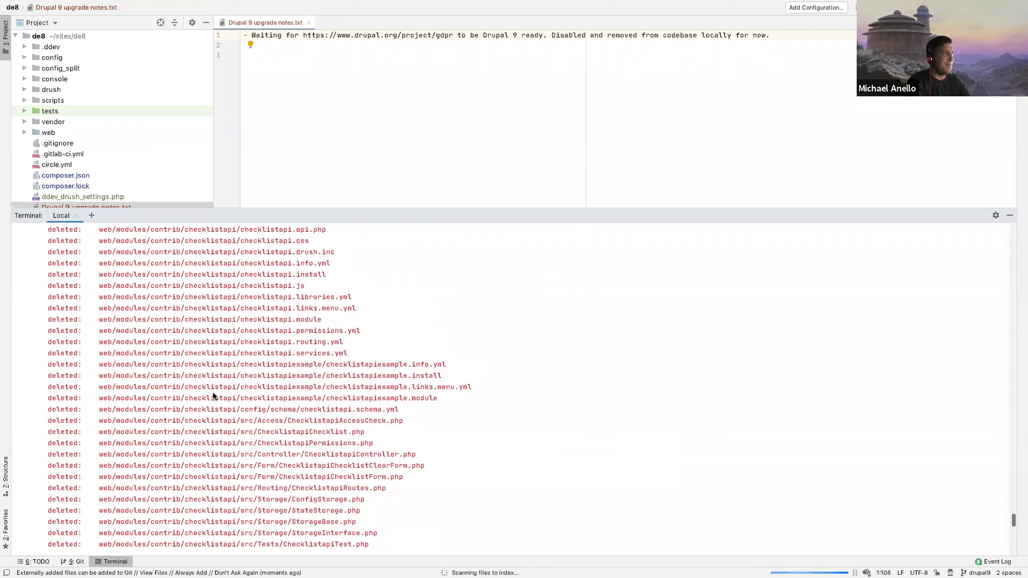
scroll(213, 396, up, 10)
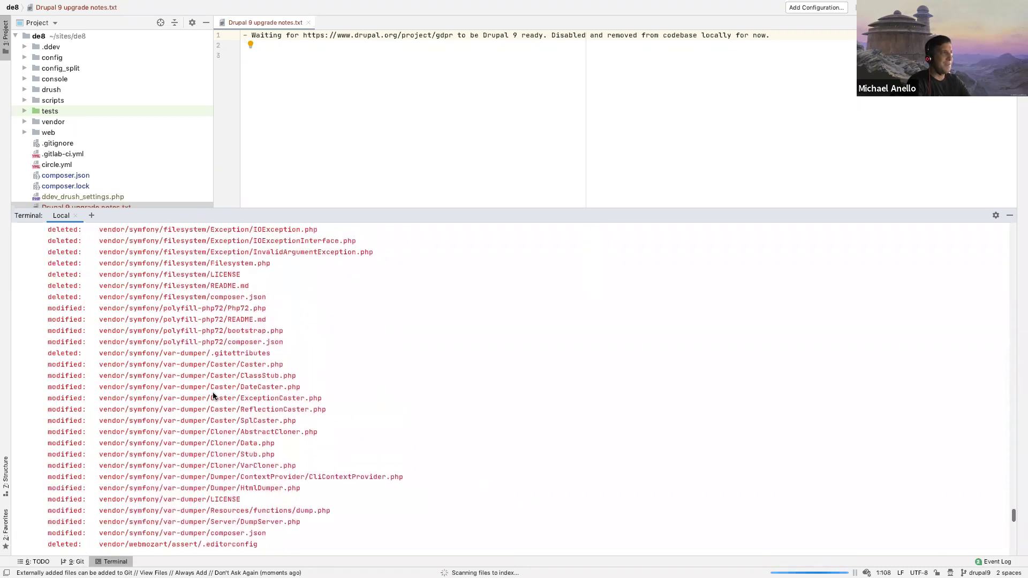
scroll(173, 364, up, 15)
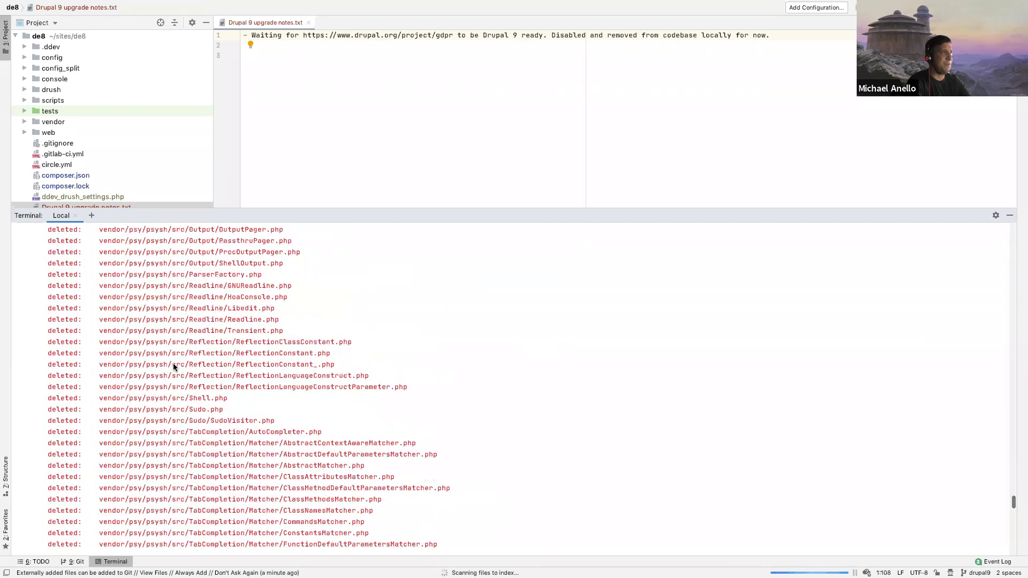
scroll(173, 366, down, 20)
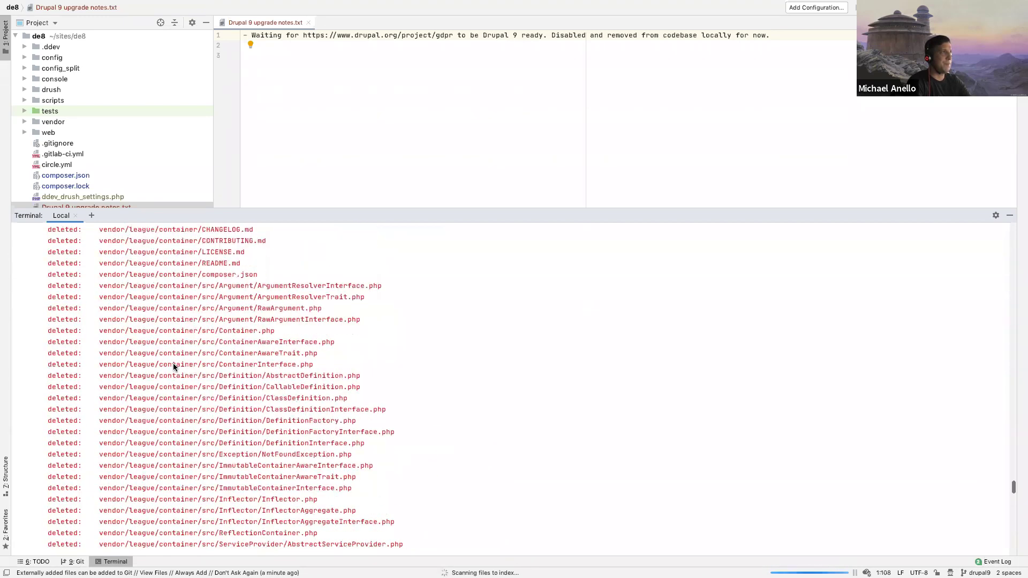
scroll(173, 366, down, 20)
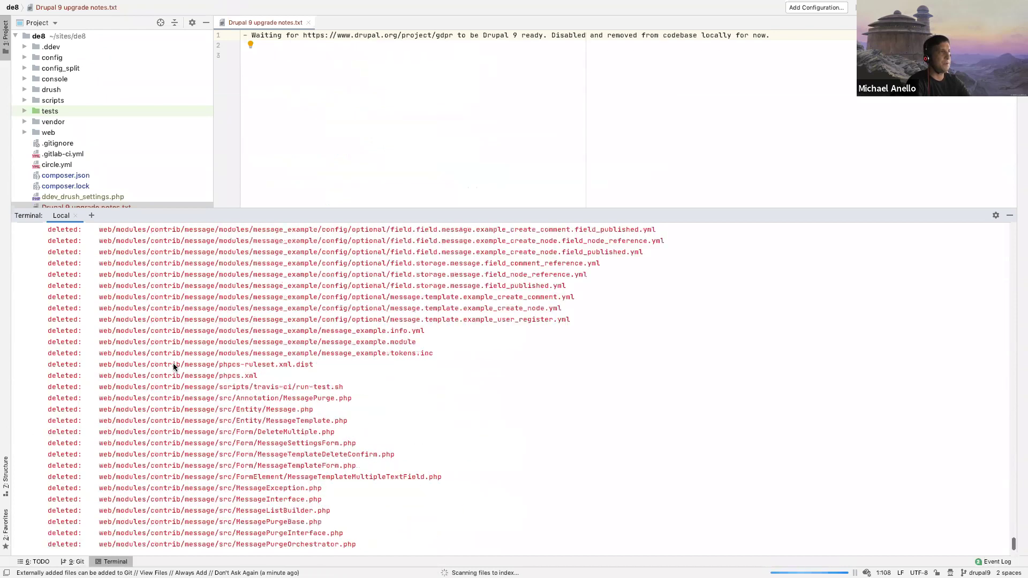
scroll(173, 366, up, 5)
key(Return)
key(Return)
key(Return)
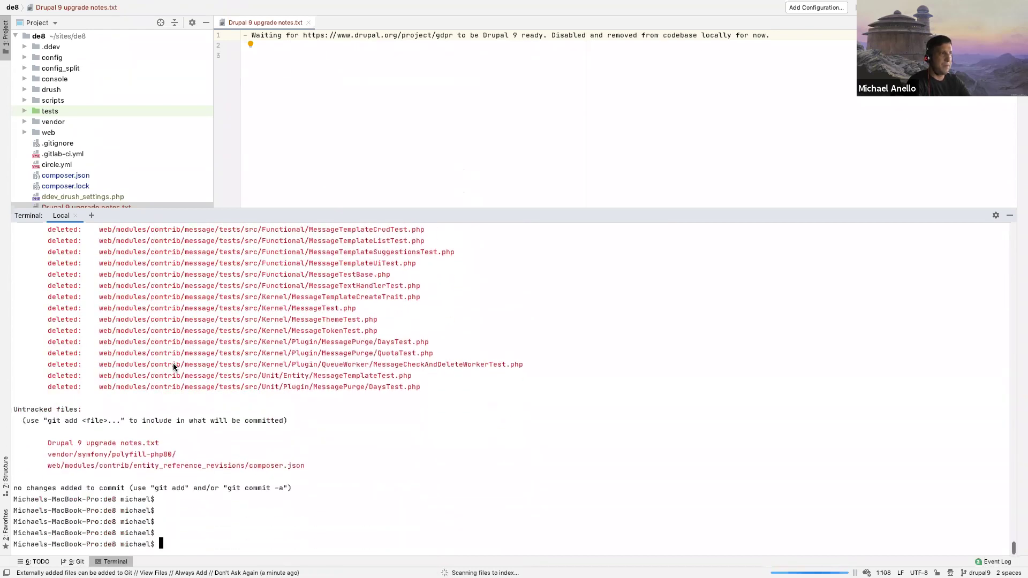
Step: Switch to Chrome and look over the Upgrade status, Available updates and Extend pages for the remaining modules
key(super+Tab)
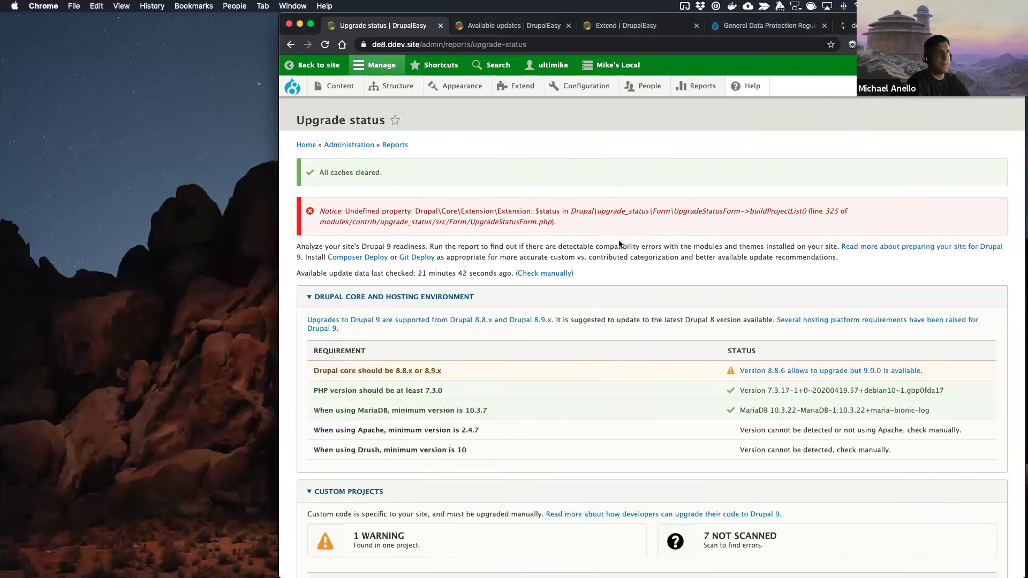
scroll(619, 244, down, 20)
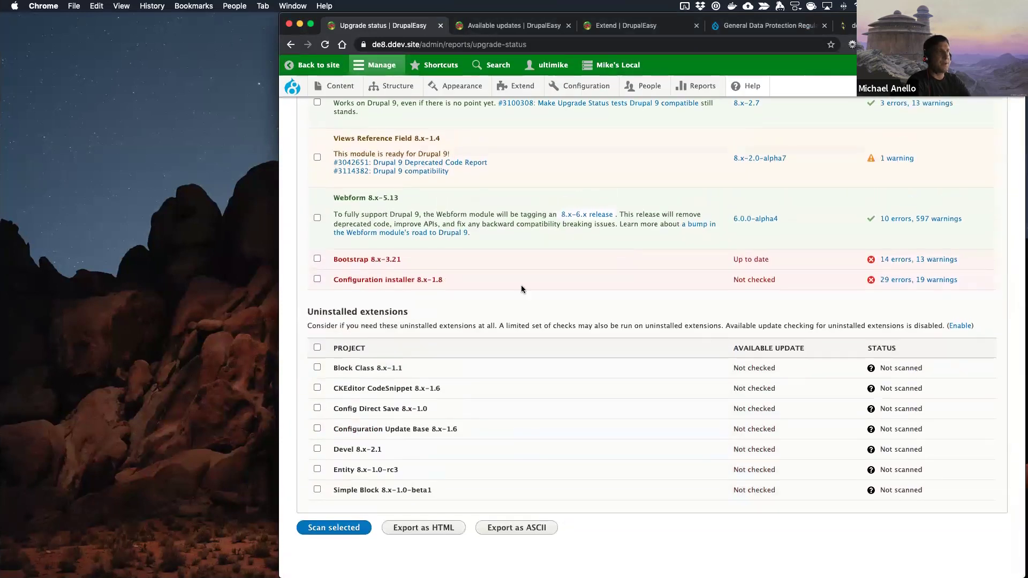
click(522, 25)
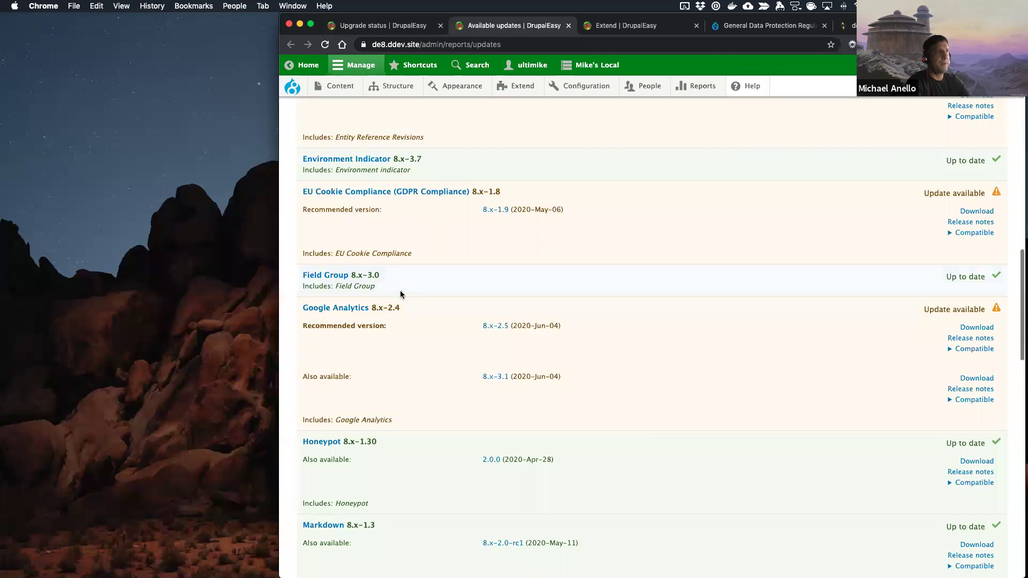
click(651, 27)
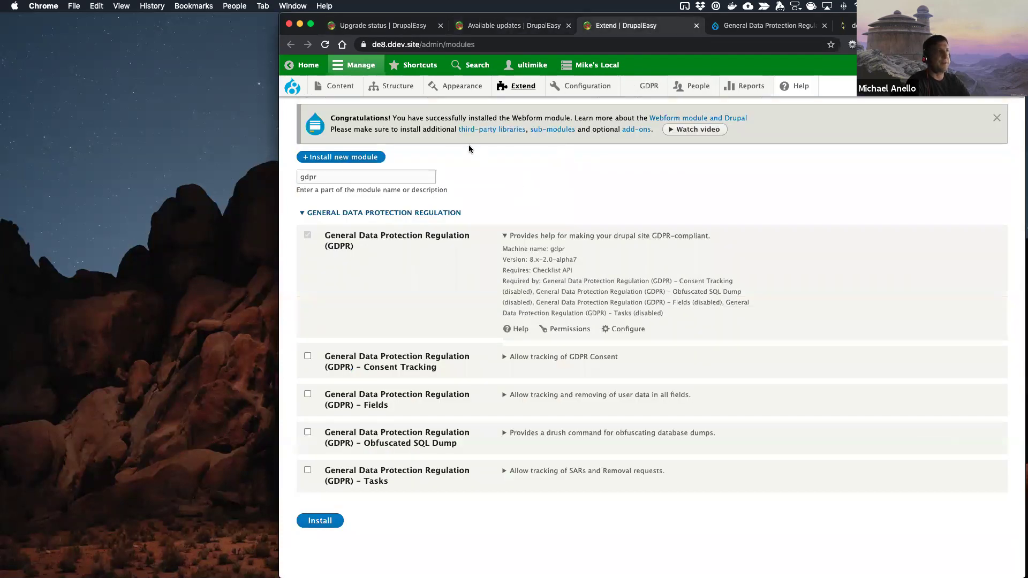
click(383, 25)
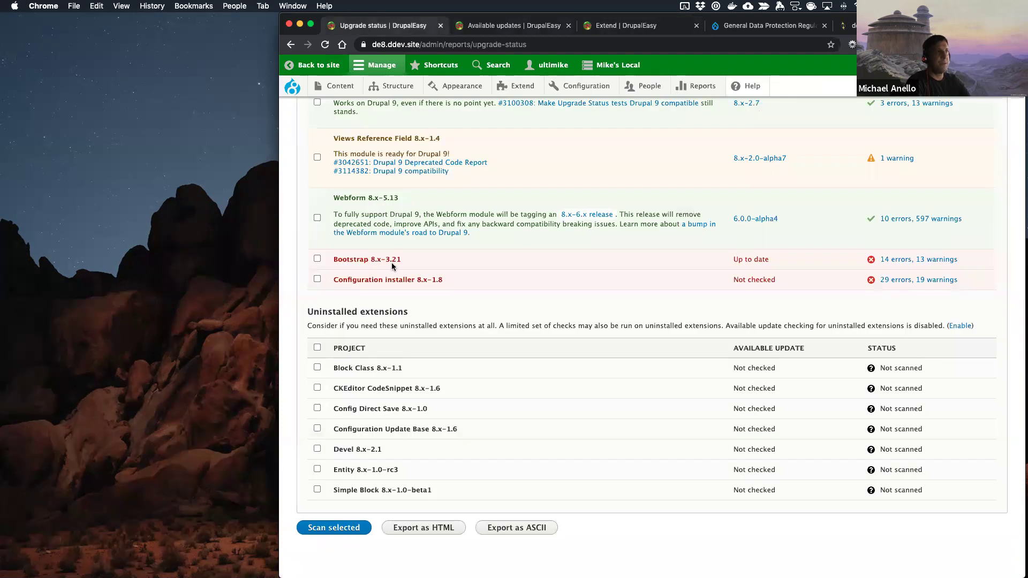
Step: Return to PhpStorm's terminal and stage the changes in web/modules/contrib/ and vendor/ with git add
key(super+Tab)
text(git add web/mo)
key(Tab)
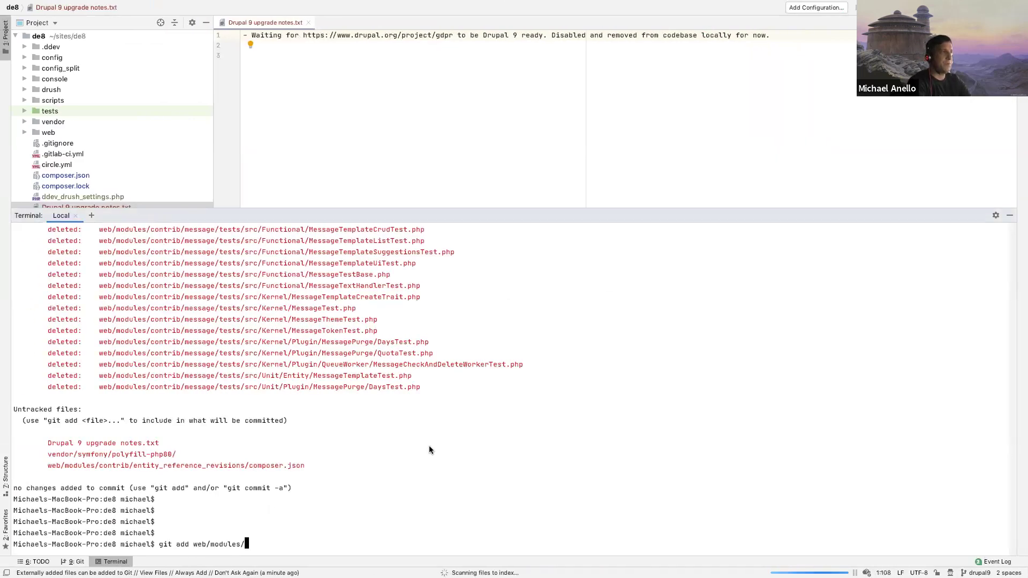
text(contrib/)
key(Return)
text(gi)
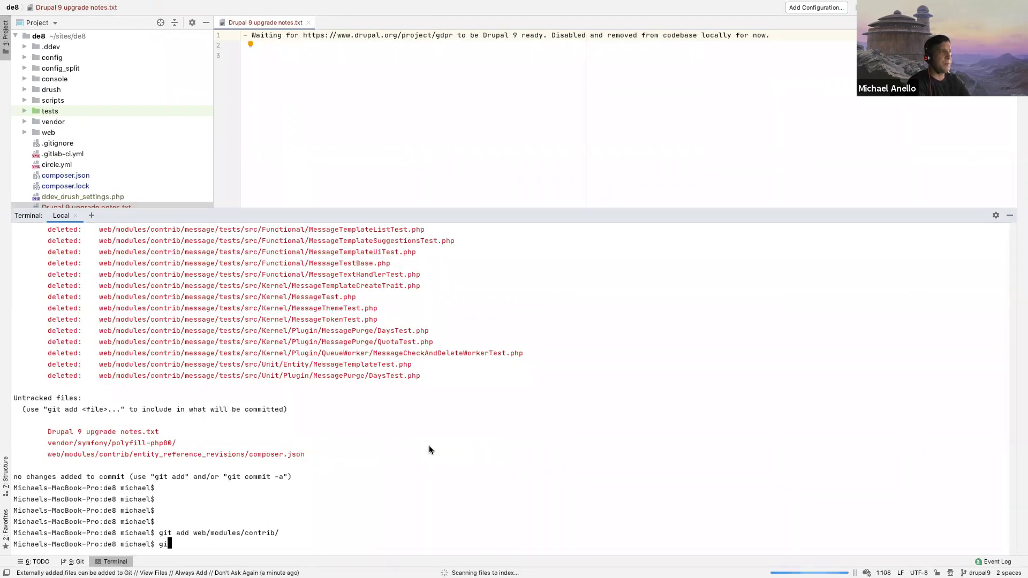
text(t add vendor/)
key(Return)
Step: Check the repository with git status and stage composer.json and composer.lock
text(gi)
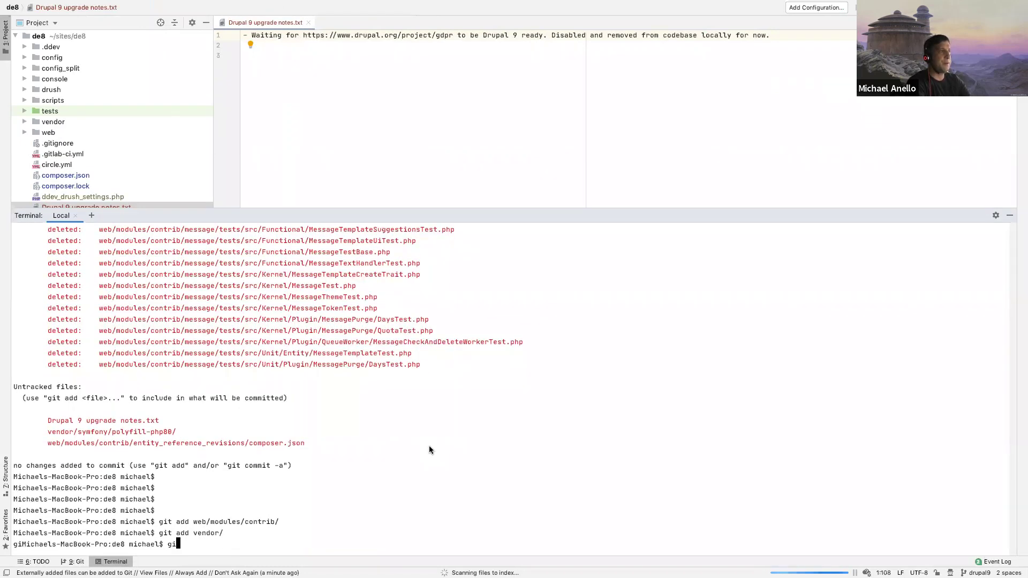
text(t status)
key(Return)
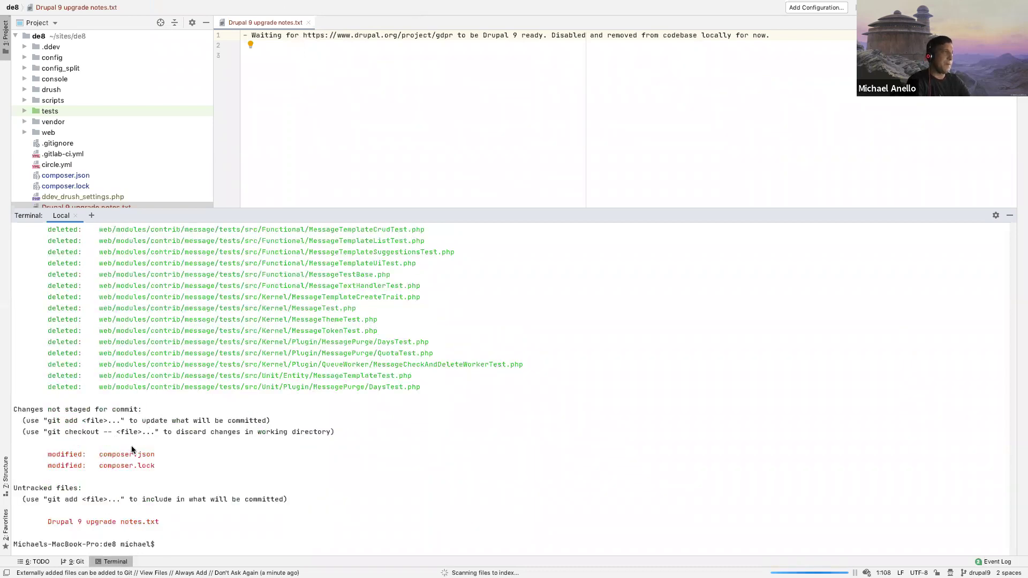
text(git c)
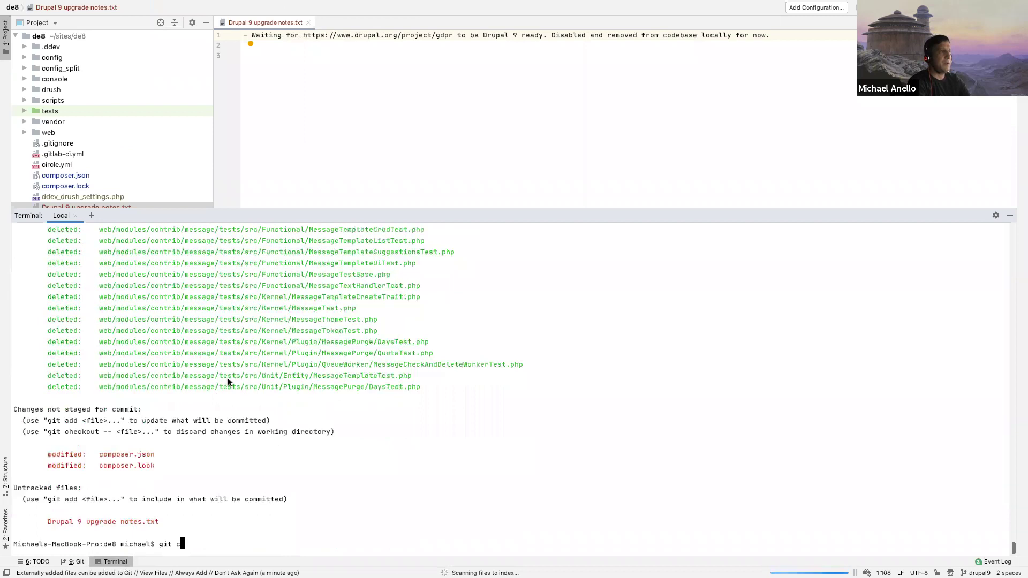
key(BackSpace)
text(add composer.json composer.lock)
key(Return)
Step: Commit the staged changes with the message 'Removed GDPR module and dependencies.'
text(git commit m')
key(BackSpace)
key(BackSpace)
text(-m ' )
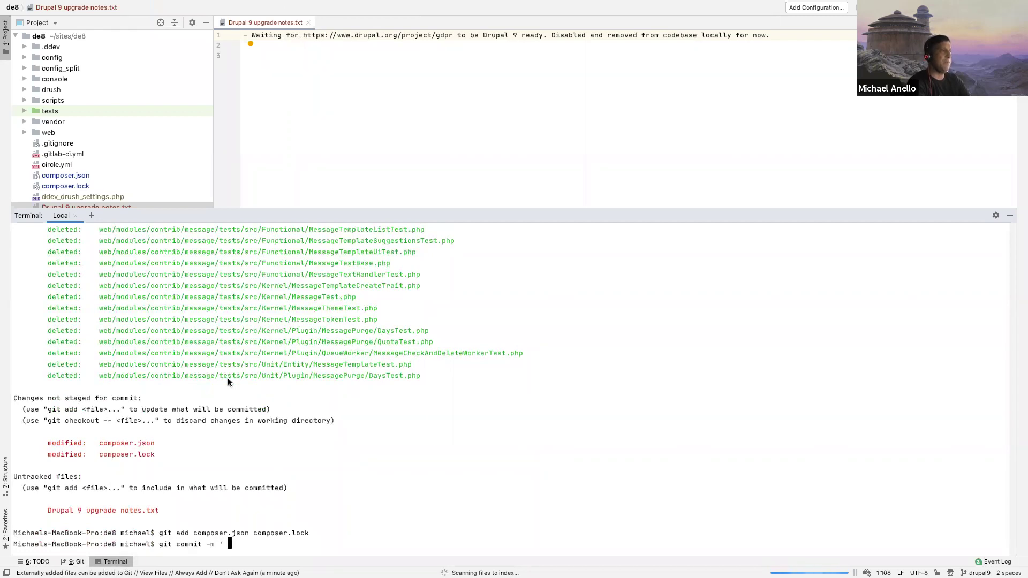
text(Remvoed)
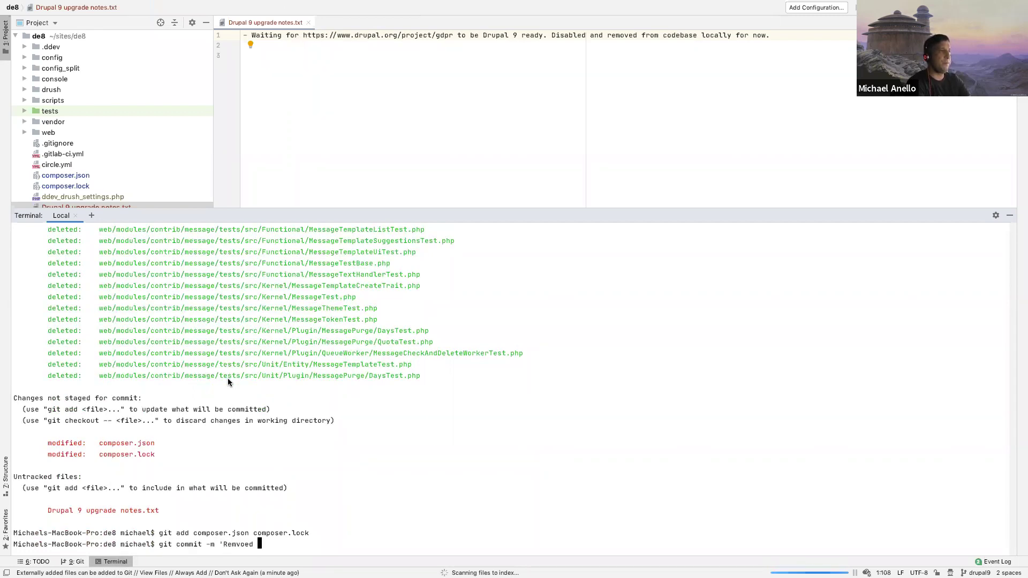
key(BackSpace)
key(BackSpace)
text(oved GDPR module and dependen)
key(BackSpace)
key(BackSpace)
text(dencies.')
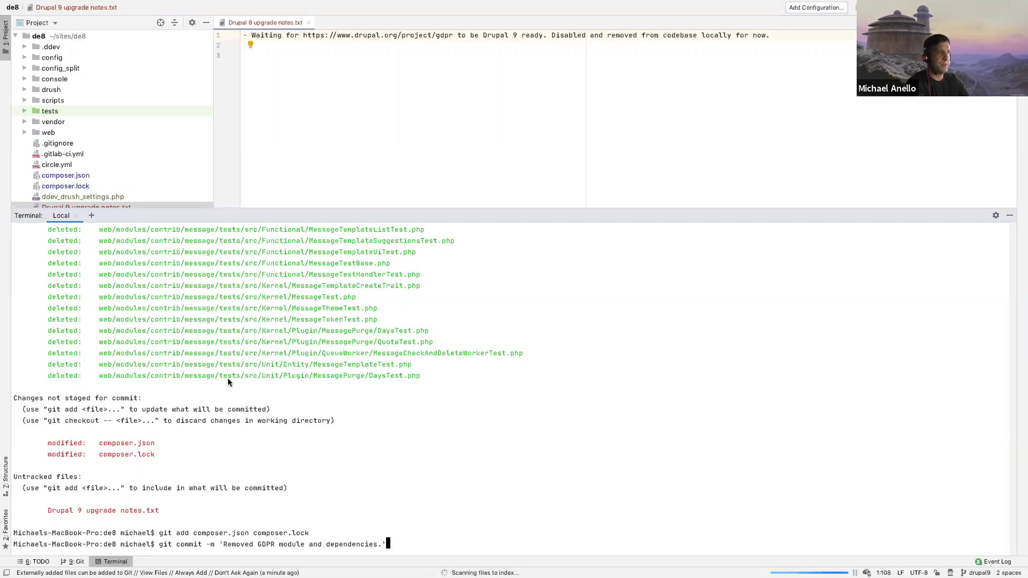
key(Return)
Step: Run git status to check for anything left uncommitted on the branch
text(git)
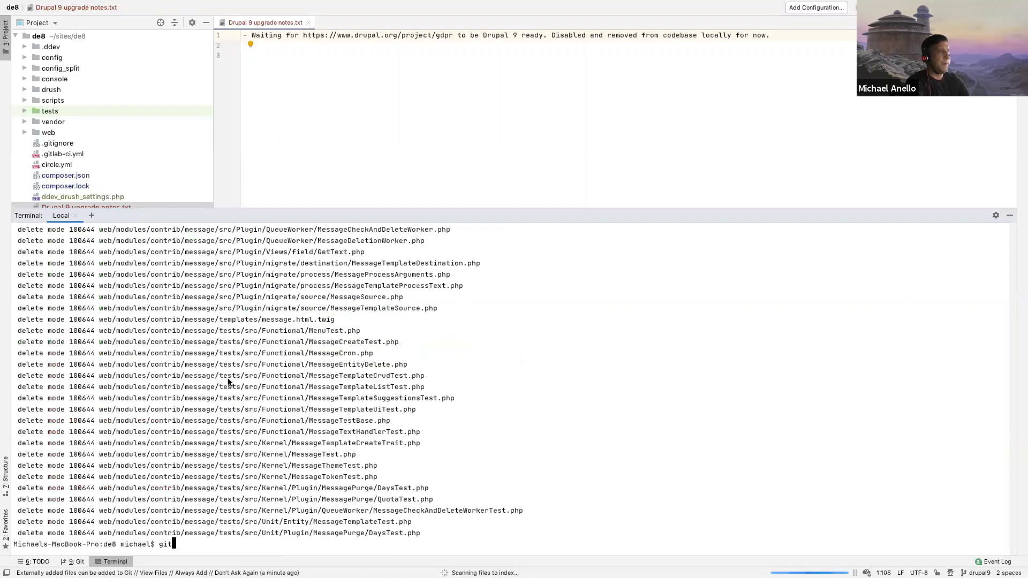
text( status)
key(Return)
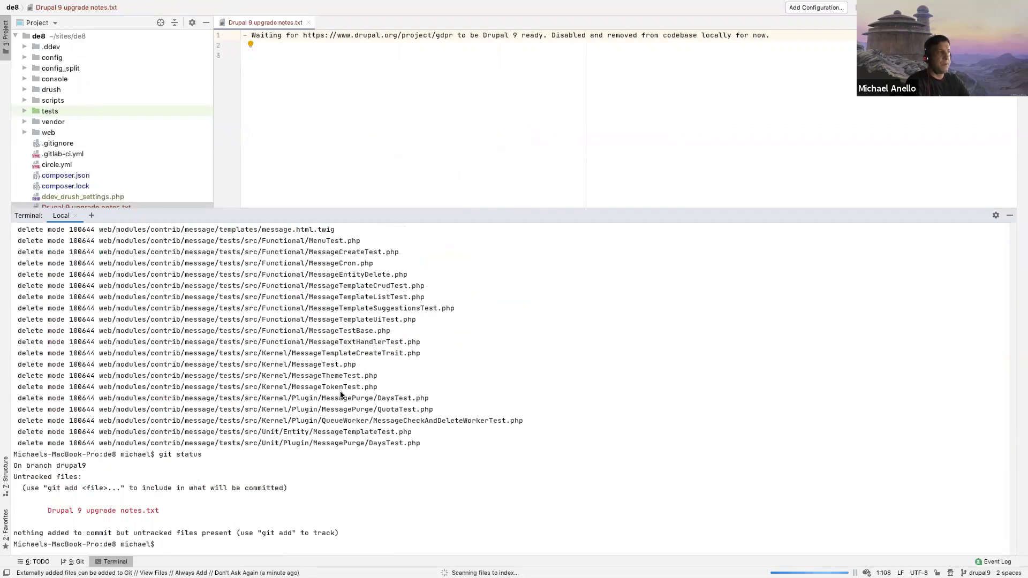
key(Up)
key(Up)
key(Up)
key(Up)
key(Up)
key(Up)
key(Up)
key(Up)
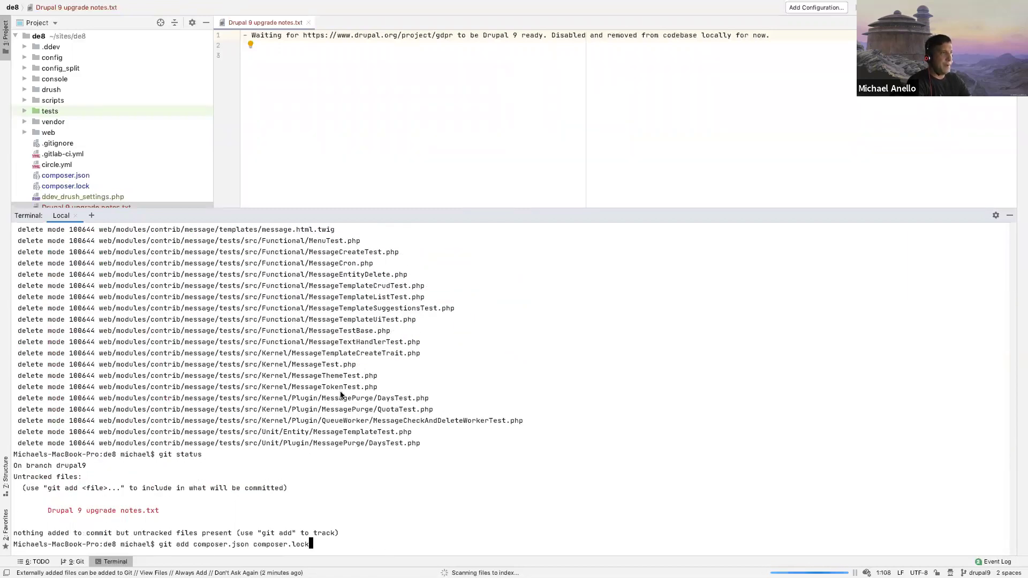
key(Up)
key(Up)
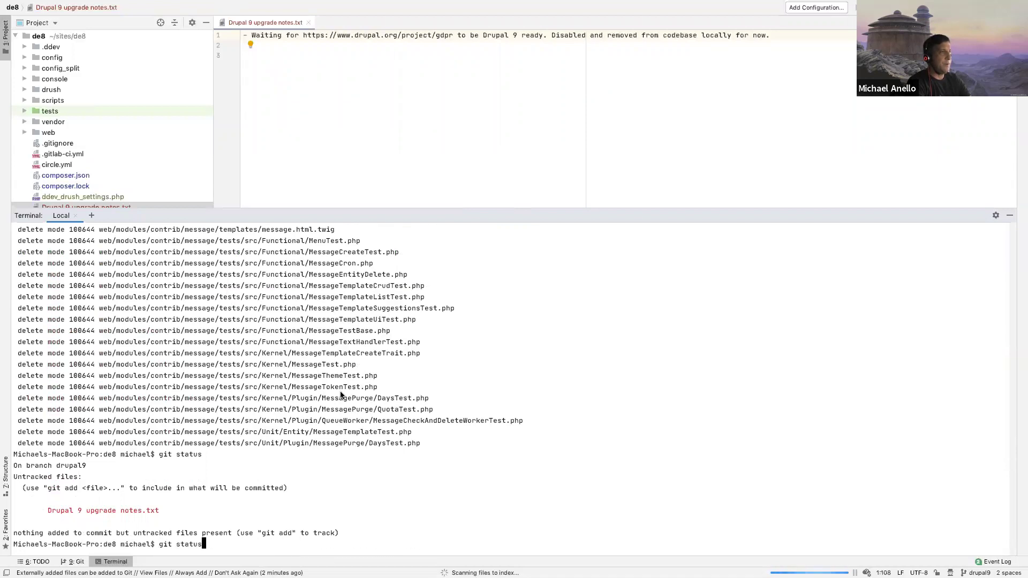
key(Down)
key(Down)
key(Down)
key(Down)
key(Down)
key(Down)
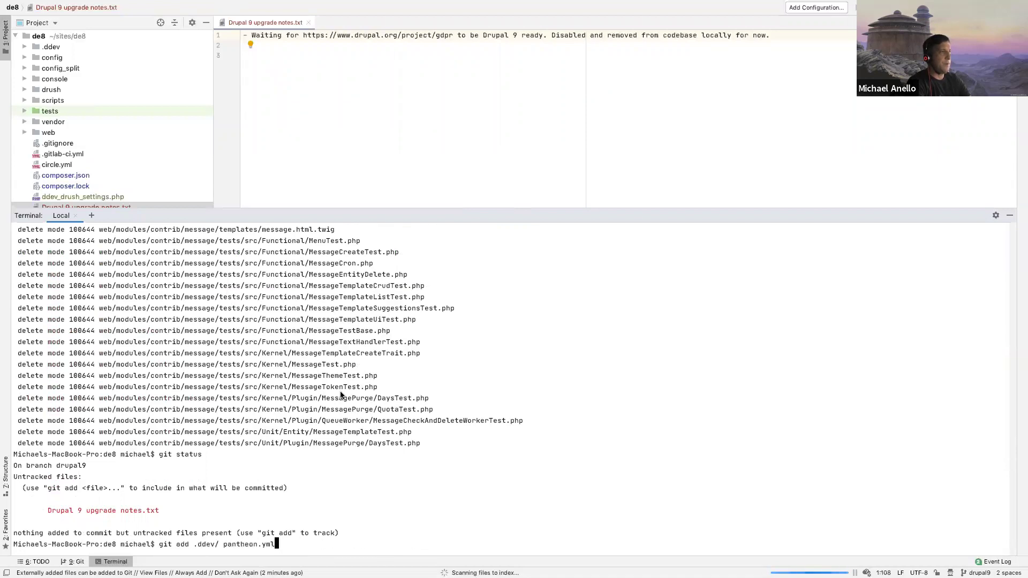
key(Up)
key(Down)
key(Down)
key(Down)
key(Up)
key(Up)
key(Up)
key(Up)
key(Up)
key(Up)
key(Up)
key(Down)
key(Down)
key(Down)
key(Down)
key(Down)
key(Down)
key(Down)
key(Down)
key(Up)
key(Up)
key(Up)
key(Up)
key(Up)
key(Up)
key(Up)
key(Up)
key(Up)
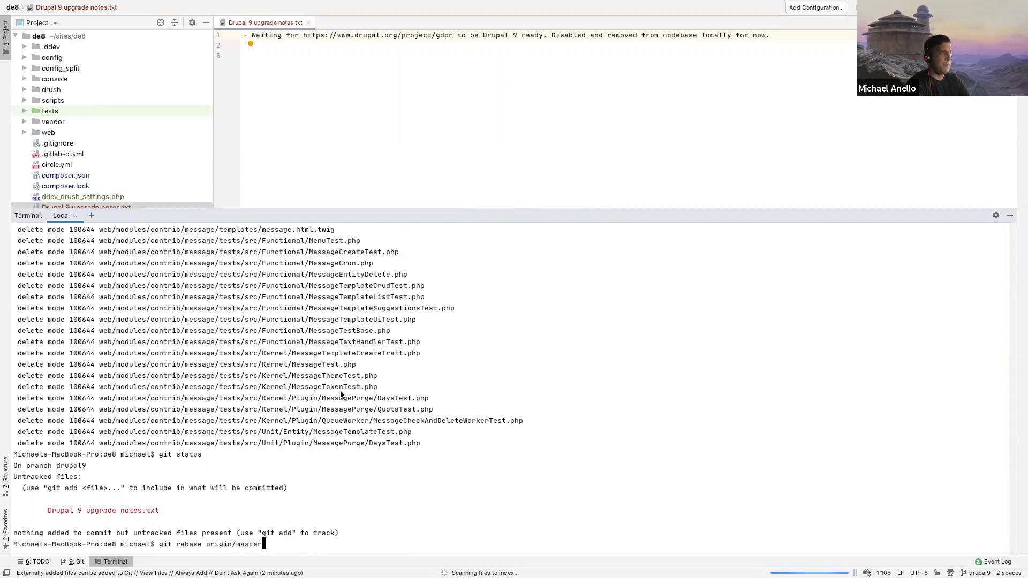
key(Up)
key(BackSpace)
key(BackSpace)
key(BackSpace)
key(BackSpace)
key(BackSpace)
key(BackSpace)
key(BackSpace)
key(BackSpace)
key(BackSpace)
key(BackSpace)
key(BackSpace)
key(BackSpace)
key(BackSpace)
key(BackSpace)
key(BackSpace)
key(BackSpace)
key(BackSpace)
key(BackSpace)
key(BackSpace)
key(BackSpace)
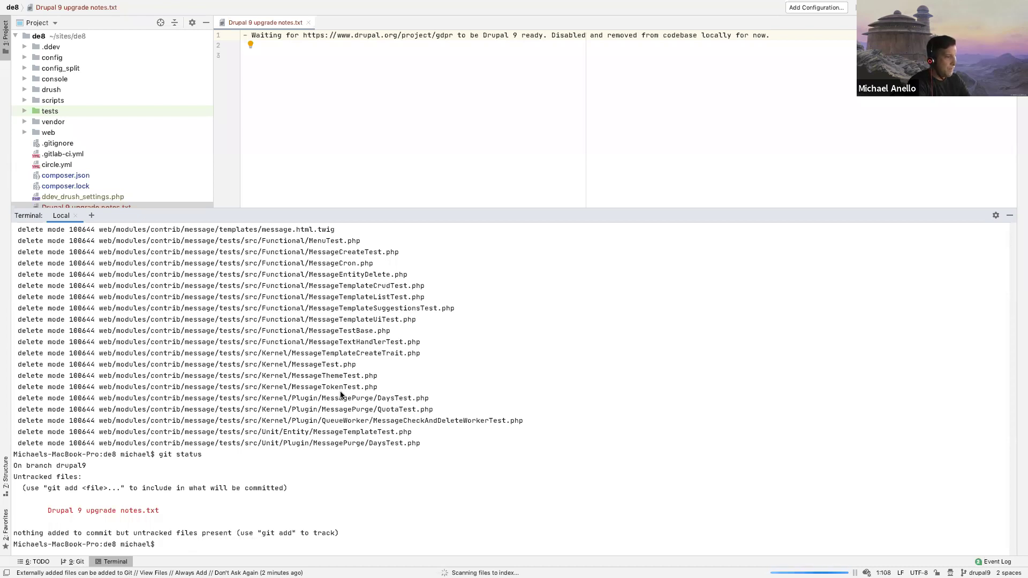
Step: Run ddev composer require drush/drush to add Drush to the project's Composer dependencies
text(dde)
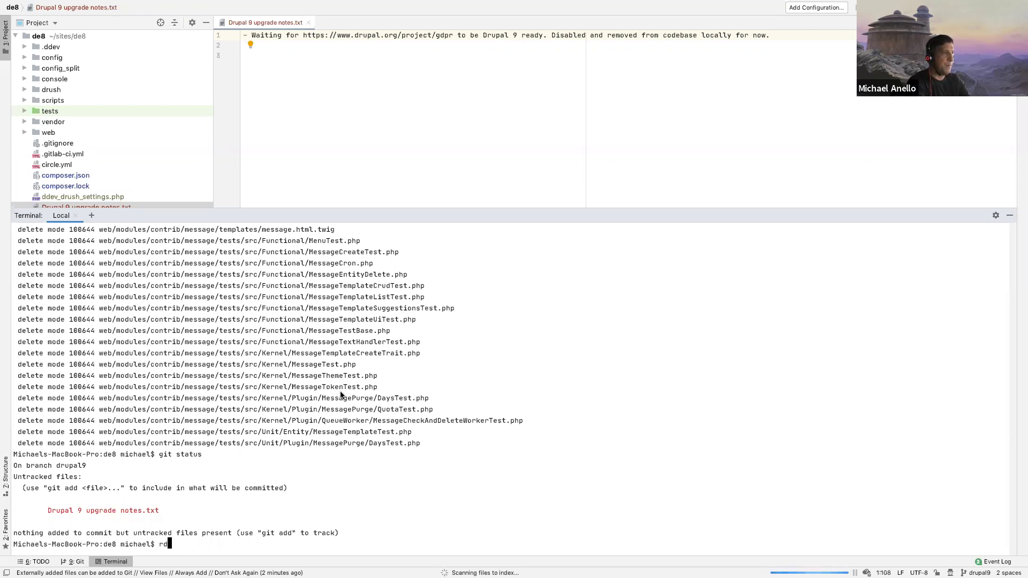
key(ctrl+r)
text(ddev . drush ': ddev . drush cr)
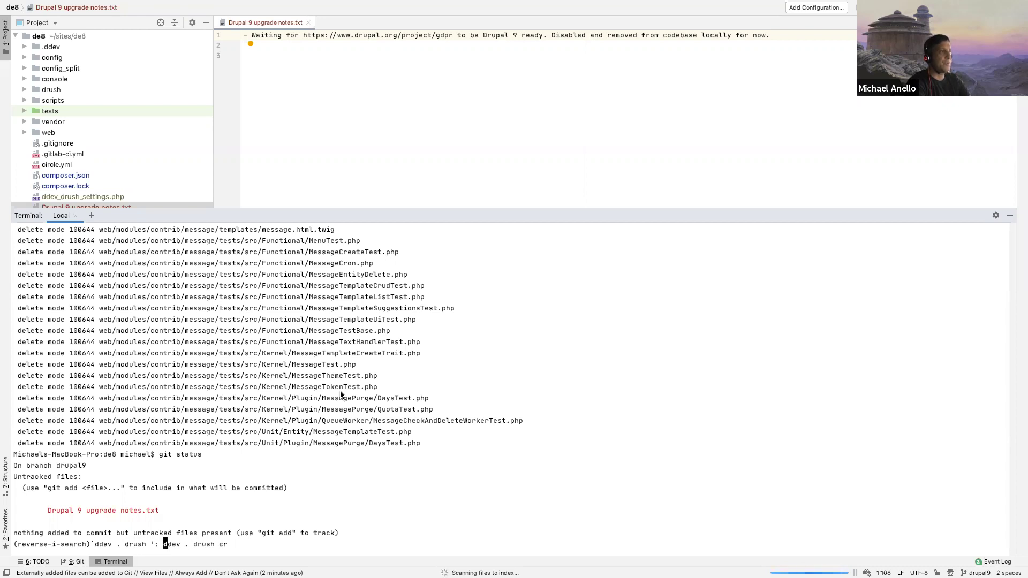
key(ctrl+r)
key(BackSpace)
key(BackSpace)
key(BackSpace)
key(BackSpace)
key(BackSpace)
key(BackSpace)
key(BackSpace)
key(BackSpace)
key(BackSpace)
text(composer require \)
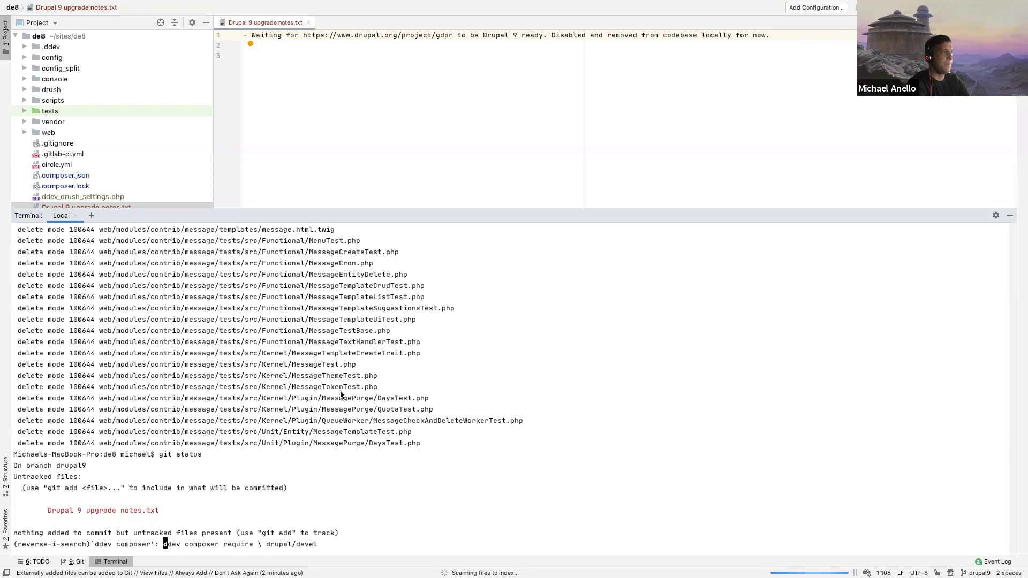
key(Right)
key(ctrl+w)
key(ctrl+w)
key(ctrl+w)
key(ctrl+w)
text(start)
key(BackSpace)
key(BackSpace)
key(BackSpace)
text(composer require)
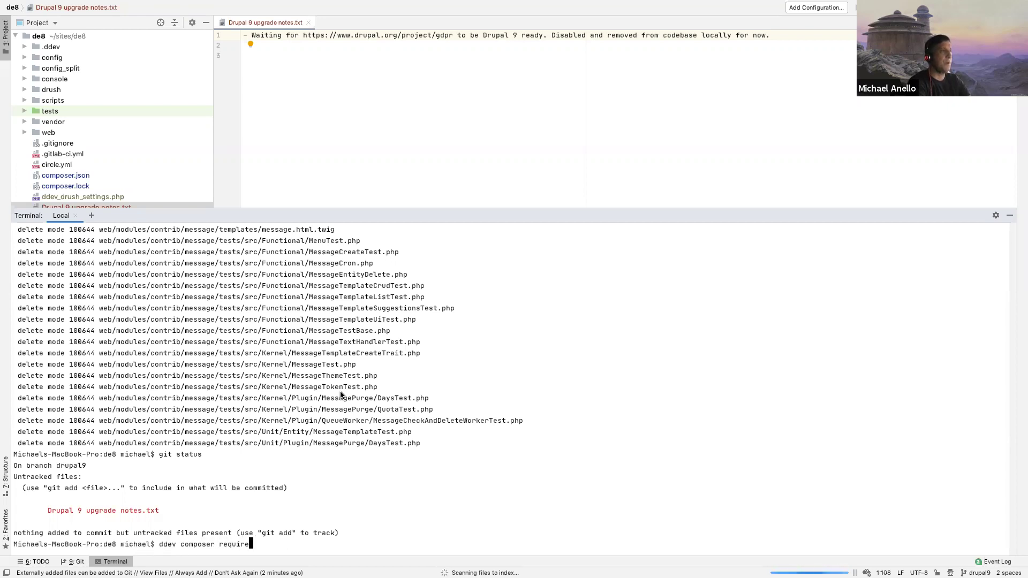
text( drush/drush)
key(Return)
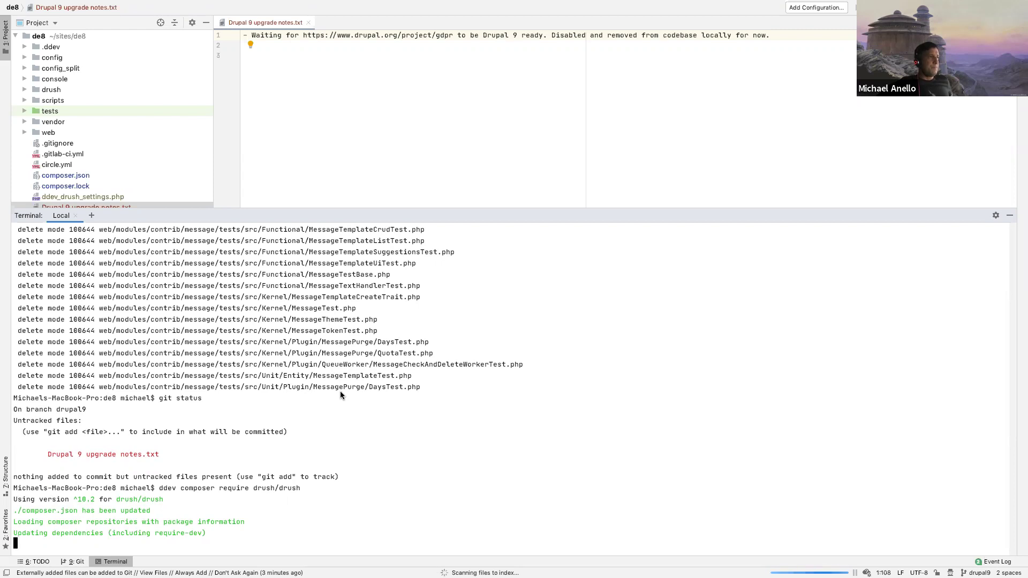
Step: Switch to Chrome and search the web for "drupal gdpr modules" in a new tab
key(ctrl+Right)
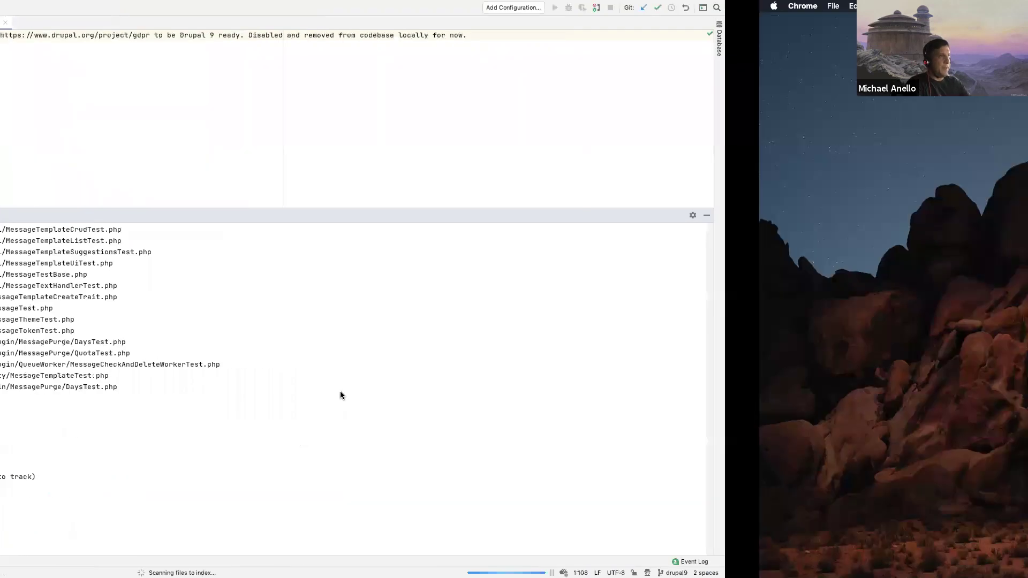
key(ctrl+t)
text(dr)
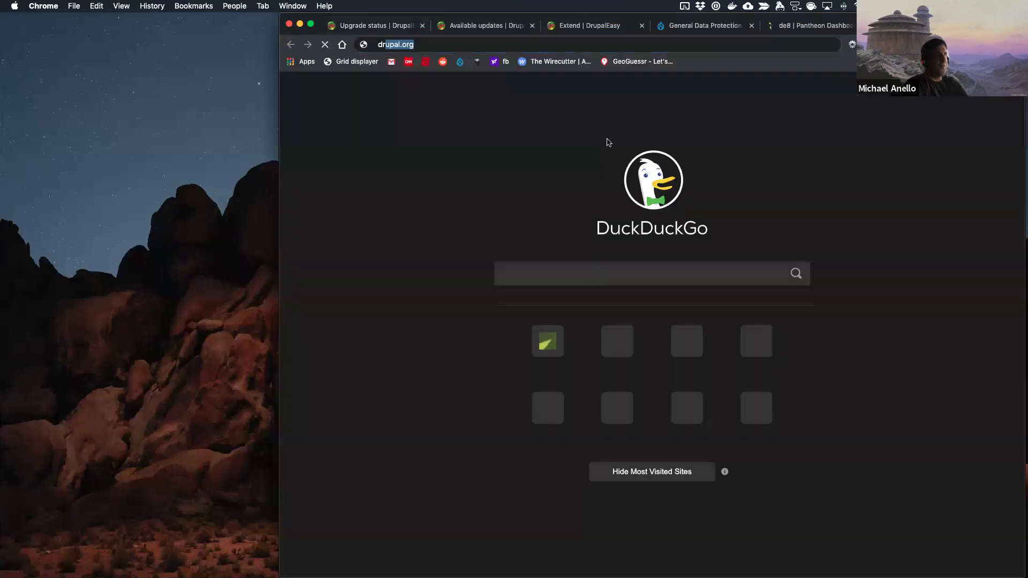
text(upal gdpr mo)
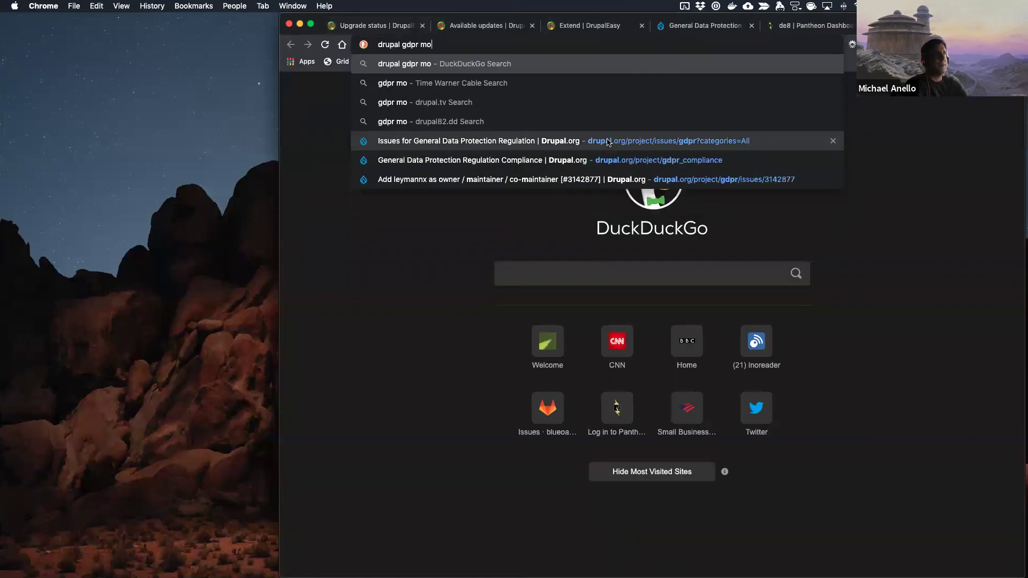
text(dules)
key(Return)
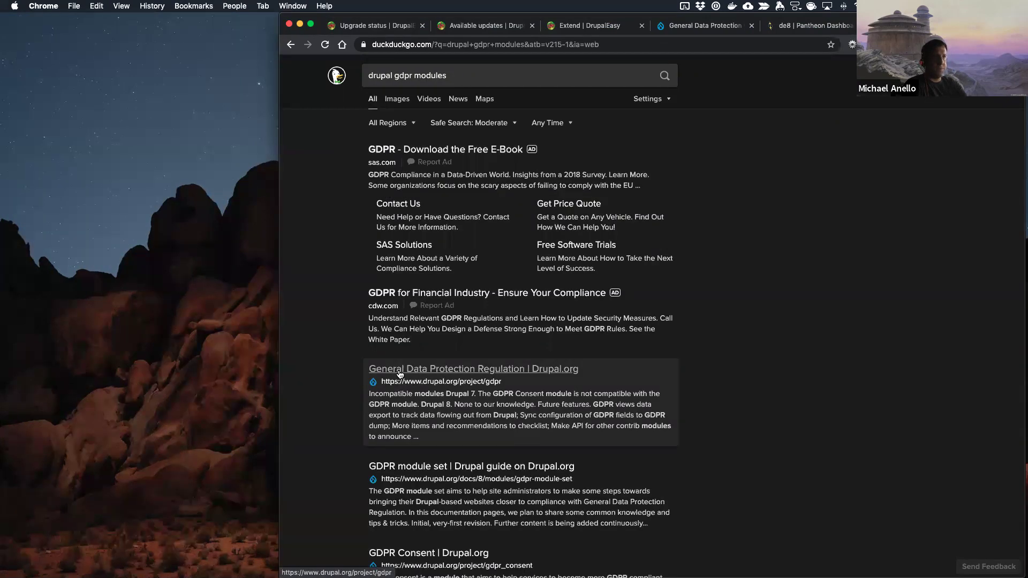
Step: Open the GDPR module set and GDPR Consent search results in background tabs and scan the remaining results
scroll(399, 373, down, 3)
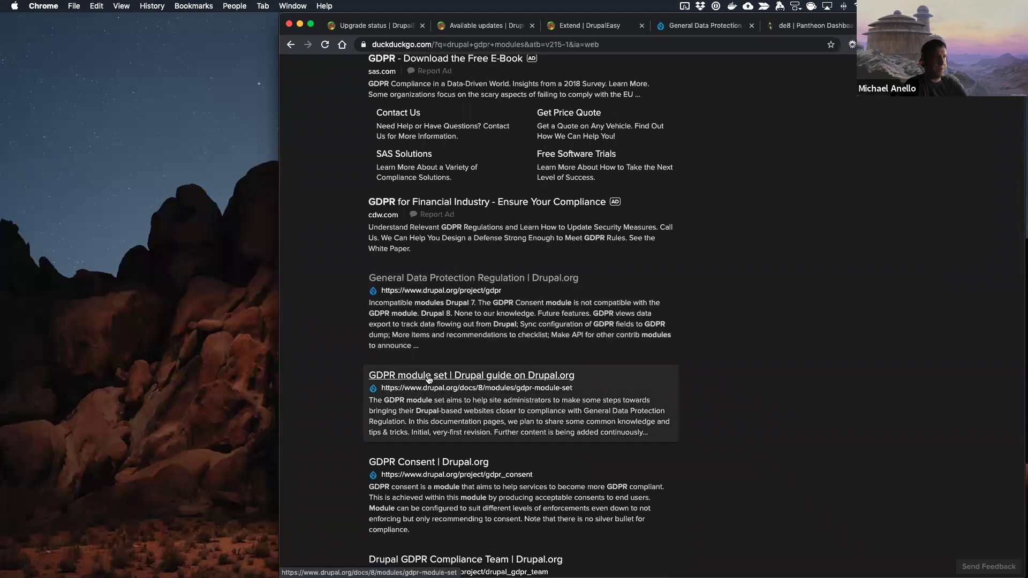
super+click(429, 379)
super+click(421, 463)
scroll(421, 465, down, 10)
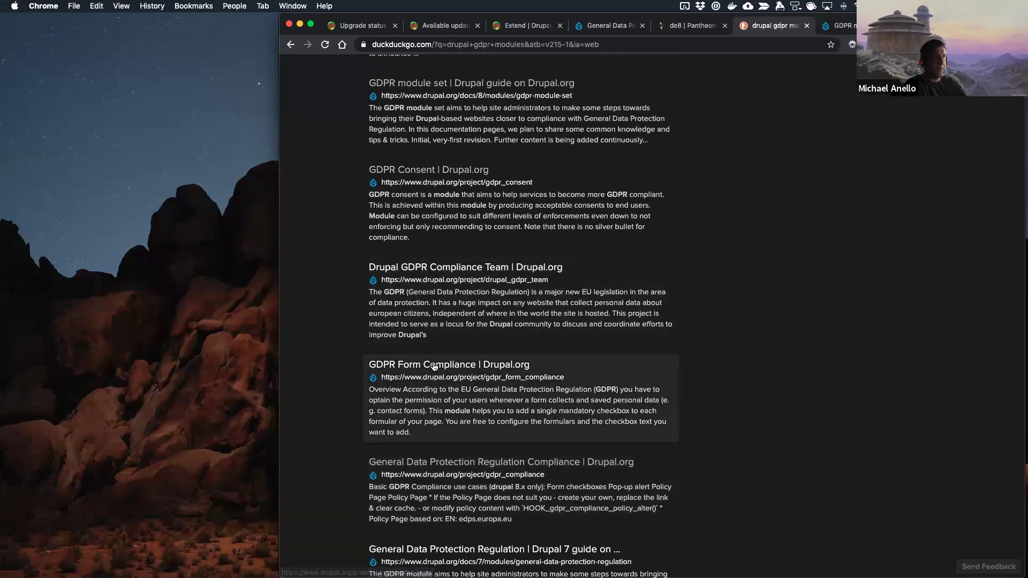
scroll(434, 366, down, 5)
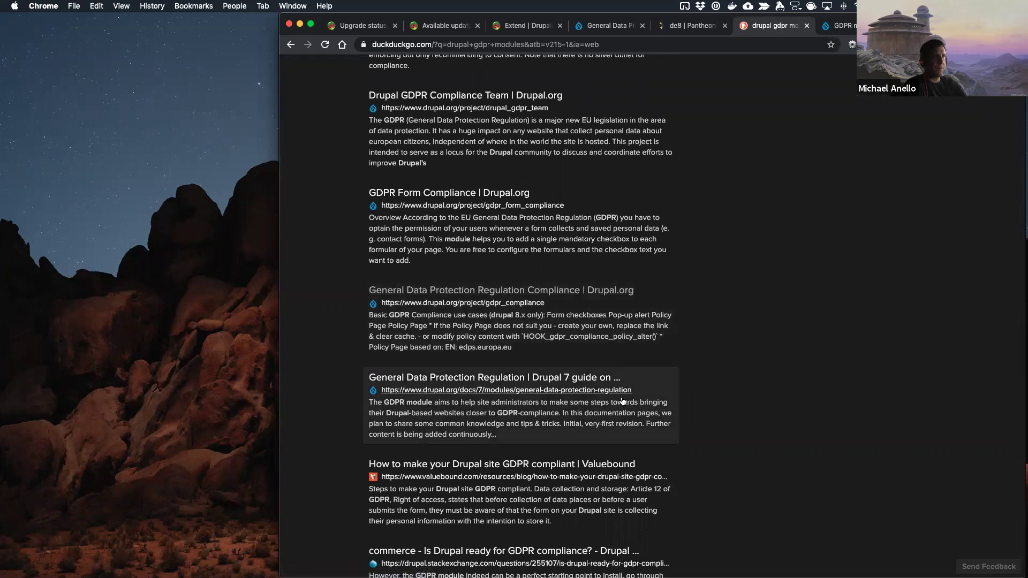
scroll(740, 361, up, 10)
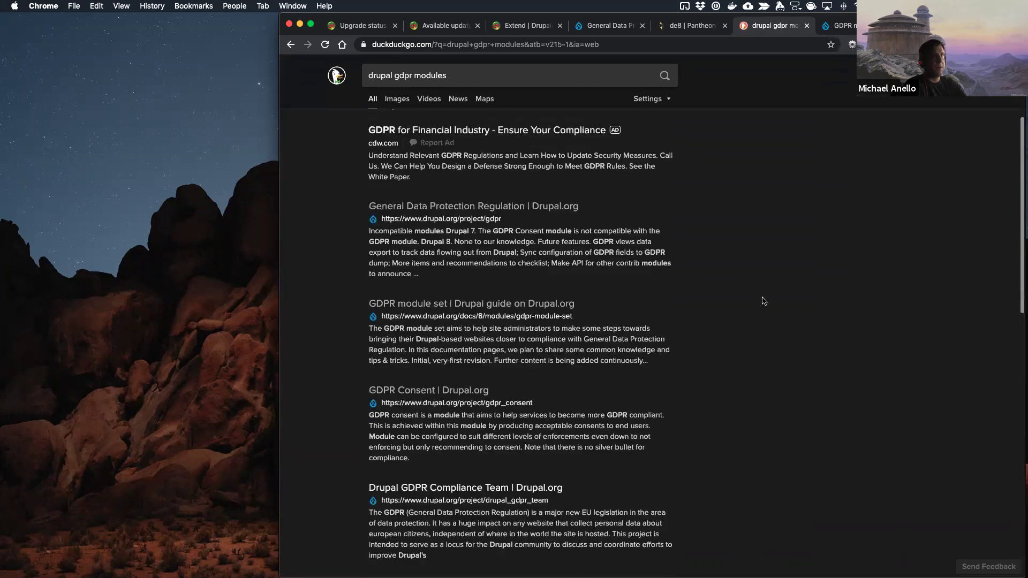
Step: Read through the GDPR module set documentation on Drupal.org, including its related projects, and close its tab
click(509, 328)
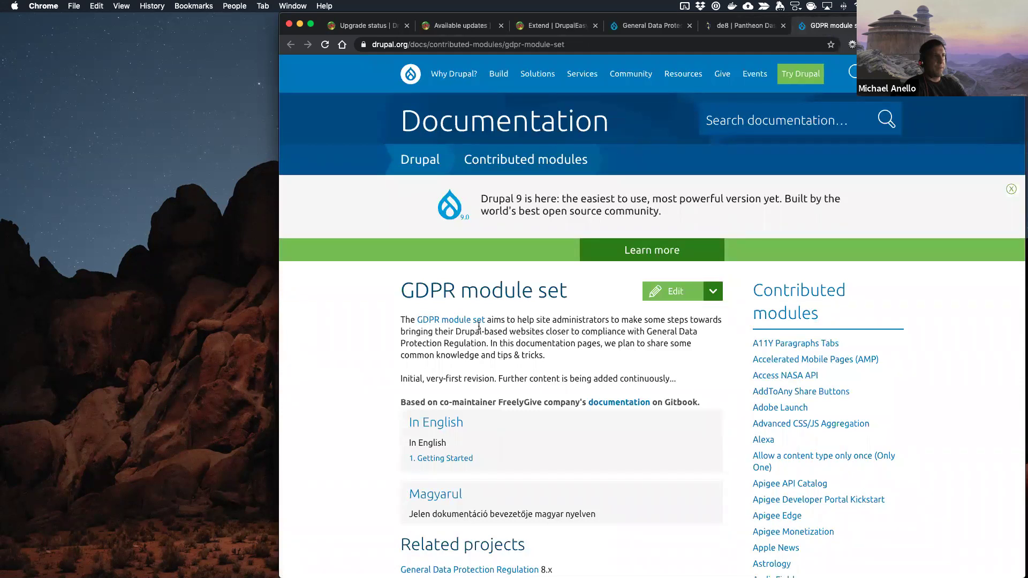
scroll(479, 326, down, 2)
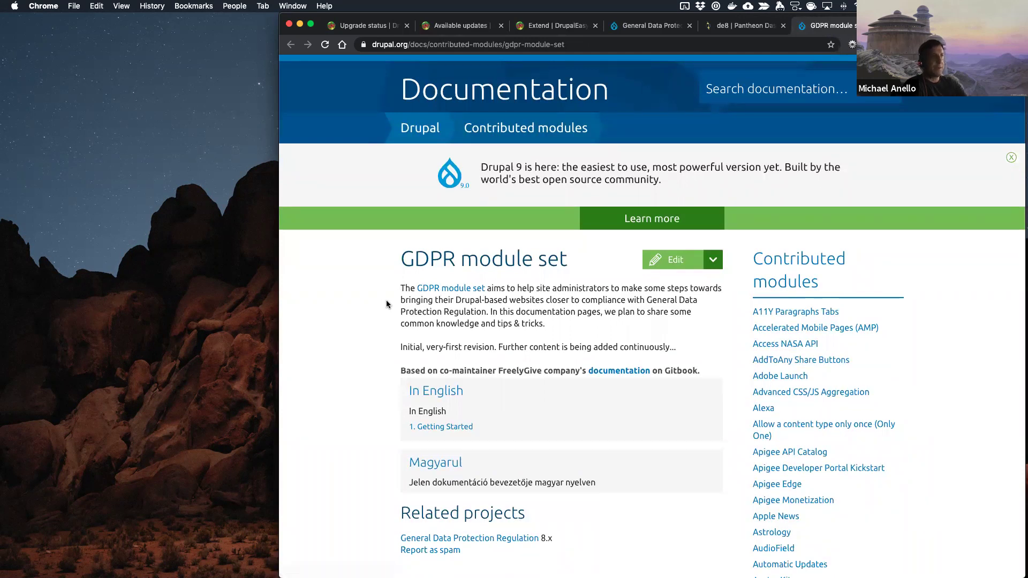
scroll(386, 301, down, 5)
scroll(365, 274, up, 4)
key(super+w)
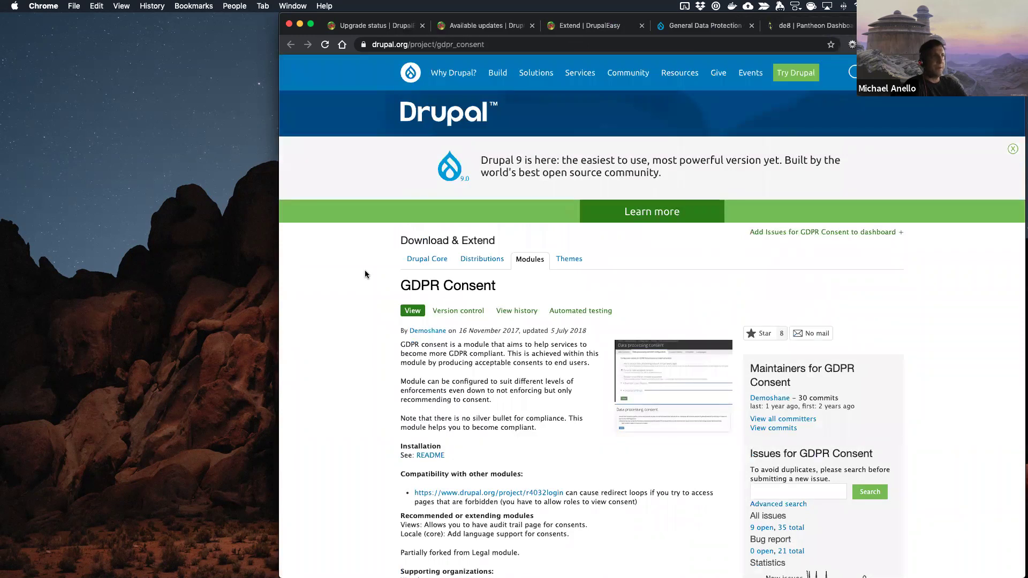
Step: Review the GDPR Consent project page's description and available downloads, and close its tab
scroll(365, 275, down, 8)
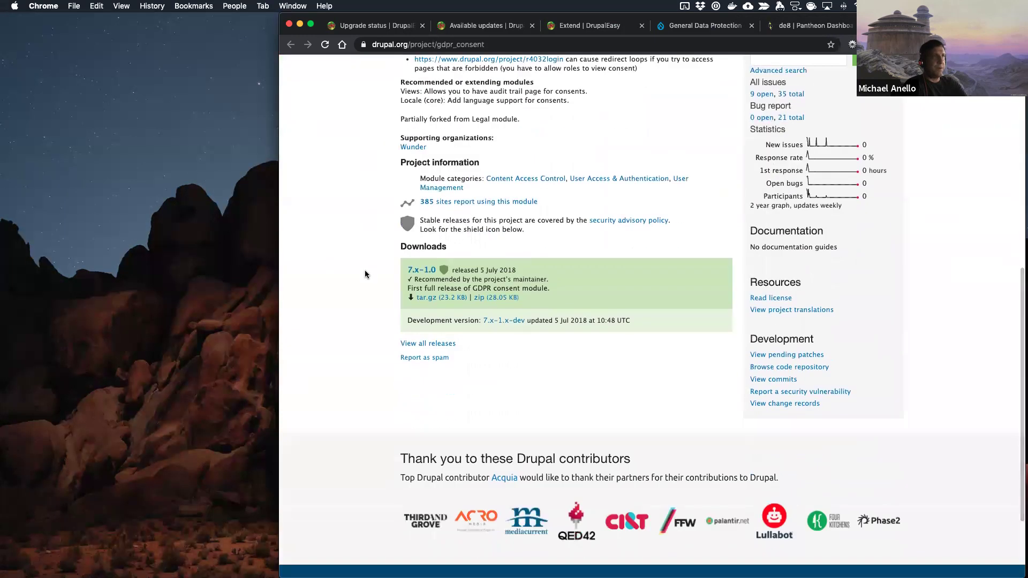
scroll(365, 274, up, 2)
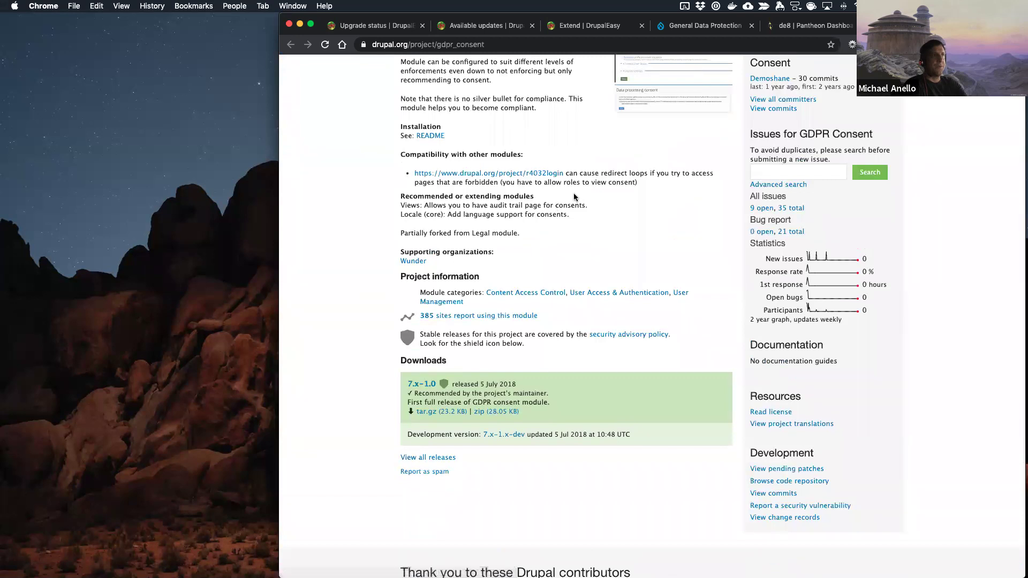
scroll(574, 197, up, 6)
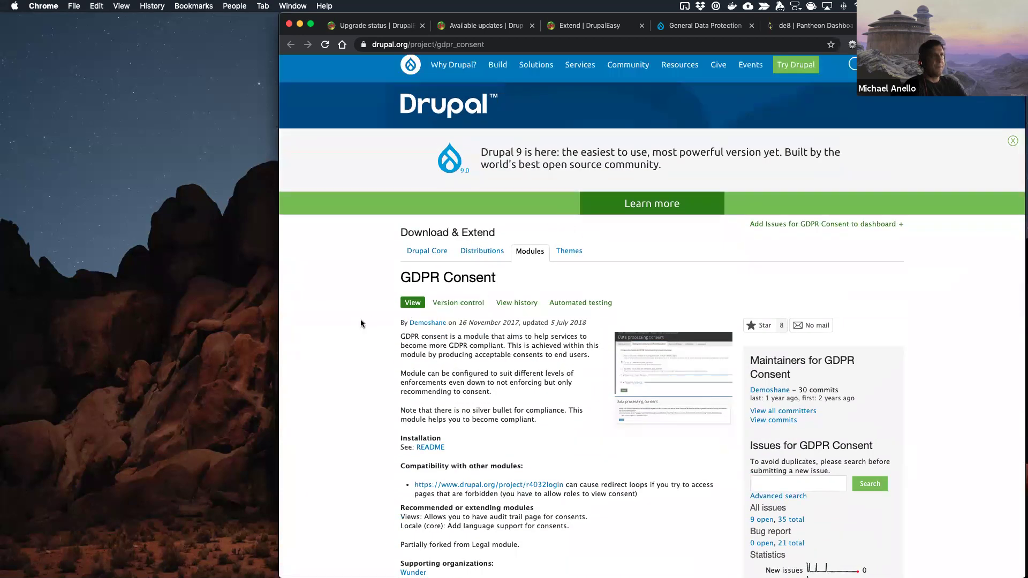
key(super+w)
Step: Return to PhpStorm's terminal and review Composer's output for the installed Drush packages
key(ctrl+Left)
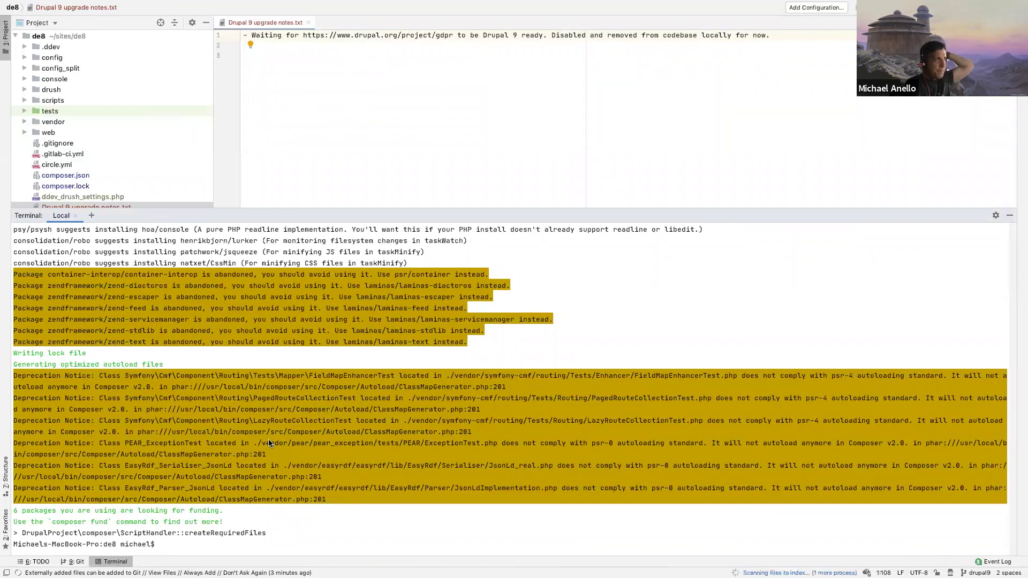
scroll(274, 344, up, 5)
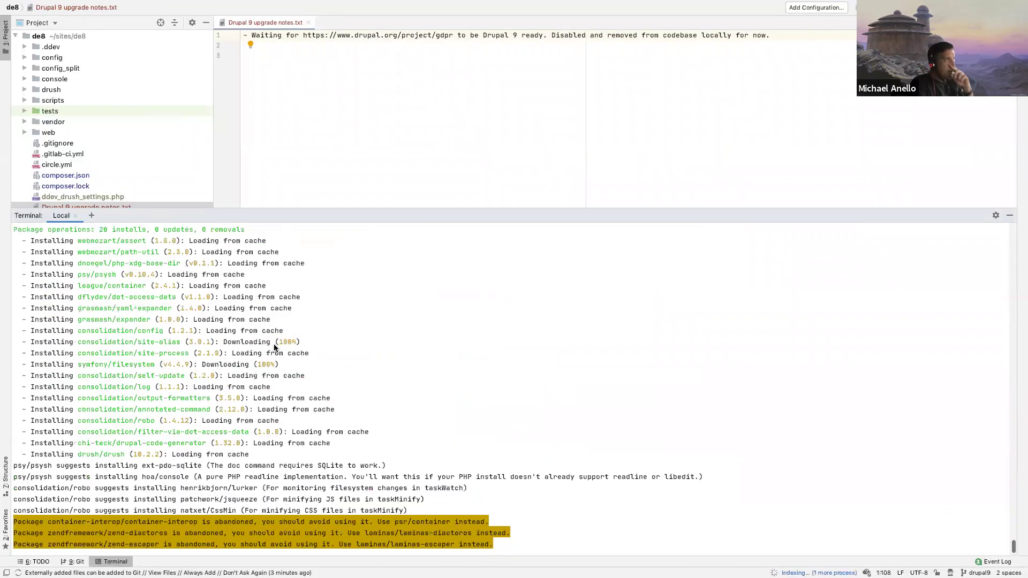
scroll(274, 344, up, 2)
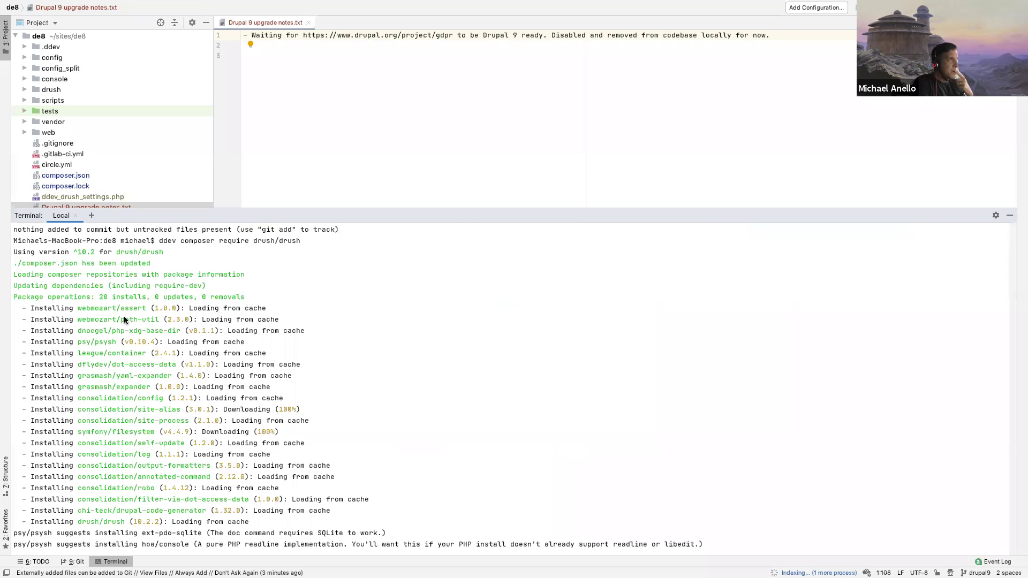
scroll(98, 436, down, 2)
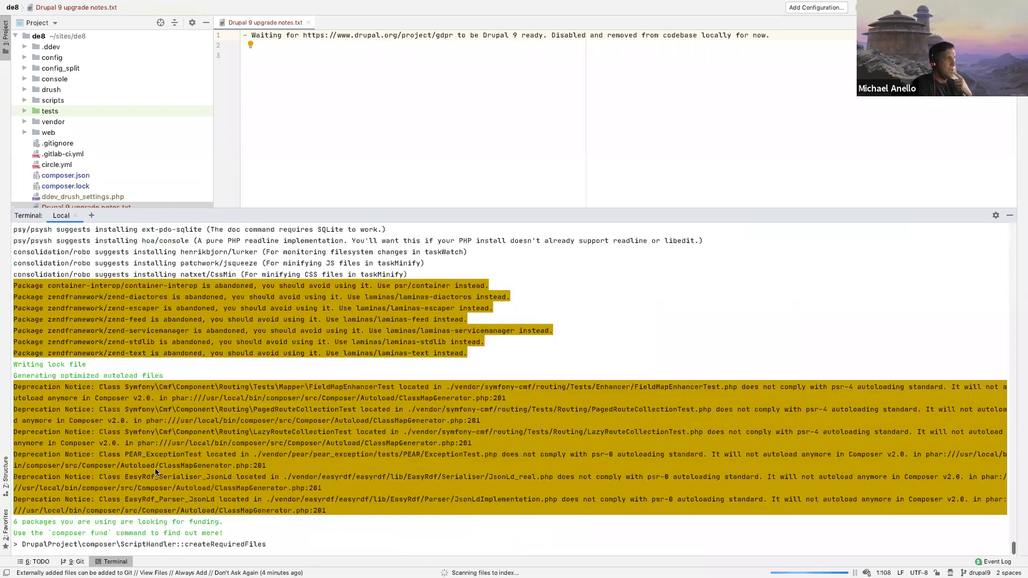
Step: Switch to Chrome, reload the Upgrade status report and check the Drush version requirement under Drupal core and hosting environment
key(ctrl+Right)
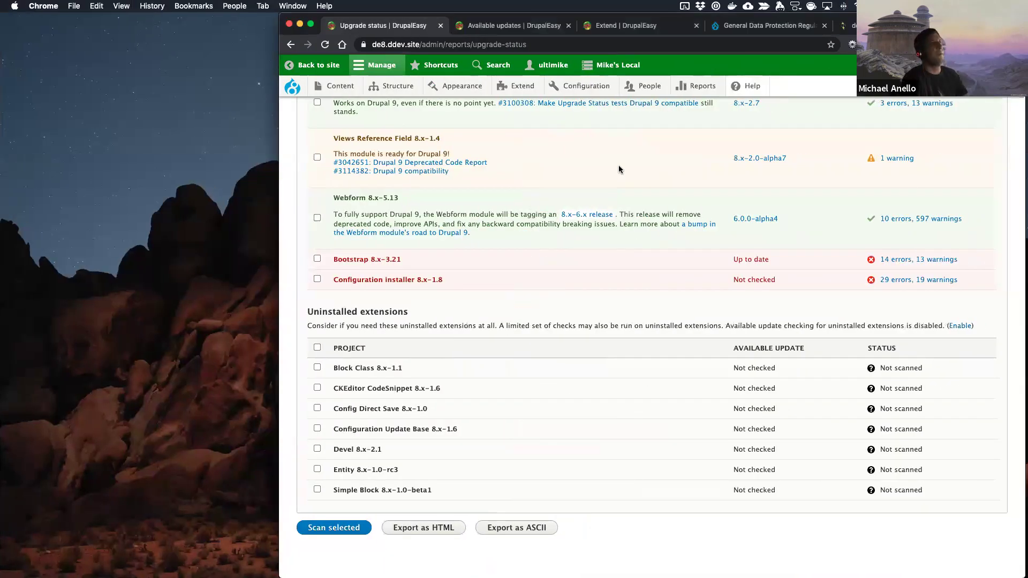
scroll(619, 169, up, 15)
drag(403, 458, 510, 449)
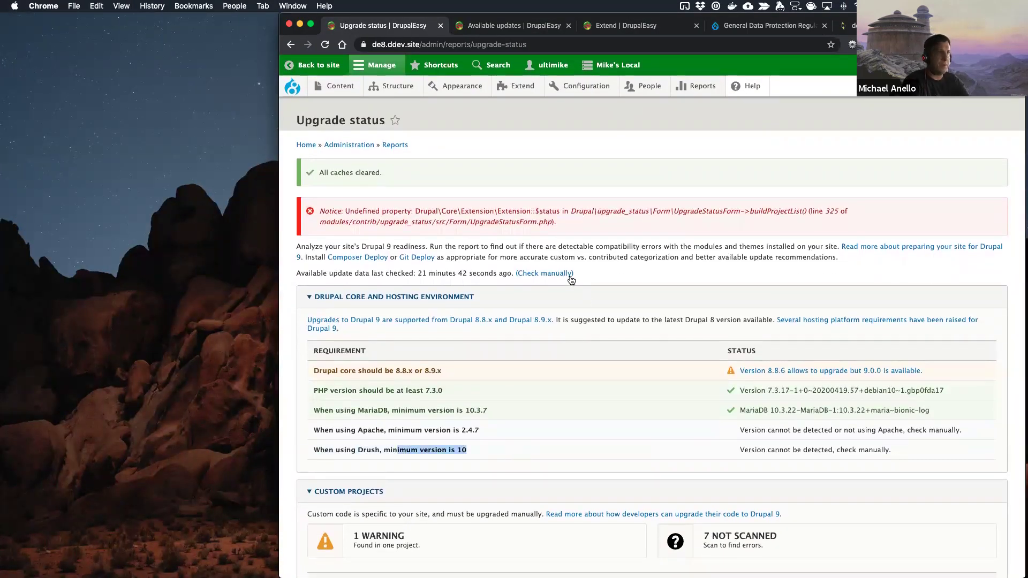
click(609, 249)
key(super+t)
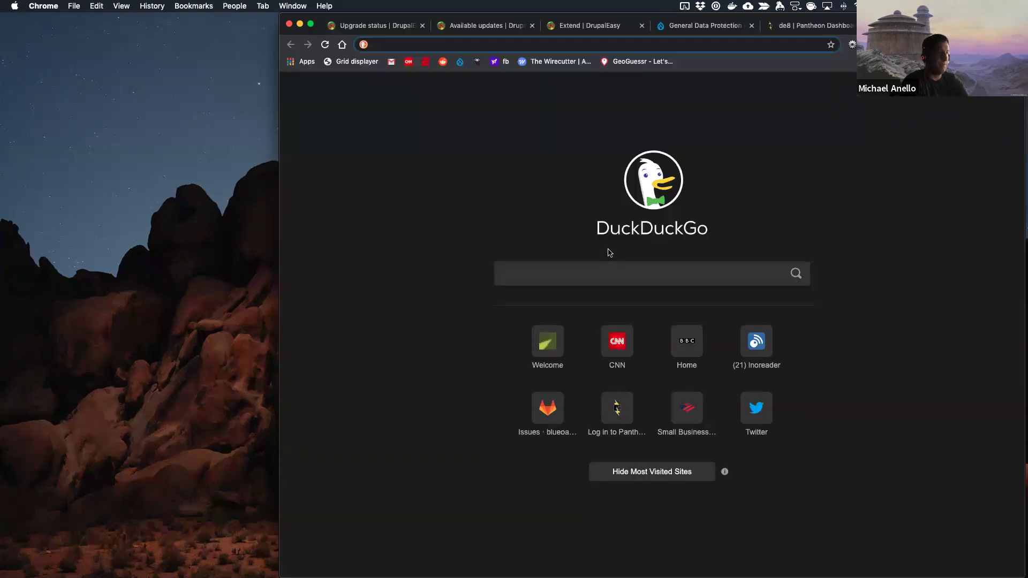
key(super+w)
scroll(533, 294, down, 2)
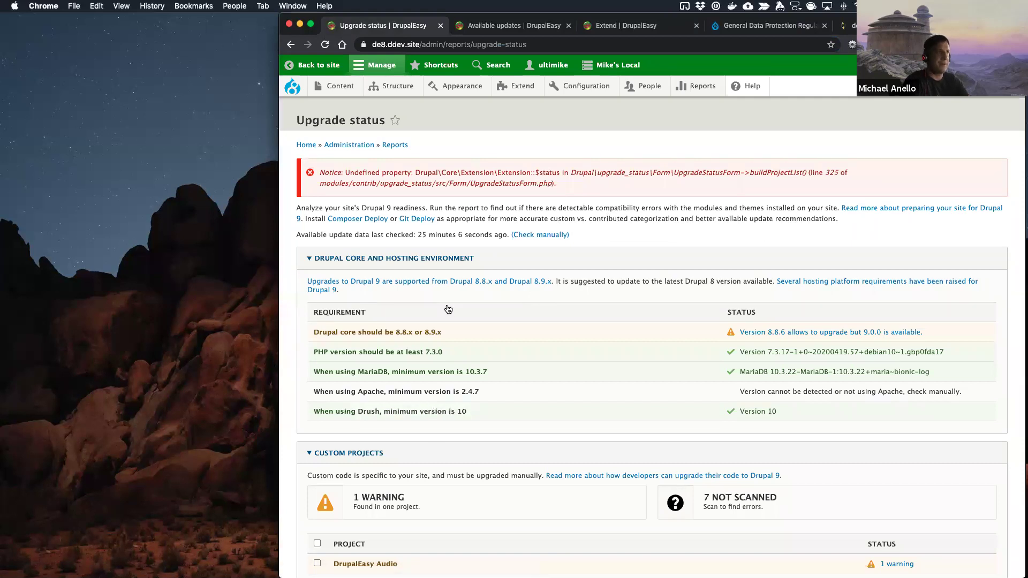
Step: Return to PhpStorm's terminal, check the repository with git status and stage the vendor directory
key(super+Tab)
text(git status)
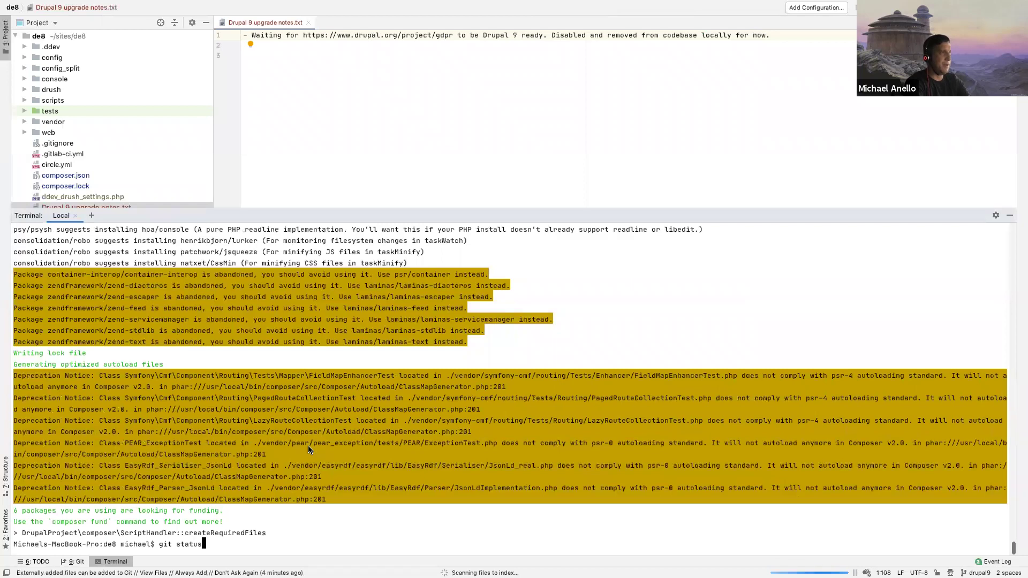
key(Return)
text(git add vendo)
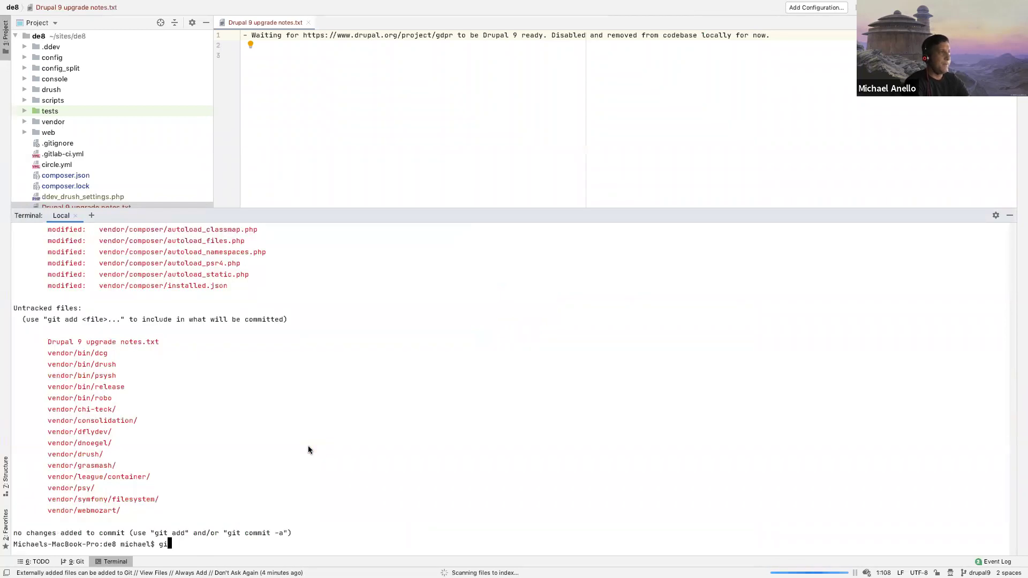
text(r)
key(Return)
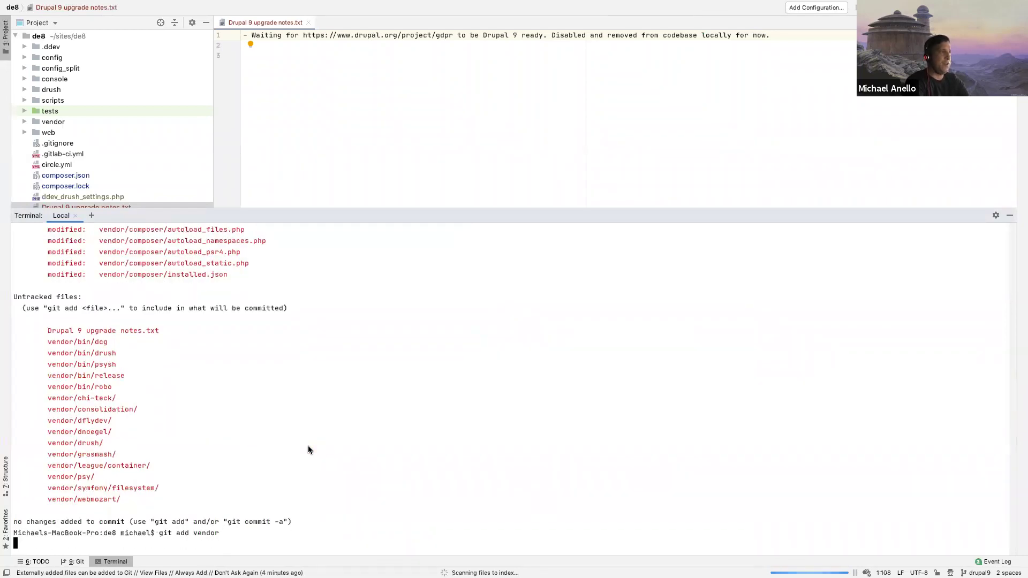
Step: Check the repository with git status and stage composer.json and composer.lock
text(git status)
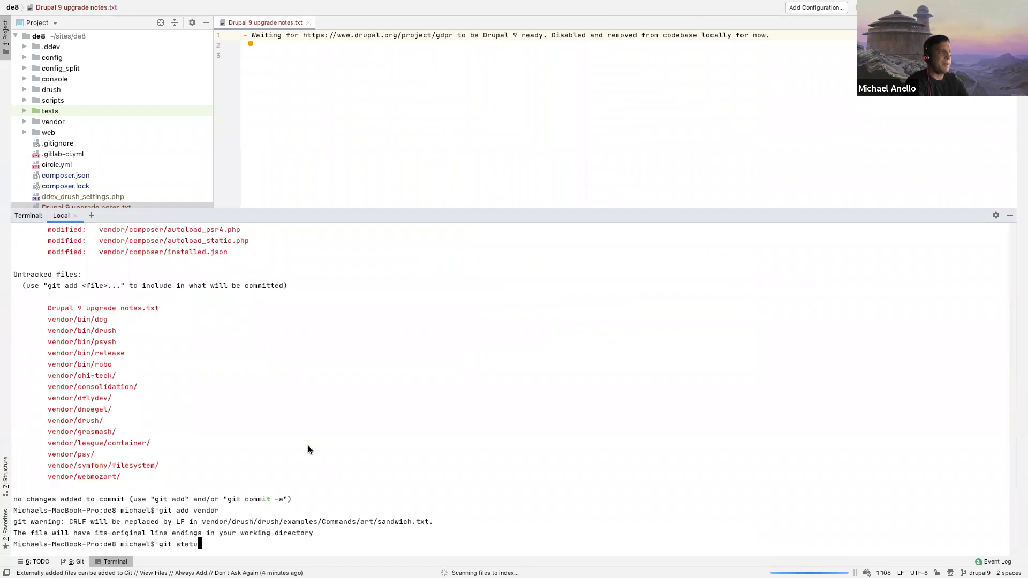
key(Return)
text(git ad)
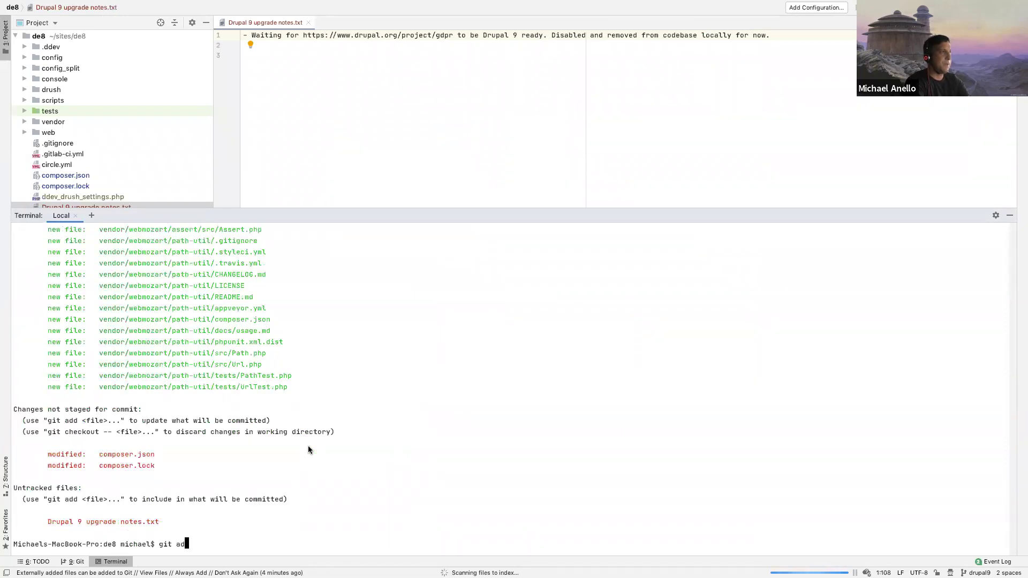
text(d composer.json compser)
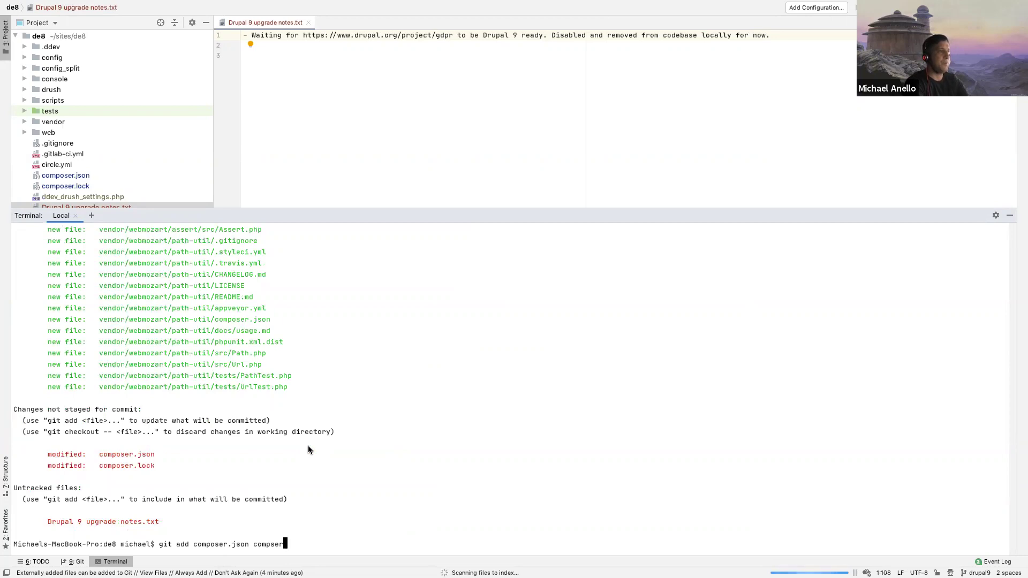
key(BackSpace)
text(oser.lock)
key(Return)
Step: Commit the staged changes with the message 'Installed Drush 10.2.'
text(git c)
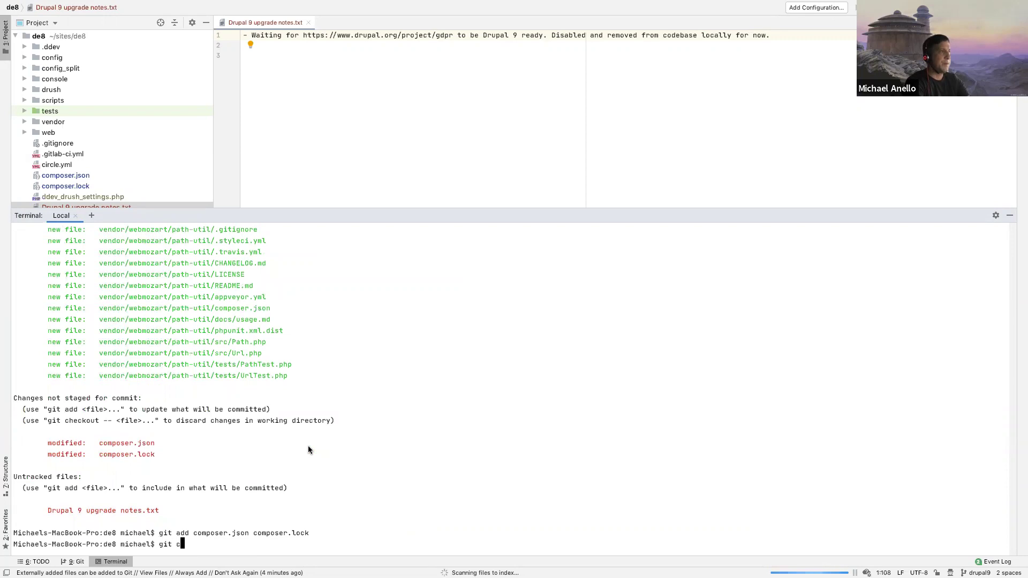
text(ommit -m 'Installed D)
text(rush 10)
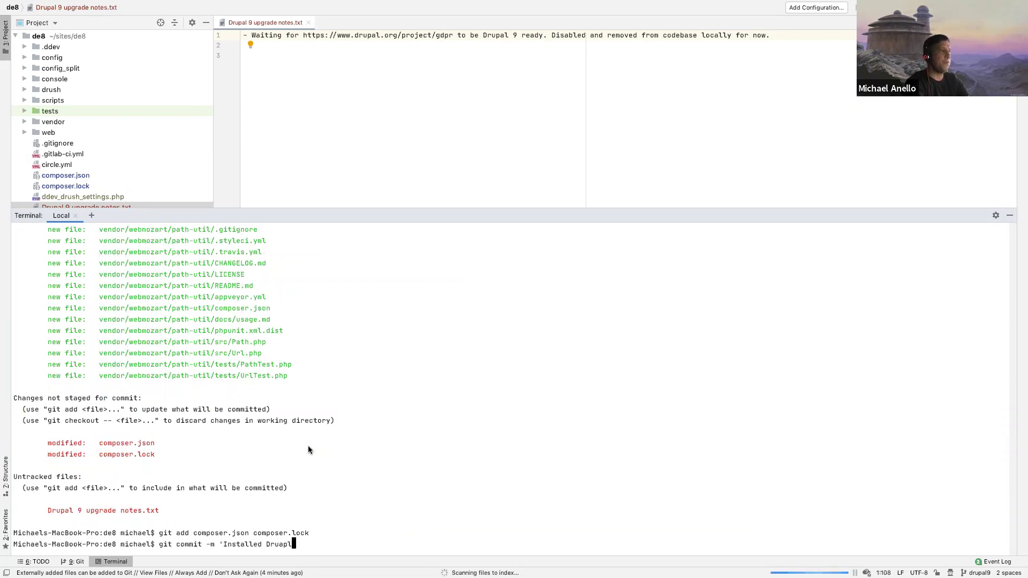
text(.2.')
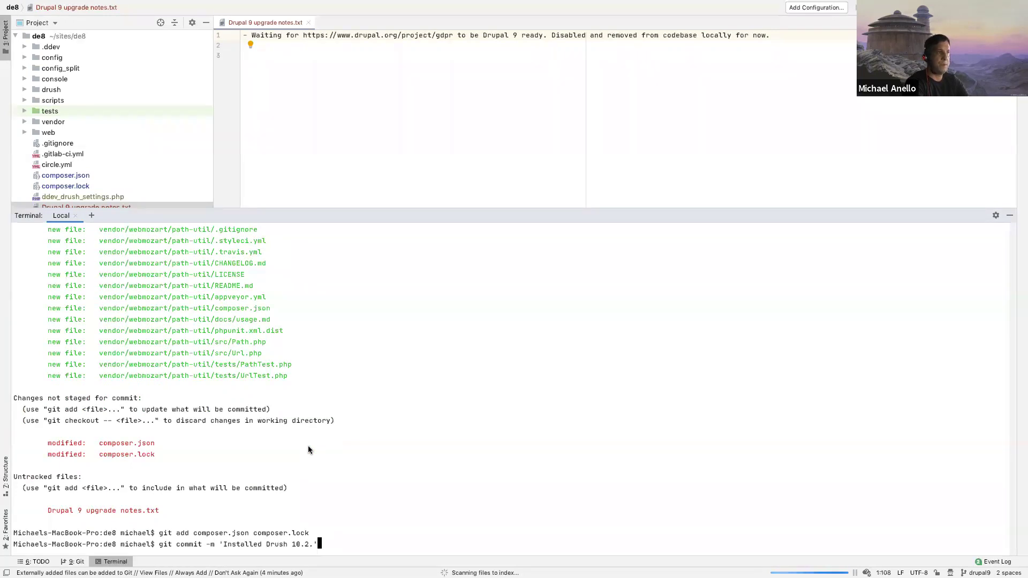
key(Return)
Step: Check the installed Drush version by running ddev . drush --version
text(ddev . drush --version)
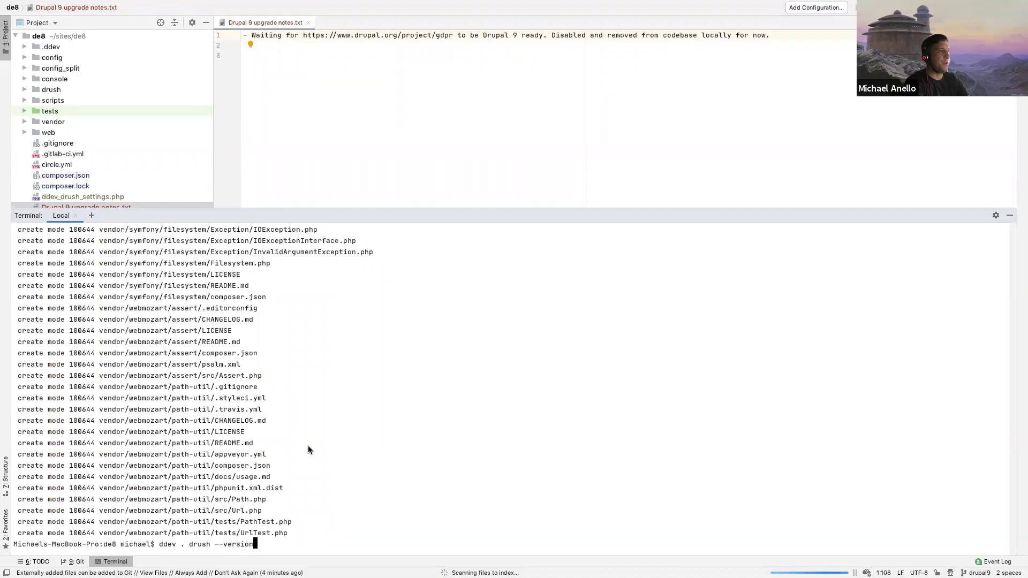
key(Return)
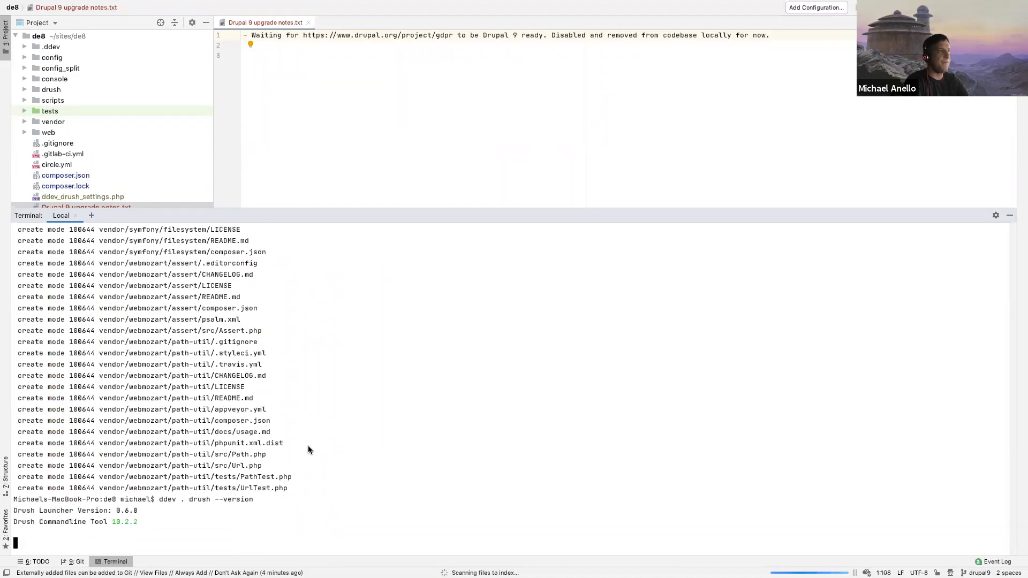
triple_click(116, 522)
click(252, 447)
Step: Switch to Chrome and review the Custom projects section of the Upgrade status report
key(super+Tab)
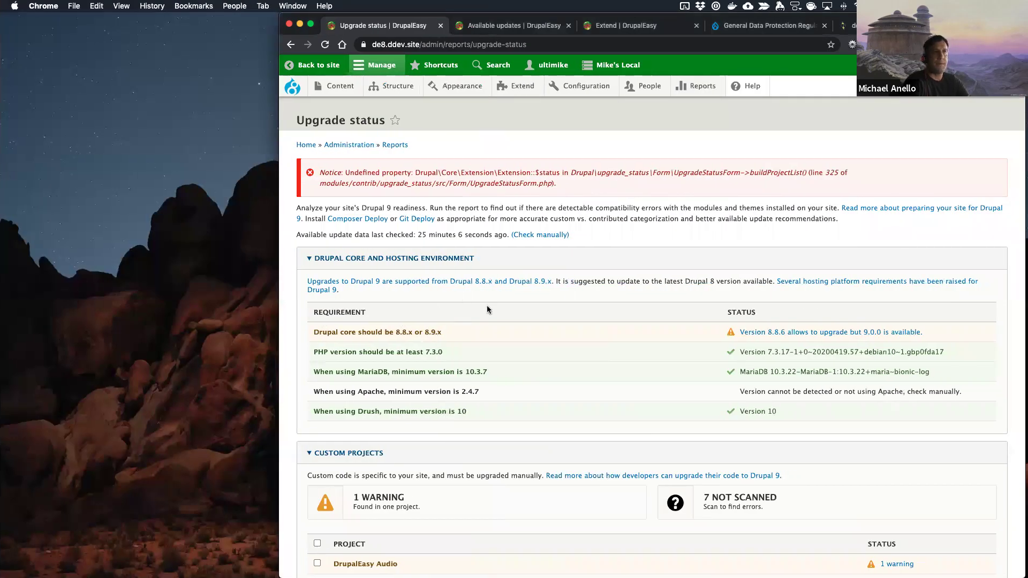
scroll(487, 307, down, 3)
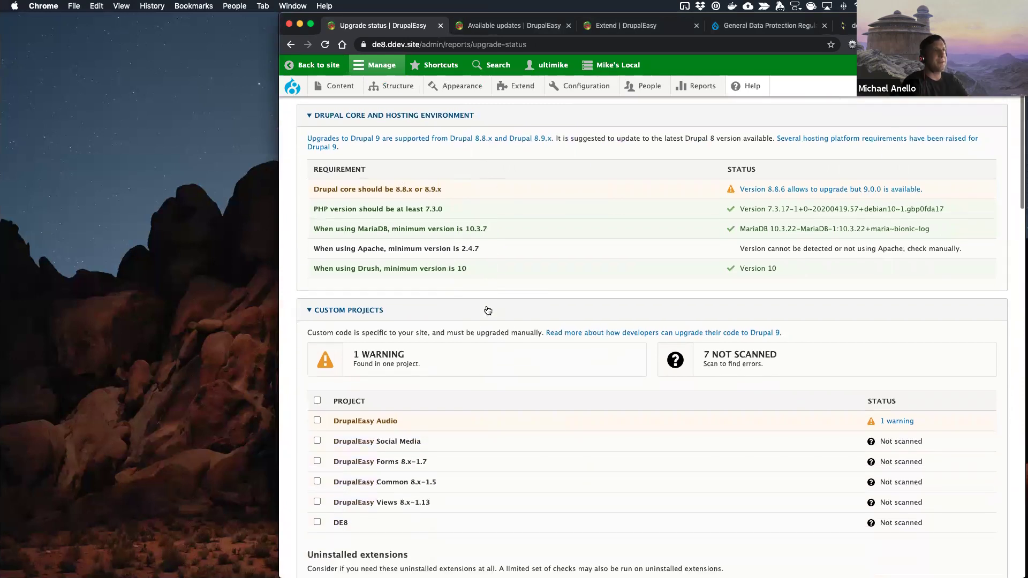
scroll(488, 311, down, 4)
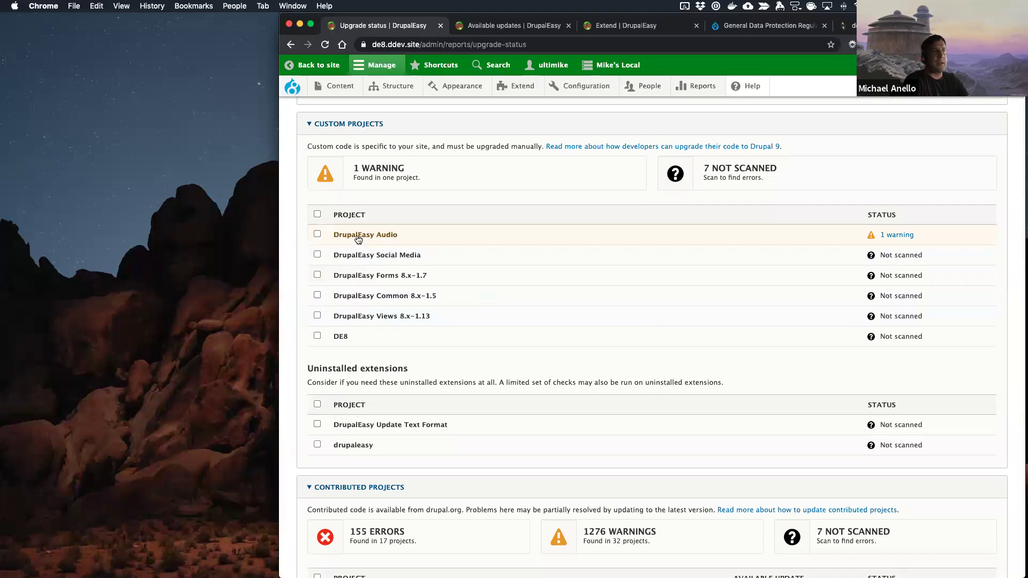
Step: Return to PhpStorm, hide the terminal and expand the project tree to the web/modules/custom/deaudio folder
key(super+Tab)
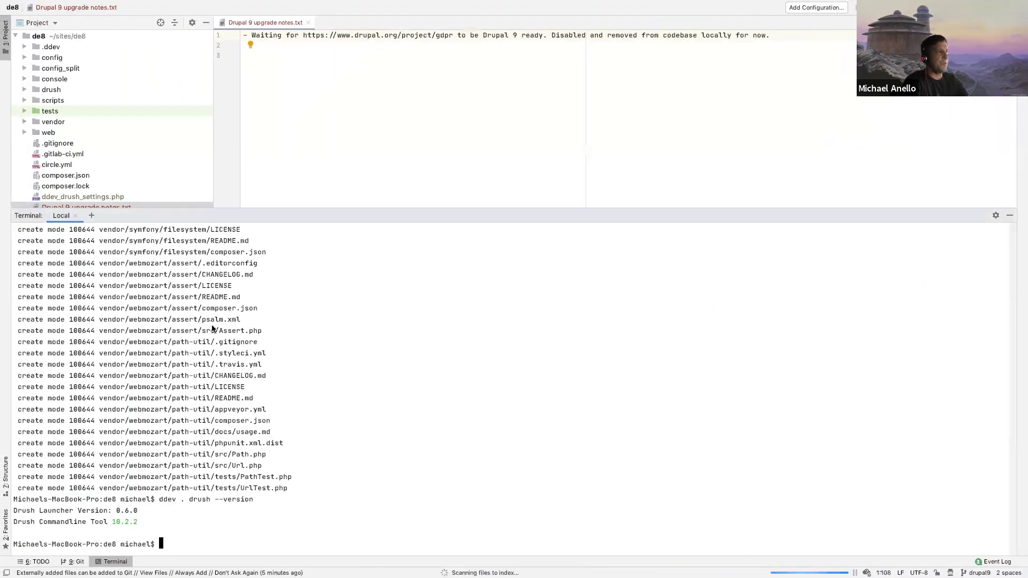
click(110, 561)
click(414, 135)
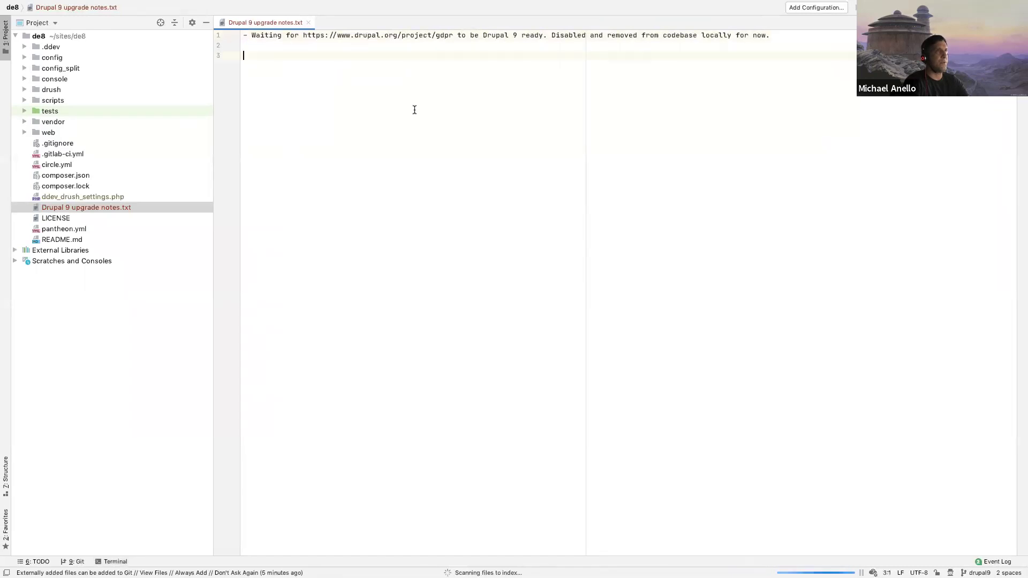
click(24, 132)
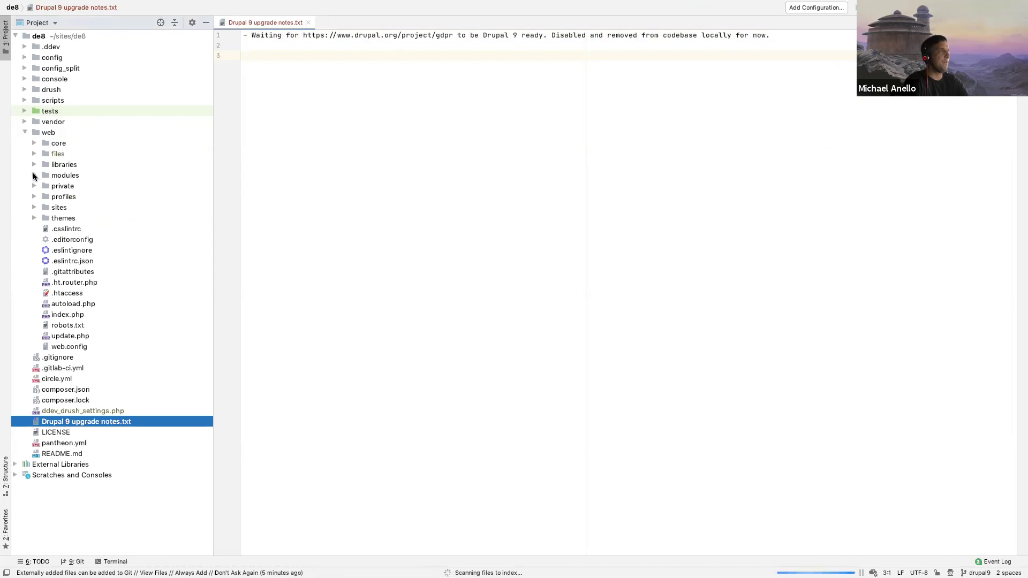
click(34, 176)
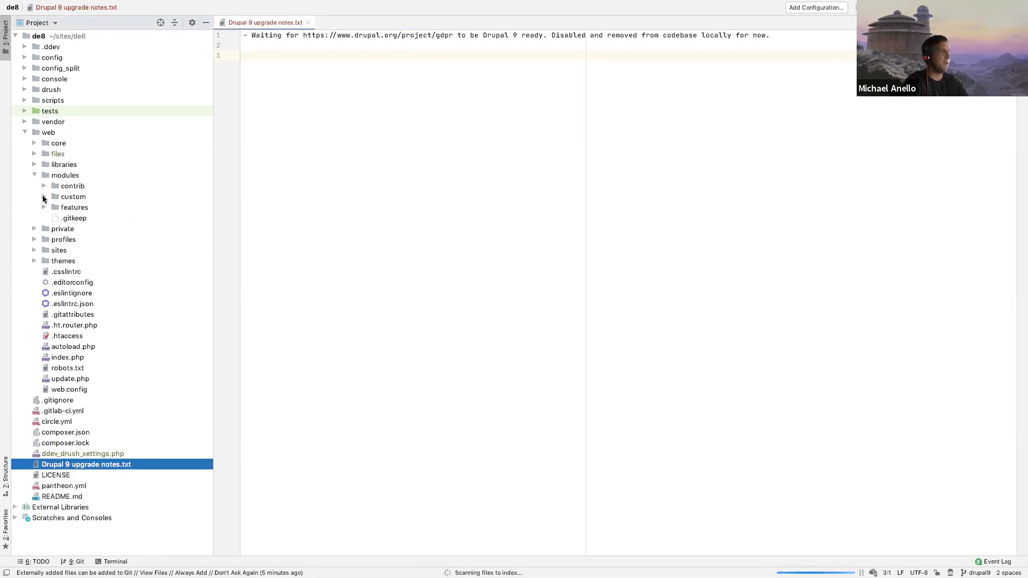
click(43, 197)
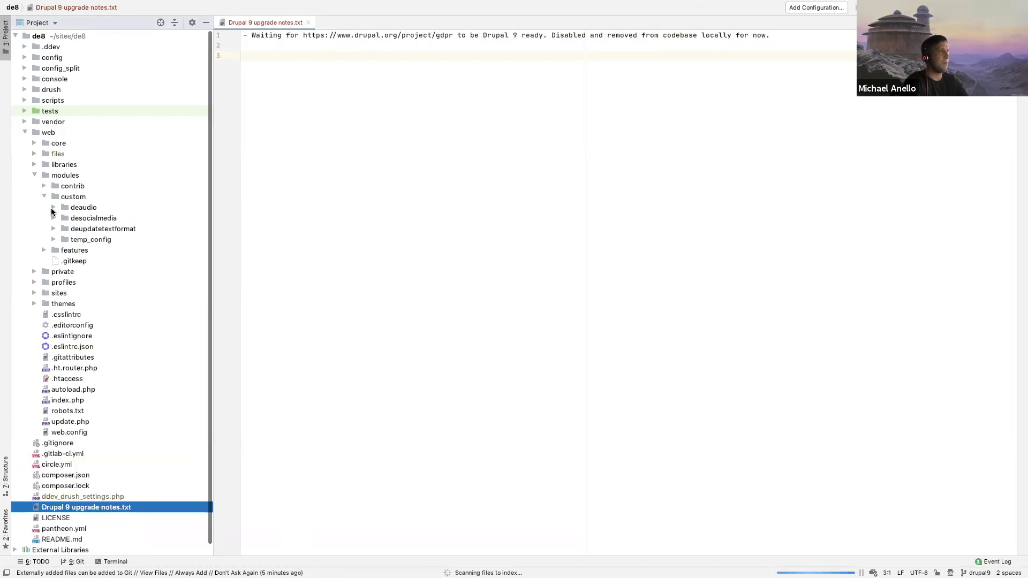
click(54, 207)
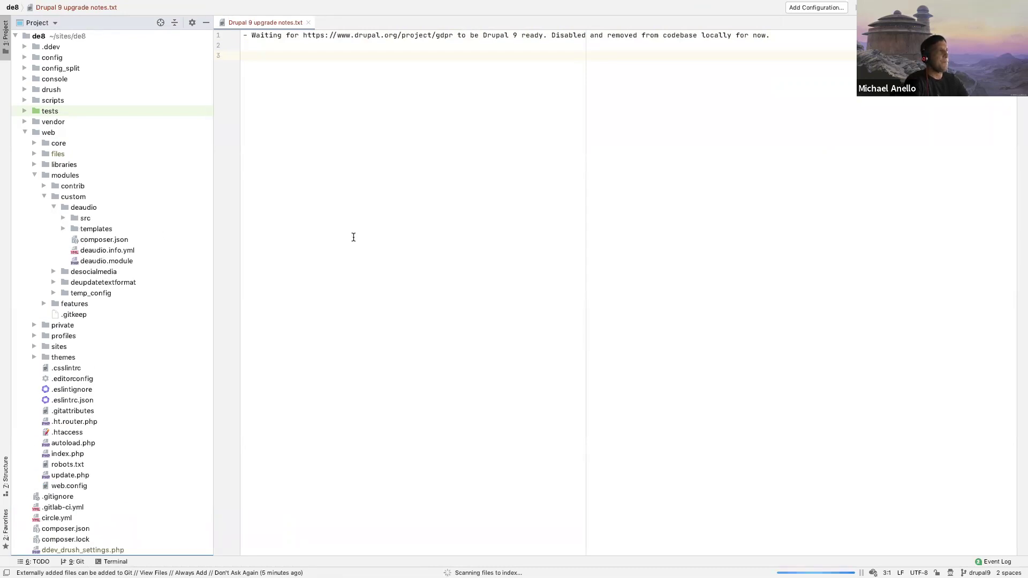
Step: Switch to Chrome, open the DrupalEasy Audio warning and copy its suggested core_version_requirement: ^8 || ^9 line
key(super+1)
key(super+Tab)
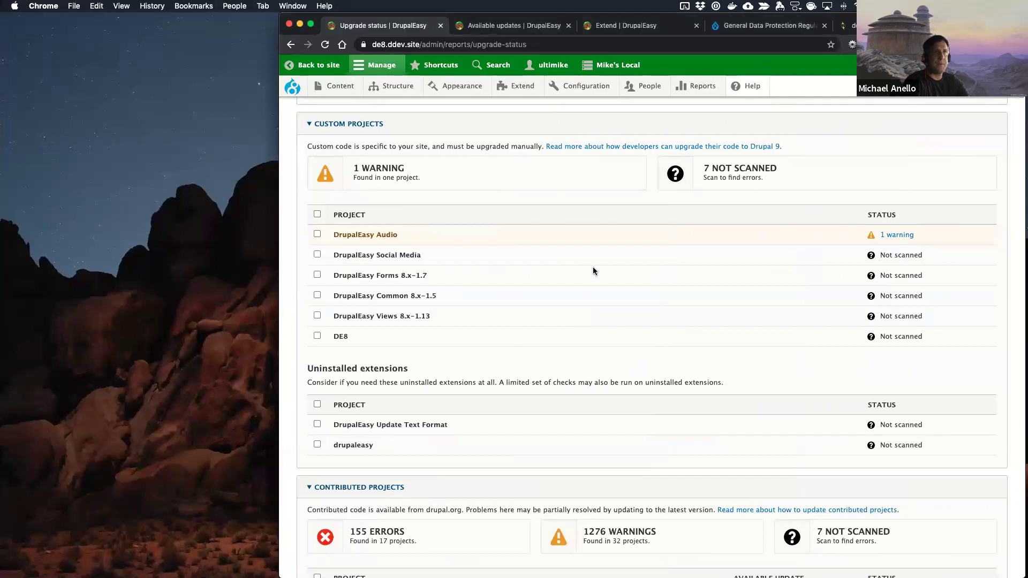
click(895, 236)
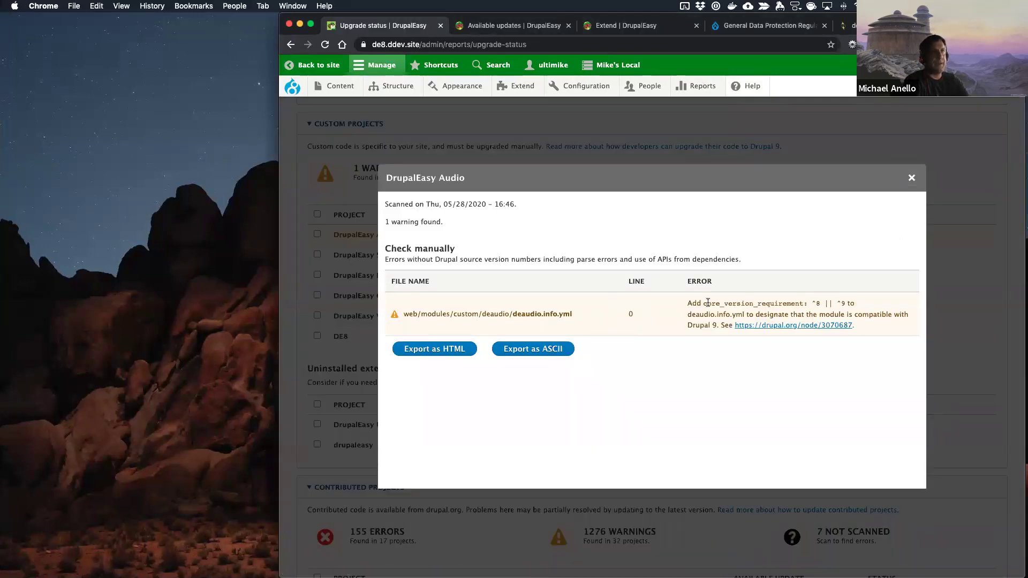
drag(704, 304, 846, 304)
key(super+c)
Step: Return to PhpStorm, open deaudio.info.yml and add core_version_requirement: ^8 || ^9 below the core: 8.x line
key(super+Tab)
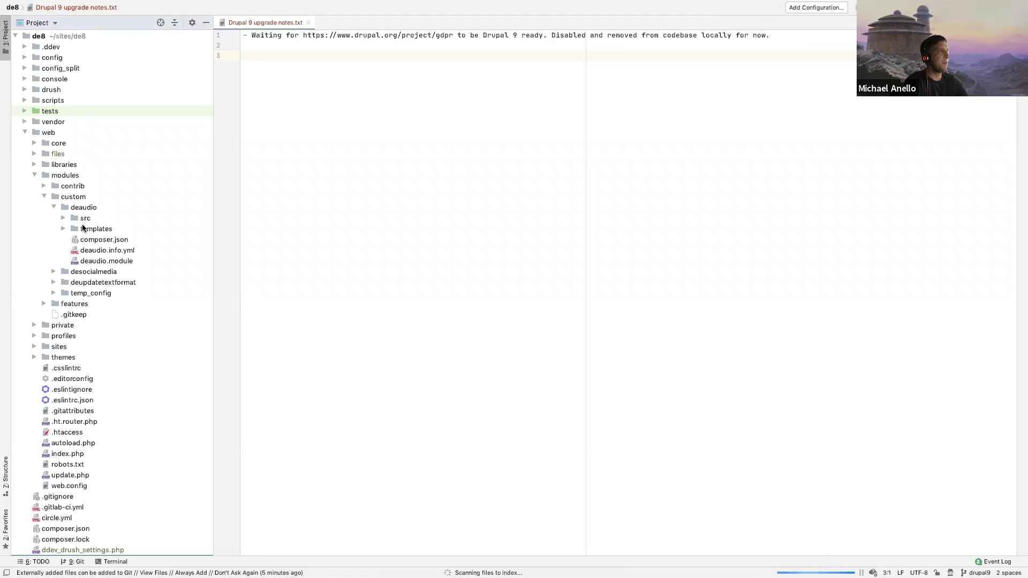
click(102, 252)
double_click(102, 252)
click(312, 66)
key(Return)
key(super+v)
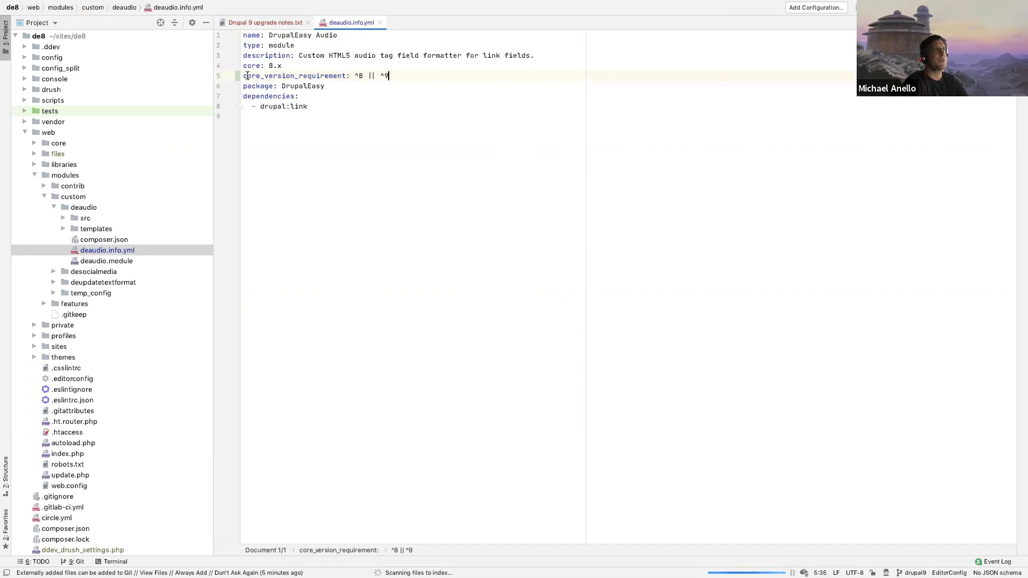
drag(244, 76, 409, 75)
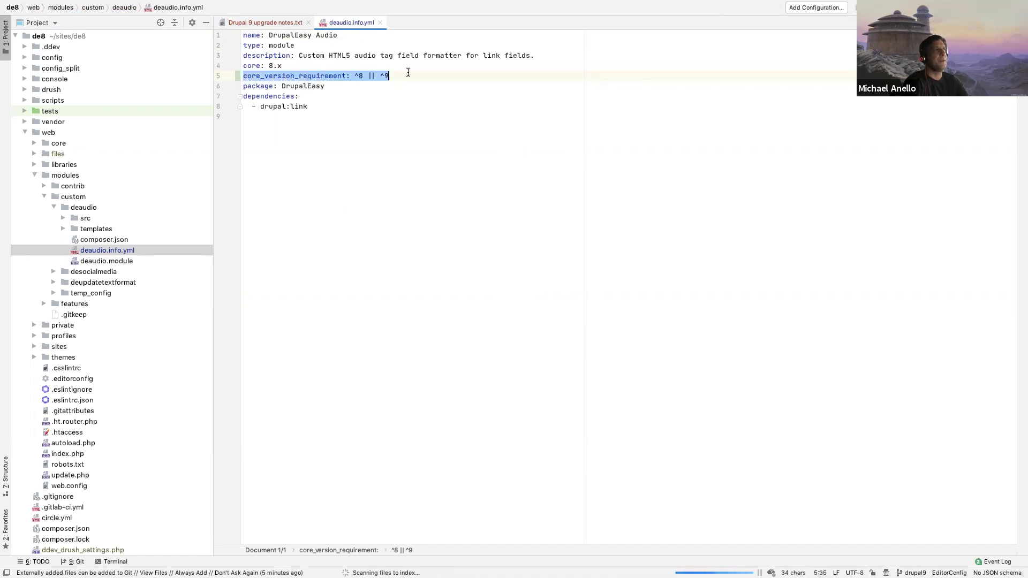
click(376, 138)
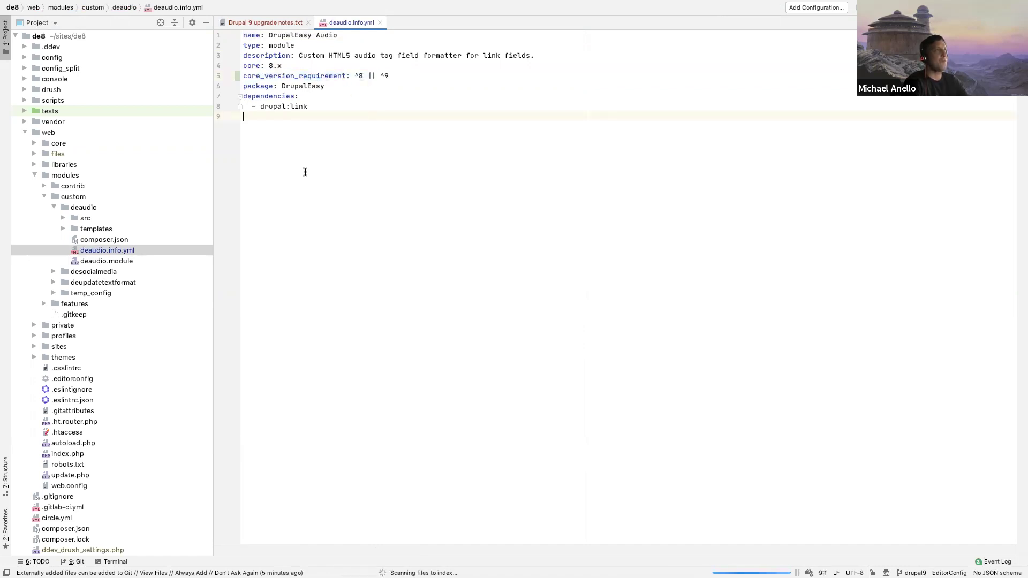
Step: Switch to Chrome, close the DrupalEasy Audio warning, reload the Upgrade status report and flush all caches
key(super+shift+bracketleft)
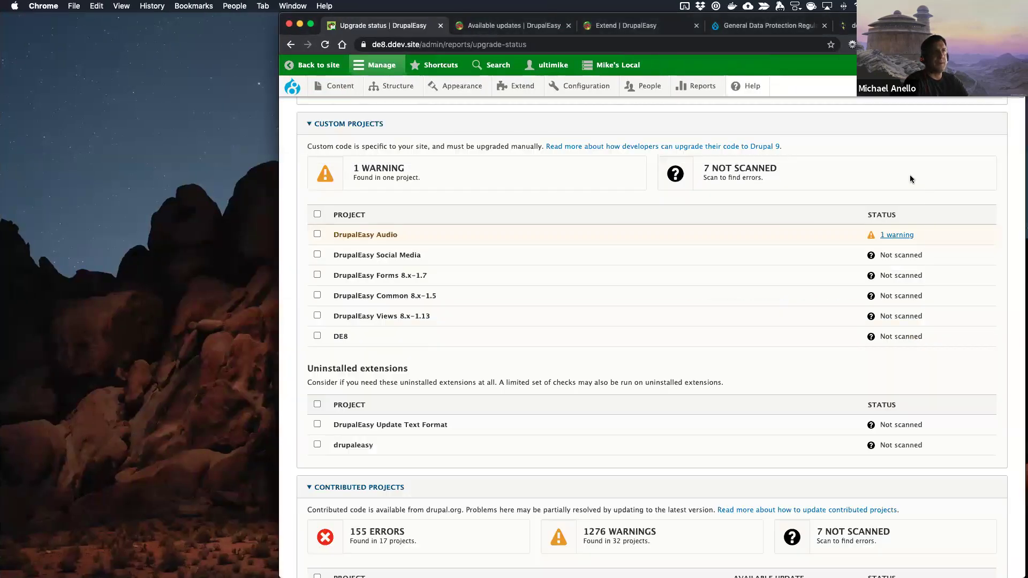
click(911, 178)
key(super+r)
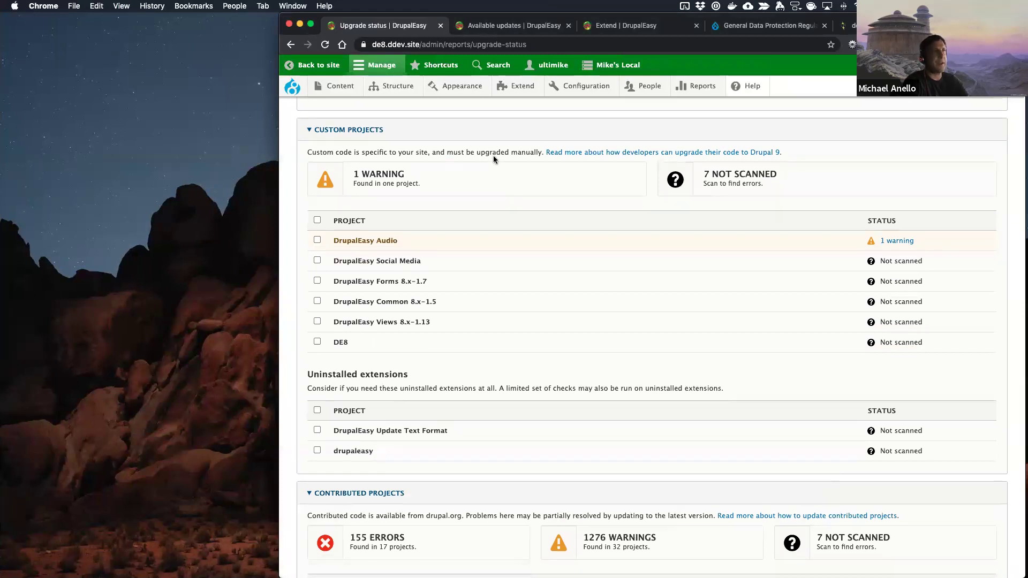
mouse_move(293, 91)
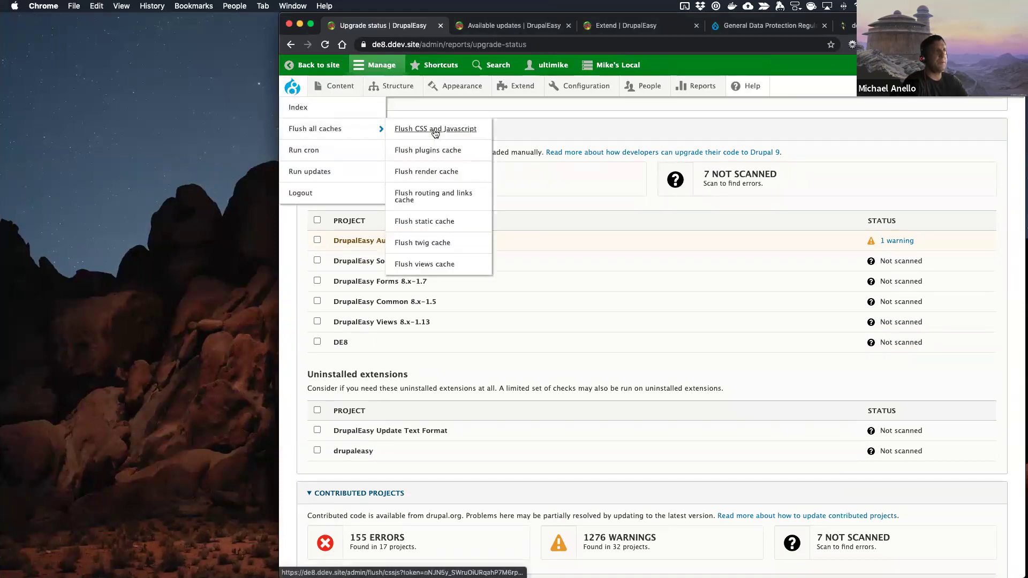
click(314, 131)
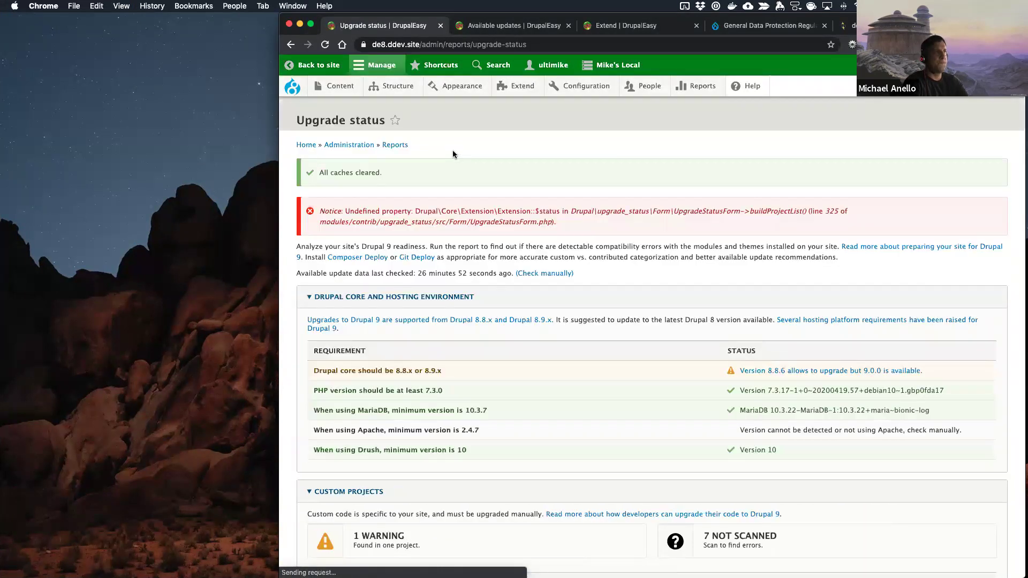
Step: Recheck the DrupalEasy Audio warning details, reload the report and check the module's status under Custom projects
scroll(453, 154, down, 7)
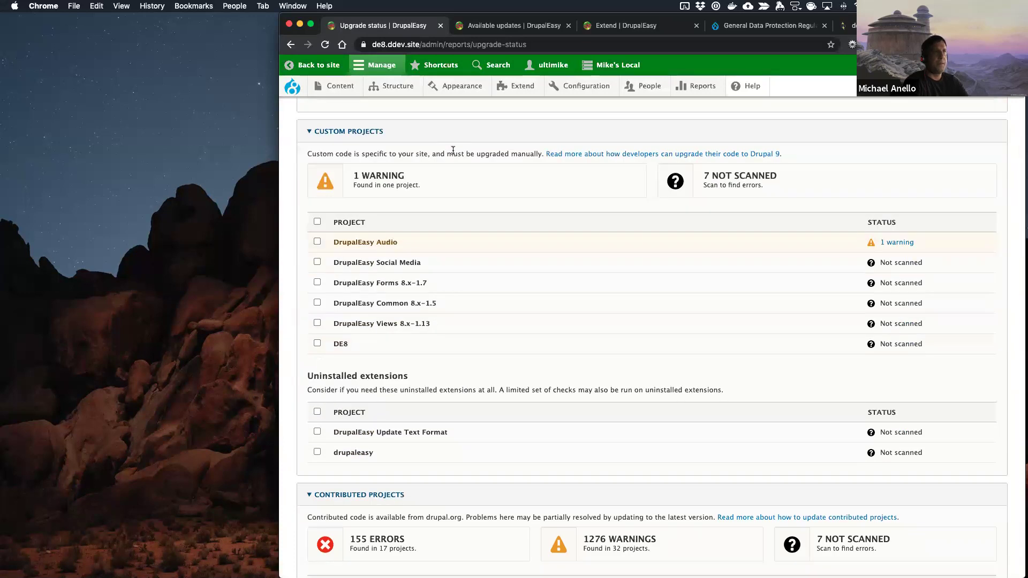
click(897, 242)
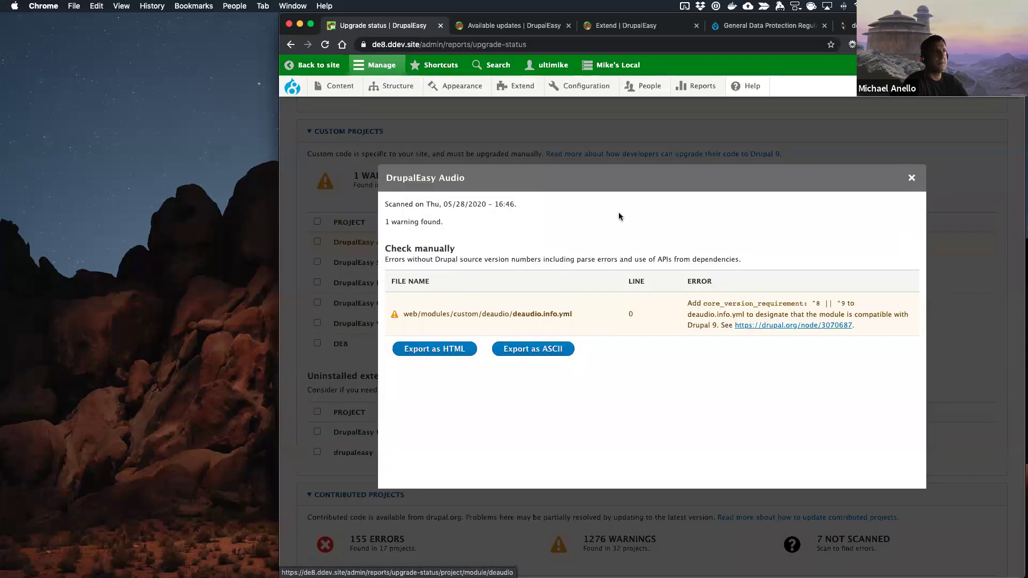
click(911, 178)
scroll(487, 182, up, 7)
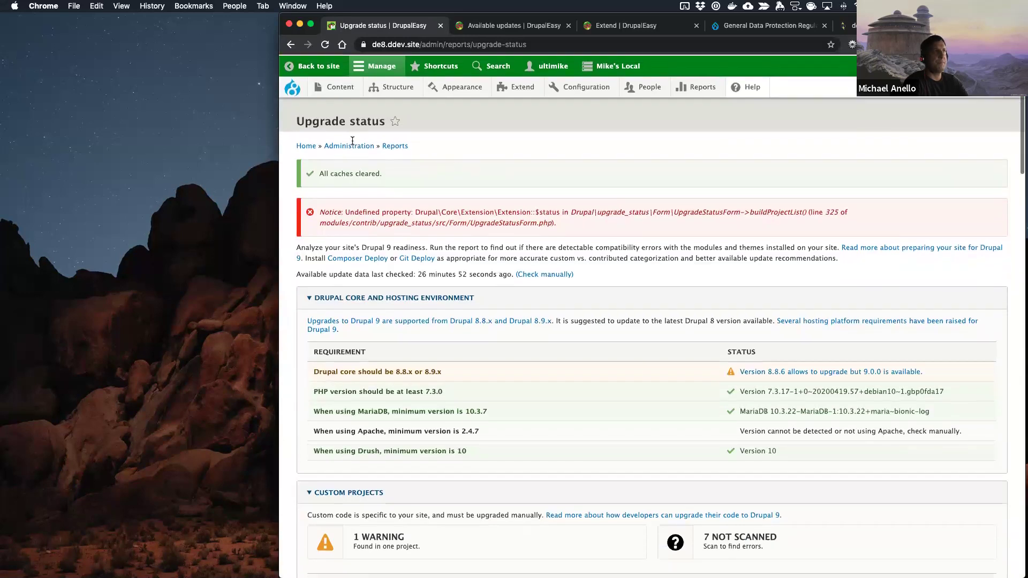
click(321, 46)
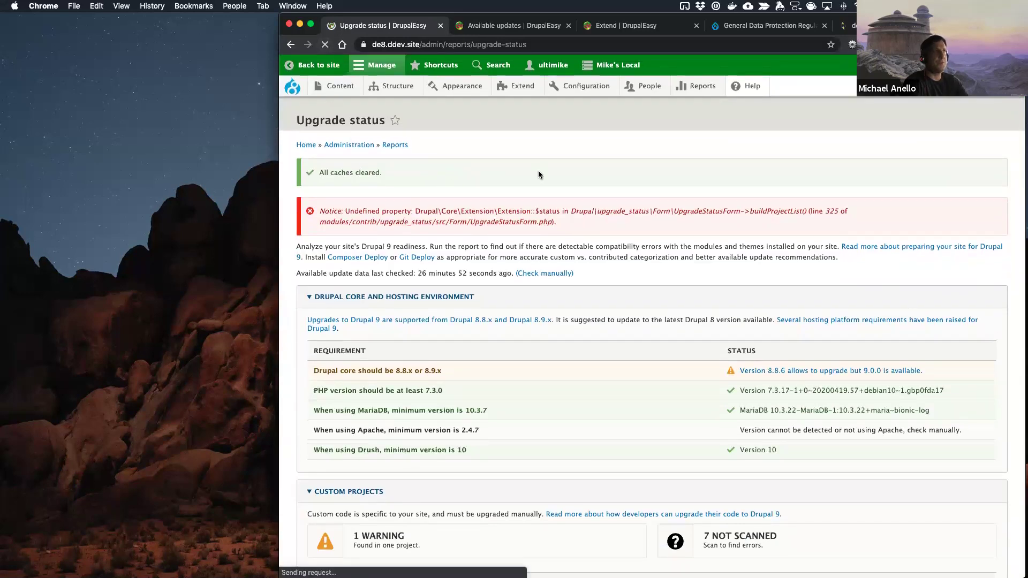
scroll(539, 170, down, 5)
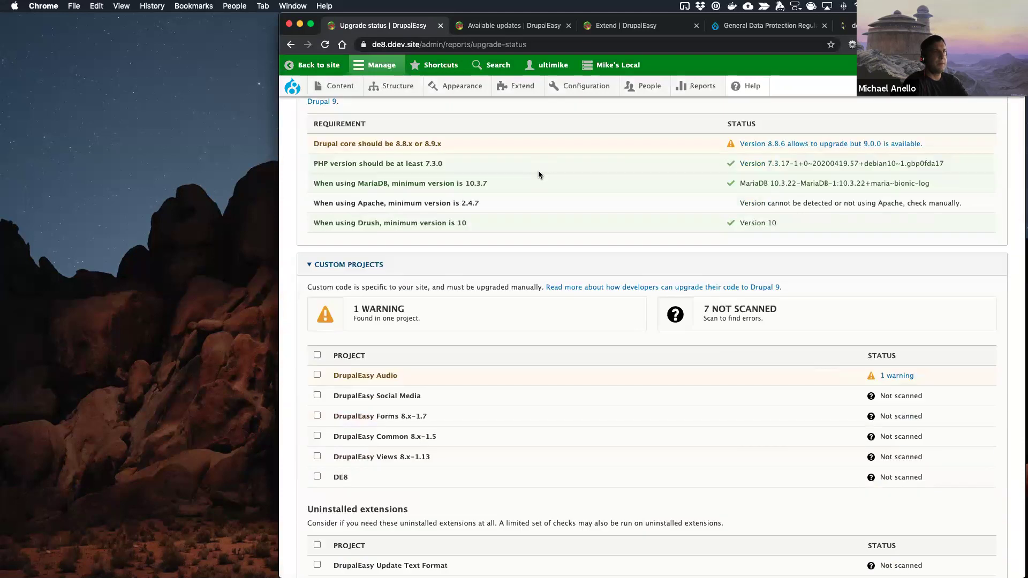
Step: Switch to PhpStorm, review the edited deaudio.info.yml and close it
key(super+Tab)
double_click(154, 253)
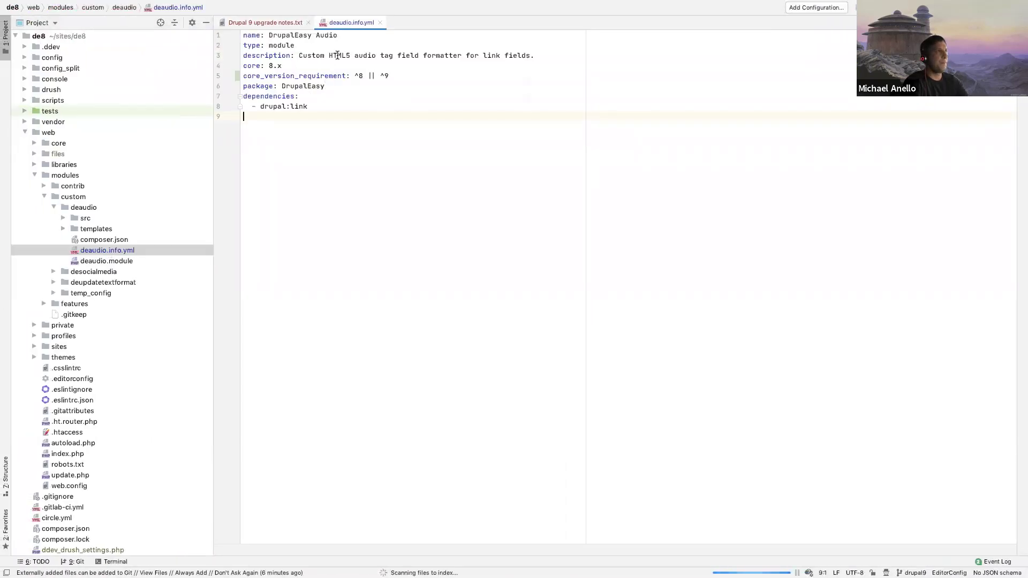
key(super+w)
Step: Switch to Chrome, flush all Drupal caches and rescan the DrupalEasy Audio module in the Upgrade status report
key(super+Tab)
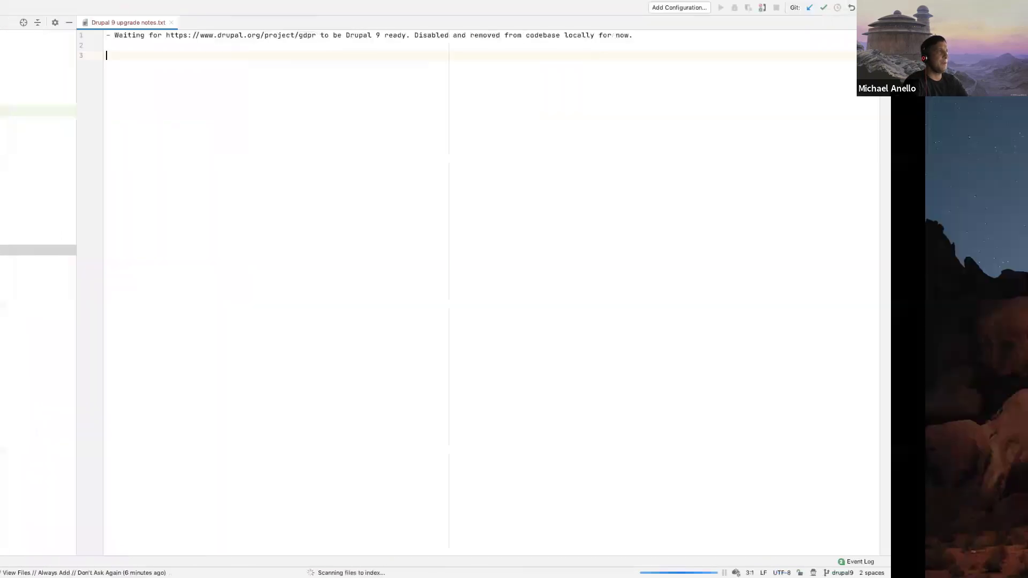
mouse_move(293, 90)
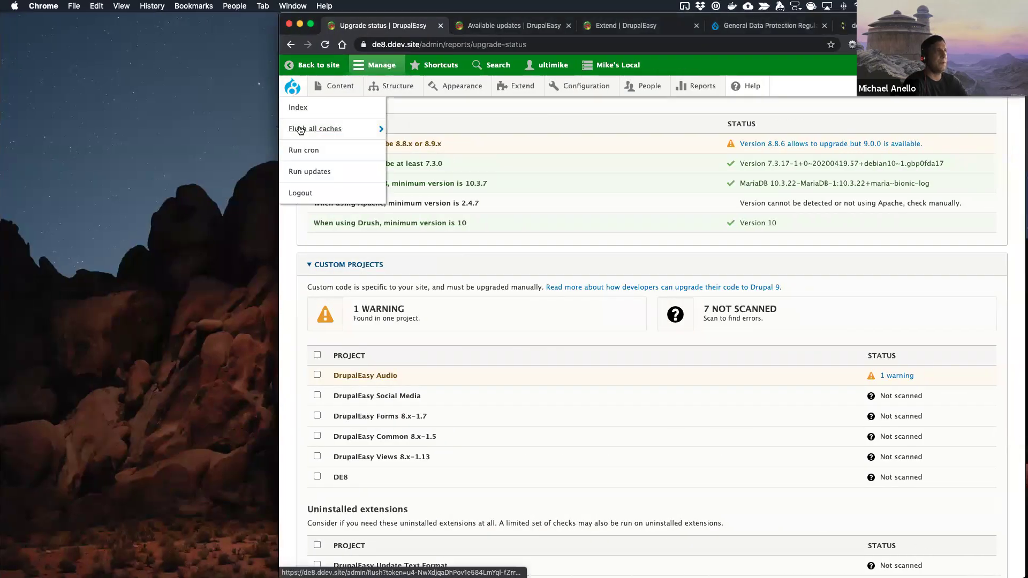
click(326, 131)
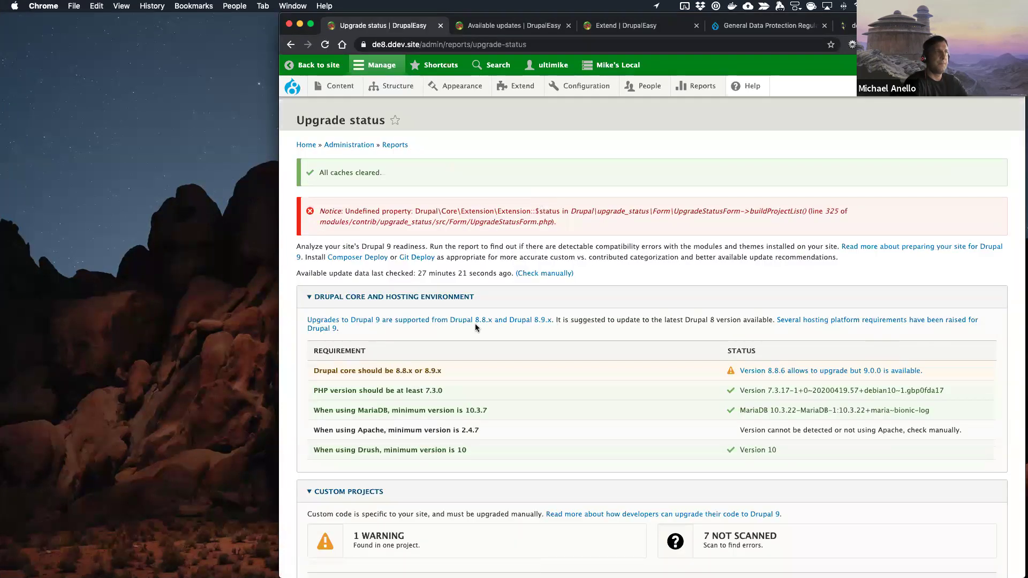
scroll(475, 323, down, 6)
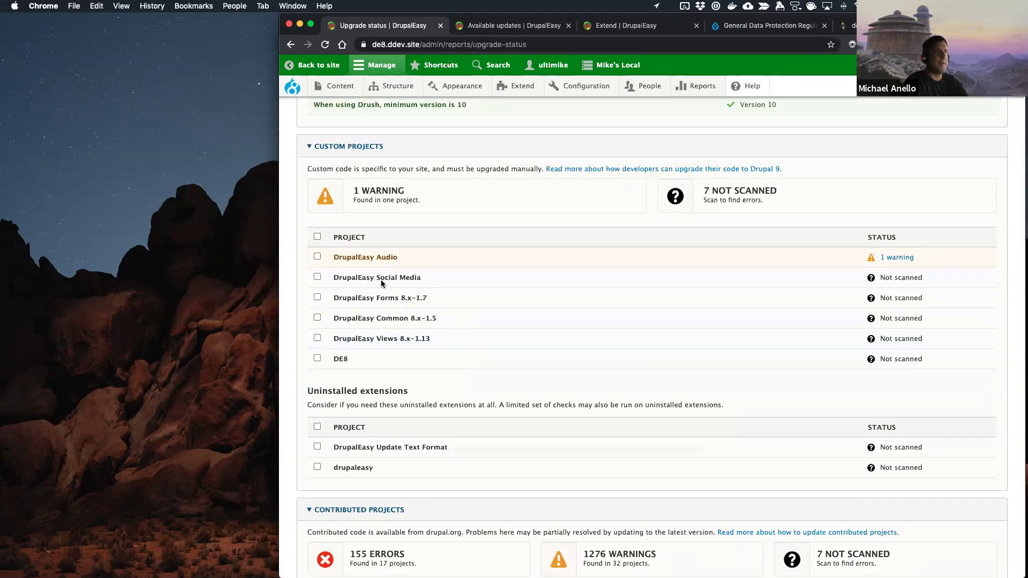
scroll(449, 383, down, 10)
scroll(449, 383, down, 15)
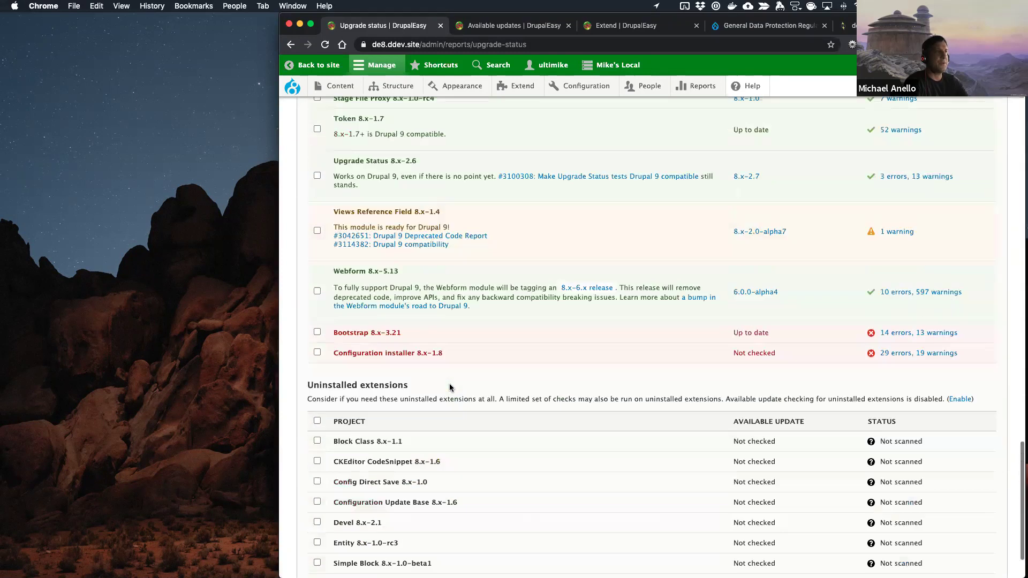
click(341, 532)
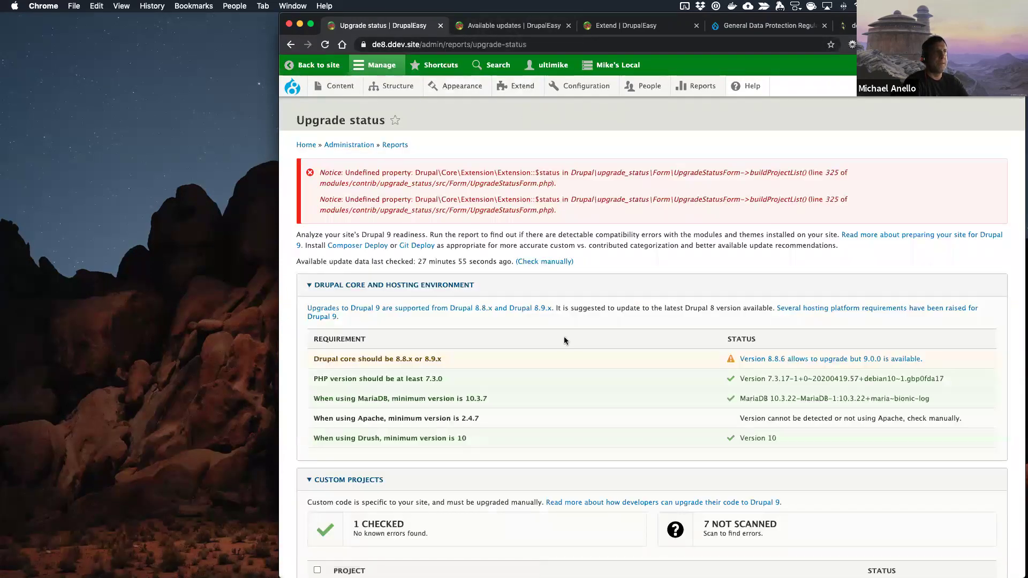
Step: Check the DrupalEasy Audio scan status under Custom projects in the Upgrade status report
scroll(579, 294, down, 10)
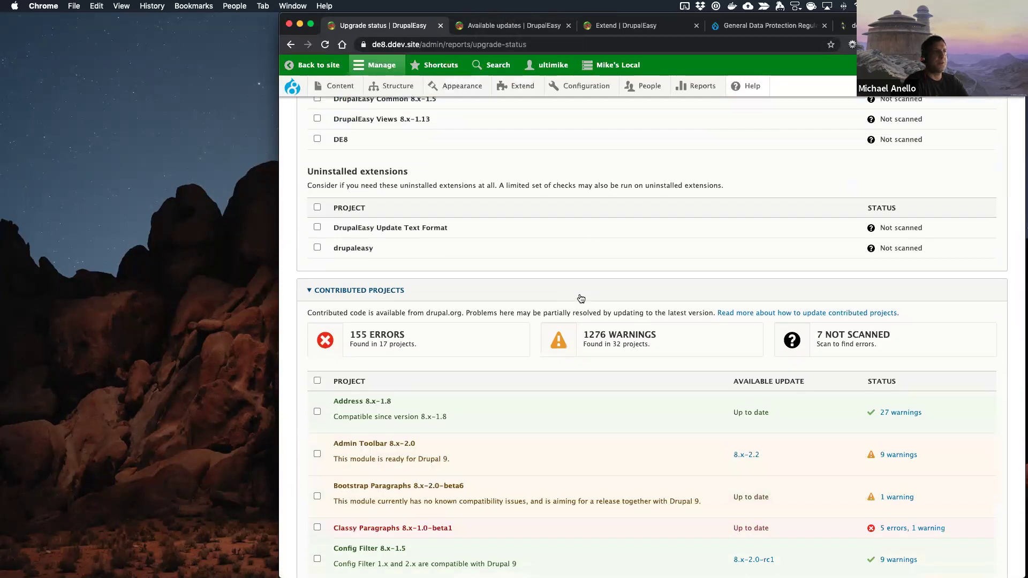
scroll(580, 293, up, 4)
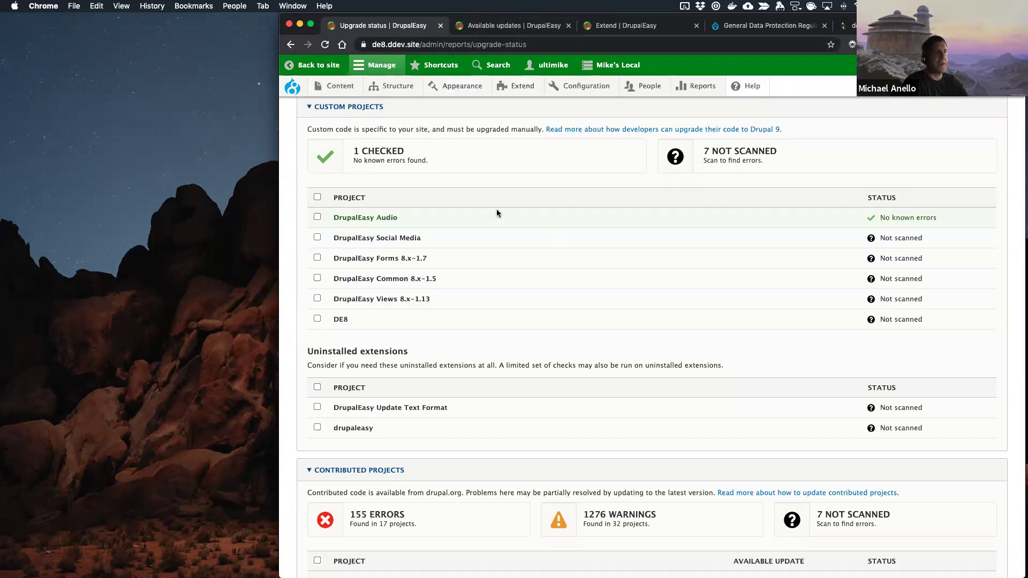
scroll(497, 212, up, 1)
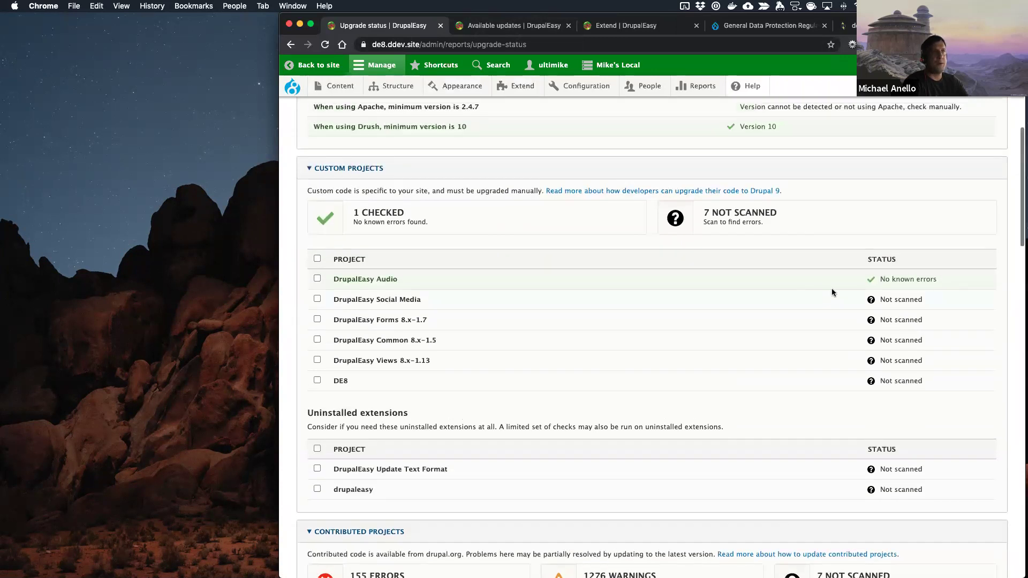
drag(882, 280, 940, 283)
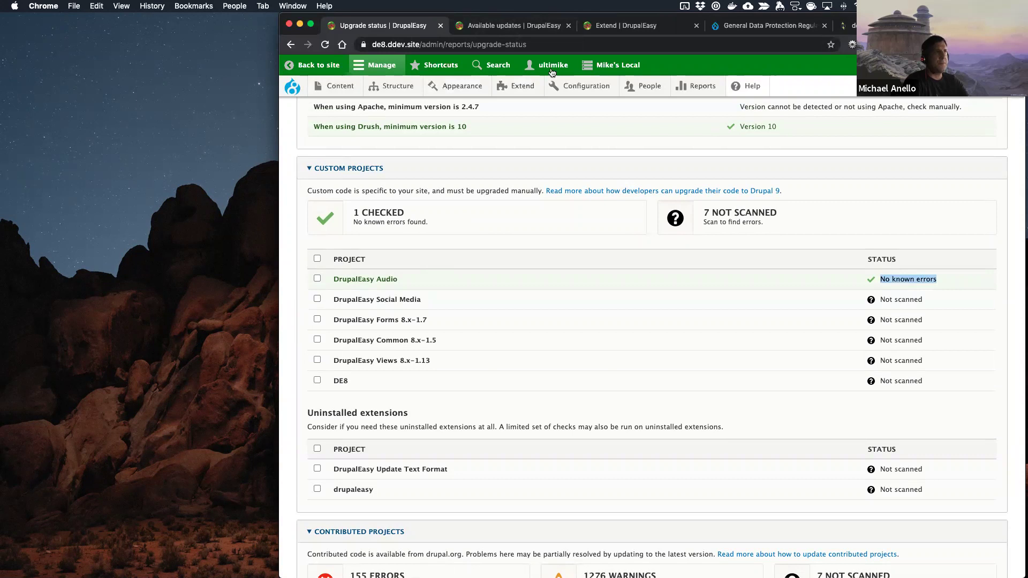
Step: Filter the Extend module list for "socia" and expand DrupalEasy Social Media's details to read its machine name
click(634, 25)
double_click(372, 175)
text(socia)
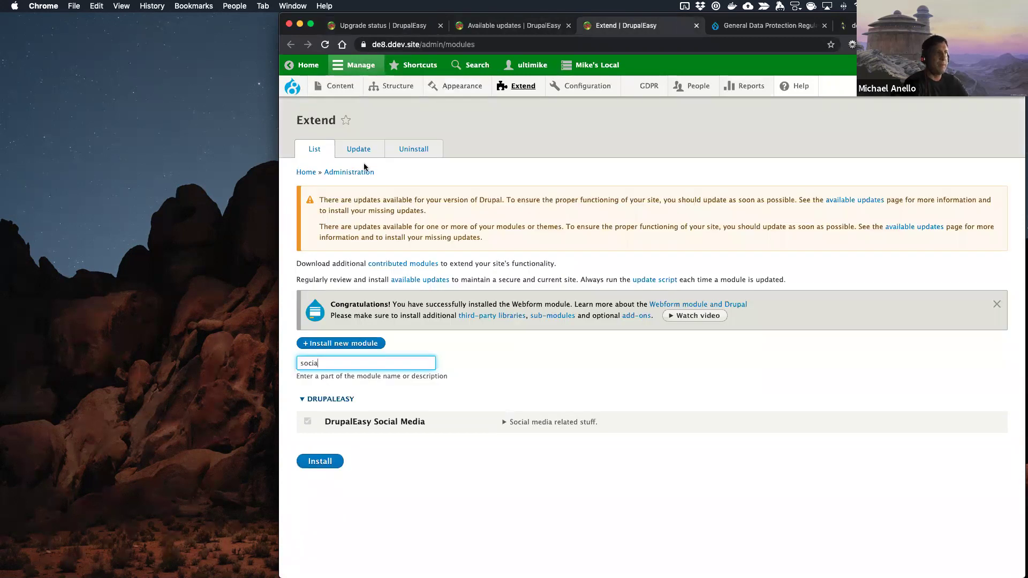
click(504, 424)
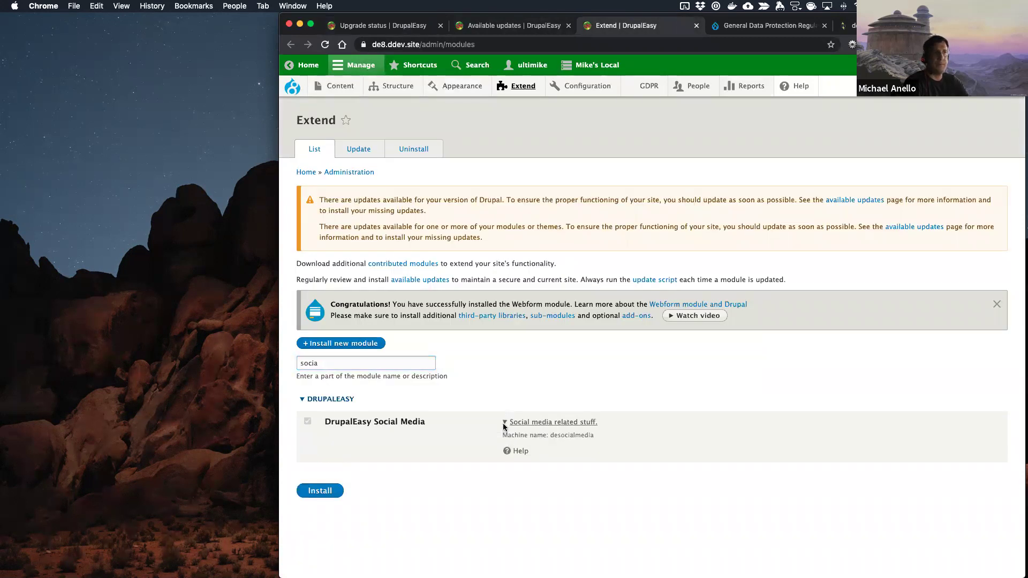
Step: Switch to PhpStorm, review DrupalEasySocialMediaLinkFormatter.php in the desocialmedia module's FieldFormatter folder and close the file
key(ctrl+Left)
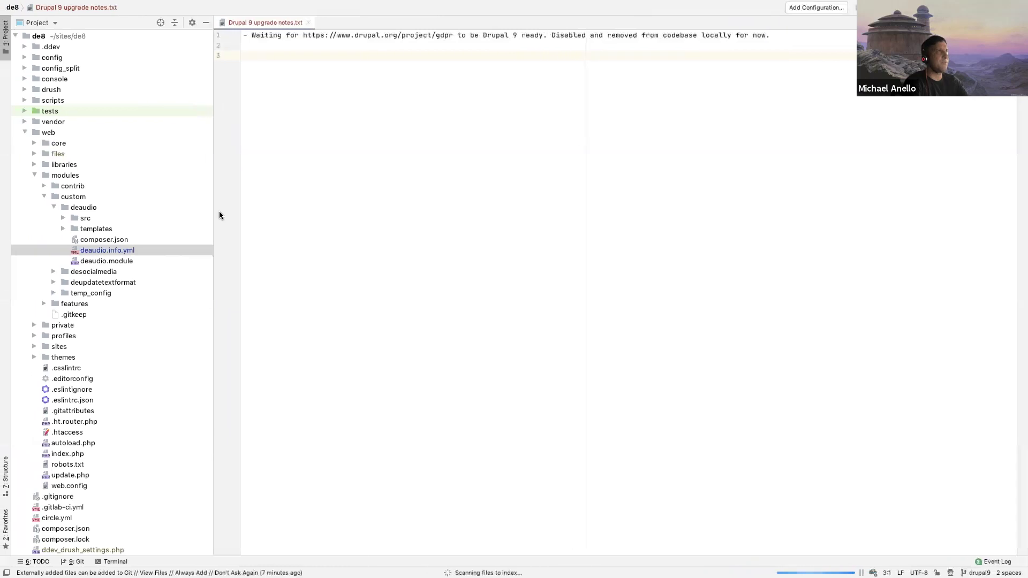
click(54, 272)
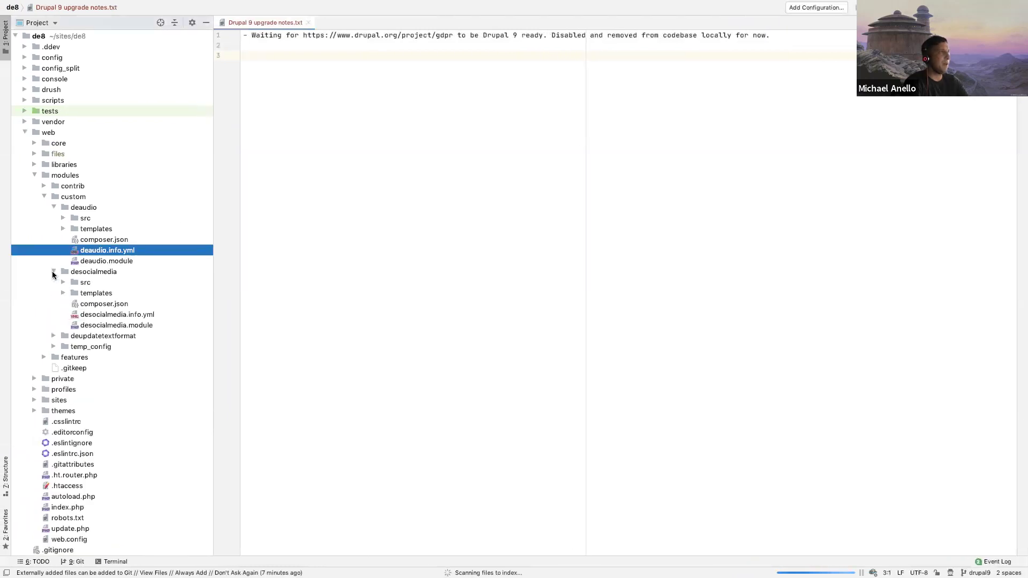
click(62, 283)
click(73, 292)
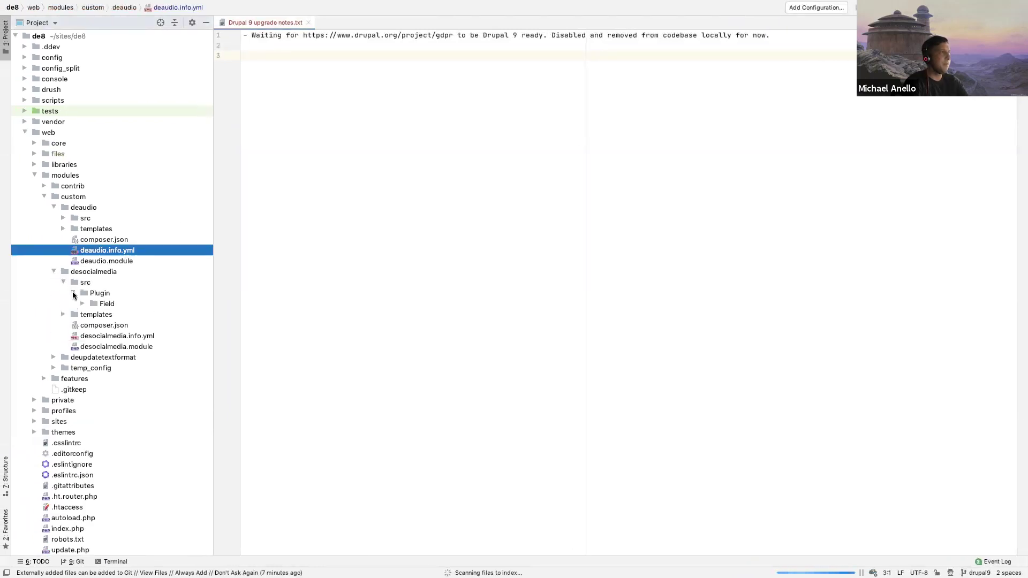
click(83, 304)
click(92, 315)
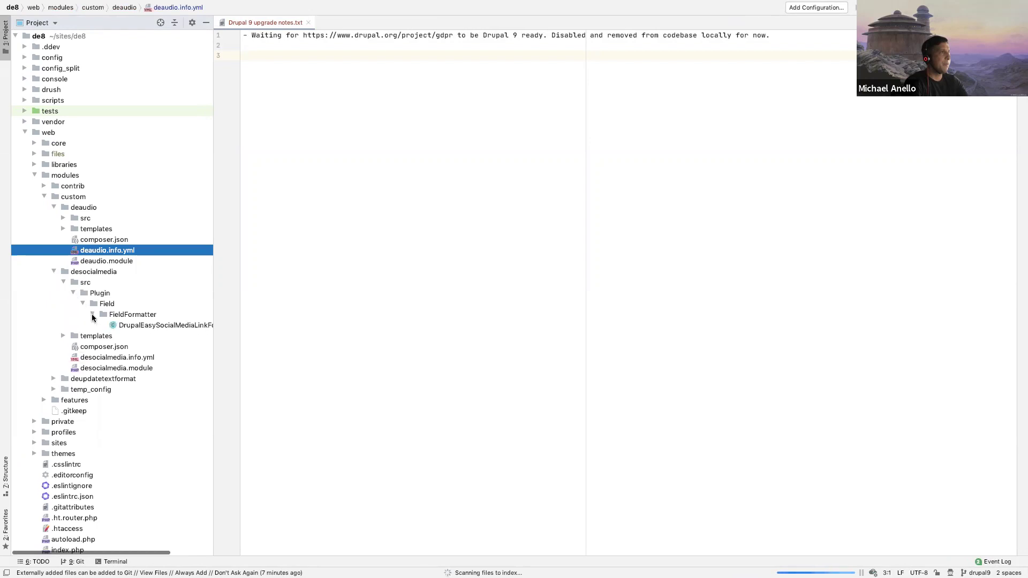
scroll(114, 323, right, 2)
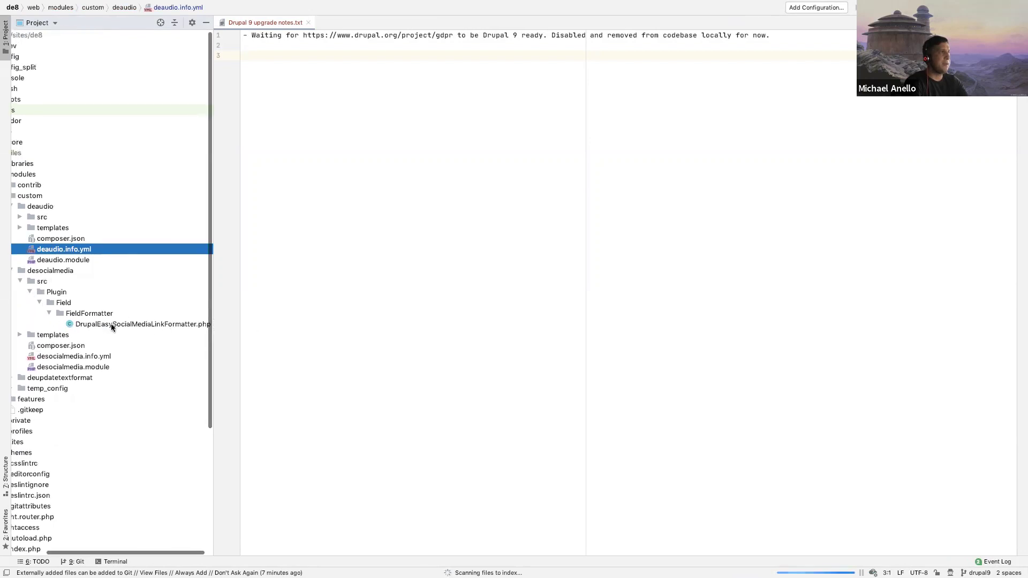
double_click(111, 323)
scroll(335, 309, down, 8)
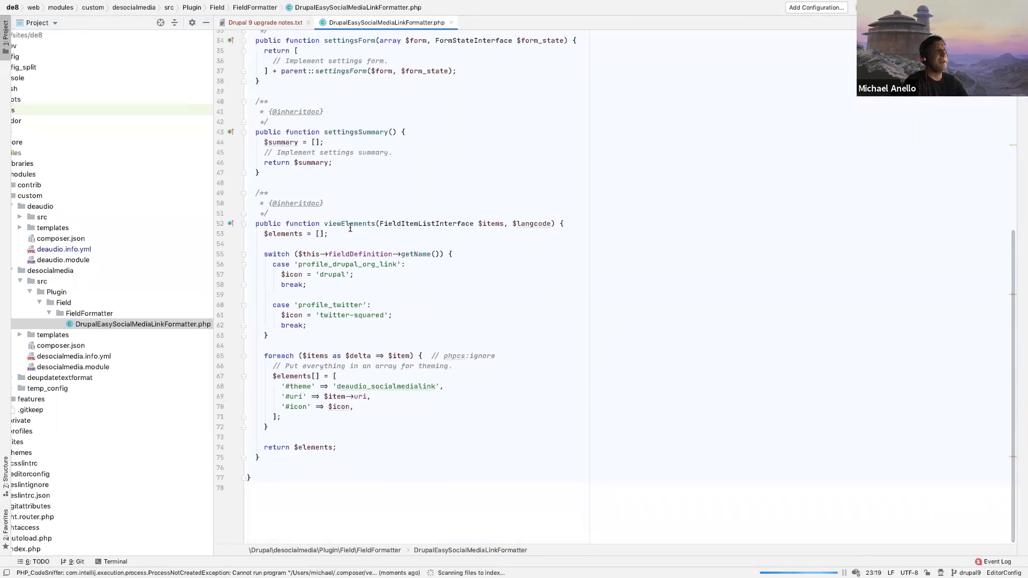
scroll(387, 177, up, 10)
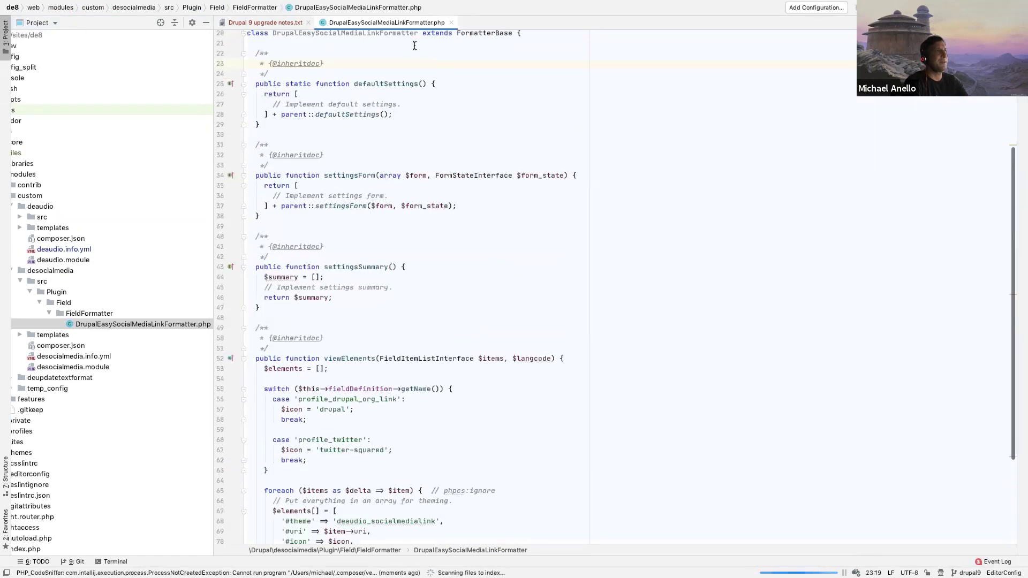
click(452, 23)
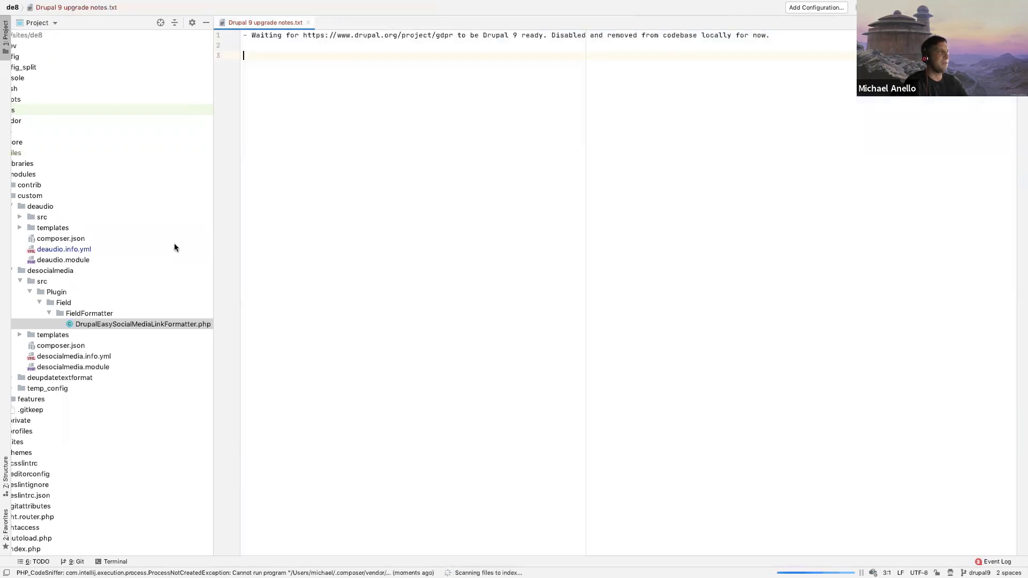
Step: Copy the core_version_requirement: ^8 || ^9 line from deaudio.info.yml and close the file
double_click(69, 248)
drag(391, 76, 240, 75)
key(super+c)
key(super+w)
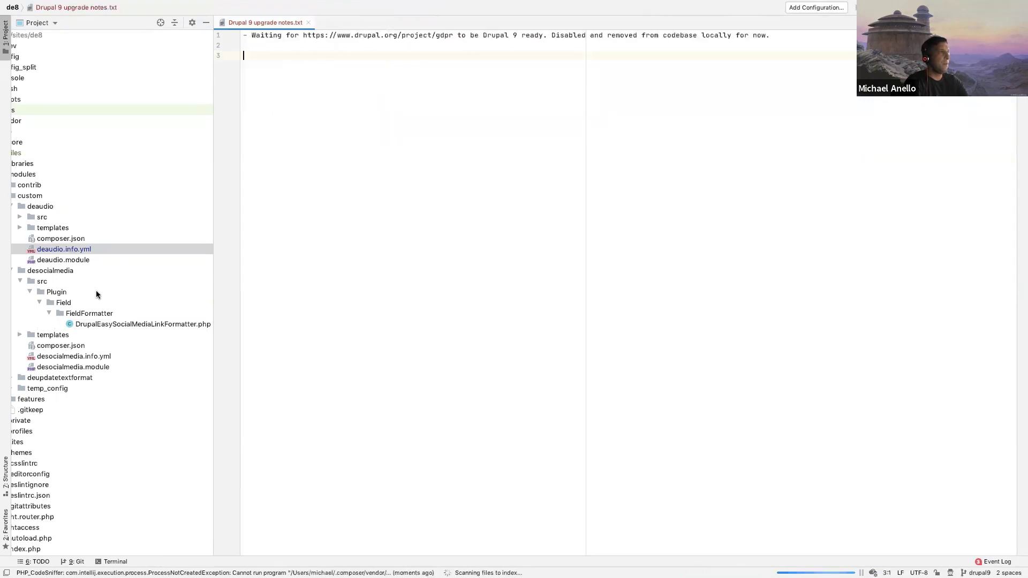
Step: Open desocialmedia.info.yml and insert core_version_requirement: ^8 || ^9 on a new line below core: 8.x
scroll(100, 300, left, 3)
double_click(114, 342)
click(319, 62)
key(Return)
key(super+v)
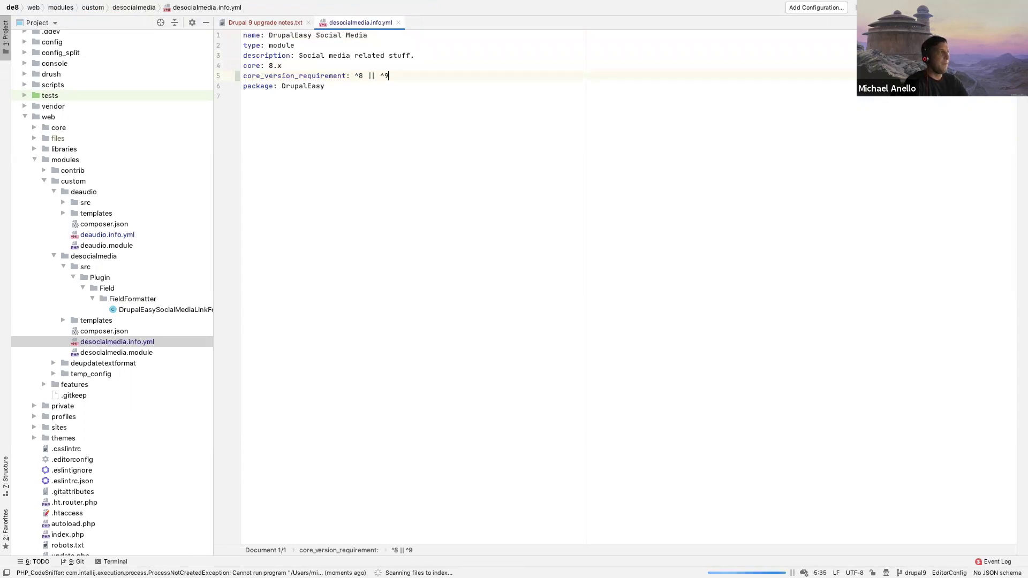
Step: Switch to Chrome, scan DrupalEasy Social Media in the Upgrade status report and check its status under Custom projects
key(ctrl+Right)
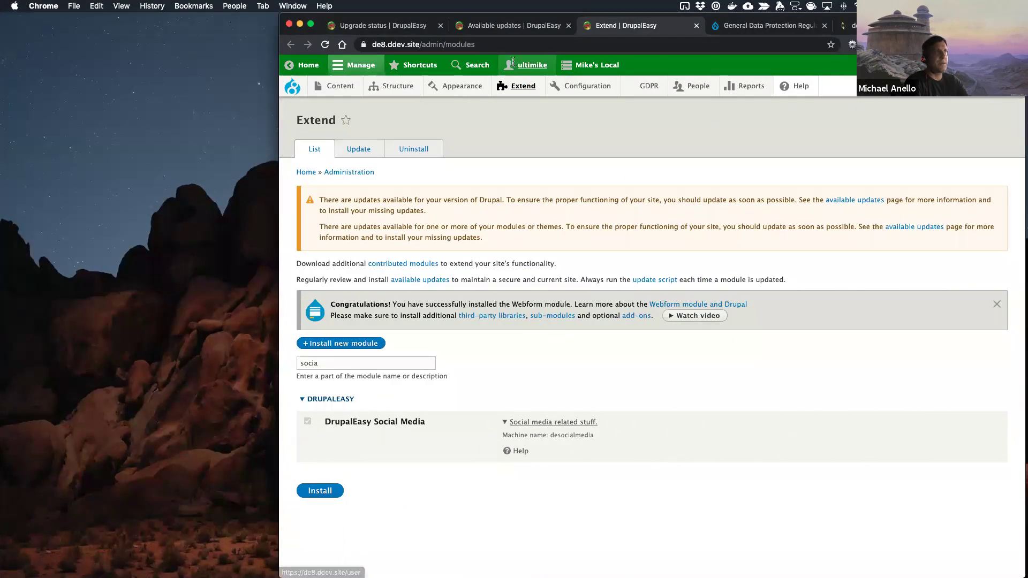
click(407, 28)
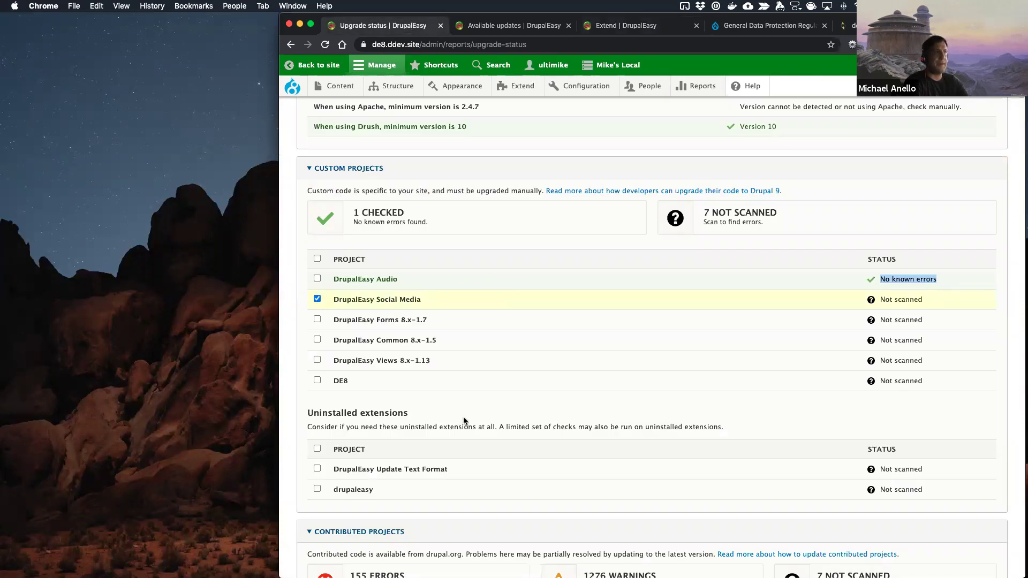
scroll(463, 421, down, 20)
click(335, 529)
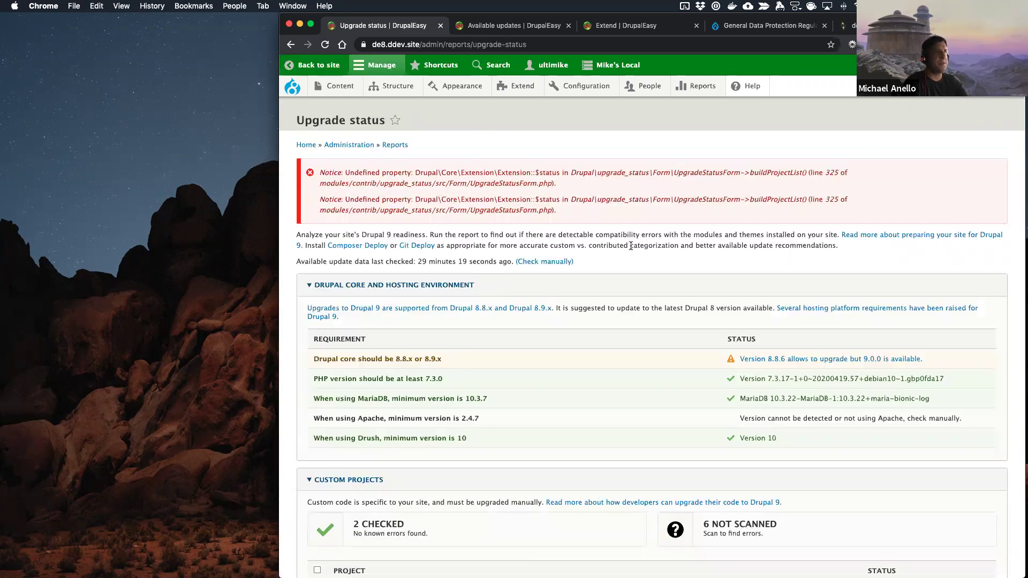
scroll(630, 247, down, 10)
scroll(631, 247, up, 2)
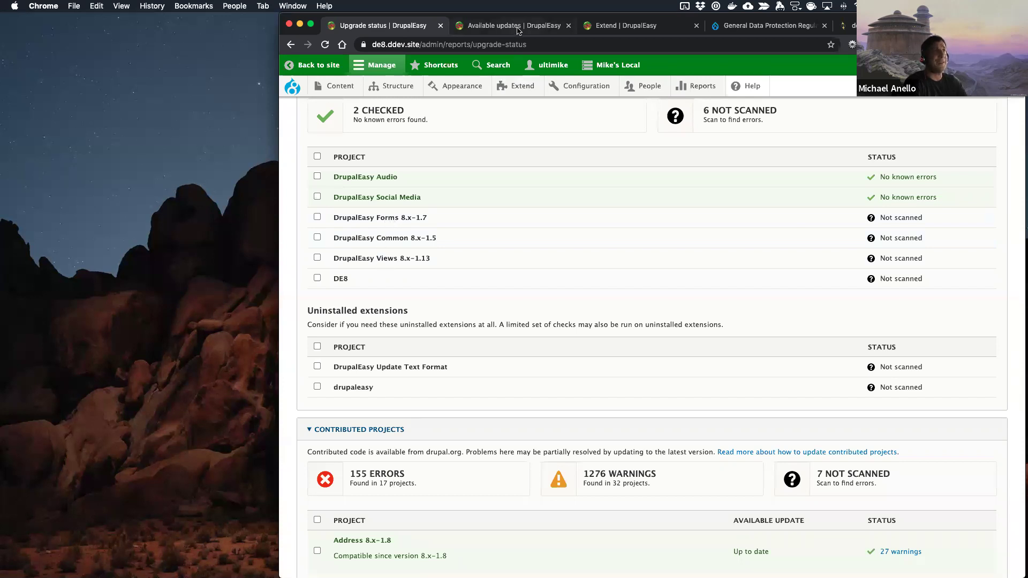
Step: Filter the Extend module list for "form" and examine the DrupalEasy Forms module's machine name and details
key(ctrl+Left)
key(ctrl+Right)
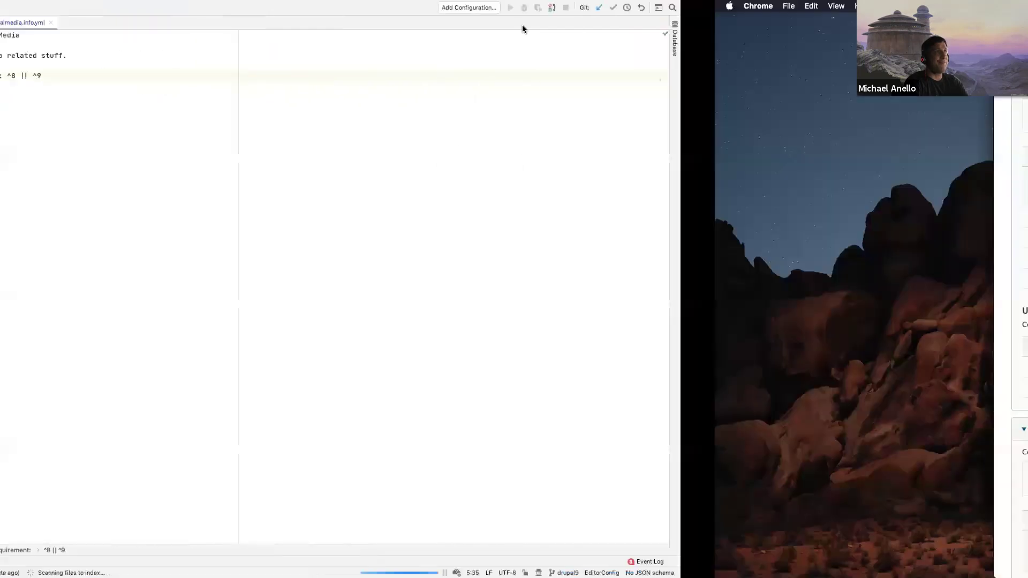
click(618, 29)
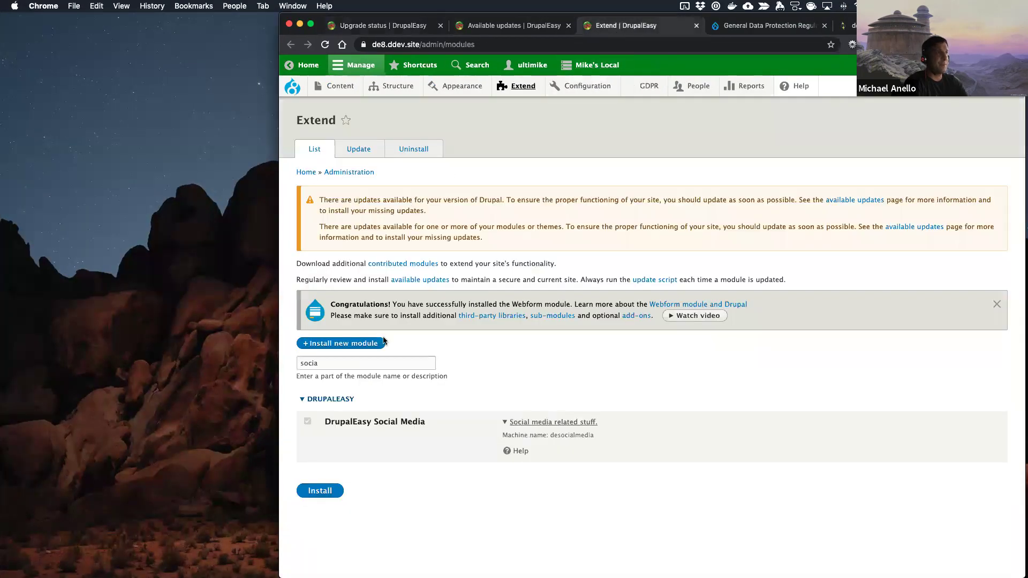
double_click(364, 362)
text(form)
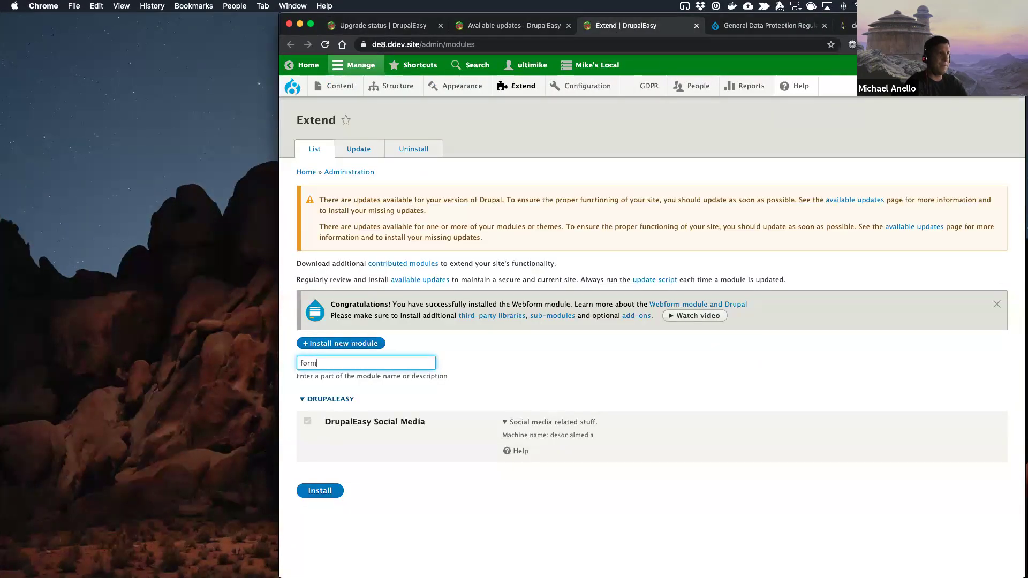
scroll(489, 382, down, 3)
scroll(490, 385, down, 5)
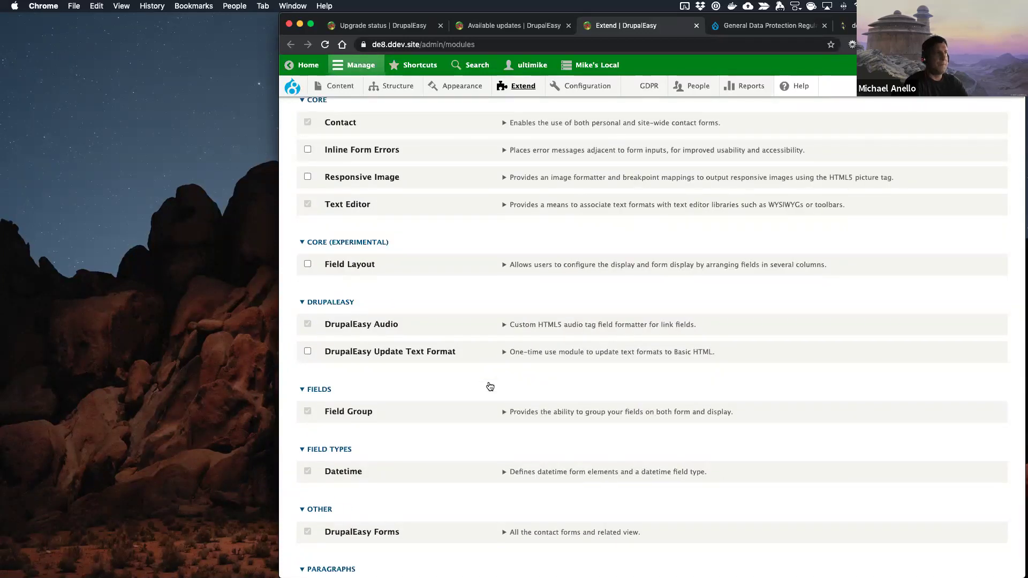
scroll(490, 386, down, 4)
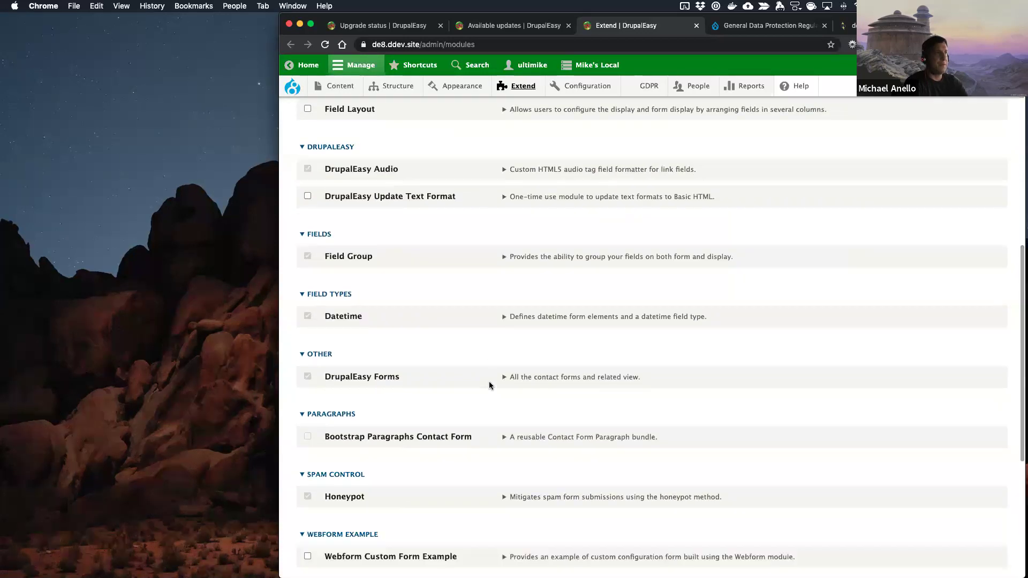
click(503, 377)
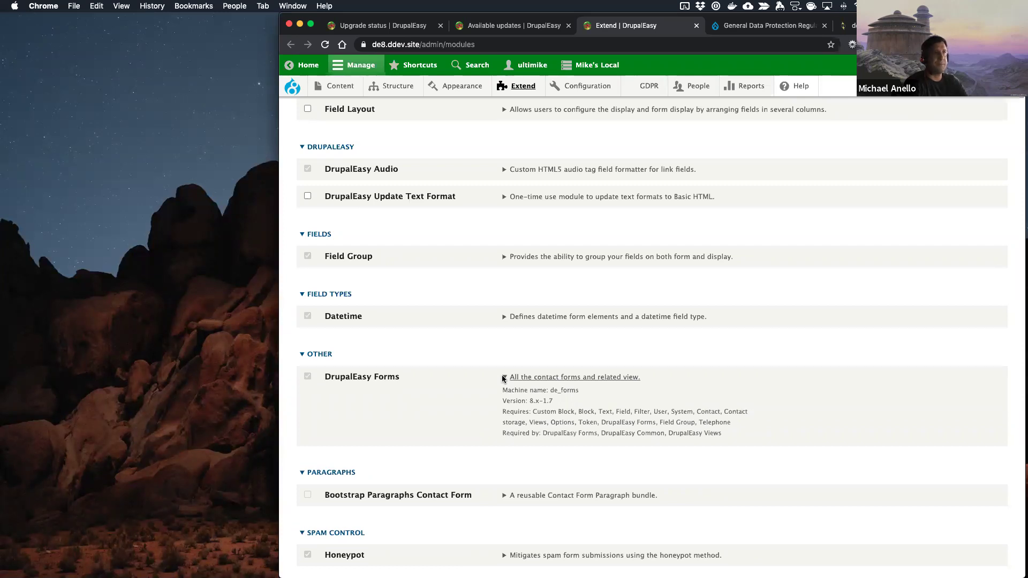
click(503, 377)
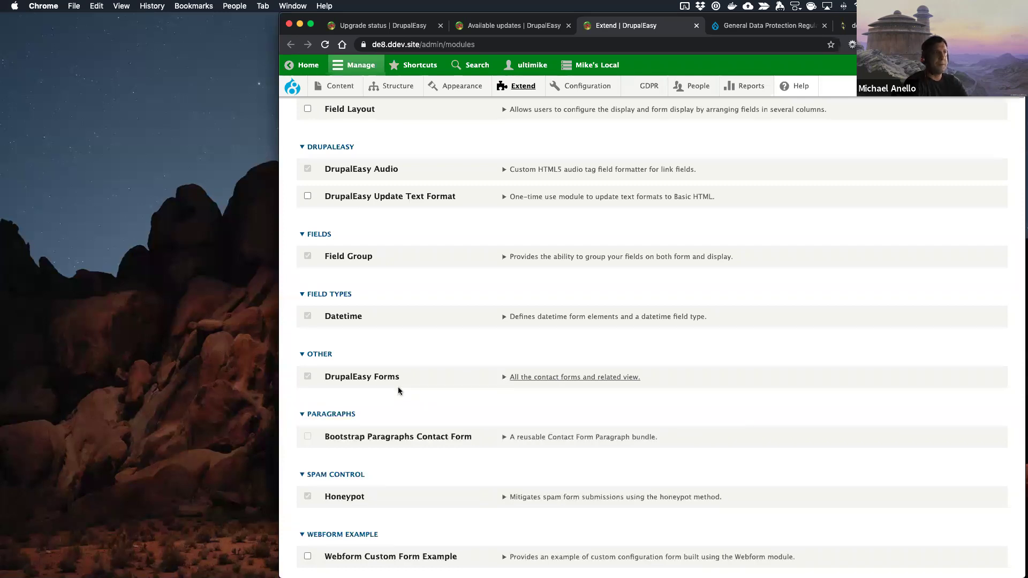
Step: Filter the Extend module list for "feature" and clear the filter text
scroll(462, 271, up, 10)
mouse_move(389, 87)
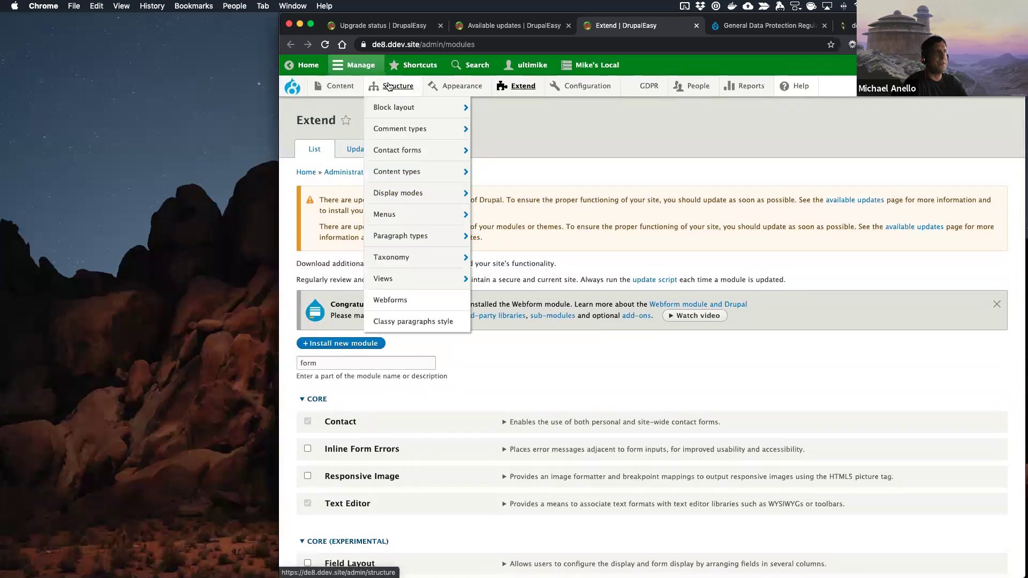
double_click(376, 366)
text(feature)
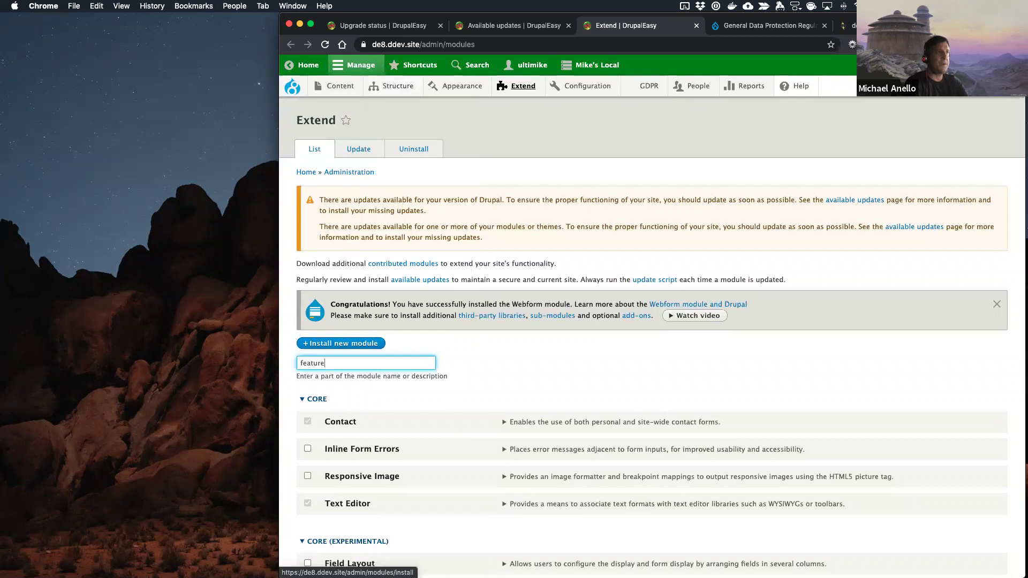
drag(369, 371, 257, 368)
key(BackSpace)
Step: Open the Uninstall page and examine the Required by entries that block uninstalling the DrupalEasy modules
click(409, 150)
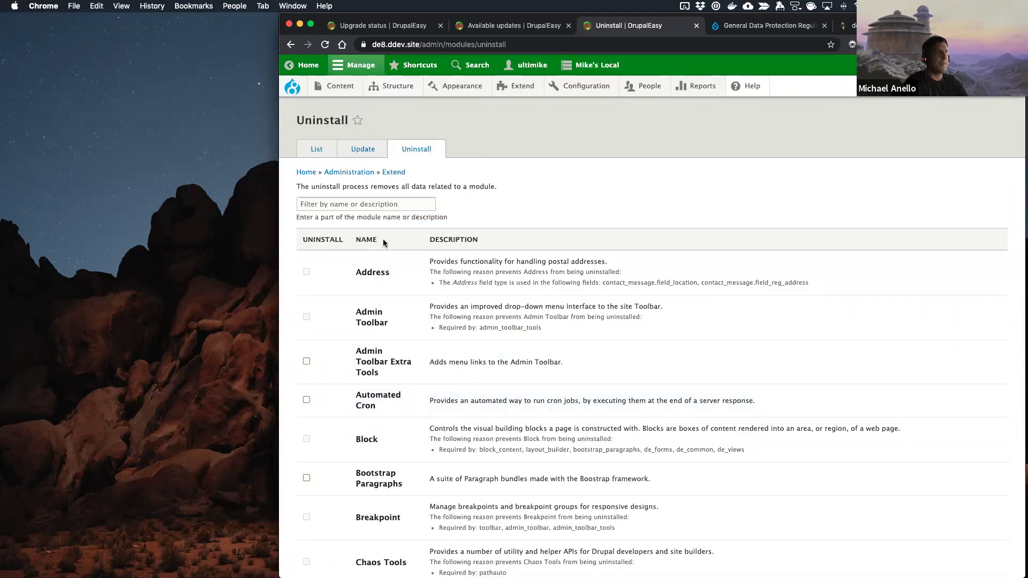
key(ctrl+Left)
key(ctrl+Right)
scroll(475, 305, down, 10)
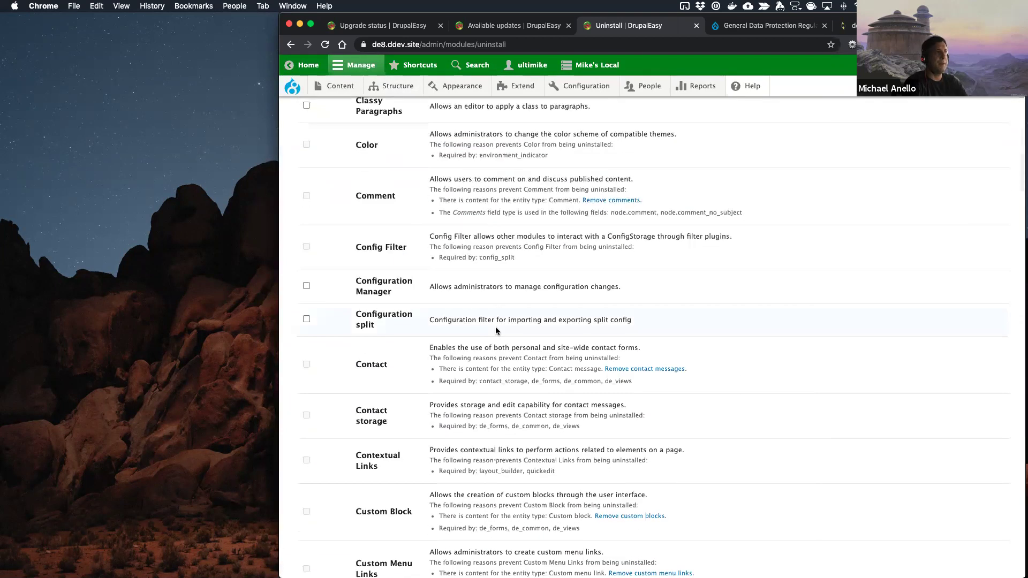
scroll(496, 331, down, 7)
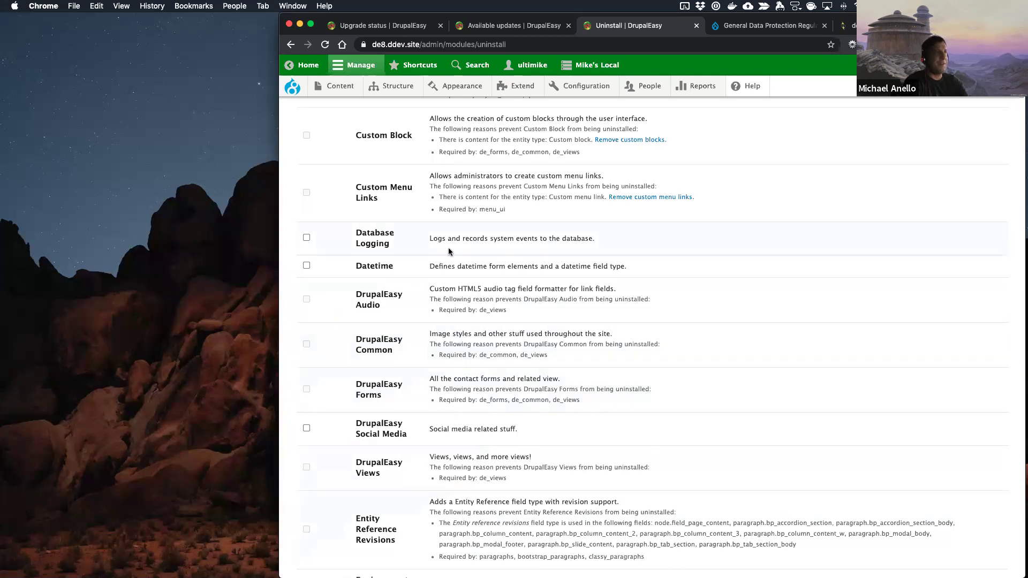
Step: Switch to PhpStorm, close desocialmedia.info.yml, and collapse the custom folder and expand the features folder under web/modules
key(super+Tab)
key(super+w)
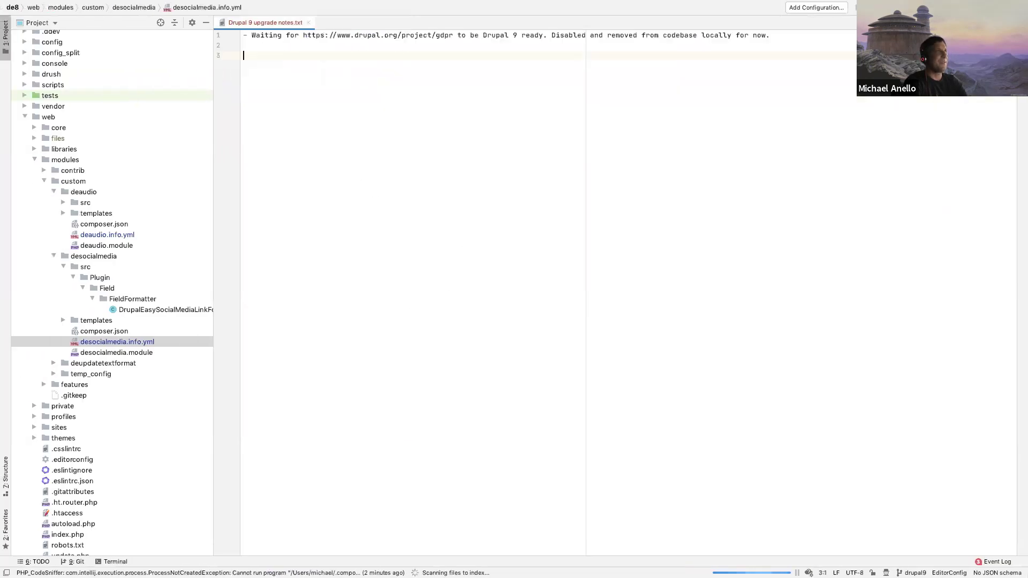
click(52, 192)
click(53, 202)
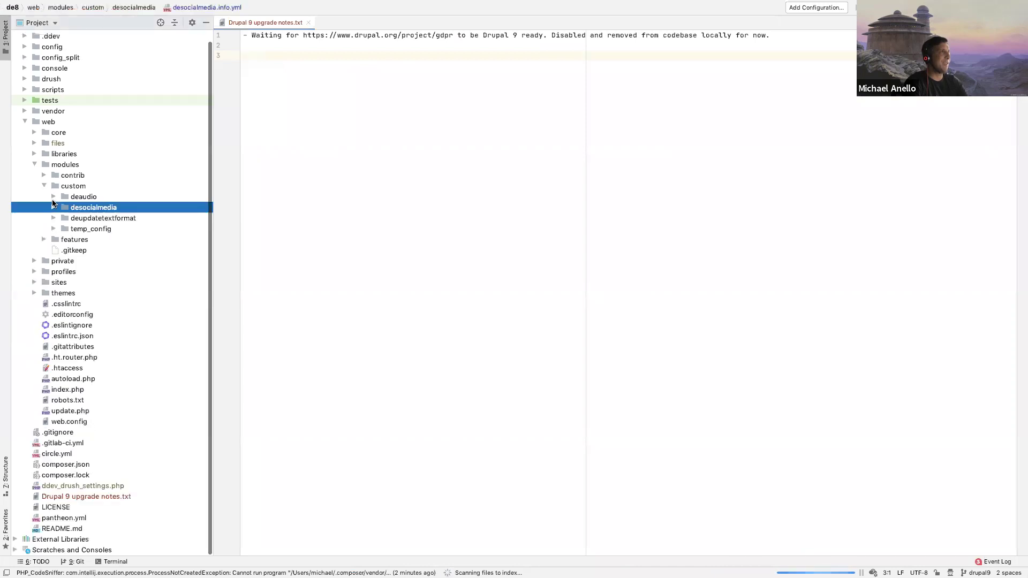
click(44, 186)
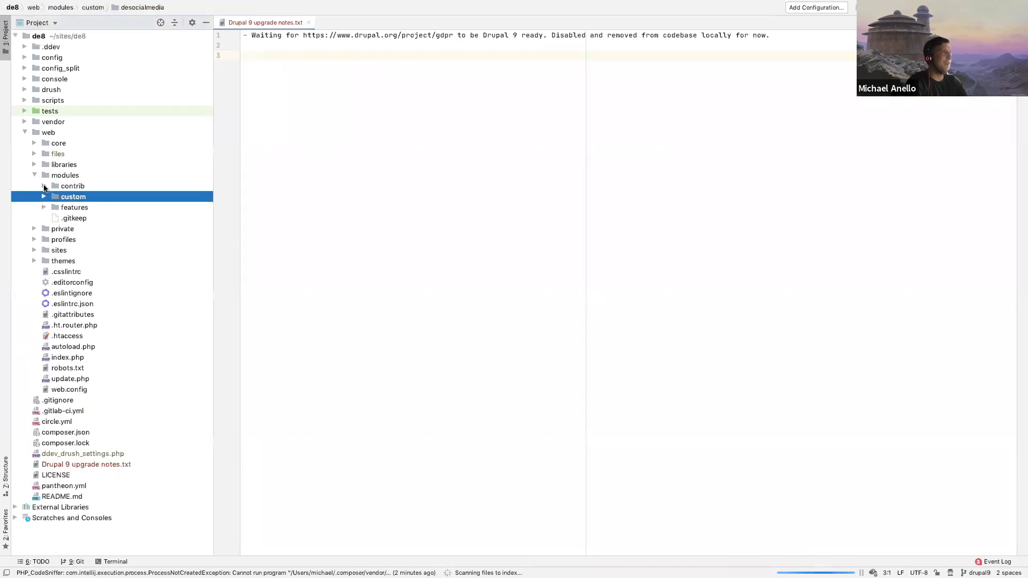
click(40, 208)
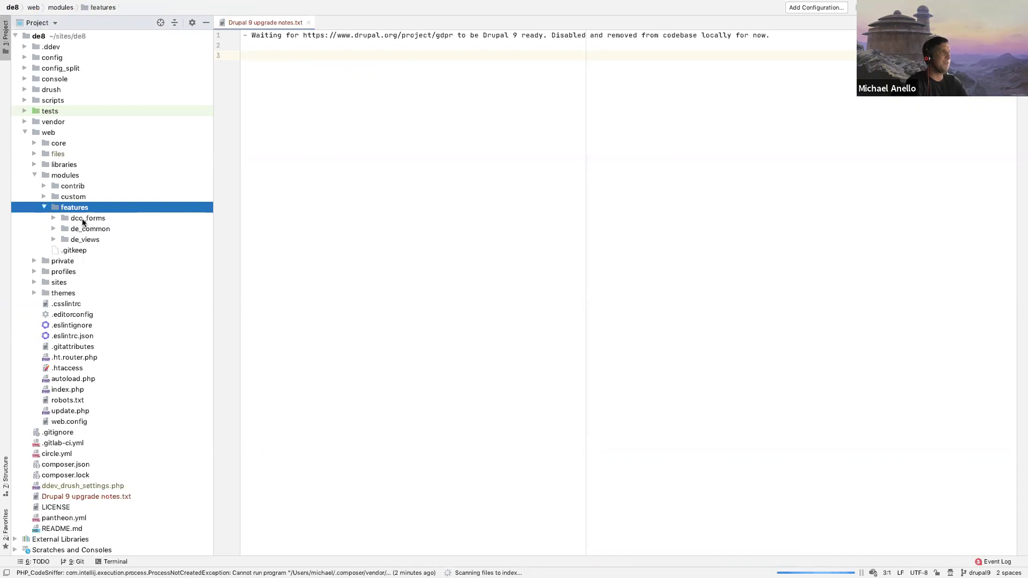
Step: Open de_forms.info.yml in dco_forms, remove its dependency on de_forms, and close the file
click(53, 218)
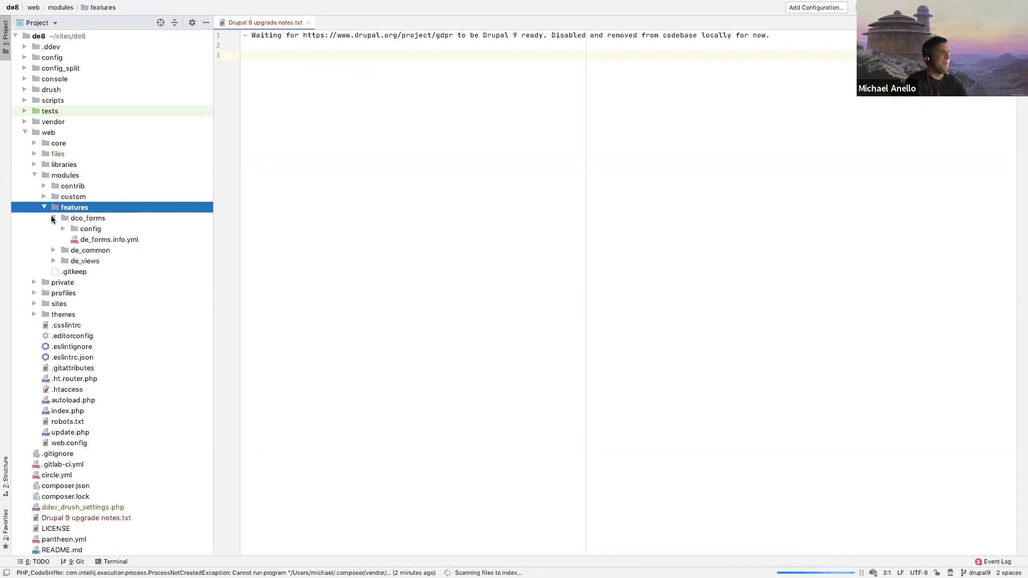
double_click(91, 240)
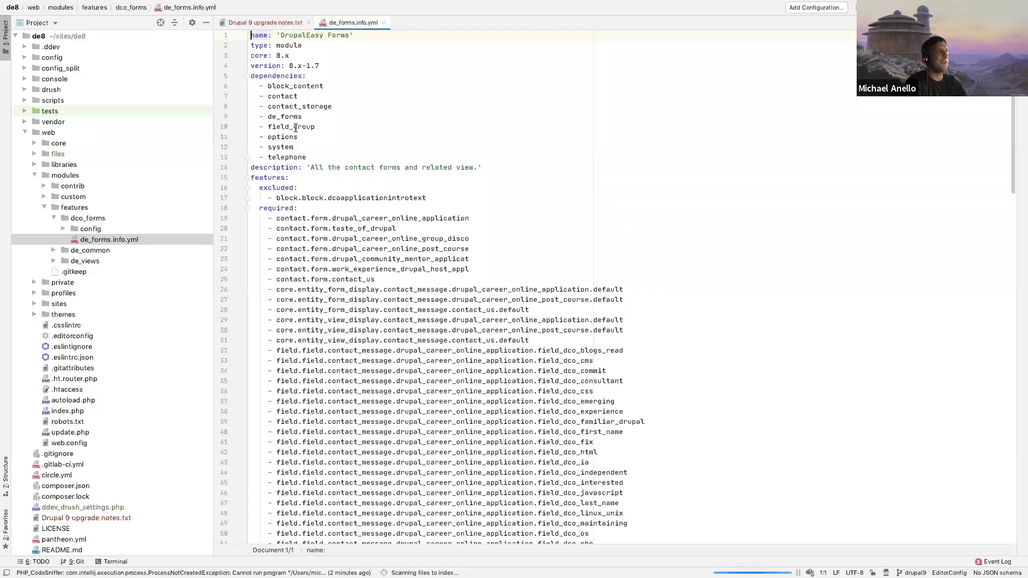
click(333, 106)
key(shift+Down)
key(BackSpace)
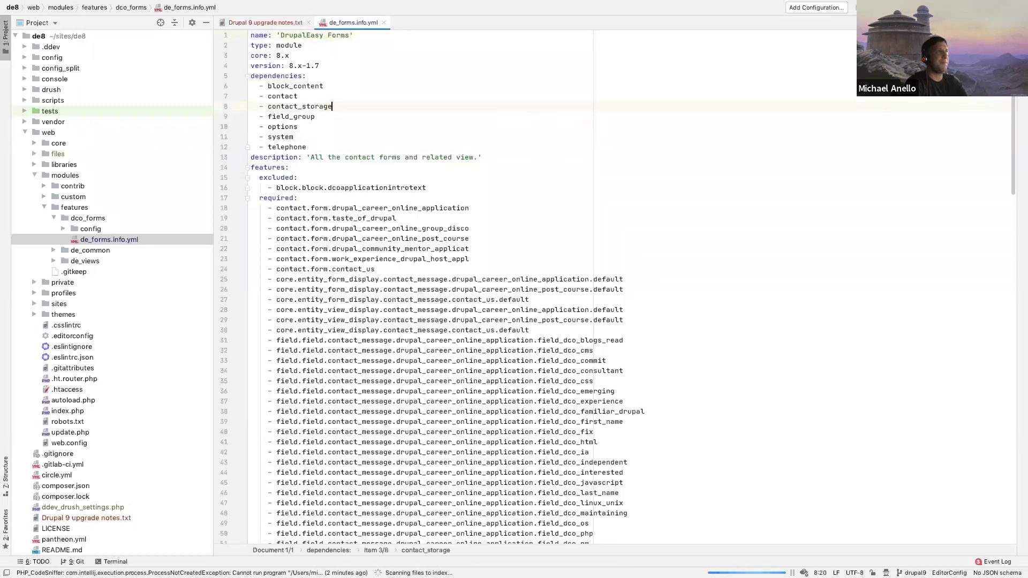
key(super+w)
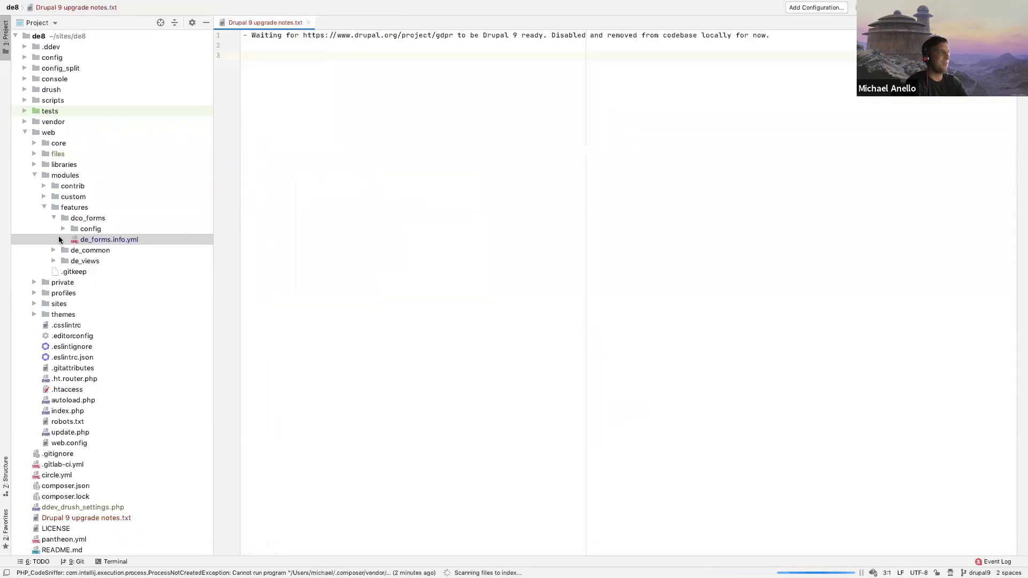
Step: Open de_common.info.yml, remove the custom module entries between contact and contact_storage and after it from the dependencies, and close the file
click(55, 252)
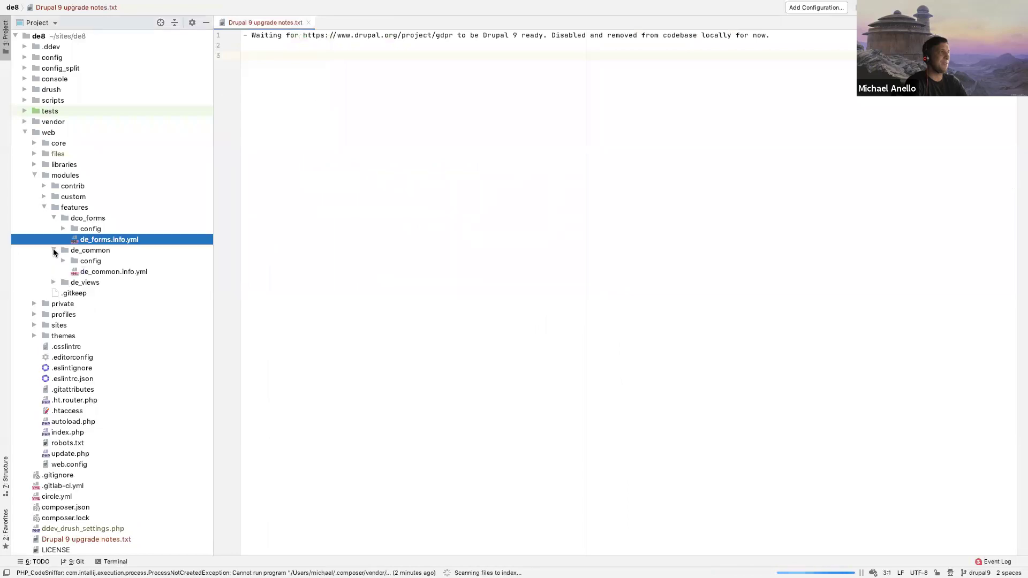
click(103, 273)
double_click(102, 272)
drag(319, 132, 332, 115)
key(BackSpace)
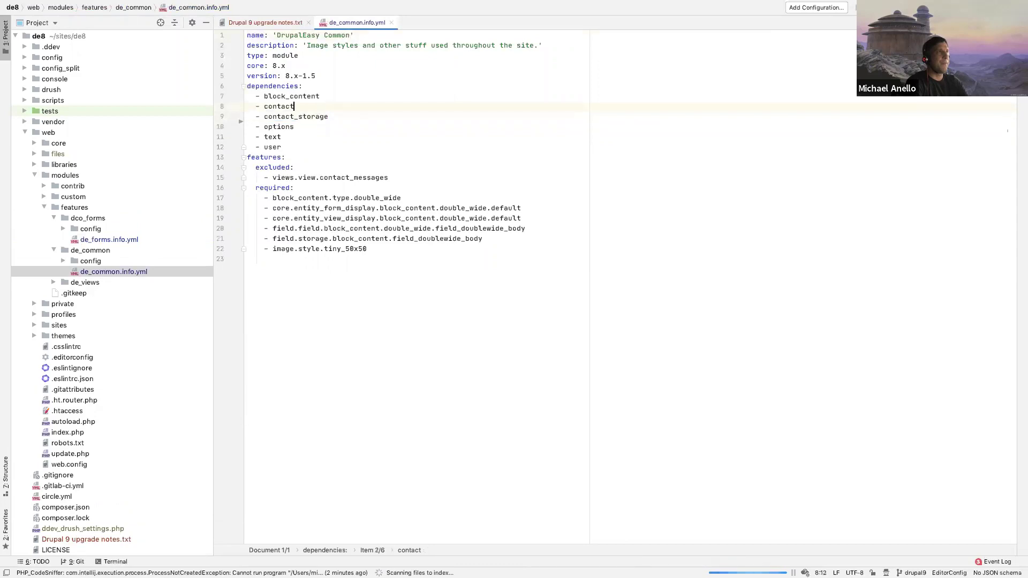
key(super+w)
Step: Open de_views.info.yml and remove the de_common, de_forms and de_views entries from its dependencies
click(54, 283)
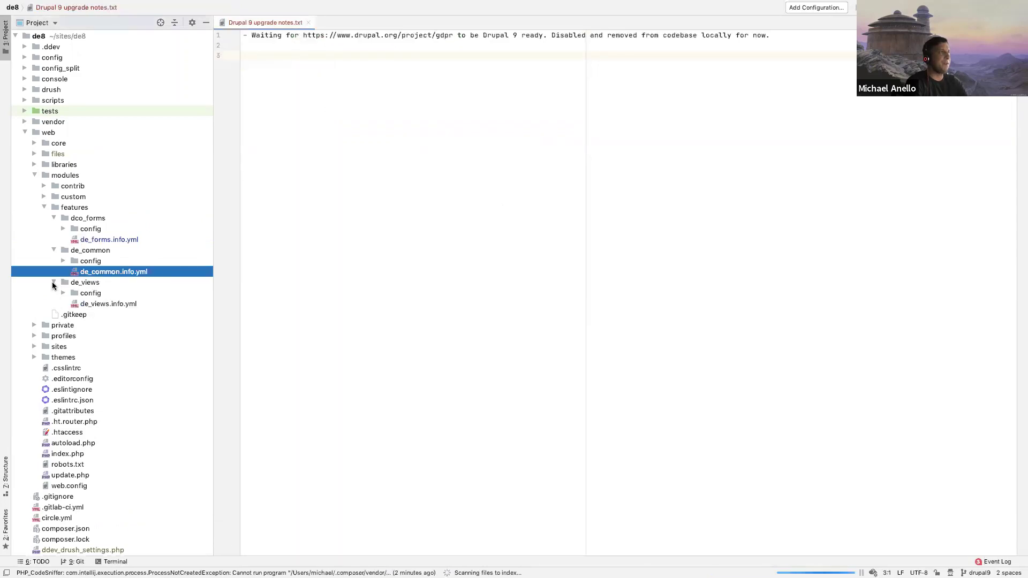
double_click(89, 305)
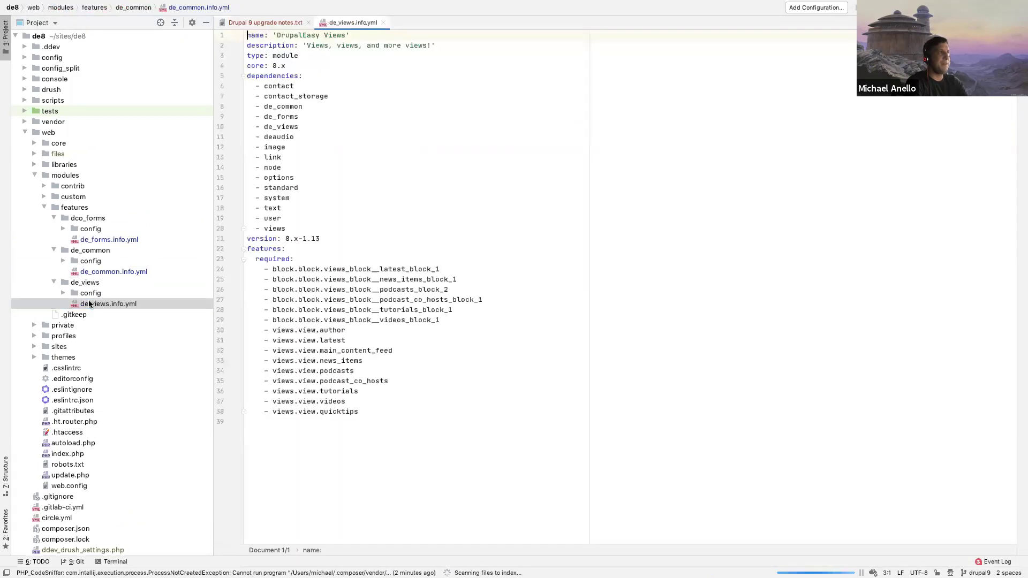
drag(299, 127, 345, 99)
key(BackSpace)
click(367, 105)
click(309, 137)
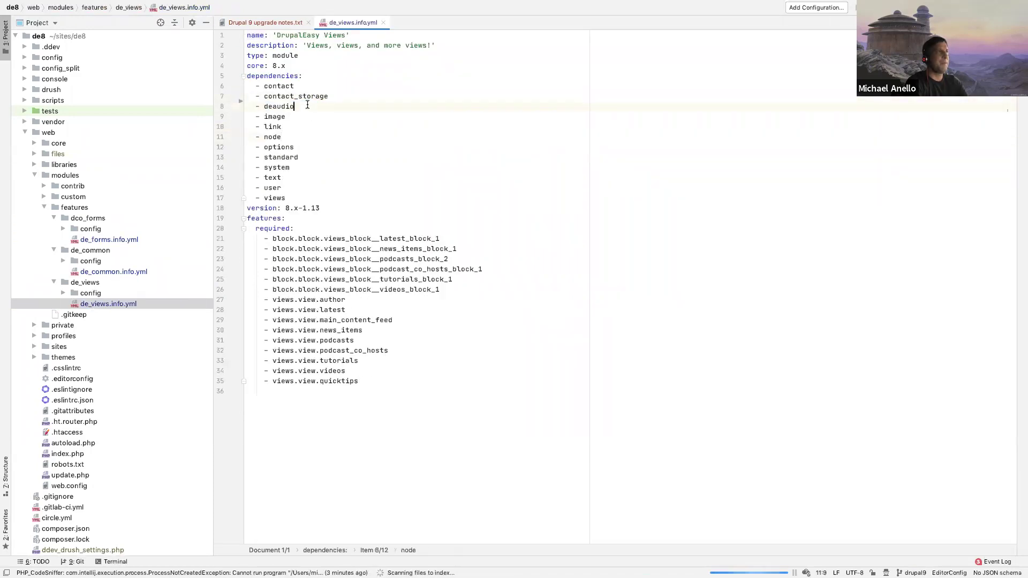
Step: Remove the deaudio entry from the de_views.info.yml dependencies and close the file
drag(309, 107, 338, 98)
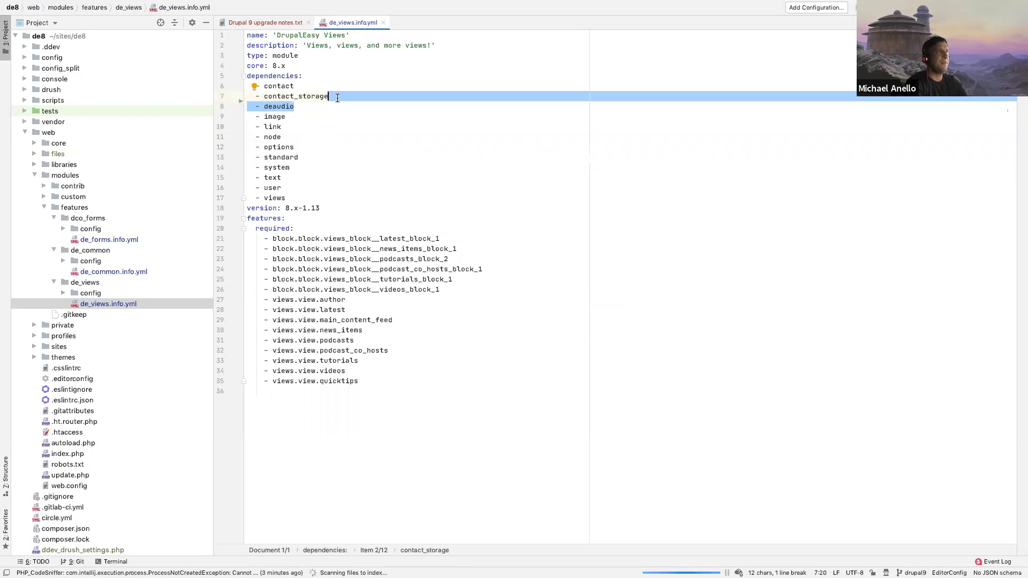
key(BackSpace)
click(303, 76)
key(super+w)
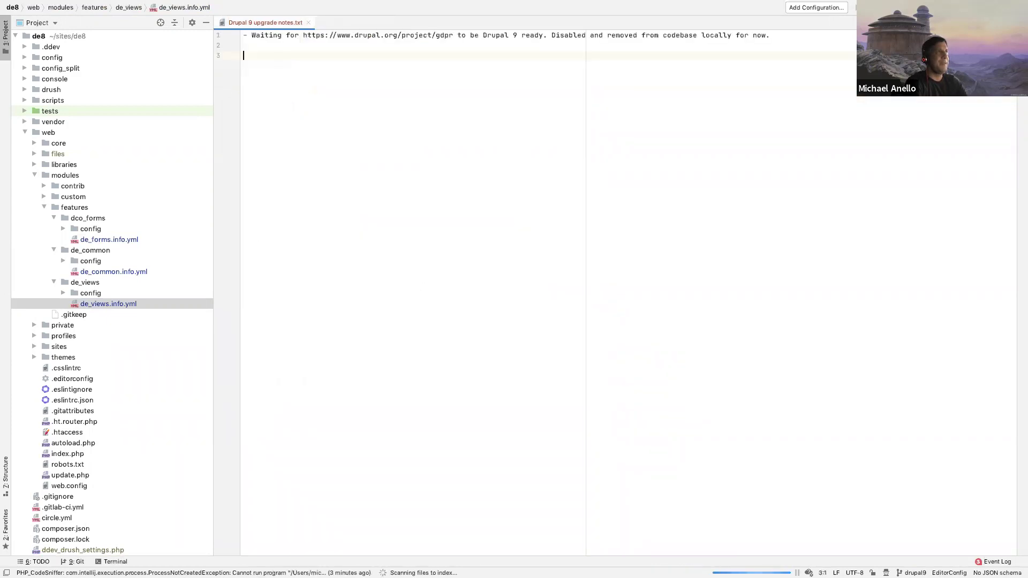
Step: Switch to Chrome, reload the Uninstall page, and review the pending changes under Configuration synchronization in a new browser tab
key(ctrl+Right)
key(super+r)
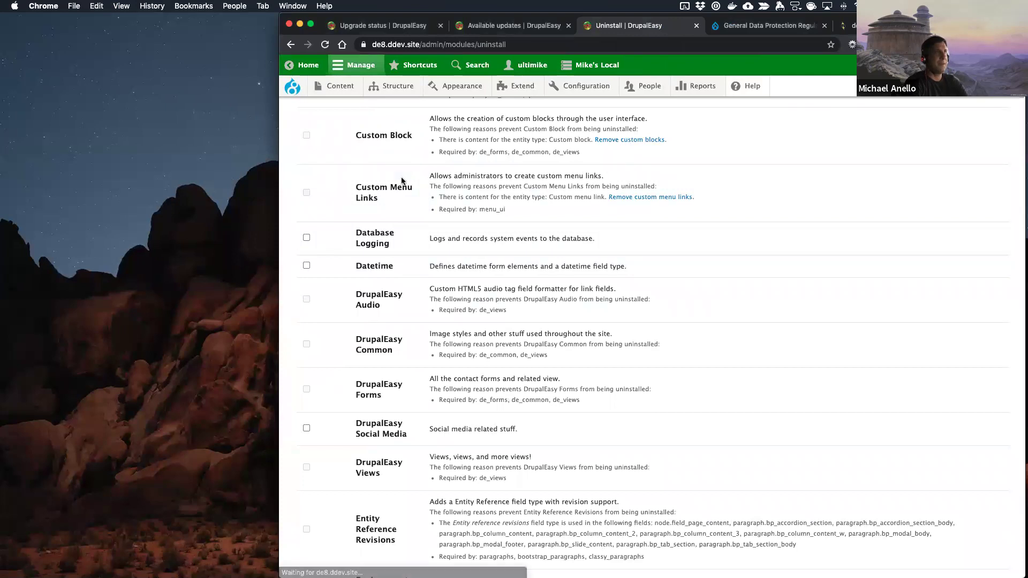
mouse_move(584, 88)
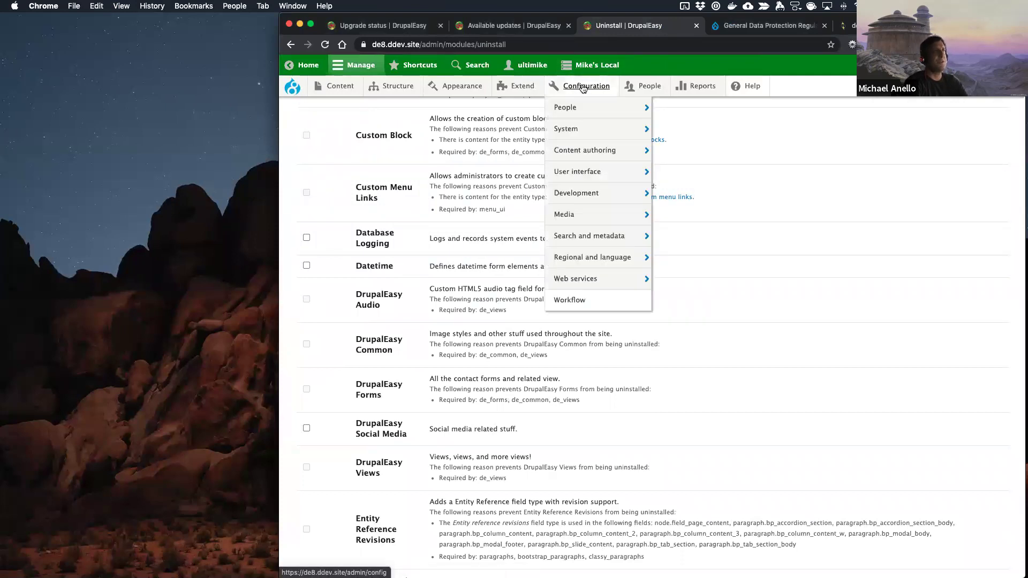
mouse_move(586, 194)
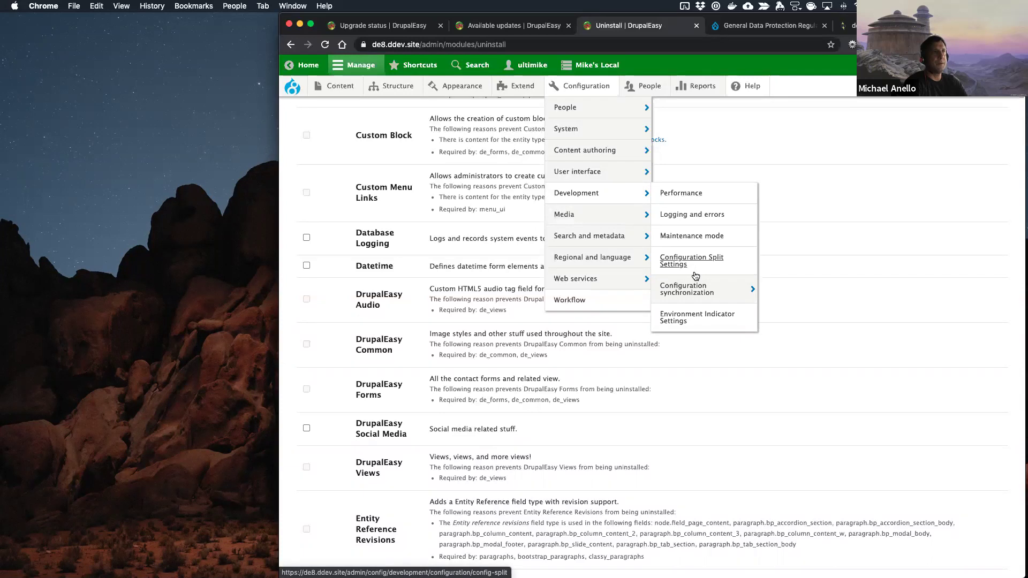
super+click(684, 291)
click(691, 25)
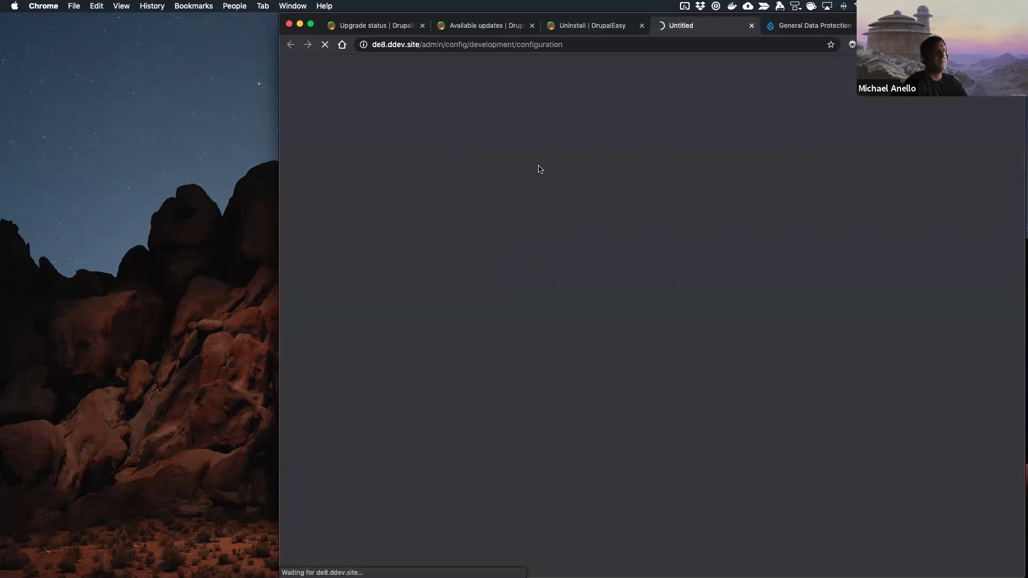
scroll(558, 372, down, 20)
scroll(558, 371, down, 10)
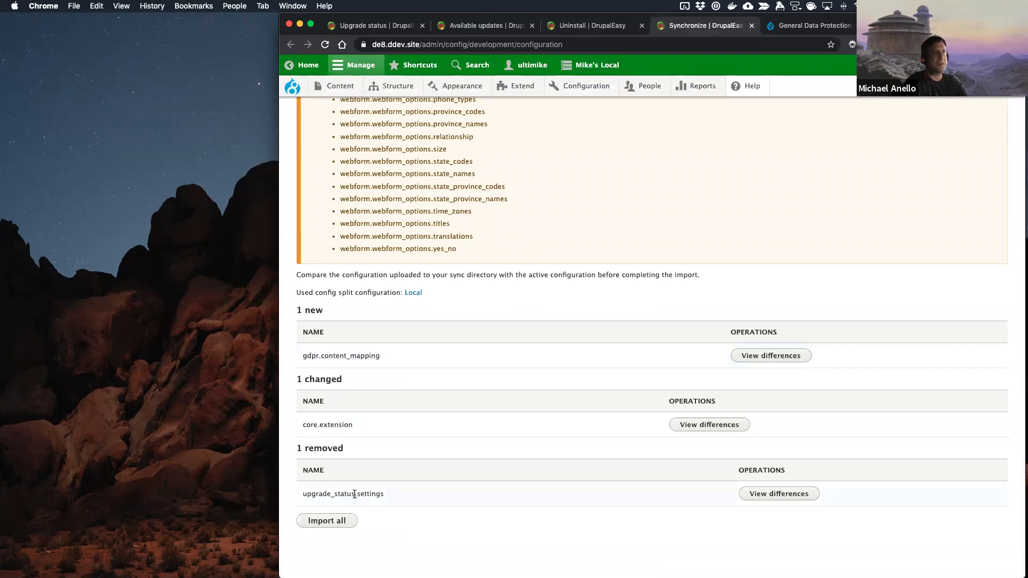
Step: Switch to PhpStorm and export the site configuration in the terminal with ddev . drush cex -y
key(super+Tab)
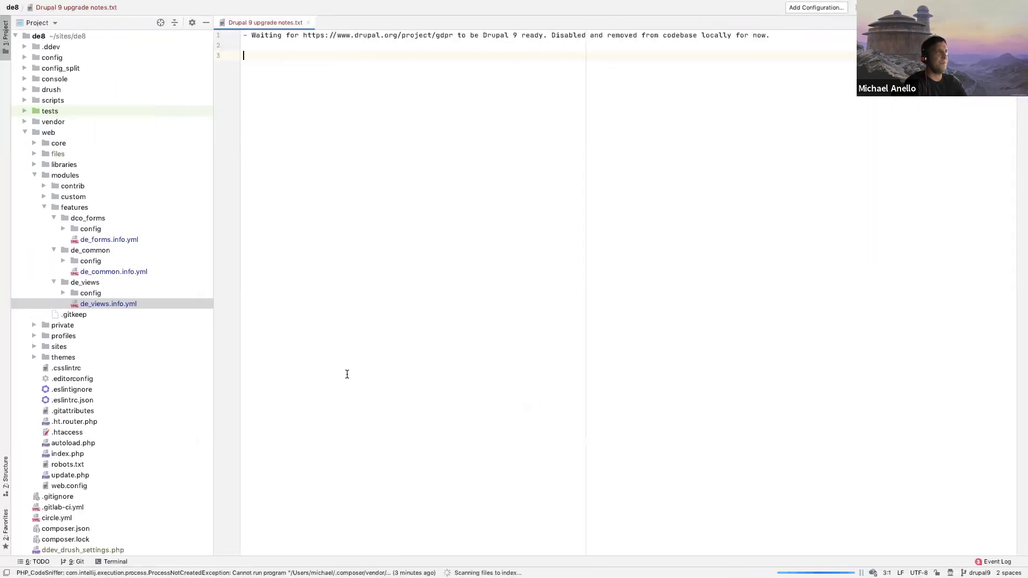
click(111, 562)
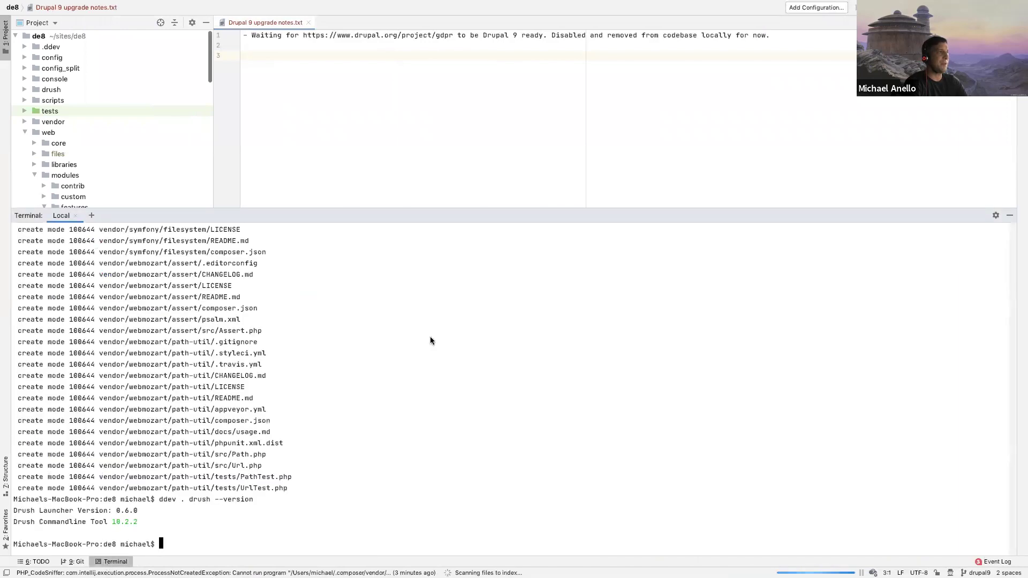
text(ddev .)
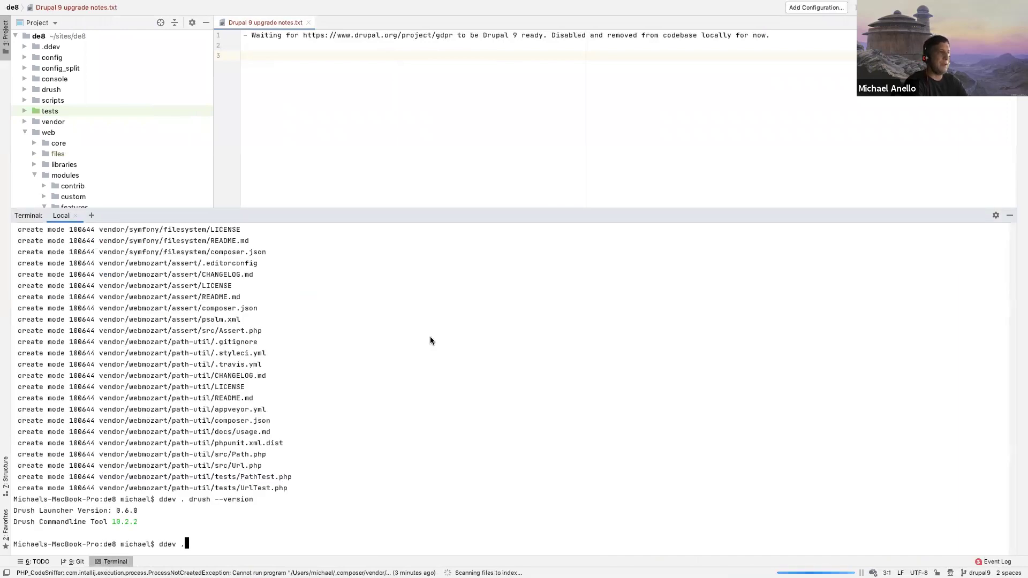
text( drush cex -)
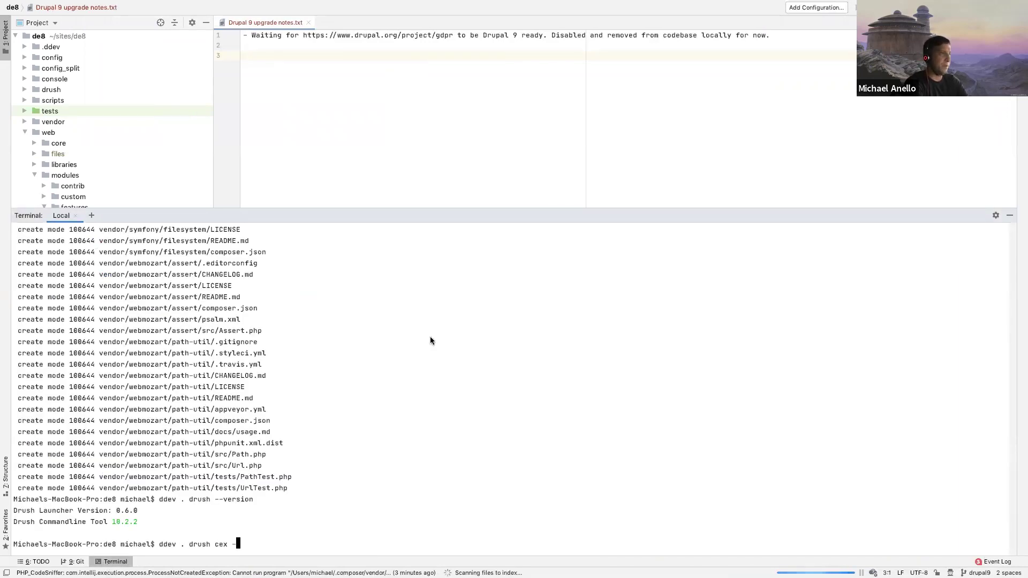
text(y)
key(Return)
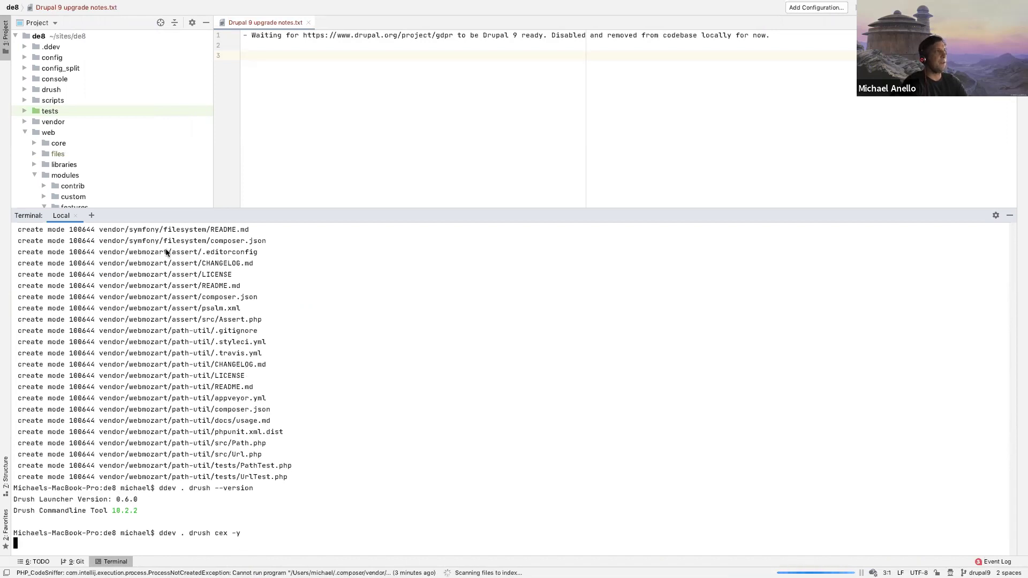
Step: Expand the config folder in the project tree to view its exported files, and collapse it again
click(34, 58)
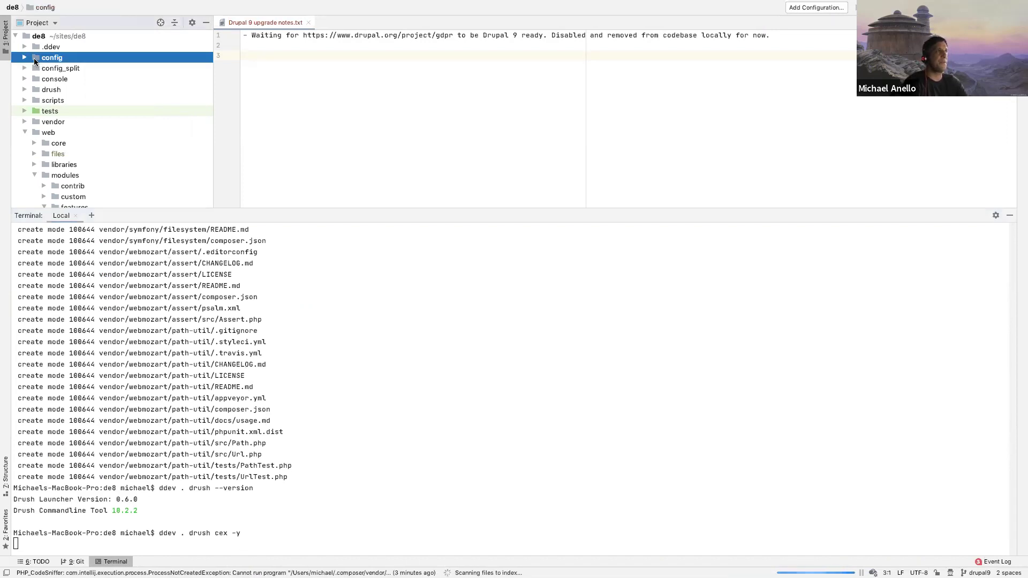
double_click(31, 58)
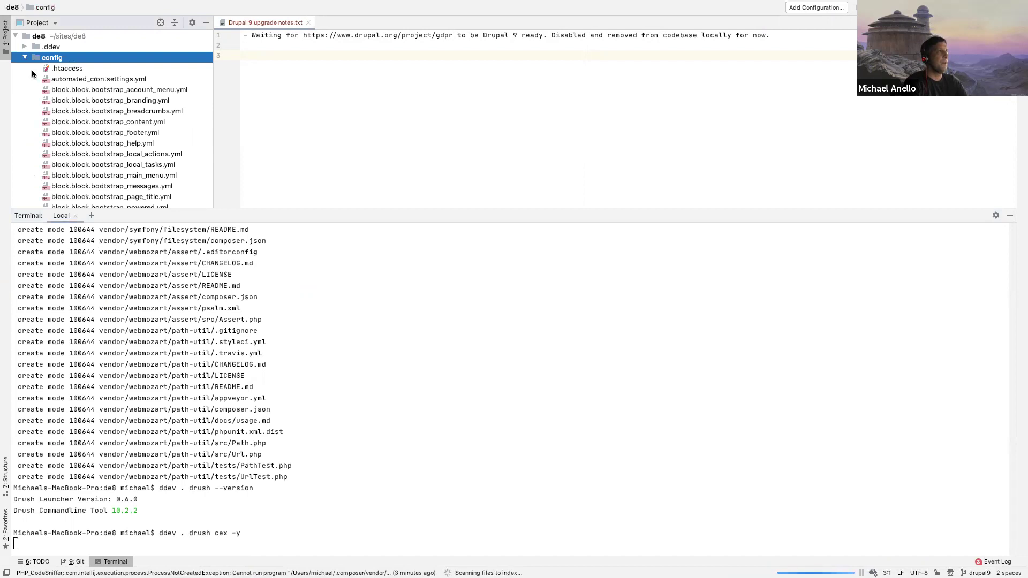
click(24, 56)
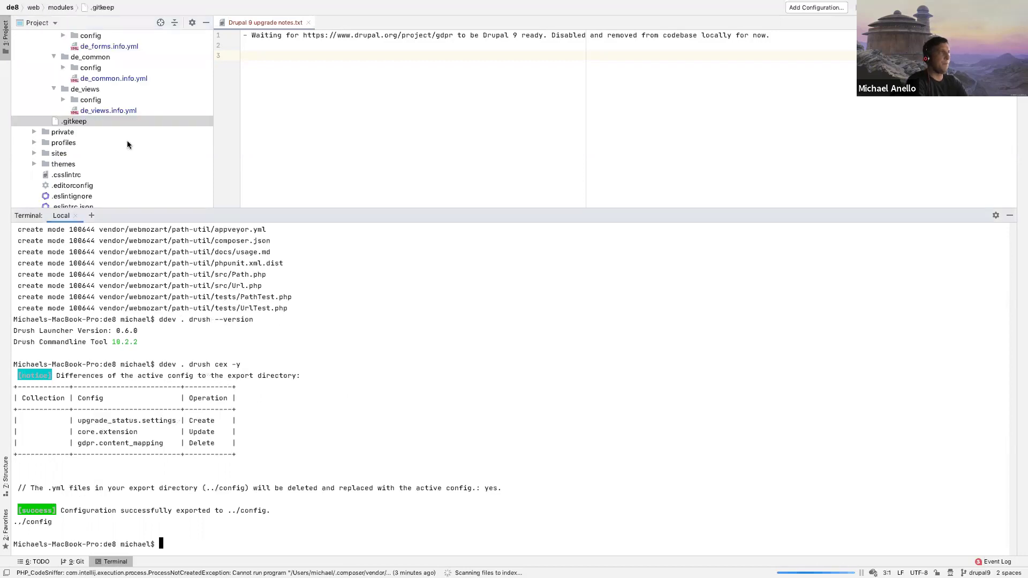
Step: Check the repository with git status and stage the exported configuration with git add config
text(git status)
key(Return)
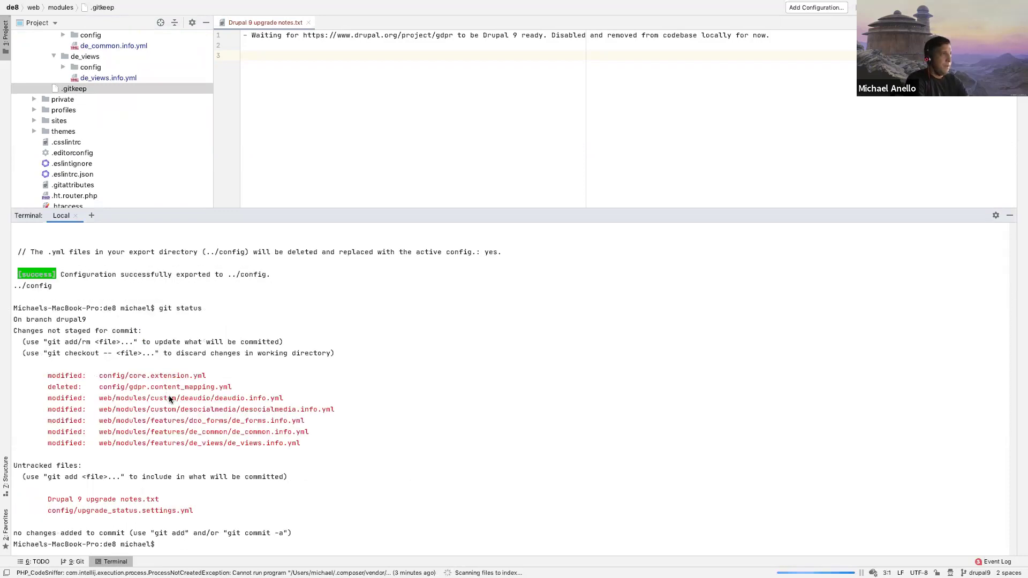
text(git add config)
key(Return)
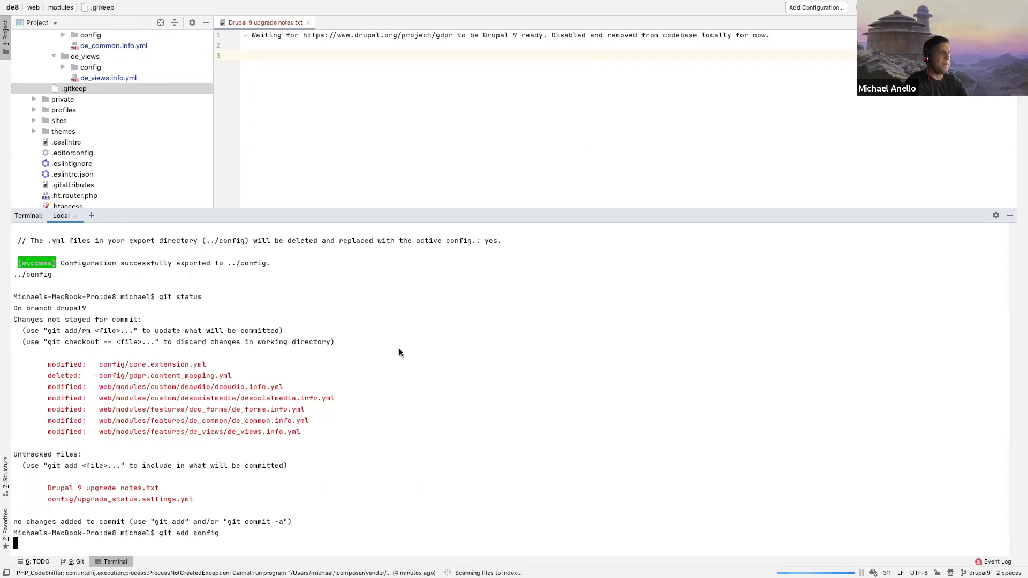
Step: Check the repository with git status and commit the staged configuration with the message 'Keeping config up-to-date.'
text(git status)
key(Return)
text(git commit -m ')
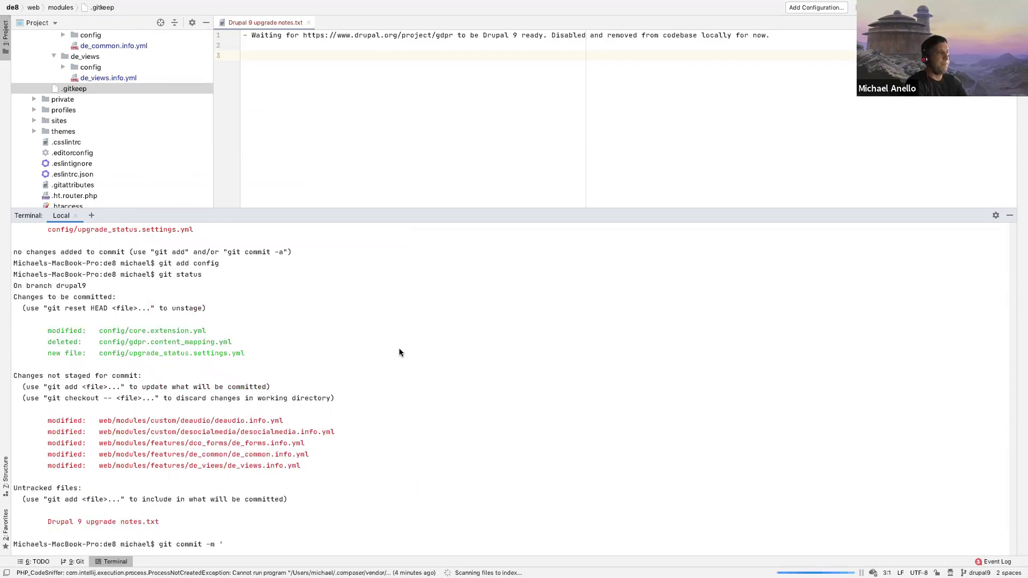
text(Keeping config)
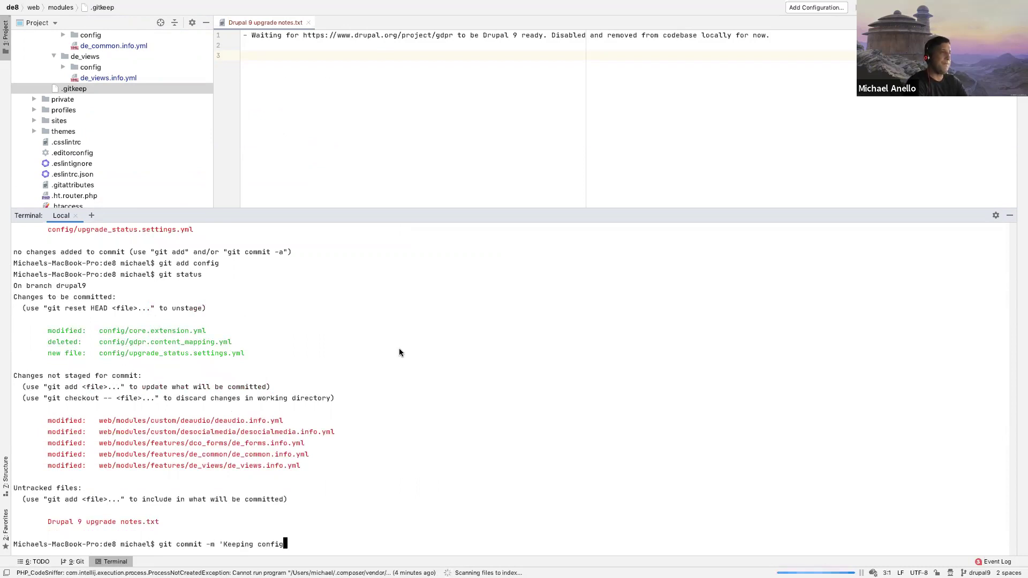
text( up-to-date.')
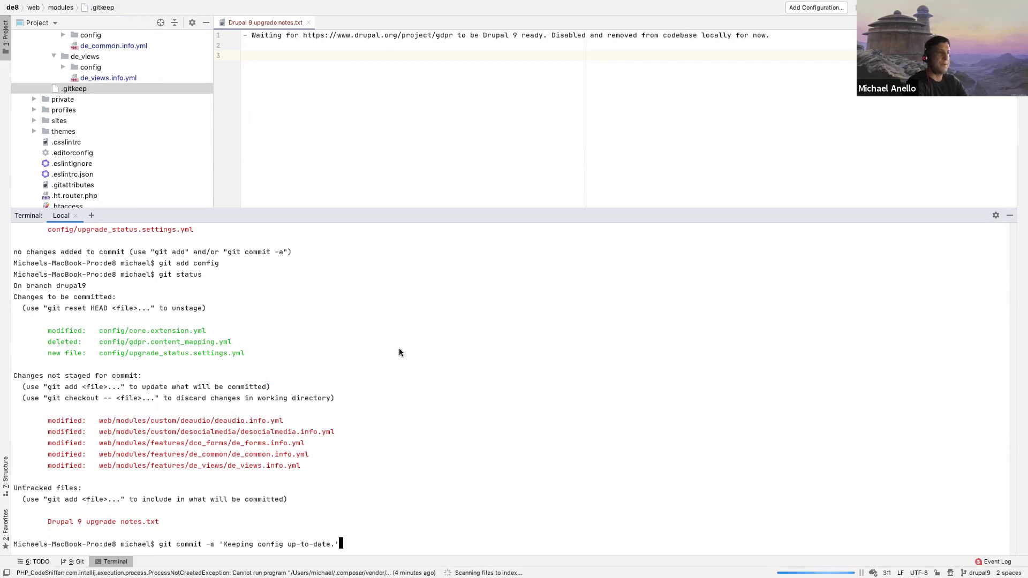
key(Return)
Step: Review the remaining modified files with git status and stage the custom module changes with git add web/modules/custom/, checking the status again
text(git status)
key(Return)
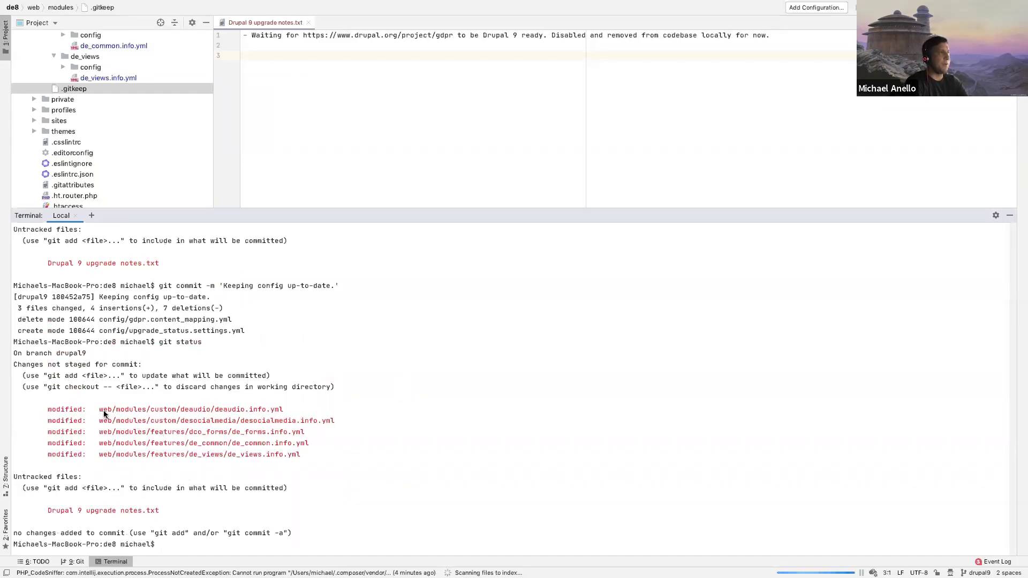
drag(99, 409, 230, 443)
click(313, 421)
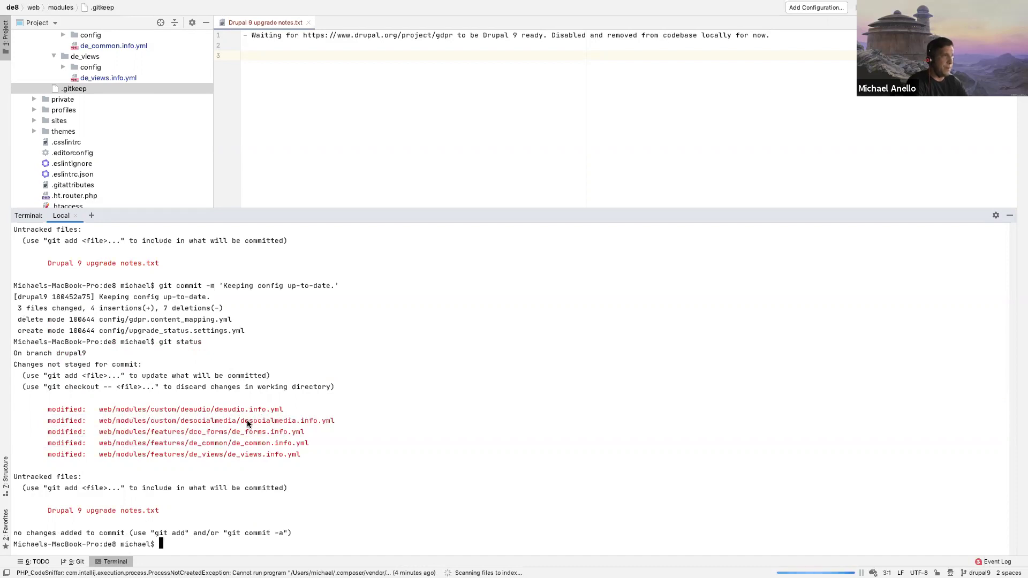
drag(214, 409, 349, 421)
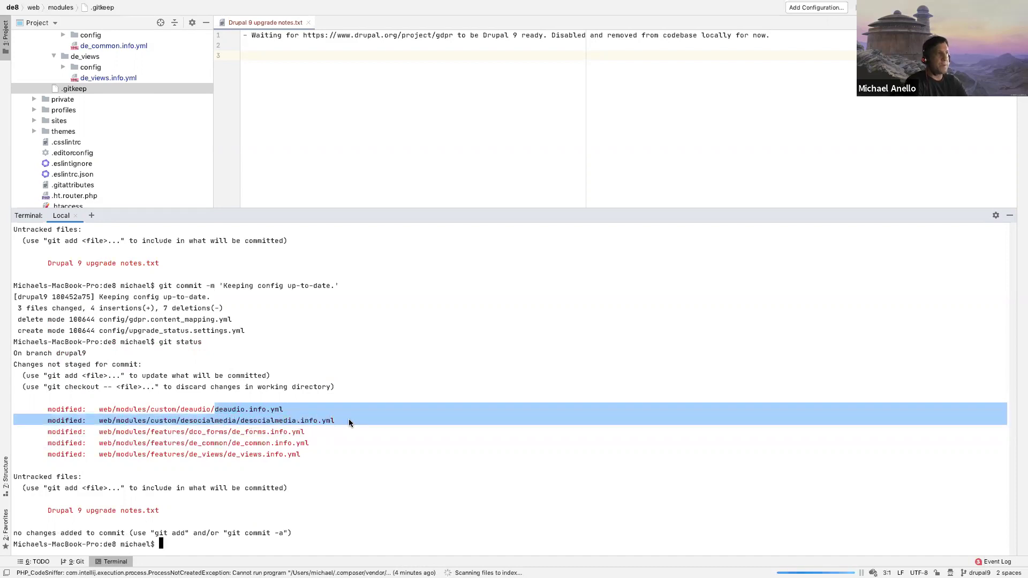
click(348, 421)
text(git )
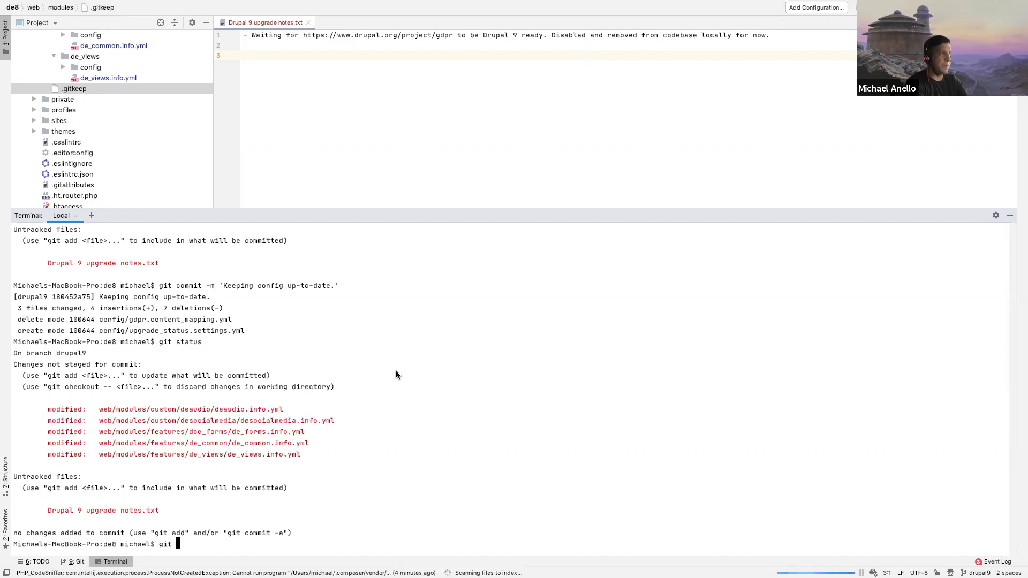
text(add web/modules/custom/)
key(Return)
text(git sta)
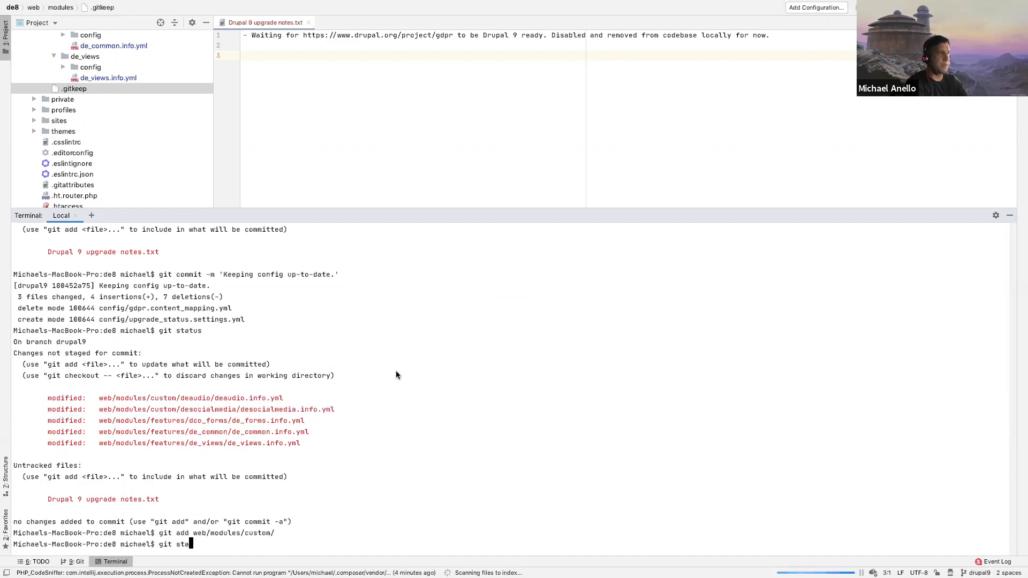
text(tus)
key(Return)
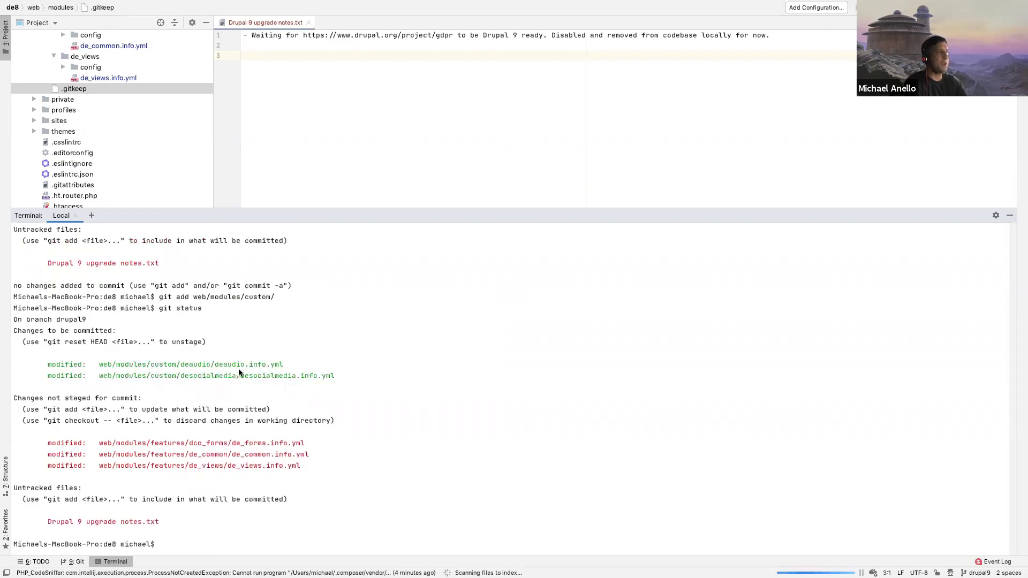
Step: Commit the staged custom modules with the message 'Added Drupal 9 version requirement to custom modules.'
text(git co)
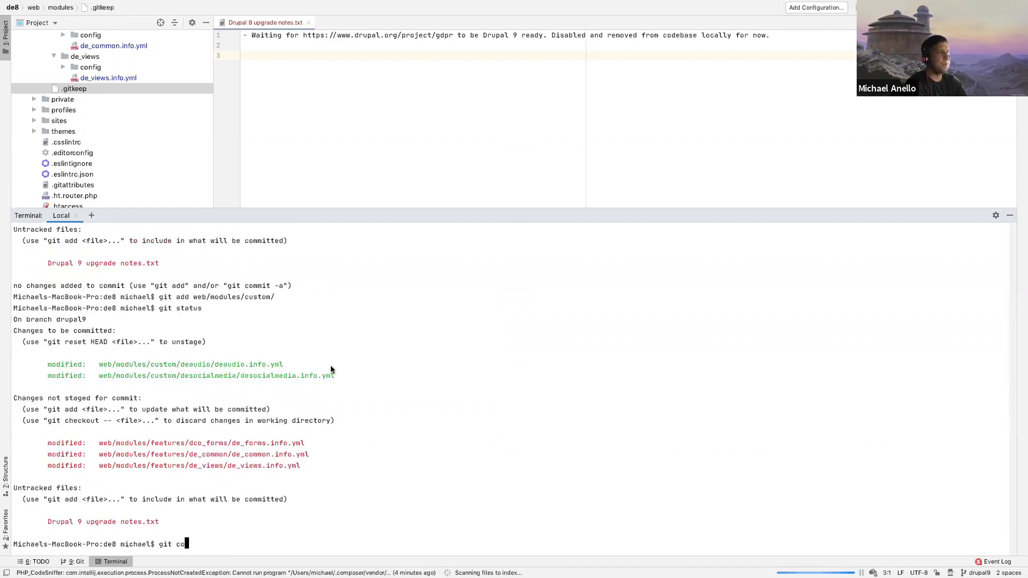
text(mmit -m 'Added Drupal 8 vers)
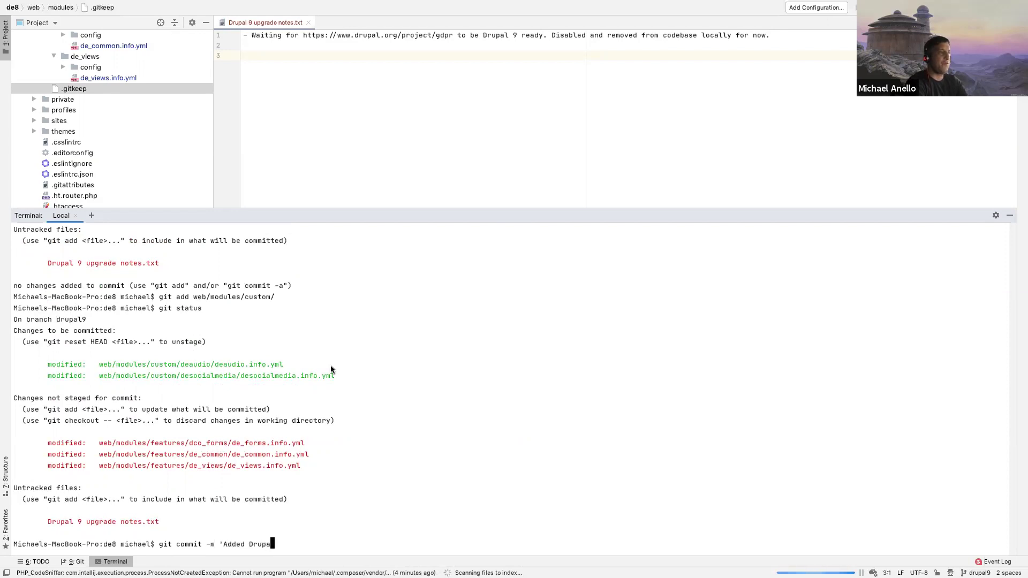
key(BackSpace)
key(BackSpace)
key(BackSpace)
key(BackSpace)
key(BackSpace)
key(BackSpace)
text(9 version require)
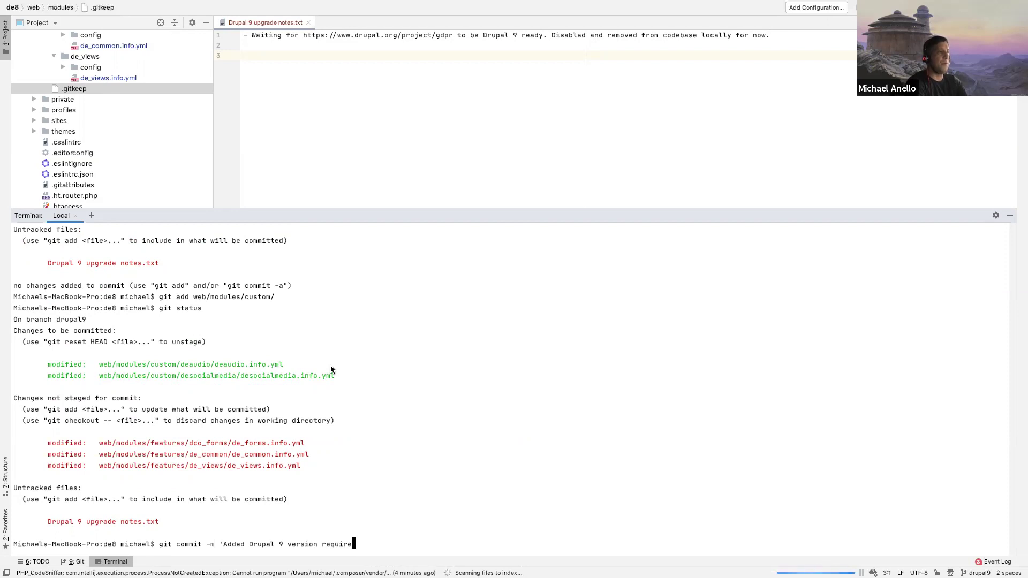
text(ment to custom modules.')
key(Return)
Step: Run git status and review the modified feature module files that are still uncommitted
text(git status)
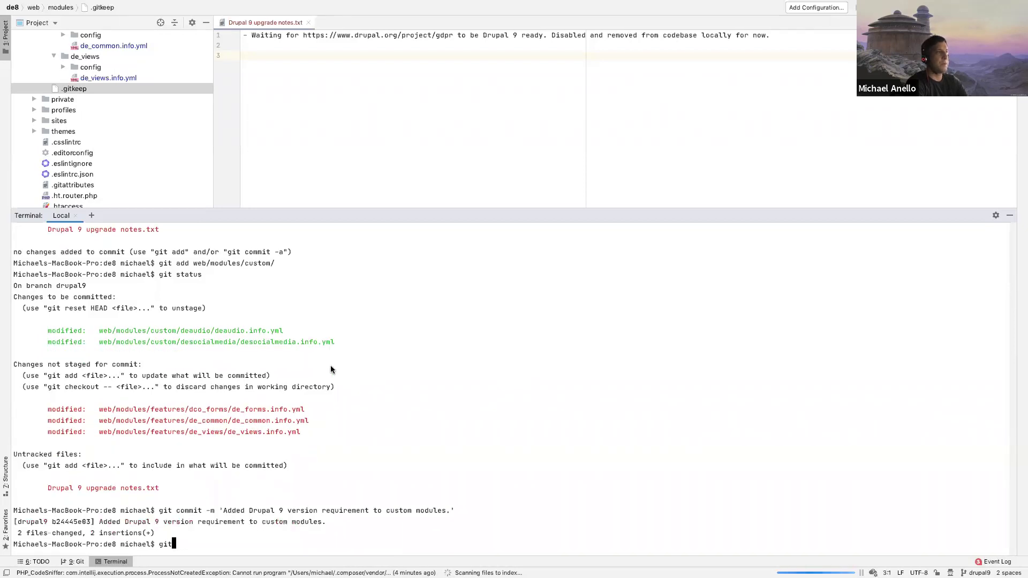
key(Return)
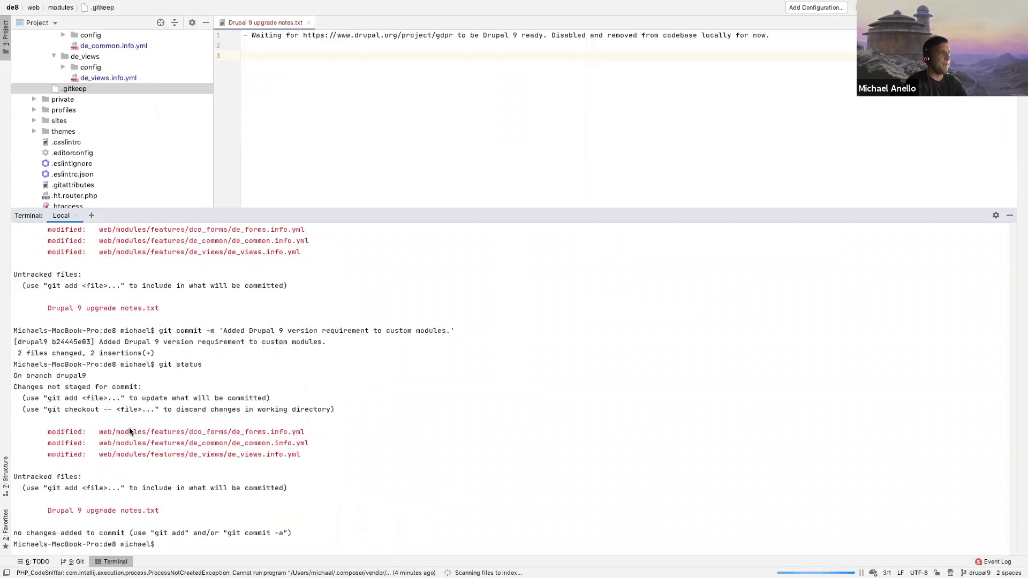
drag(115, 432, 301, 454)
click(323, 447)
Step: Switch to Chrome and reload the Synchronize page to check for pending configuration changes
key(ctrl+Right)
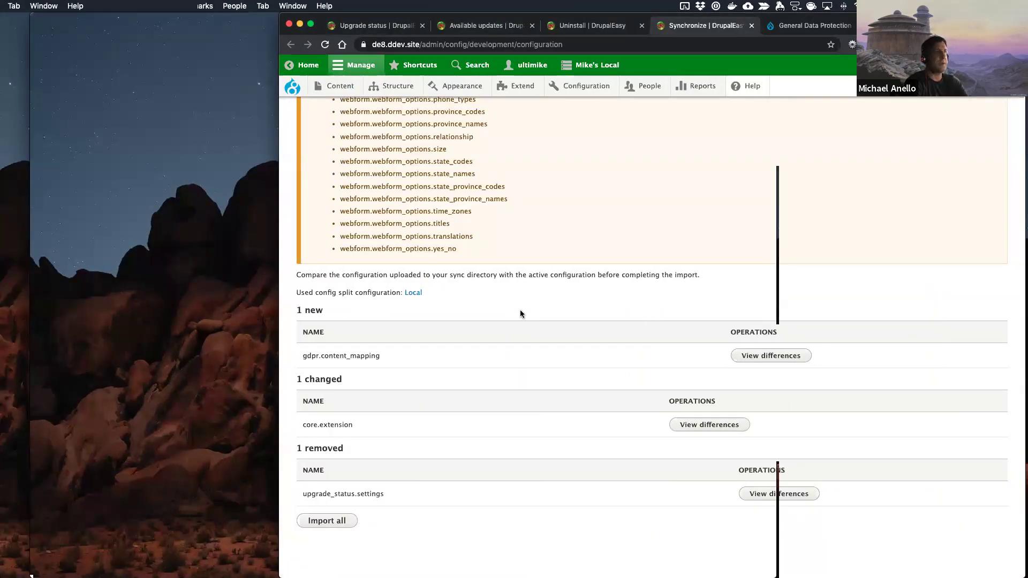
key(super+r)
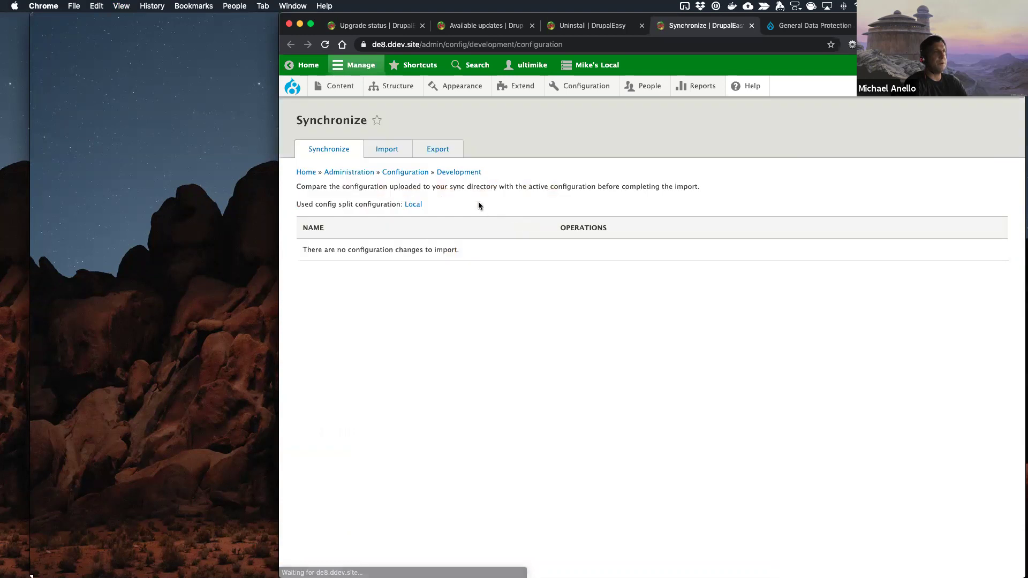
Step: Reload the Uninstall page and flush all of the site's caches
click(481, 25)
click(593, 24)
key(super+r)
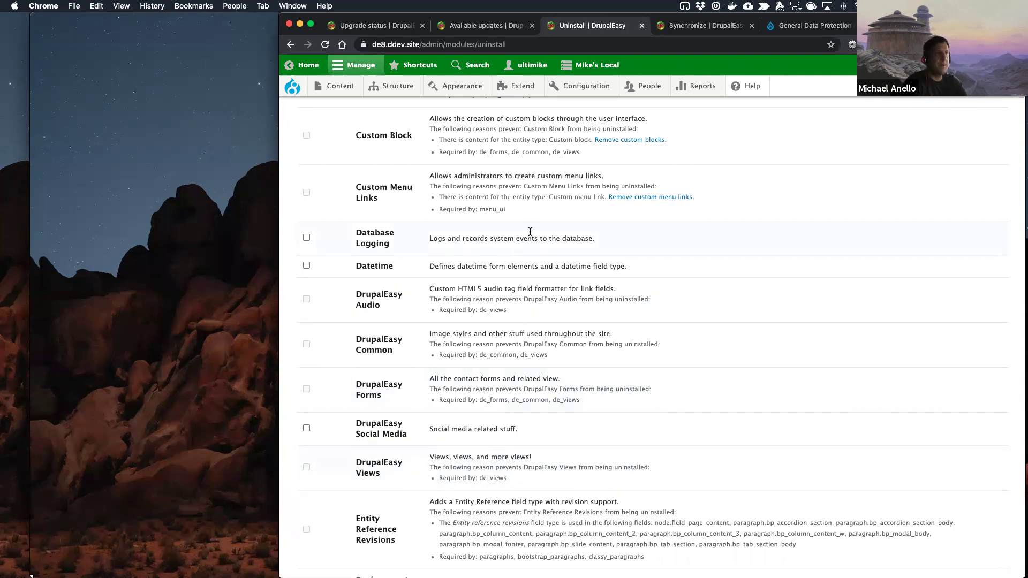
mouse_move(292, 86)
click(297, 131)
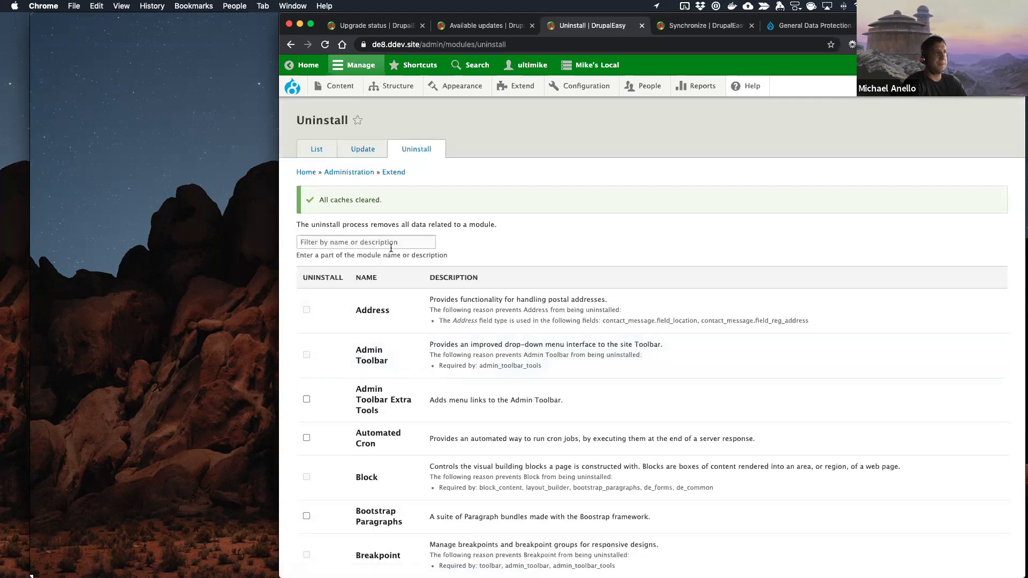
Step: Filter the list of uninstallable modules by "drupaleasy"
click(390, 243)
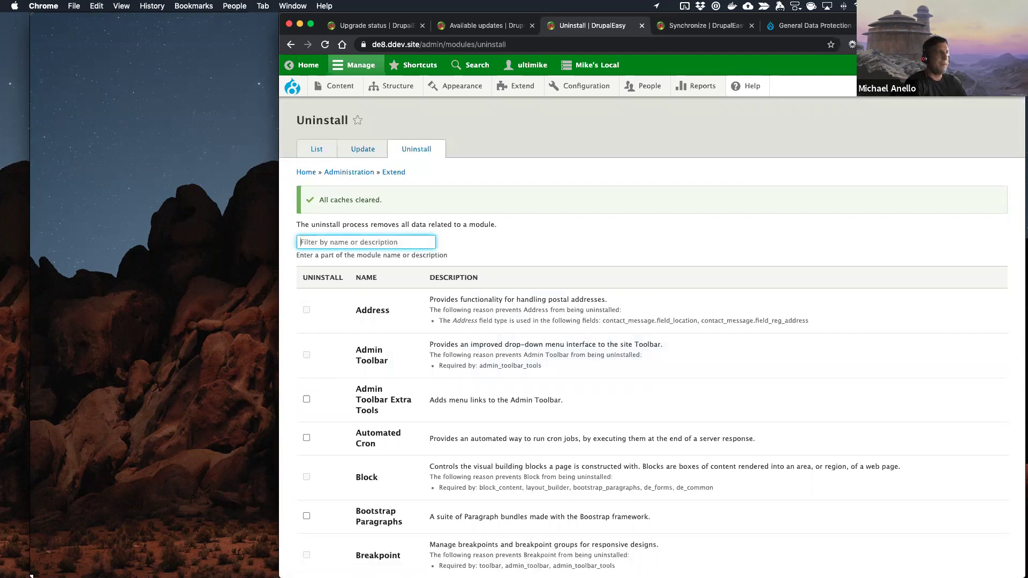
text(de)
key(BackSpace)
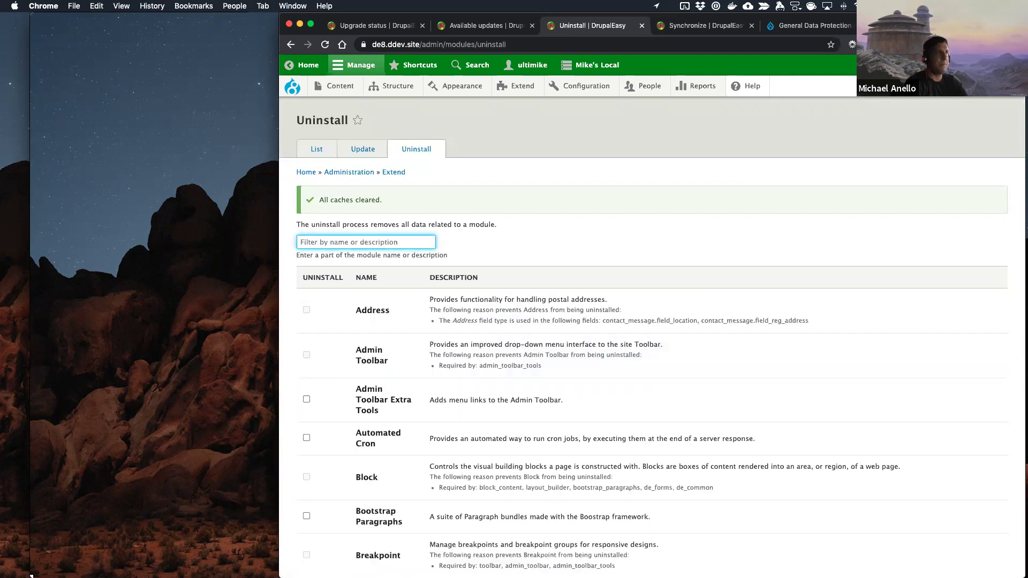
scroll(584, 316, down, 10)
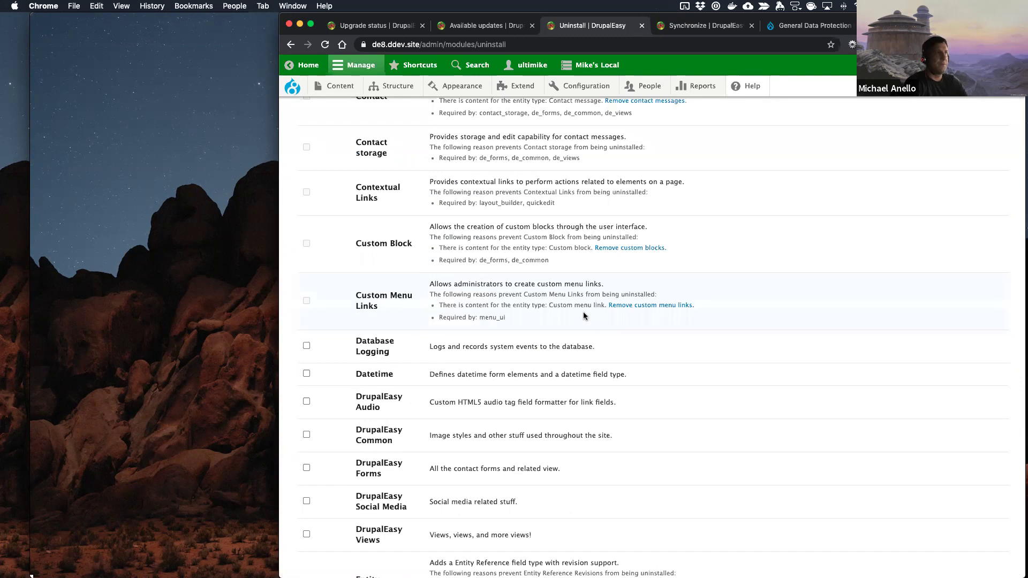
scroll(600, 324, up, 15)
text(drupa)
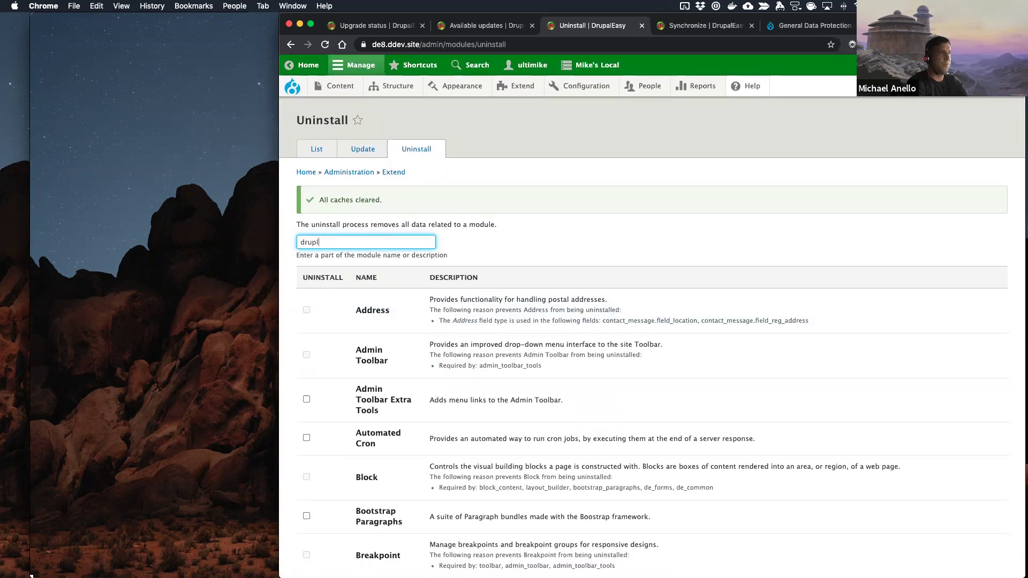
text(leasy)
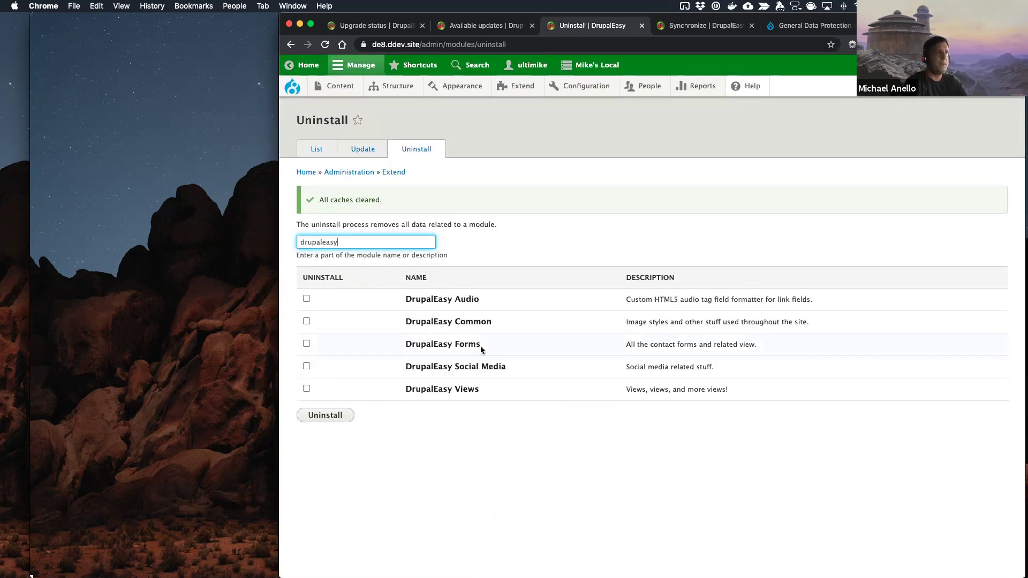
Step: Uninstall the DrupalEasy Common, DrupalEasy Forms and DrupalEasy Views modules and confirm the removal
click(306, 322)
click(306, 345)
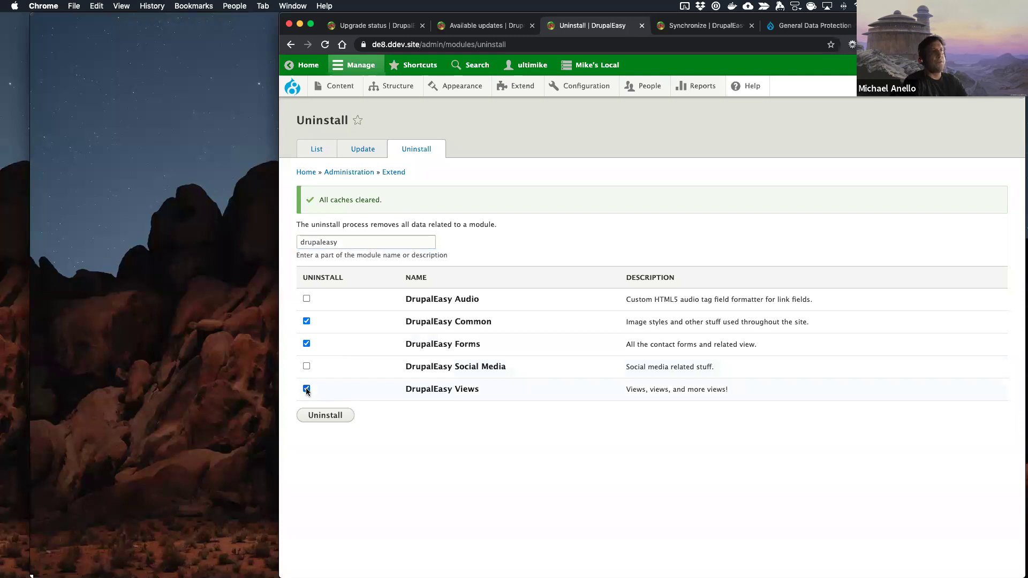
click(324, 417)
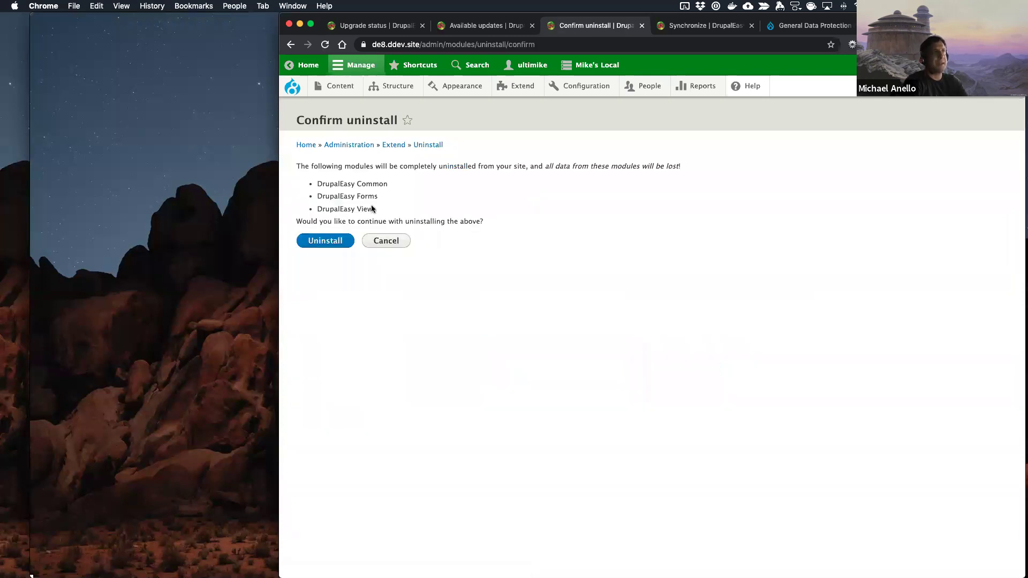
click(325, 241)
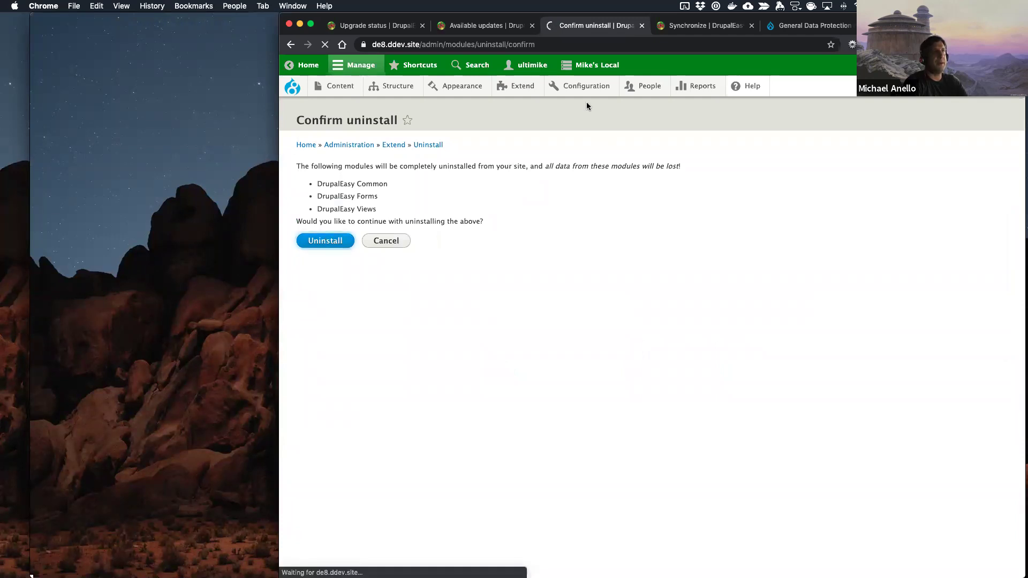
Step: Reload the Synchronize page and review the core.extension differences and the list of changed active configuration items
mouse_move(585, 88)
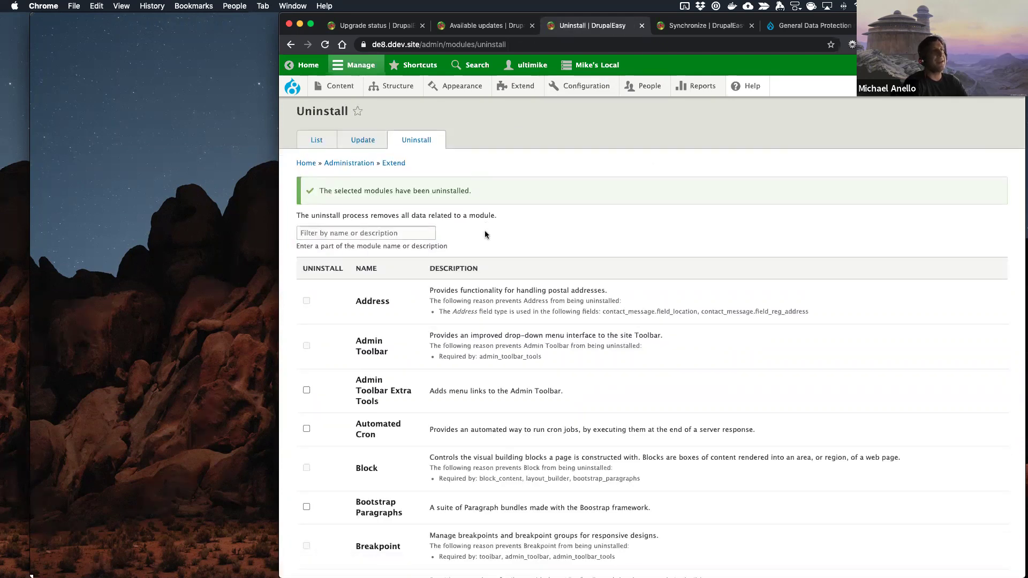
click(691, 23)
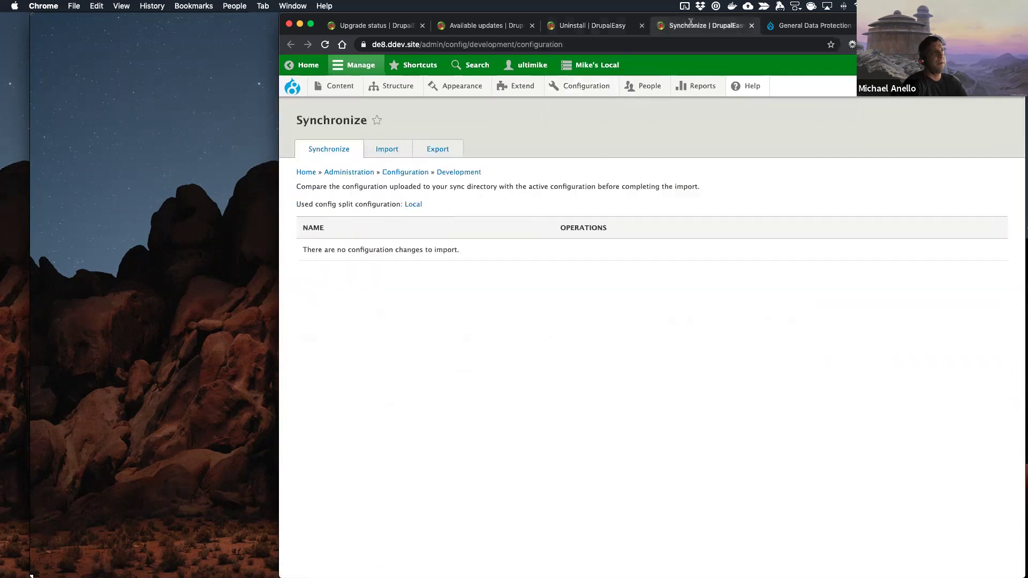
key(super+r)
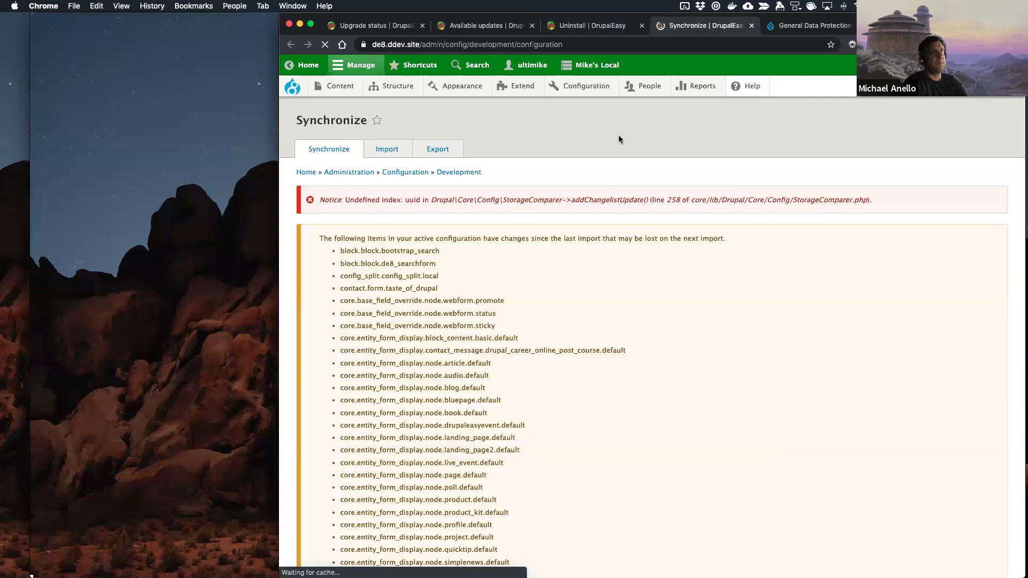
scroll(553, 380, down, 3)
scroll(553, 381, down, 20)
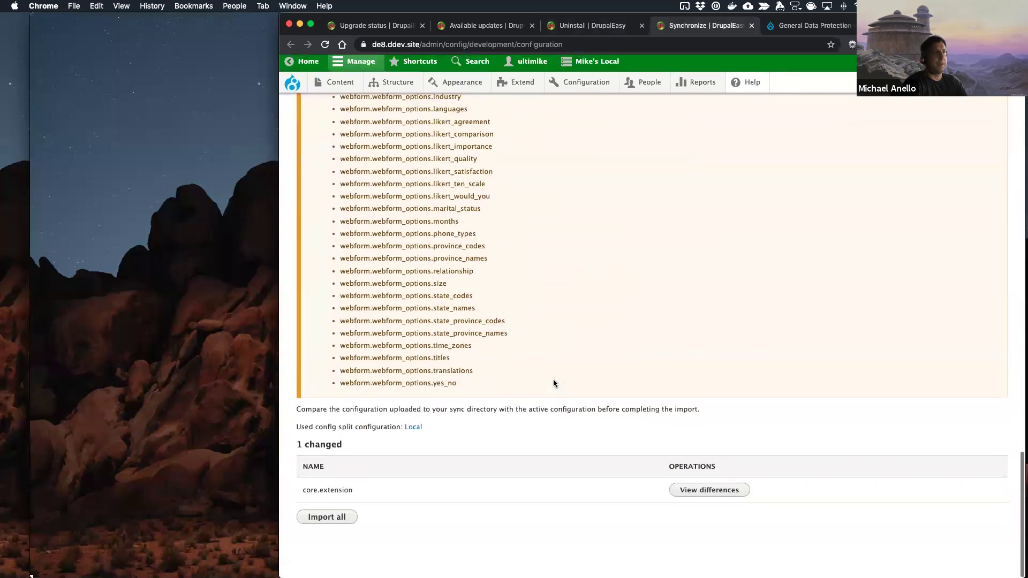
click(705, 494)
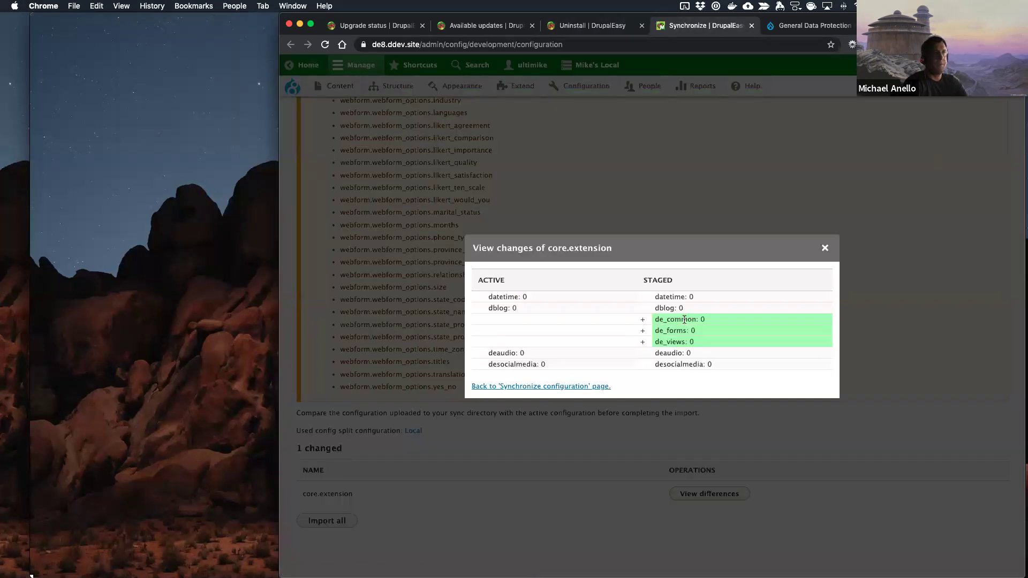
click(825, 248)
scroll(493, 216, up, 15)
scroll(488, 311, down, 5)
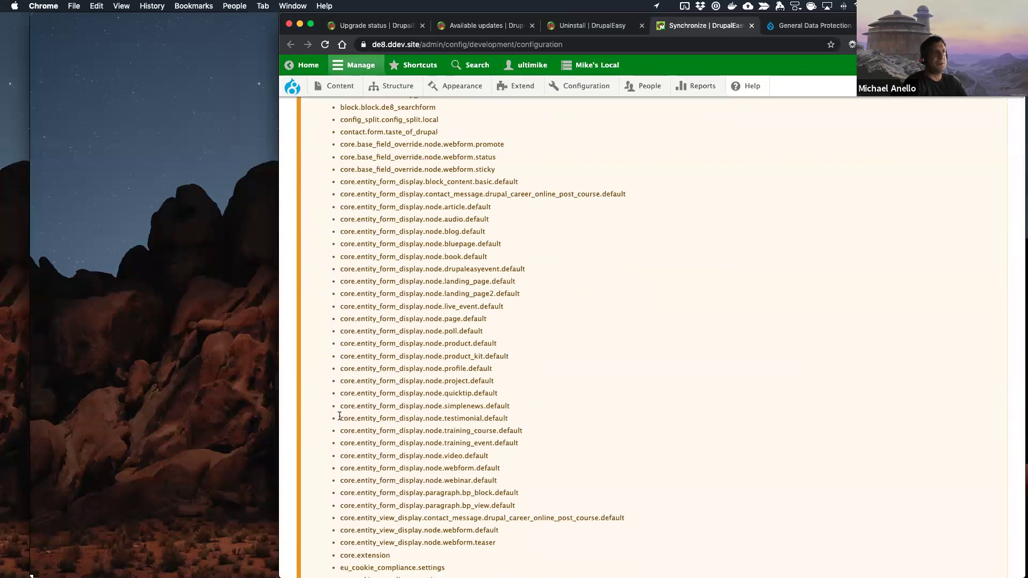
scroll(482, 328, down, 20)
scroll(483, 330, down, 10)
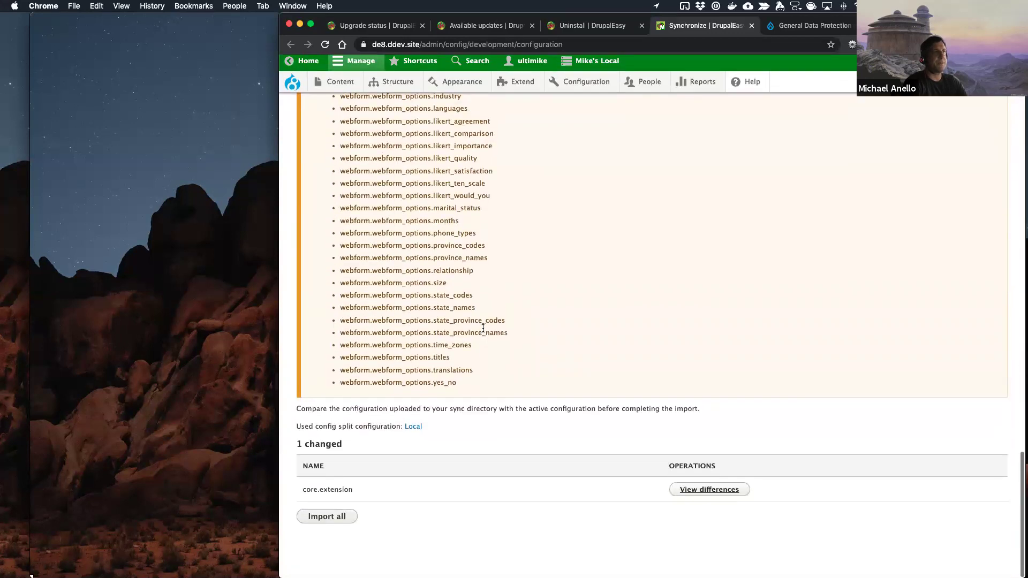
scroll(456, 321, up, 20)
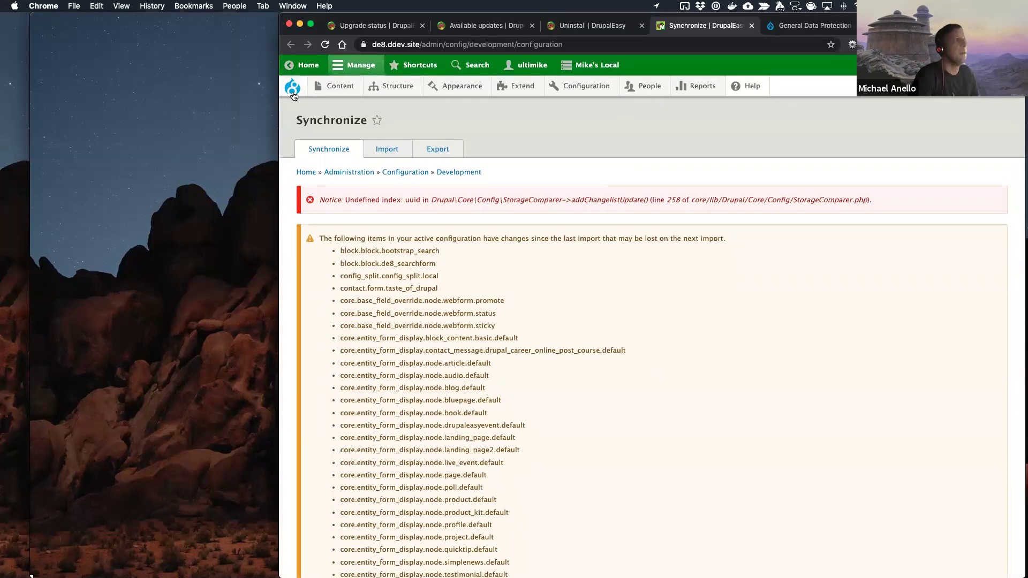
mouse_move(680, 87)
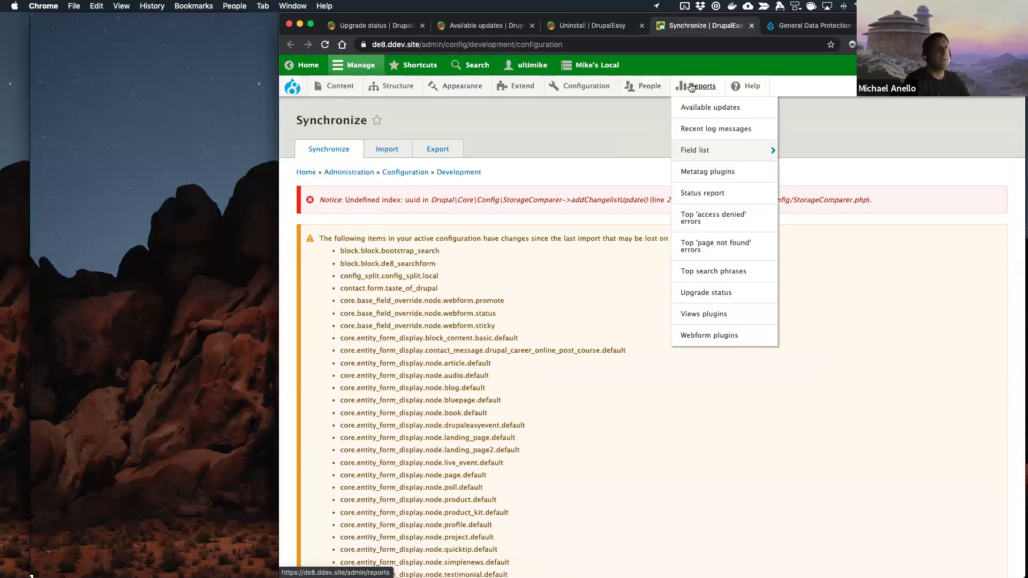
Step: Open the site's Status report in a new tab and review its errors and warnings, including the missing checklistapi module
super+click(702, 193)
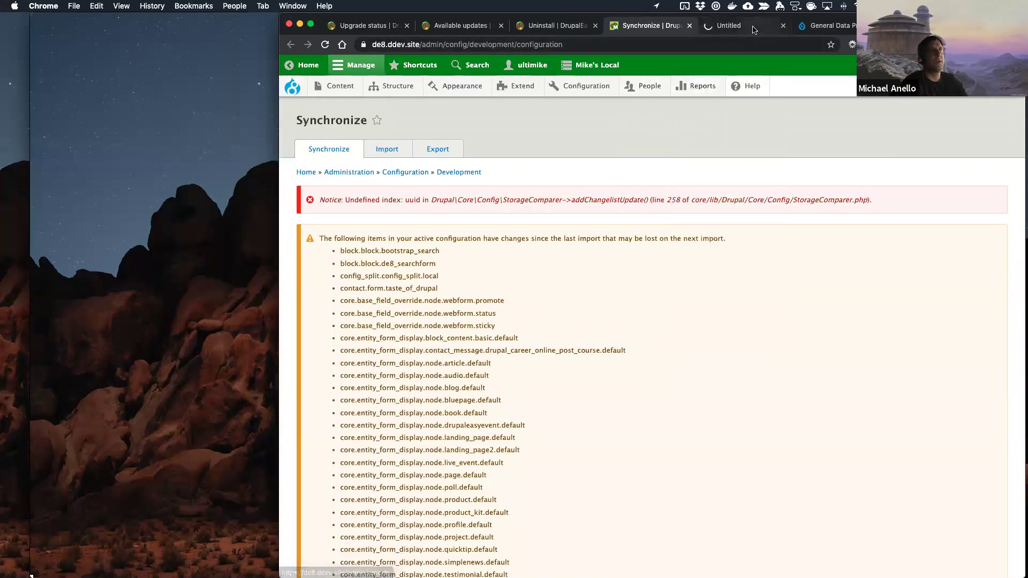
click(754, 28)
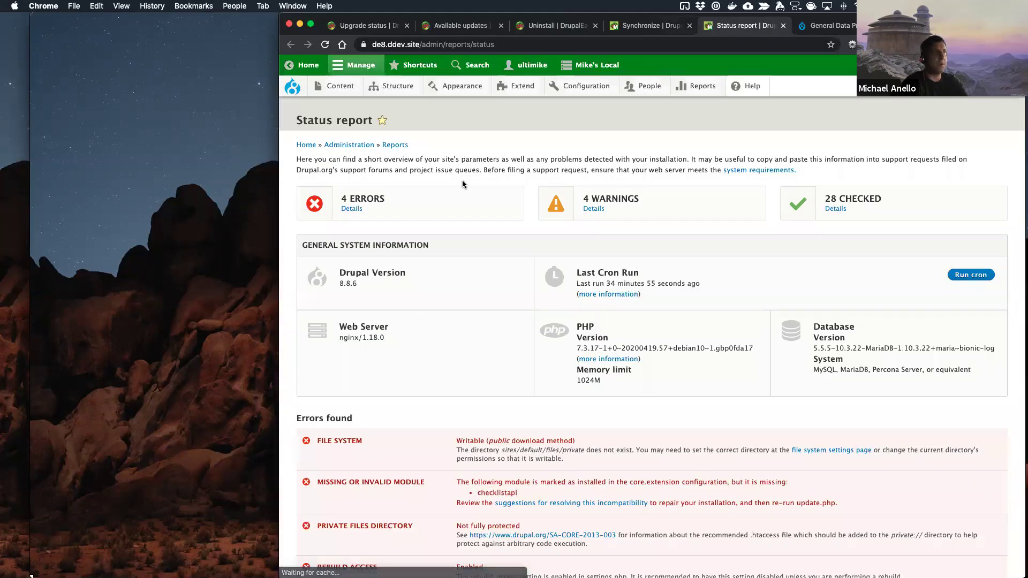
scroll(485, 183, down, 5)
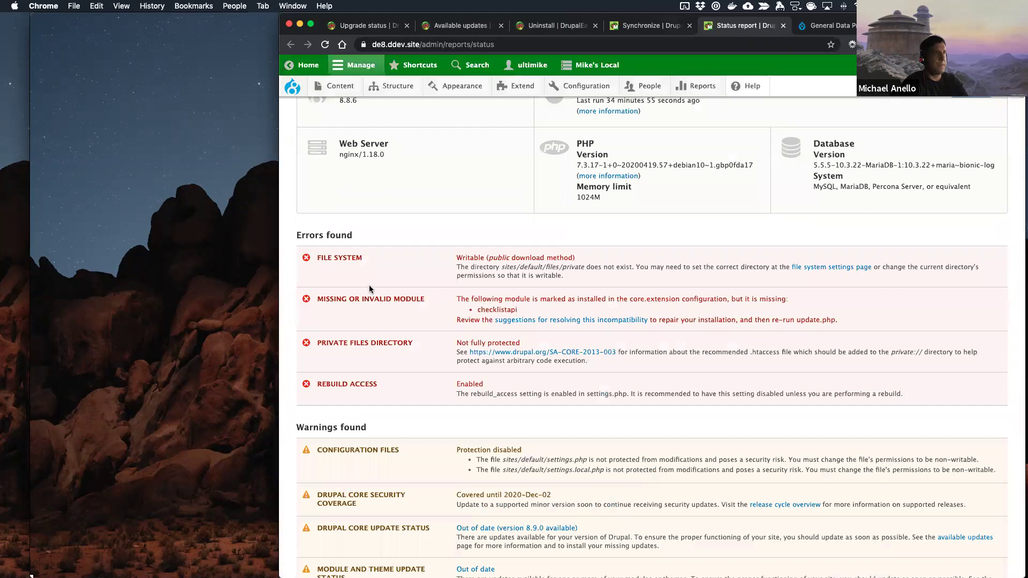
double_click(507, 309)
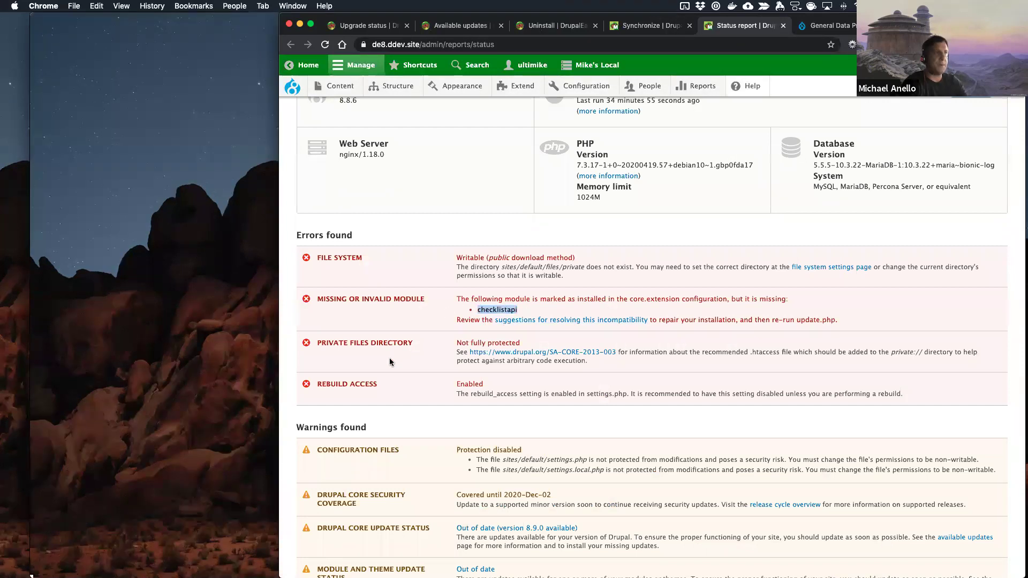
click(399, 398)
scroll(398, 398, down, 20)
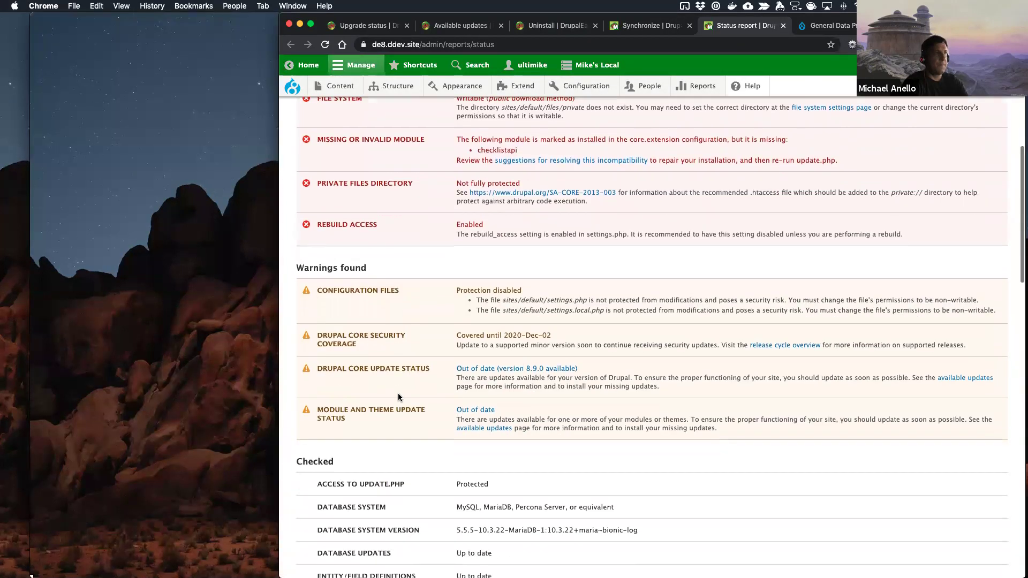
scroll(399, 397, up, 20)
Step: Return to the site's home page and check that its content blocks display properly
mouse_move(292, 87)
click(317, 129)
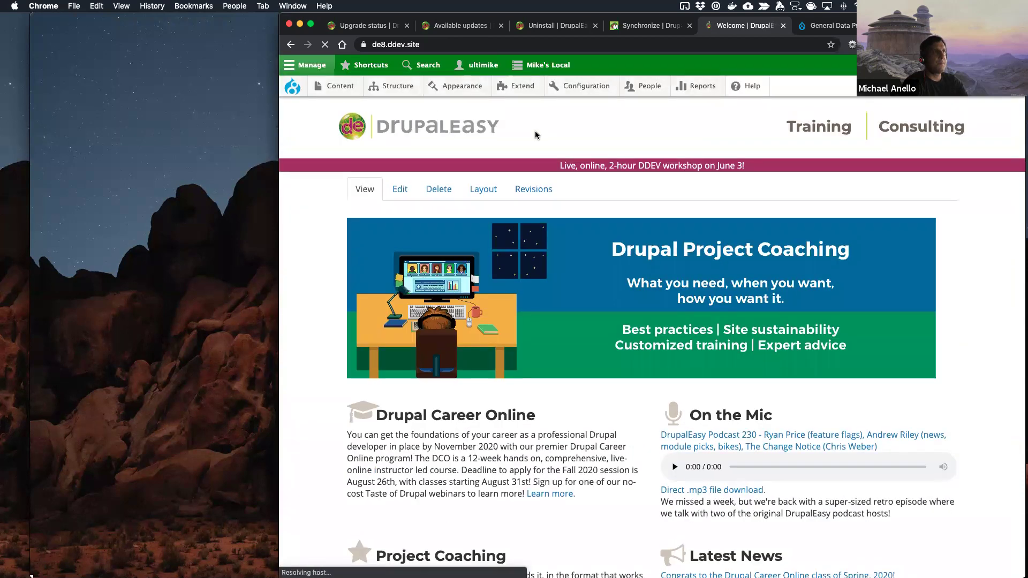
scroll(534, 454, down, 15)
scroll(534, 454, up, 15)
scroll(534, 454, down, 4)
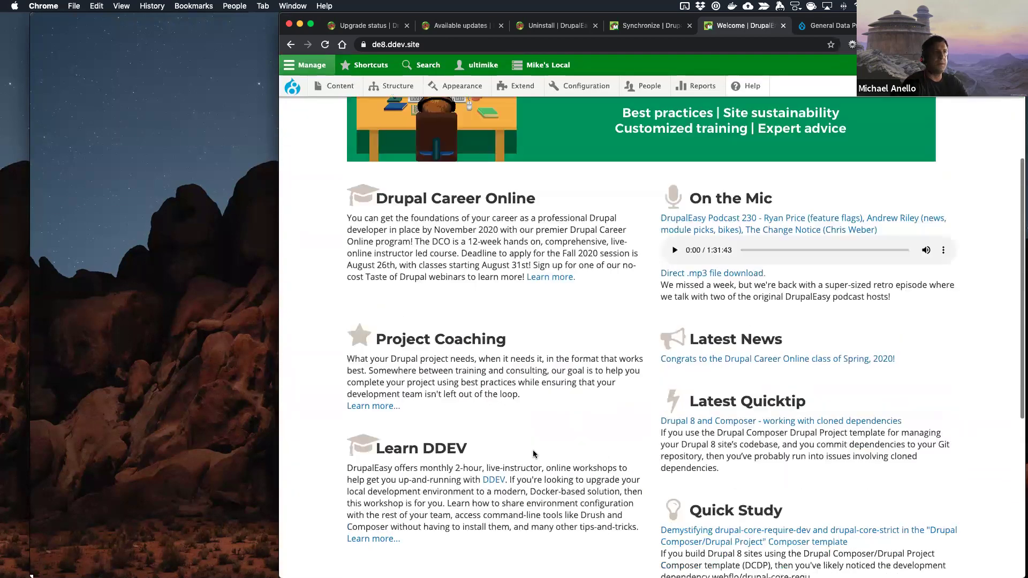
Step: Check the Drupal Career Online course information page down to its footer and open the Contact us page
click(550, 283)
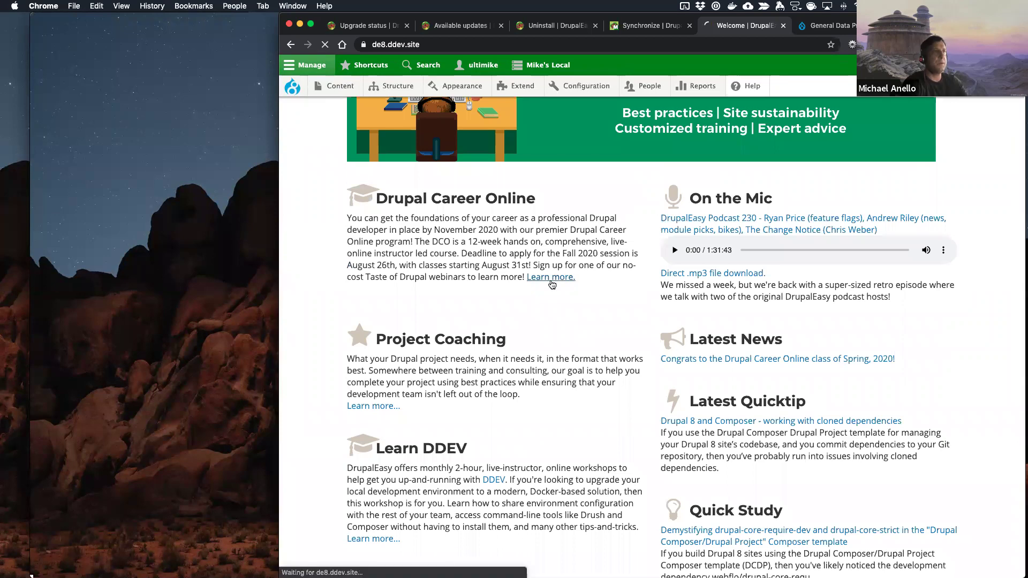
scroll(425, 281, down, 10)
scroll(426, 281, down, 9)
scroll(425, 282, up, 18)
scroll(425, 281, down, 16)
scroll(425, 281, down, 8)
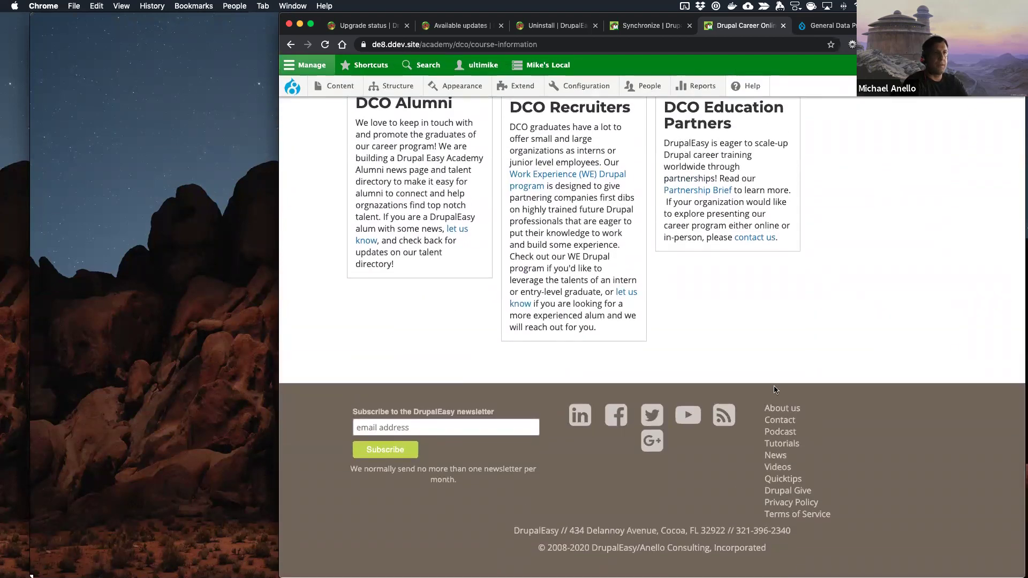
click(776, 423)
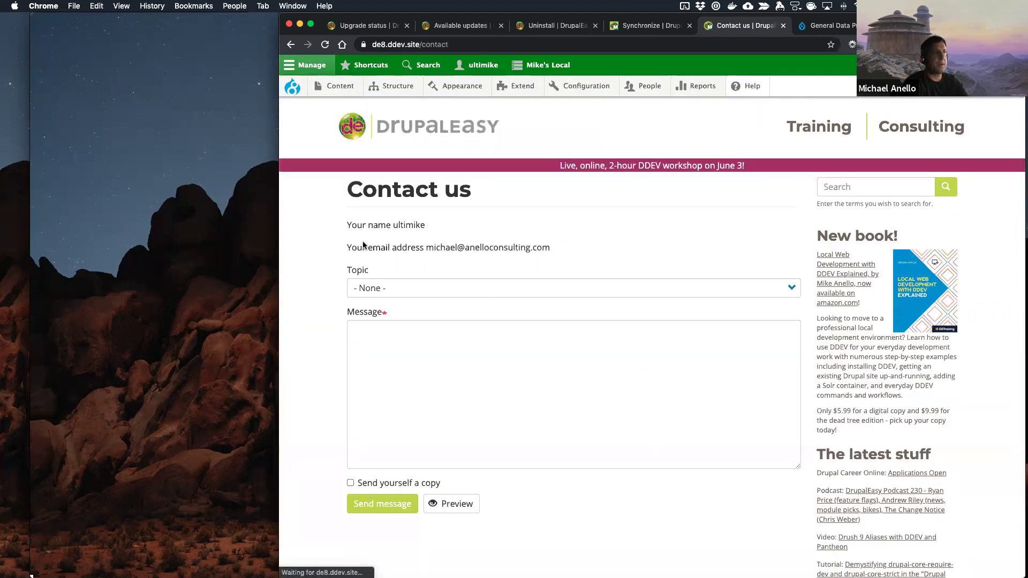
Step: Open the site's /ddev workshop page and look through its content and registration section
double_click(466, 44)
text(ddev)
key(Return)
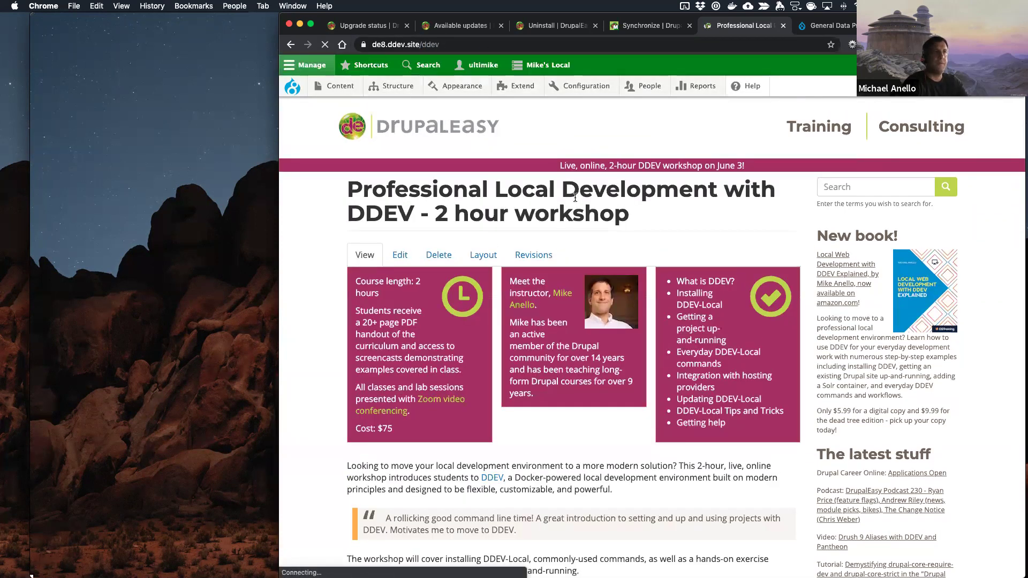
scroll(576, 200, down, 8)
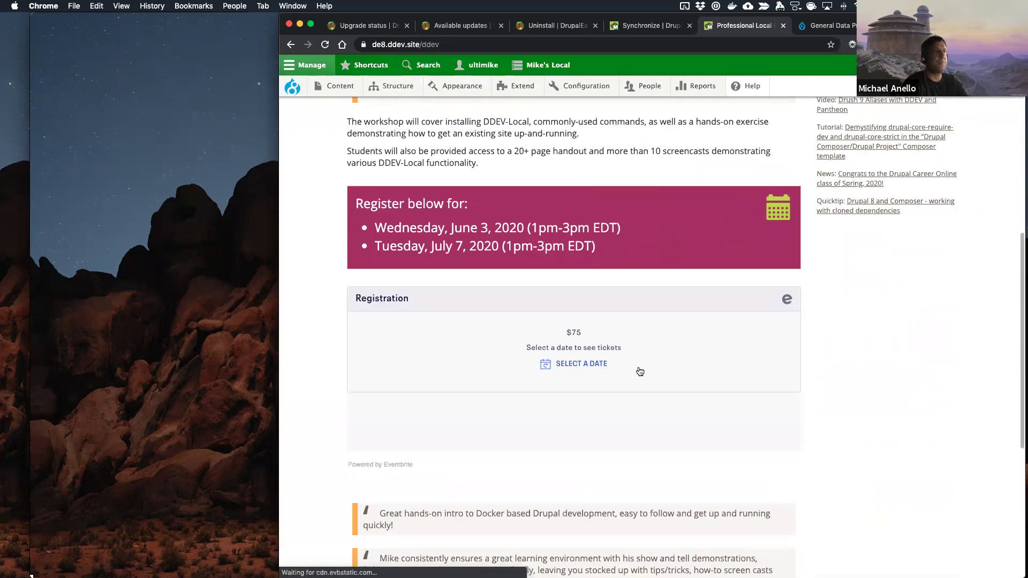
scroll(573, 367, down, 6)
scroll(640, 372, up, 15)
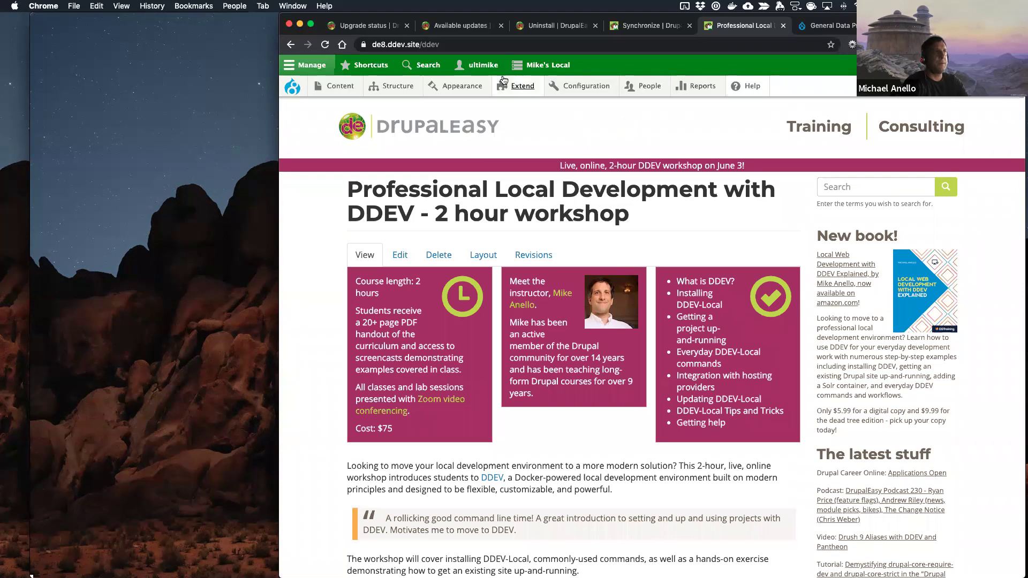
Step: Open the Taste of Drupal form at /dco/taste and look over its fields
drag(423, 44, 502, 44)
text(dco/tast)
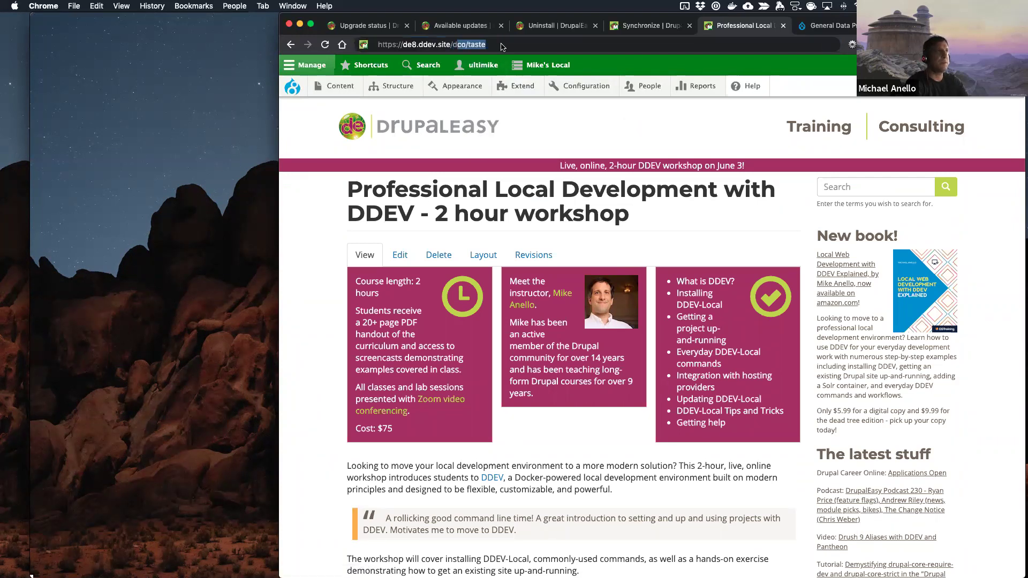
key(Return)
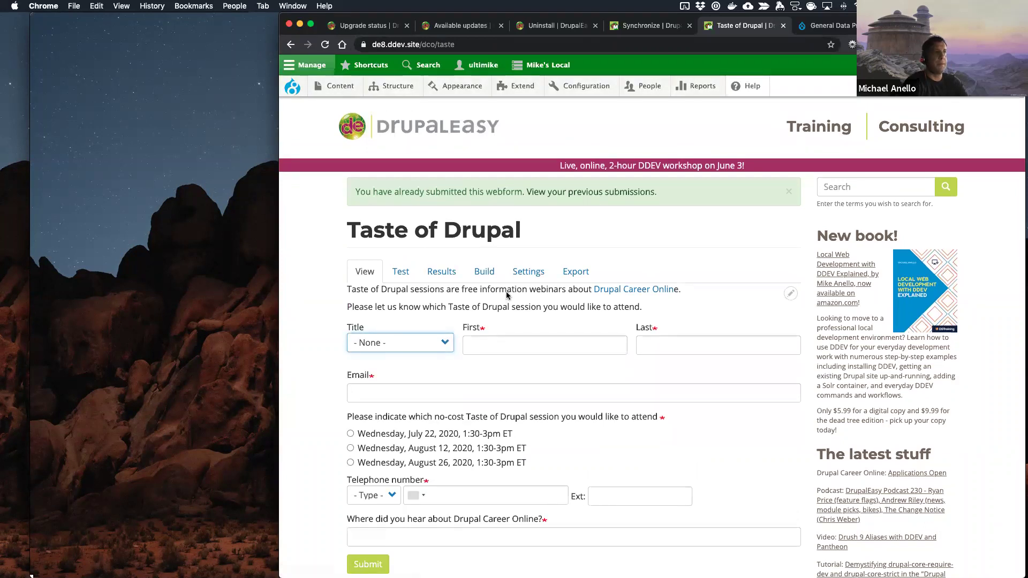
scroll(468, 357, down, 5)
scroll(468, 357, down, 2)
scroll(468, 359, up, 5)
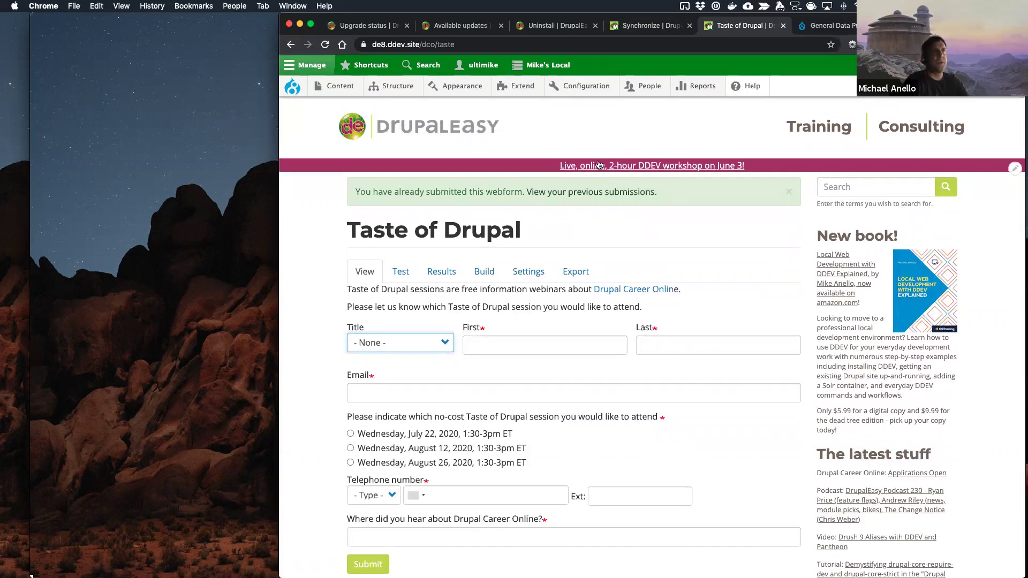
Step: Switch to PhpStorm and export the active configuration with the command "ddev . drush cex -y"
key(ctrl+Left)
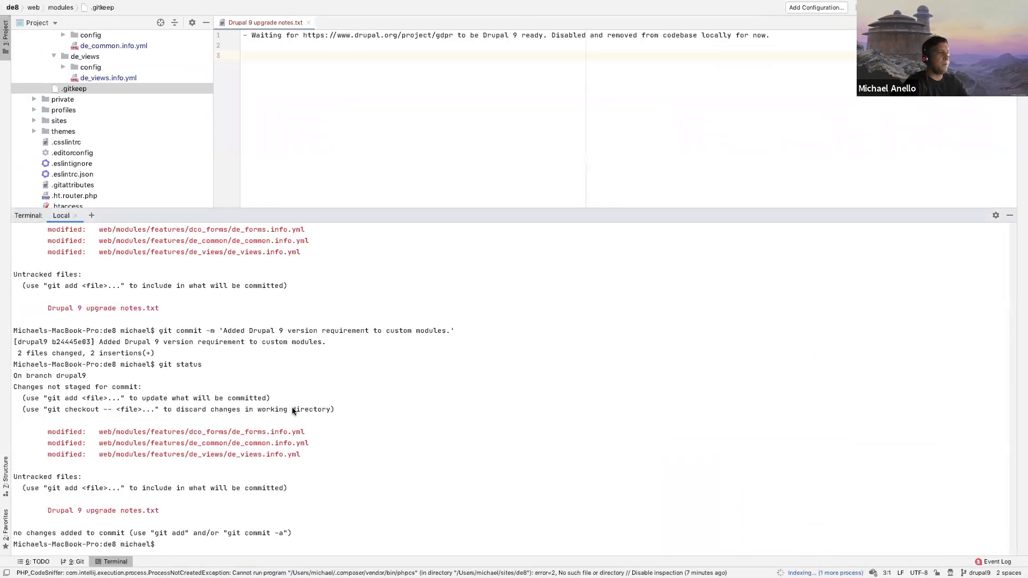
key(Up)
key(Up)
key(Down)
key(Up)
key(Down)
key(Up)
key(Down)
key(Up)
key(Down)
key(Up)
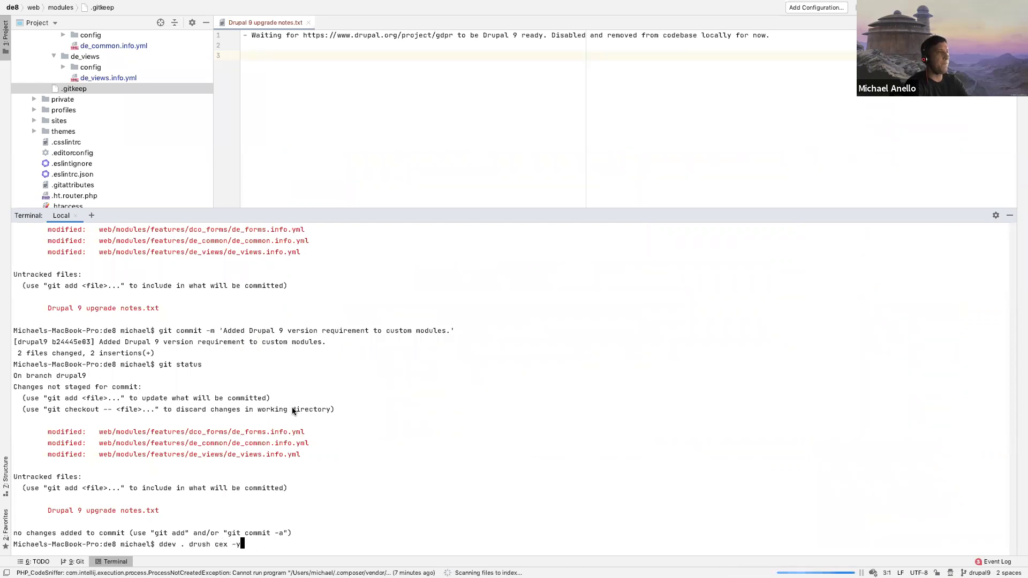
key(Return)
Step: Delete the features directory under web/modules, including all its files and subdirectories
scroll(149, 162, up, 3)
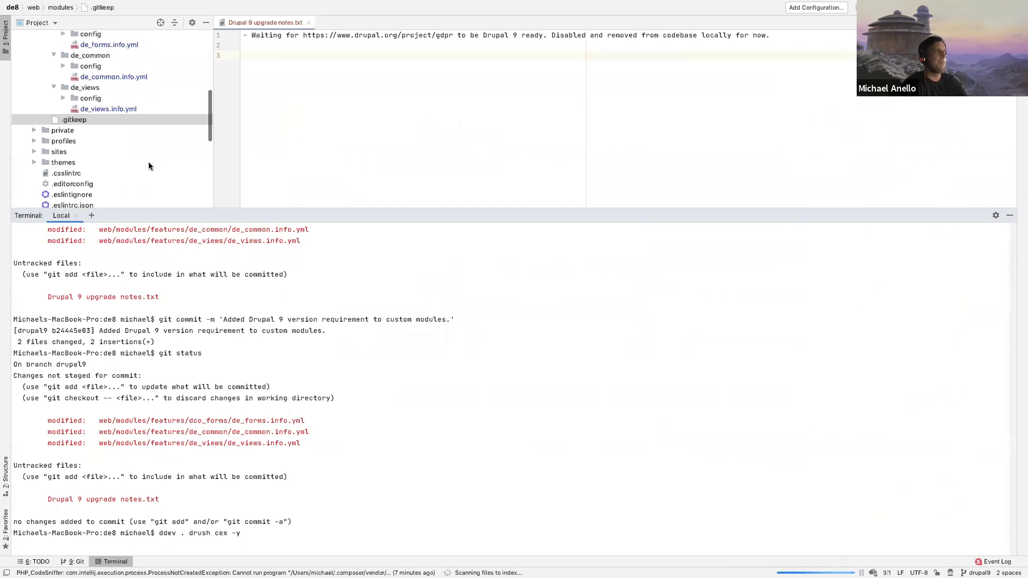
right_click(56, 58)
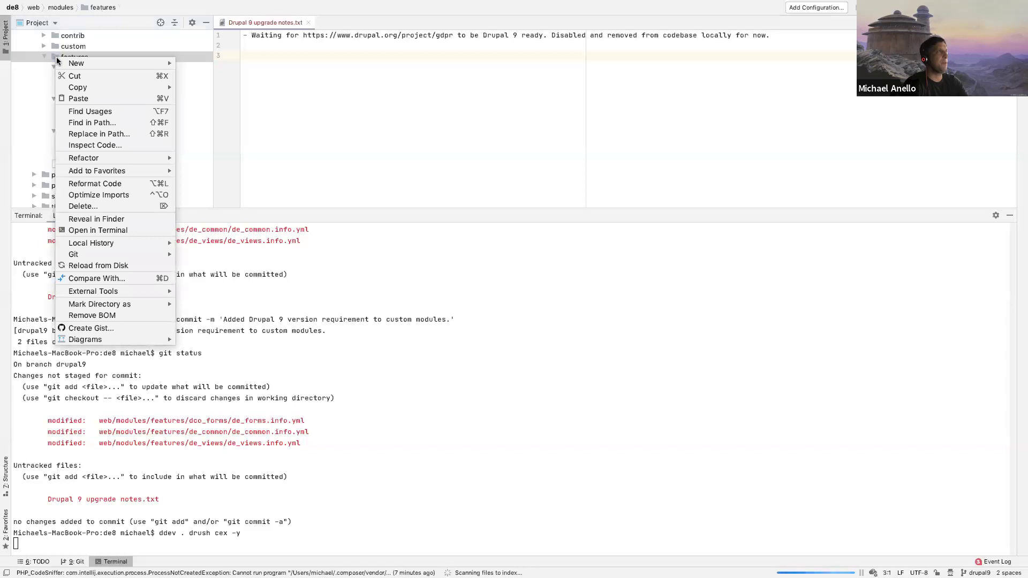
click(83, 207)
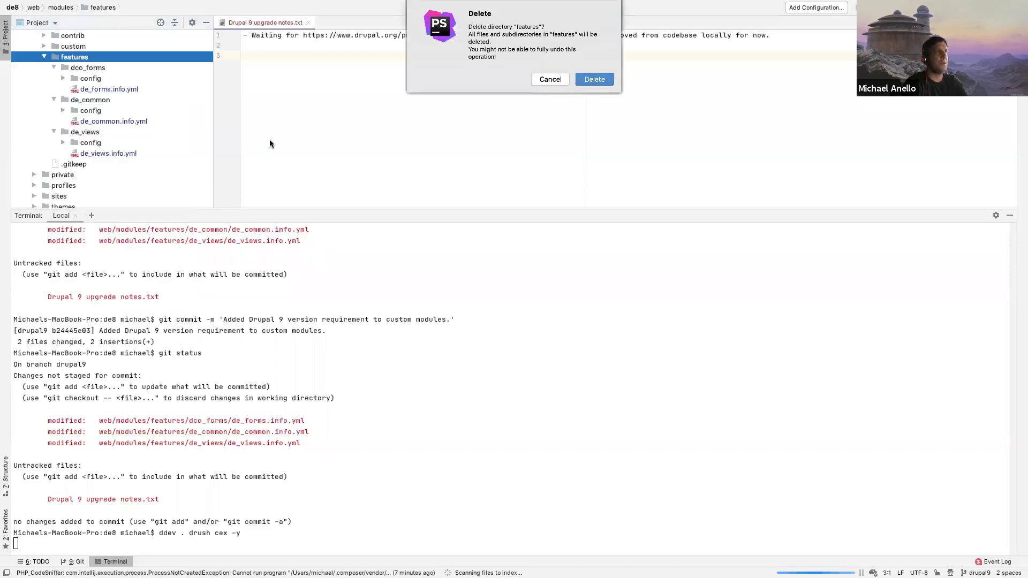
click(595, 81)
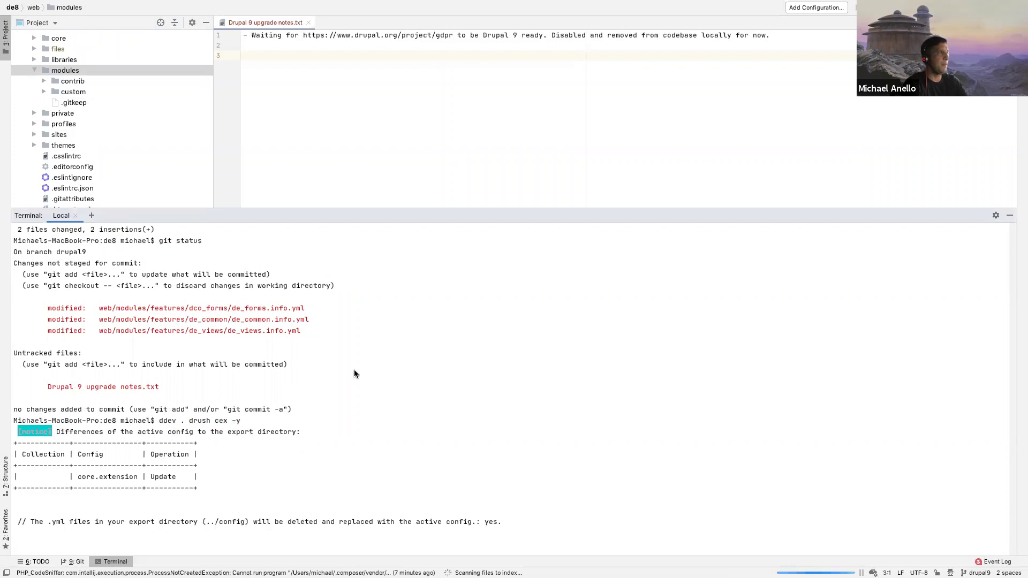
Step: Run "git status" and review the deleted feature module files and the modified configuration
text(git status)
key(Return)
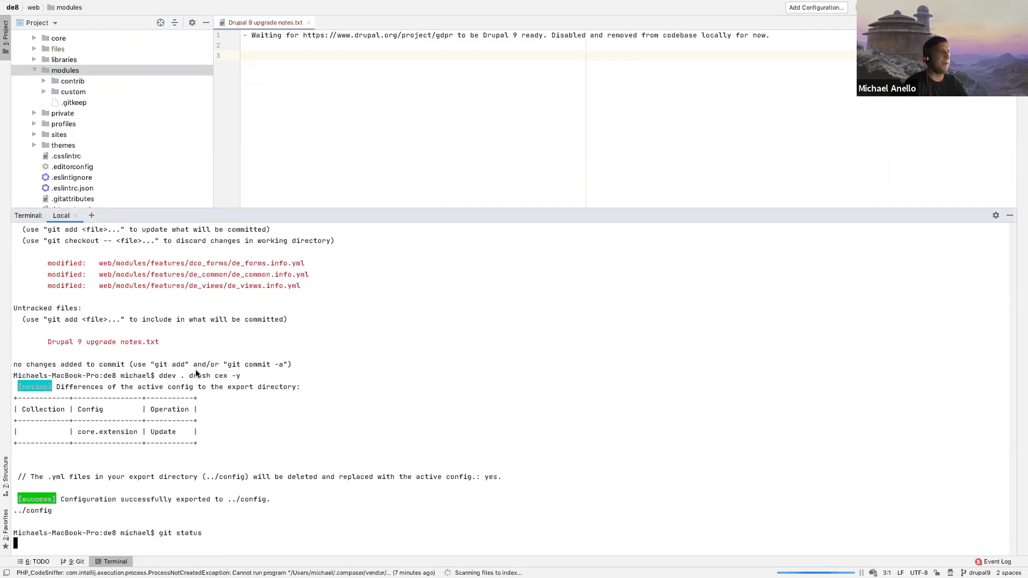
scroll(115, 370, up, 5)
scroll(115, 369, up, 15)
scroll(115, 369, up, 5)
scroll(115, 369, down, 20)
scroll(115, 369, down, 10)
scroll(210, 332, down, 15)
scroll(210, 328, up, 5)
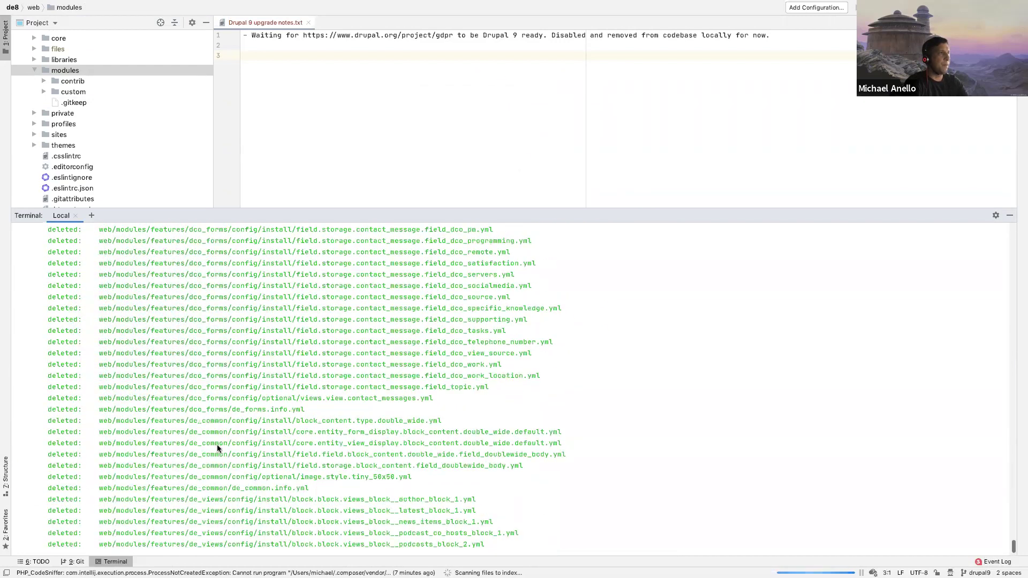
scroll(212, 457, down, 7)
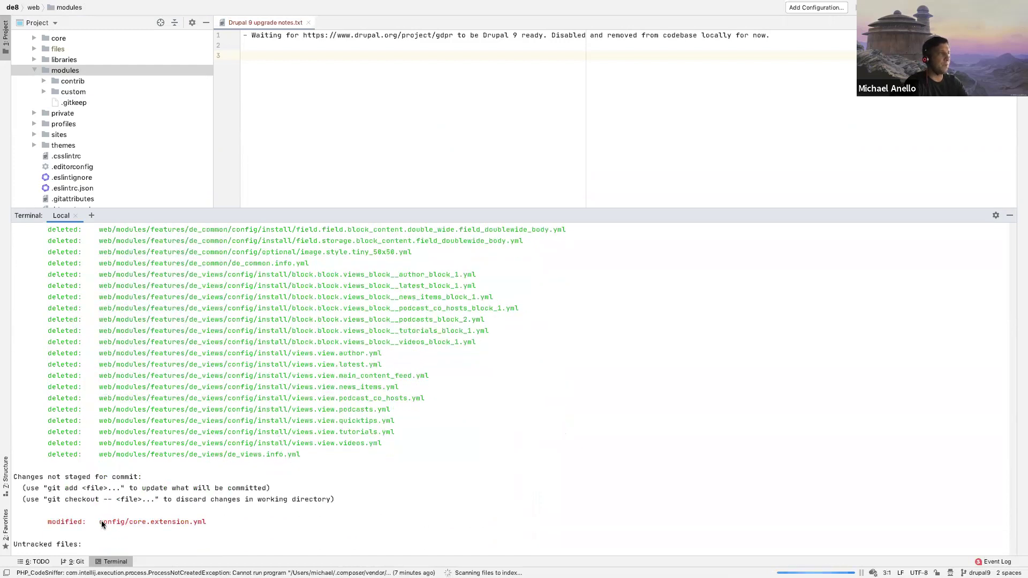
Step: Try to stage web/modules/features and config/ together with git add
text(git add web/mod)
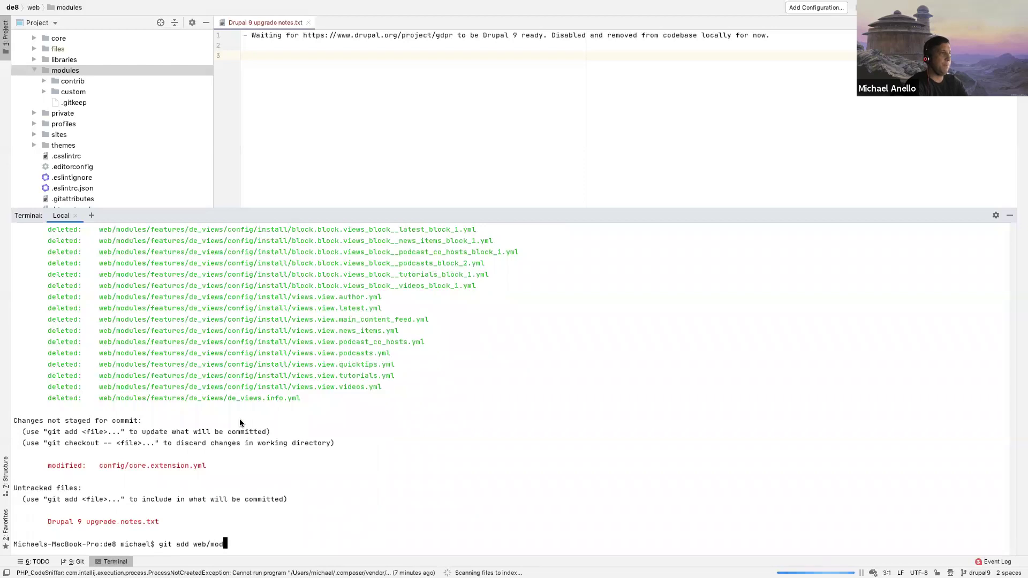
key(Tab)
text(features config/)
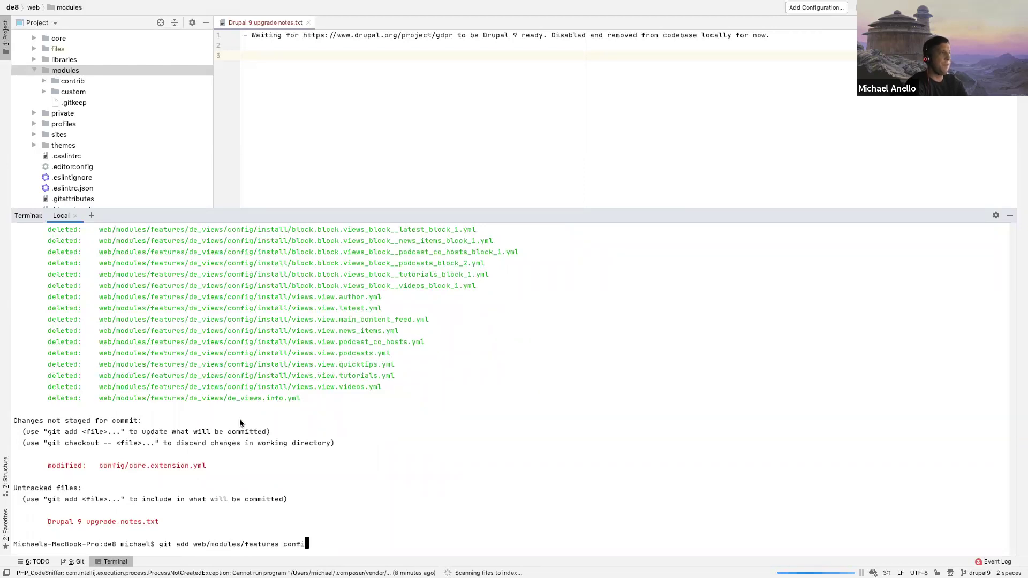
key(Return)
Step: Stage only the configuration changes with "git add config"
text(git stat)
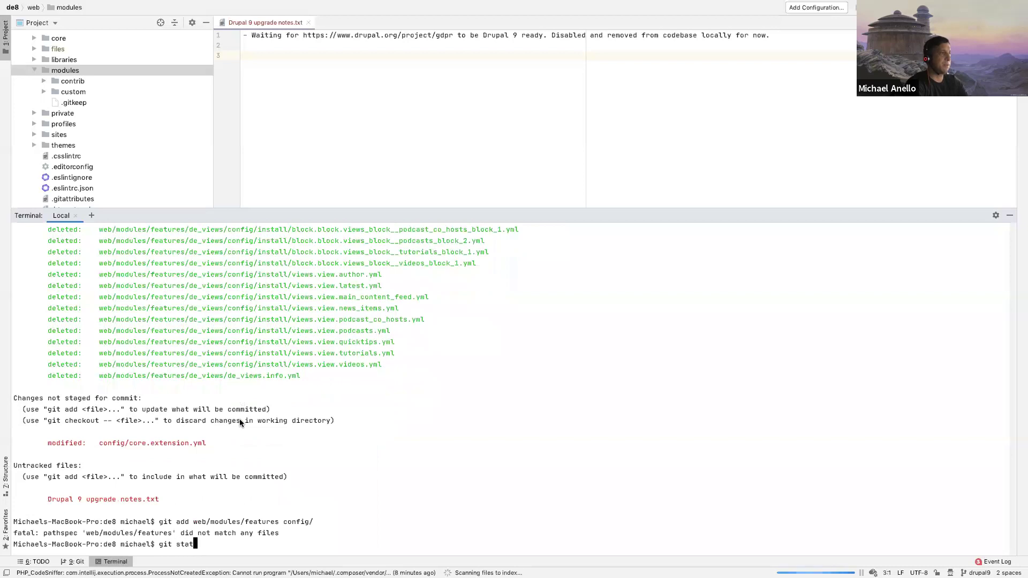
key(BackSpace)
key(BackSpace)
key(BackSpace)
text(add config)
key(Return)
Step: Run "git status" again and check that config/core.extension.yml and the feature file deletions are staged
text(git status)
key(Return)
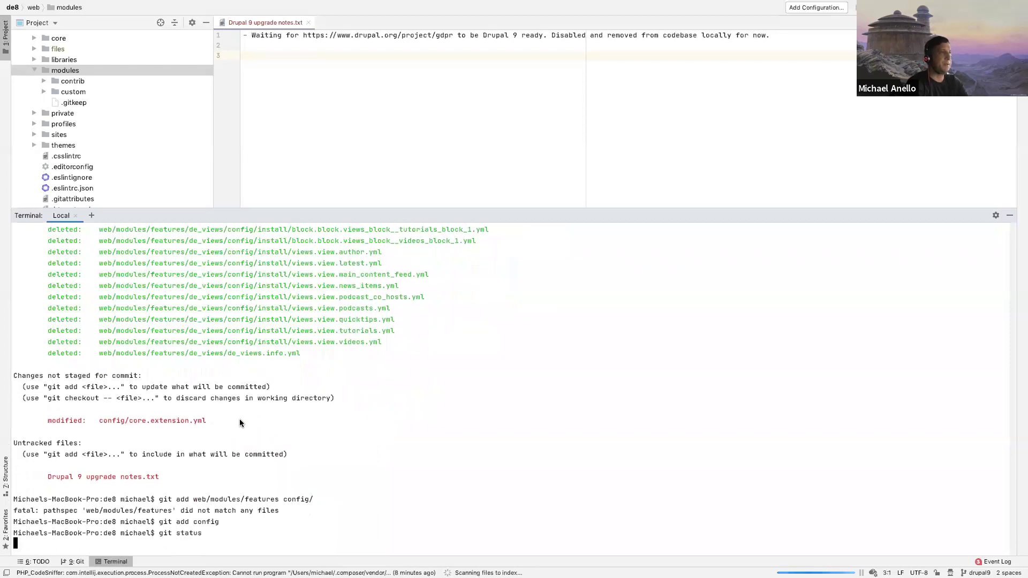
scroll(104, 490, up, 20)
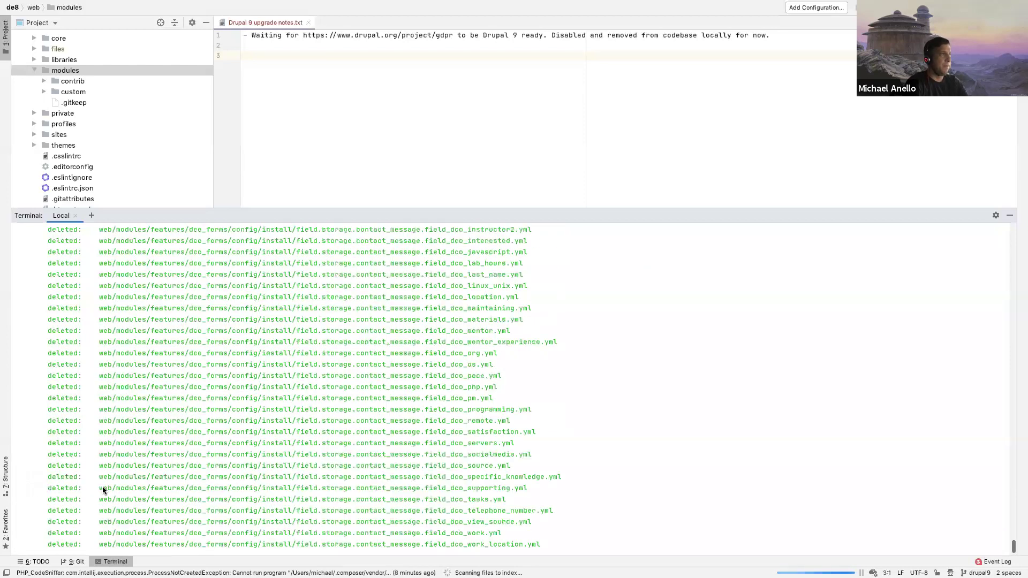
scroll(103, 489, down, 6)
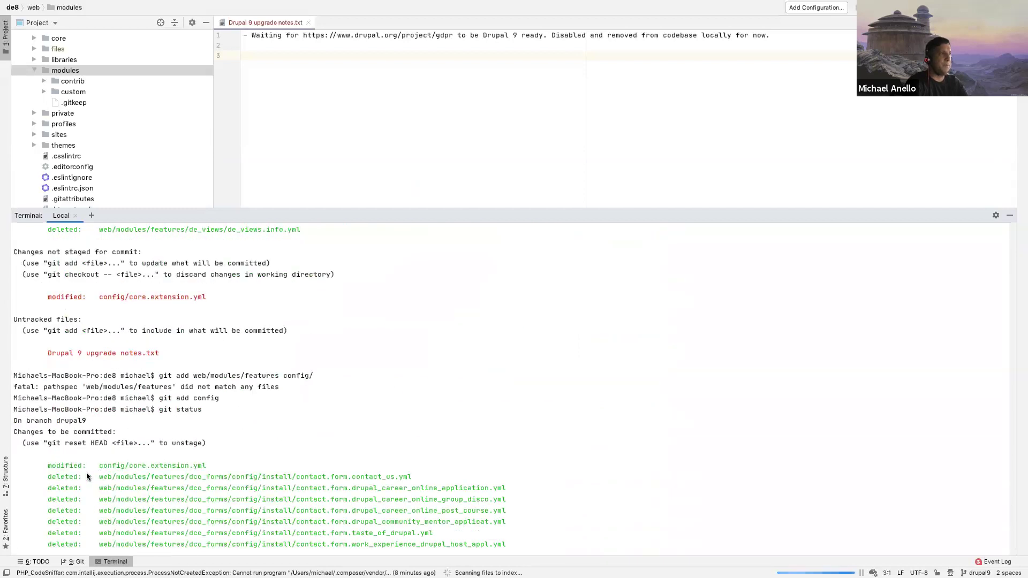
scroll(97, 450, down, 3)
drag(99, 400, 207, 398)
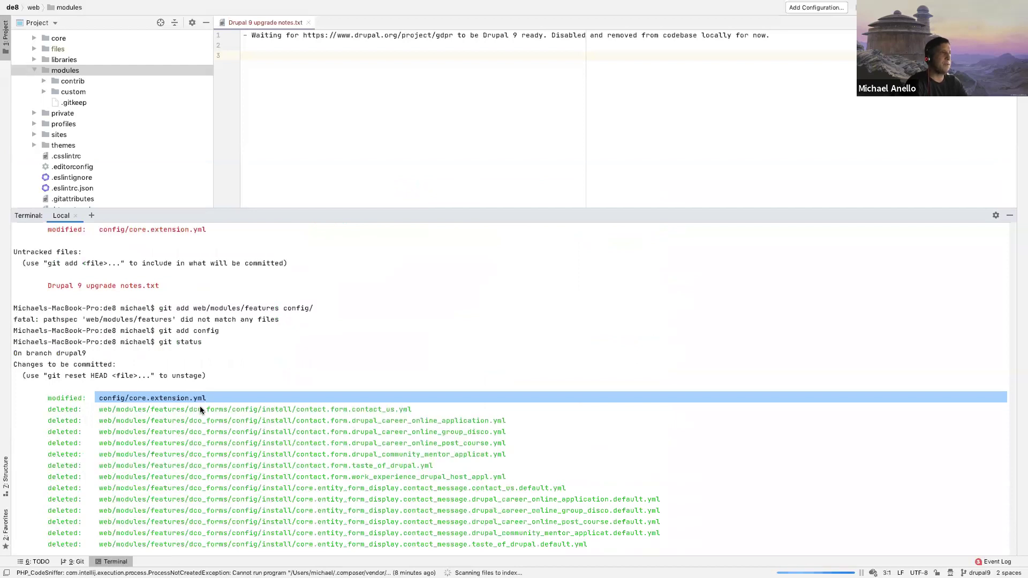
click(189, 417)
scroll(188, 417, down, 15)
Step: Commit the staged feature module deletions and configuration with git commit and the message 'Removed unused and very old feature modules :) '
text(git commit -)
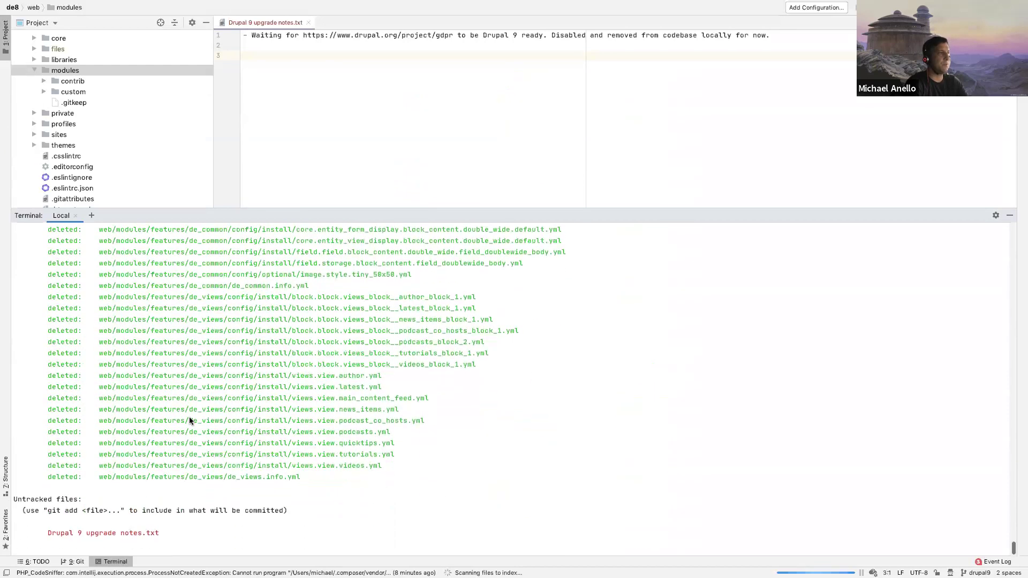
text(m ')
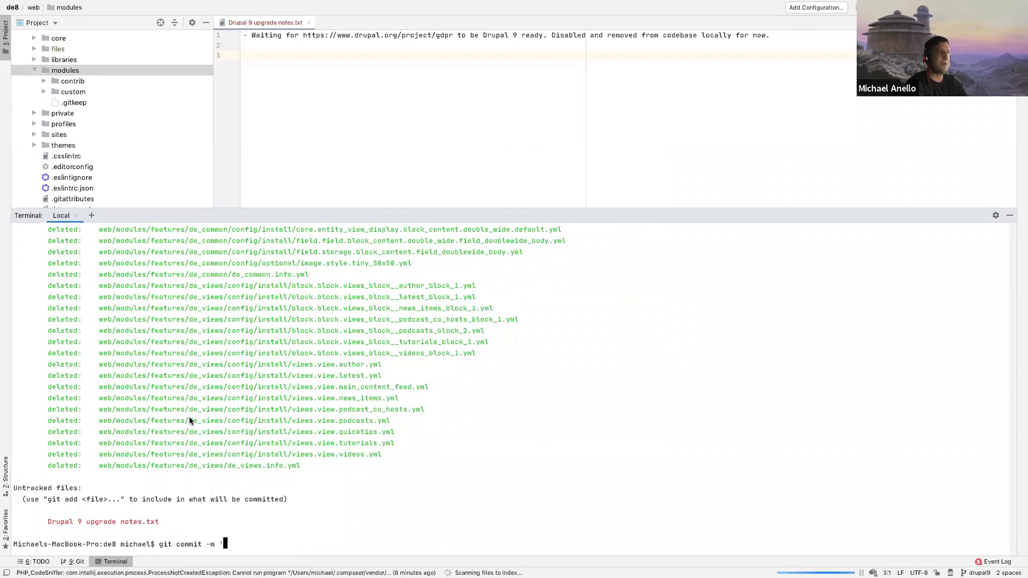
text(Removed unu)
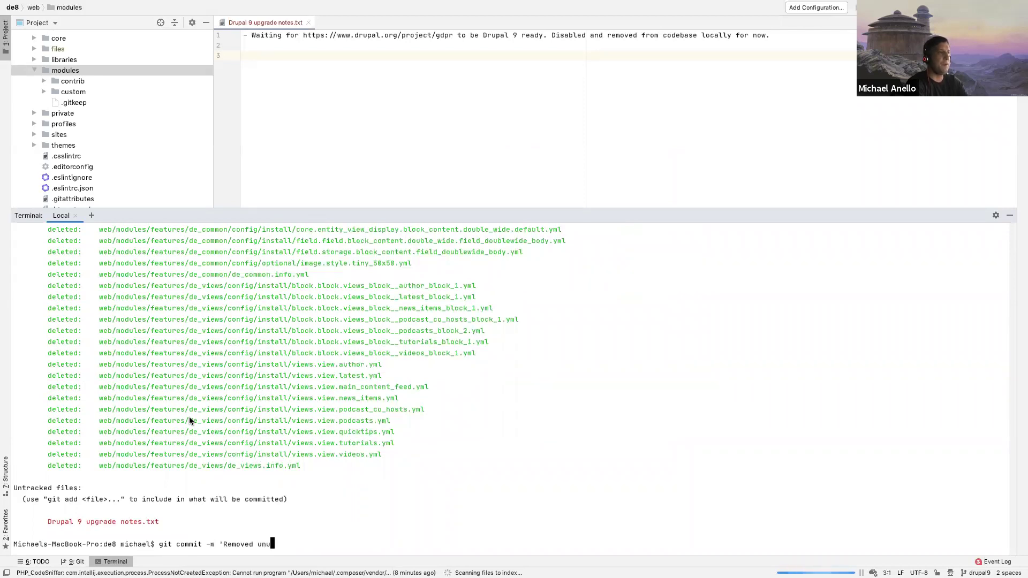
text(sed and very old fe)
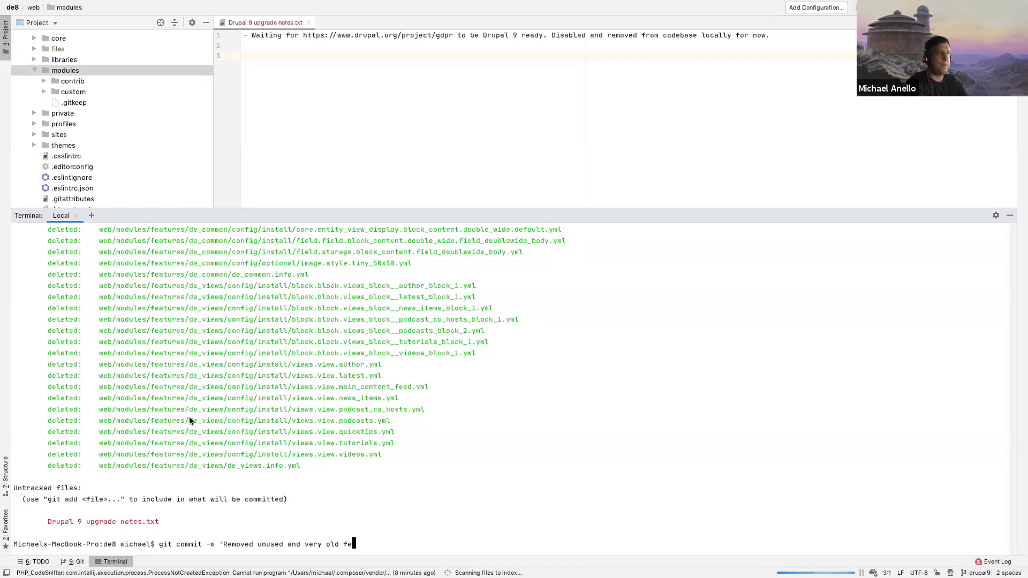
text(ature modules :) ')
key(Return)
Step: Run "git status" to check the working tree following the commit
text(git stat)
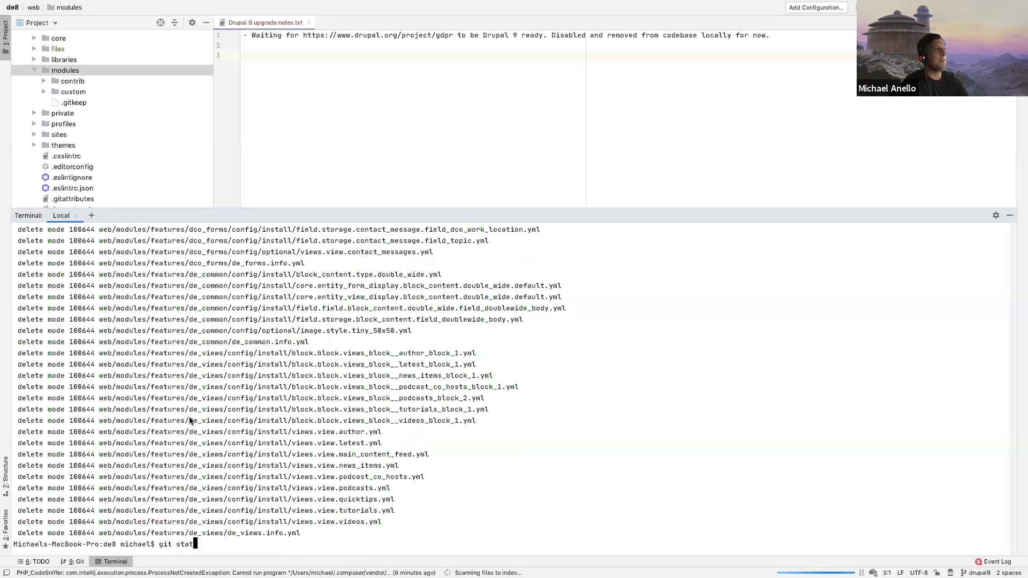
text(us)
key(Return)
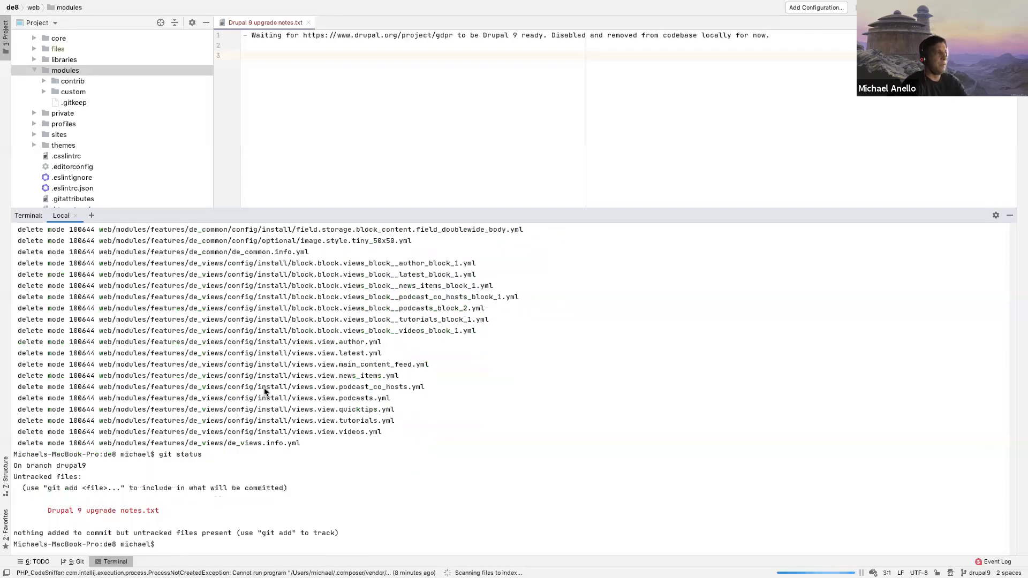
Step: Switch to Chrome, reload the Upgrade status report of the de8 site and review its custom projects list
key(ctrl+Right)
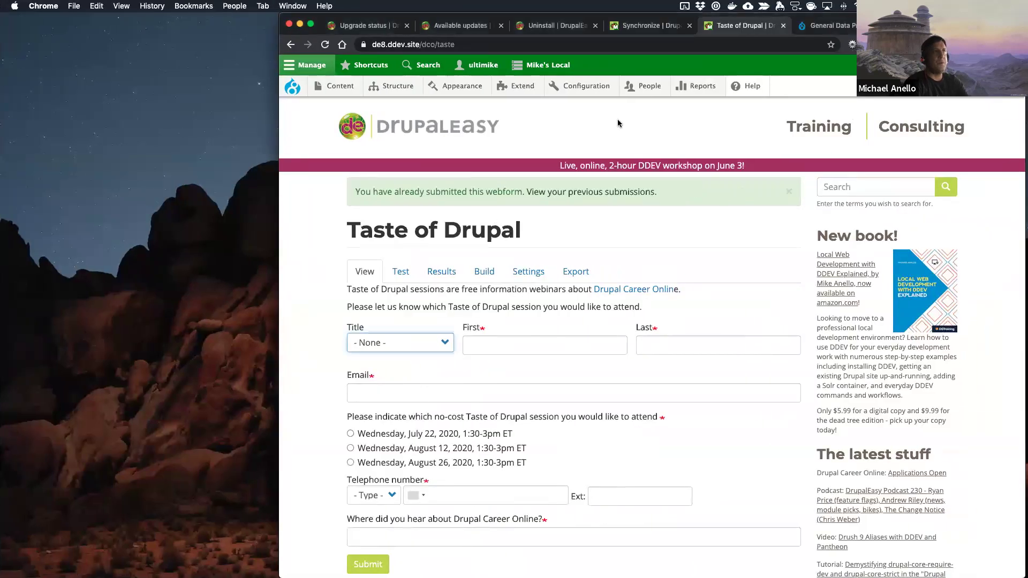
key(ctrl+Tab)
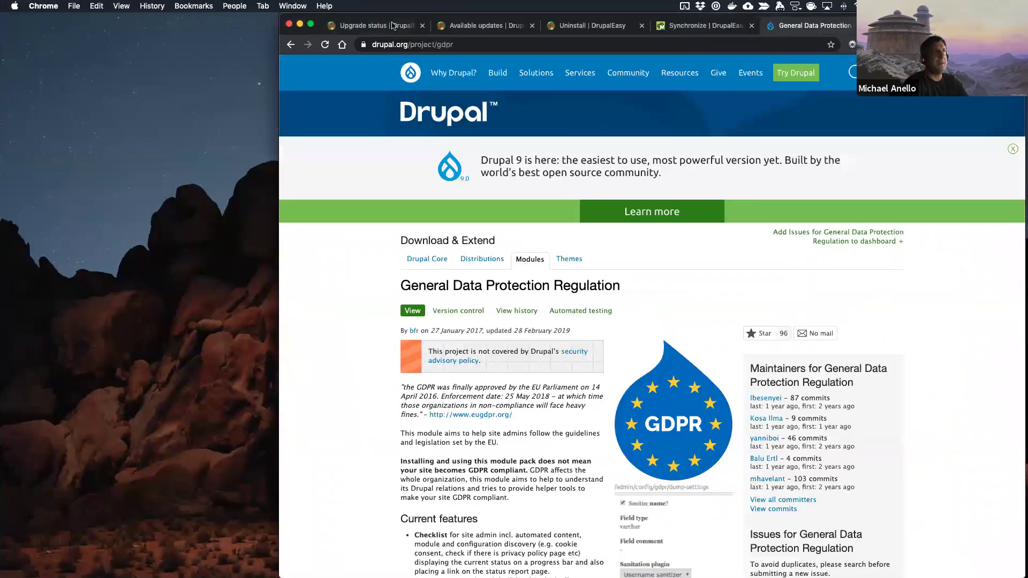
click(367, 27)
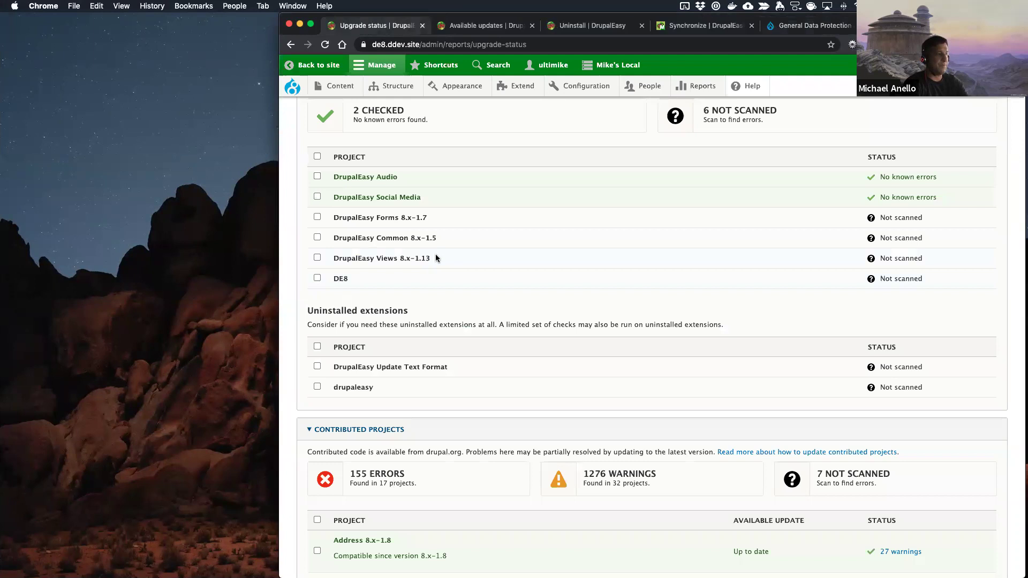
key(super+r)
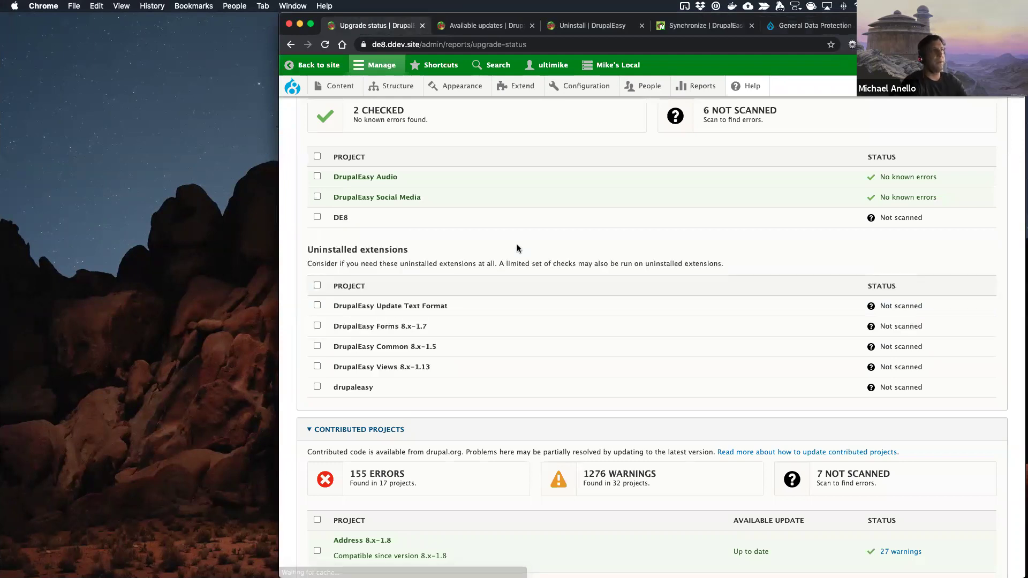
scroll(518, 248, up, 4)
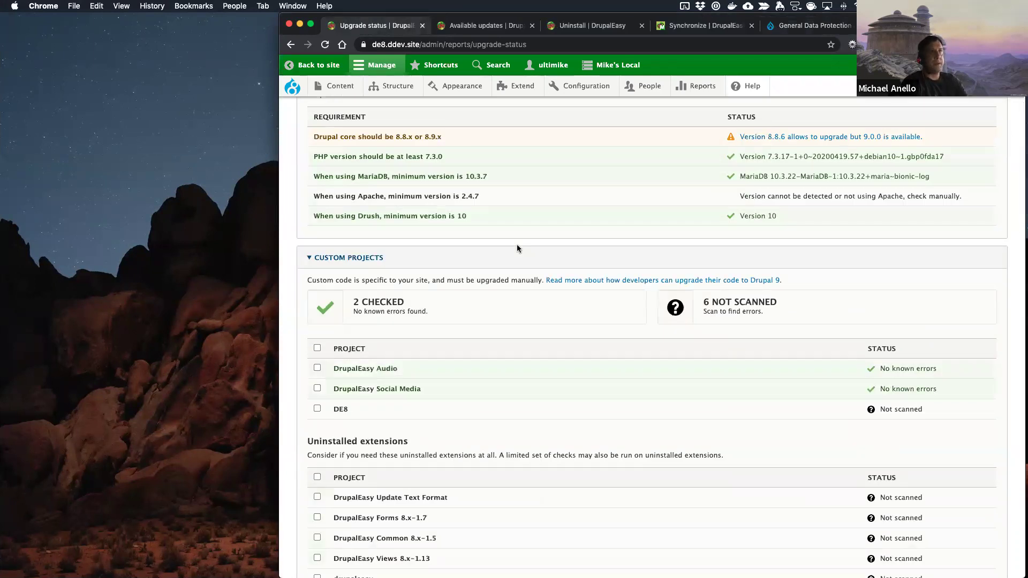
scroll(516, 247, down, 3)
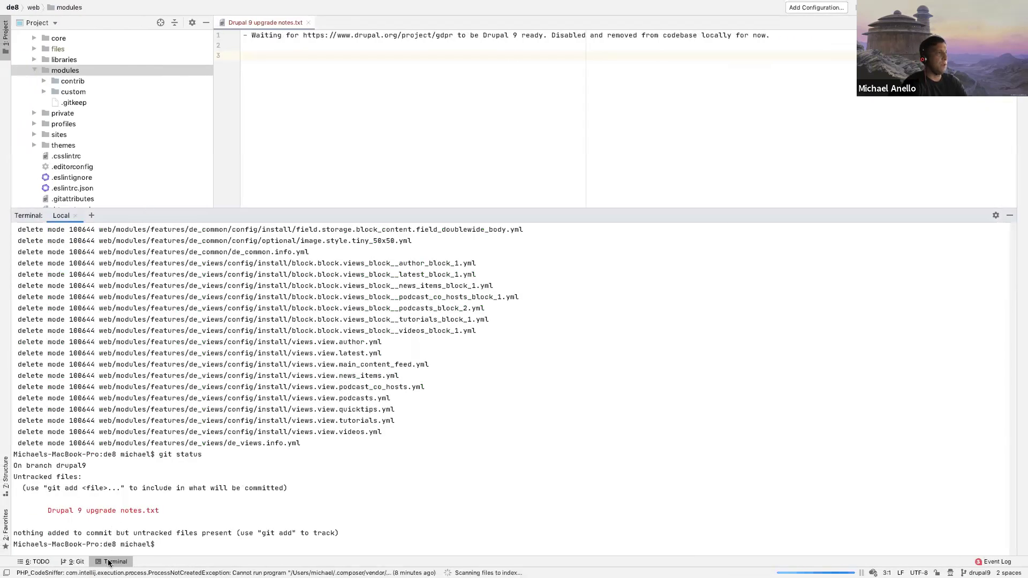
Step: Return to PhpStorm, hide the terminal and inspect the contrib and de8 folders under web/themes
click(110, 562)
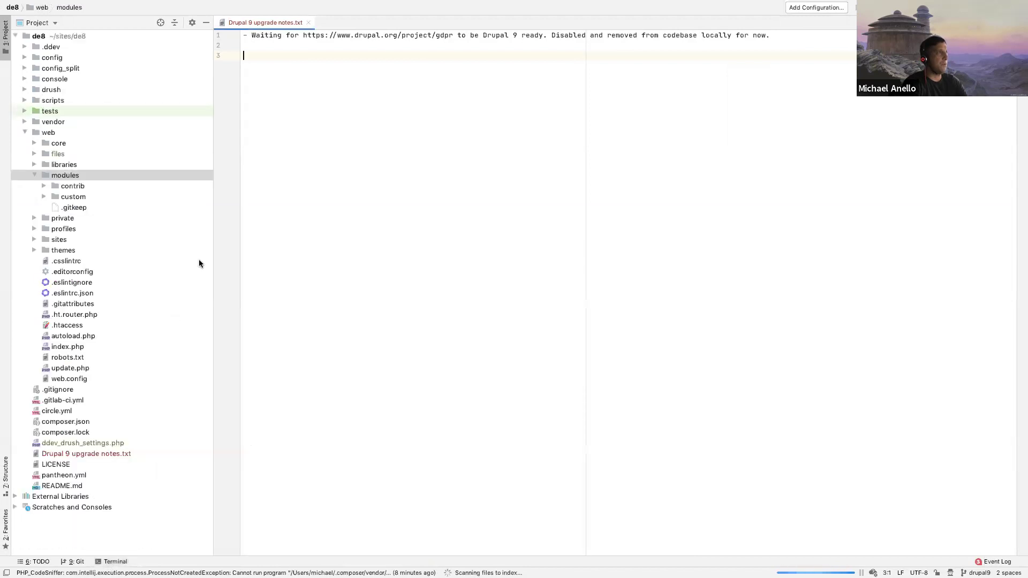
click(34, 176)
click(34, 218)
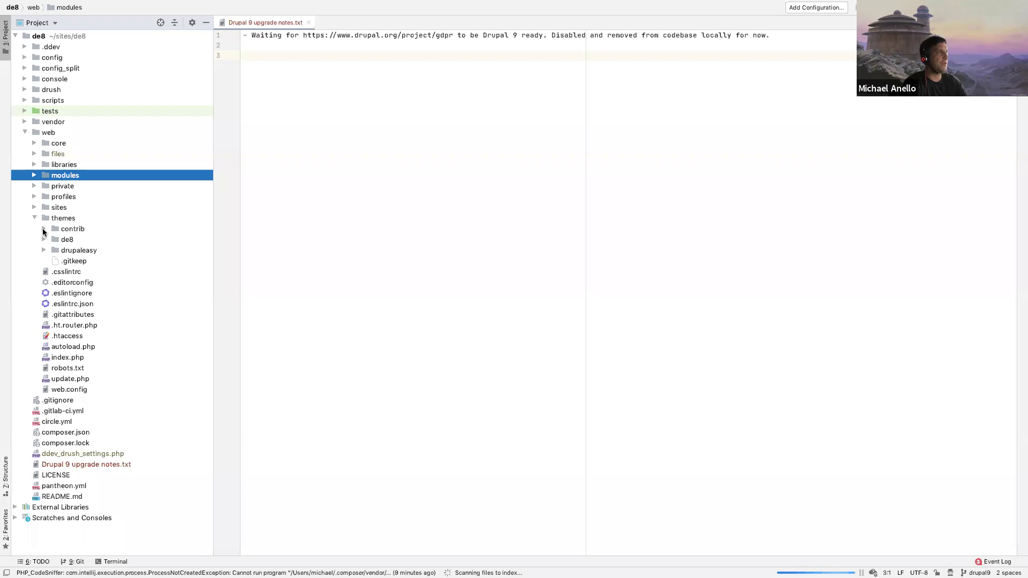
click(44, 230)
click(44, 229)
click(43, 240)
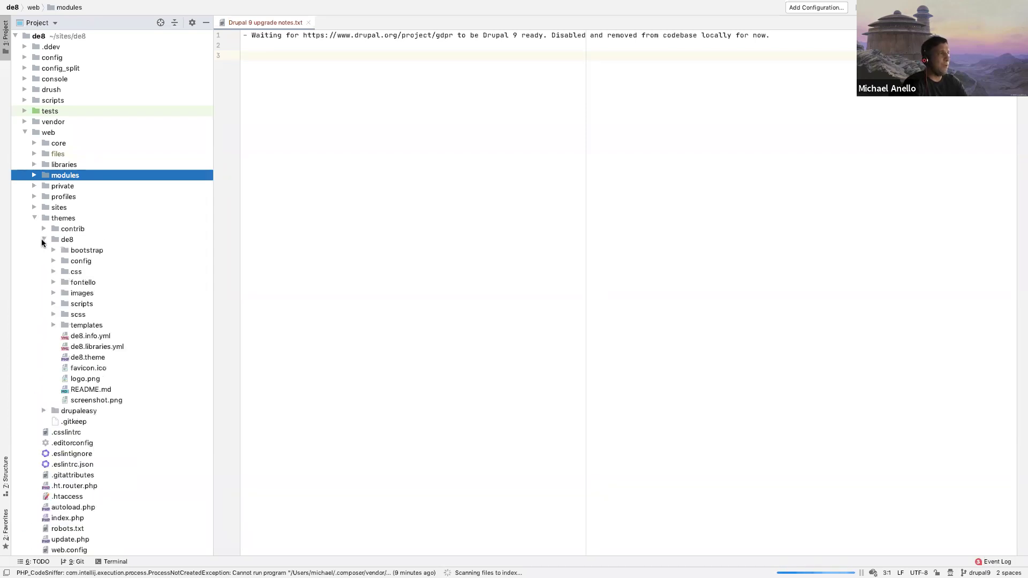
click(45, 241)
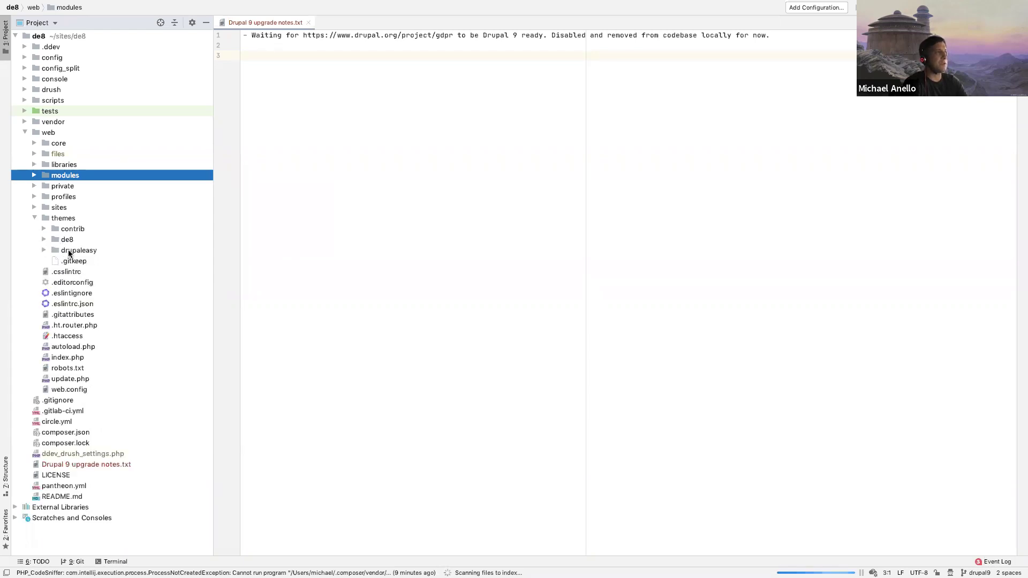
Step: Compare the custom and uninstalled projects in Chrome's Upgrade status report with the theme folders in PhpStorm
key(super+Tab)
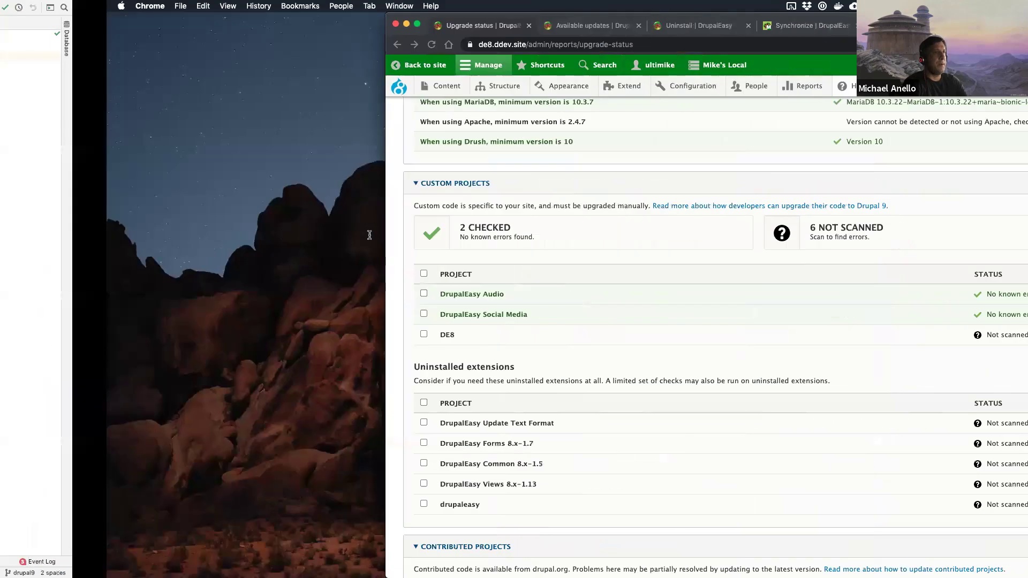
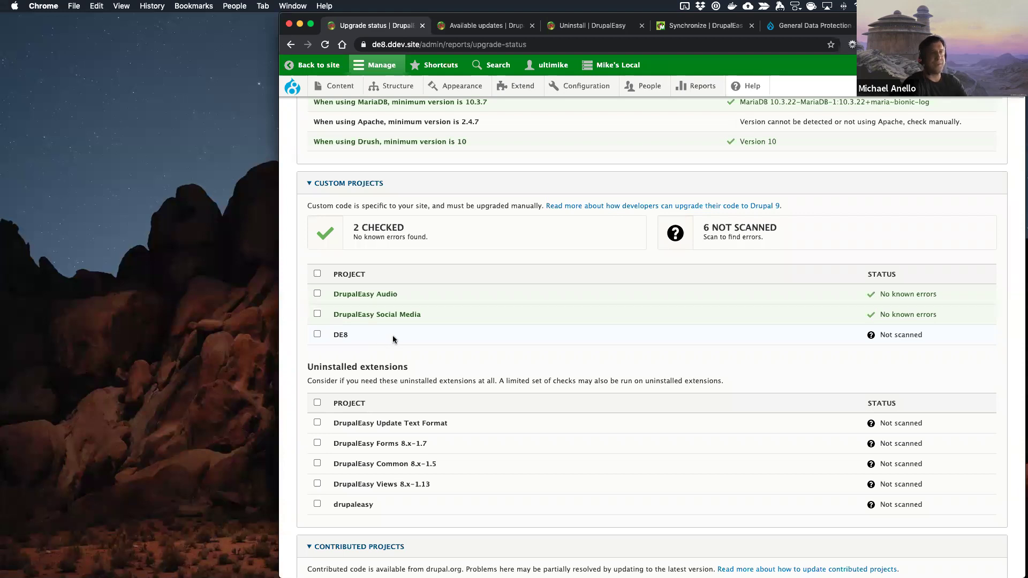
scroll(394, 339, down, 4)
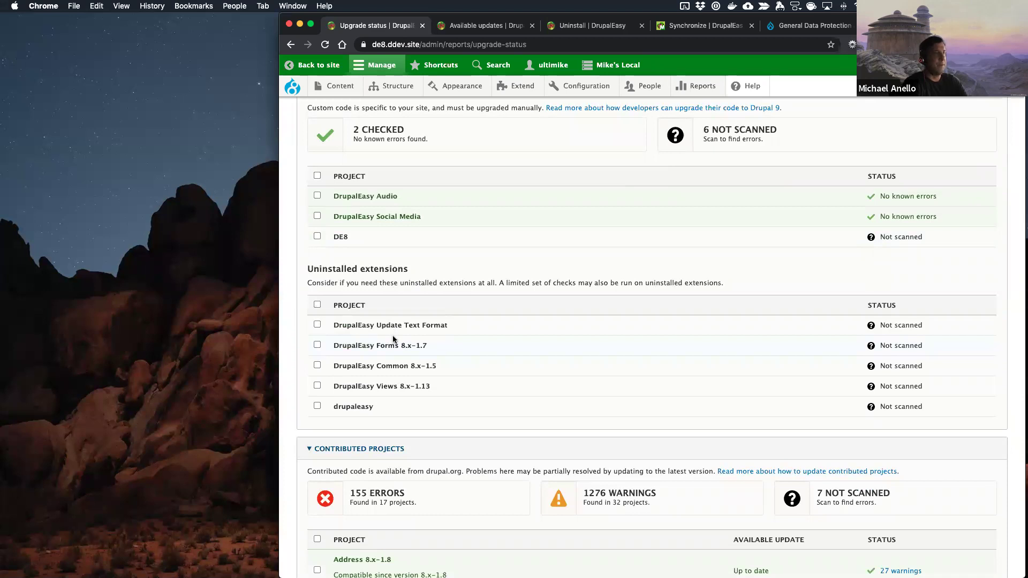
scroll(393, 339, down, 2)
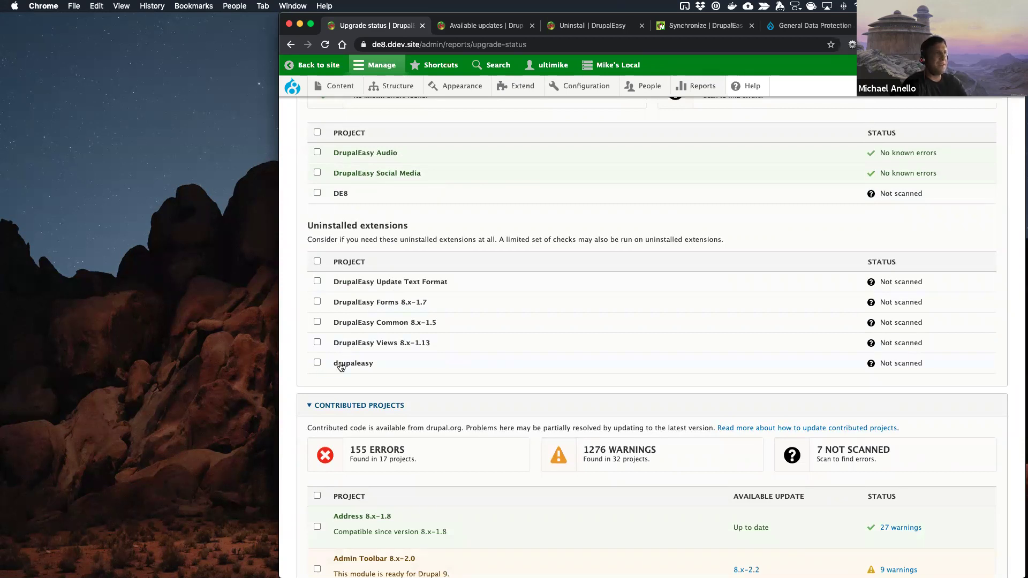
key(ctrl+Left)
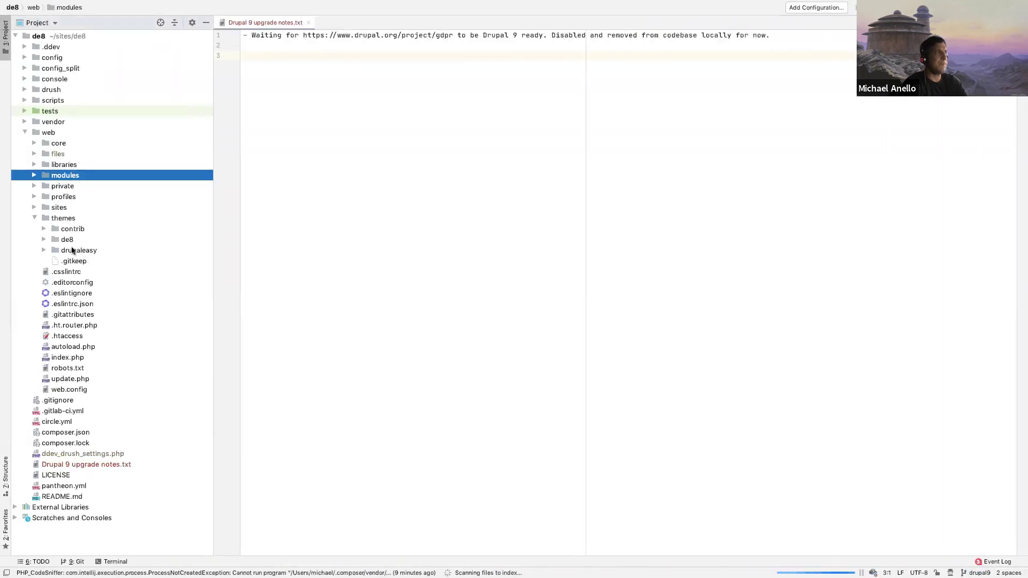
key(ctrl+Right)
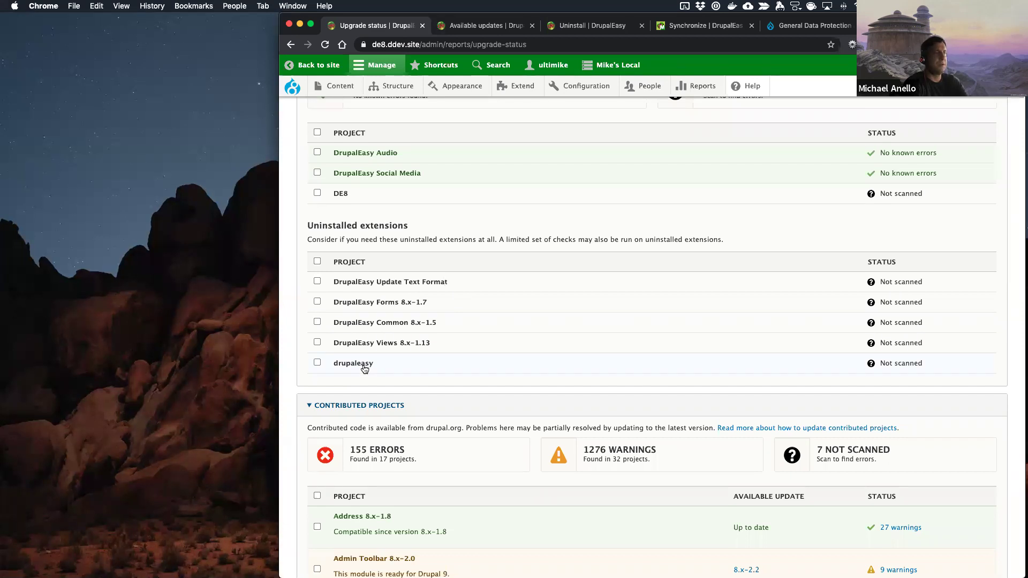
key(ctrl+Left)
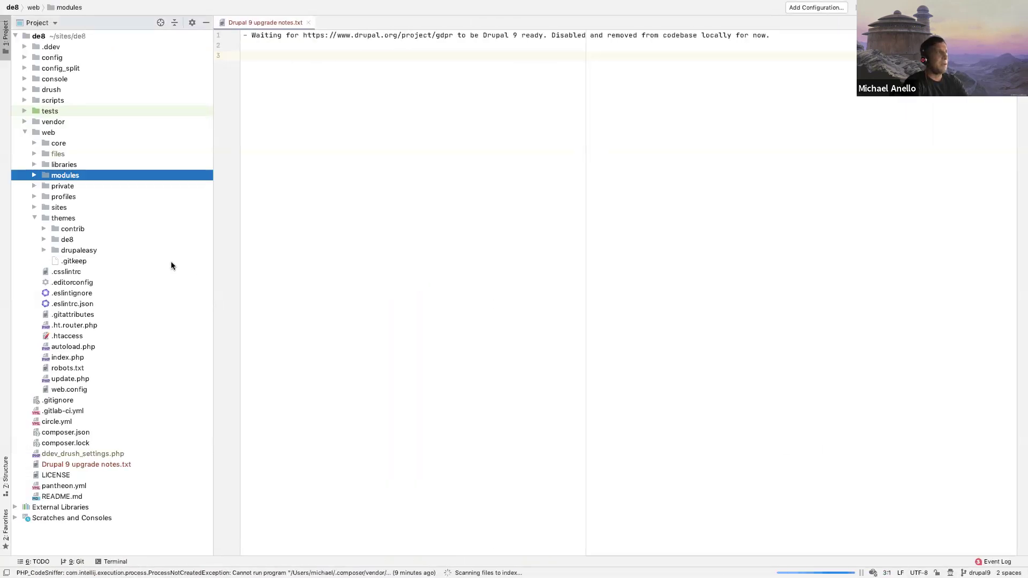
Step: Open deupdatetextformat.info.yml from the custom modules, read the module's description, and close the file and its folder
click(34, 218)
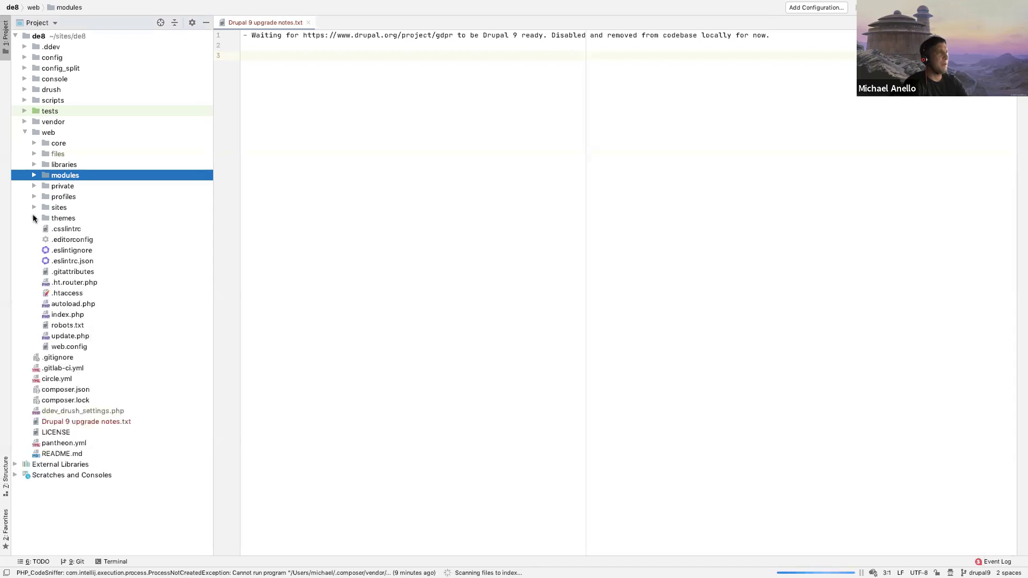
click(34, 175)
click(43, 196)
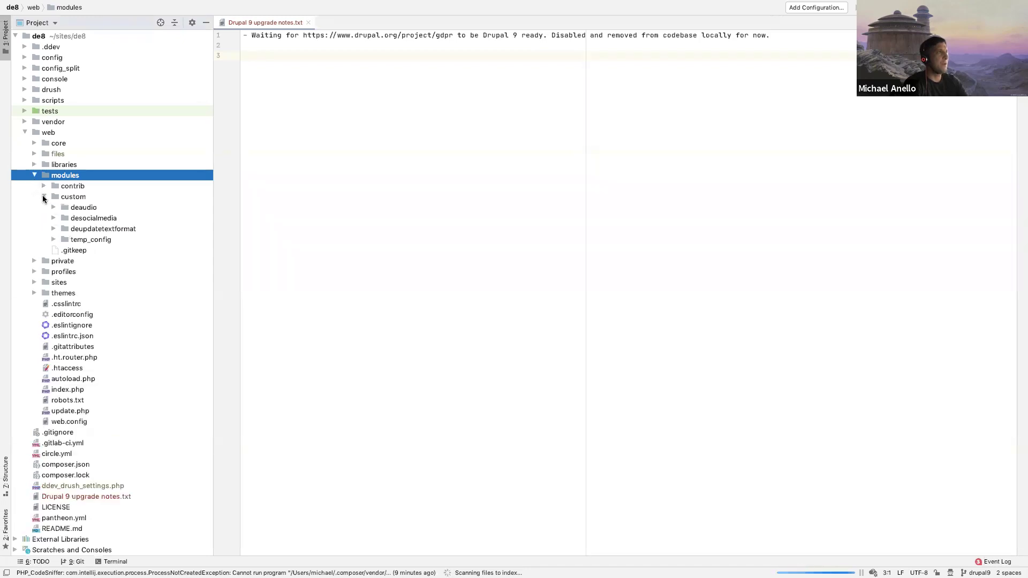
click(64, 229)
click(54, 229)
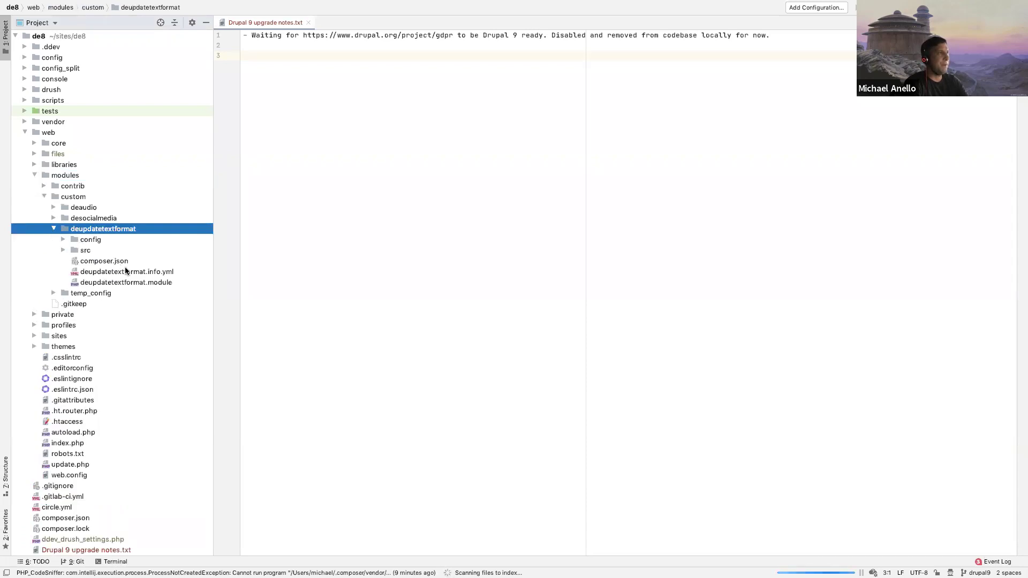
double_click(126, 271)
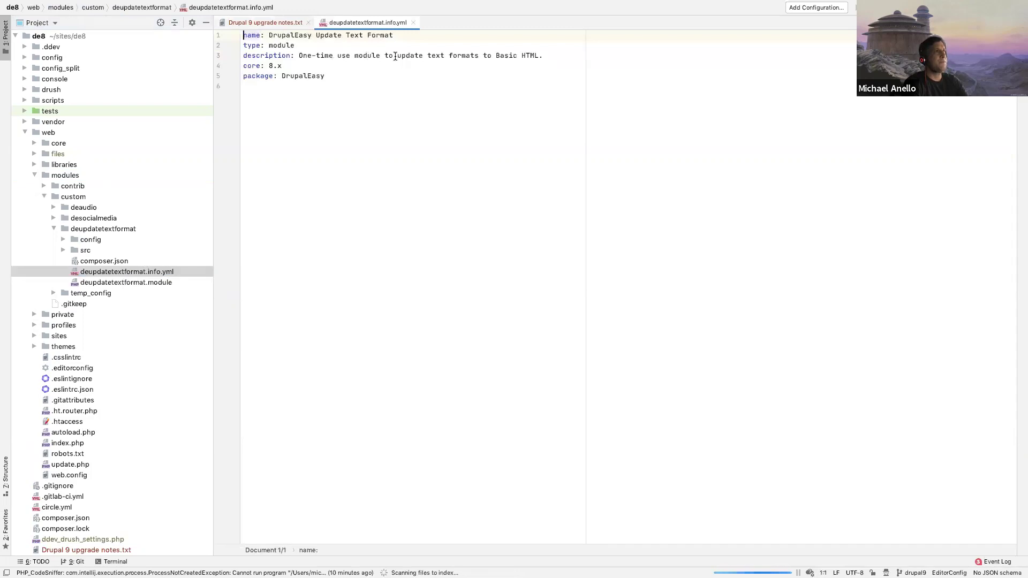
click(417, 86)
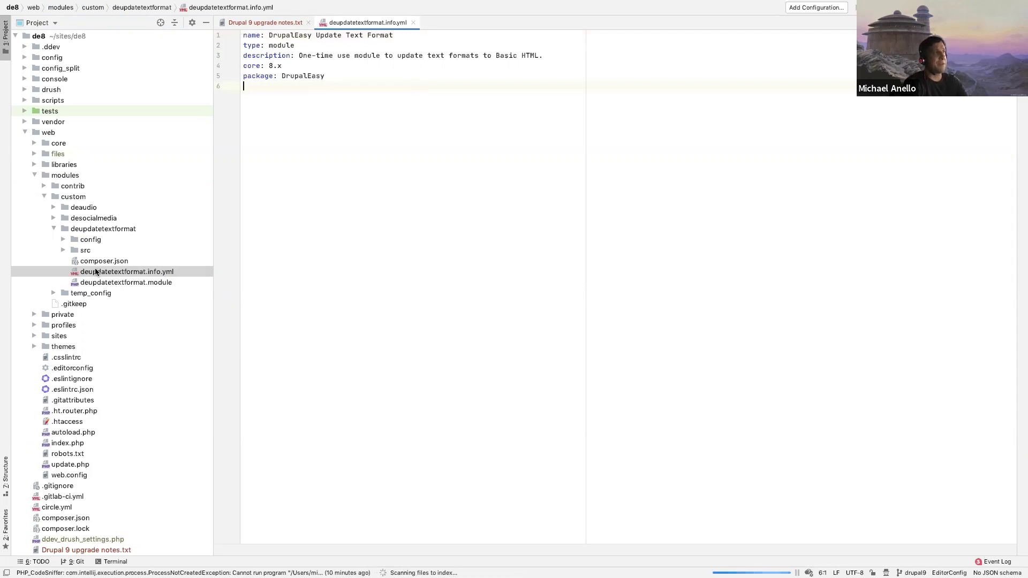
key(super+w)
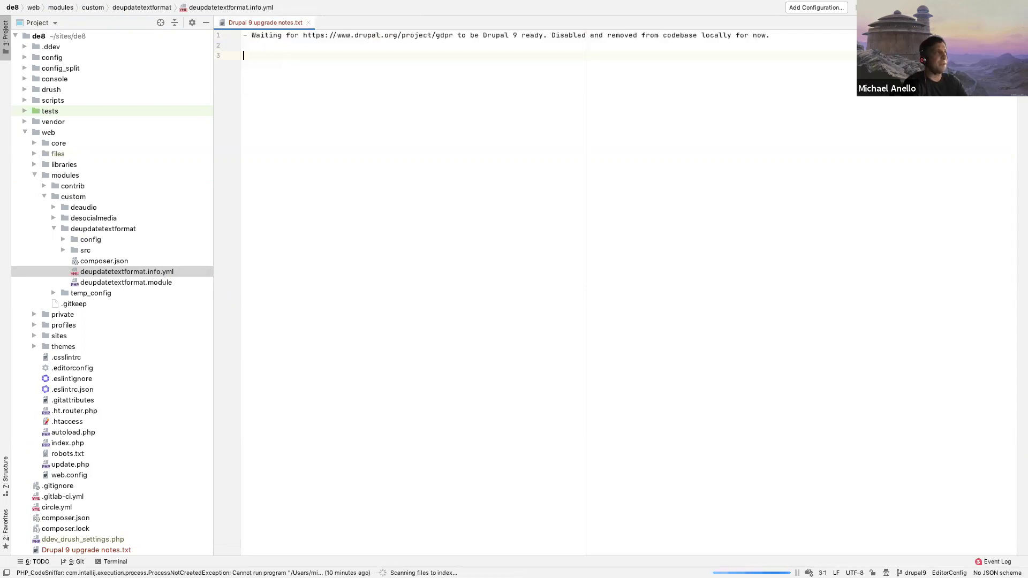
click(54, 229)
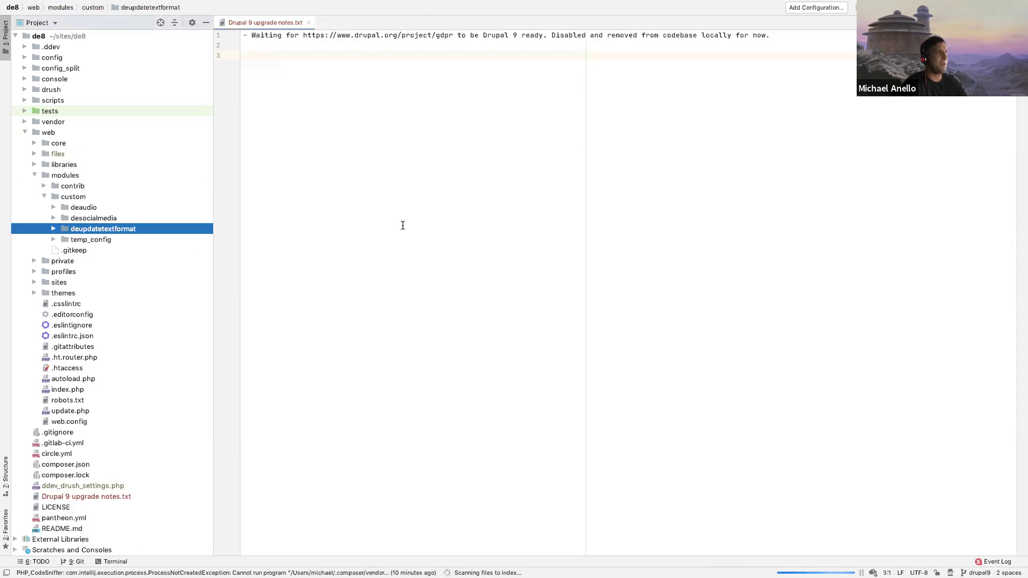
Step: Check the contents of the temp_config folder in web/modules/custom, delete the folder, and return to the Upgrade status report in Chrome
click(78, 241)
click(53, 240)
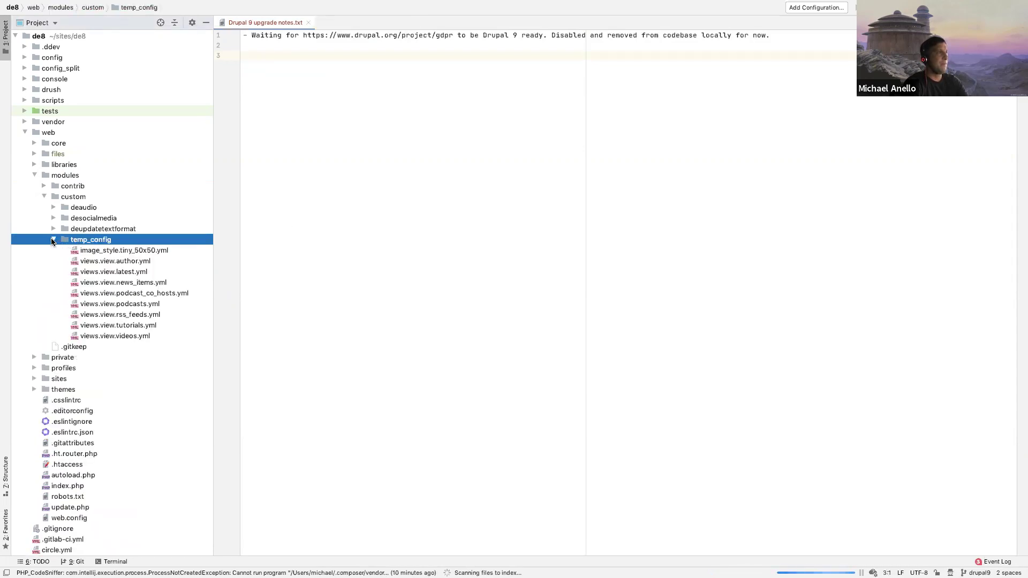
click(53, 240)
right_click(67, 242)
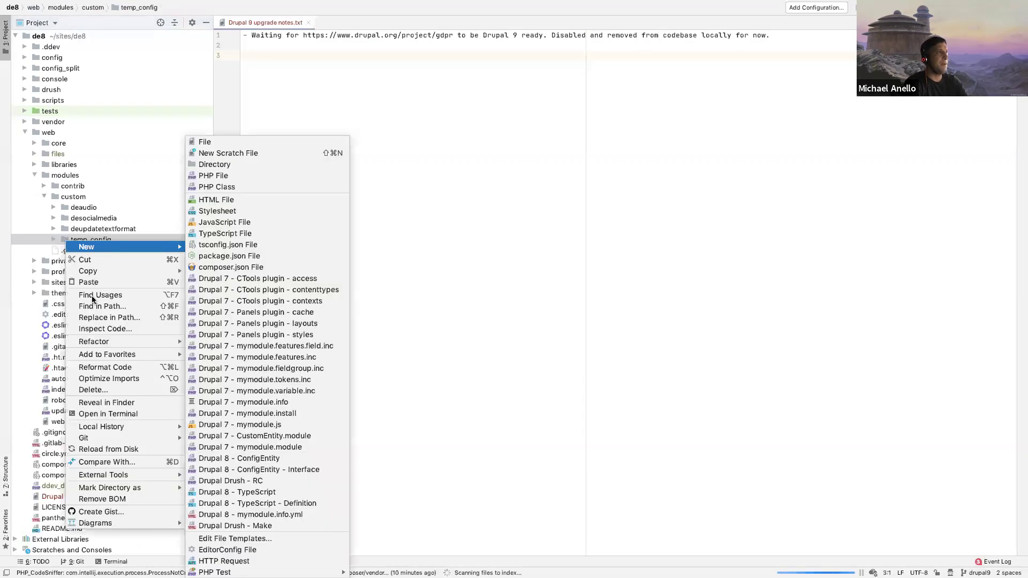
click(96, 389)
click(589, 79)
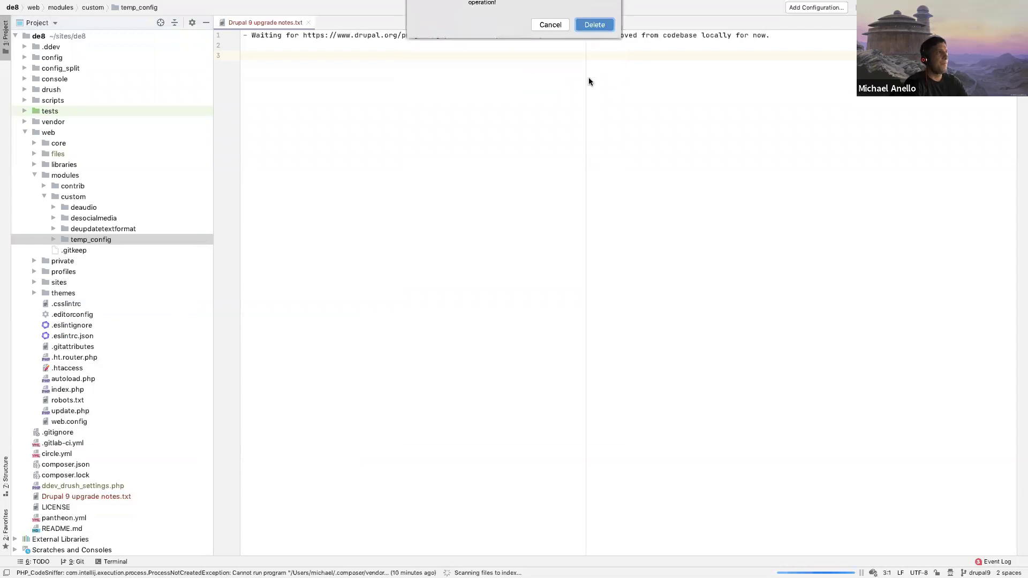
key(ctrl+Right)
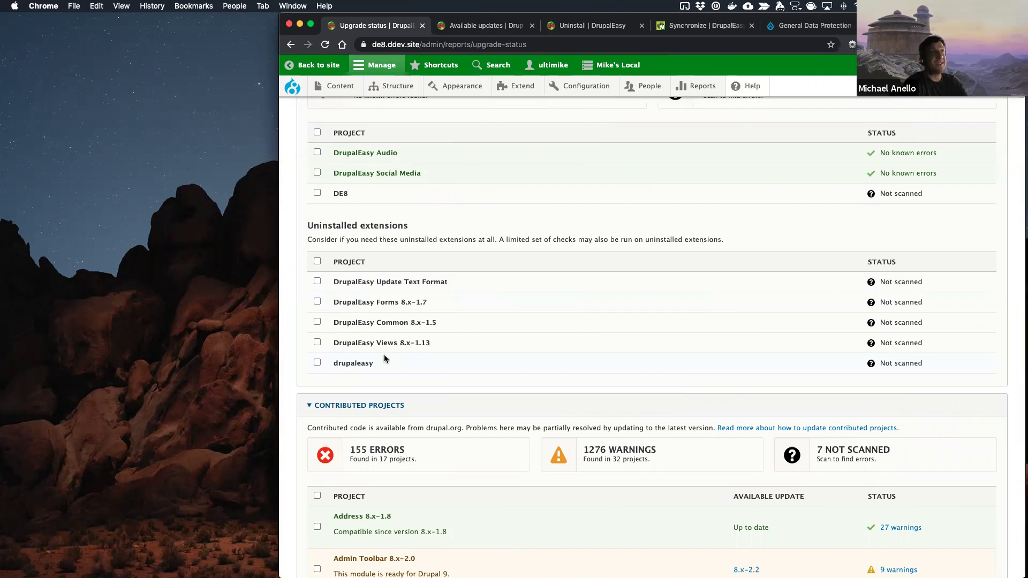
Step: Run the upgrade status scan on all uninstalled custom extensions, from DrupalEasy Update Text Format through drupaleasy
click(317, 263)
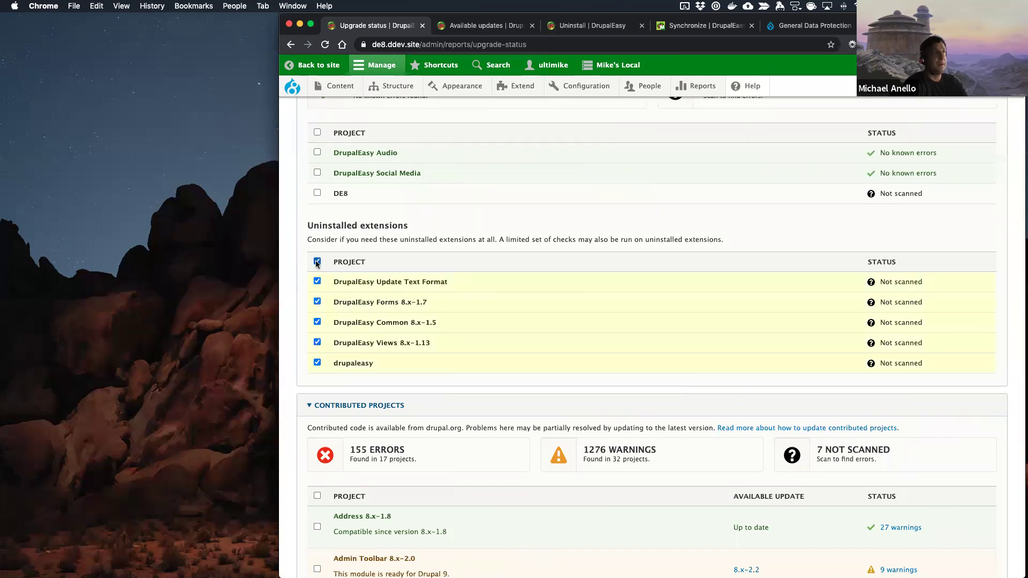
scroll(366, 334, down, 20)
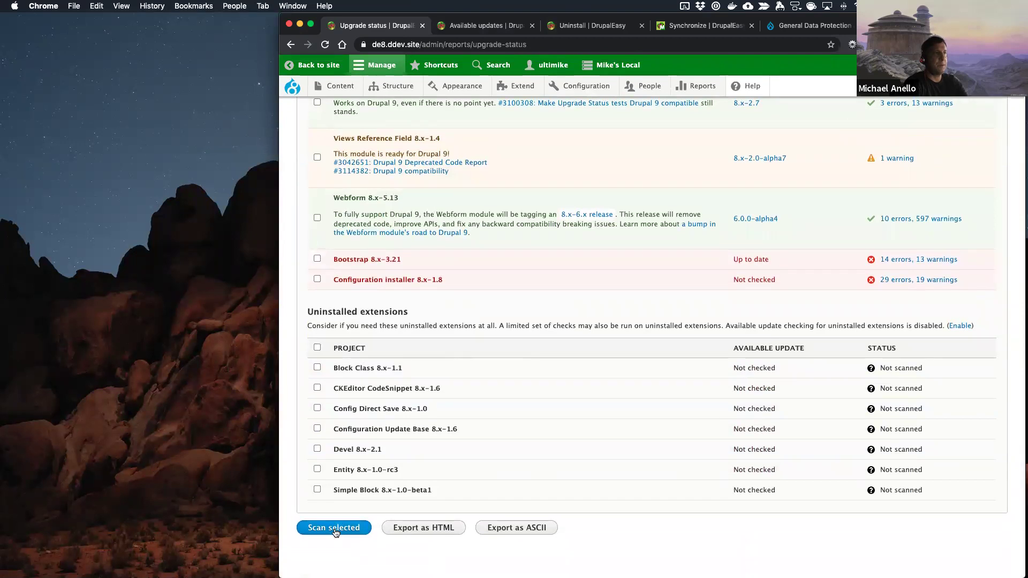
click(334, 529)
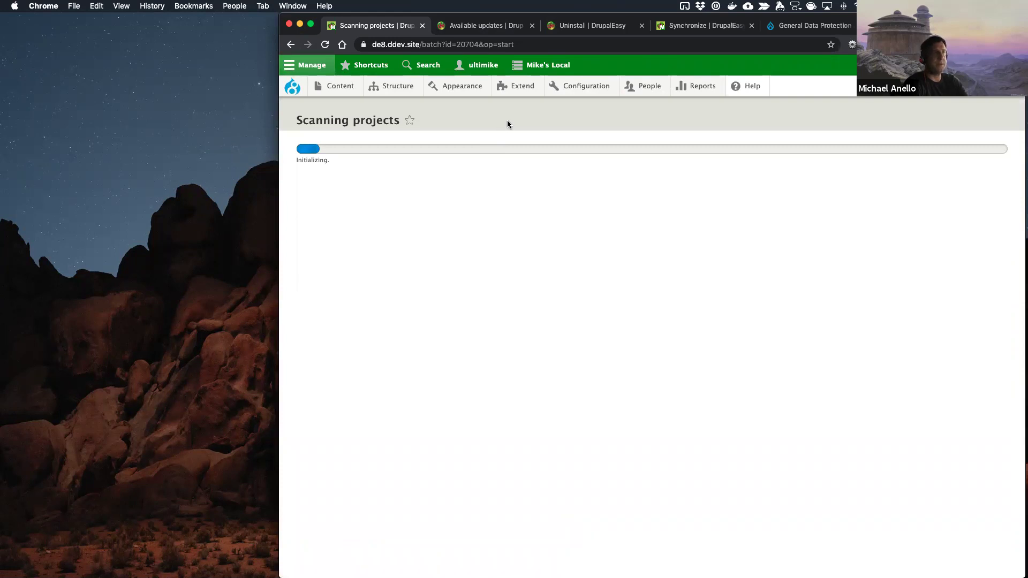
Step: Switch to the code editor and run git status in its terminal to review the pending changes
key(super+Tab)
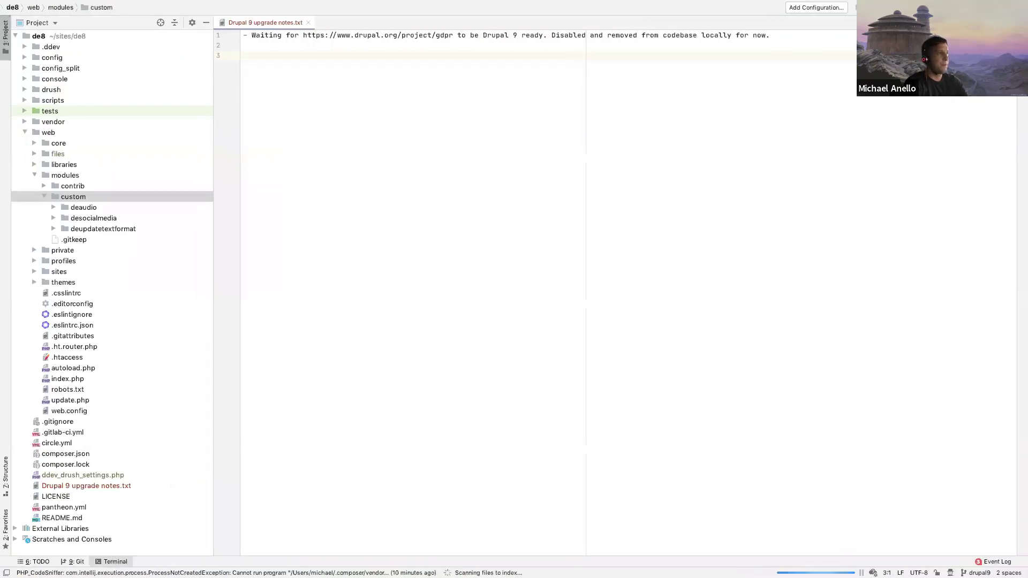
click(115, 562)
text(git status)
key(Return)
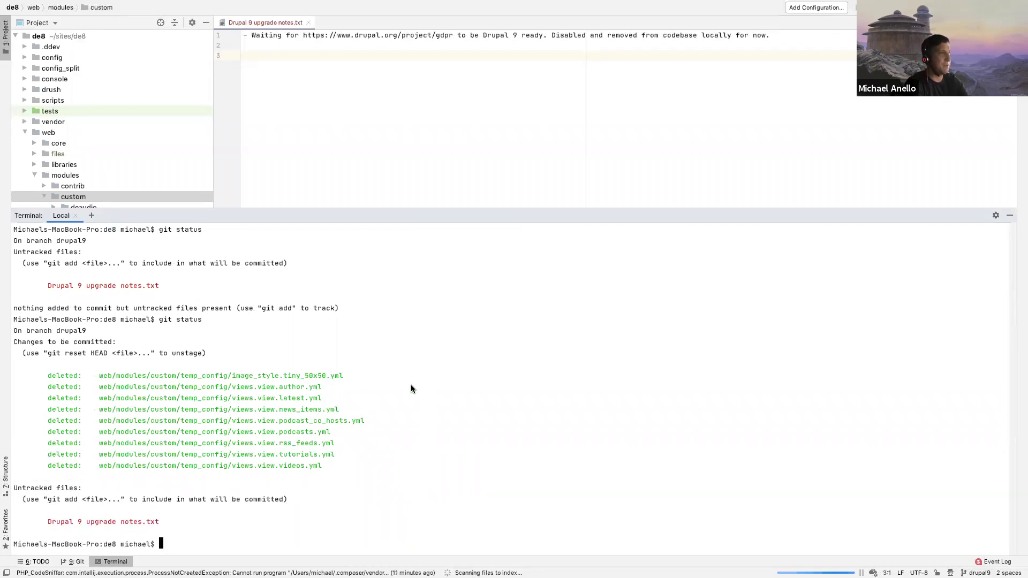
Step: Commit the staged deletions with the message 'Removed temp config stuff.' and check the repository status again
text(git commit -m)
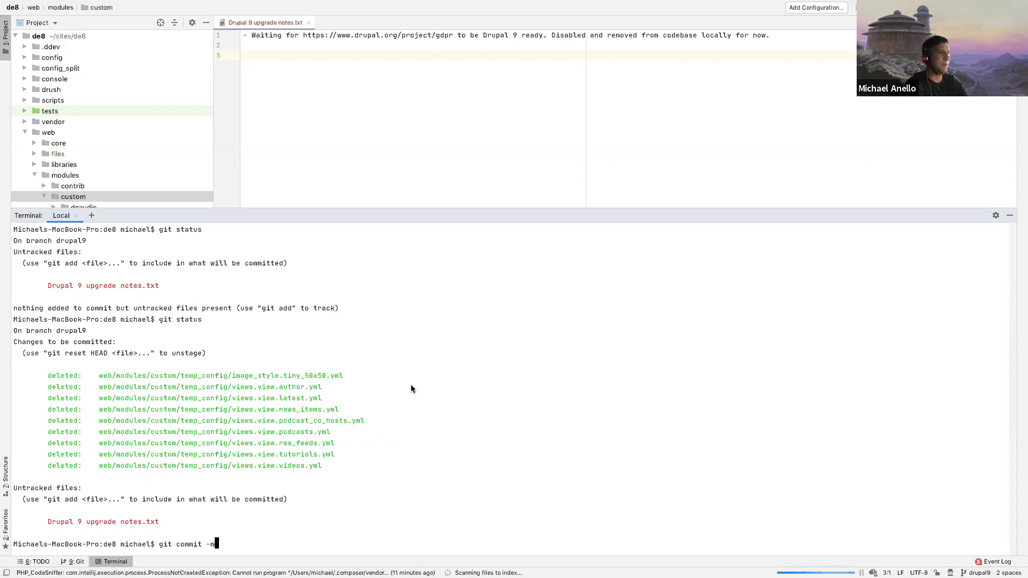
text( 'Remove)
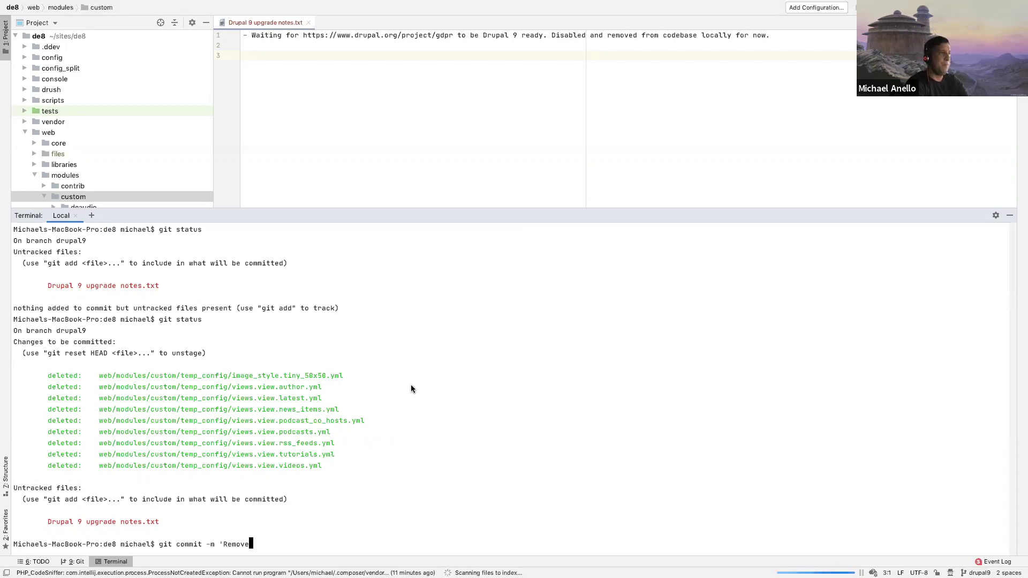
text(d temp config stuff.')
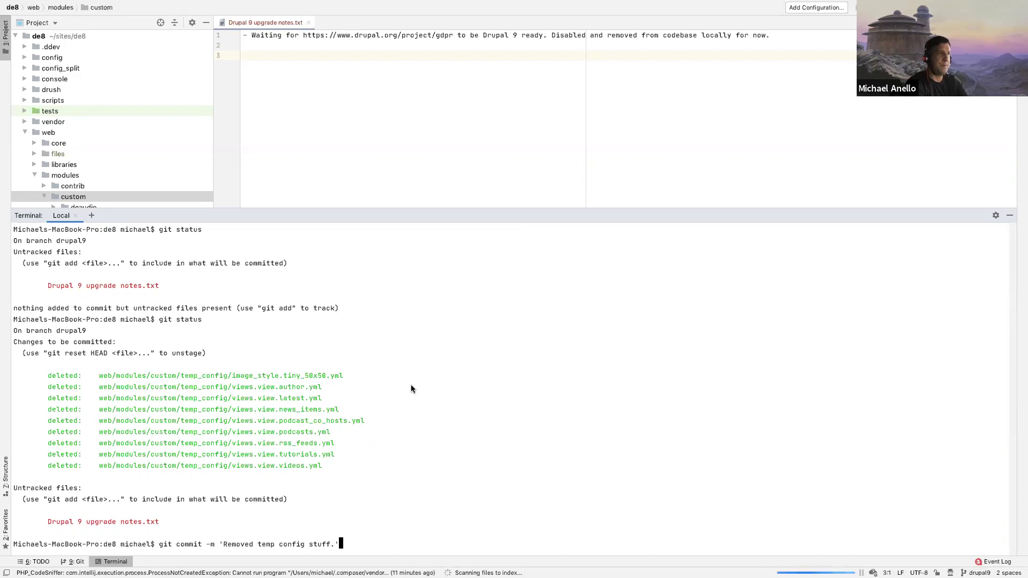
key(Return)
text(git status)
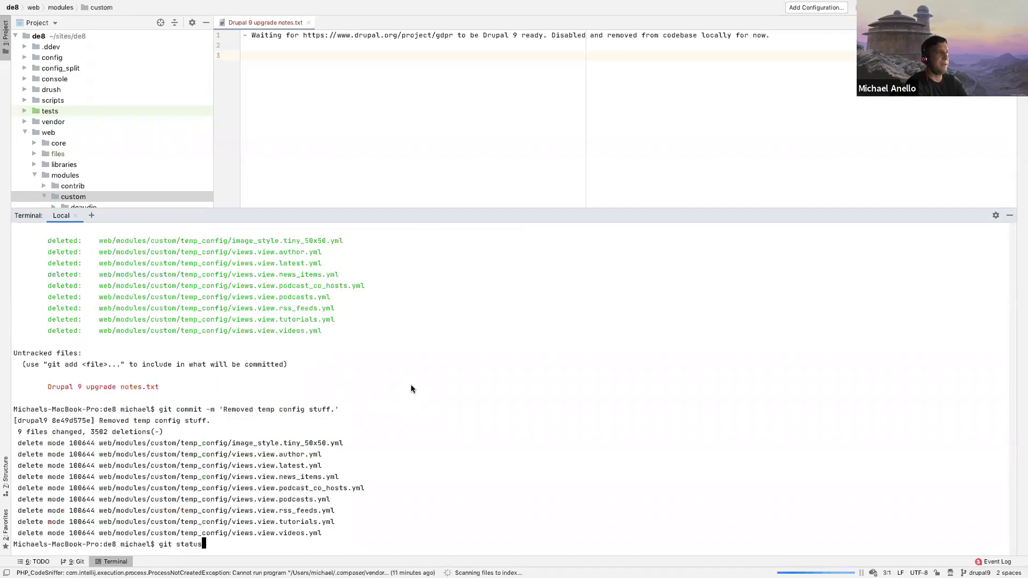
key(Return)
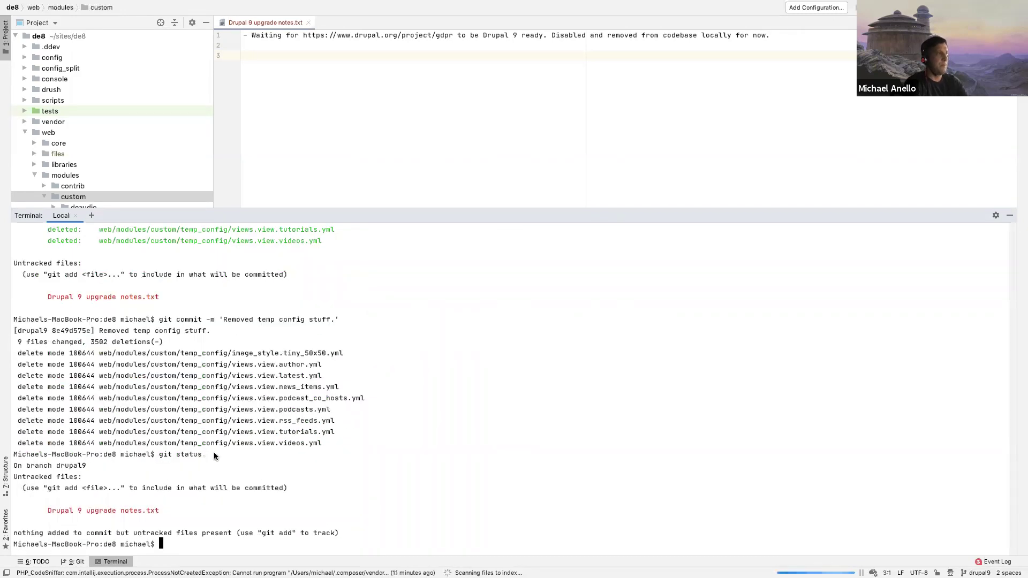
key(super+Tab)
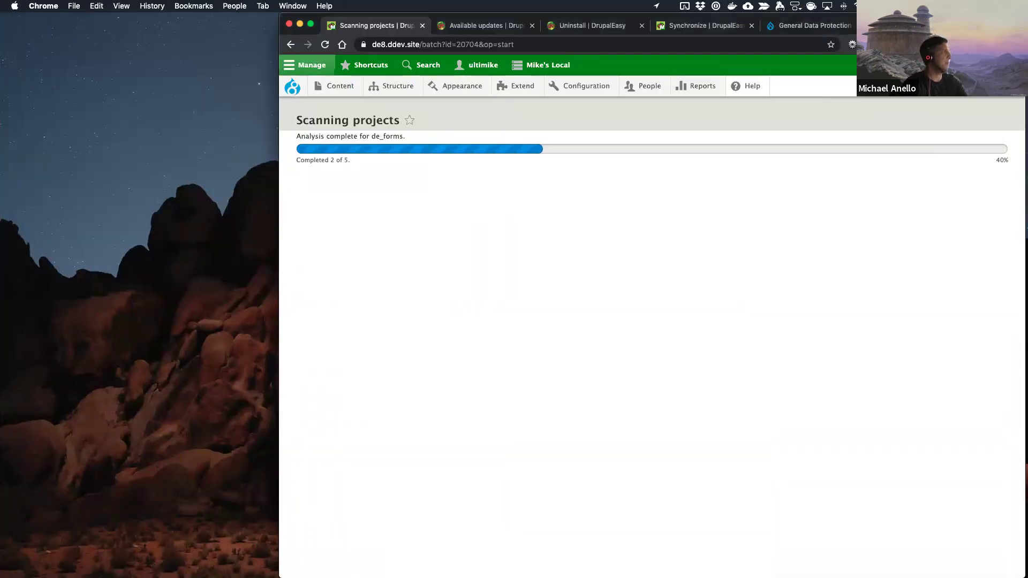
key(ctrl+Up)
key(ctrl+Up)
key(ctrl+Right)
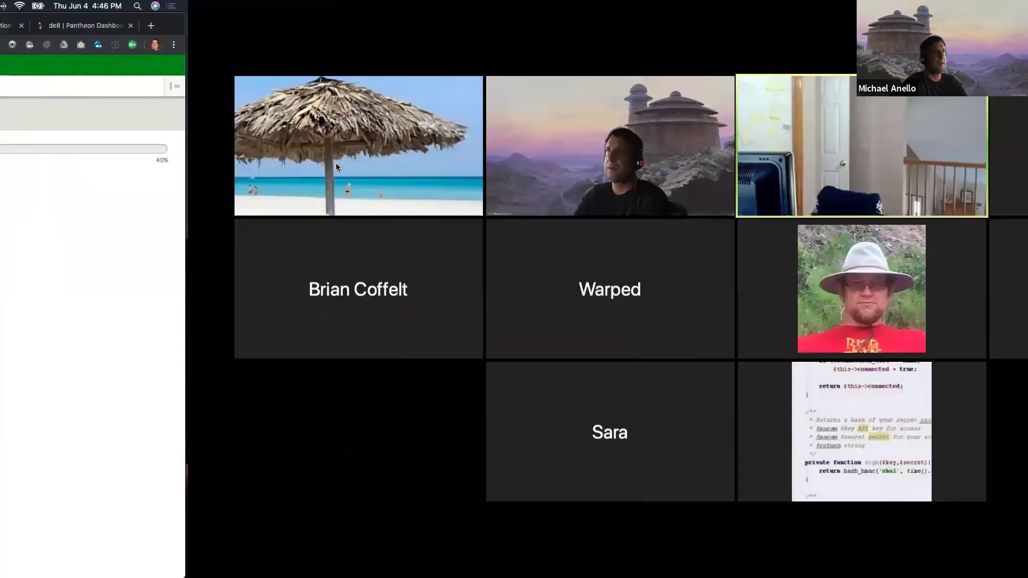
key(ctrl+Up)
click(638, 38)
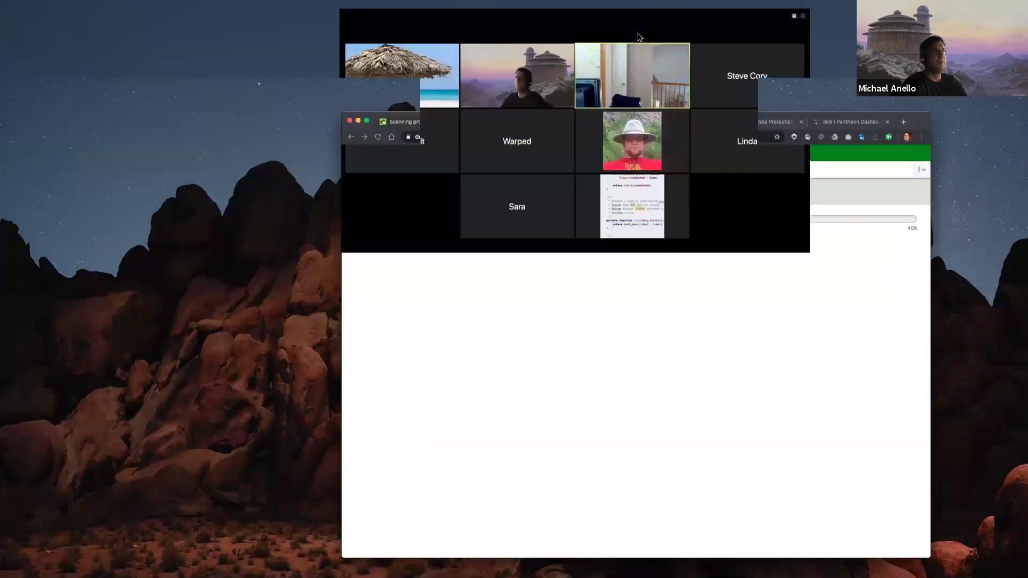
key(ctrl+Left)
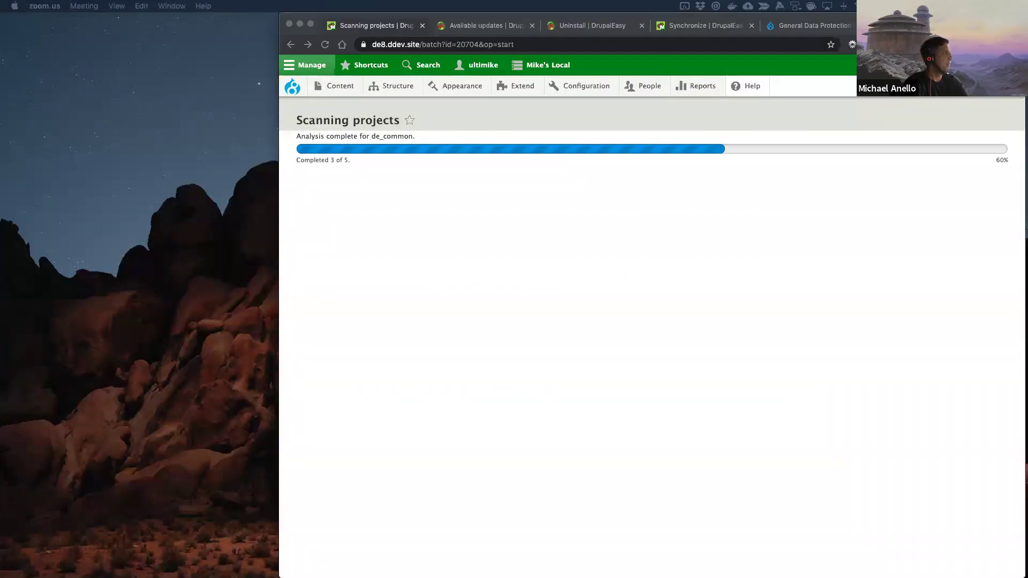
click(474, 310)
key(ctrl+Left)
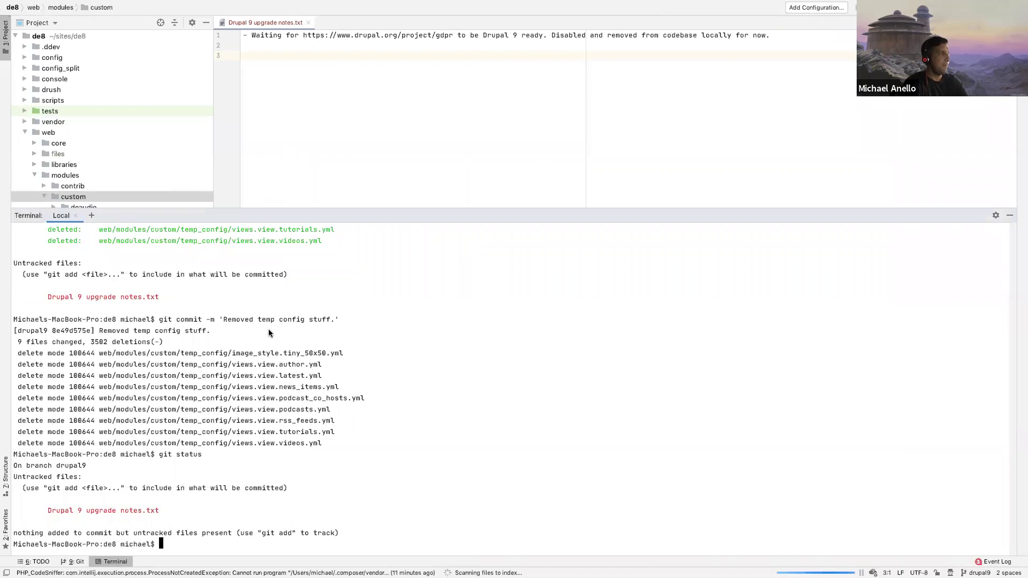
Step: Return to the browser's upgrade status report and review the scan results, including the DrupalEasy Forms 8.x-1.7 warning details
key(ctrl+Right)
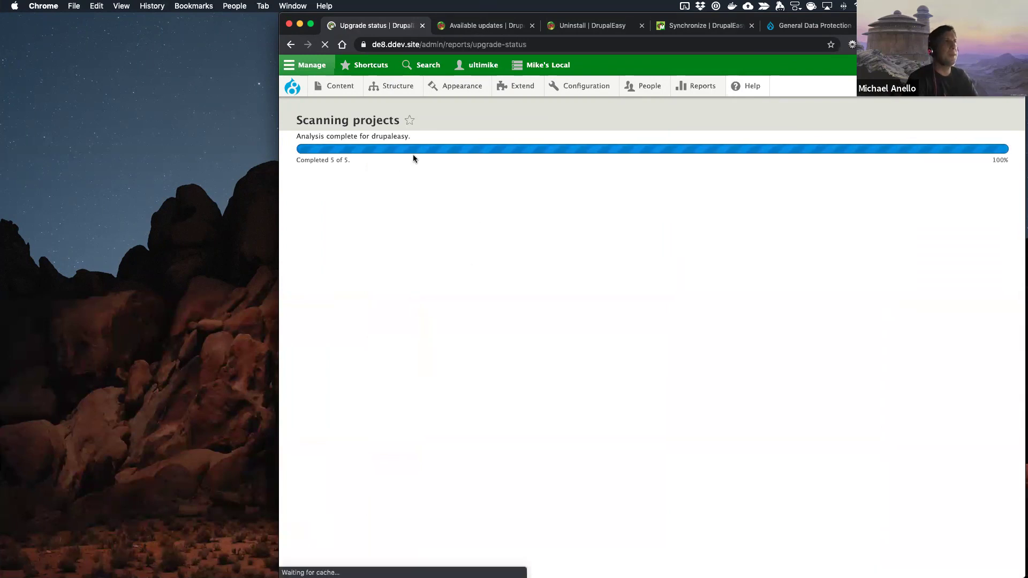
scroll(442, 341, down, 3)
scroll(442, 341, down, 9)
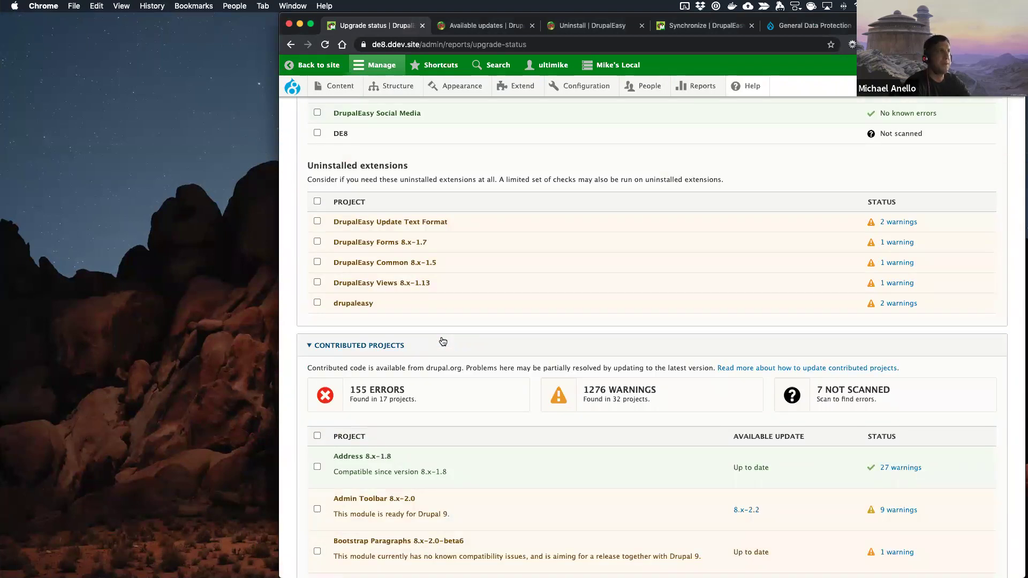
scroll(443, 341, up, 2)
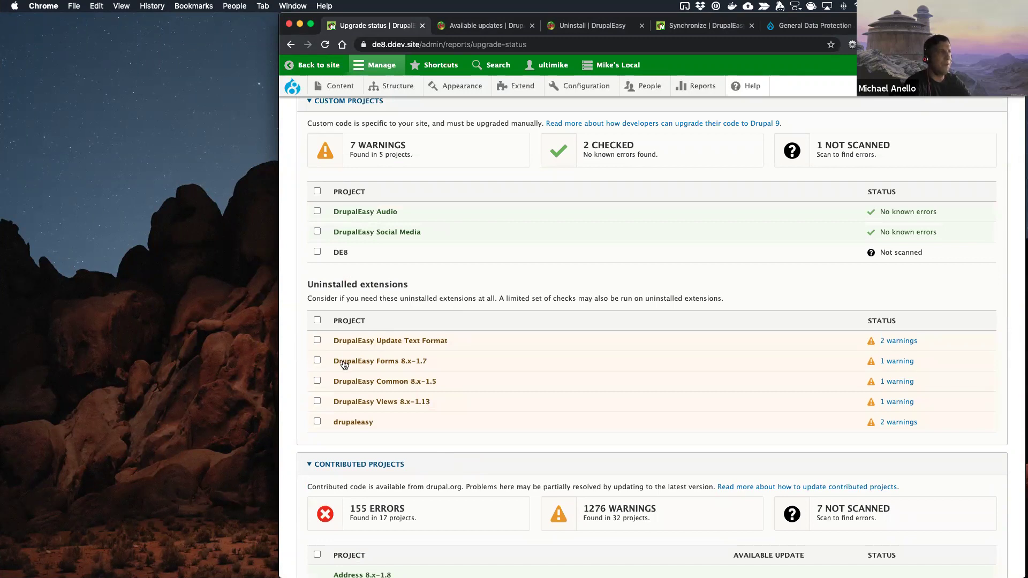
click(893, 362)
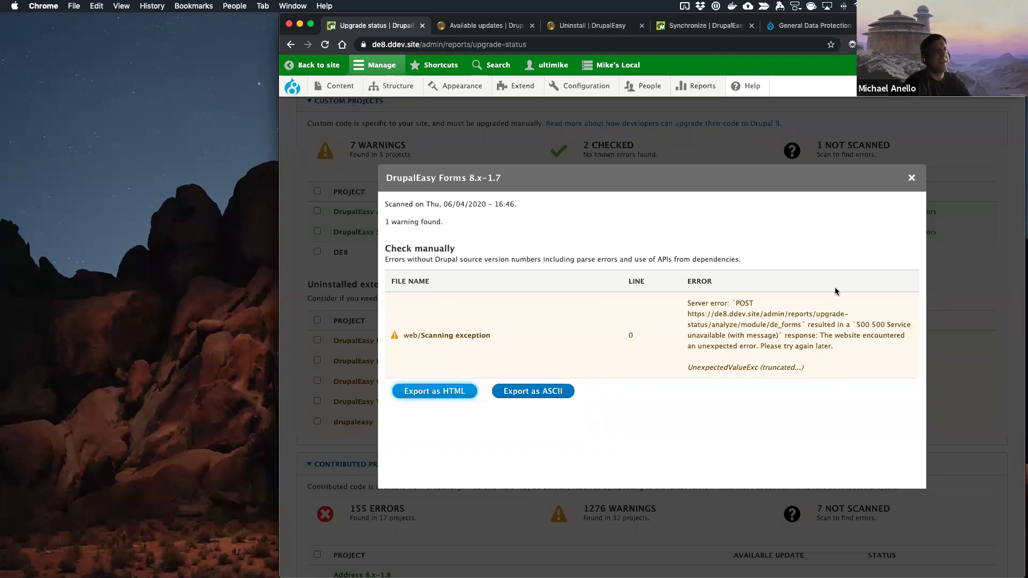
click(912, 177)
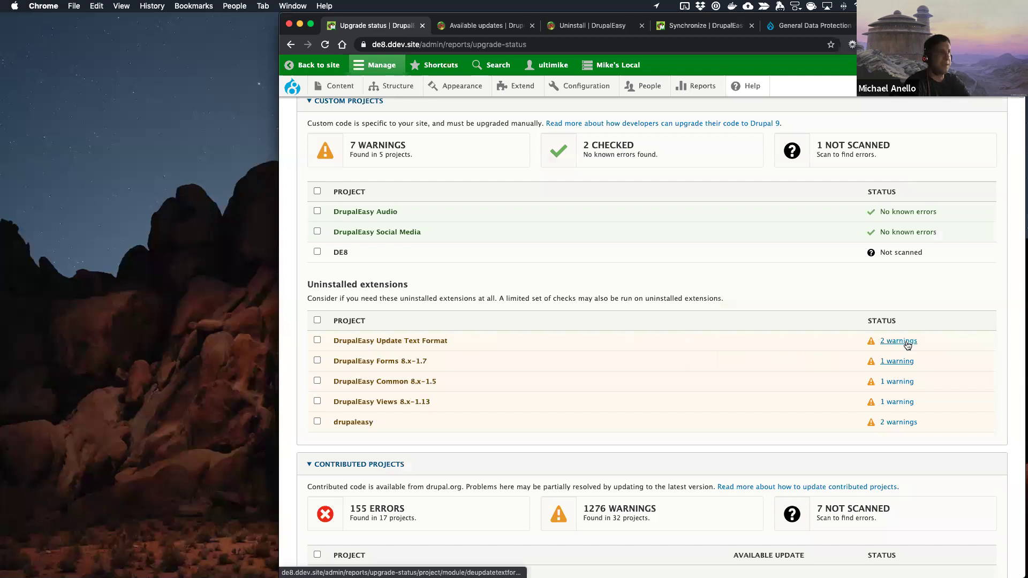
Step: Review the drupaleasy theme's warning details, highlight the suggested core_version_requirement: ^8 || ^9 text, and close the details
click(898, 428)
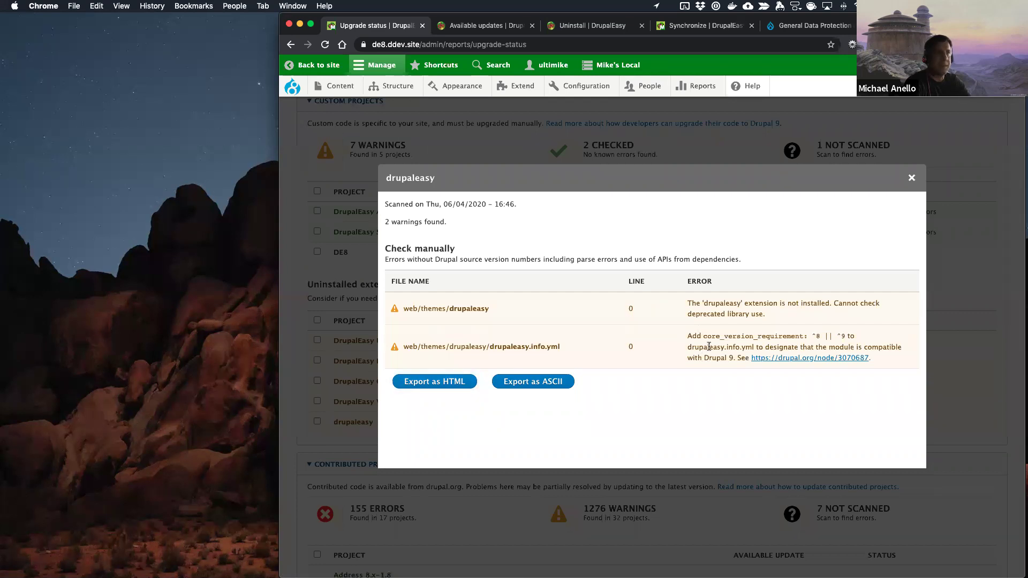
drag(704, 337, 842, 338)
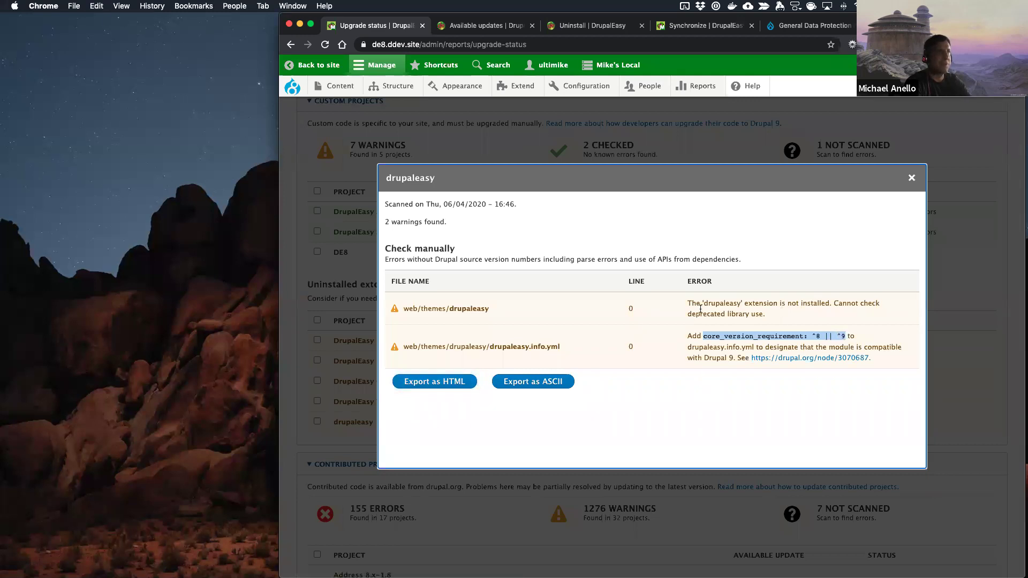
click(911, 178)
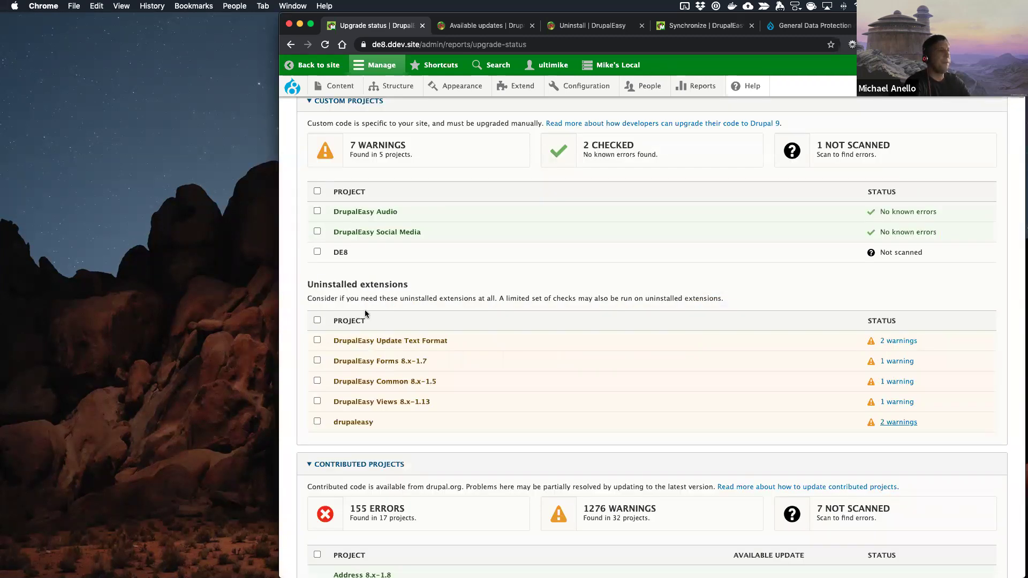
Step: Switch to the code editor, open drupaleasy.info.yml from web/themes/drupaleasy, inspect its core version line, and close the file
key(ctrl+Left)
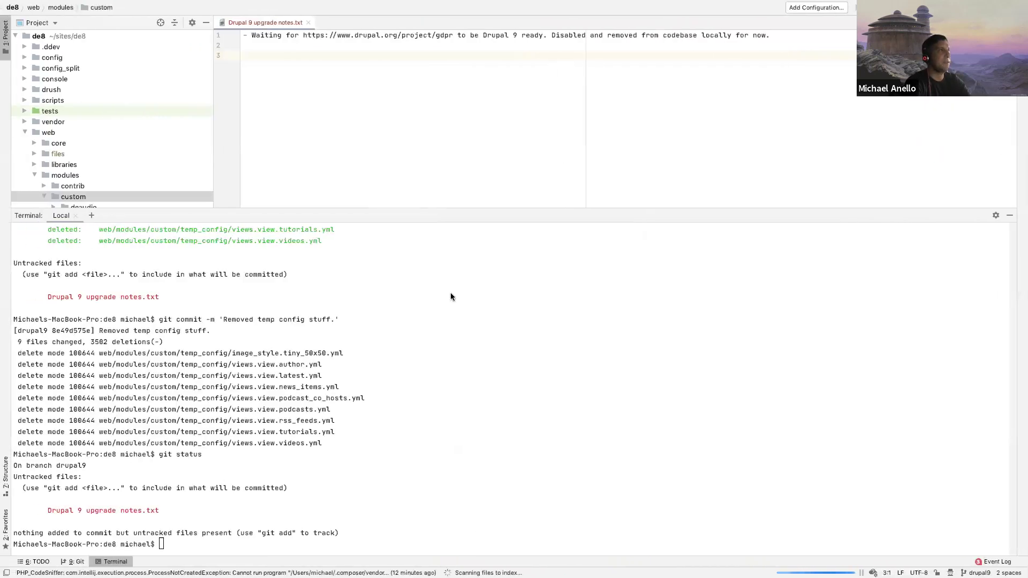
scroll(102, 164, down, 5)
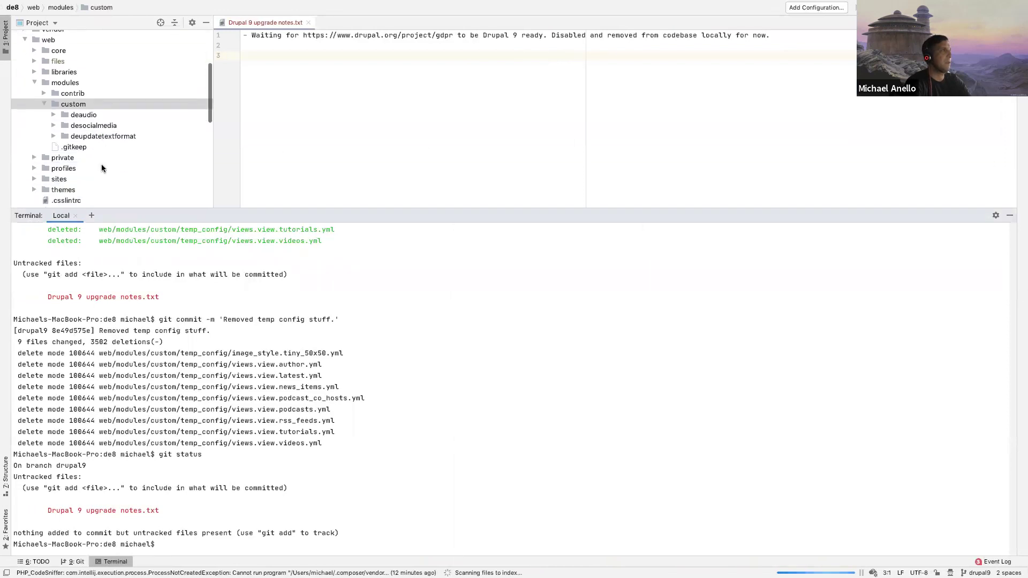
click(33, 83)
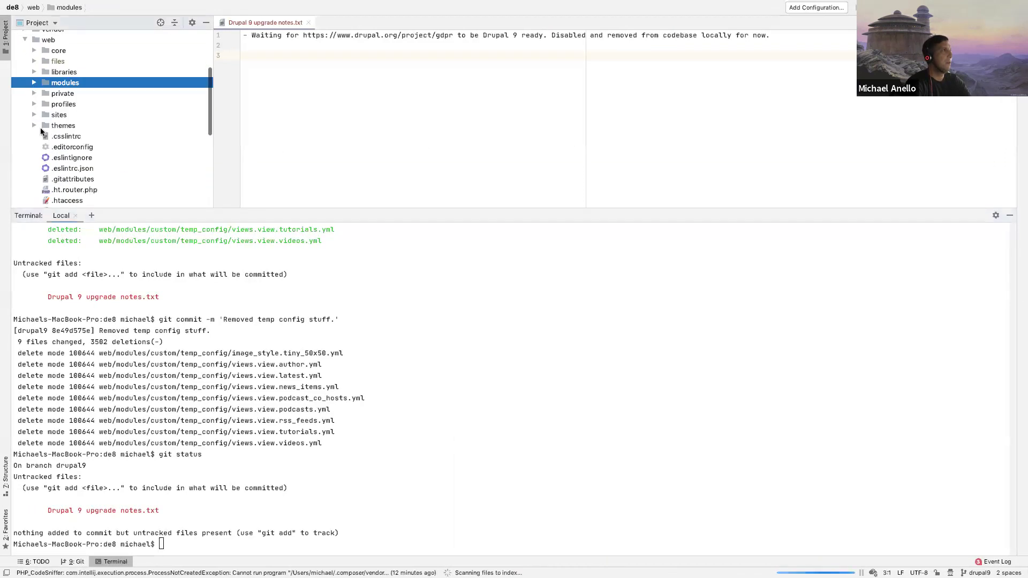
click(34, 123)
scroll(33, 125, down, 1)
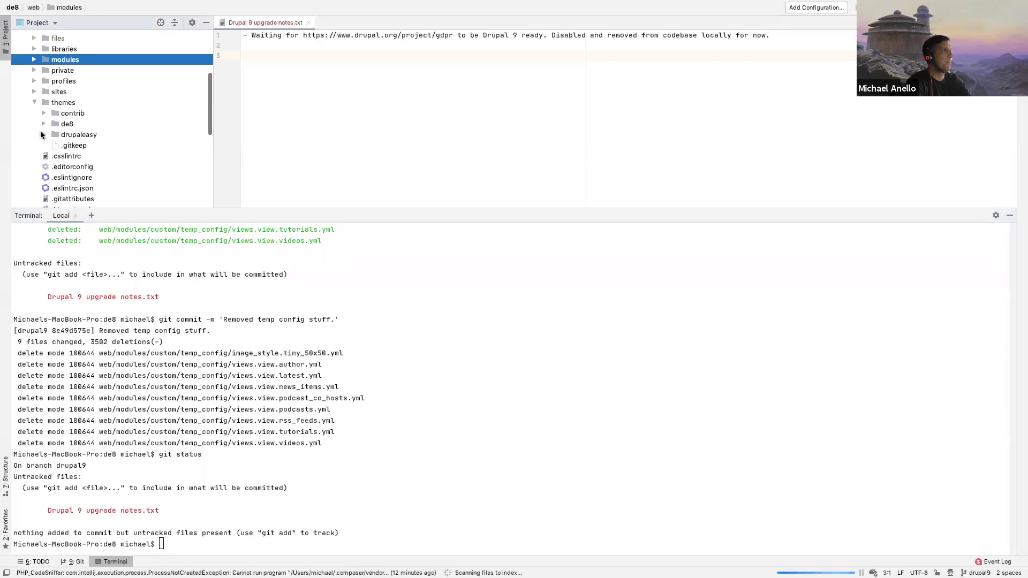
click(45, 135)
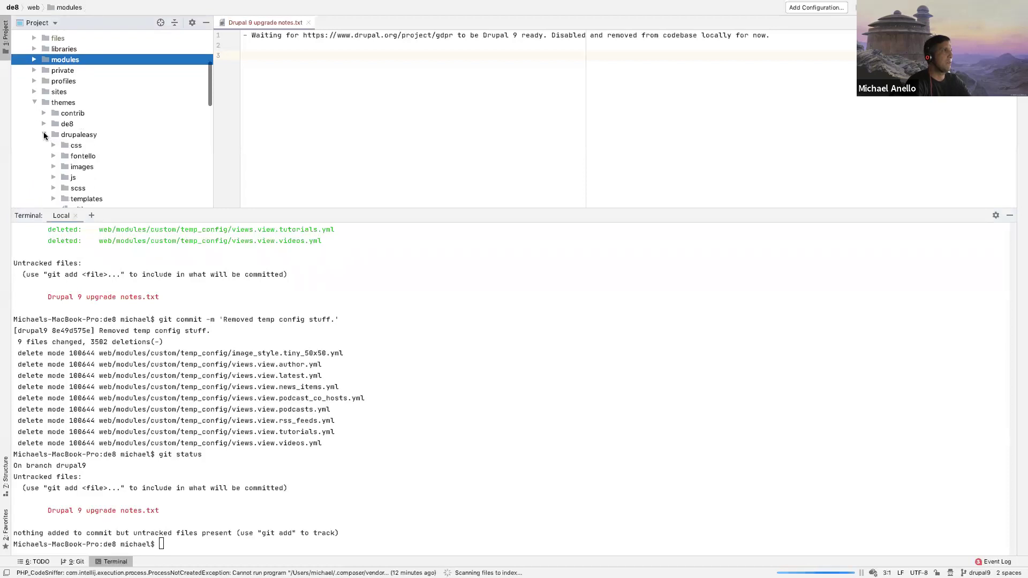
scroll(46, 137, down, 5)
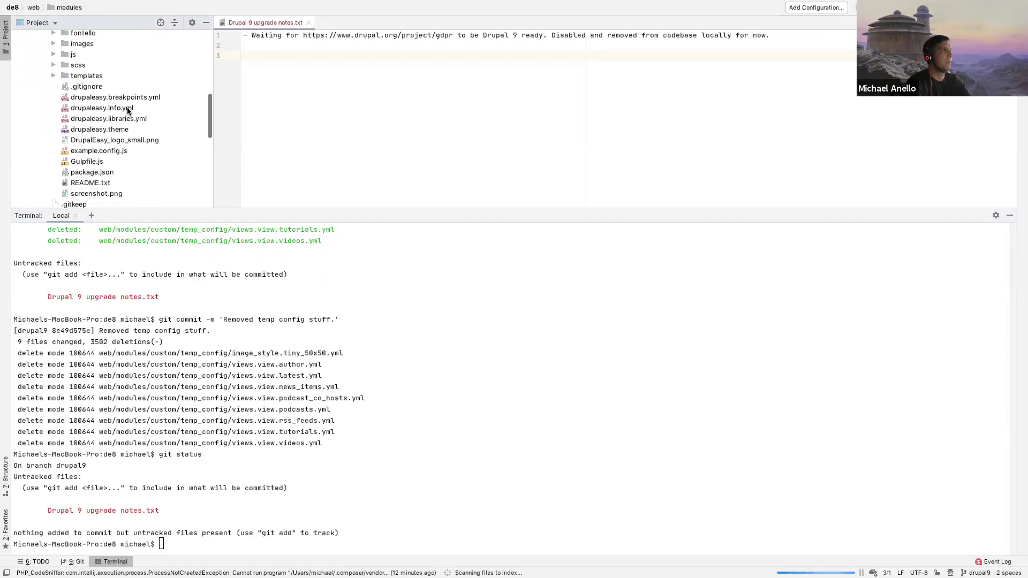
double_click(128, 109)
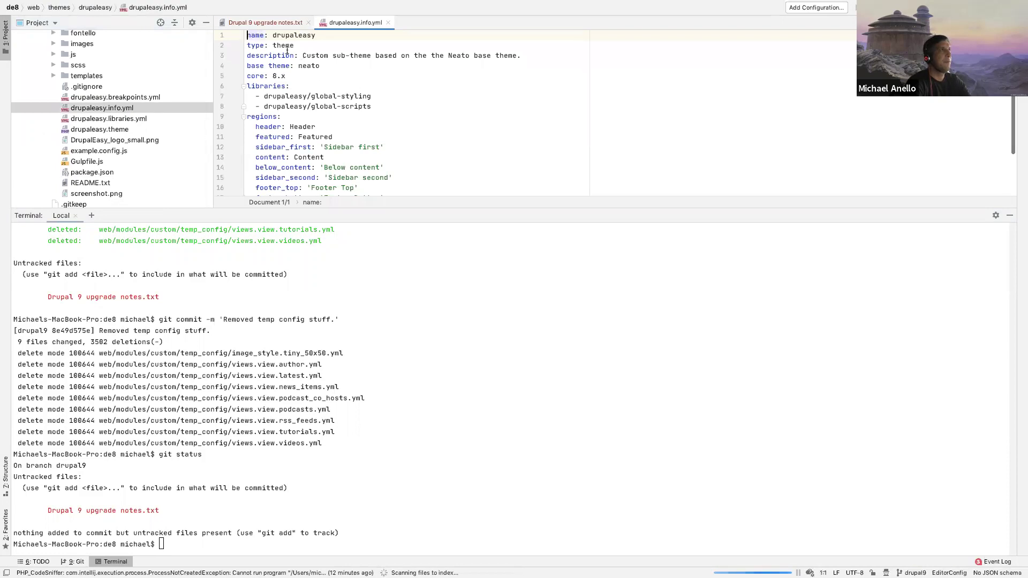
click(299, 78)
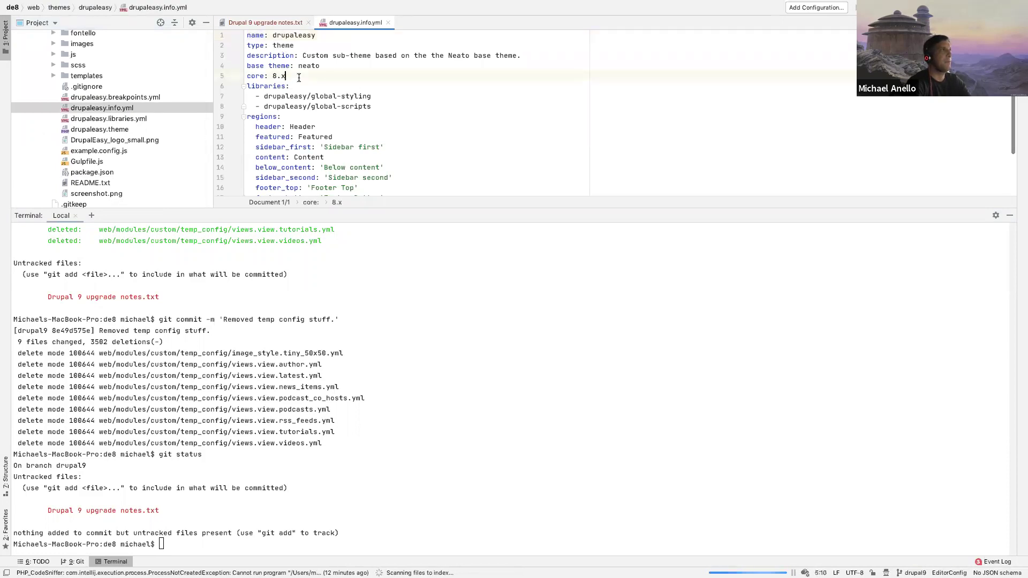
key(super+w)
Step: Collapse the drupaleasy theme folder in the project tree under web/themes
scroll(161, 95, up, 3)
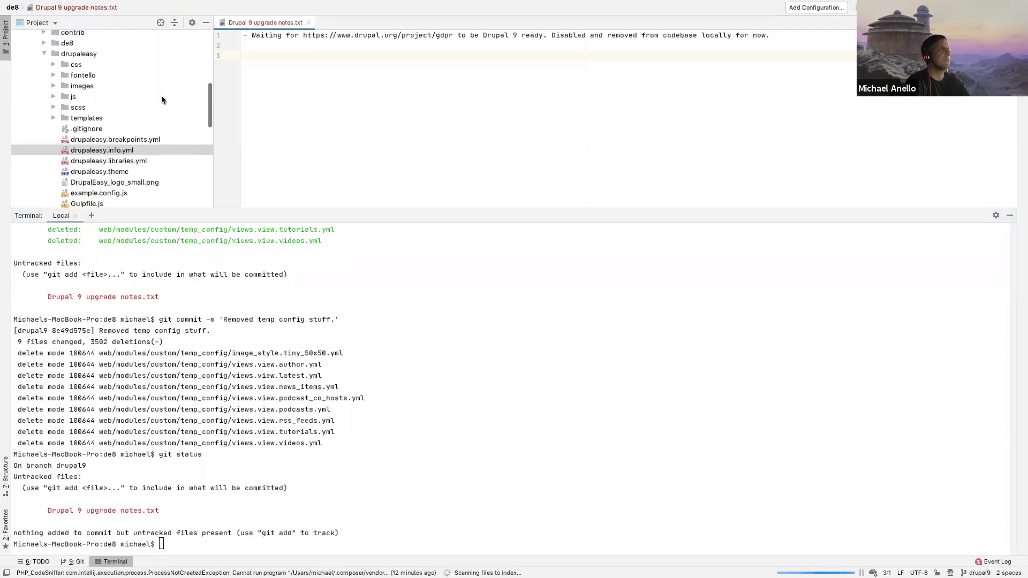
scroll(162, 95, up, 2)
click(43, 81)
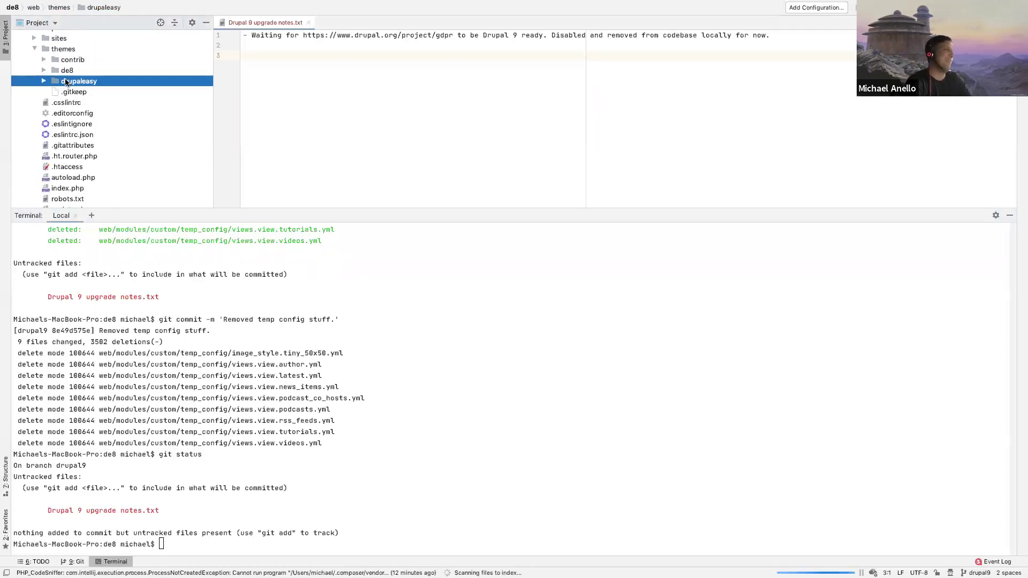
click(56, 73)
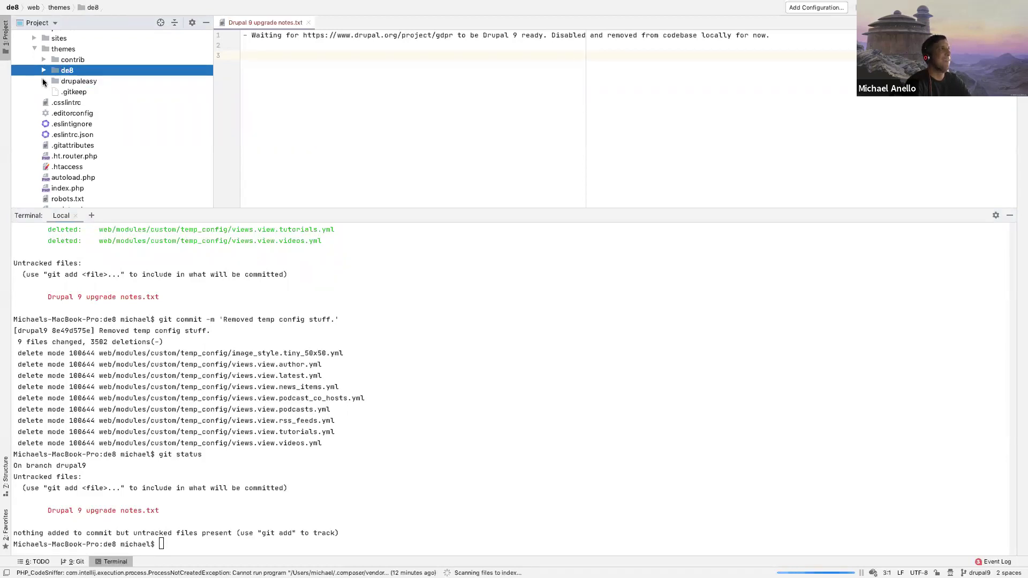
click(44, 81)
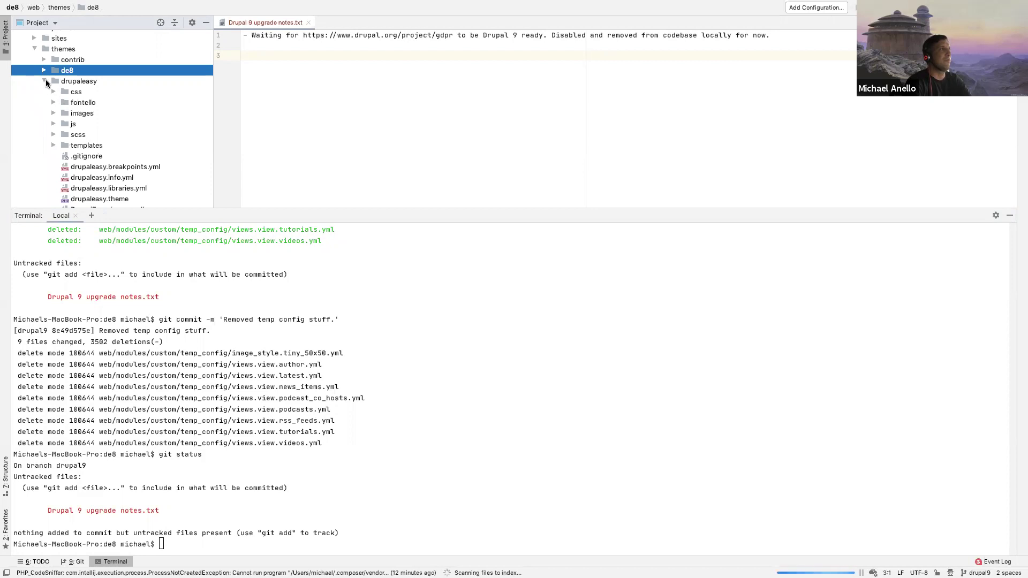
click(45, 81)
click(75, 81)
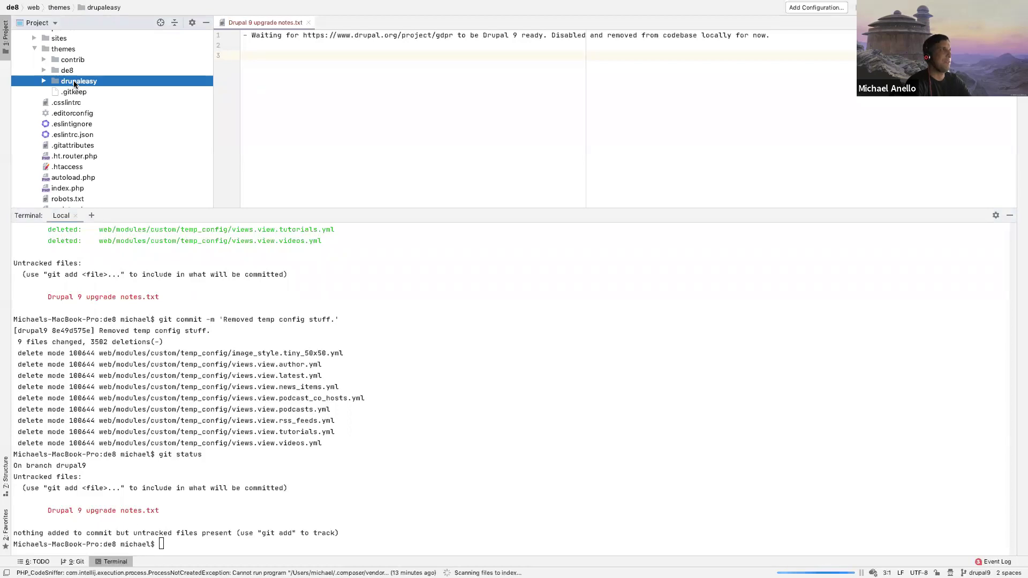
Step: Open de8.info.yml from web/themes/de8, add core_version_requirement: ^8 || ^9 below the core line, and close the file
click(44, 70)
double_click(84, 167)
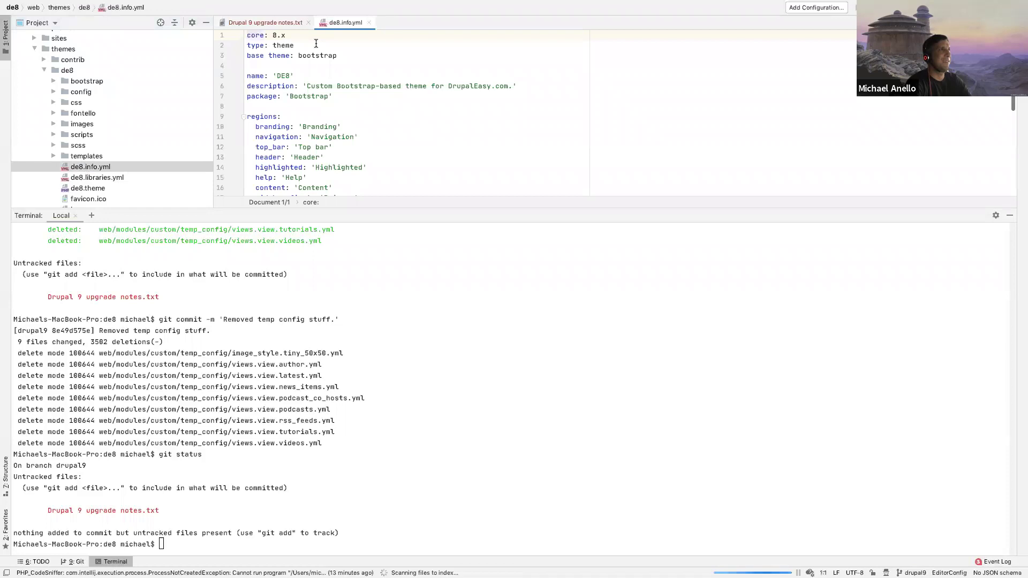
click(309, 36)
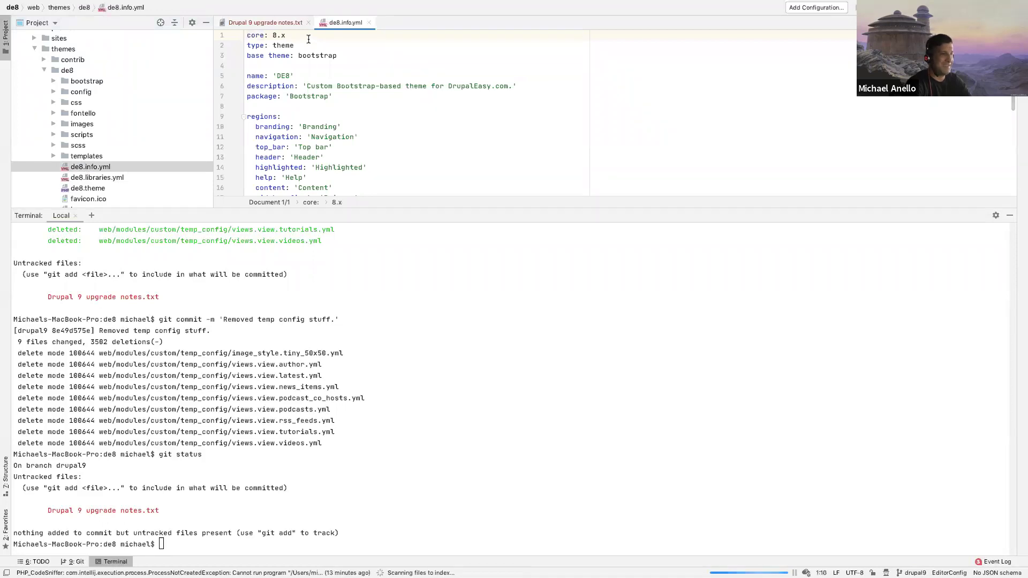
key(Return)
text(core_version_requirement: ^8 || ^9)
key(super+w)
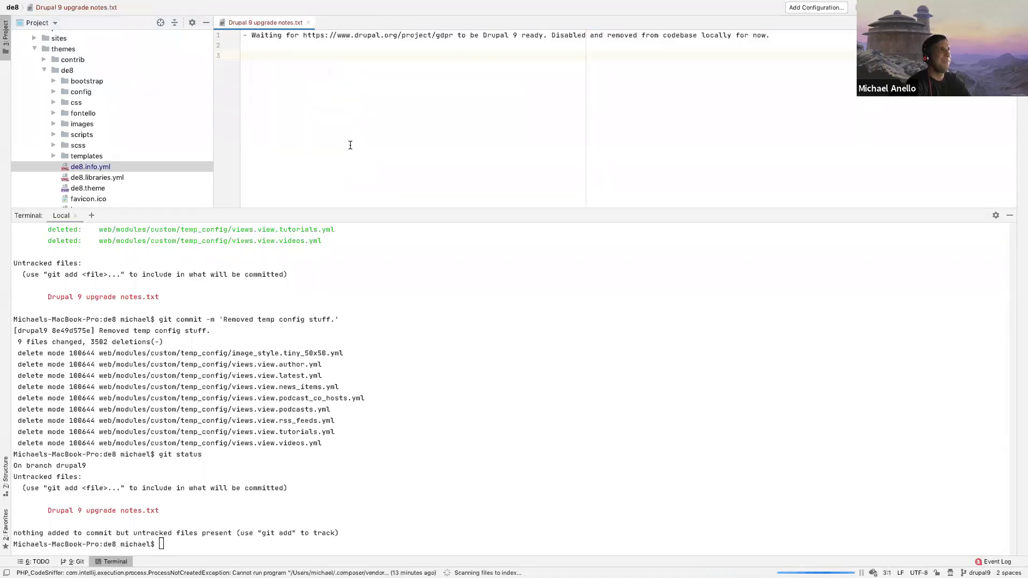
Step: Switch to the browser's upgrade status report and scan the selected DE8 custom project
key(super+Tab)
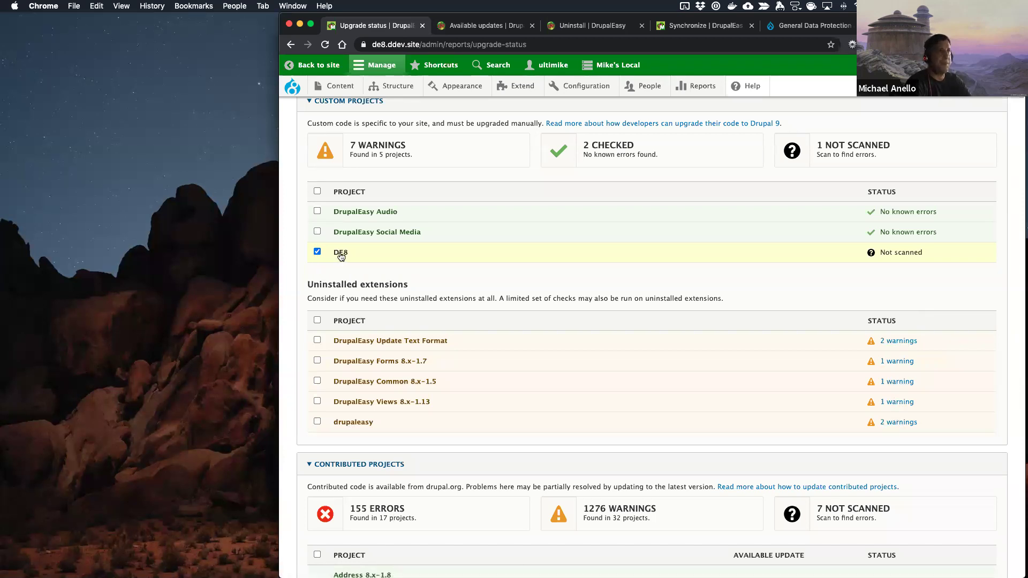
scroll(444, 390, down, 15)
click(336, 520)
key(super+Tab)
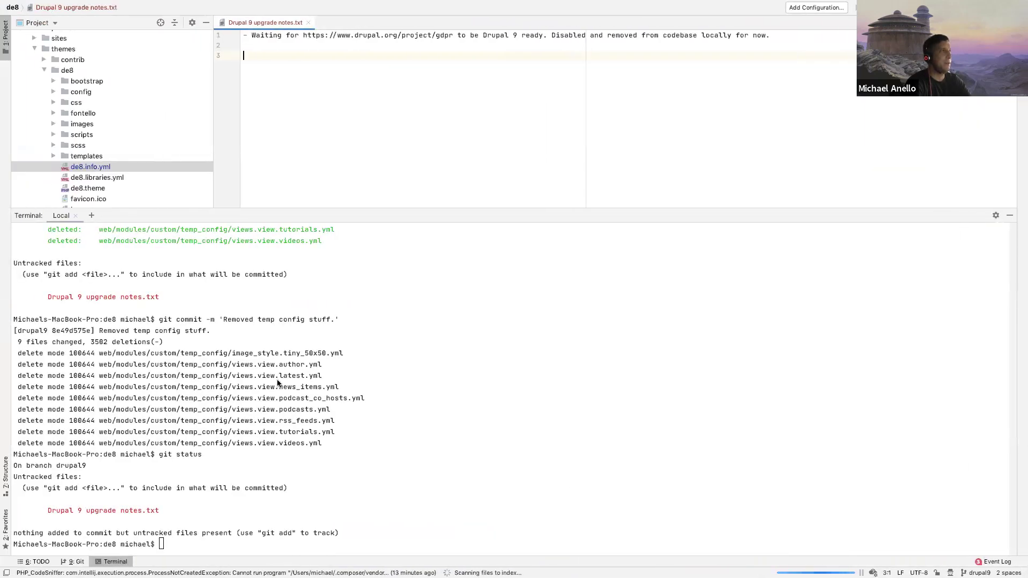
key(super+Tab)
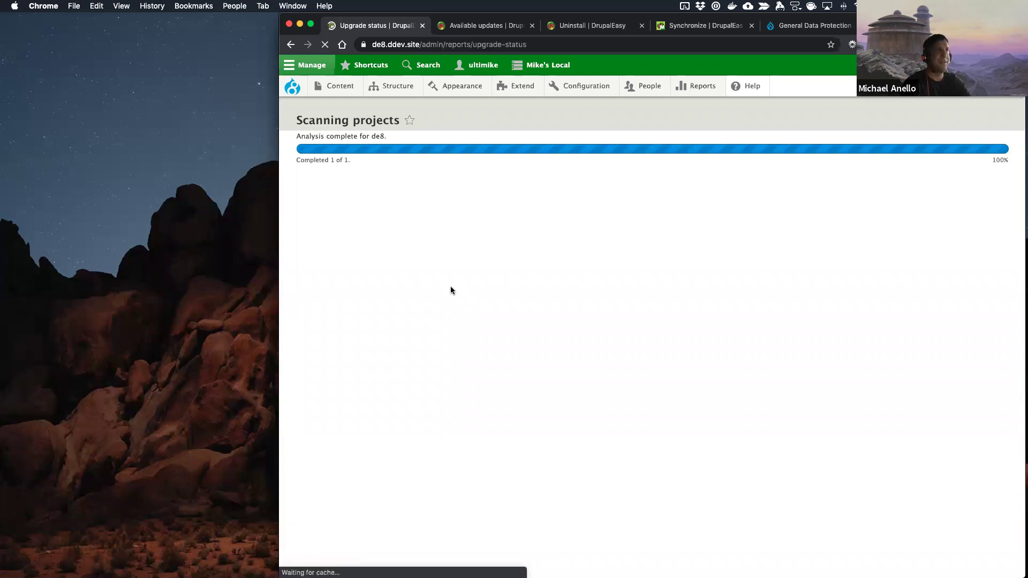
Step: Review the refreshed upgrade status report, covering the DE8 scan result, uninstalled extensions and contributed projects
scroll(506, 342, down, 6)
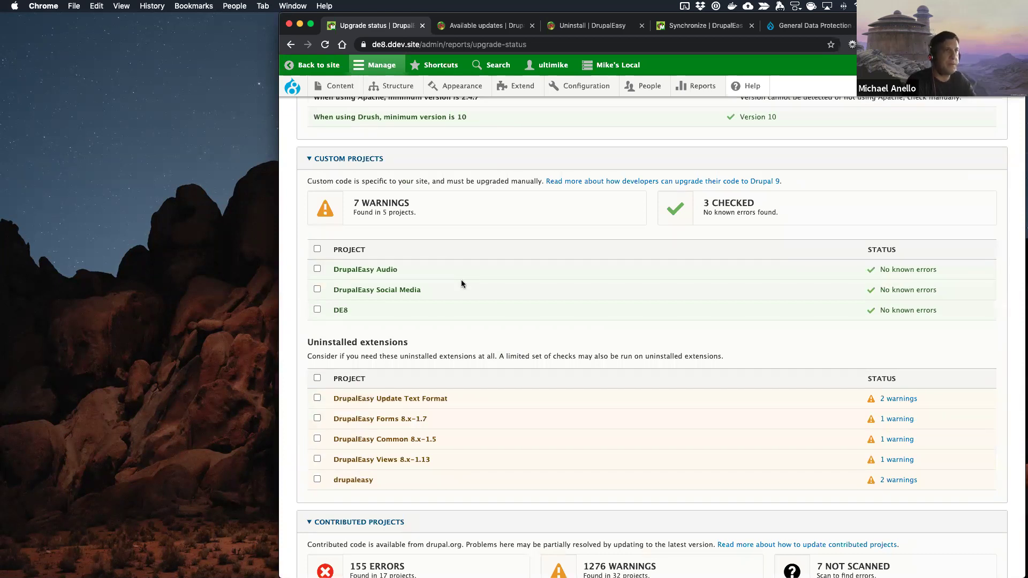
scroll(461, 284, up, 3)
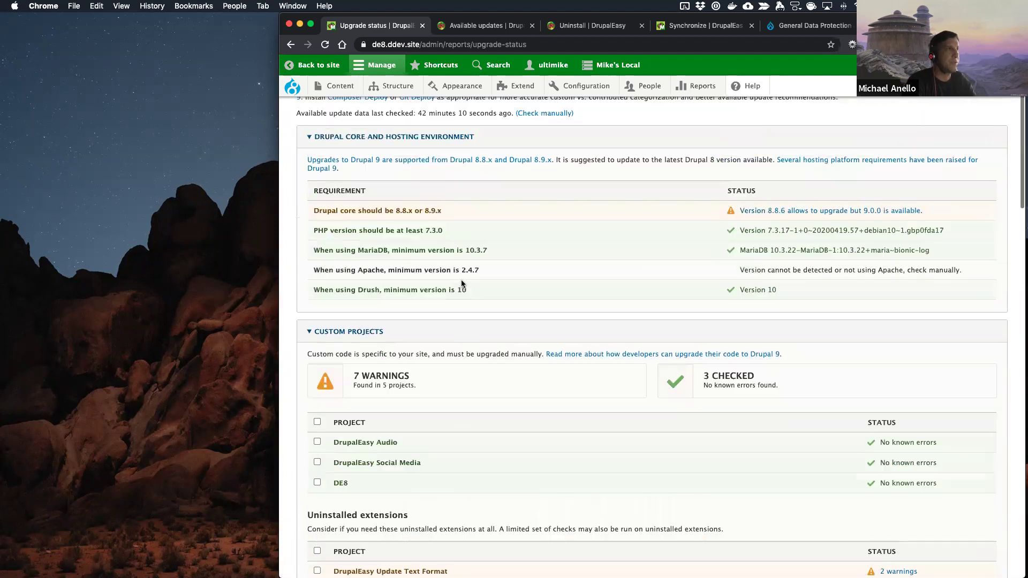
scroll(461, 284, down, 6)
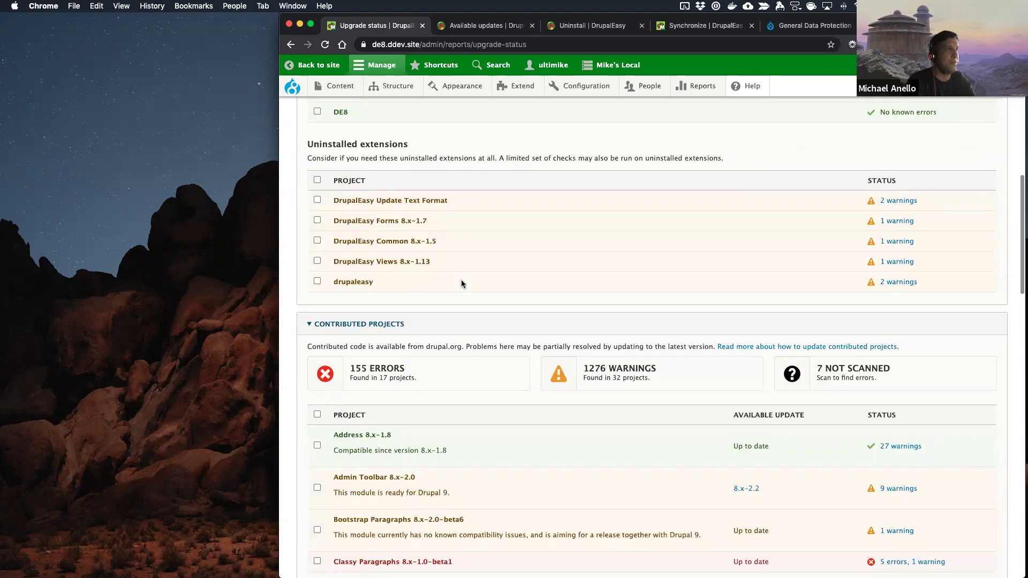
scroll(462, 283, down, 4)
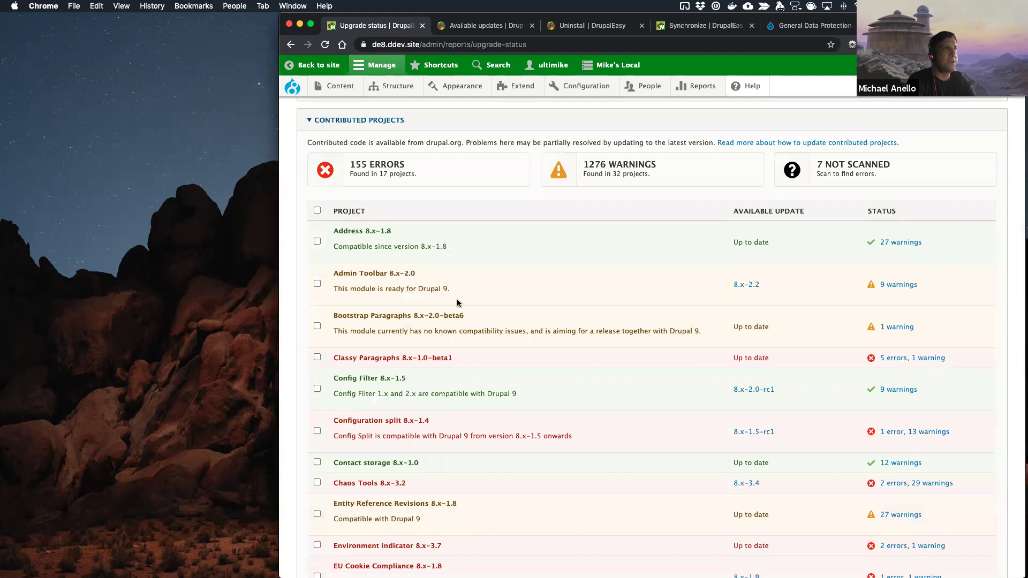
scroll(473, 318, up, 10)
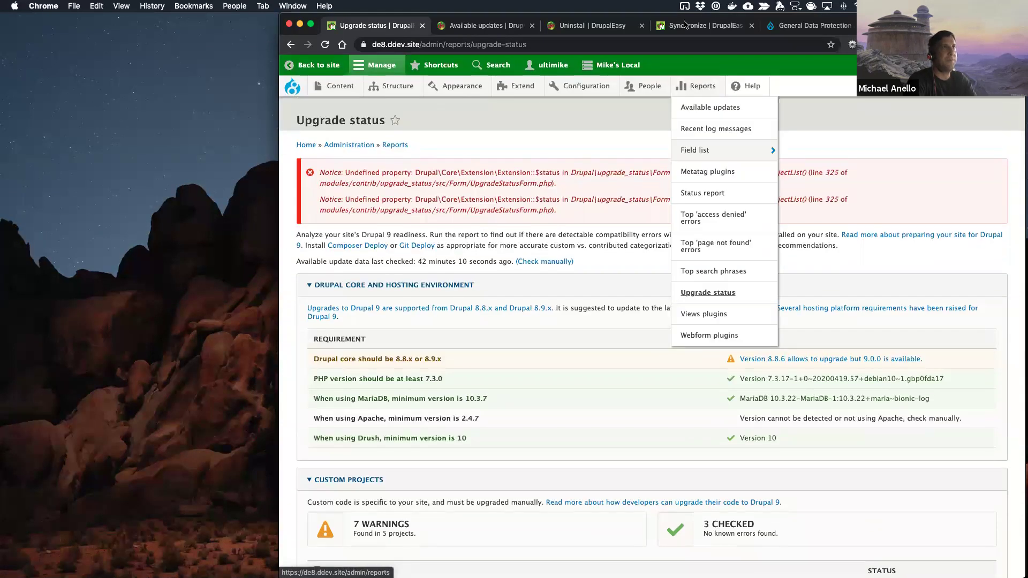
Step: Reload the configuration Synchronize page and check it for pending changes, along with the git status in the code editor's terminal
click(695, 30)
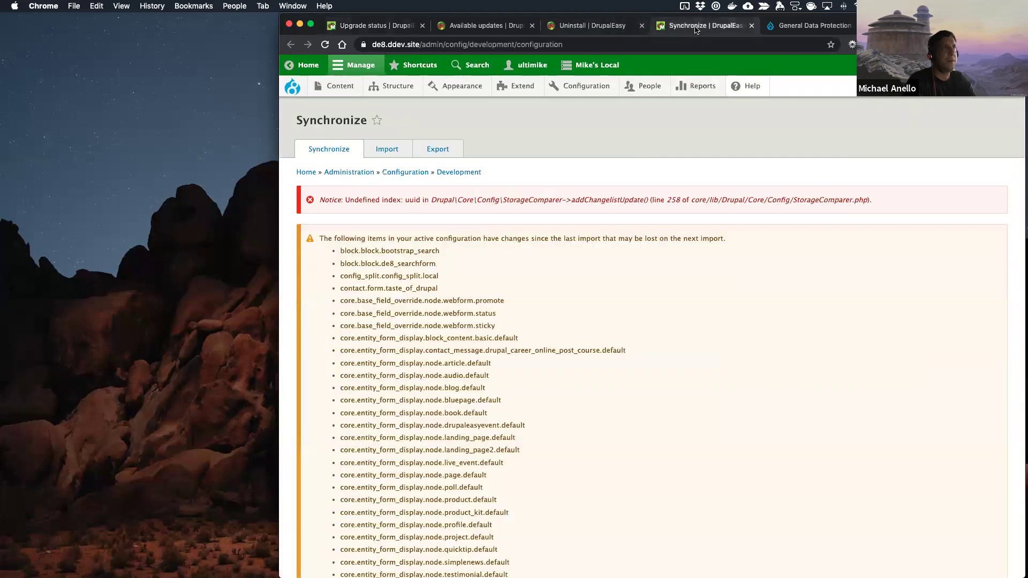
key(super+r)
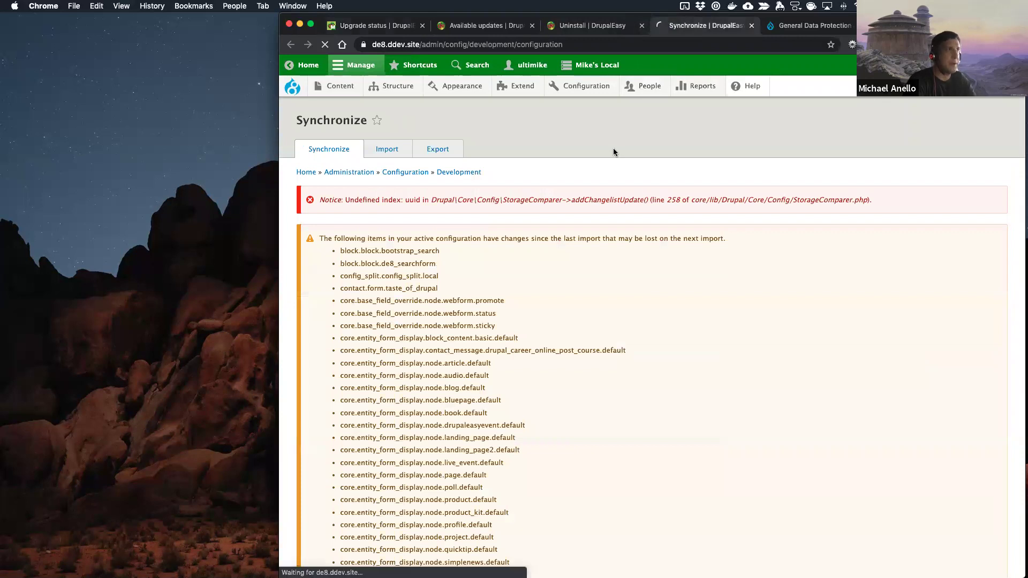
key(super+Tab)
text(git)
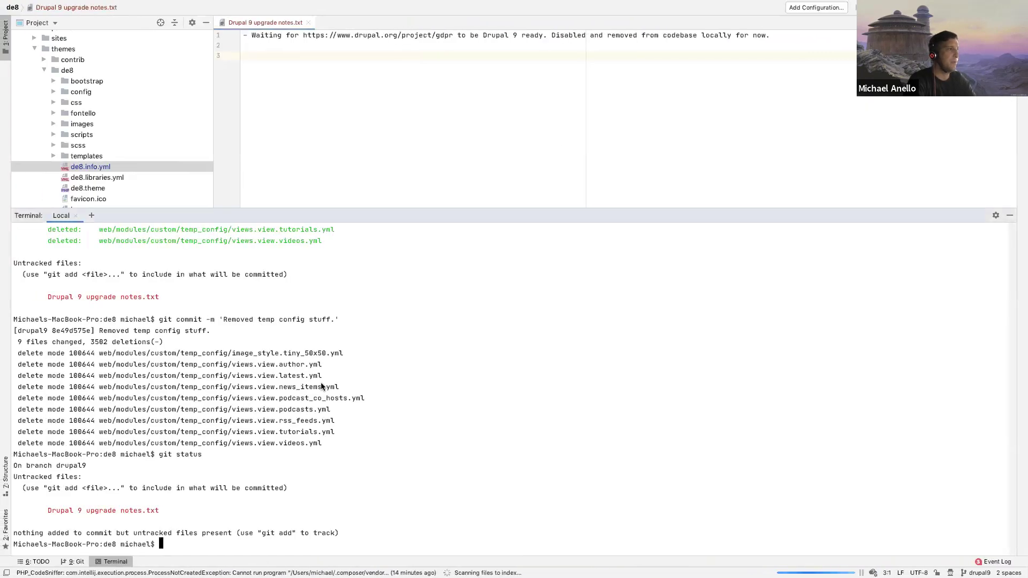
text( status)
key(Return)
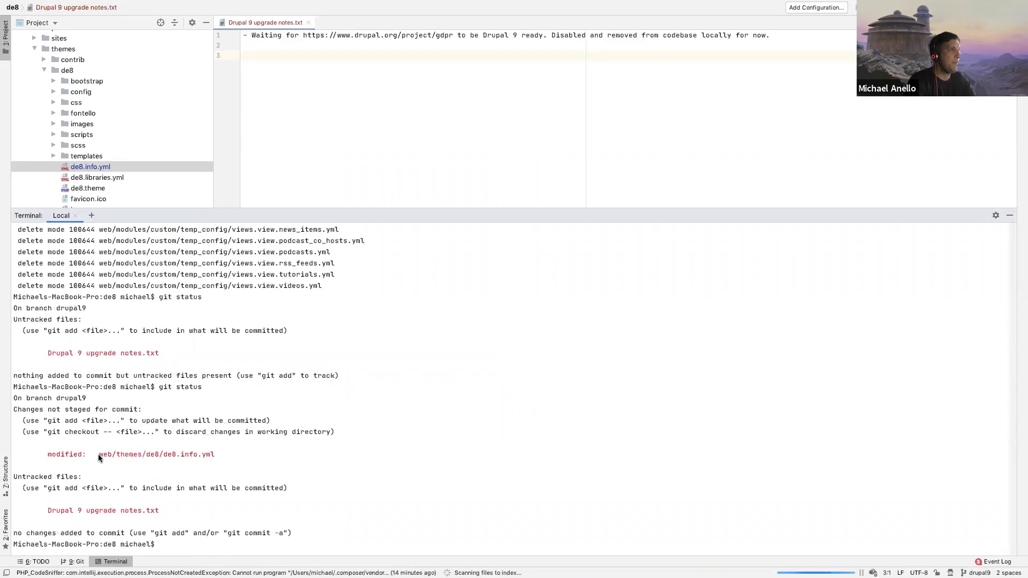
drag(98, 455, 229, 453)
key(super+Tab)
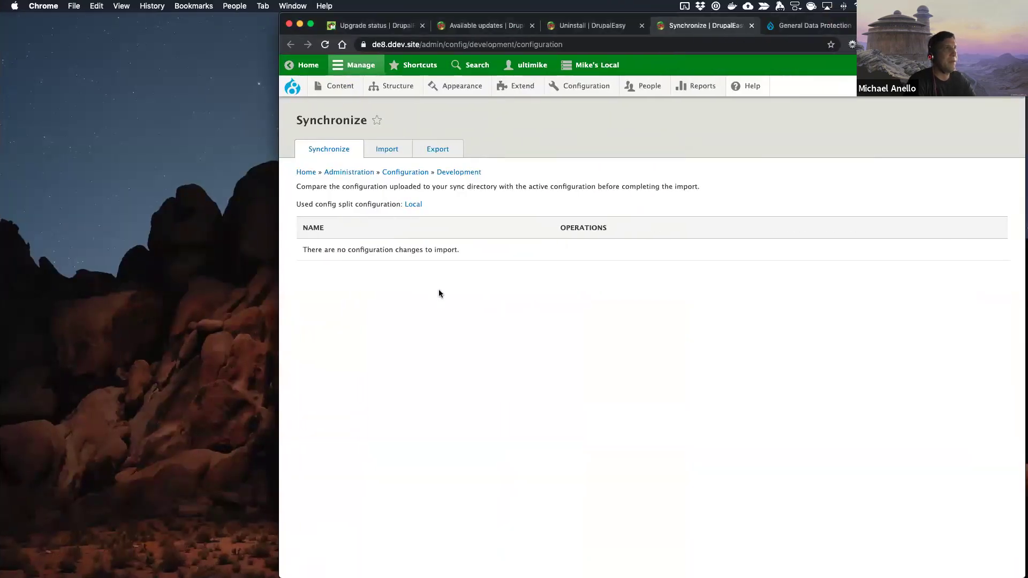
Step: Return to the code editor's terminal, stage web/themes/de8/ with git add, and check the repository status
key(super+Tab)
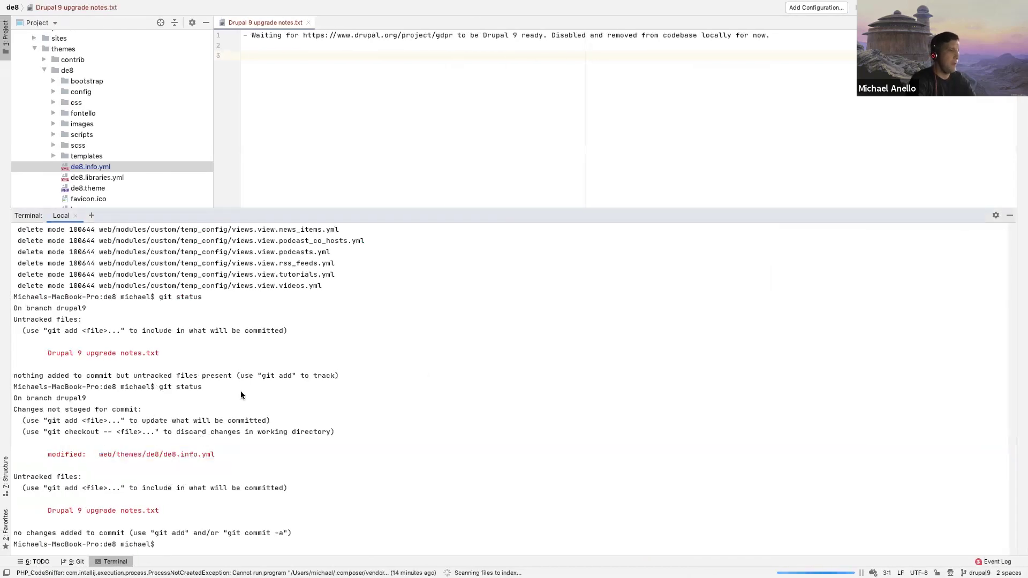
text(git add web/)
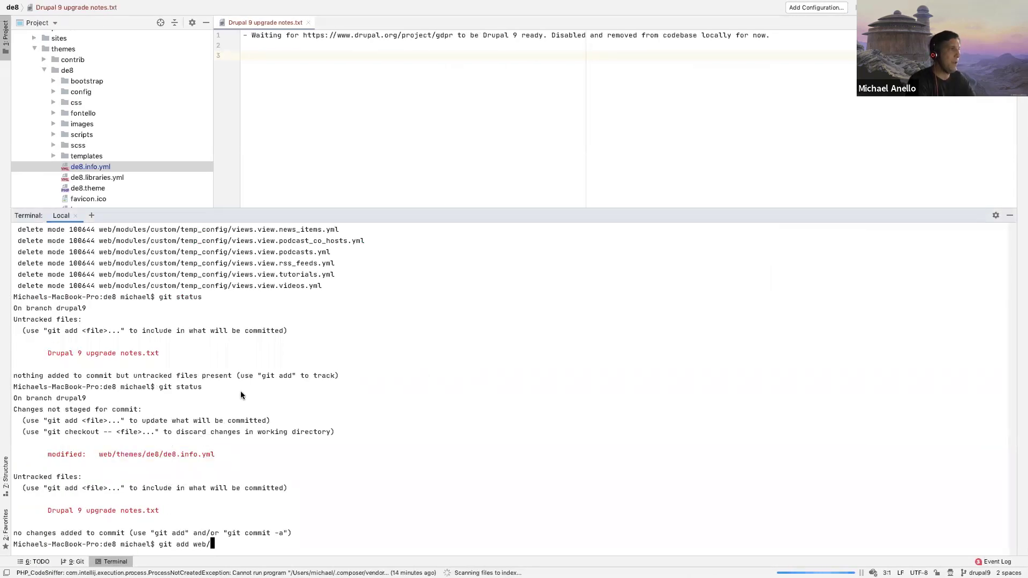
text(themes/de8/)
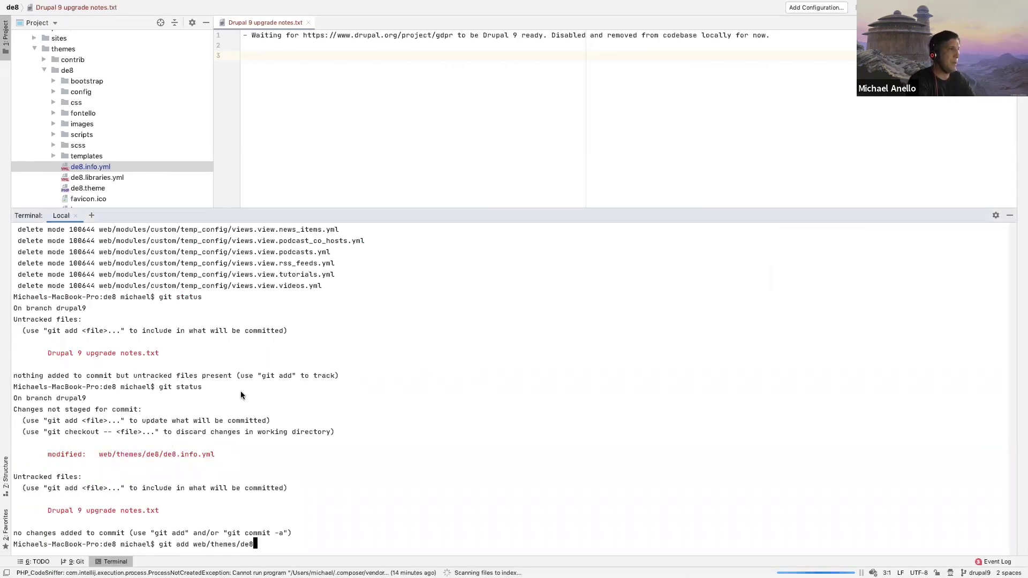
key(Return)
text(git status)
key(Return)
Step: Commit the staged change with the message 'Added Drupal 9 version requirement to de8 theme.' and check the repository status
text(git commit -nm)
key(BackSpace)
key(BackSpace)
text(m 'Add)
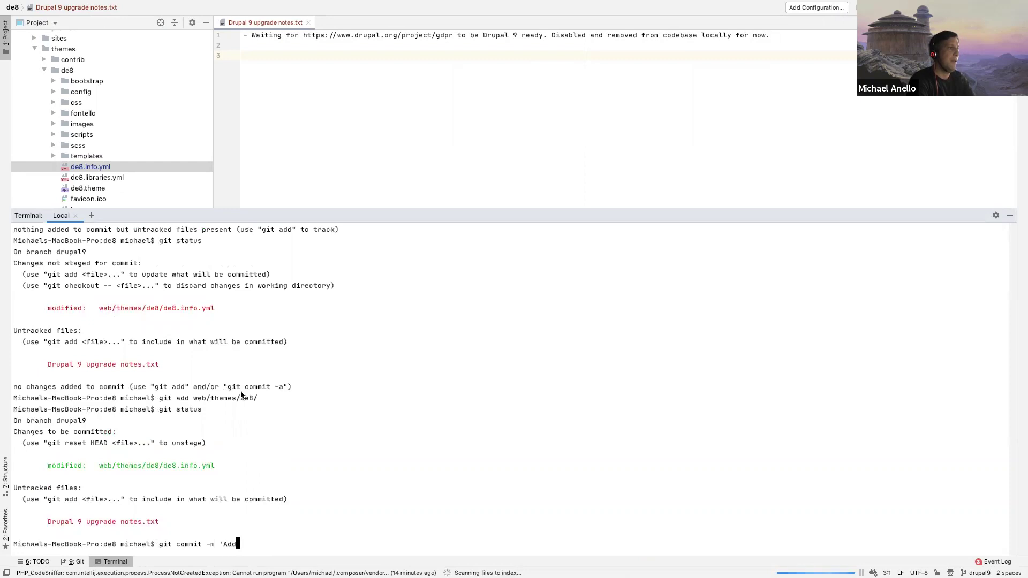
text(ed Drupal 9 v)
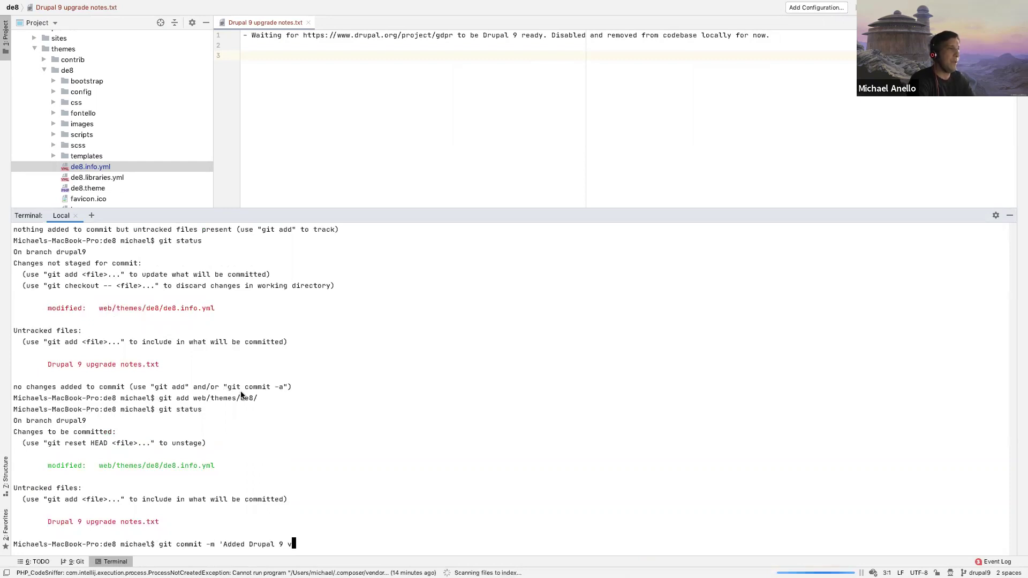
text(ersion requirem)
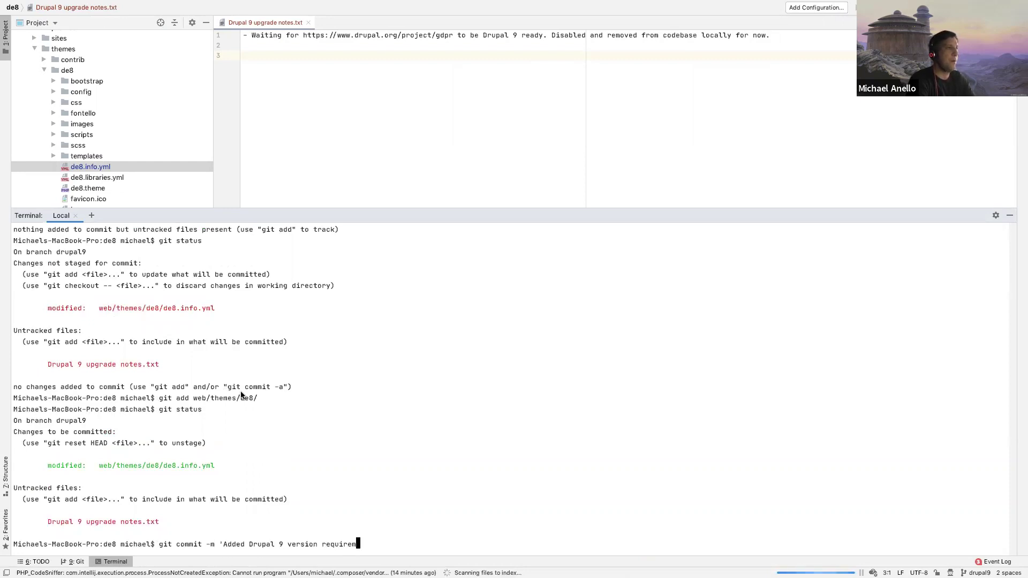
text(ent to de)
text(8 theme.')
key(Return)
text(git status)
key(Return)
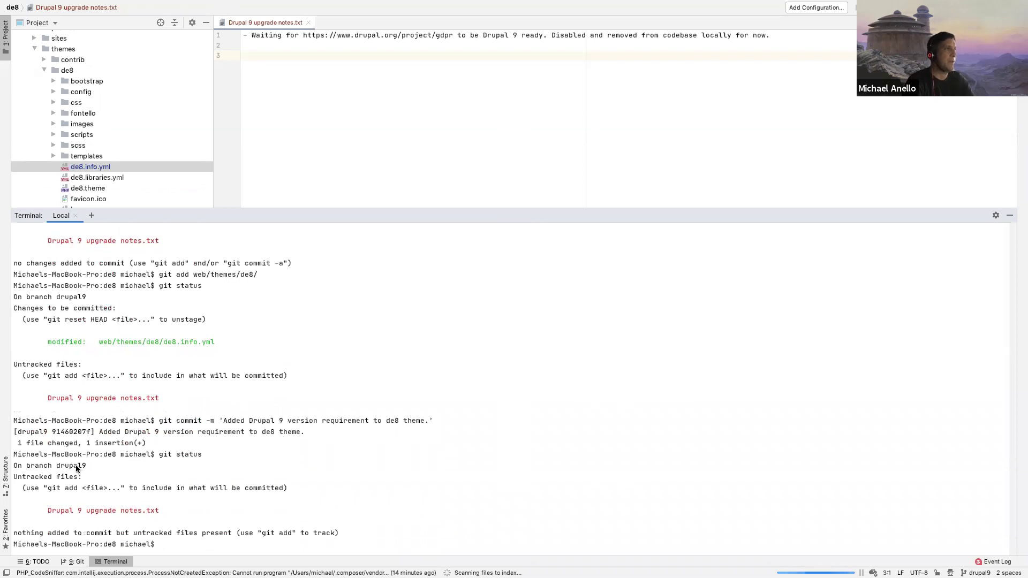
Step: Switch to the browser and open the site's status report from the Synchronize page
key(super+Tab)
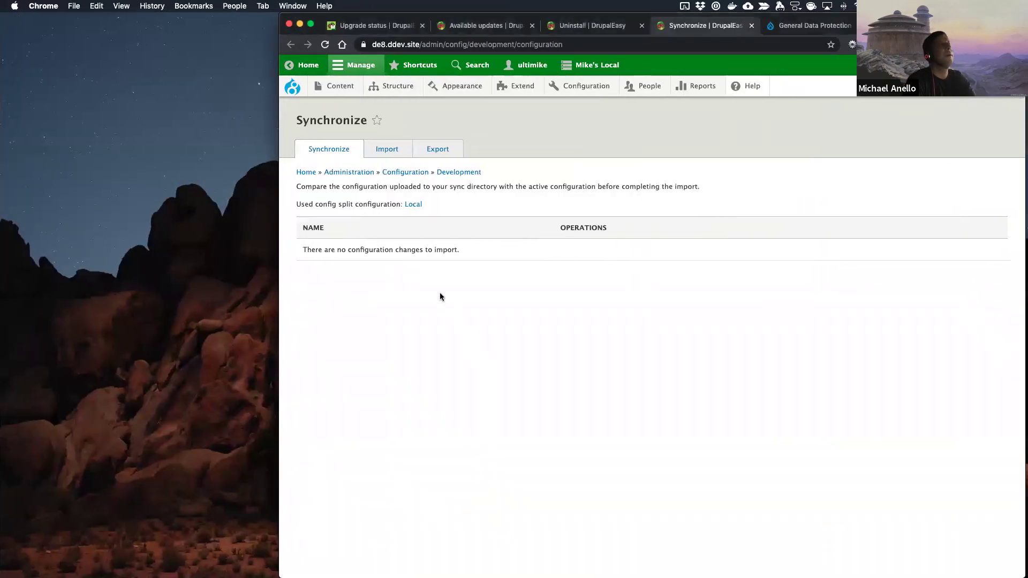
click(617, 27)
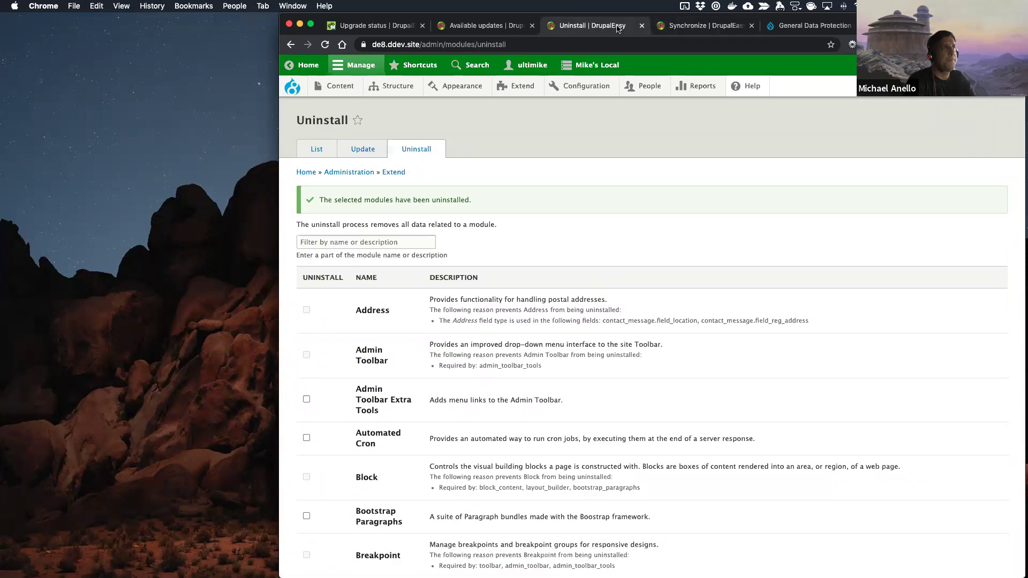
click(693, 27)
mouse_move(695, 87)
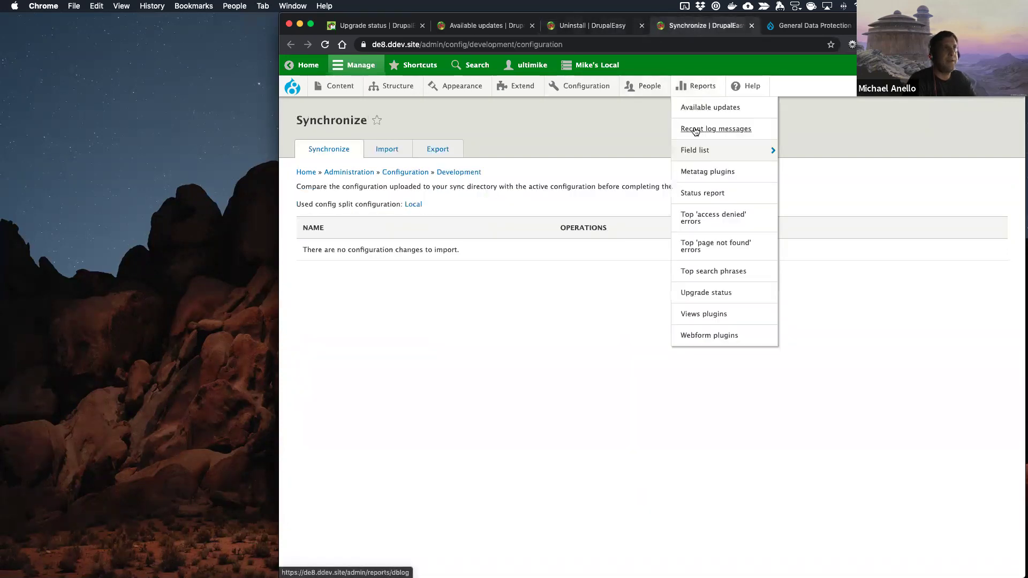
click(698, 194)
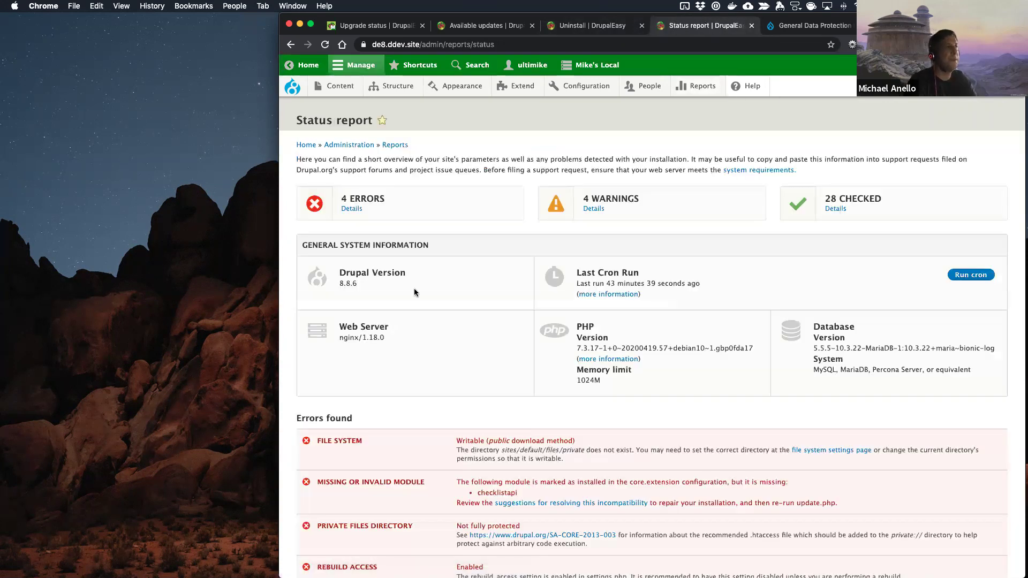
Step: Examine the missing or invalid module error, highlighting checklistapi and the core.extension reference, and switch back to the code editor
scroll(428, 310, down, 5)
drag(477, 358, 547, 361)
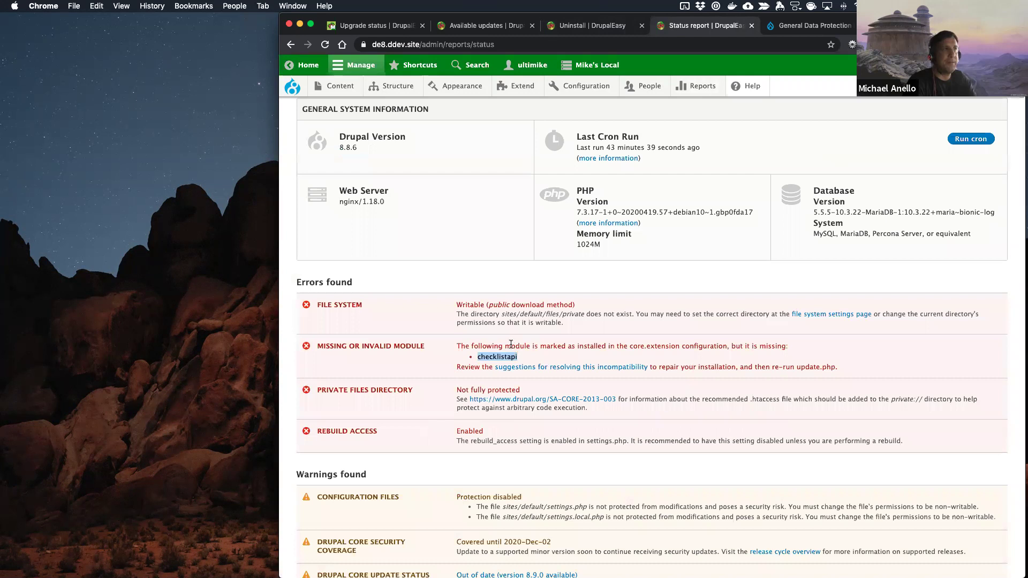
click(643, 343)
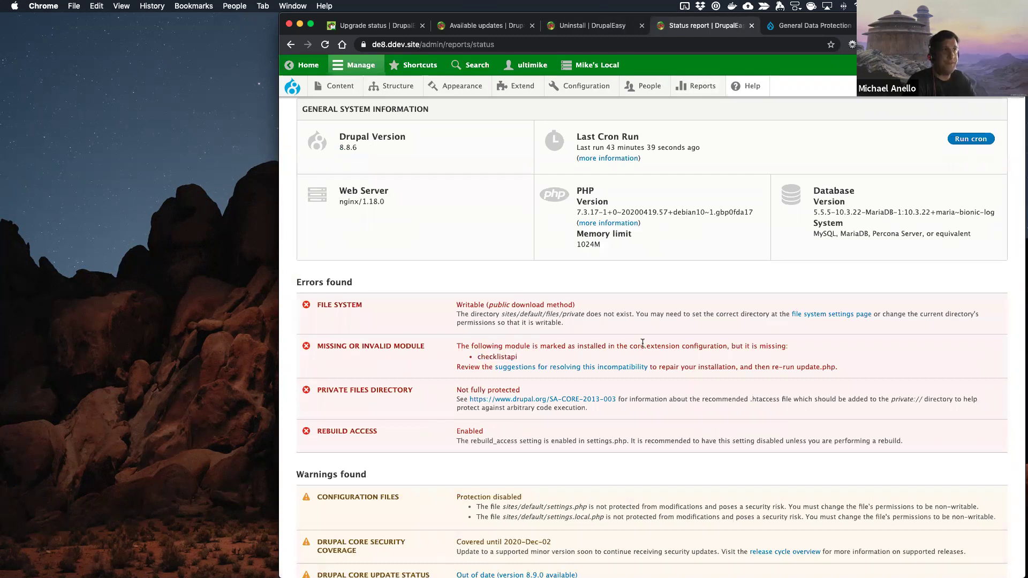
drag(628, 346, 675, 348)
click(527, 342)
key(super+Tab)
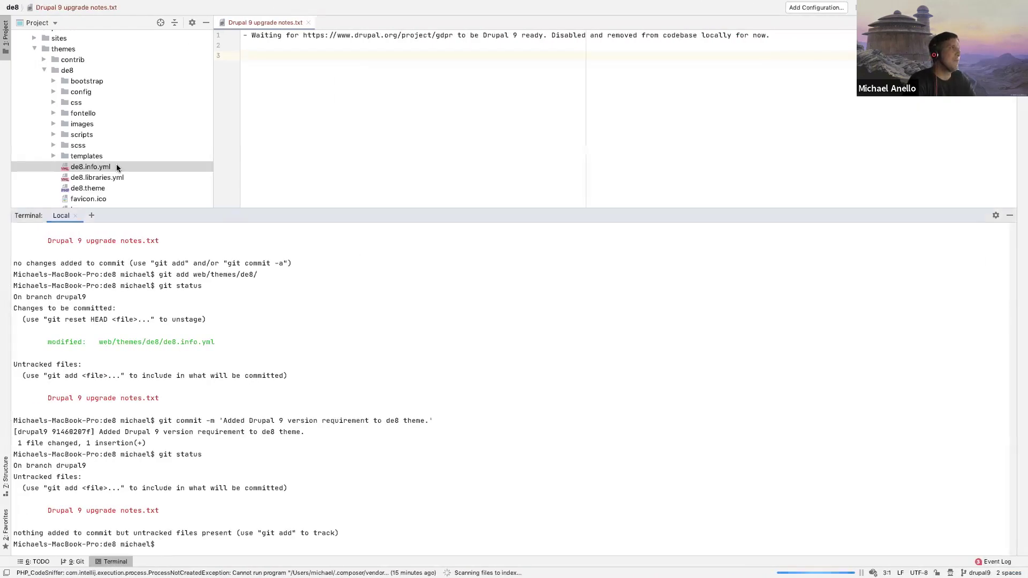
Step: Hide the terminal, collapse the themes folder and list the contributed modules under web/modules/contrib
click(112, 561)
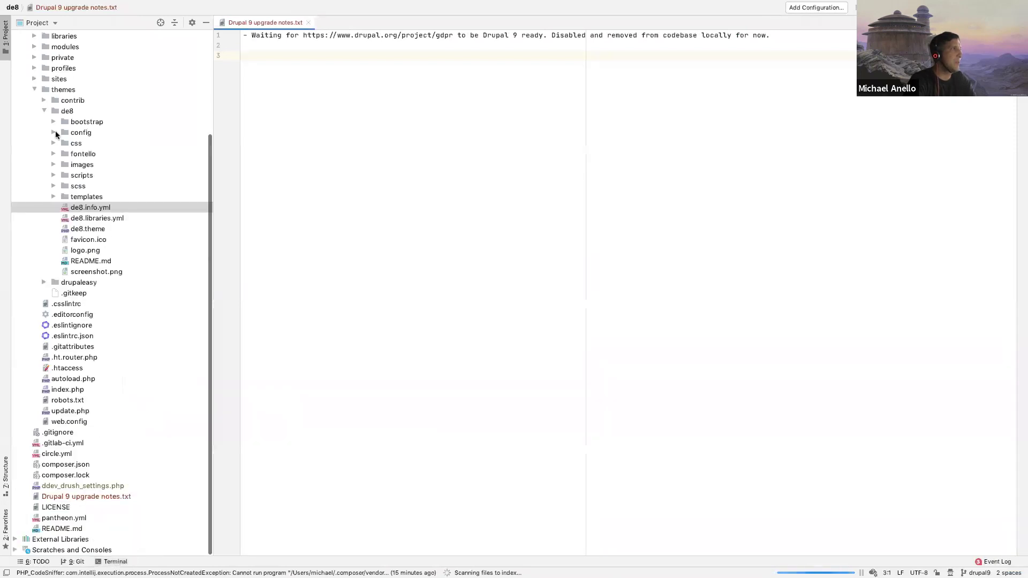
click(34, 90)
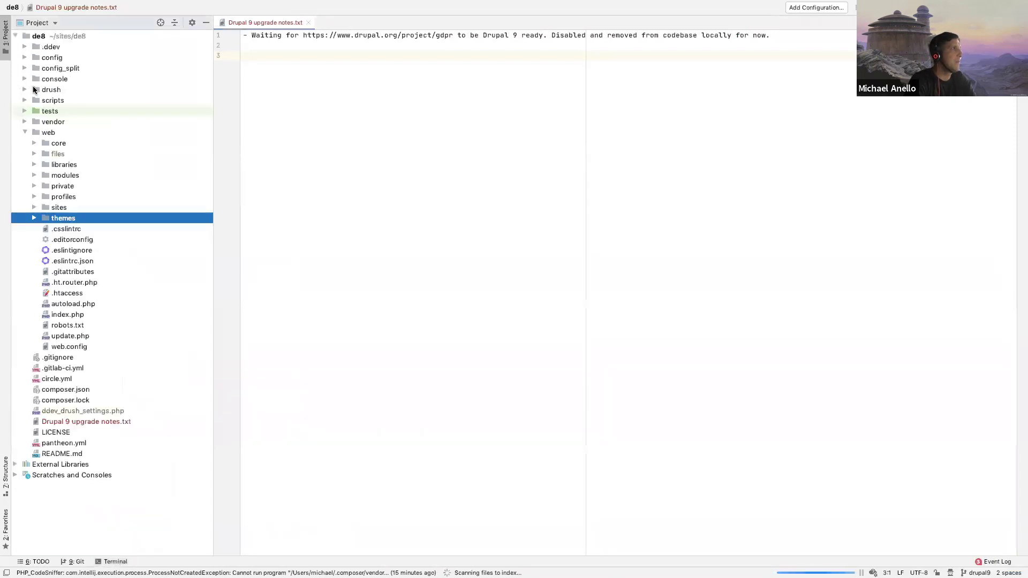
click(33, 175)
click(44, 186)
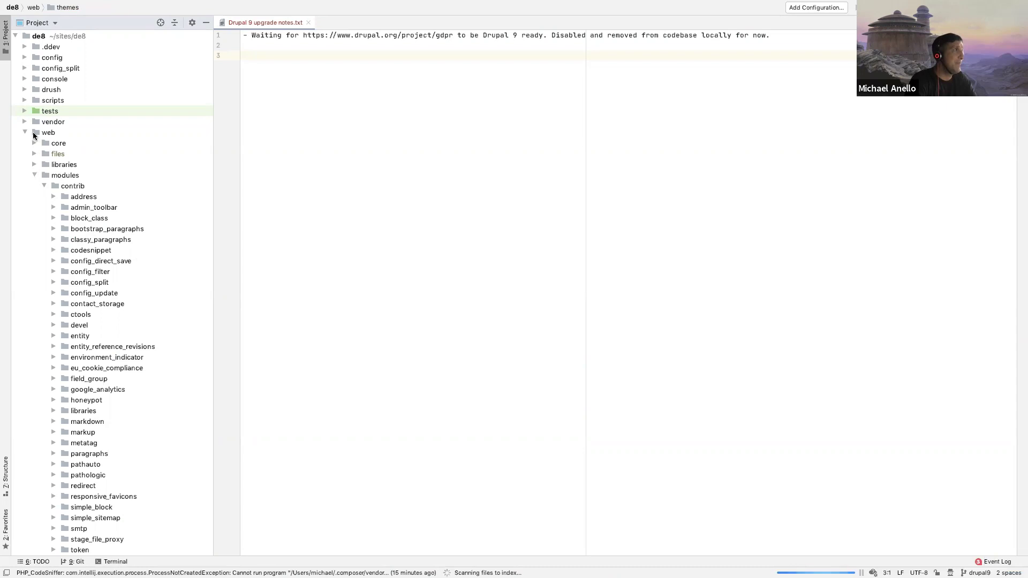
Step: Search the whole de8 directory for checklistapi and open the matching config/core.extension.yml, rechecking the module name in the browser's status report
click(24, 37)
key(super+shift+f)
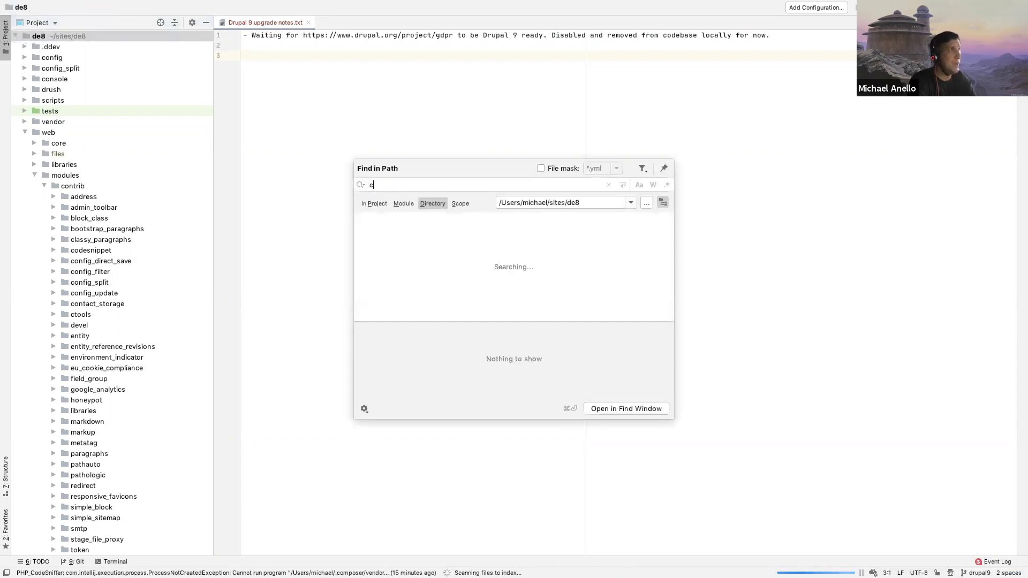
text(checklistapi)
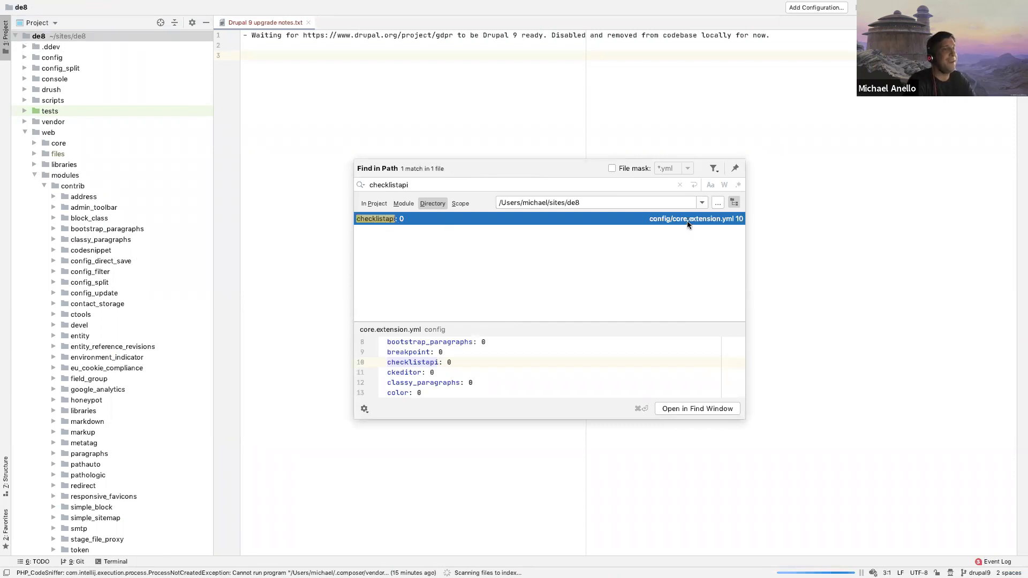
key(ctrl+Right)
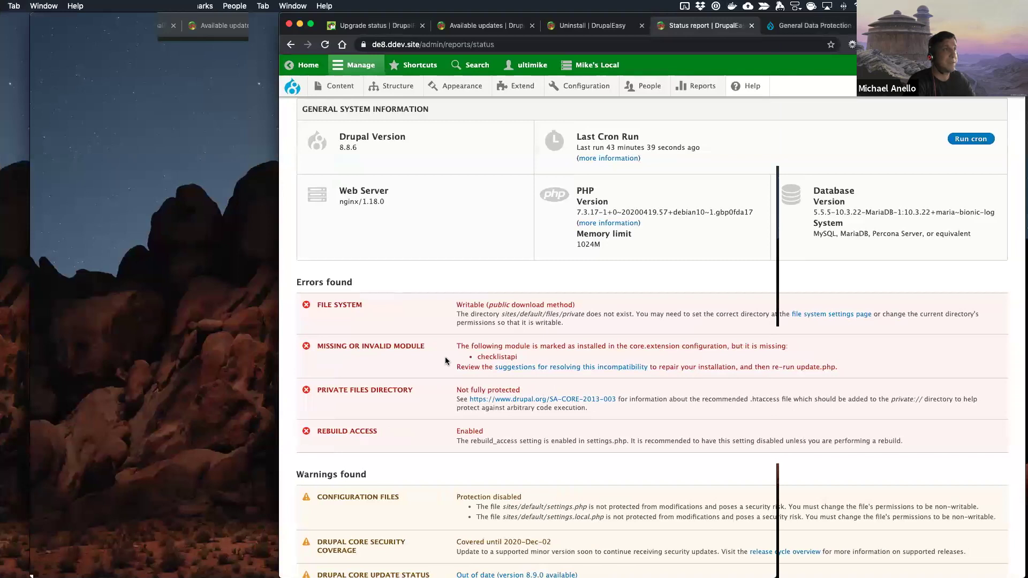
key(ctrl+Left)
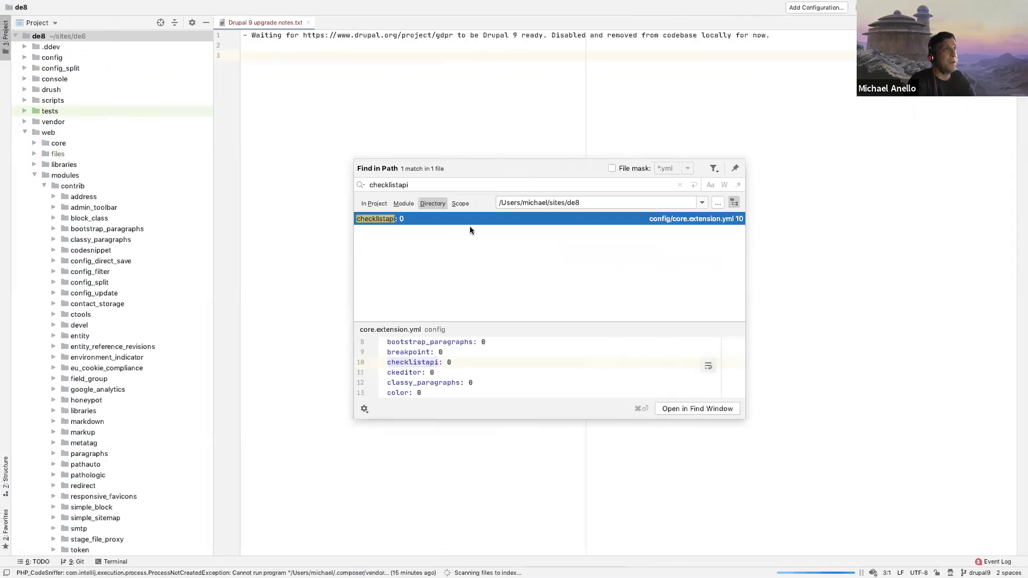
double_click(477, 221)
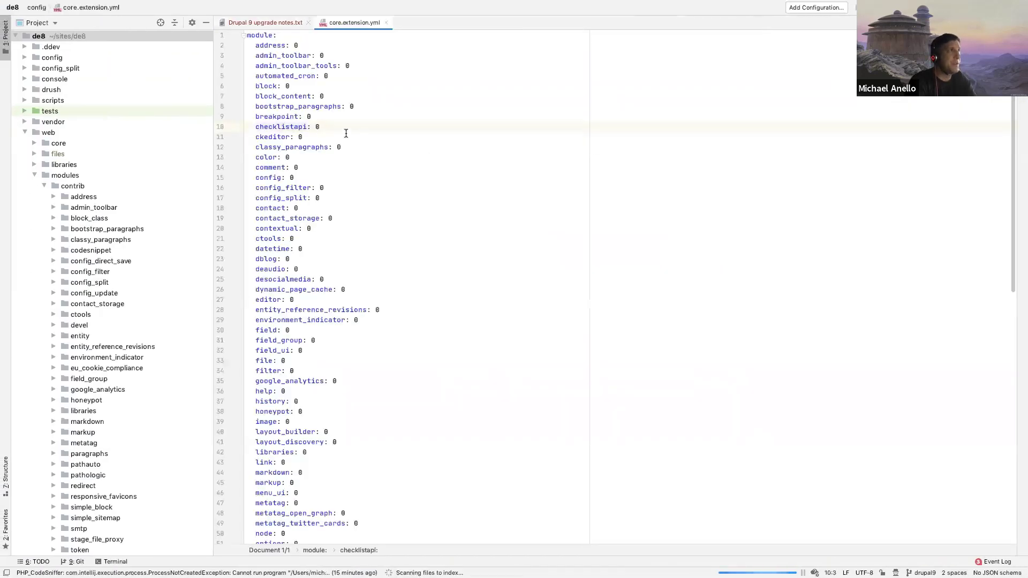
Step: Remove the checklistapi: 0 line from the module list in core.extension.yml and close the file
drag(321, 127, 238, 123)
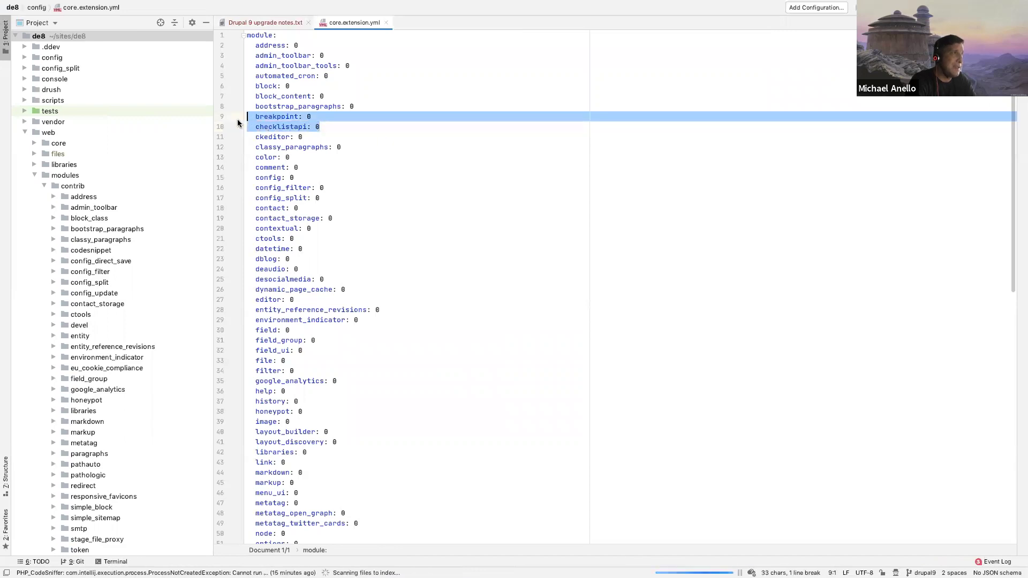
click(325, 120)
drag(324, 125, 229, 125)
key(BackSpace)
key(BackSpace)
click(379, 87)
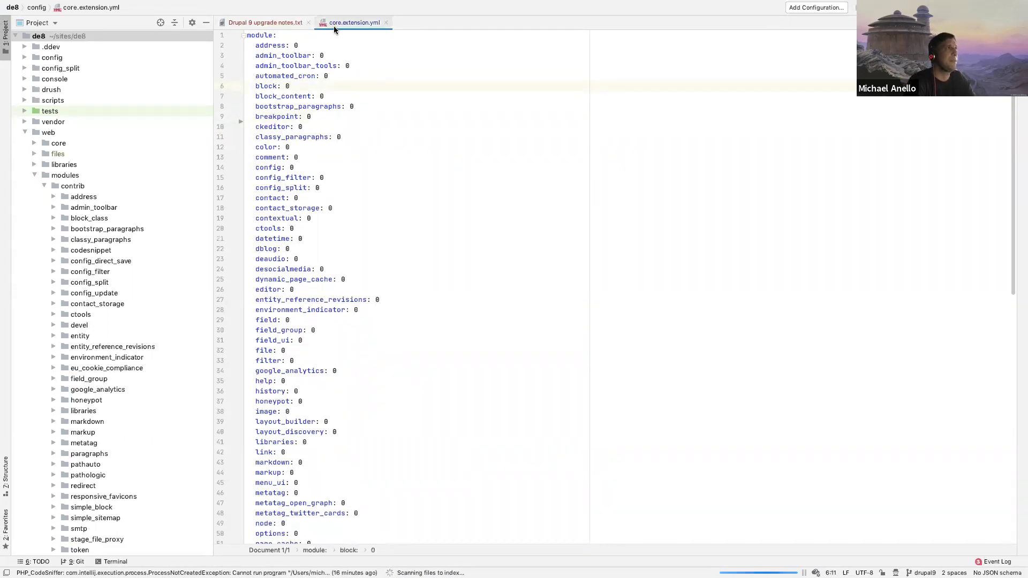
key(super+w)
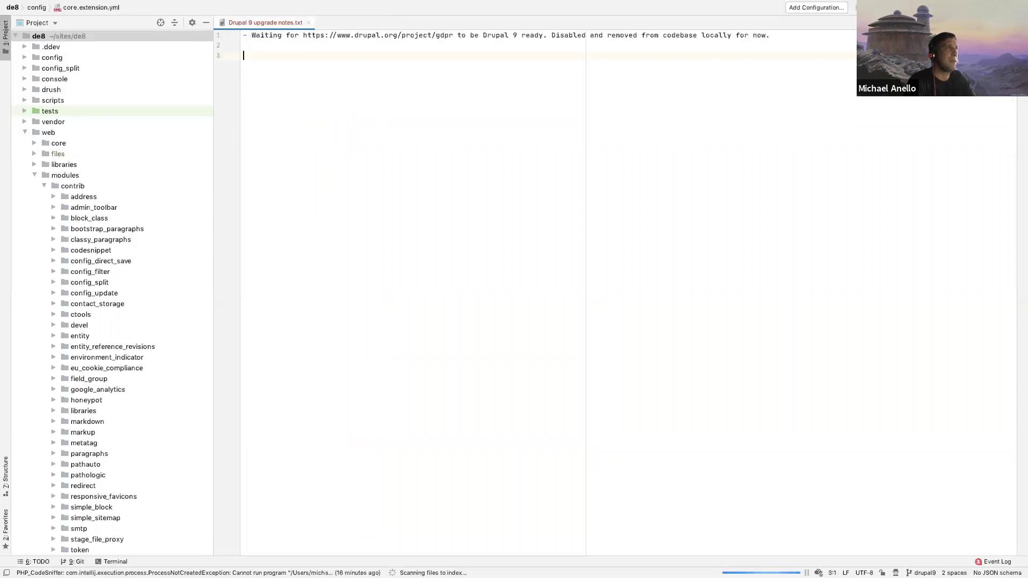
Step: Switch to the browser, load the configuration Synchronize page in place of the Uninstall page, and close the Available updates page
key(super+Tab)
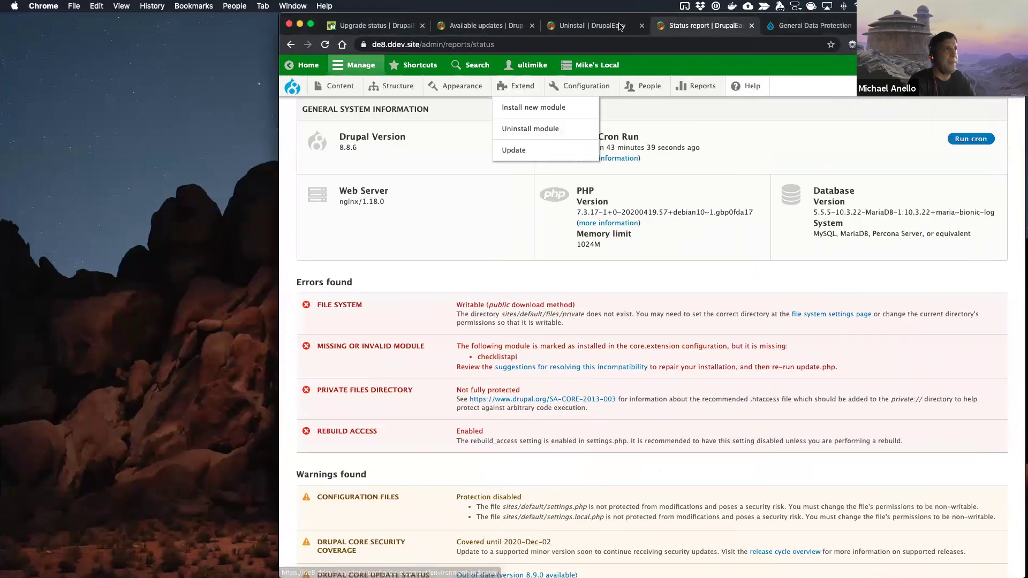
click(619, 27)
mouse_move(586, 85)
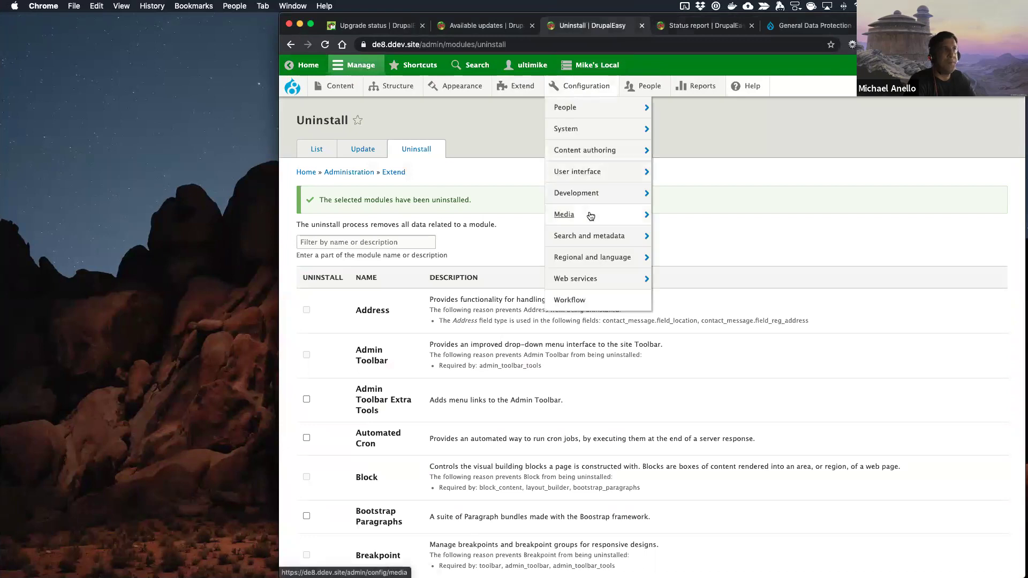
mouse_move(592, 191)
click(690, 288)
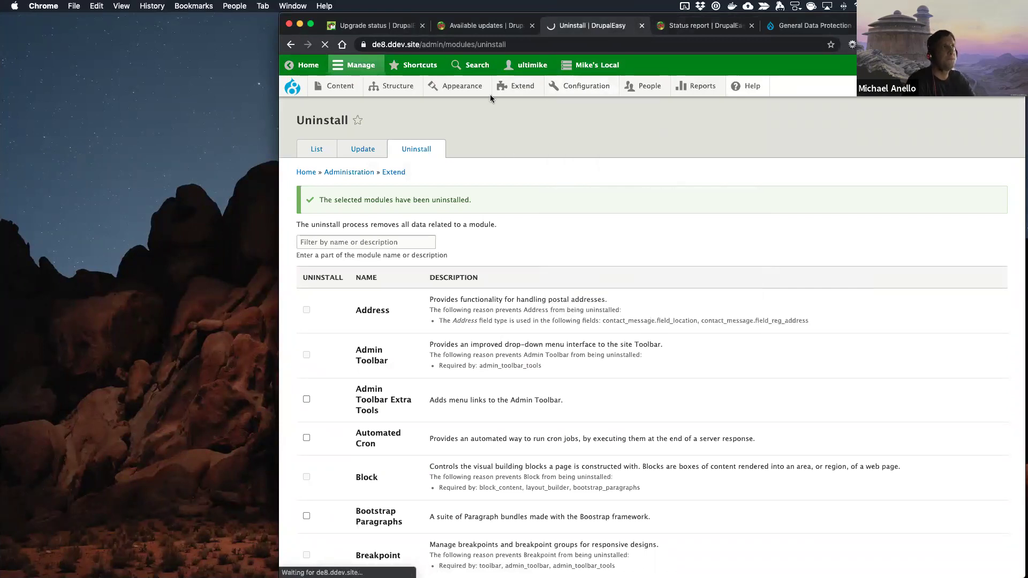
click(479, 35)
key(super+w)
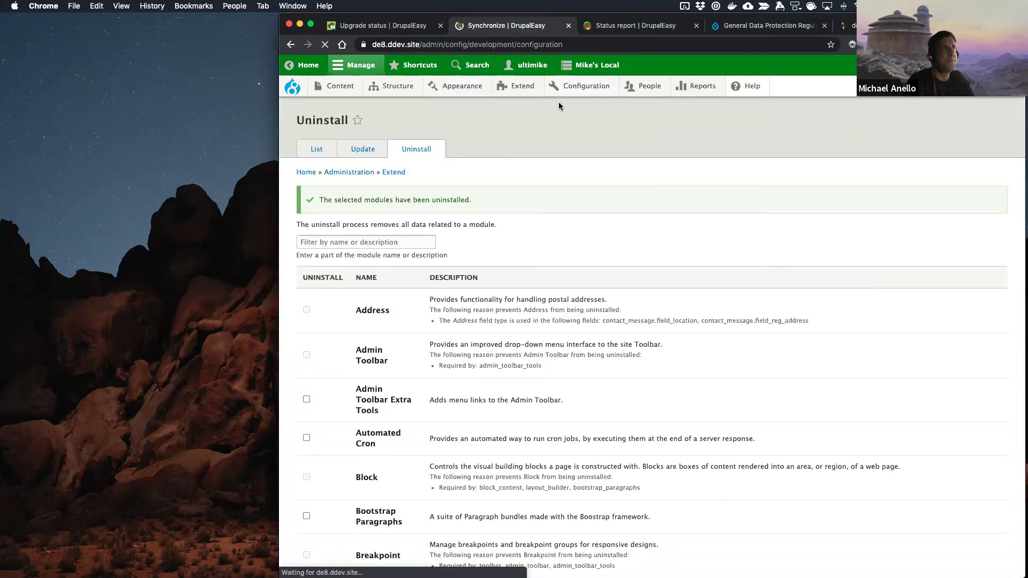
Step: Review the differences for core.extension on the Synchronize page, highlighting the checklistapi entry, and close the comparison
scroll(549, 294, down, 20)
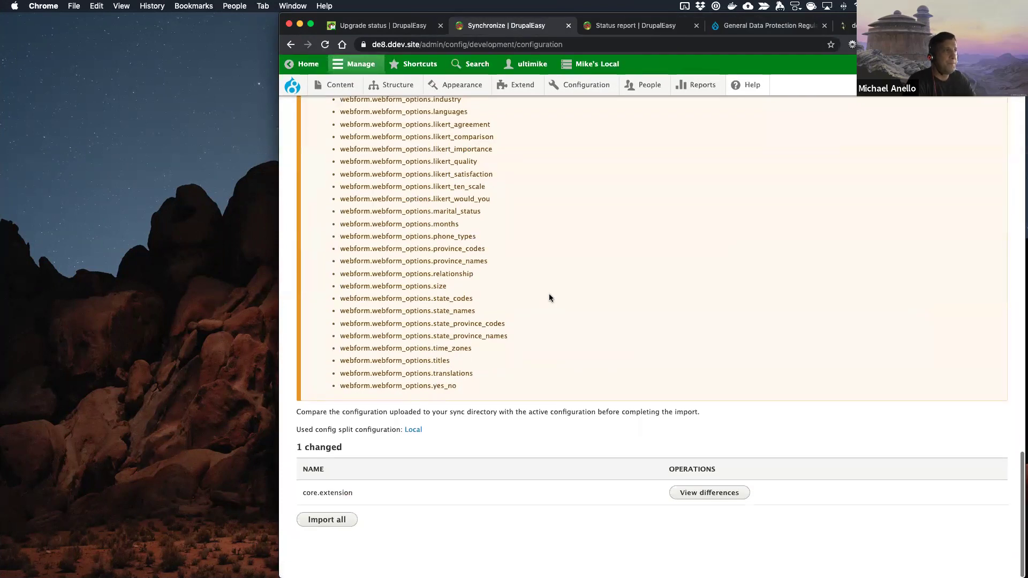
scroll(549, 294, up, 20)
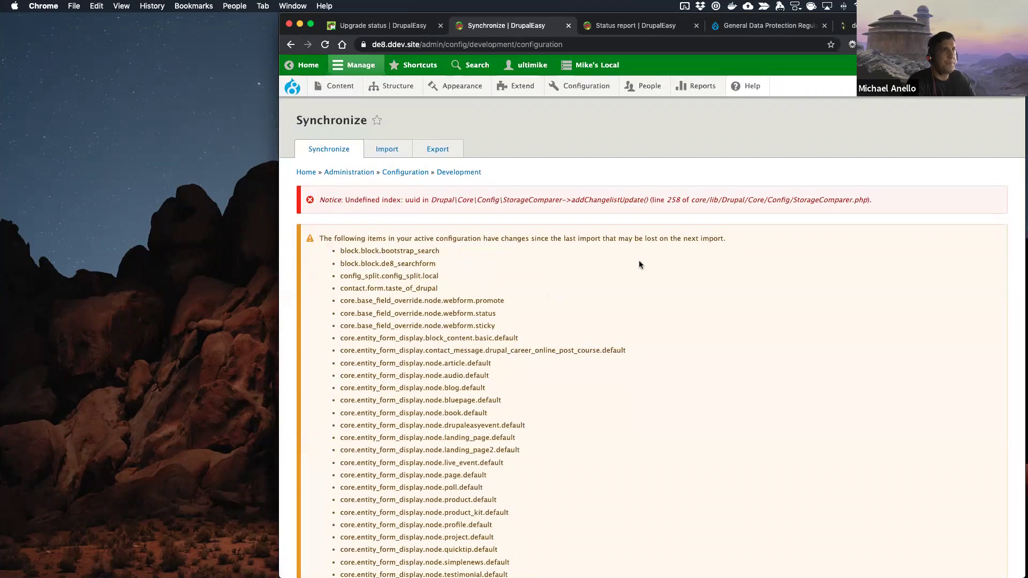
scroll(439, 418, down, 20)
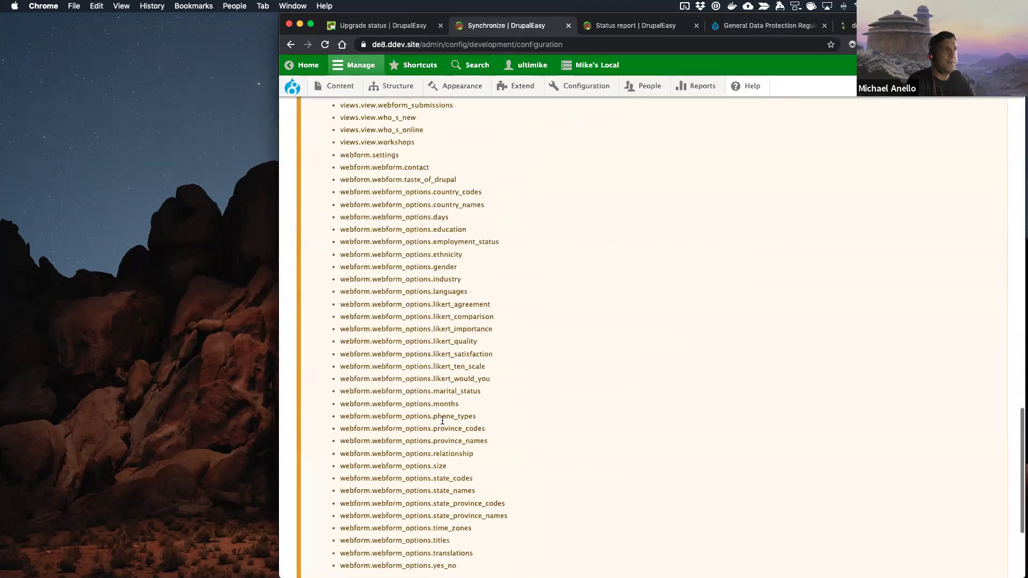
click(693, 495)
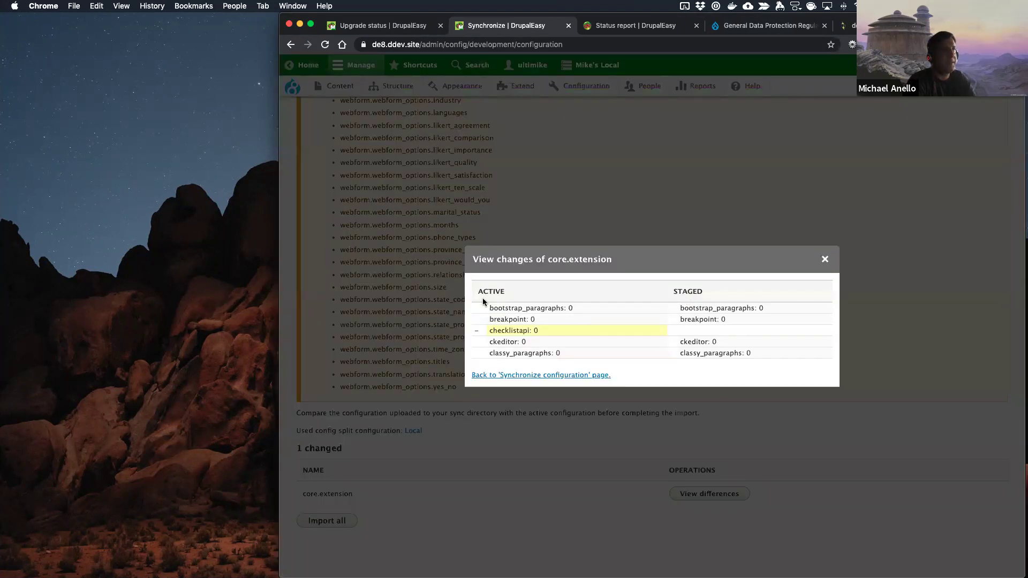
drag(491, 332, 555, 337)
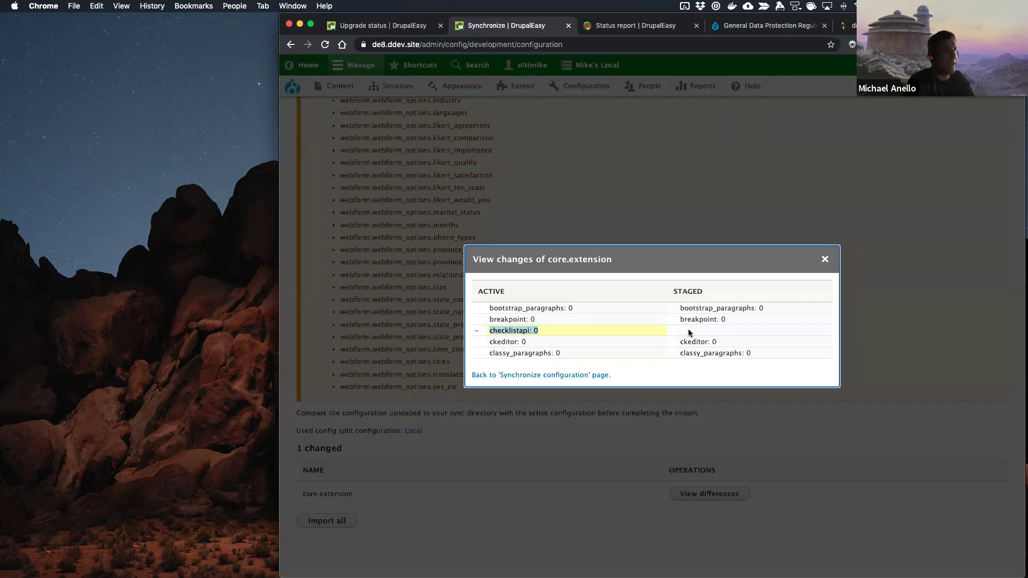
click(824, 259)
Step: Try to import all staged configuration and examine the validation message, highlighting checklistapi.progress.gdpr_checklist
click(332, 522)
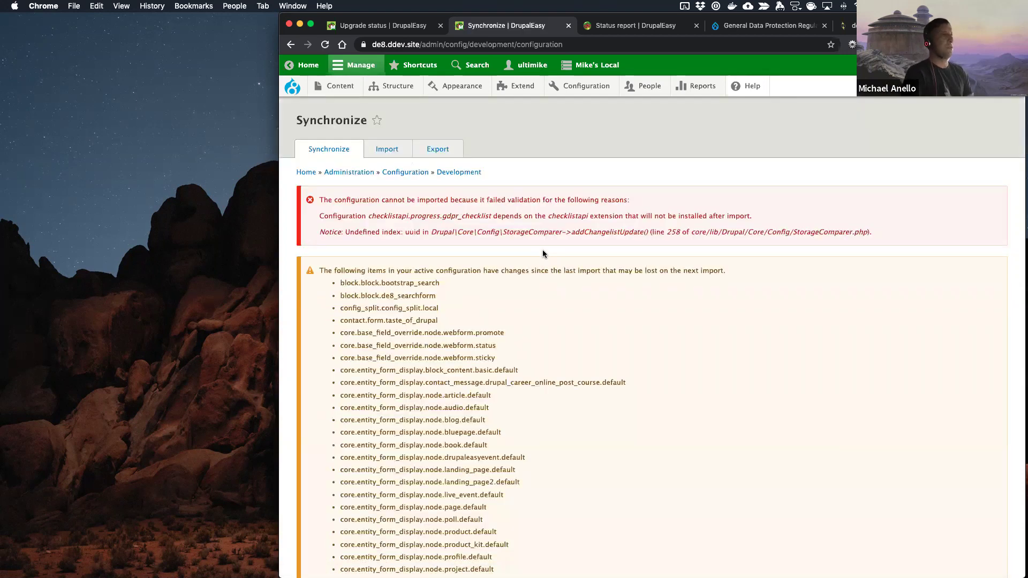
drag(500, 202, 510, 217)
click(529, 218)
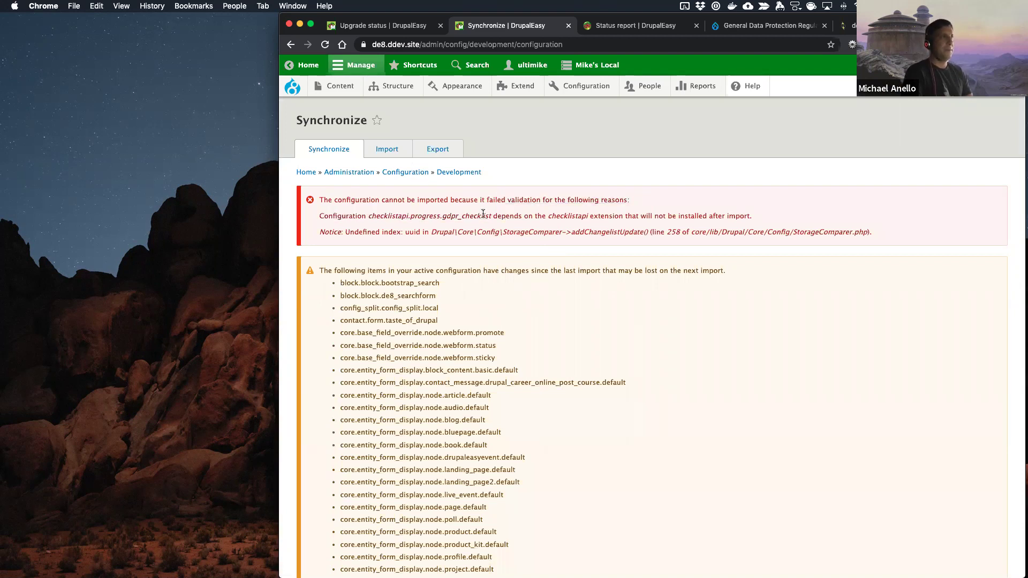
drag(369, 219, 490, 220)
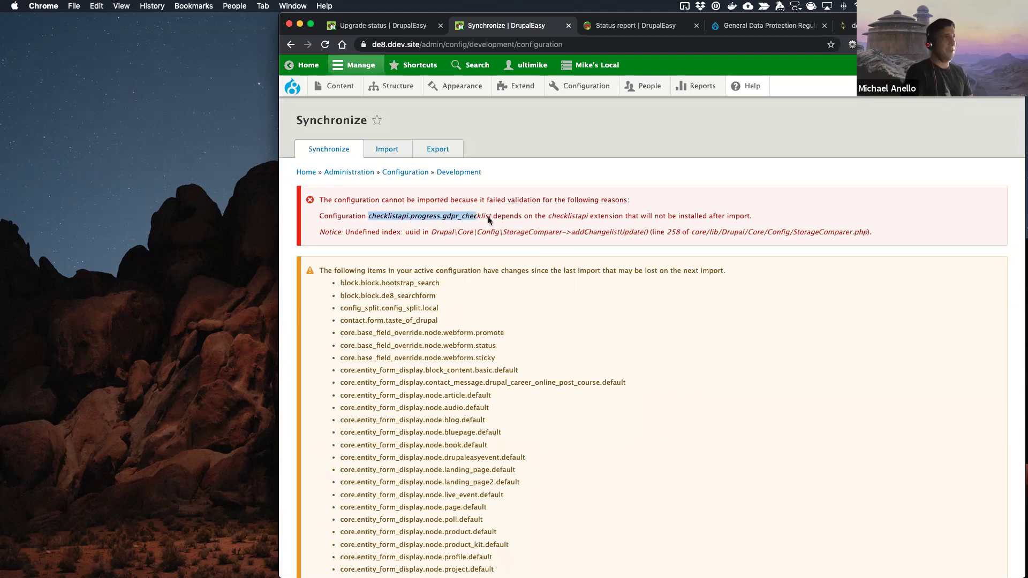
click(526, 207)
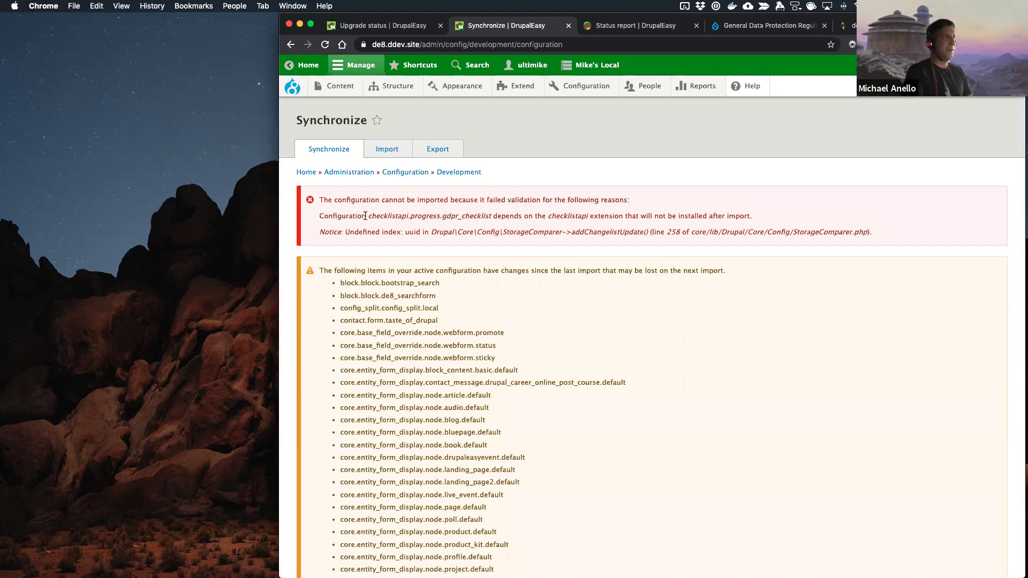
Step: Switch to the code editor and delete checklistapi.progress.gdpr_checklist.yml from the config folder
key(super+Tab)
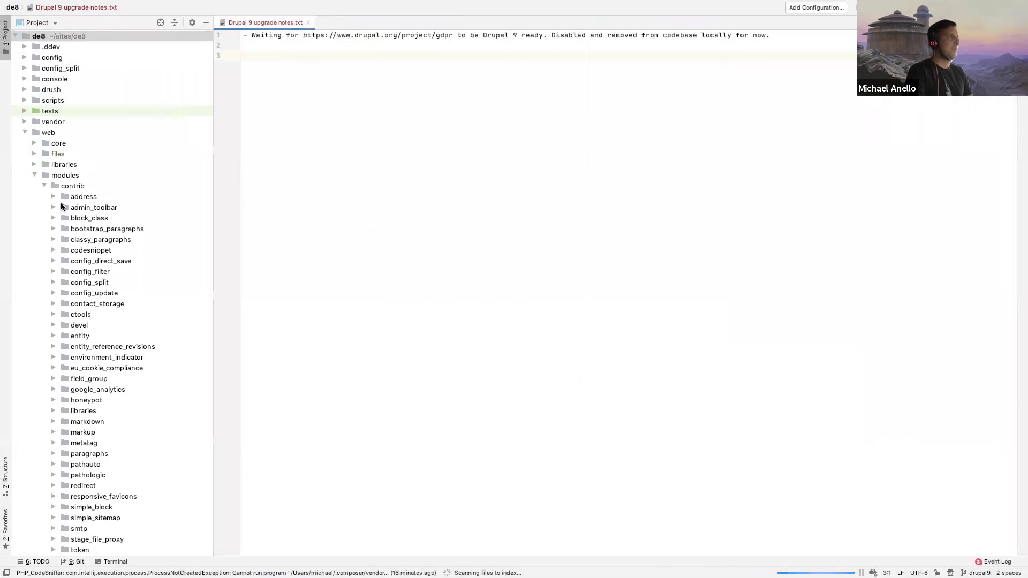
click(33, 174)
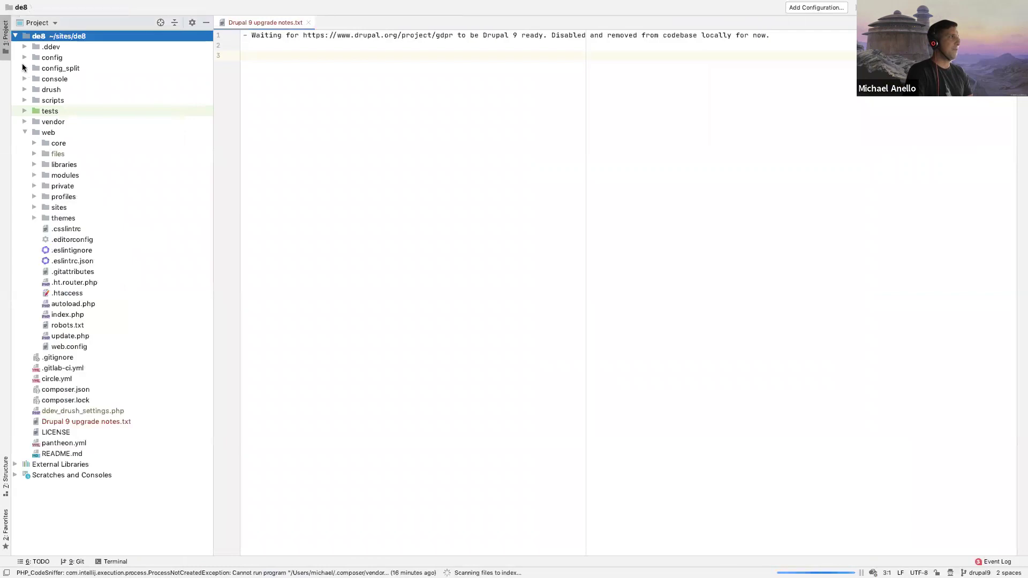
click(25, 58)
scroll(89, 245, down, 20)
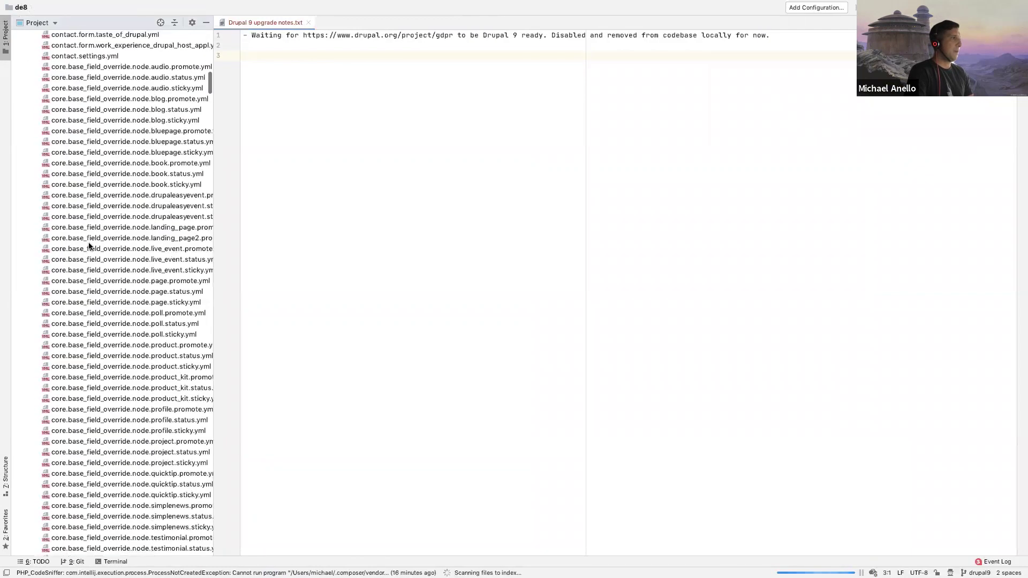
scroll(89, 246, up, 15)
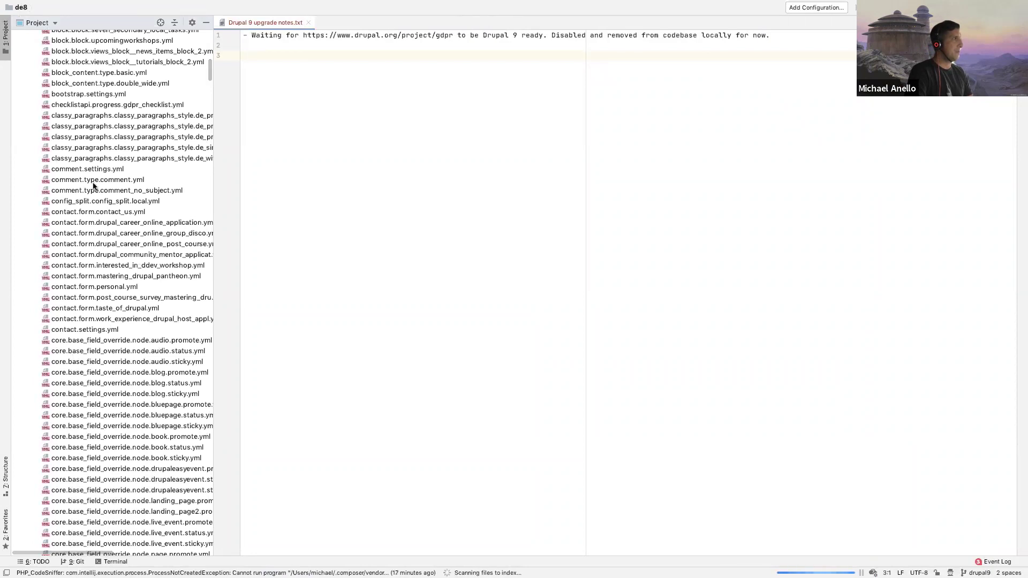
click(99, 106)
right_click(97, 105)
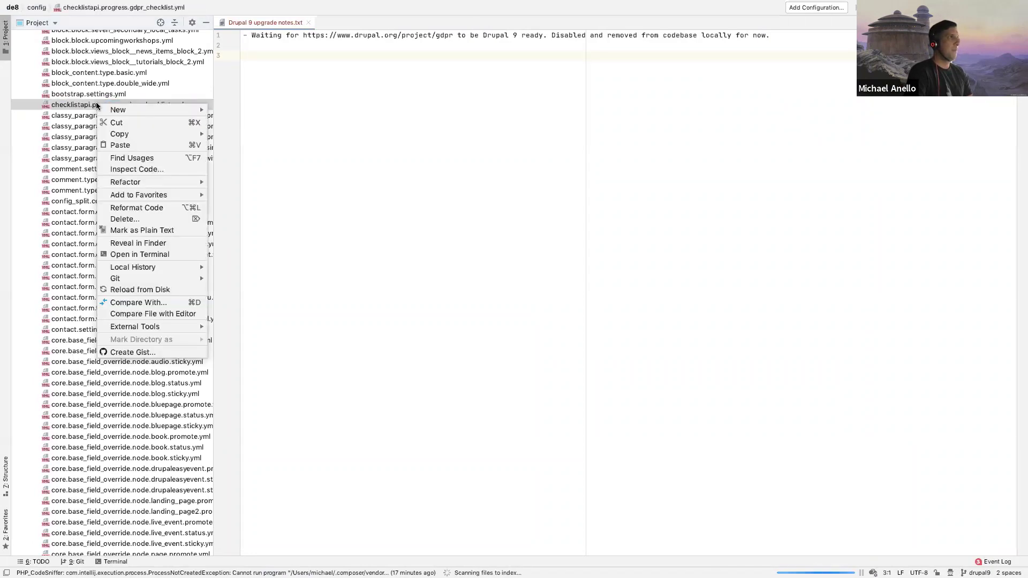
mouse_move(147, 135)
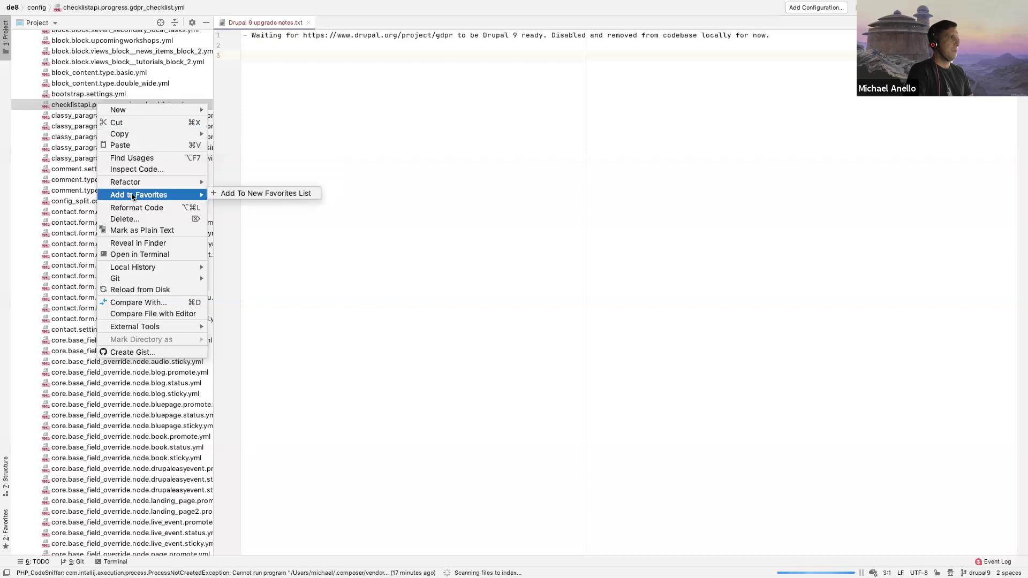
click(136, 221)
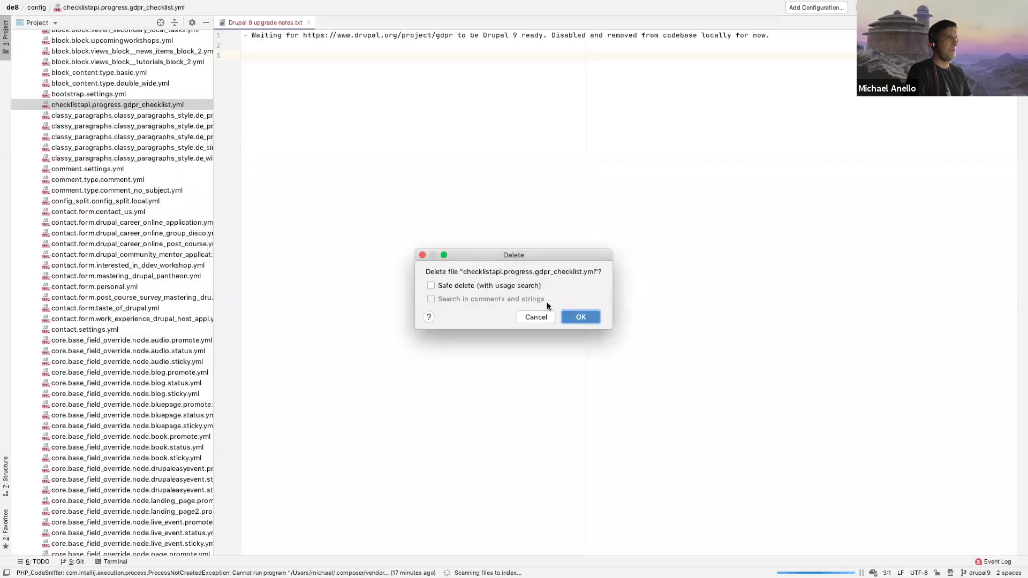
click(580, 313)
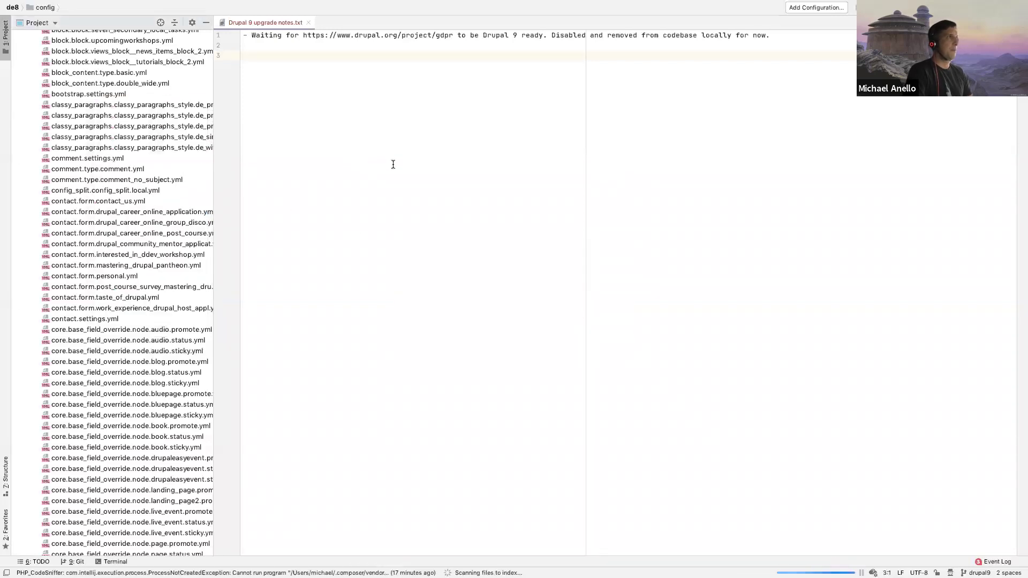
Step: Return to the browser, reload the Synchronize page and review the pending configuration changes, highlighting checklistapi.progress.gdpr_checklist
key(ctrl+Right)
key(super+r)
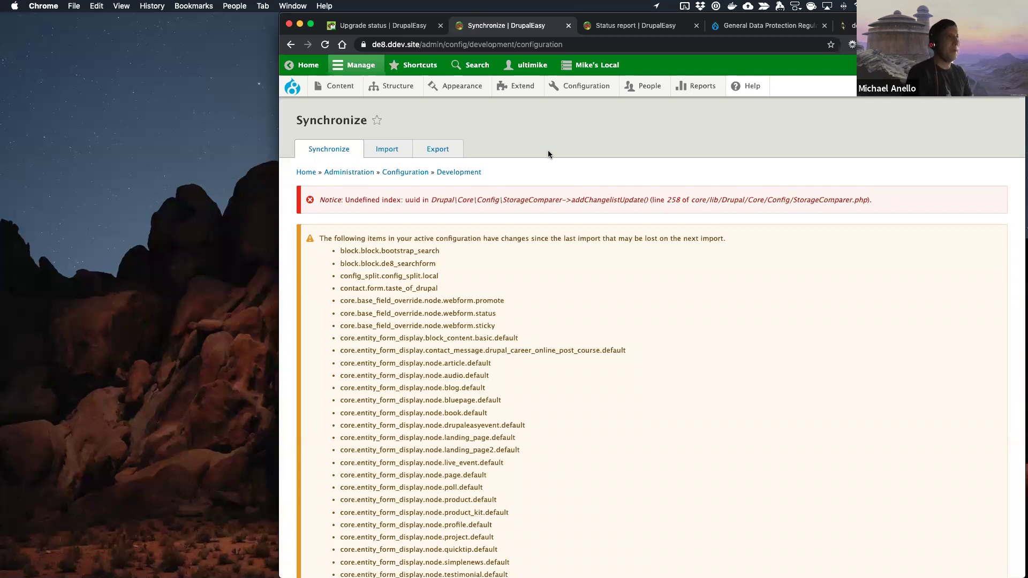
scroll(548, 154, down, 20)
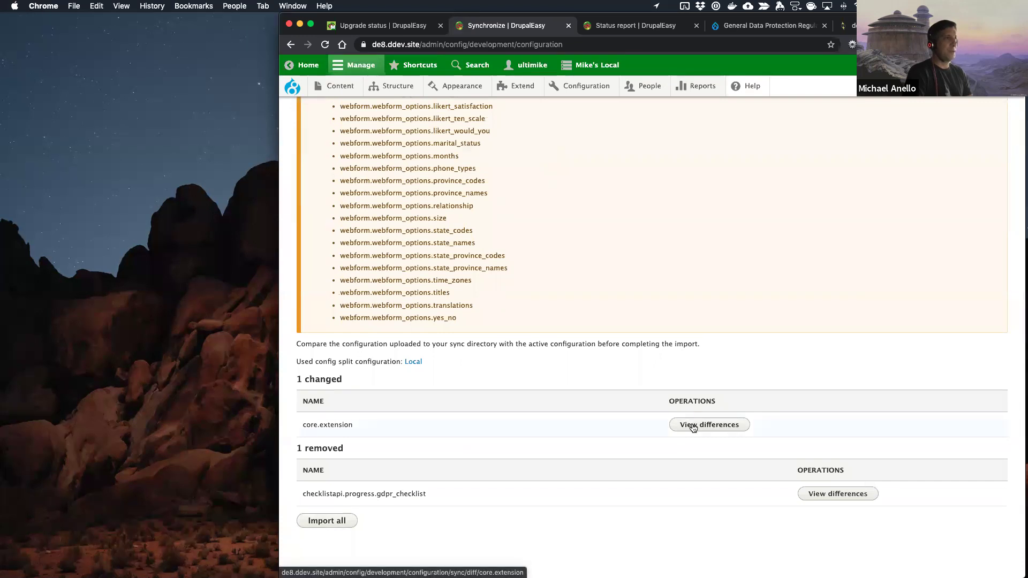
drag(307, 493, 449, 498)
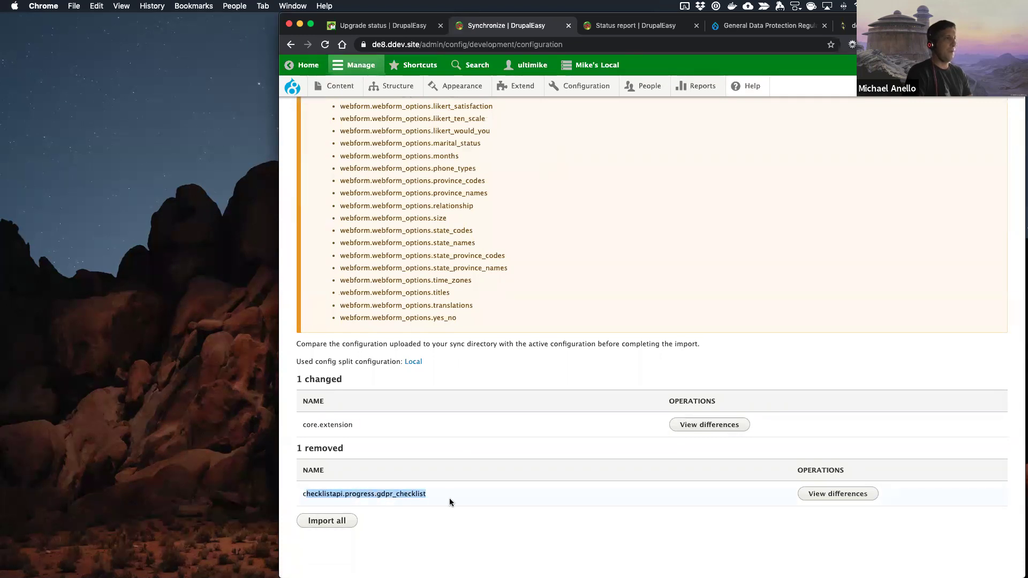
Step: Import all the staged configuration changes
click(327, 520)
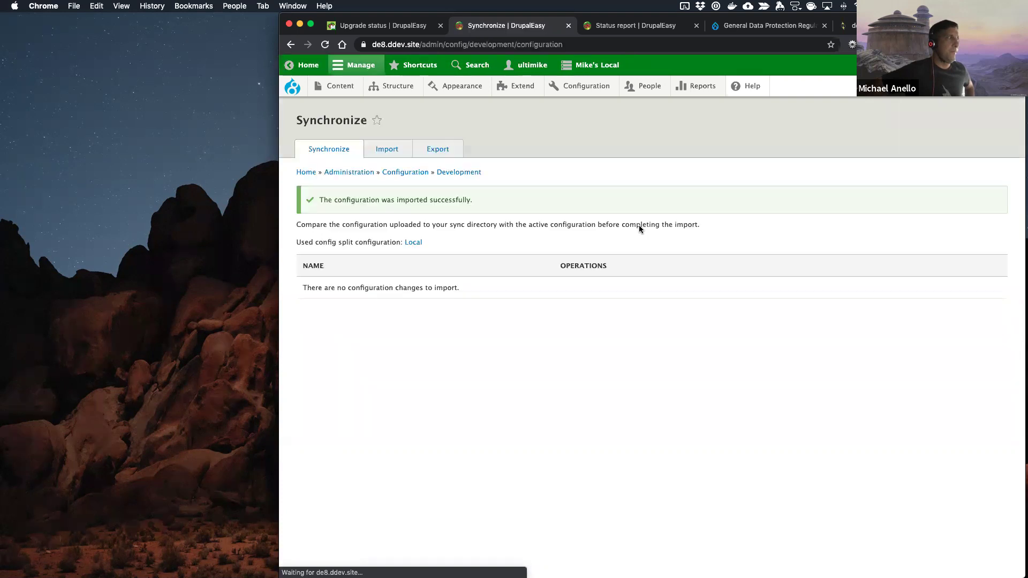
Step: Switch to the code editor, collapse the config folder and check the Git status in the terminal, highlighting the deleted checklist and modified core.extension files
key(ctrl+Left)
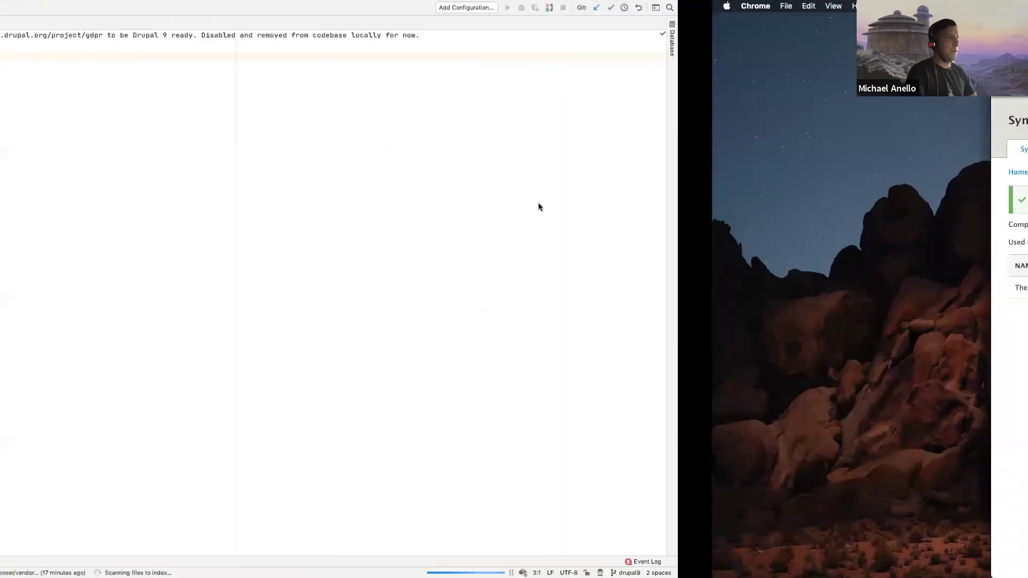
scroll(101, 154, up, 15)
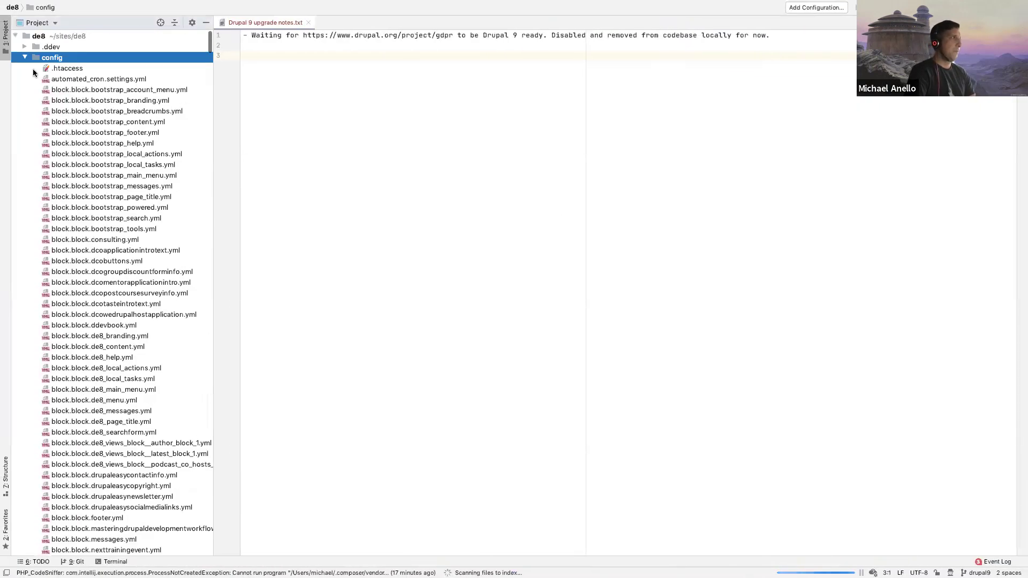
click(24, 57)
click(116, 561)
text(git status)
key(Return)
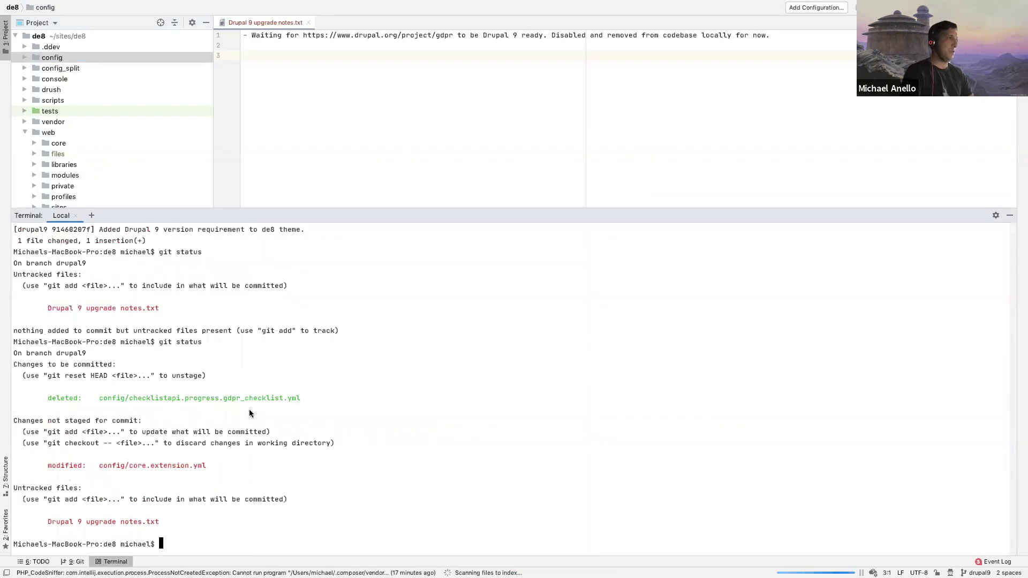
drag(181, 397, 236, 399)
drag(125, 466, 188, 465)
click(316, 432)
Step: Return to the browser, reload the Status report and review its errors, warnings and checked items
key(super+Tab)
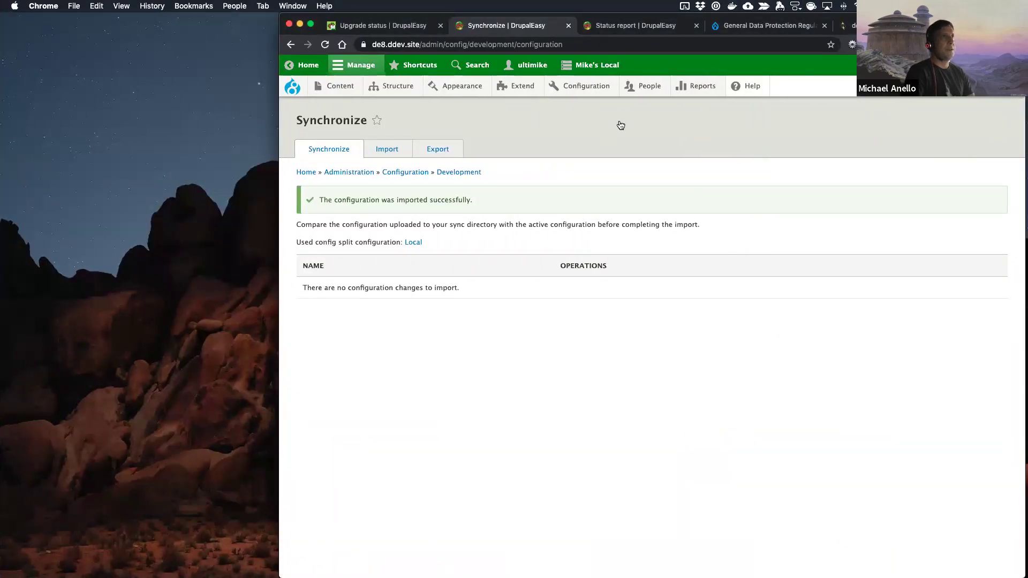
click(645, 26)
key(super+r)
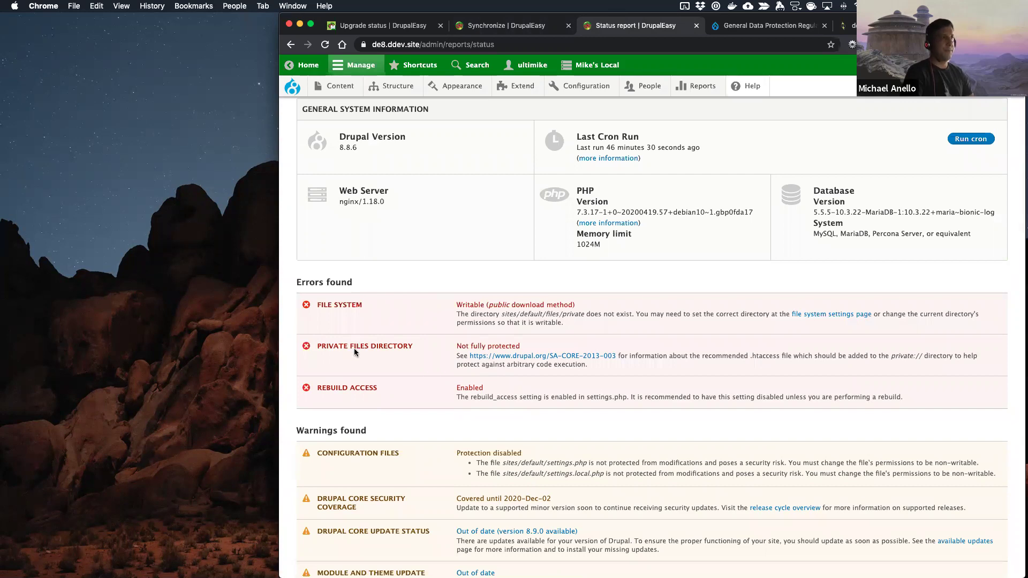
scroll(355, 352, down, 8)
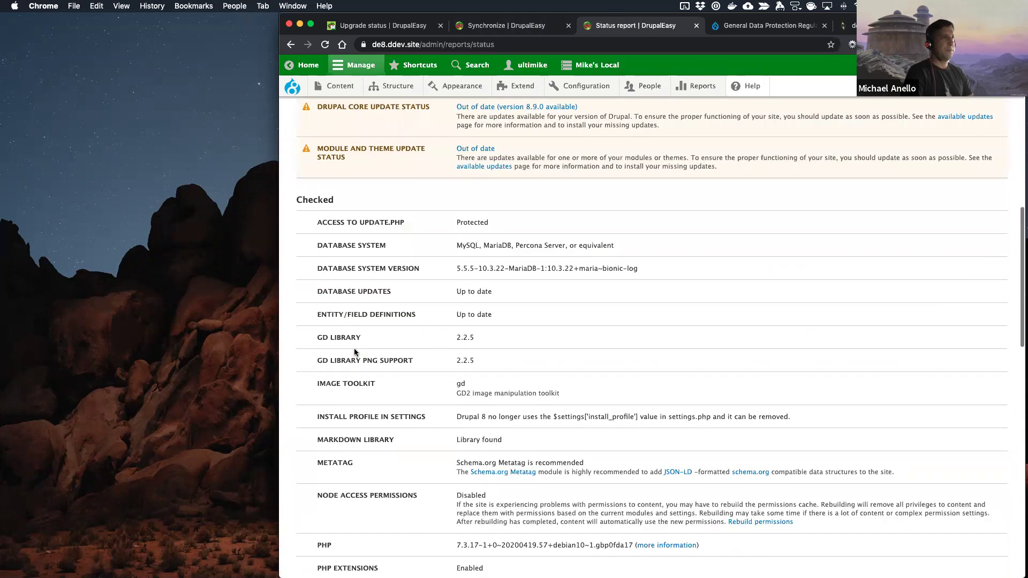
scroll(354, 352, down, 5)
scroll(355, 352, up, 13)
Step: Switch to the code editor's terminal, stage the config folder with git add and check the Git status
key(ctrl+Left)
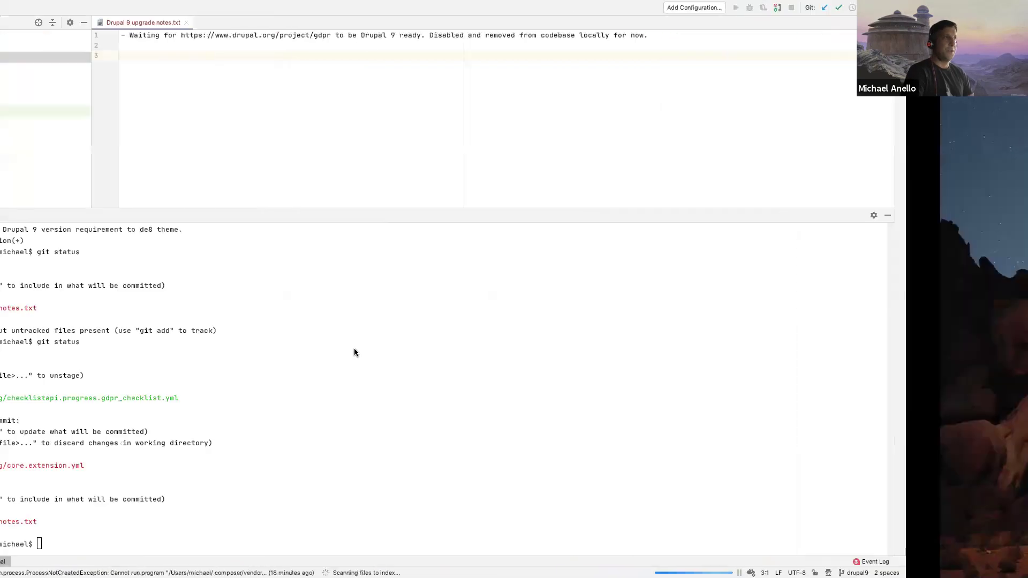
text(git add config)
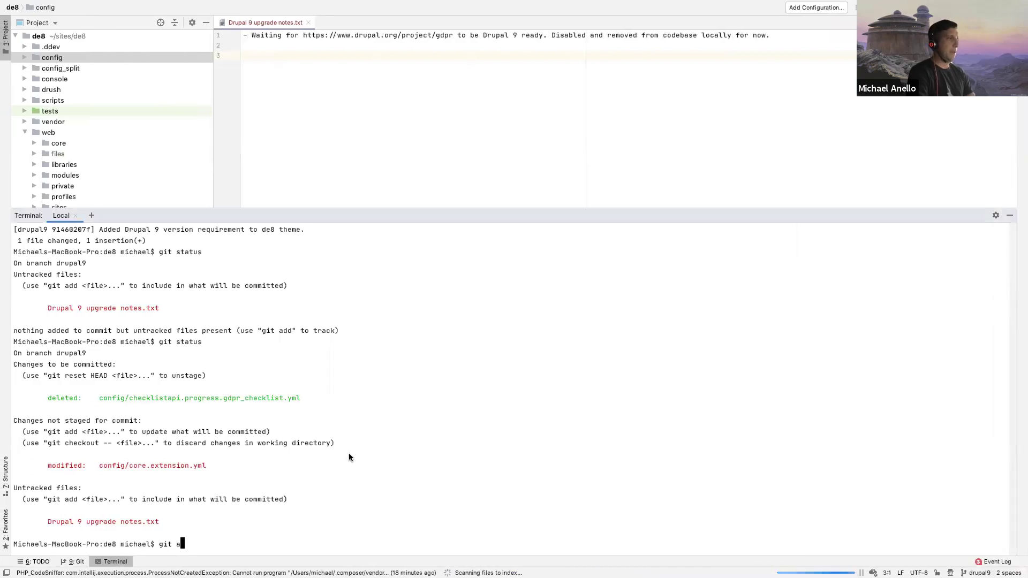
key(Return)
text(git status)
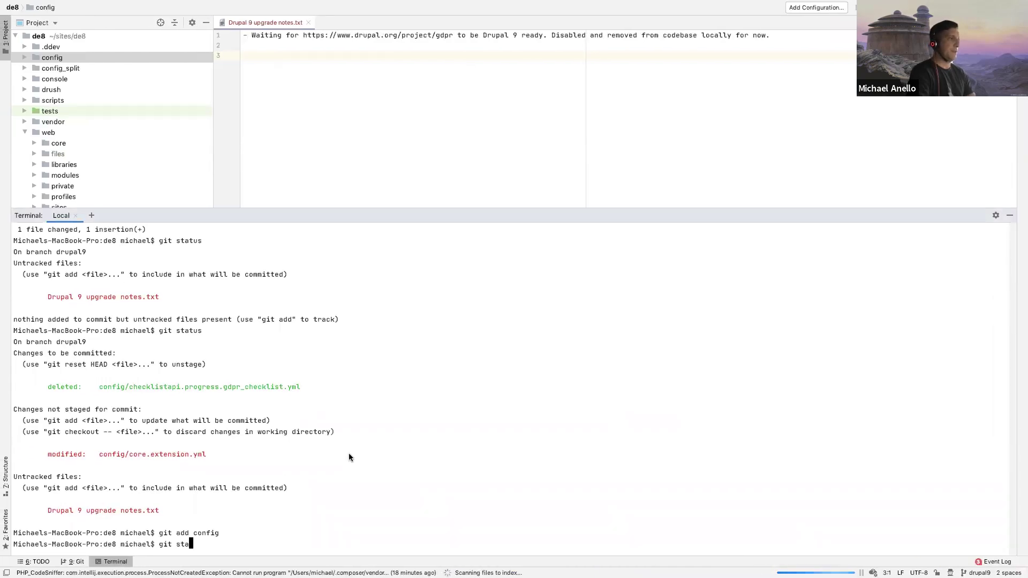
key(Return)
Step: Commit the staged files with the message 'Removed Checklist API config that GDPR module left laying around.' and check the Git status
text(git commit -m ')
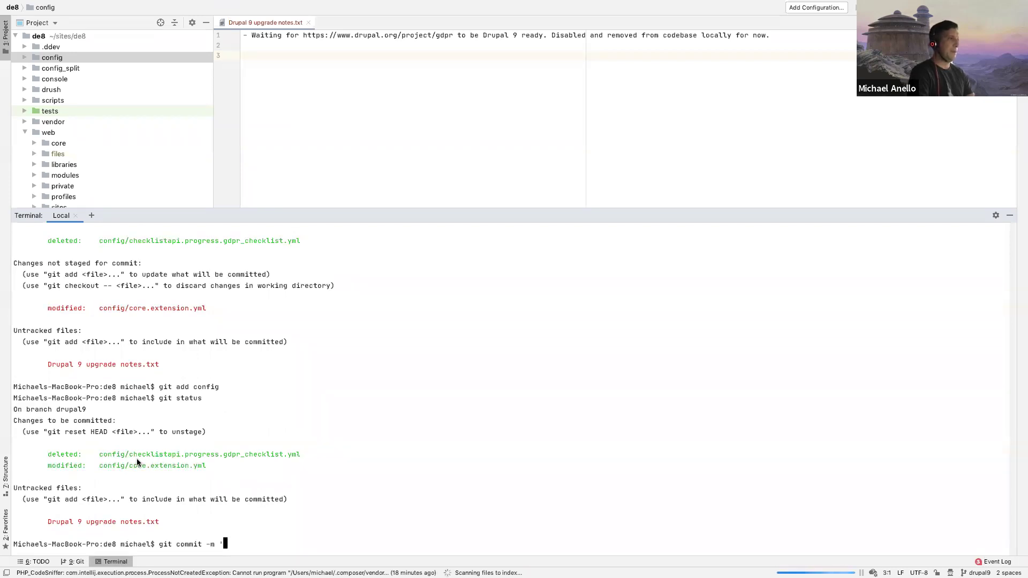
text(Removed Checklist asp)
key(BackSpace)
key(BackSpace)
key(BackSpace)
text(A)
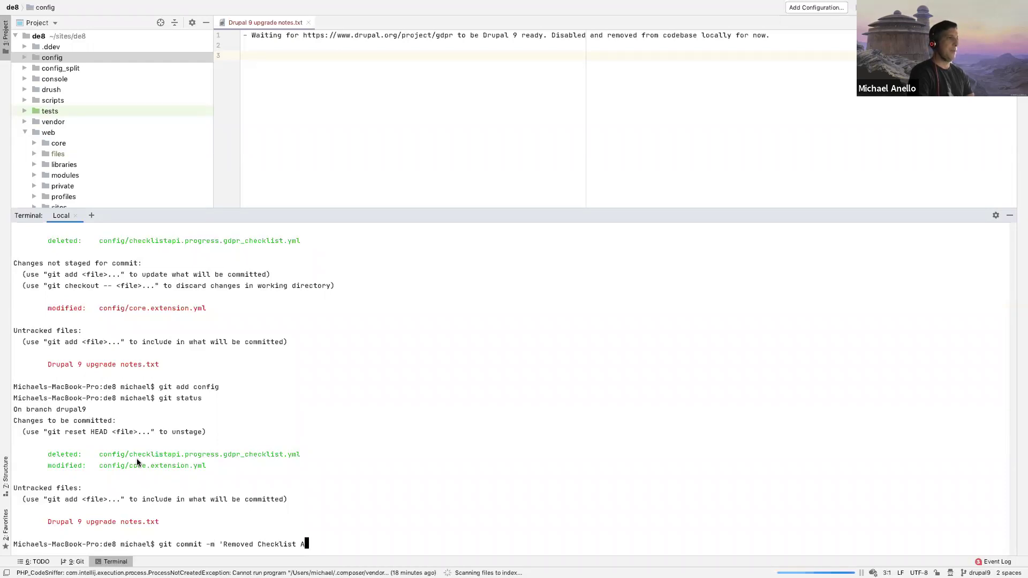
text(PI config that G)
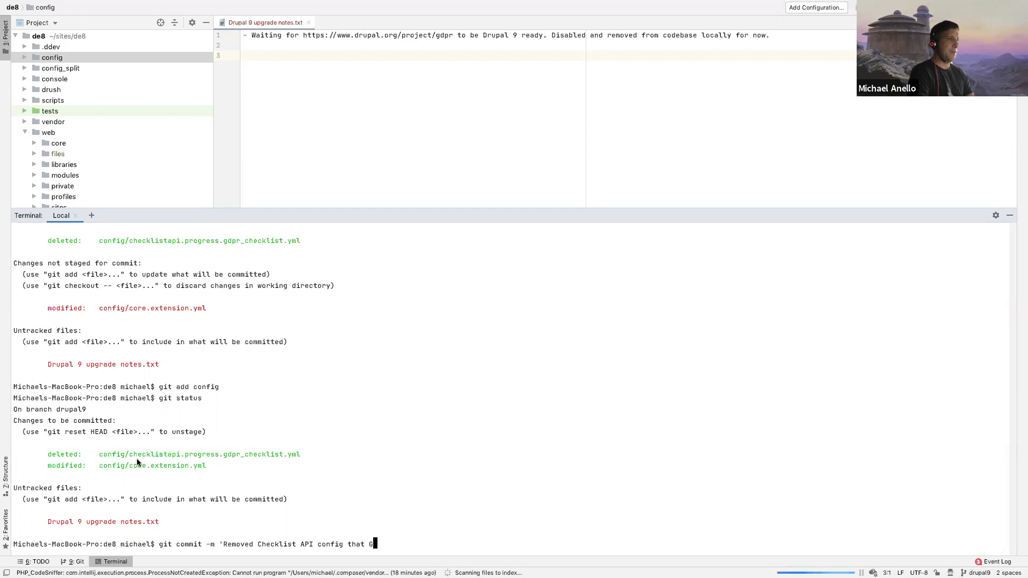
text(DPR module )
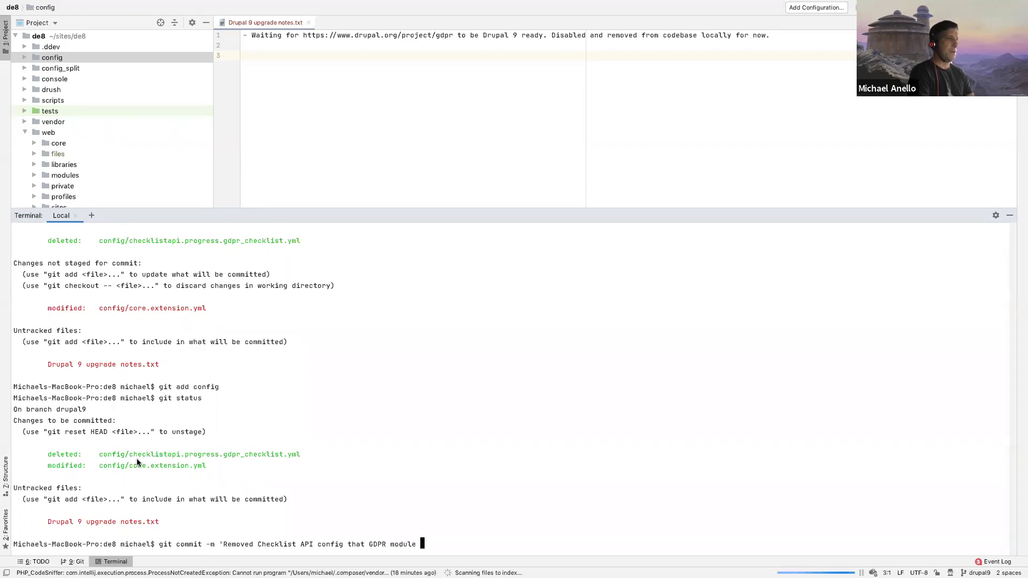
text(left aly)
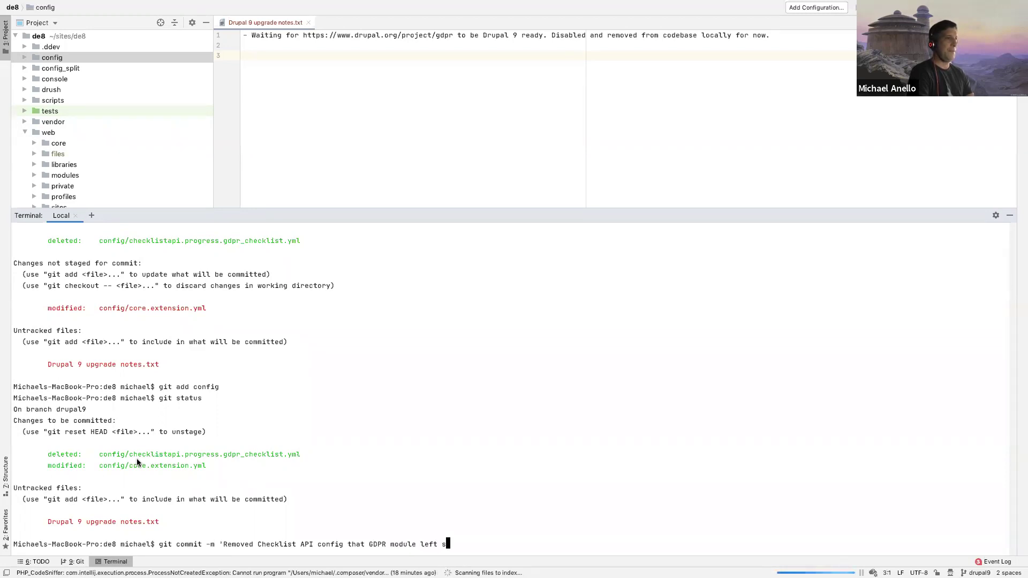
key(BackSpace)
key(BackSpace)
key(BackSpace)
text(layou)
key(BackSpace)
key(BackSpace)
text(ing around)
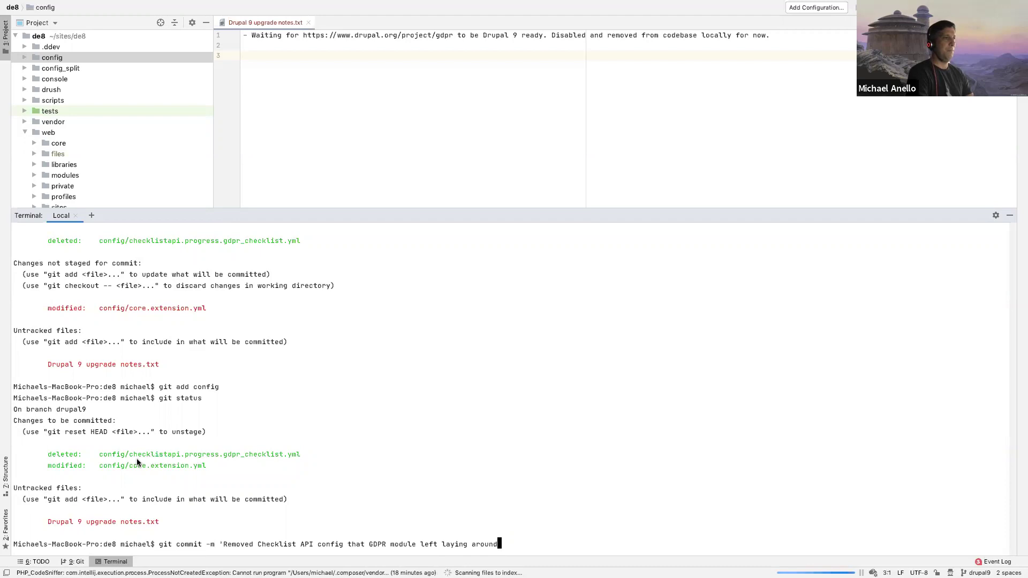
text( rec)
key(BackSpace)
key(BackSpace)
key(BackSpace)
key(BackSpace)
text(.')
key(Return)
text(git status)
key(Return)
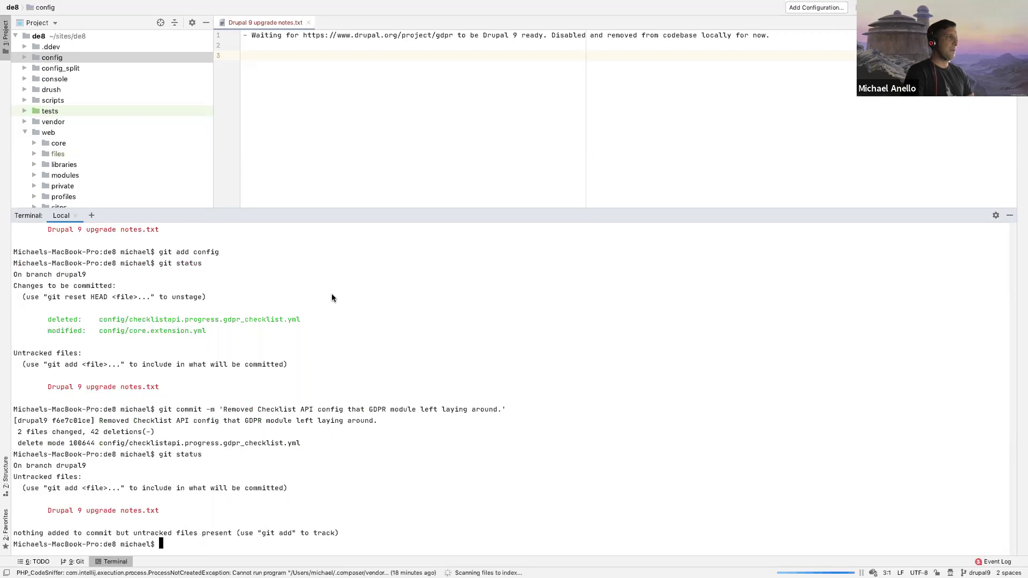
Step: Return to the browser and close the General Data Protection Regulation, Status report and Synchronize pages
key(ctrl+Right)
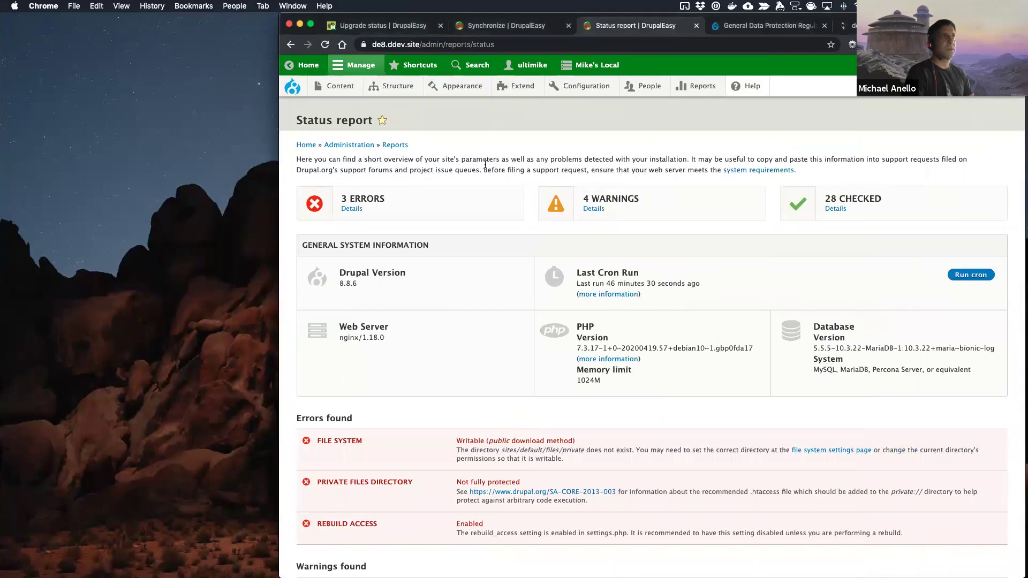
click(767, 28)
key(super+w)
click(653, 30)
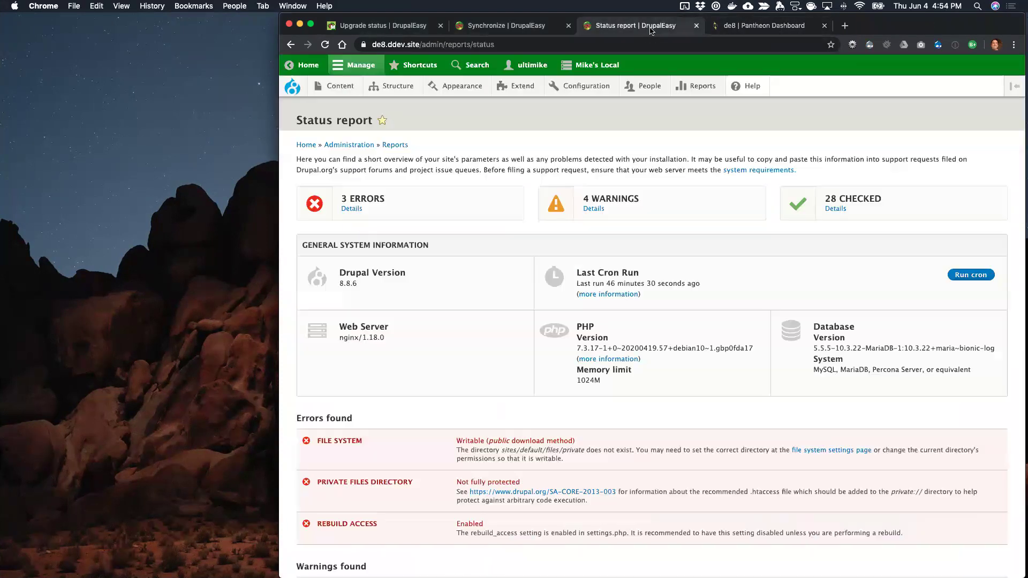
key(super+w)
click(499, 33)
key(super+w)
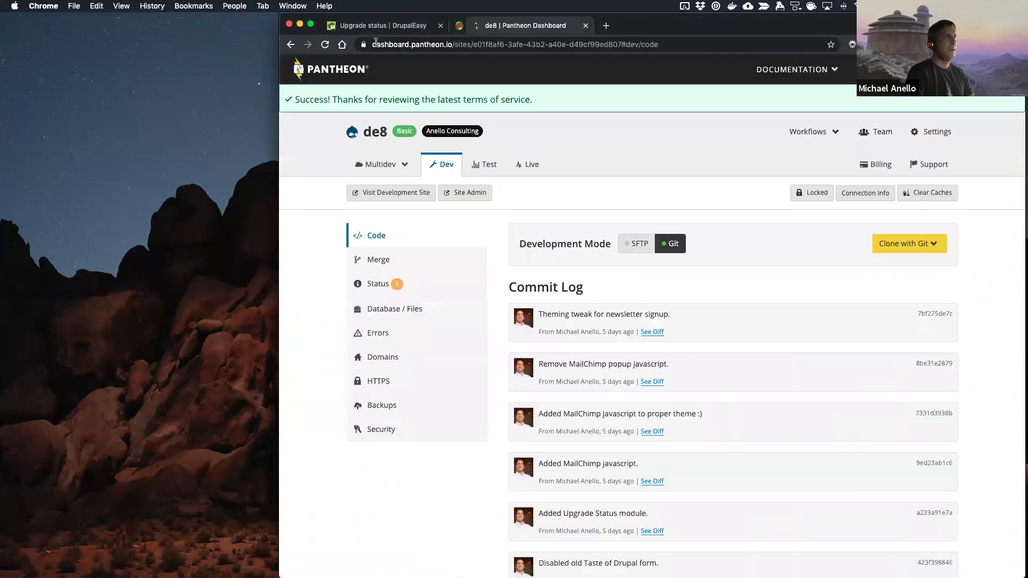
Step: Reload the Upgrade status report and review the custom and contributed projects
click(365, 26)
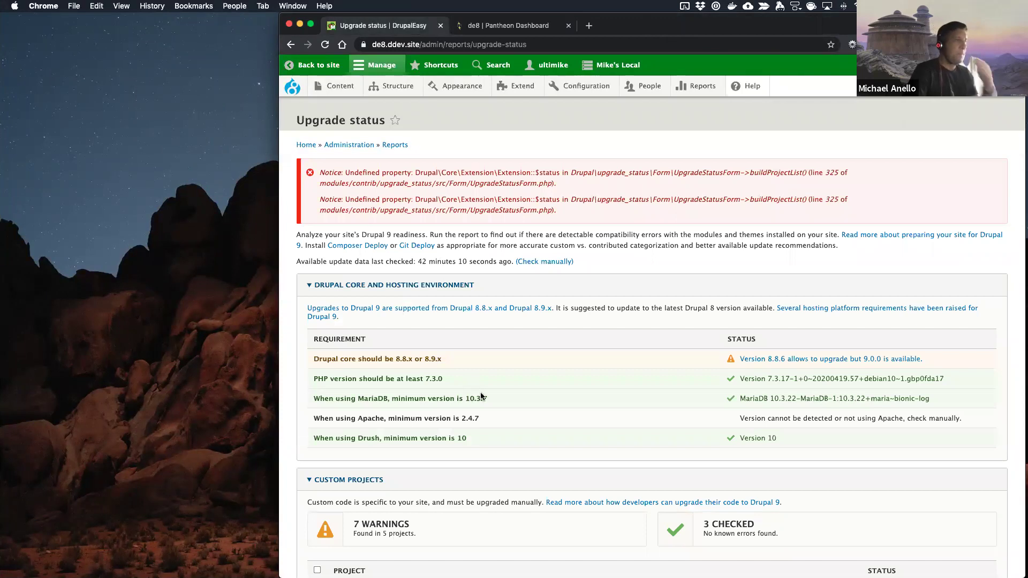
key(super+r)
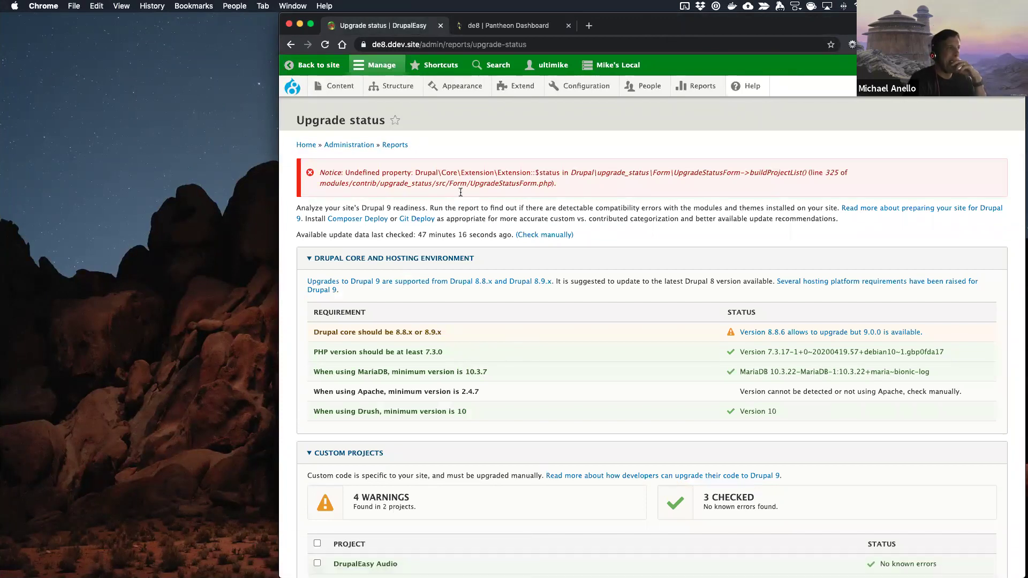
scroll(423, 356, down, 7)
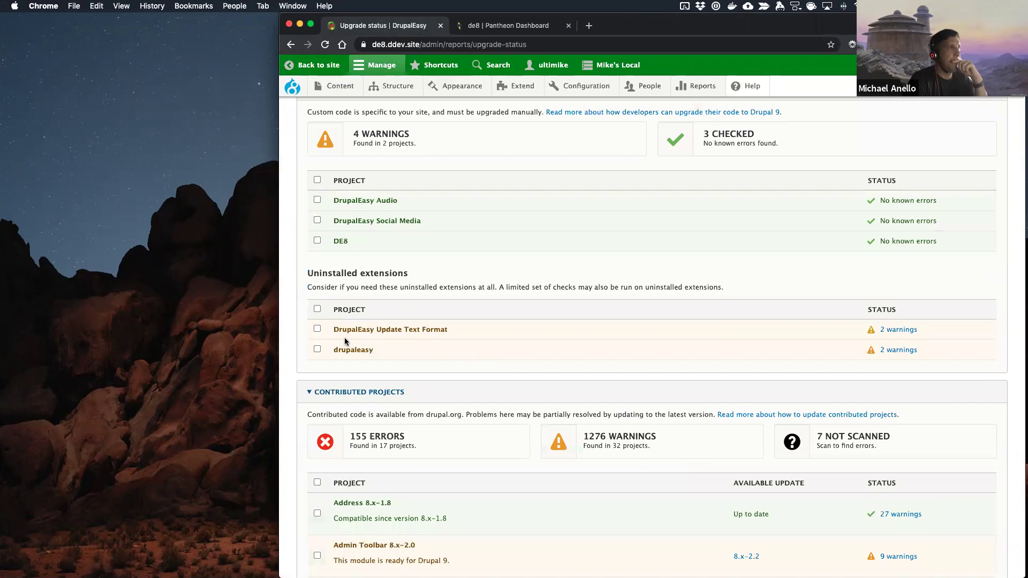
scroll(346, 341, down, 6)
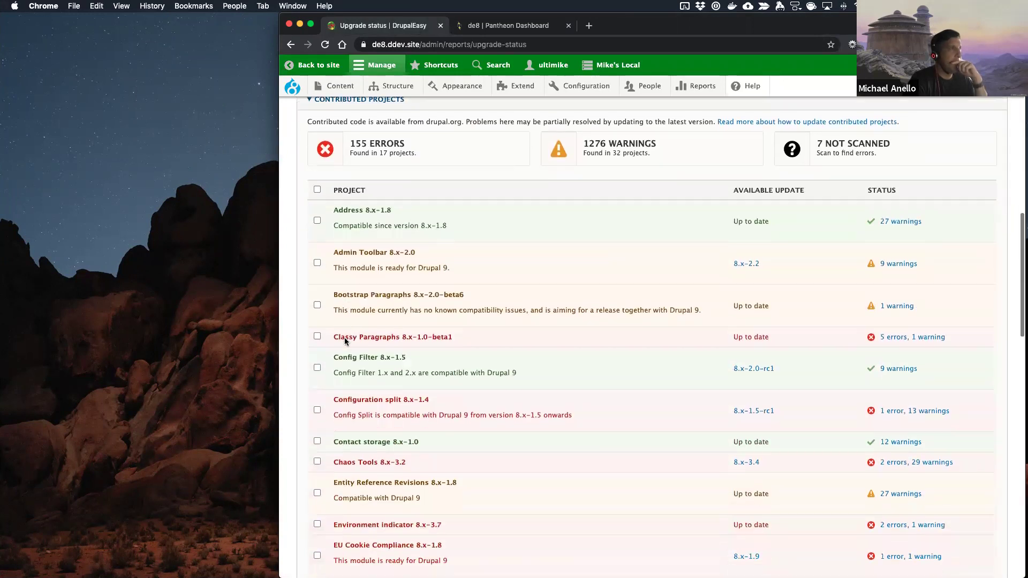
scroll(345, 341, down, 1)
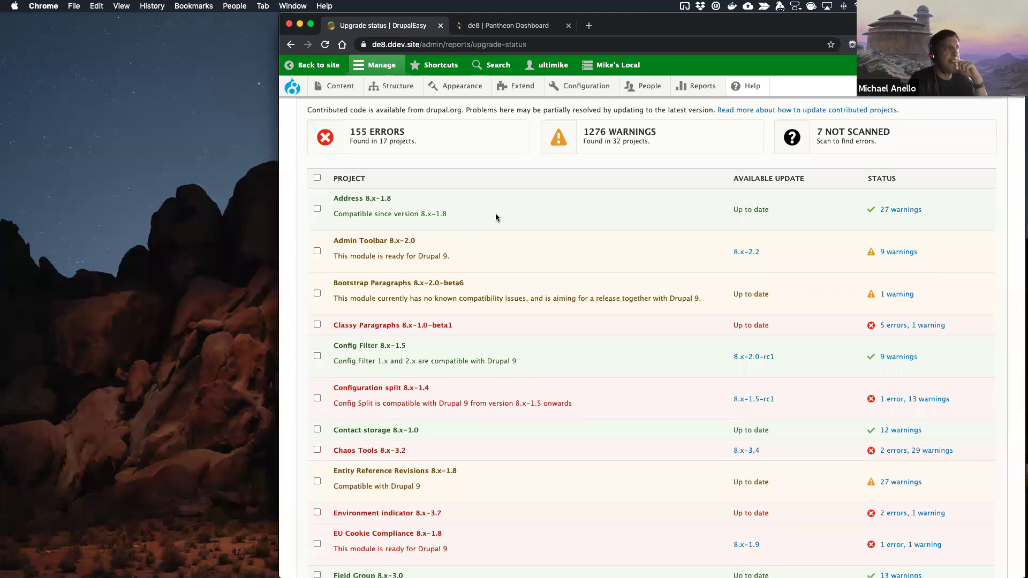
Step: Highlight Admin Toolbar's installed version, examine the module's detailed scan warnings through admin_toolbar.info.yml, and close the details
double_click(407, 241)
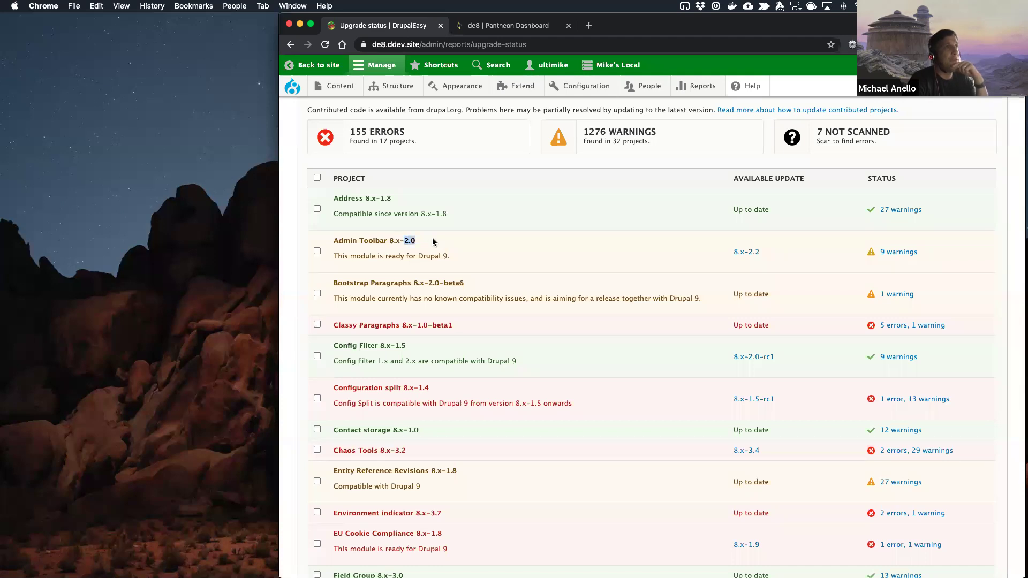
click(900, 253)
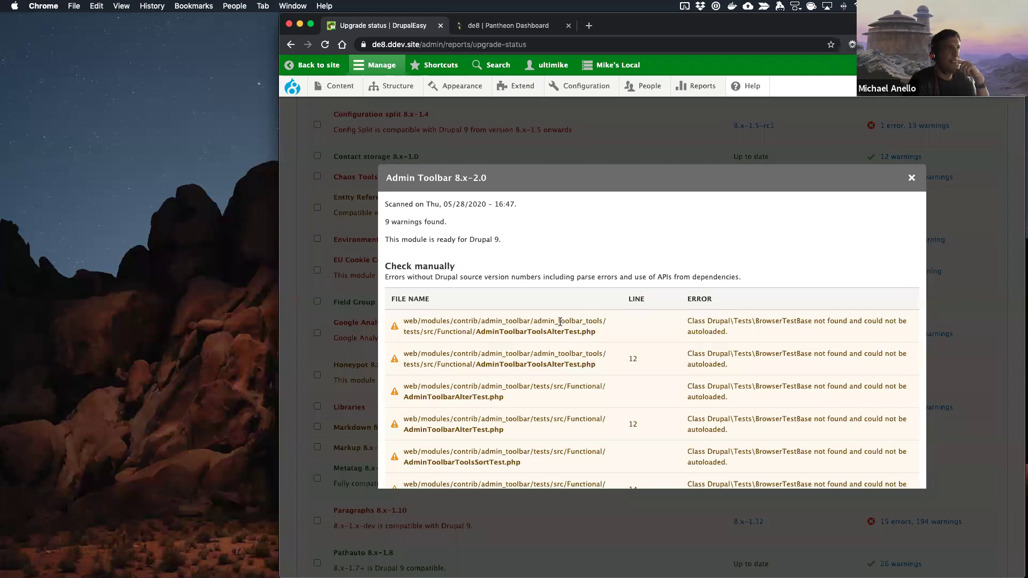
scroll(547, 350, down, 1)
scroll(547, 350, down, 4)
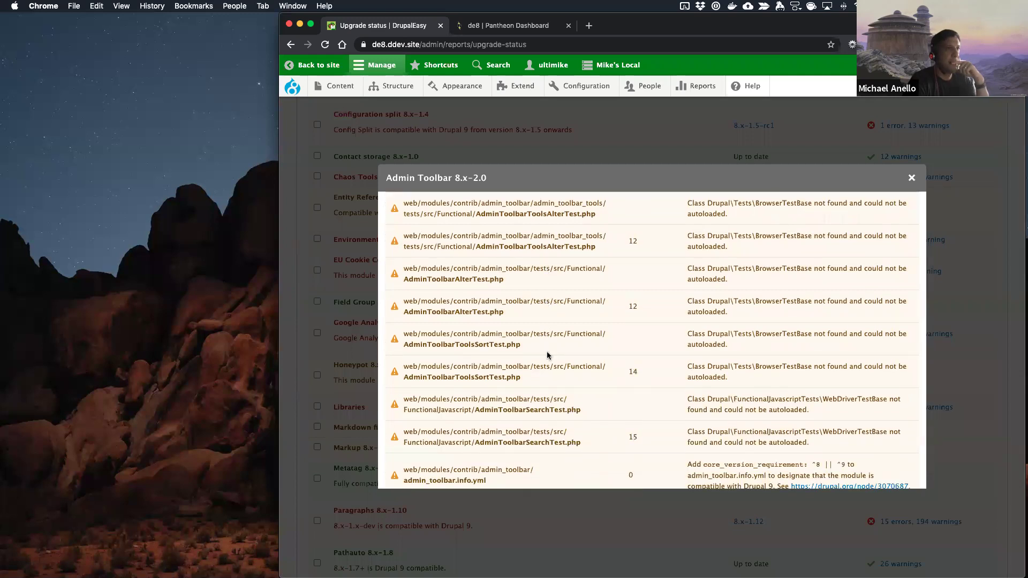
scroll(547, 355, down, 2)
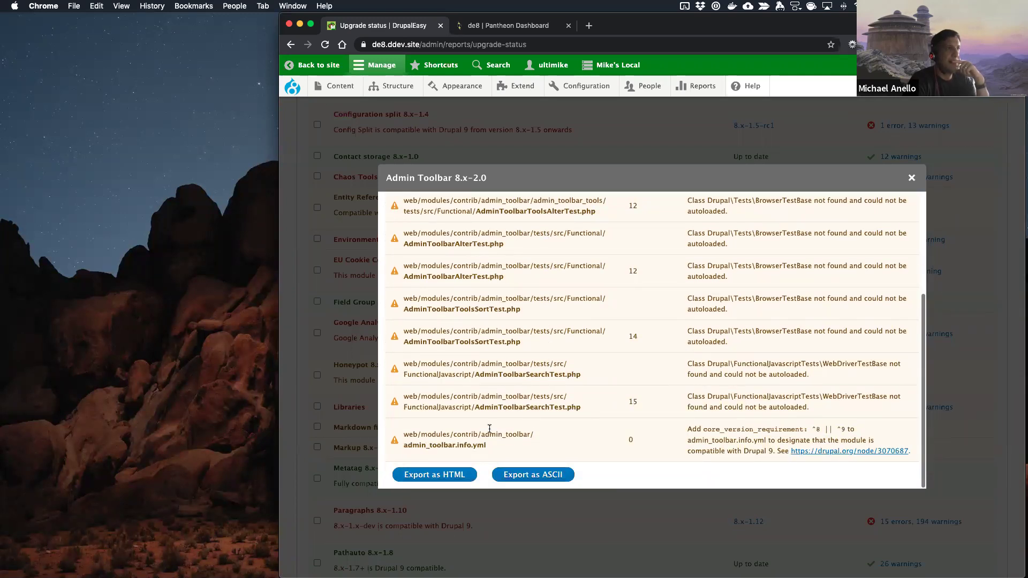
click(912, 178)
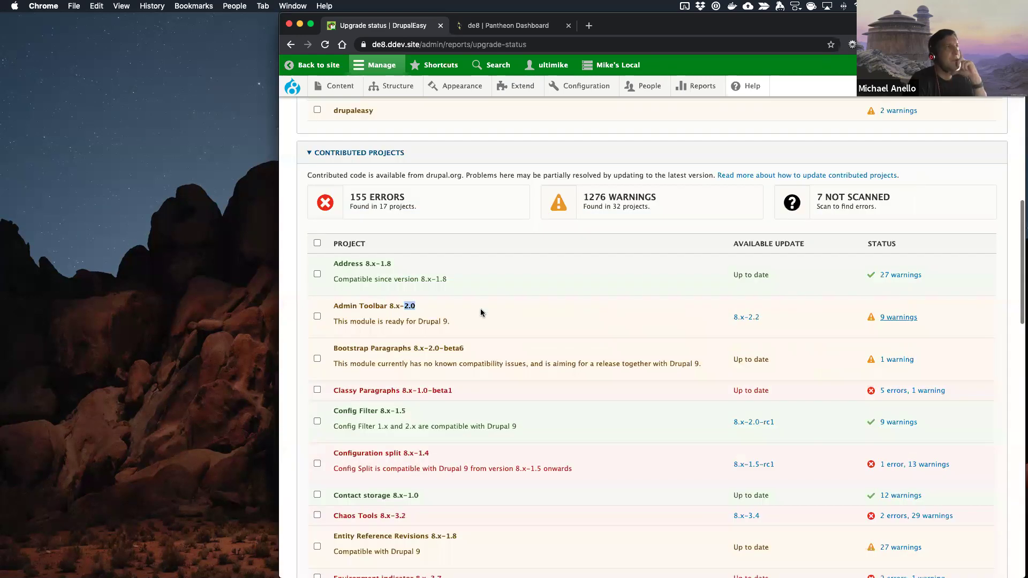
Step: Examine the Admin Toolbar entry in the contributed projects, highlighting its name and Drupal 9 readiness note
click(474, 323)
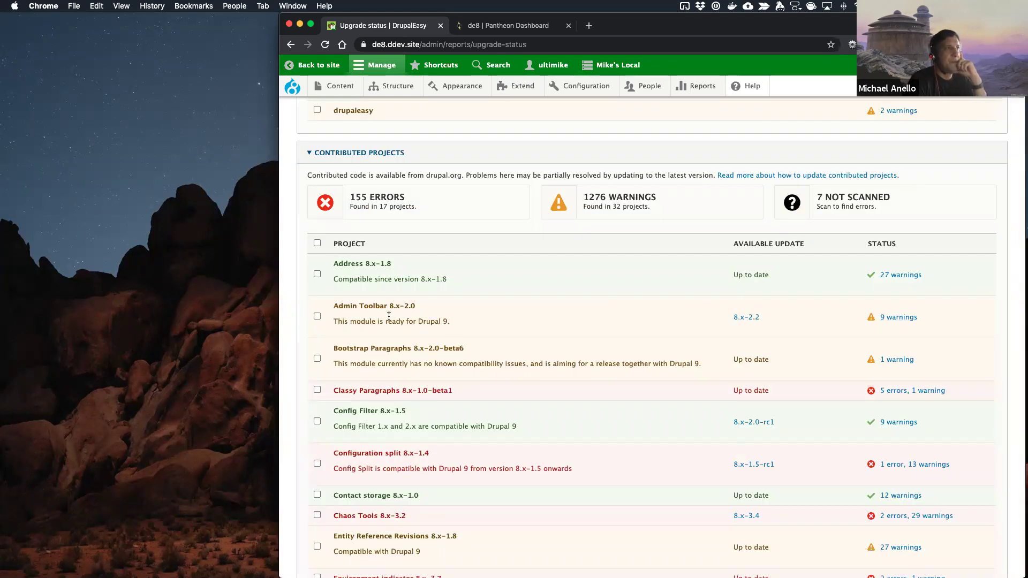
drag(350, 322, 332, 307)
click(443, 323)
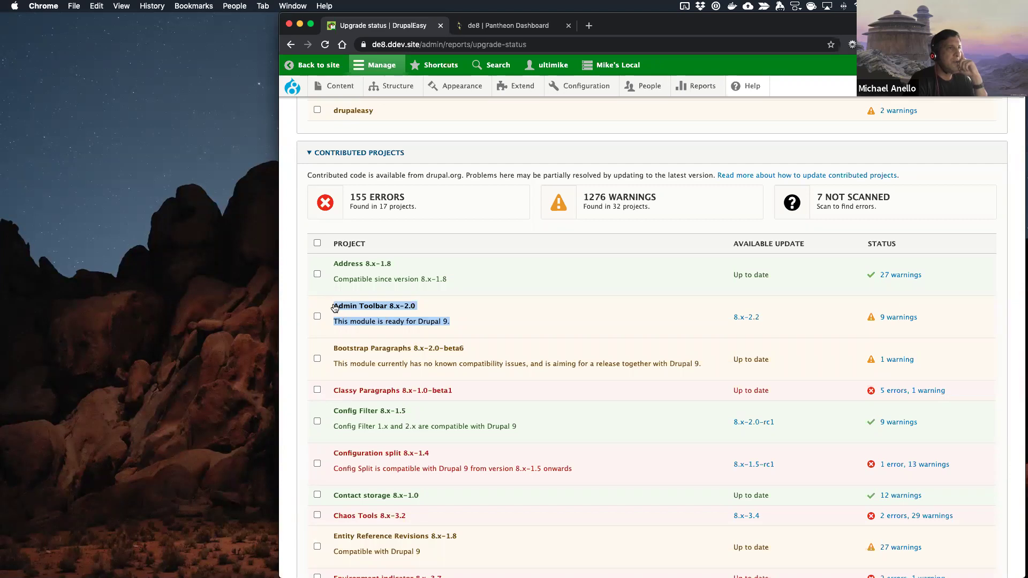
click(499, 325)
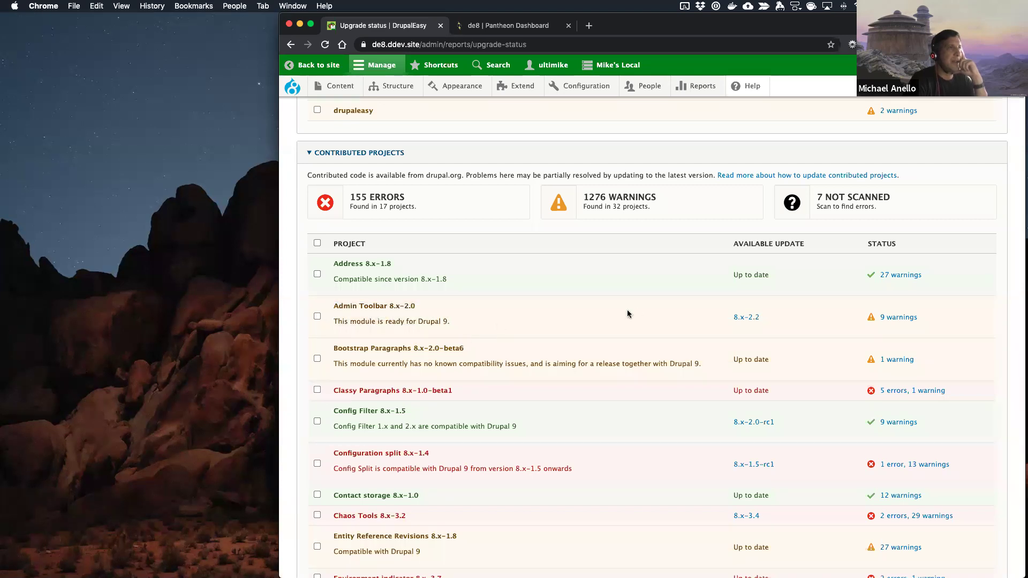
drag(361, 321, 435, 323)
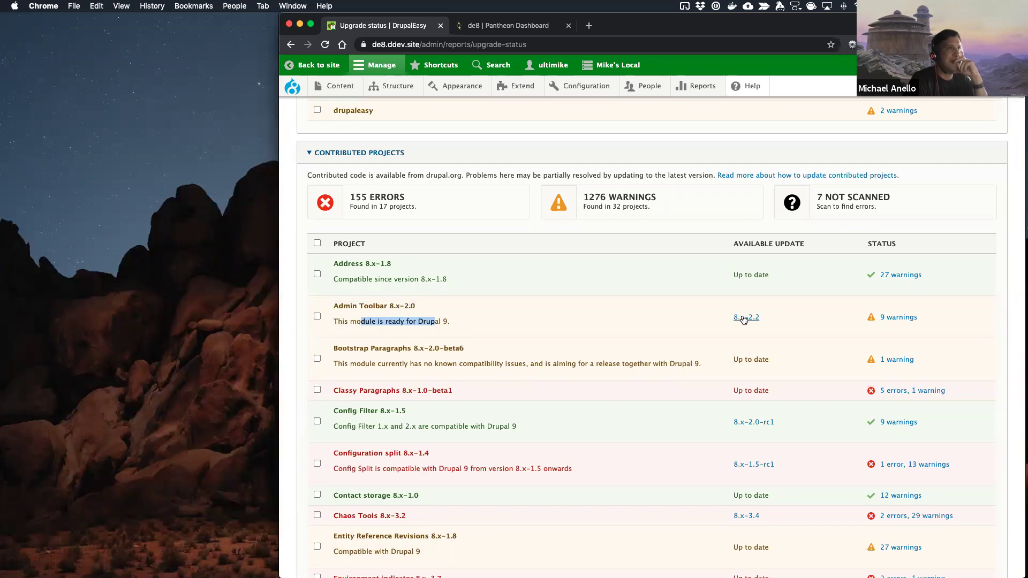
click(598, 311)
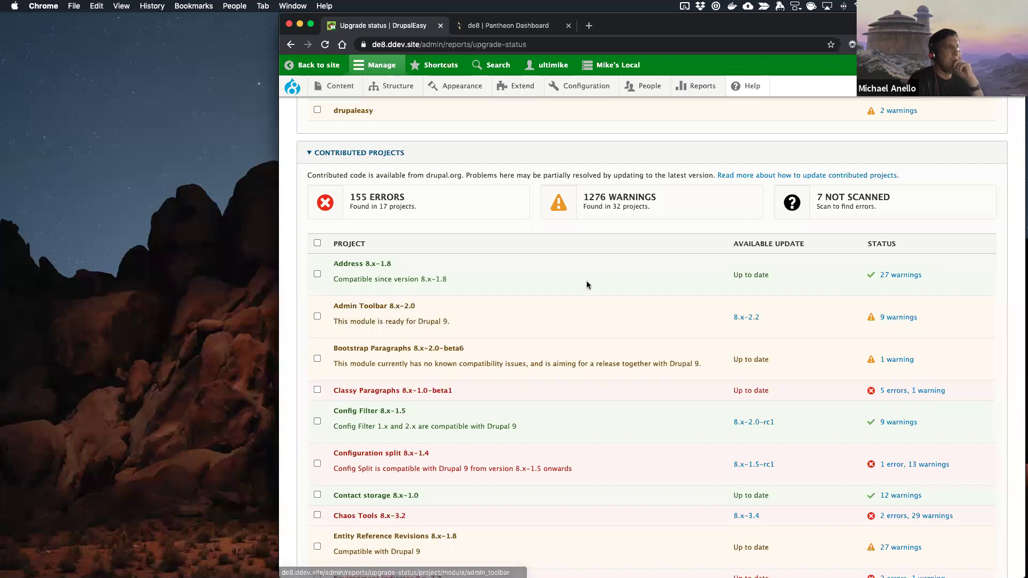
Step: Switch to the IDE terminal and run ddev composer update drupal/admin_toolbar --with-dependencies
key(super+Tab)
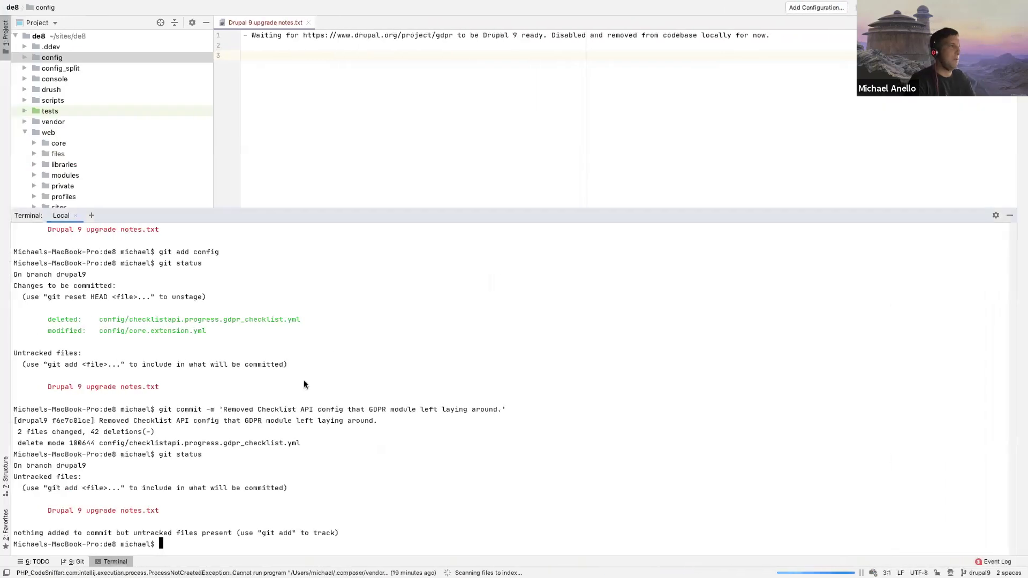
text(ddev )
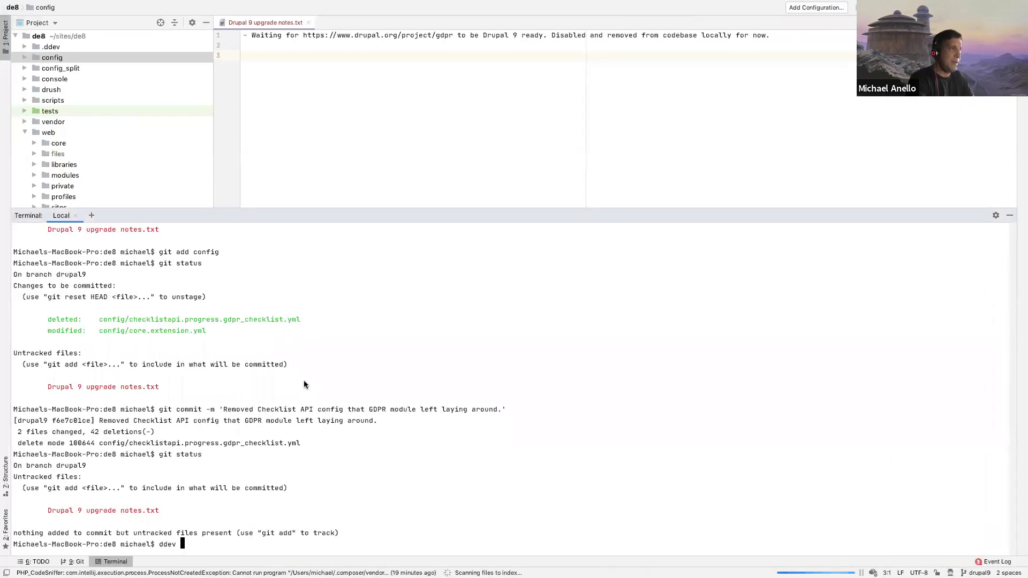
text(composer update drupal/)
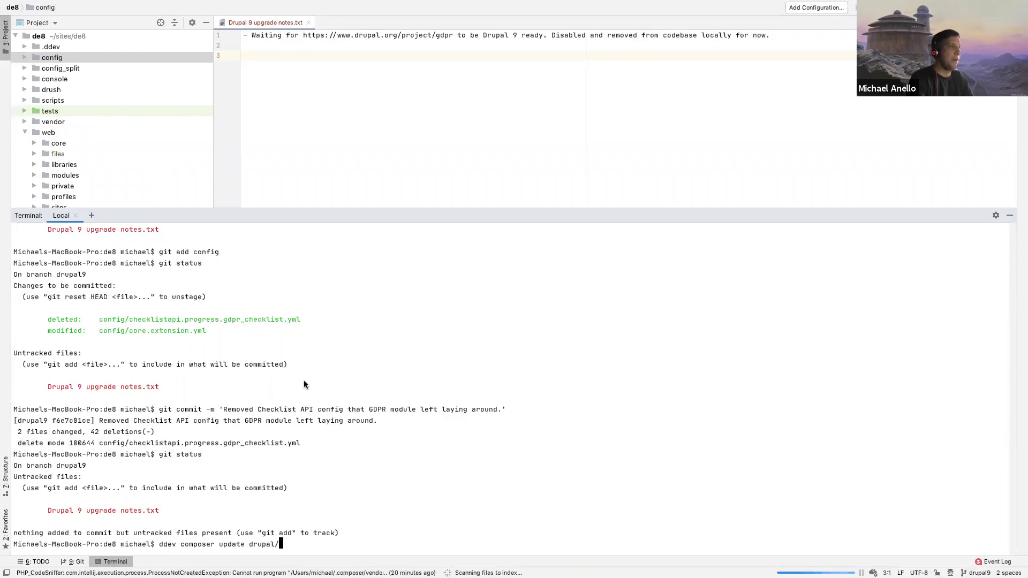
key(super+Tab)
key(super+Tab)
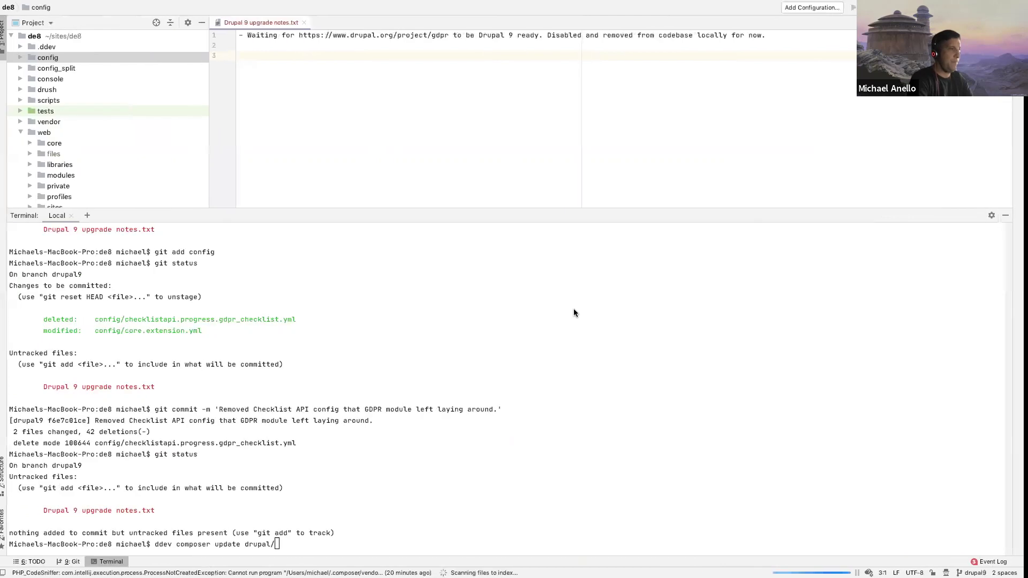
text(/admin_)
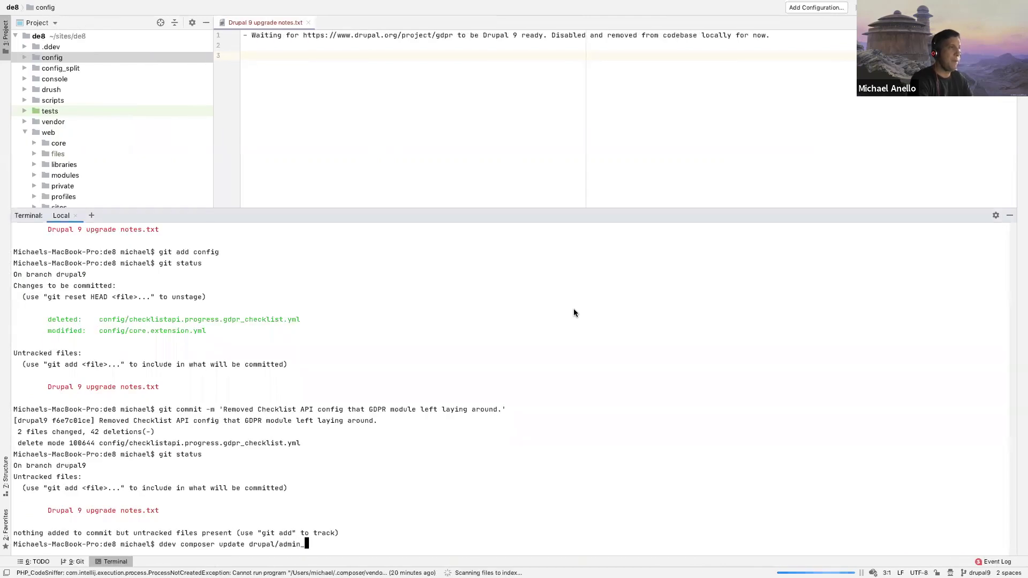
text(toolbar --wit)
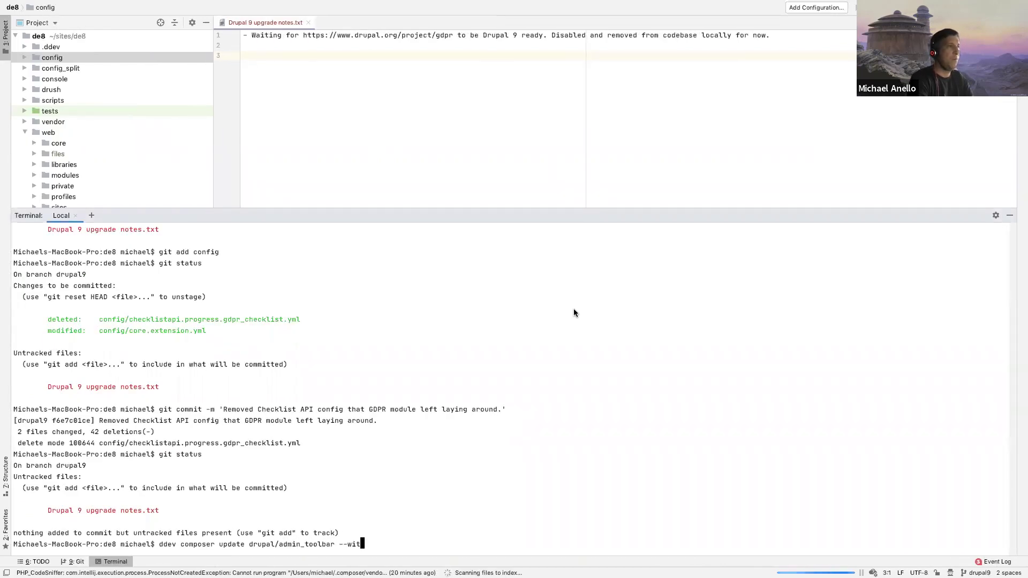
text(h-dependencies)
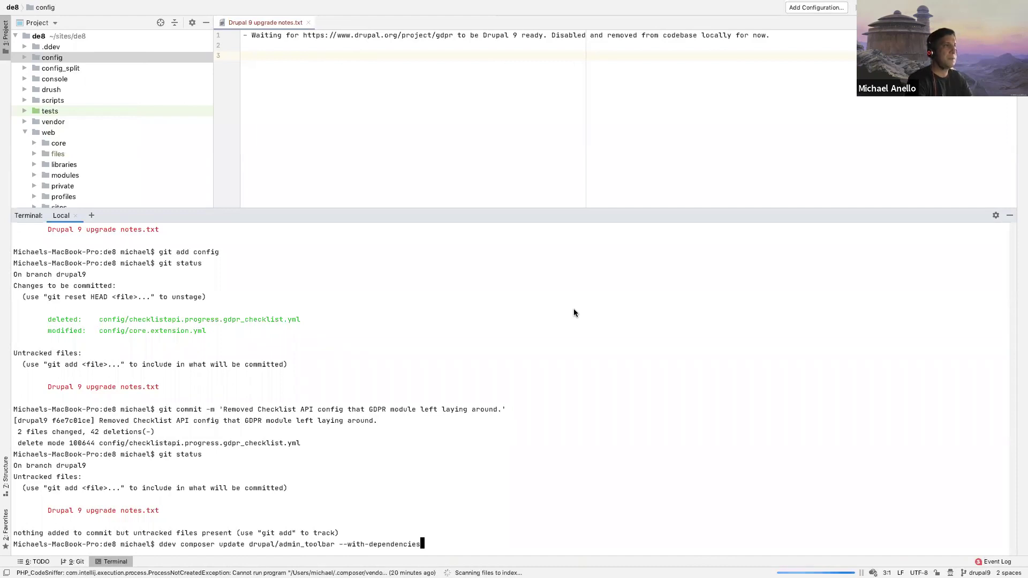
key(Return)
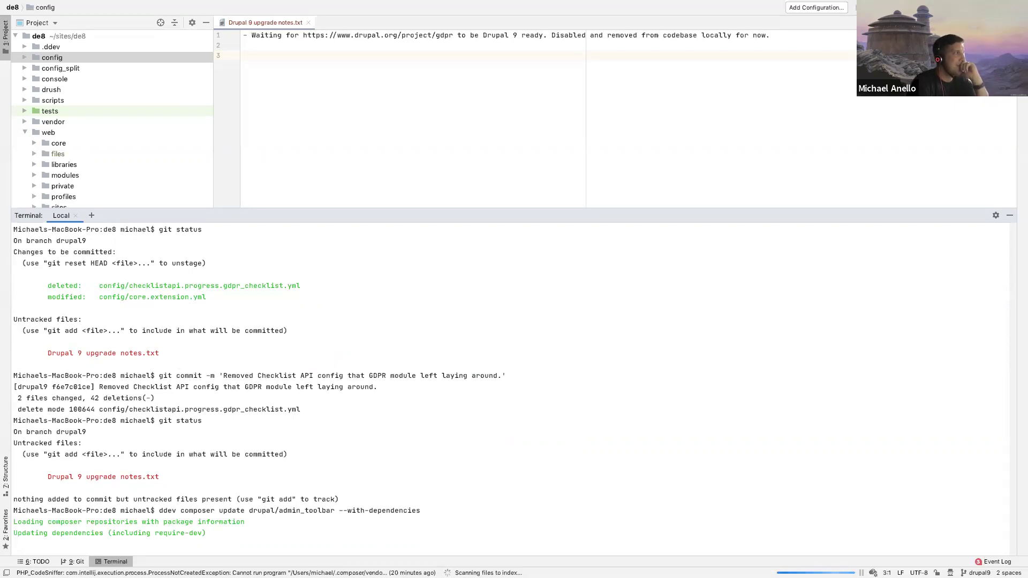
Step: Review the earlier git status and commit output in the terminal, highlighting words in the Checklist API commit message
scroll(158, 393, up, 2)
scroll(157, 394, up, 5)
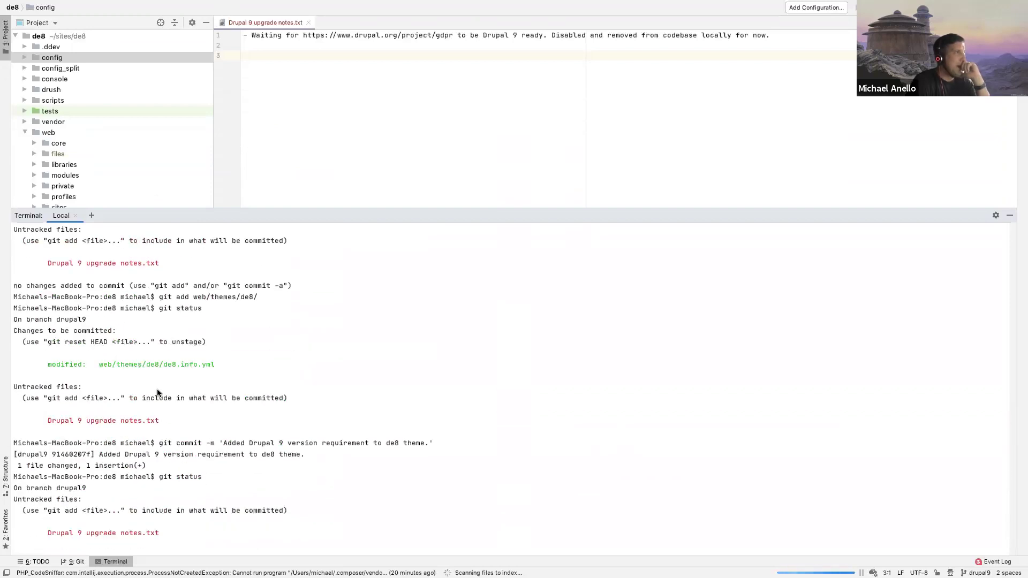
scroll(158, 393, up, 5)
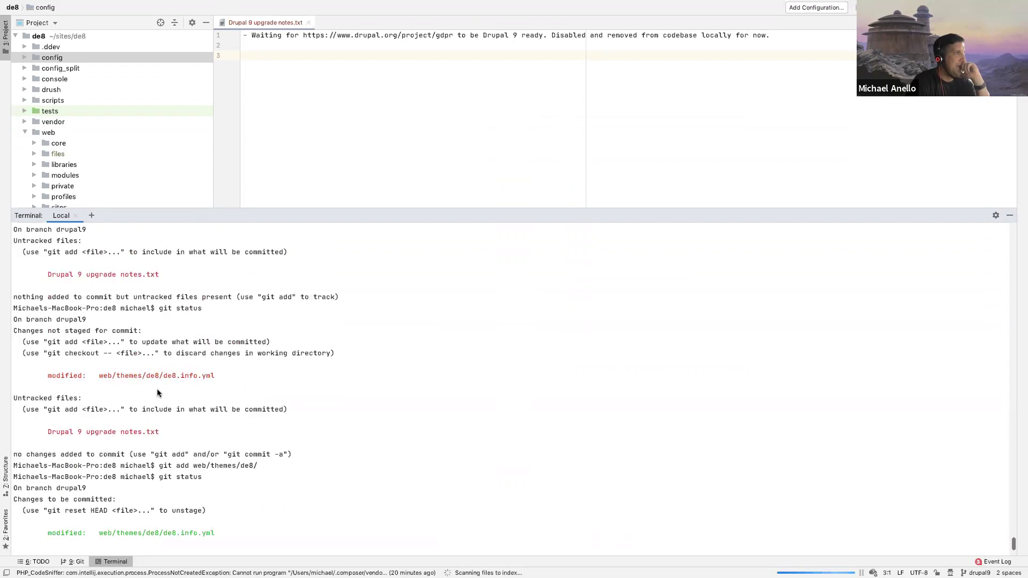
scroll(157, 393, down, 10)
scroll(157, 393, up, 10)
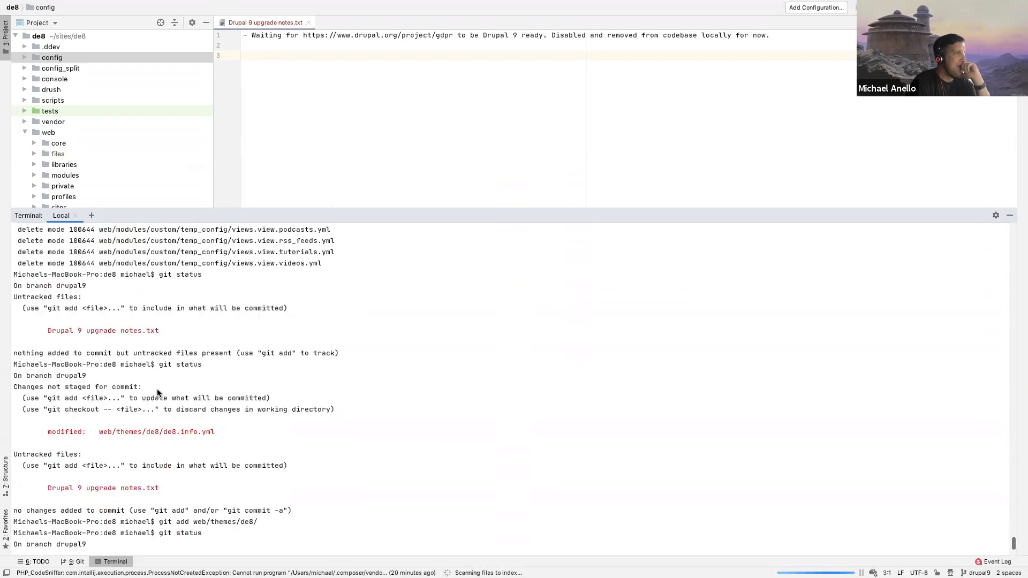
scroll(157, 393, down, 5)
scroll(157, 393, down, 5)
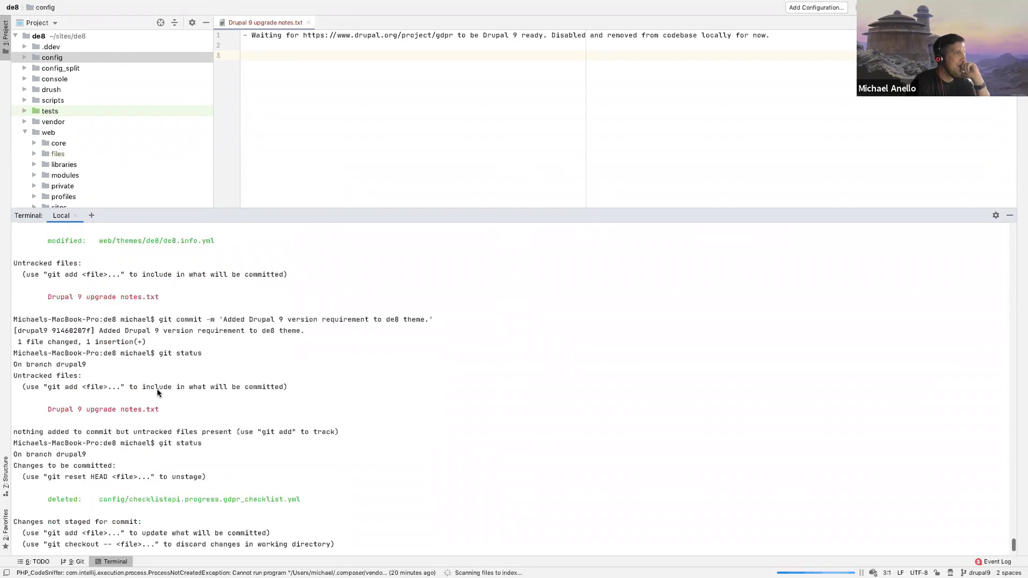
scroll(157, 393, down, 5)
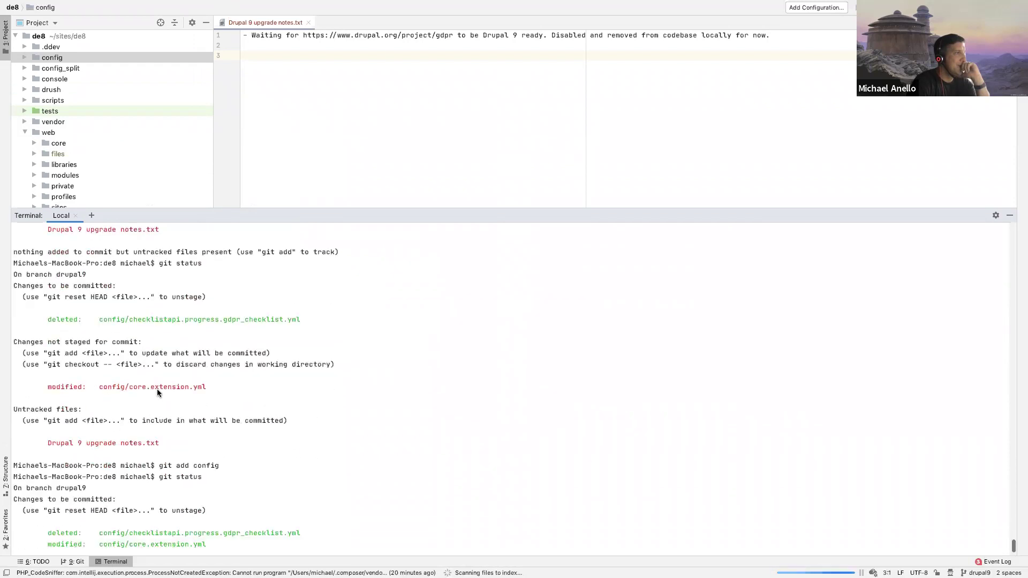
scroll(157, 389, down, 3)
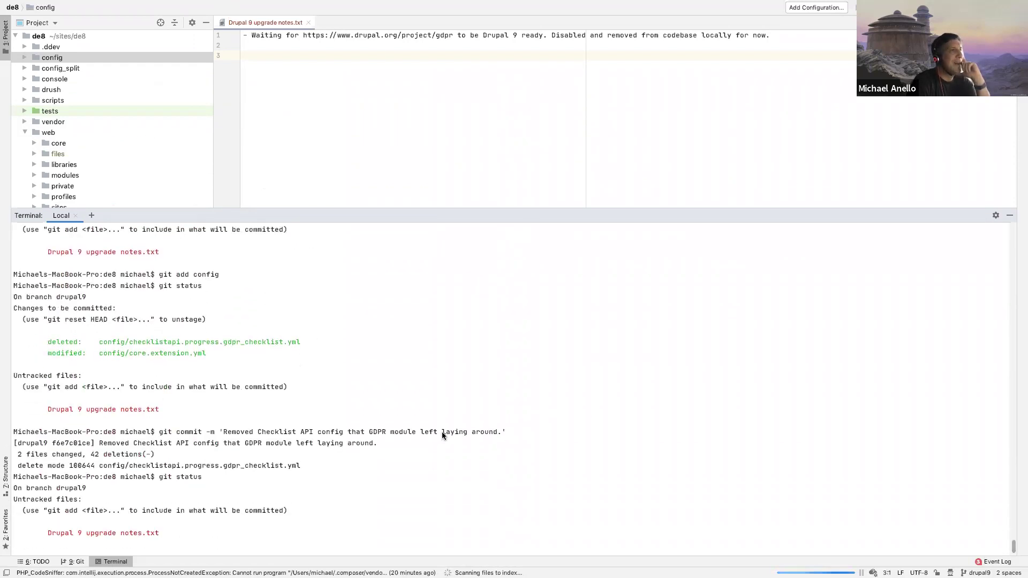
drag(468, 433, 465, 433)
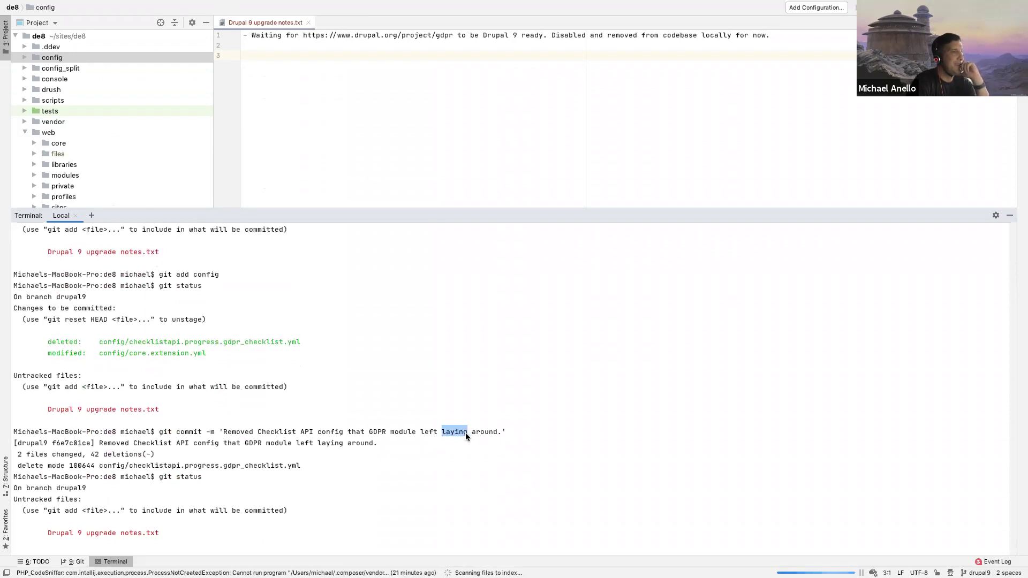
double_click(435, 431)
click(516, 434)
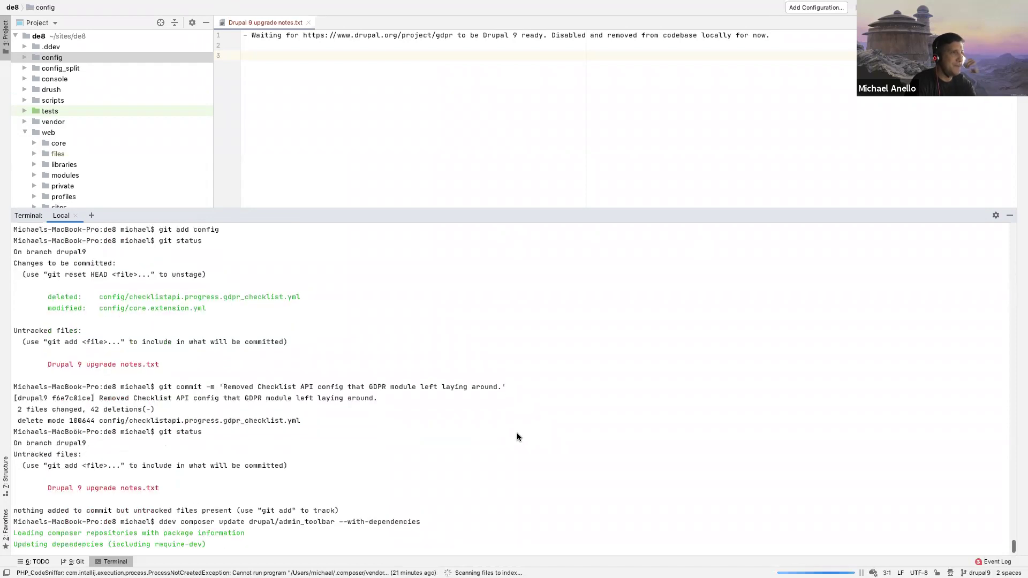
drag(442, 377, 465, 379)
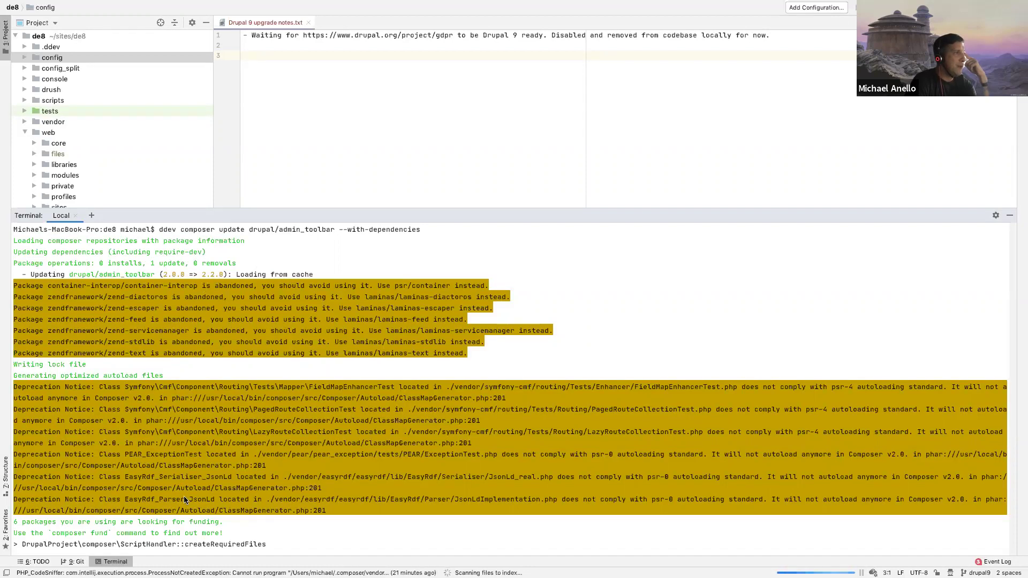
Step: Switch to the browser and open the site's Status report in a separate tab
key(ctrl+Right)
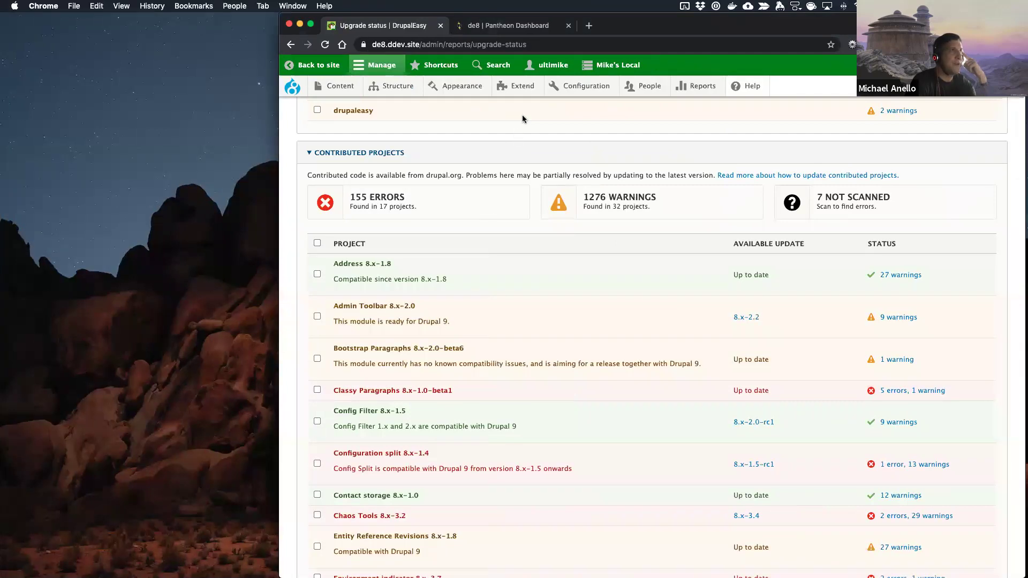
mouse_move(696, 88)
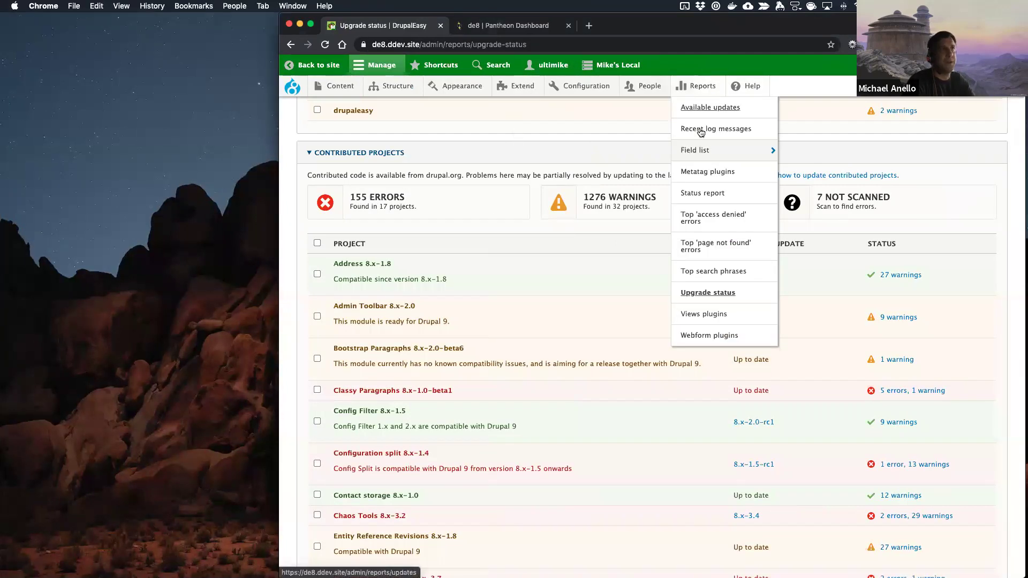
super+click(702, 193)
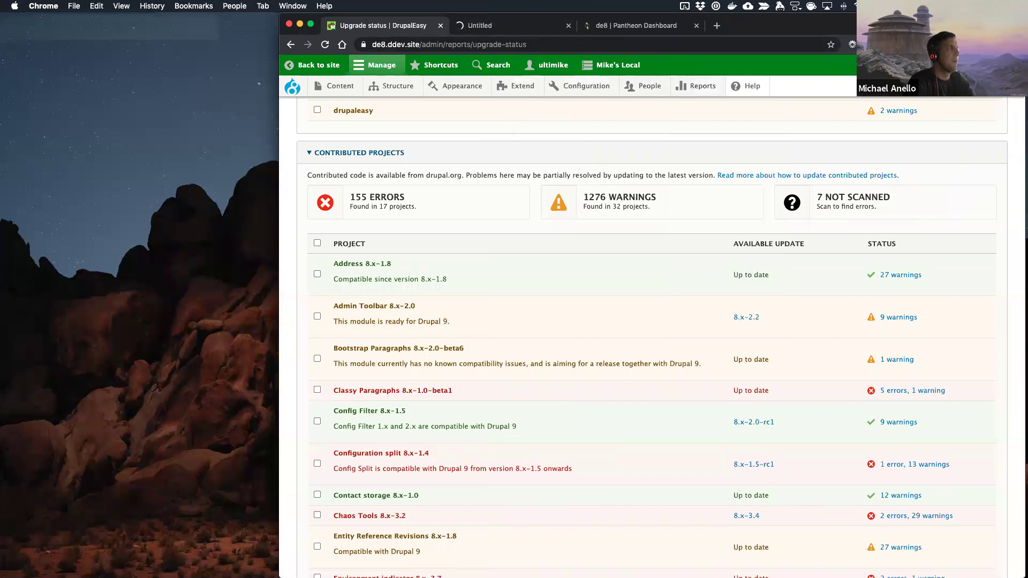
key(ctrl+Tab)
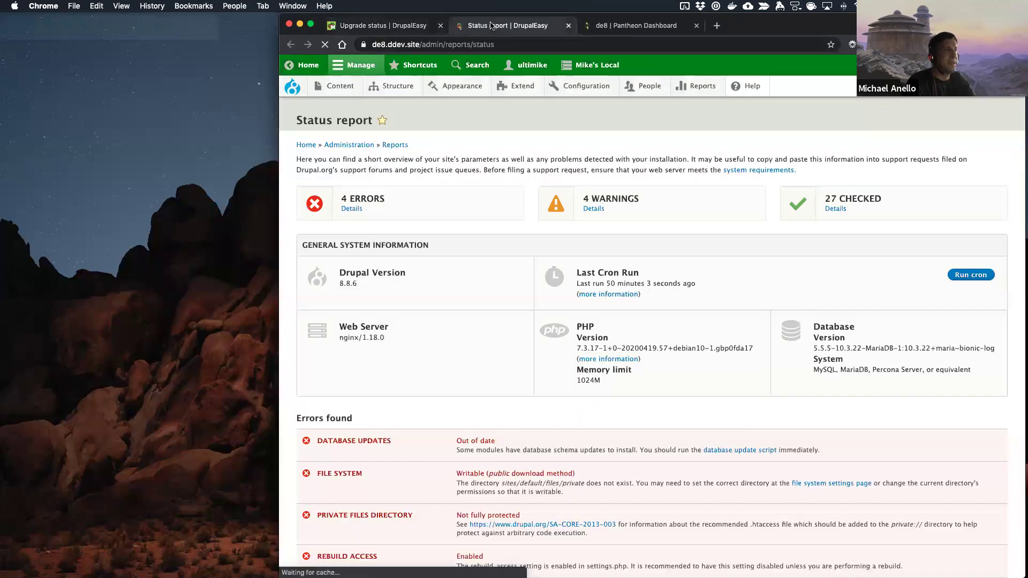
Step: Try to run the pending database updates from the Status report, reload the updates review page, and return to the overview
click(750, 450)
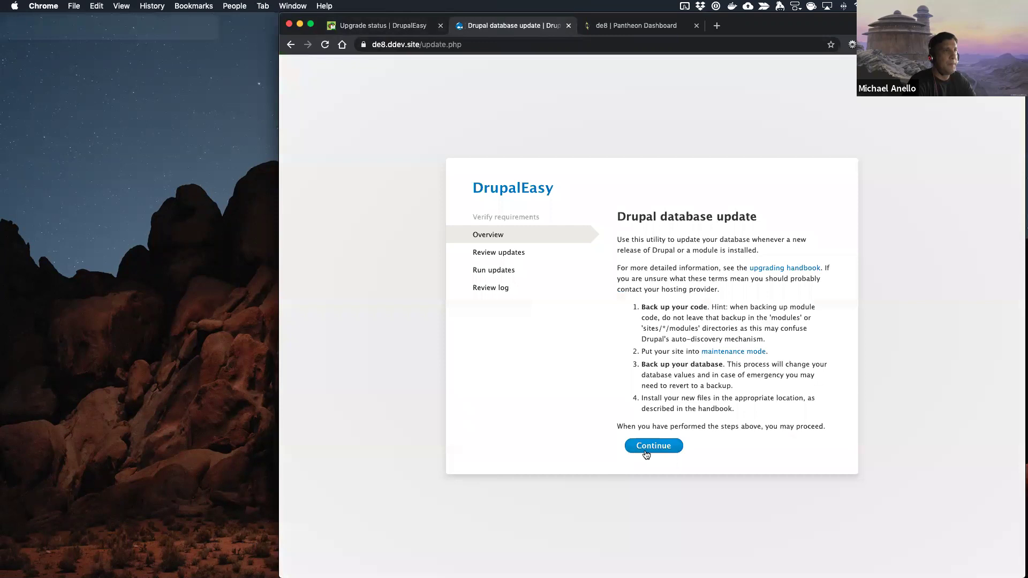
click(645, 451)
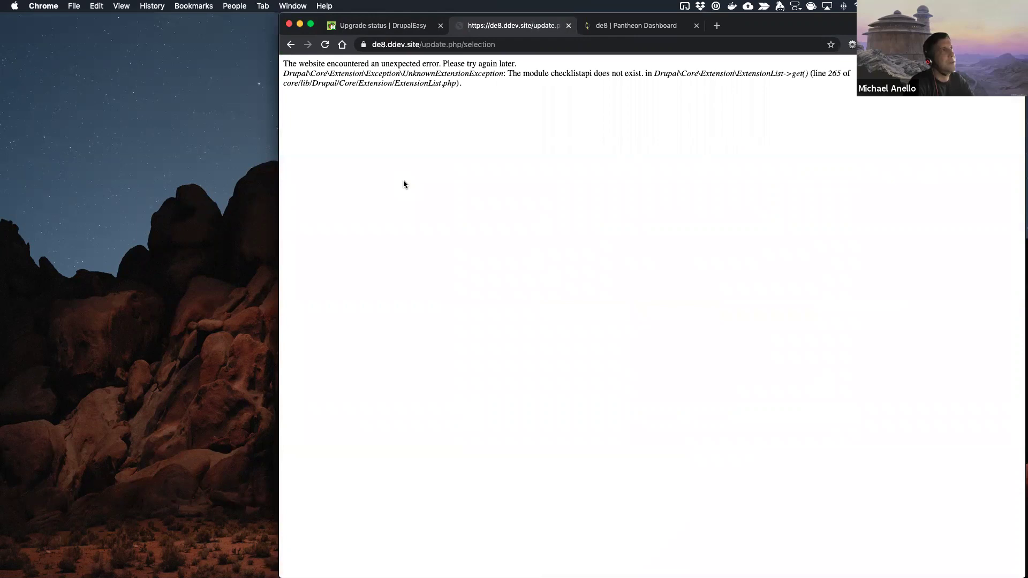
click(325, 45)
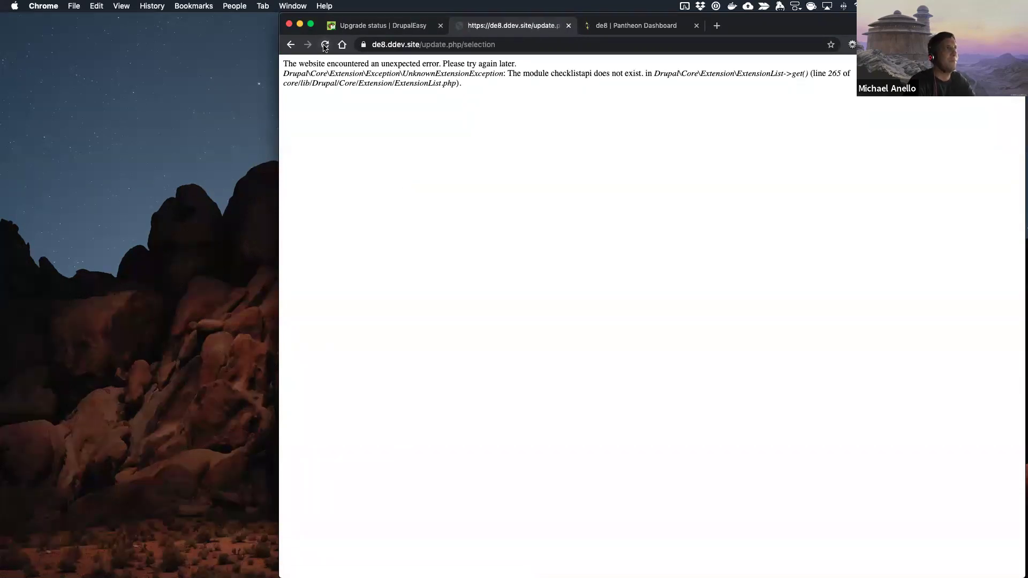
click(290, 46)
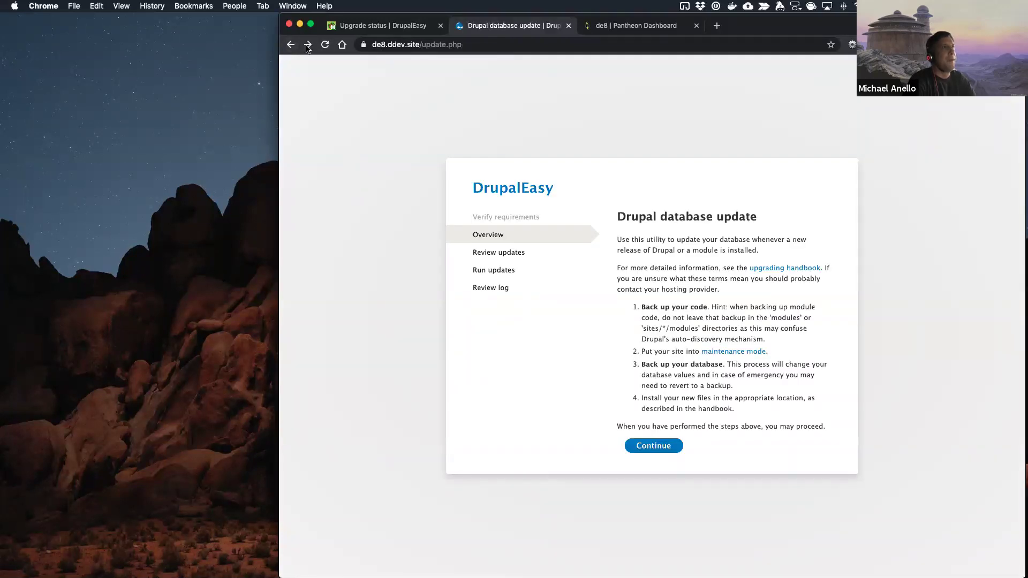
click(286, 47)
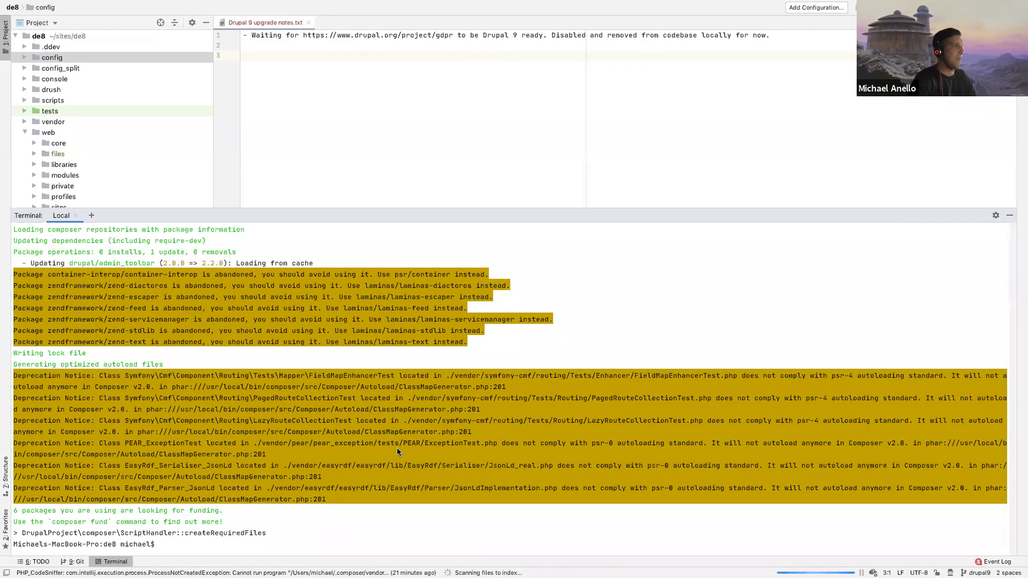
Step: Try to install the Checklist API module from the IDE terminal with ddev composer require checklistapi
text(dd)
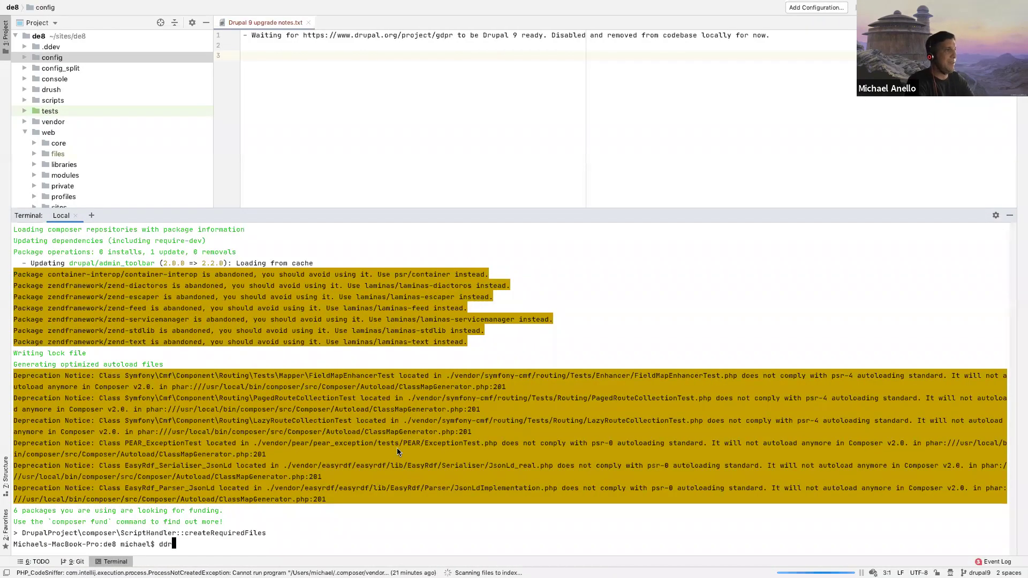
text(ev composer )
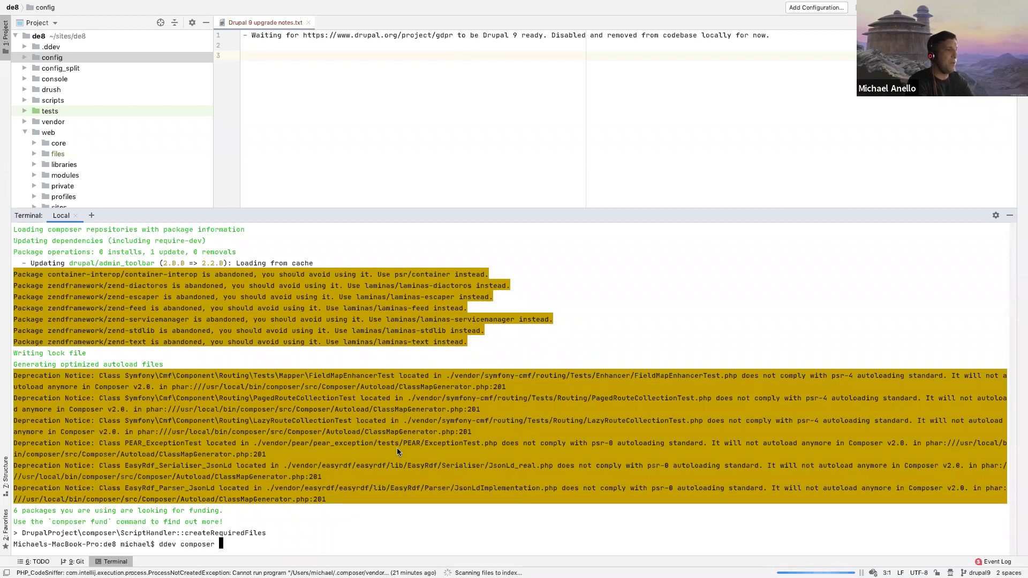
text(requ)
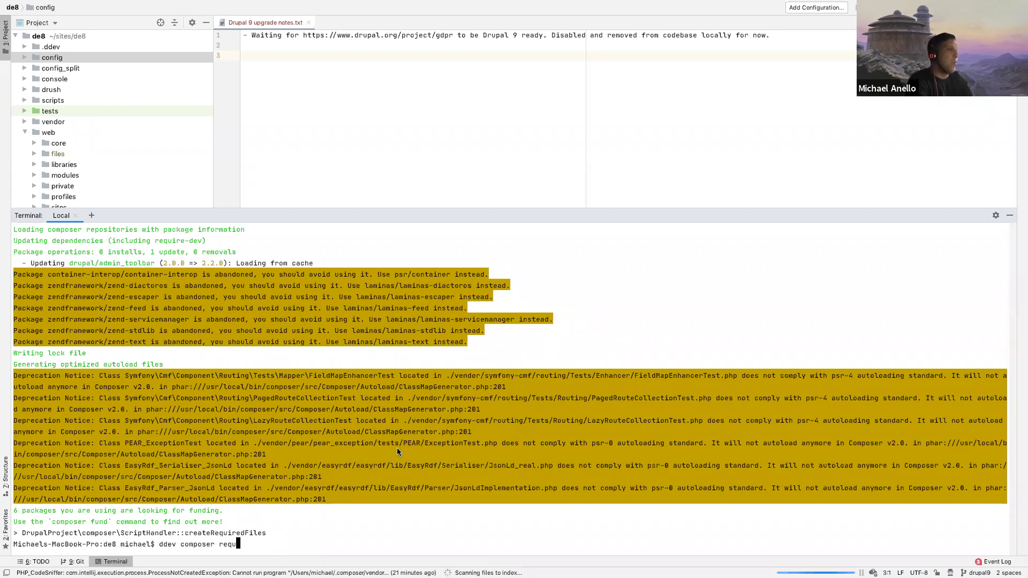
text(ire checklistapi)
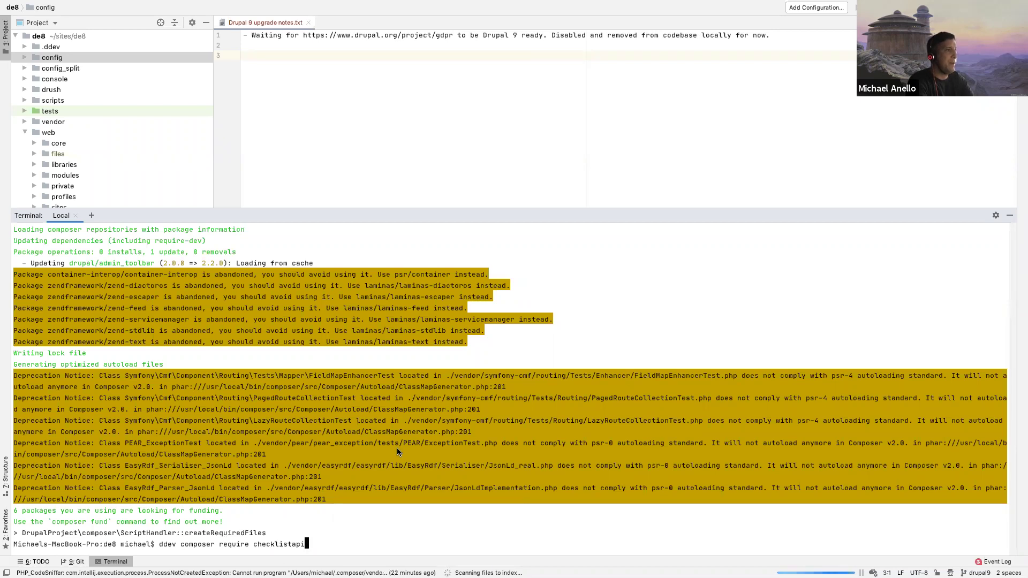
key(Return)
Step: Add the bullet "Module updates with database updates:" to Drupal 9 upgrade notes.txt, followed by an empty indented sub-bullet
click(528, 108)
text(-)
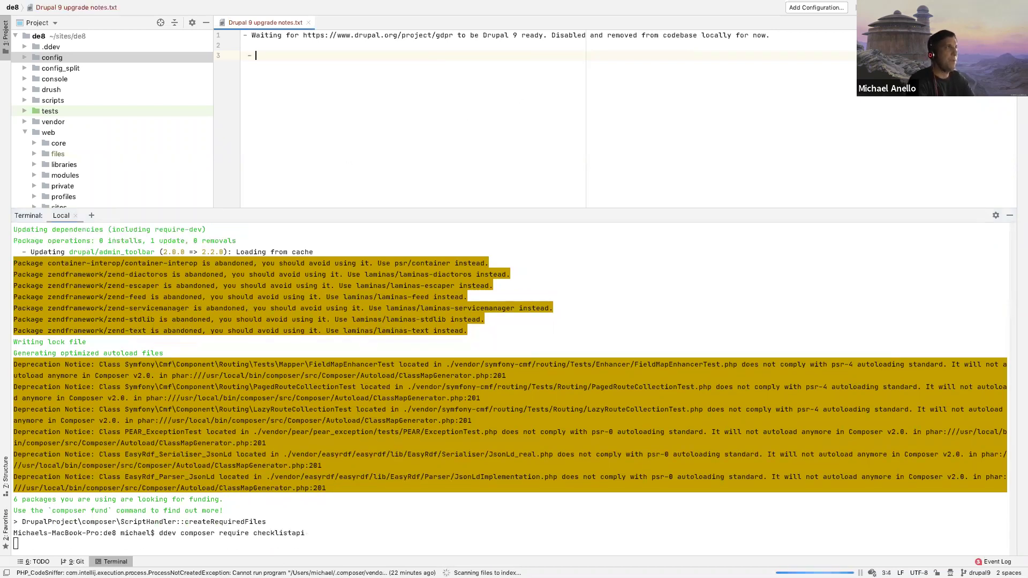
key(BackSpace)
key(BackSpace)
text(- Modules)
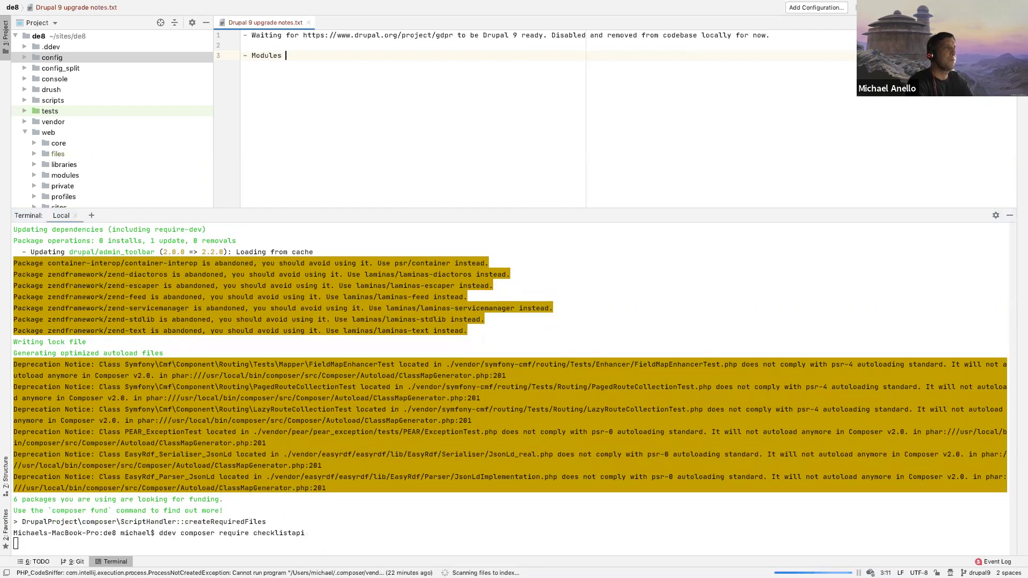
key(BackSpace)
text(updates with)
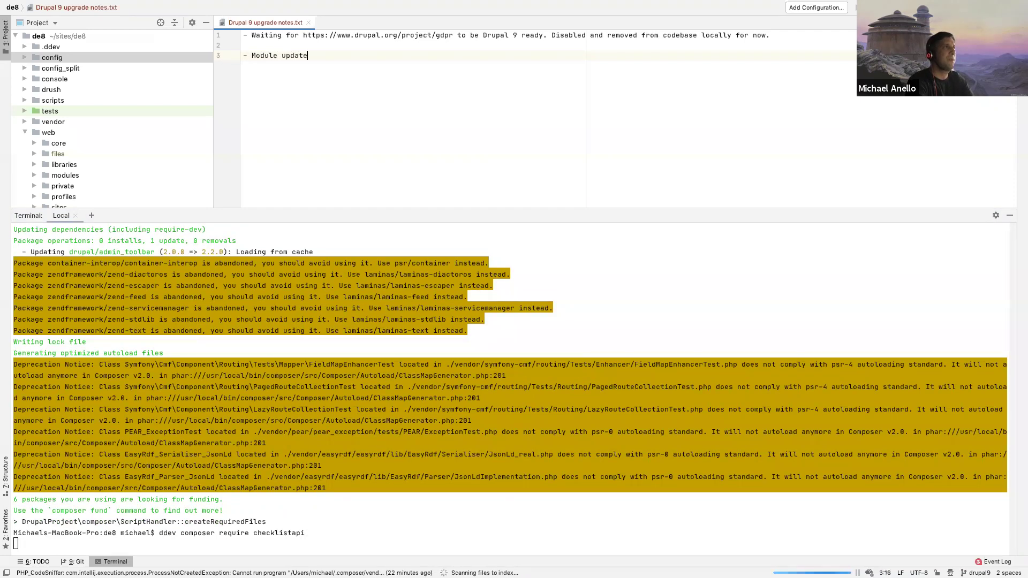
text(abase udpates)
key(BackSpace)
key(BackSpace)
key(BackSpace)
text(pda)
key(Return)
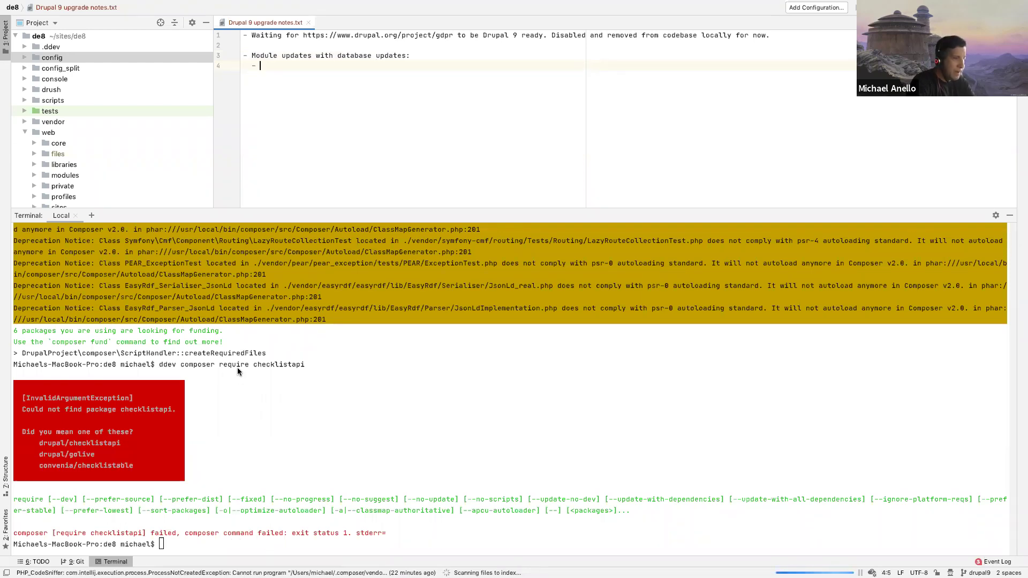
Step: Correct the previous terminal command's package name and run ddev composer require drupal/checklistapi
click(423, 443)
key(Up)
key(Left)
key(Left)
key(Left)
key(Left)
key(Left)
key(Left)
key(Left)
key(Left)
key(Left)
key(Left)
key(Left)
key(Left)
text(drupal/)
key(Return)
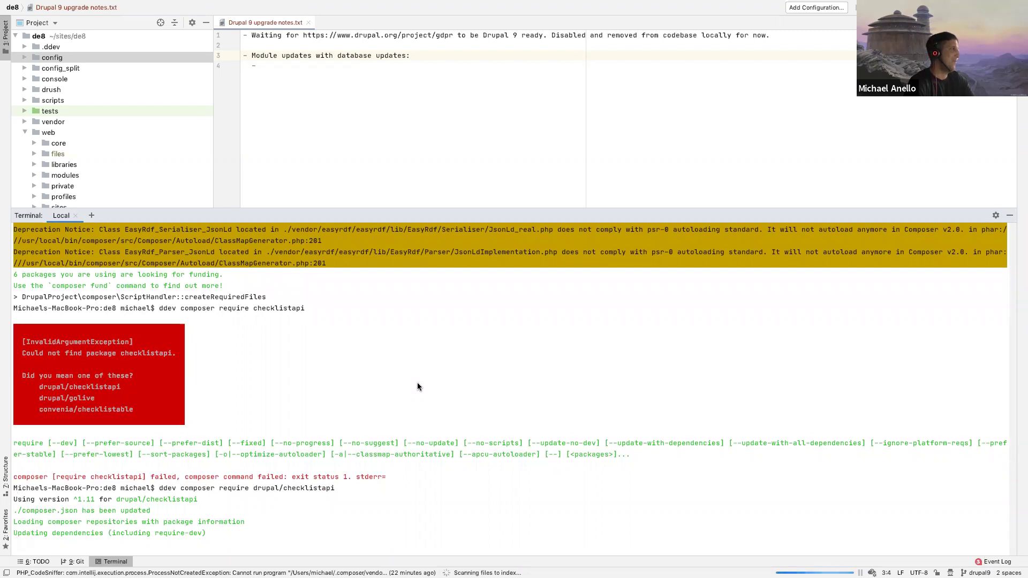
Step: Fill in the empty sub-bullet under "Module updates with database updates:" with "Admin toolbar" in Drupal 9 upgrade notes.txt
click(351, 86)
text(Admin toolbar)
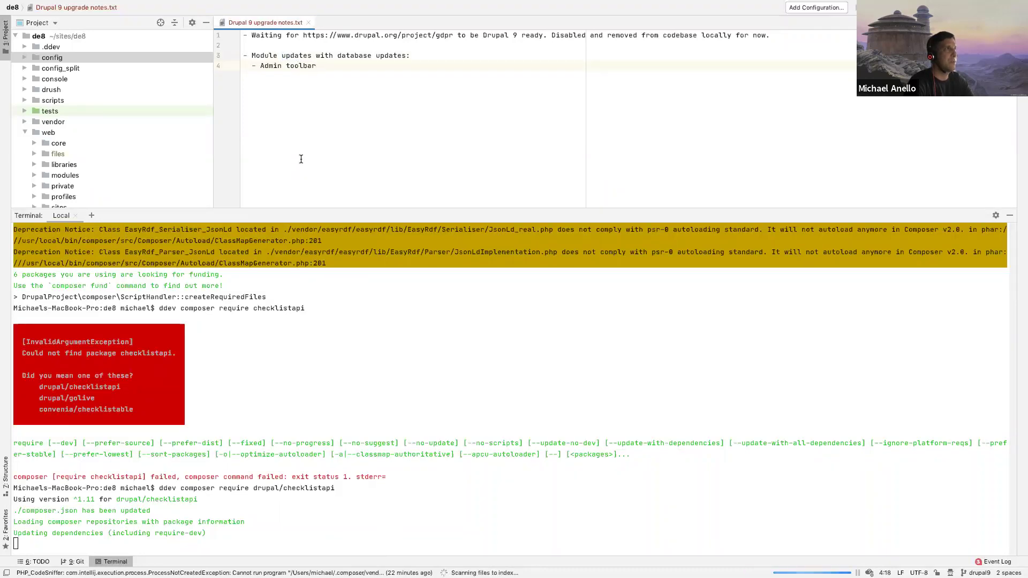
Step: Enable the Checklist API module from the IDE terminal with ddev . drush en -y checklistapi
click(257, 417)
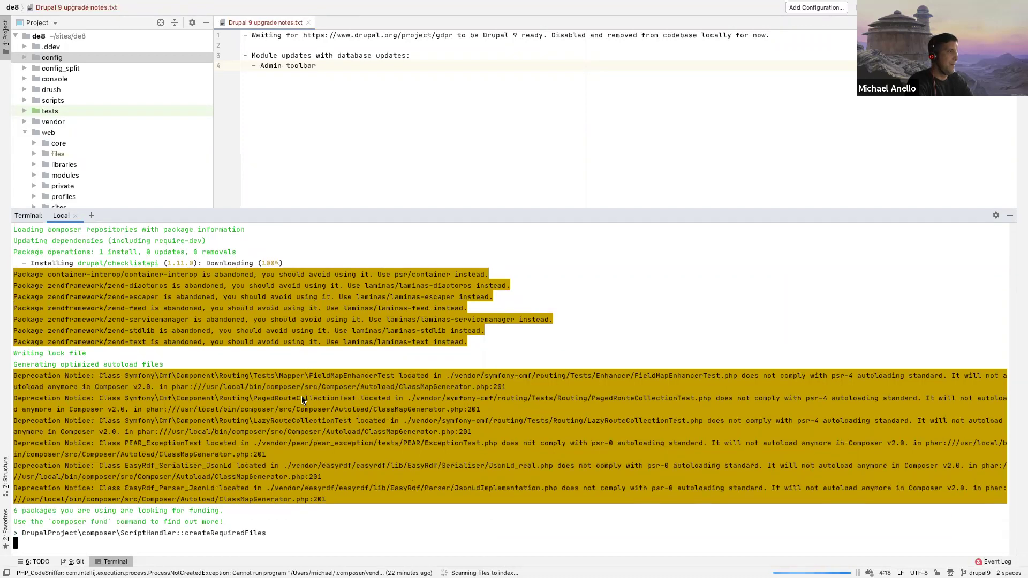
text(ddev . drush en -y checklistapi)
key(Return)
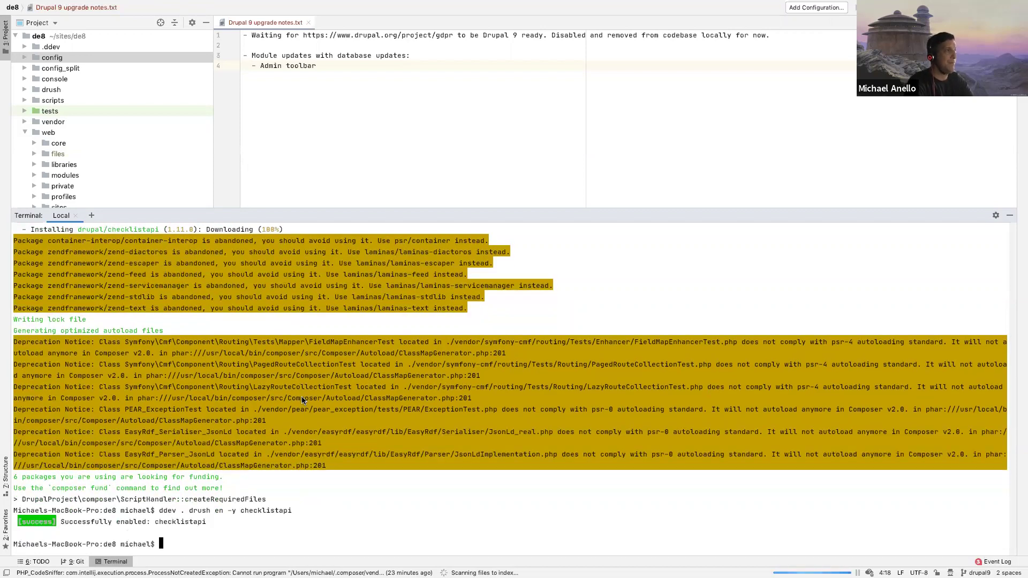
Step: Switch to Chrome and launch the database update script from the Status report, reviewing and applying the pending update
key(super+Tab)
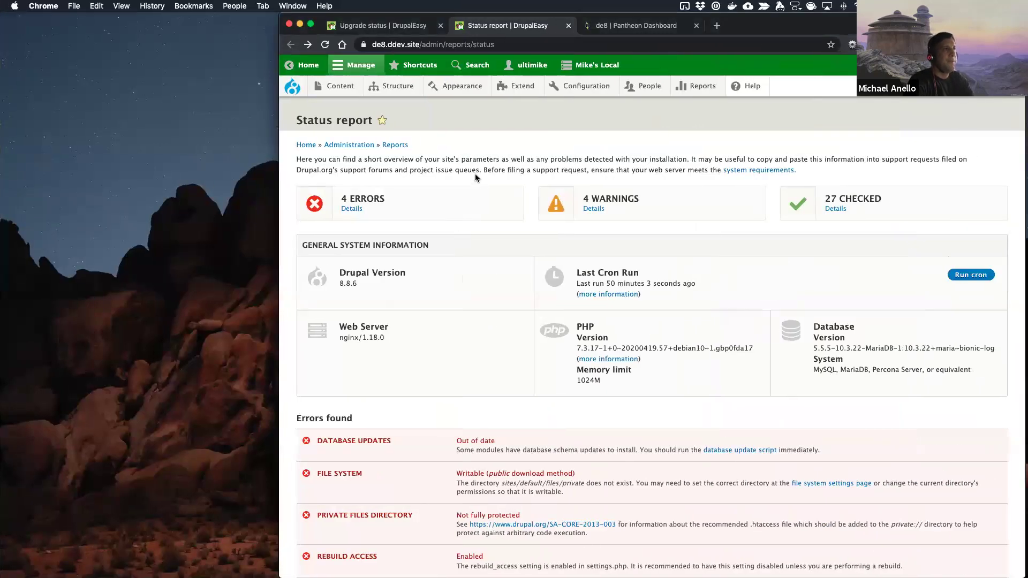
click(733, 451)
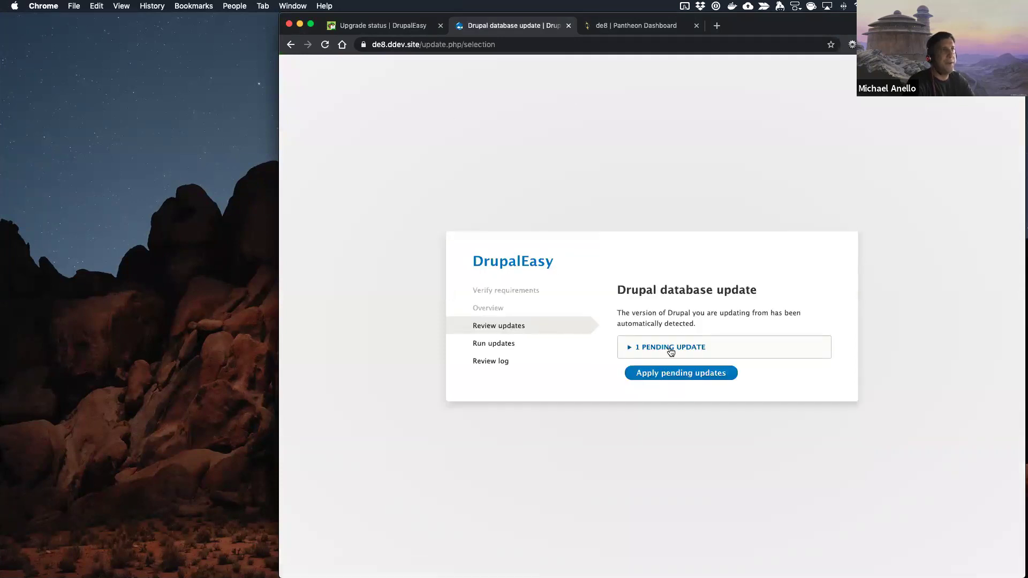
click(671, 349)
click(664, 391)
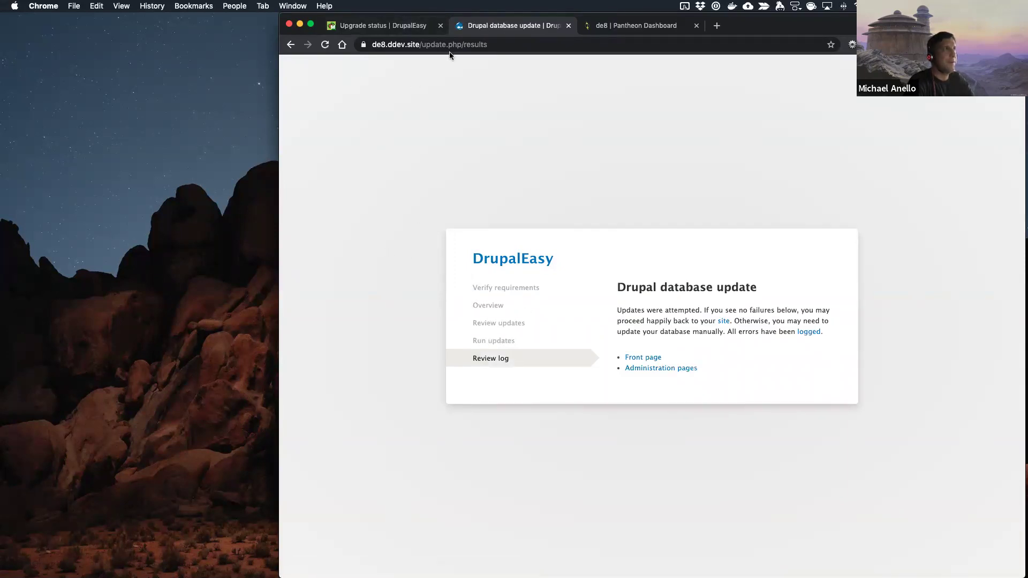
Step: Return to the Status report at de8.ddev.site/admin/reports/status and examine its errors and warnings
click(422, 45)
drag(422, 45, 506, 49)
text(ad)
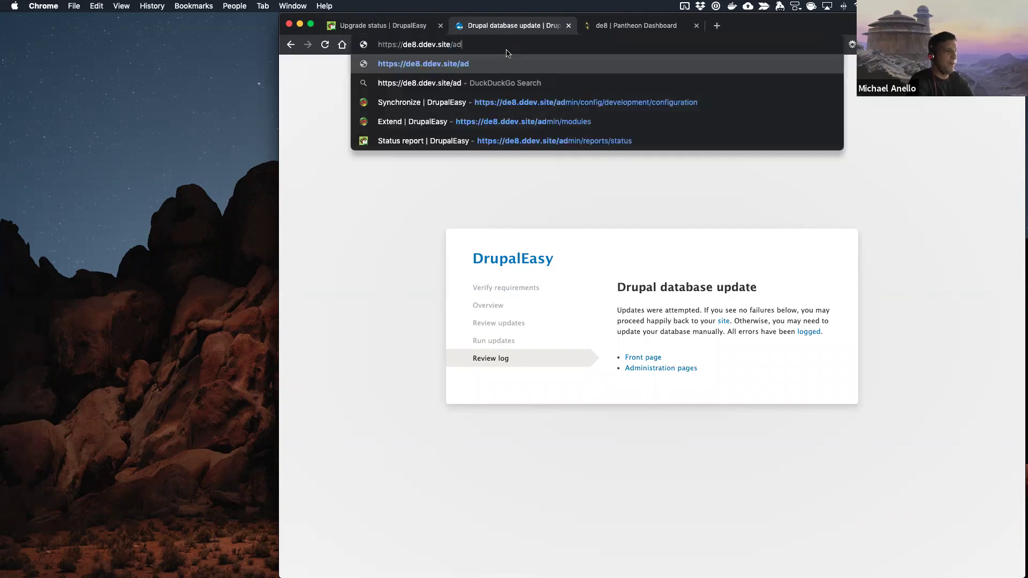
text(min/)
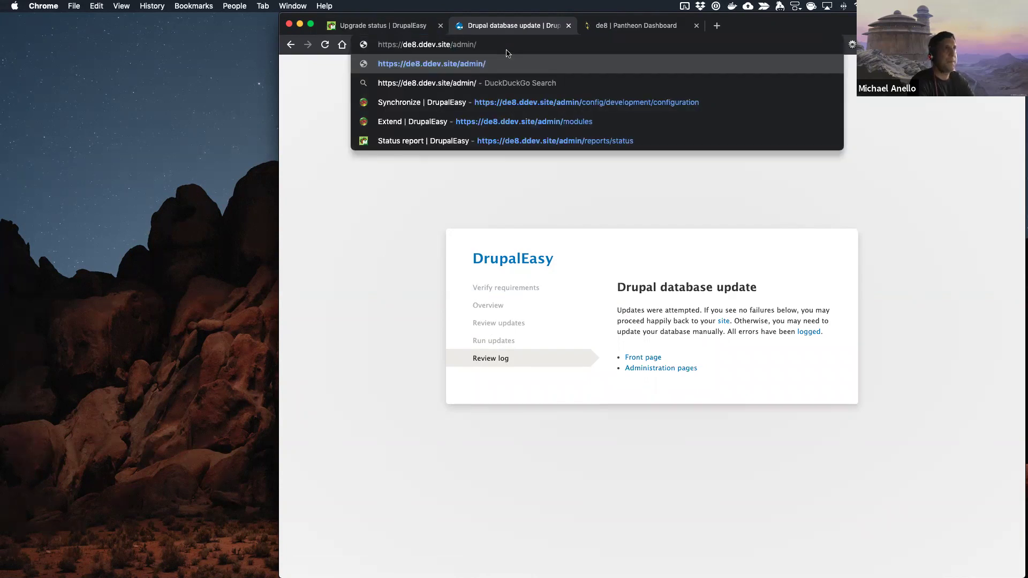
key(Down)
key(Down)
key(Down)
key(Down)
key(Return)
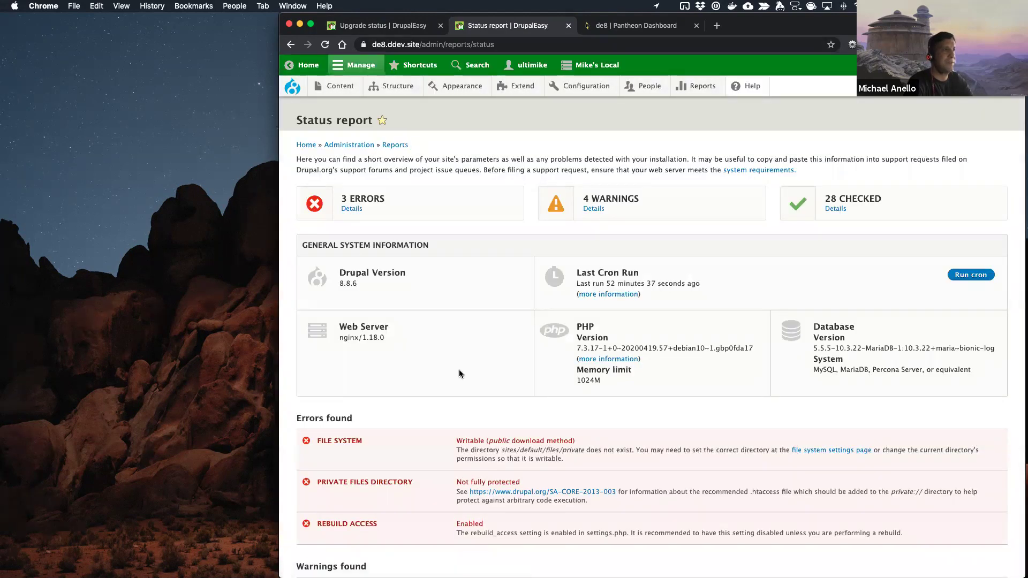
scroll(460, 374, down, 6)
scroll(459, 374, down, 6)
scroll(460, 374, up, 5)
scroll(460, 373, up, 8)
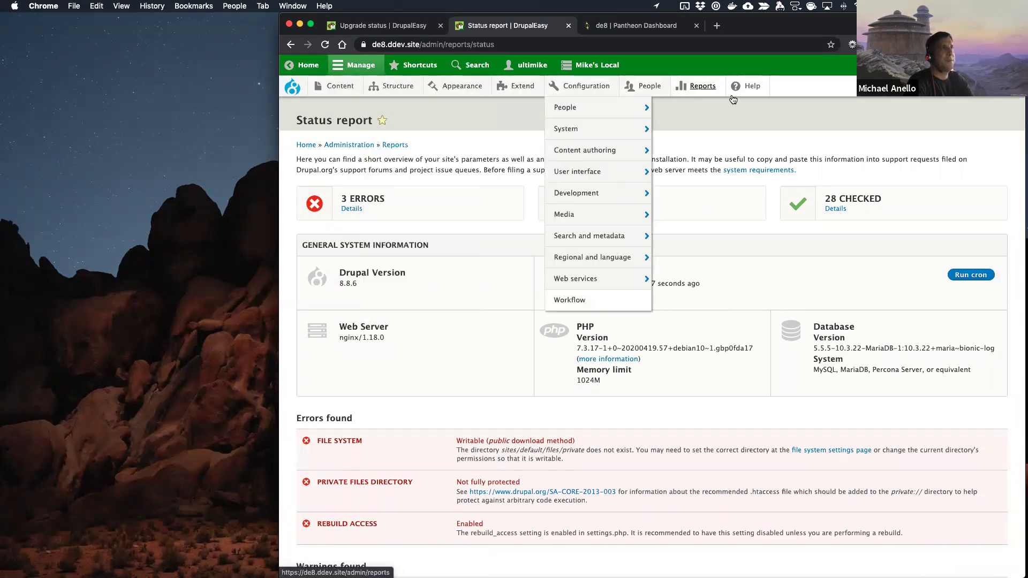
Step: Reload the Upgrade status report and inspect the scan warnings for Admin Toolbar 8.x-2.2
click(384, 28)
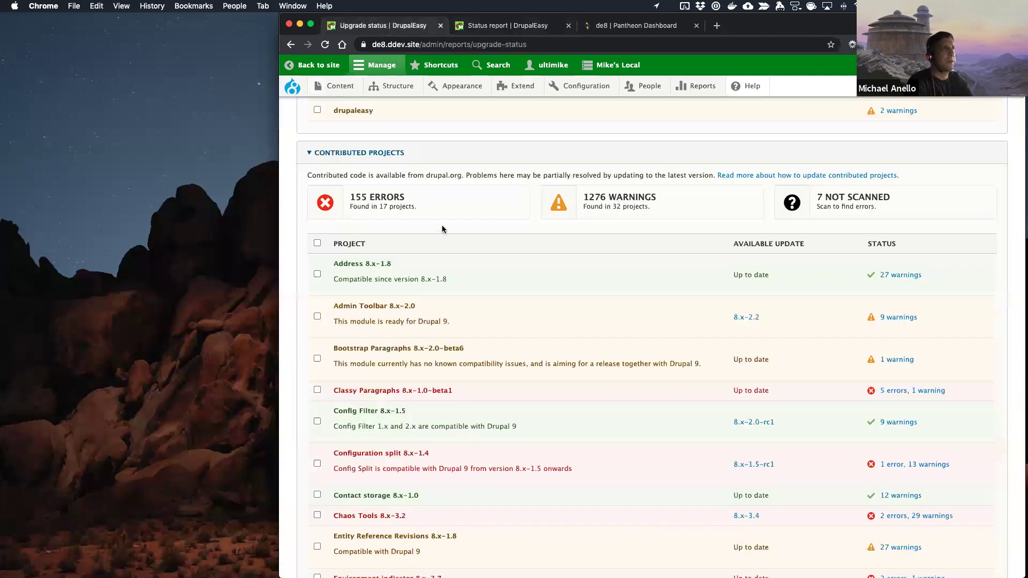
key(super+r)
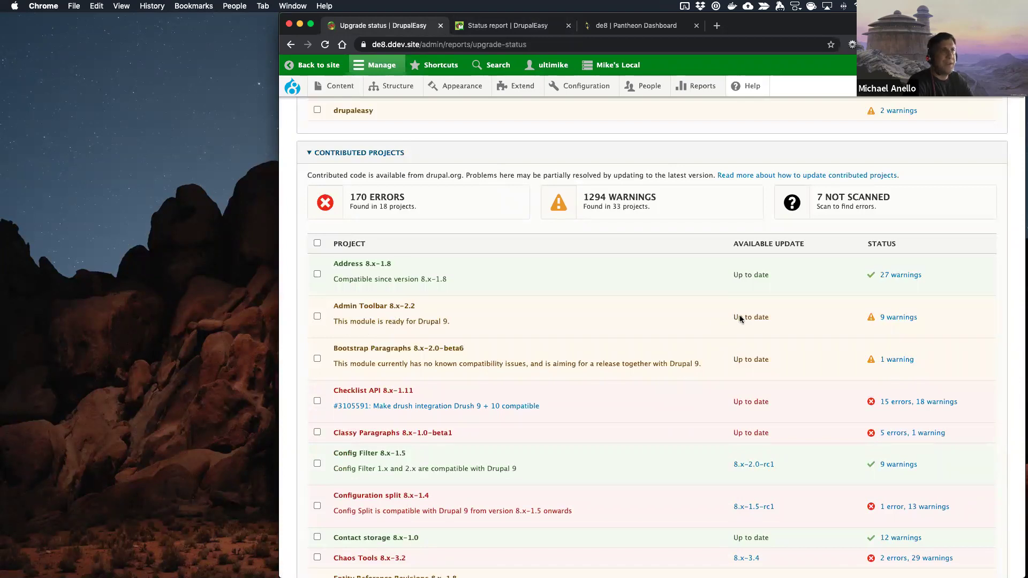
click(901, 317)
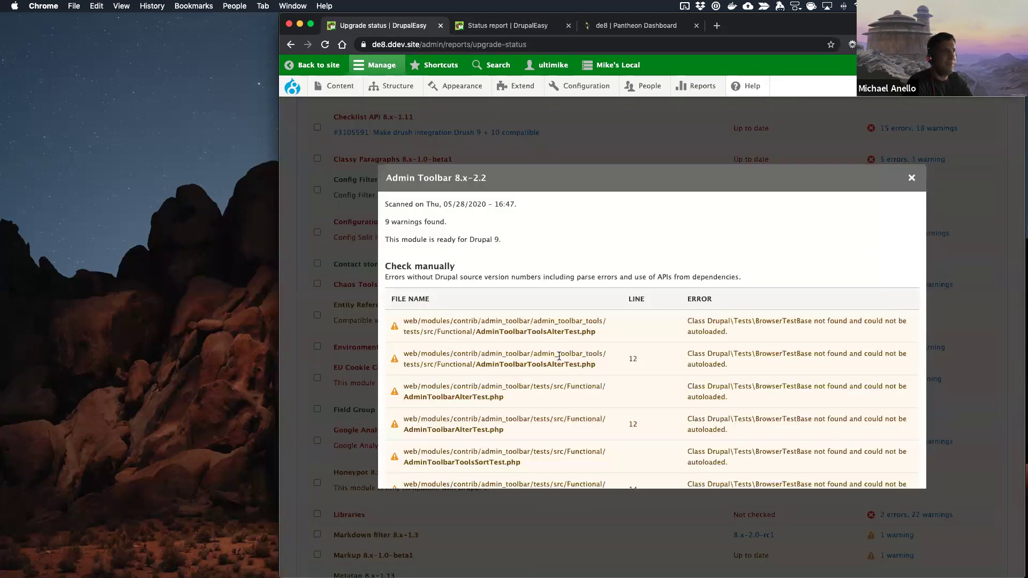
click(911, 179)
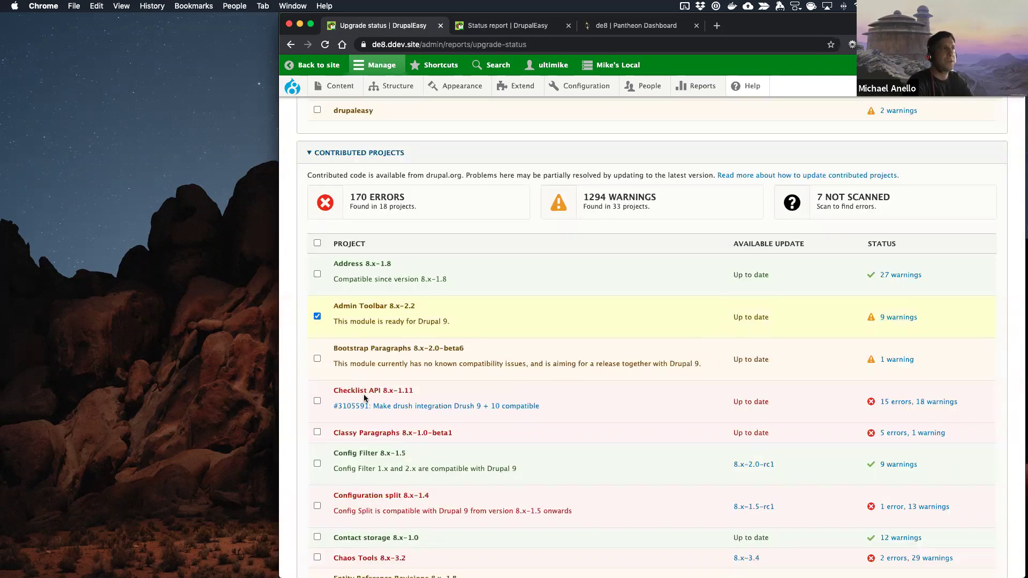
Step: Rescan only the selected Admin Toolbar project in the Upgrade status report
scroll(364, 397, down, 20)
scroll(364, 398, up, 20)
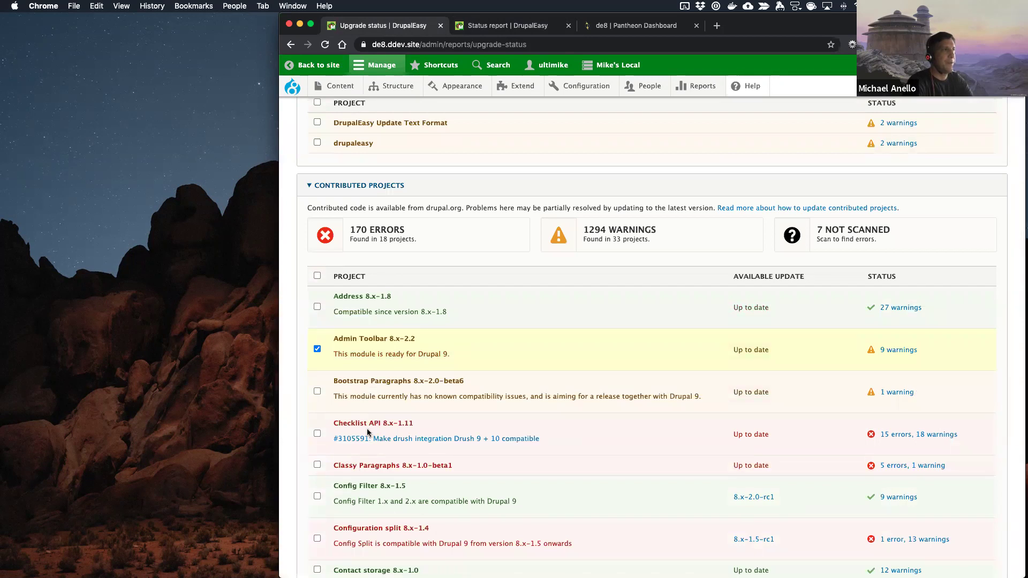
scroll(367, 428, down, 20)
click(333, 528)
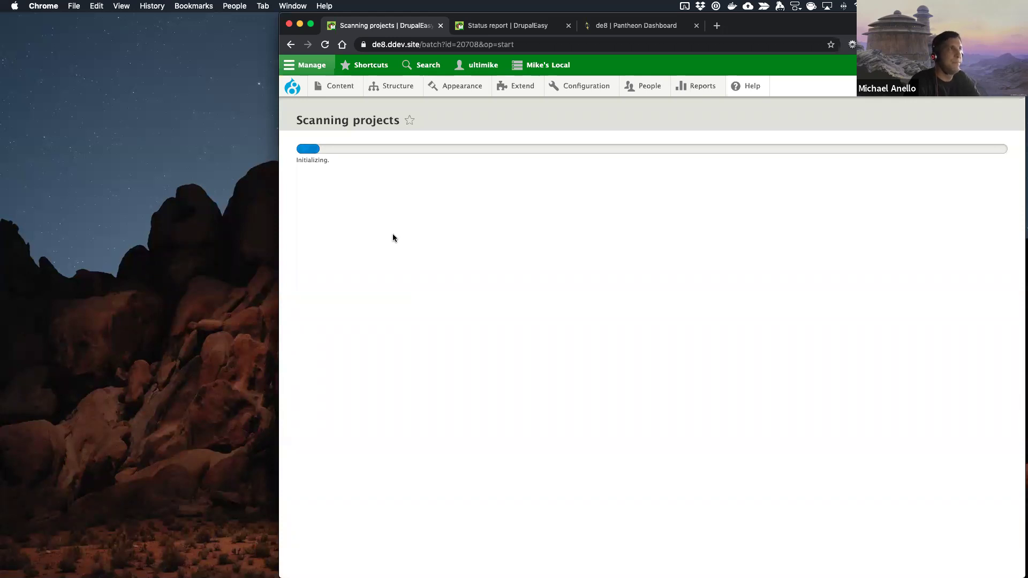
Step: Uninstall Checklist API from the IDE terminal with ddev . drush pm-uninstall checklistapi, checking the Admin Toolbar rescan in Chrome meanwhile
key(ctrl+Left)
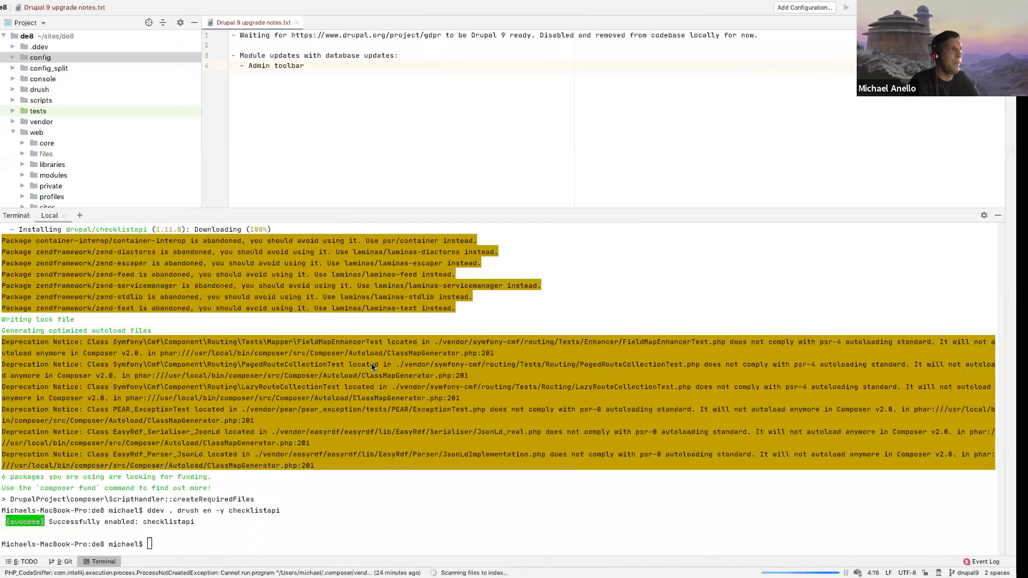
text(ddev )
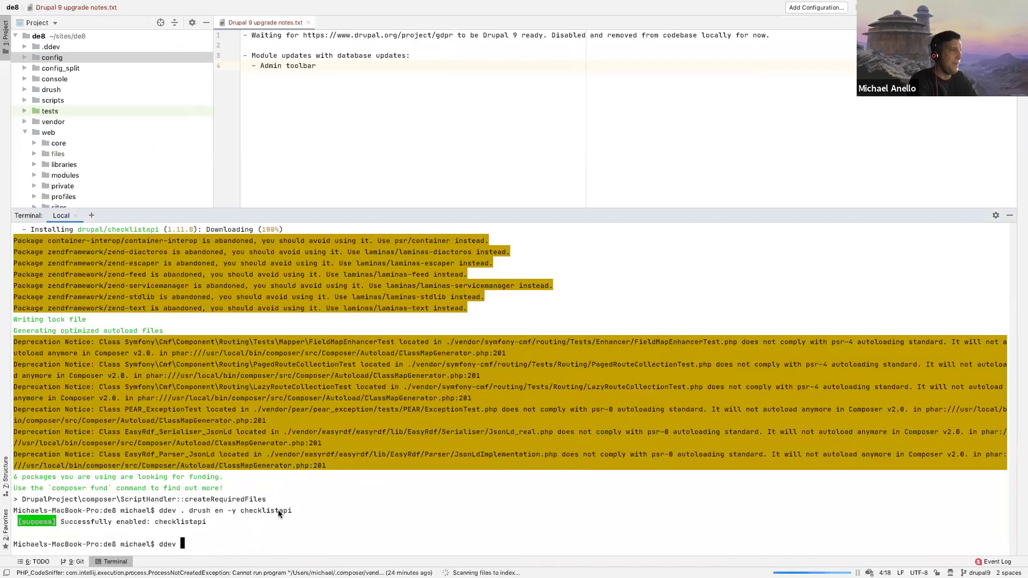
text(. drush pm-uninstall ch)
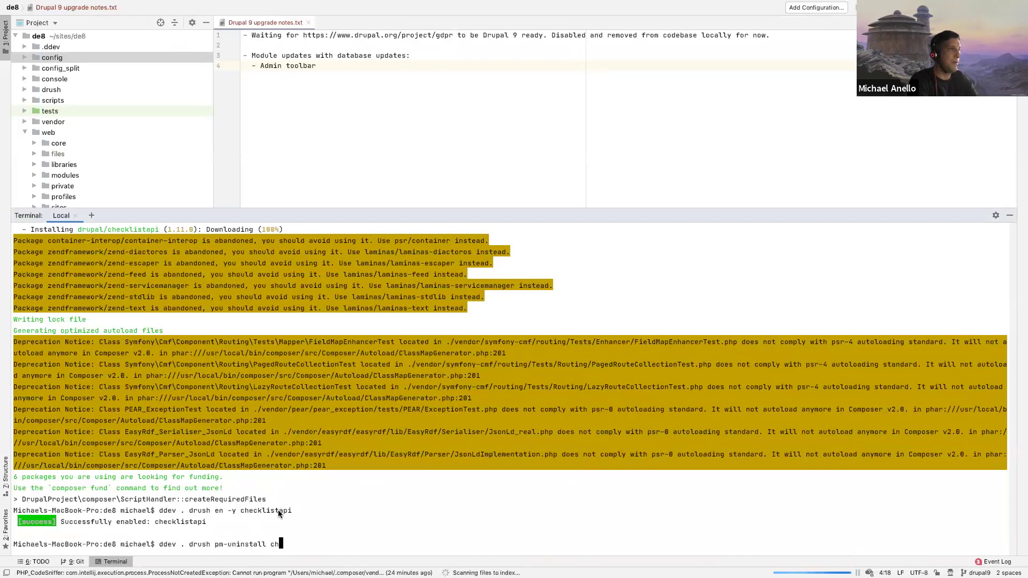
text(ecklistapi)
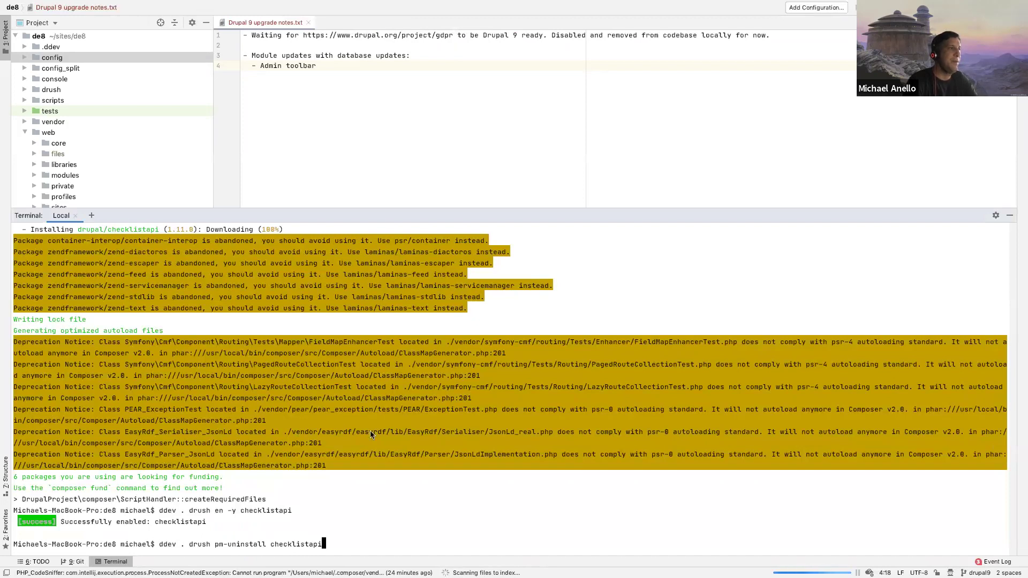
key(super+Tab)
scroll(529, 423, down, 15)
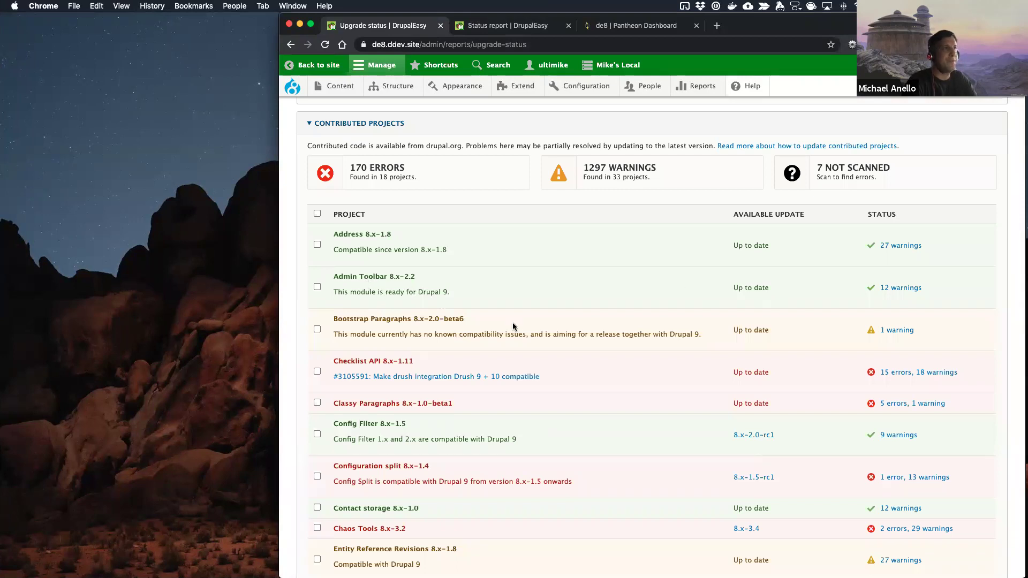
key(ctrl+Left)
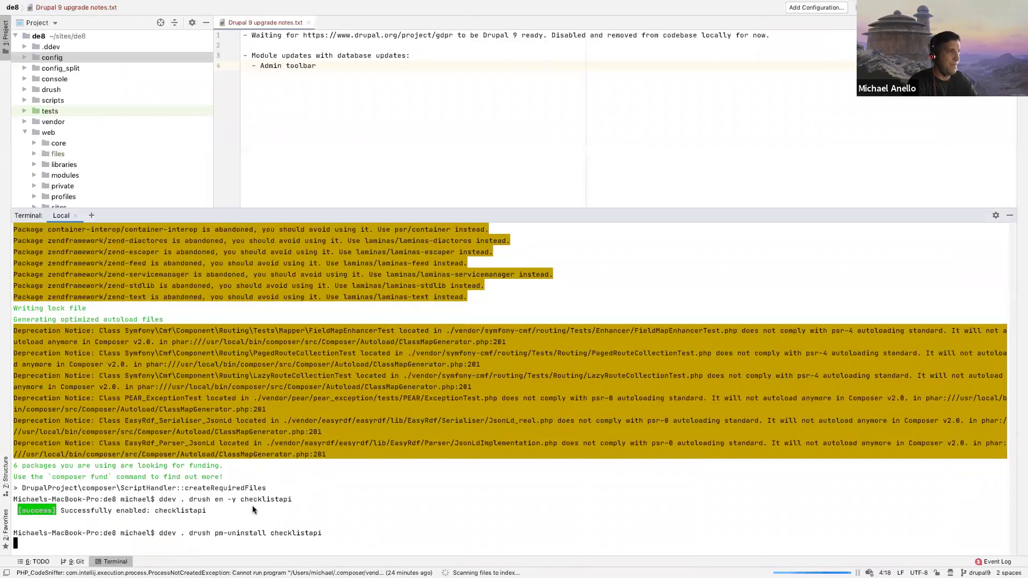
Step: Switch to Chrome and examine the available updates and statuses of the first contributed projects in the Upgrade status report
key(ctrl+Right)
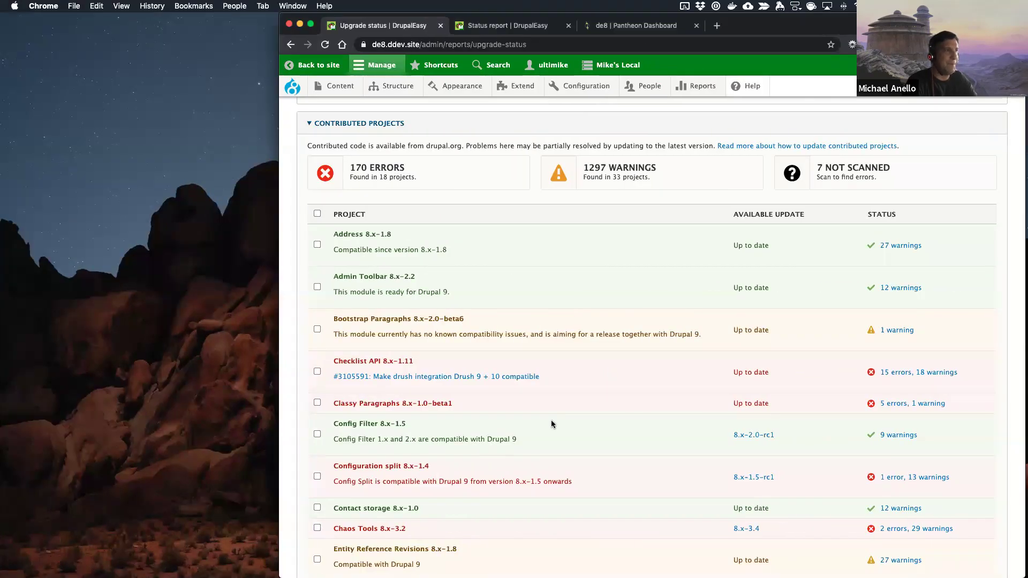
scroll(551, 421, down, 3)
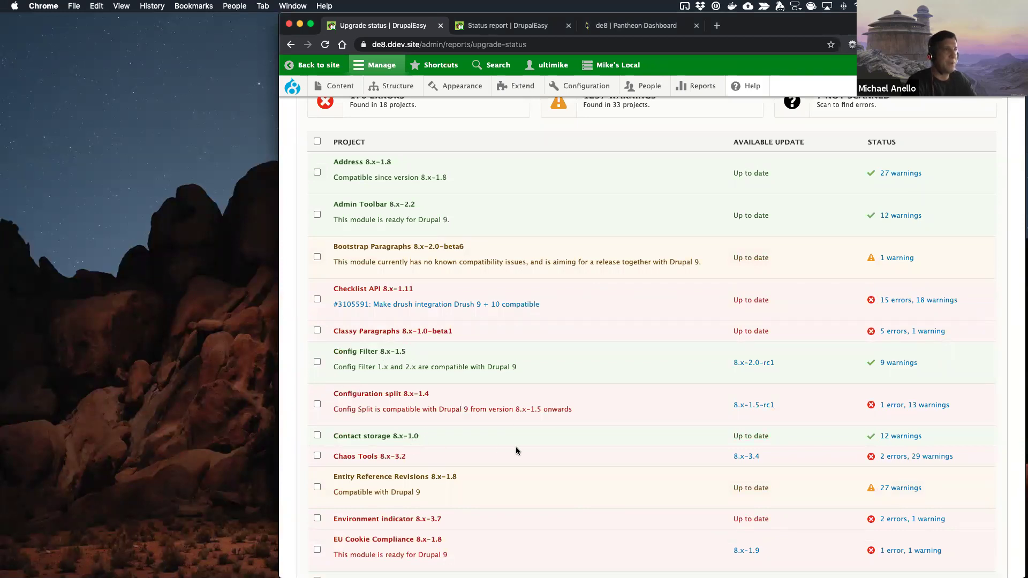
scroll(517, 450, down, 3)
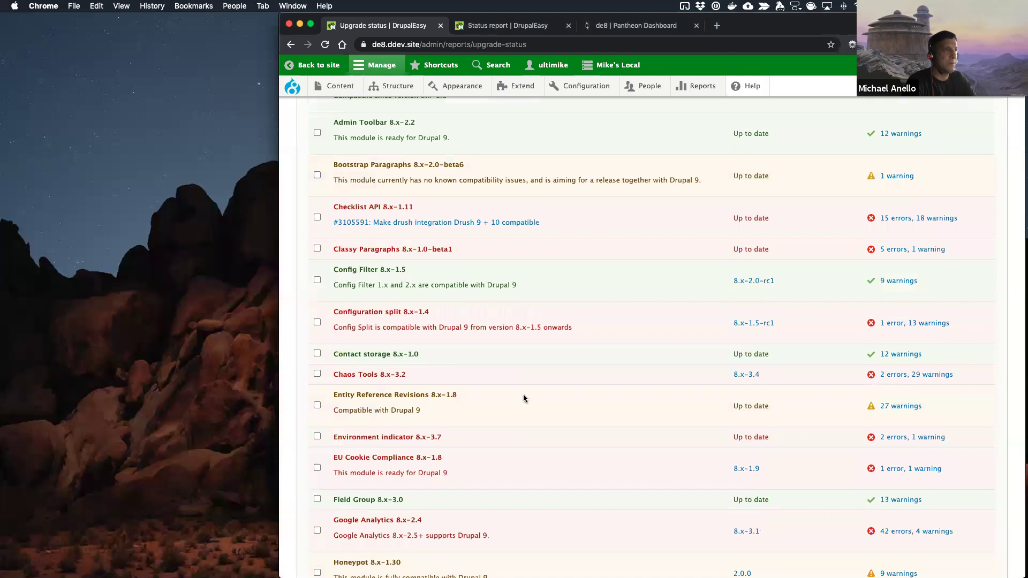
scroll(524, 398, down, 4)
scroll(524, 399, down, 2)
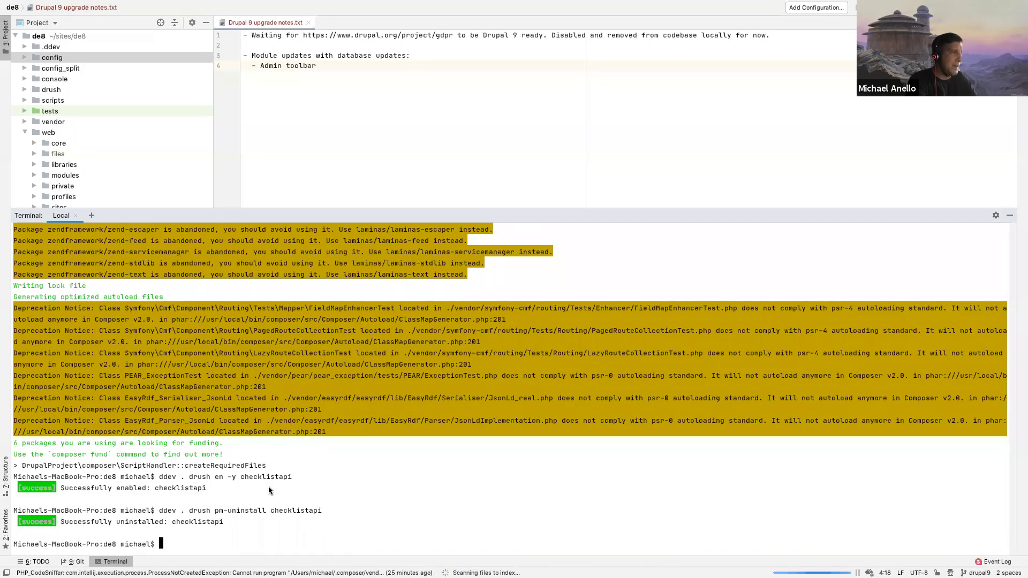
Step: Remove the Checklist API package from the codebase in the IDE terminal with ddev composer remove drupal/checklistapi
text(ddev )
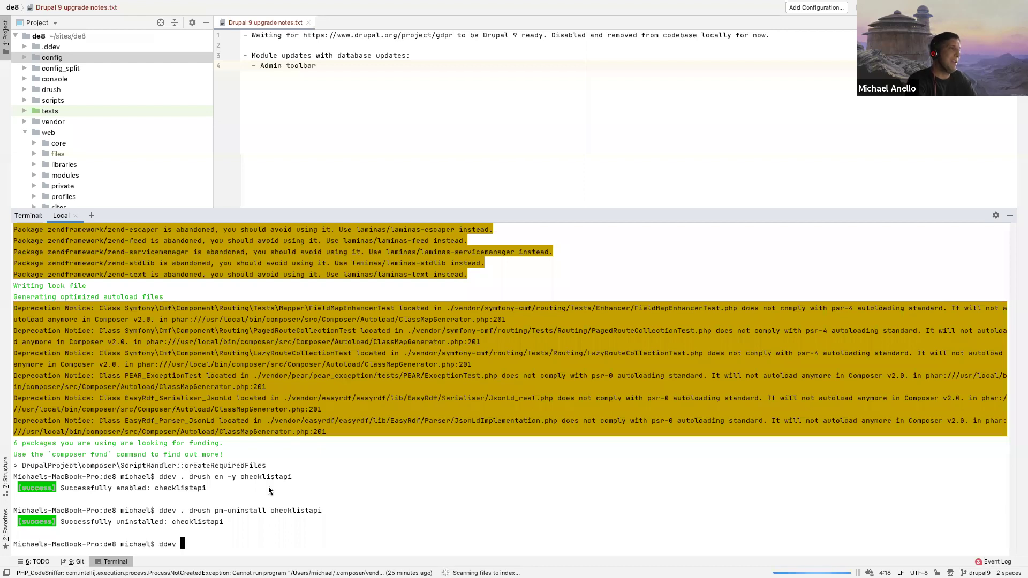
text(composer rem)
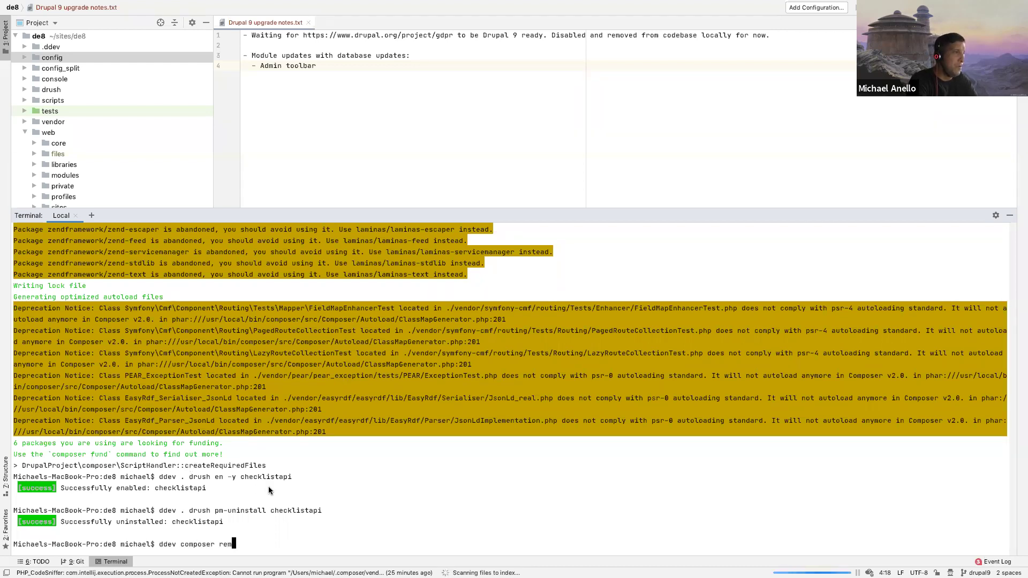
text(ove drupal/)
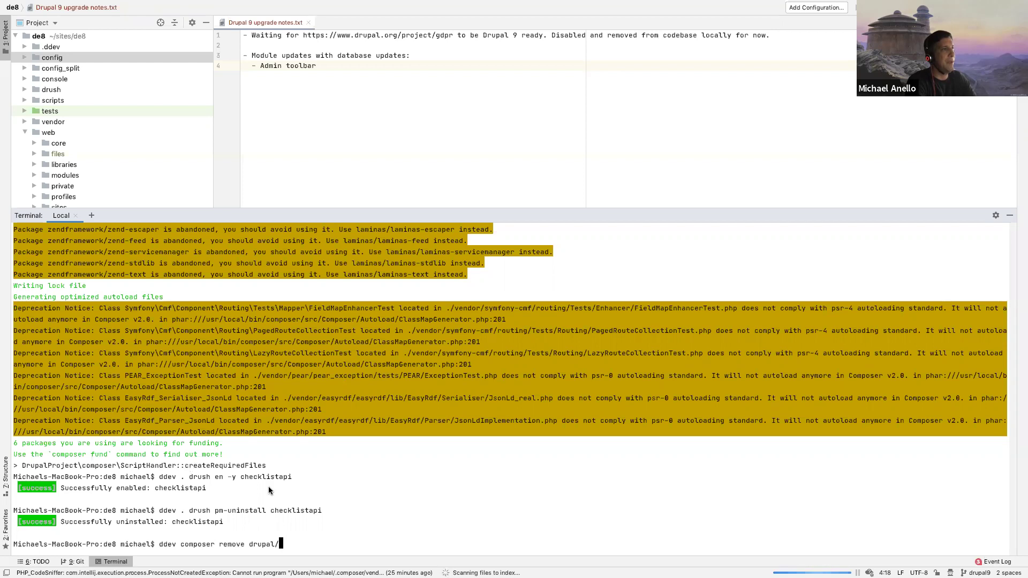
text(checklis)
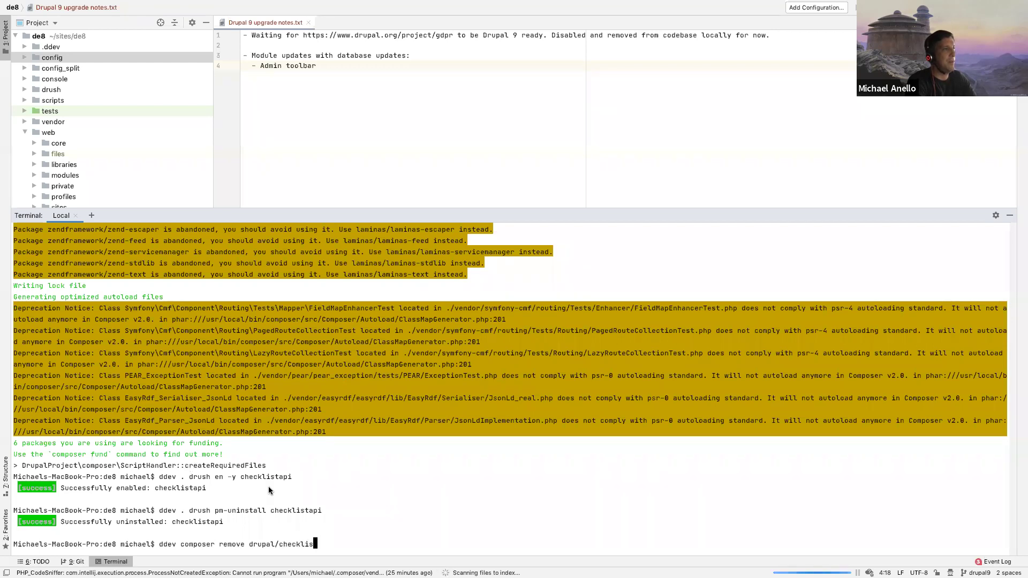
text(tapi)
key(Return)
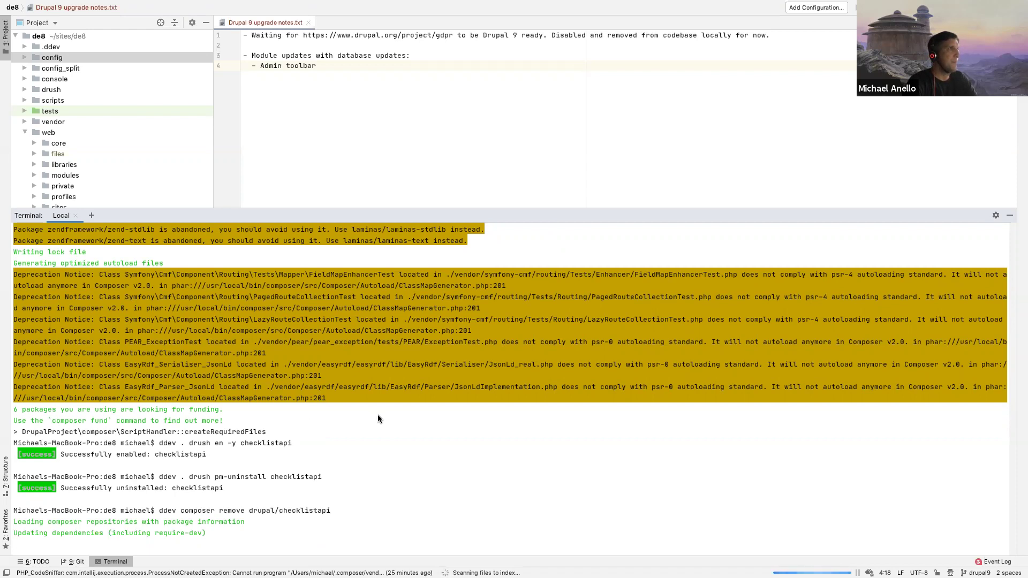
Step: Return to Chrome and examine the remaining contributed projects in the Upgrade status report, from Paragraphs down to Webform
key(ctrl+Right)
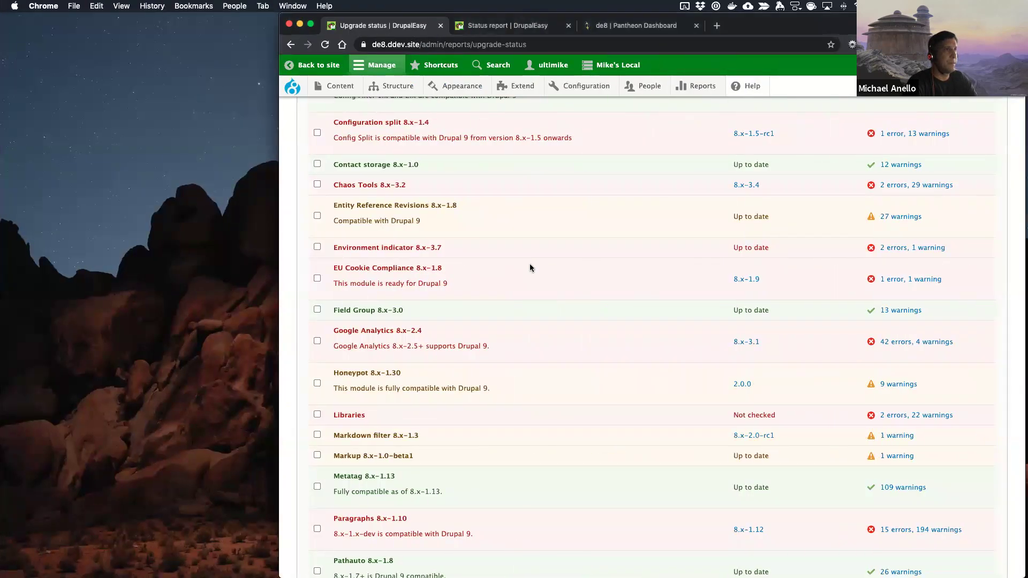
scroll(530, 268, down, 5)
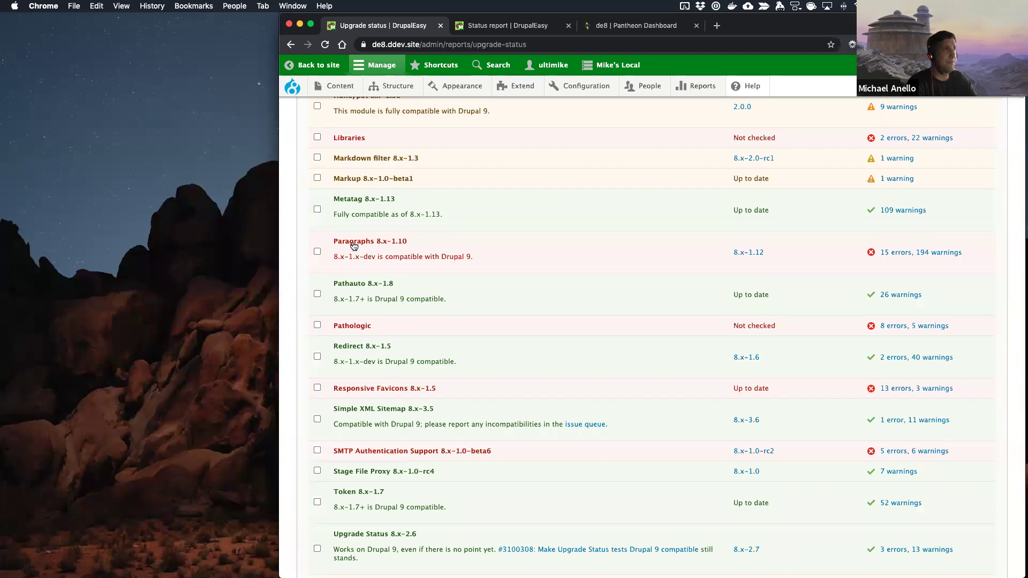
scroll(353, 246, down, 4)
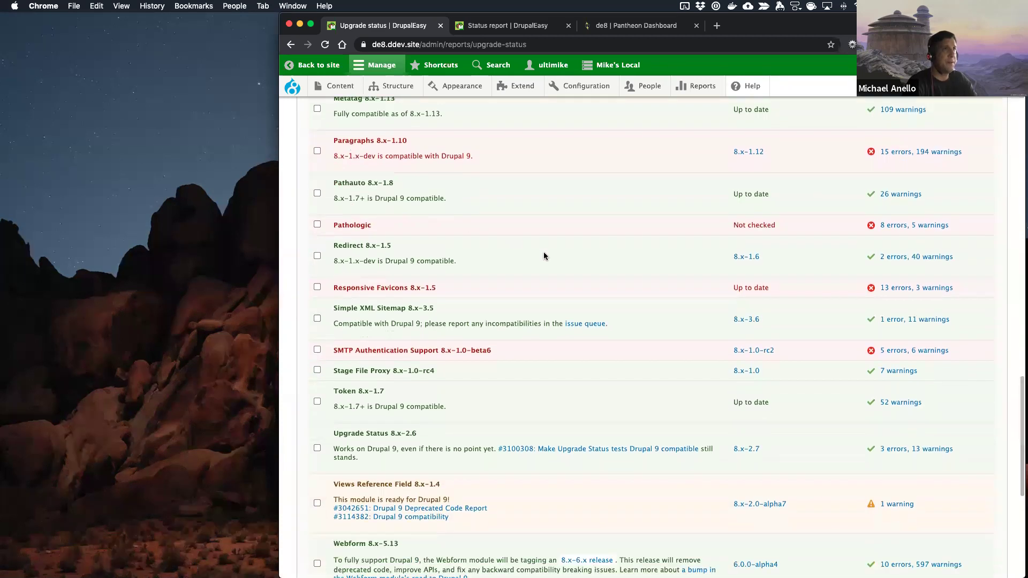
scroll(544, 256, down, 2)
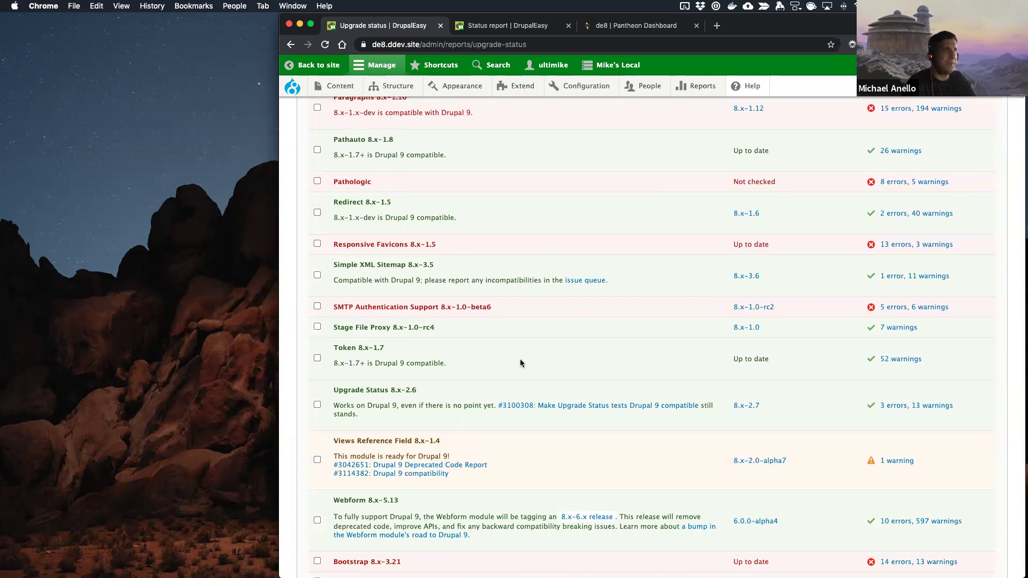
Step: Examine the last contributed projects and the uninstalled extensions in the Upgrade status report, and recheck the Drupal core and hosting requirements
scroll(520, 362, down, 2)
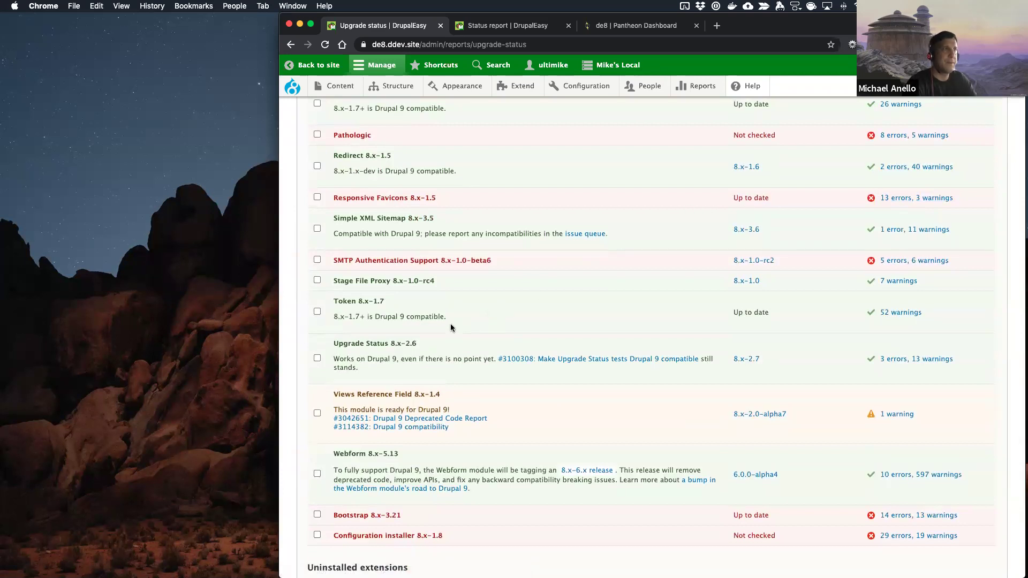
scroll(451, 324, down, 3)
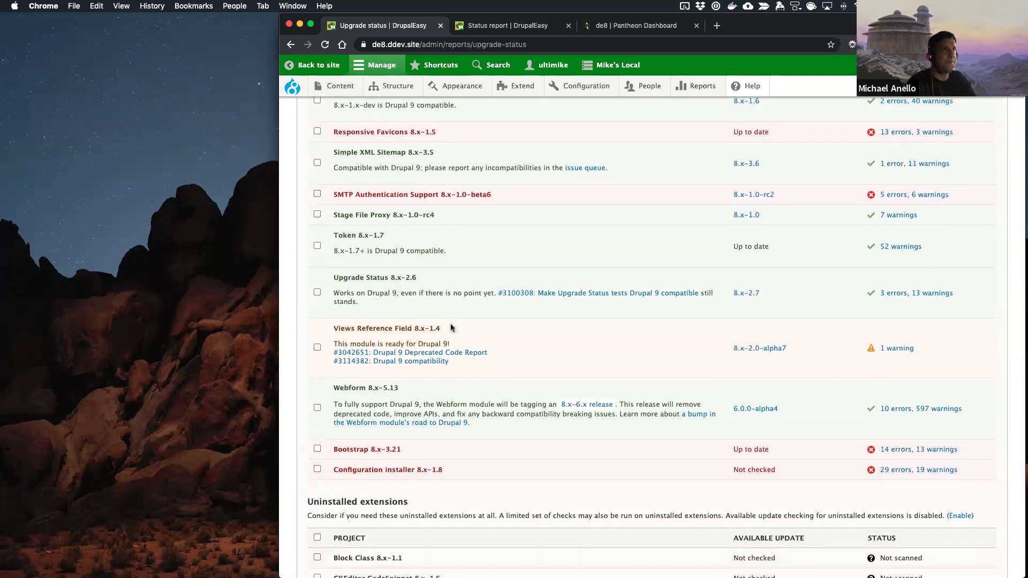
scroll(450, 324, down, 3)
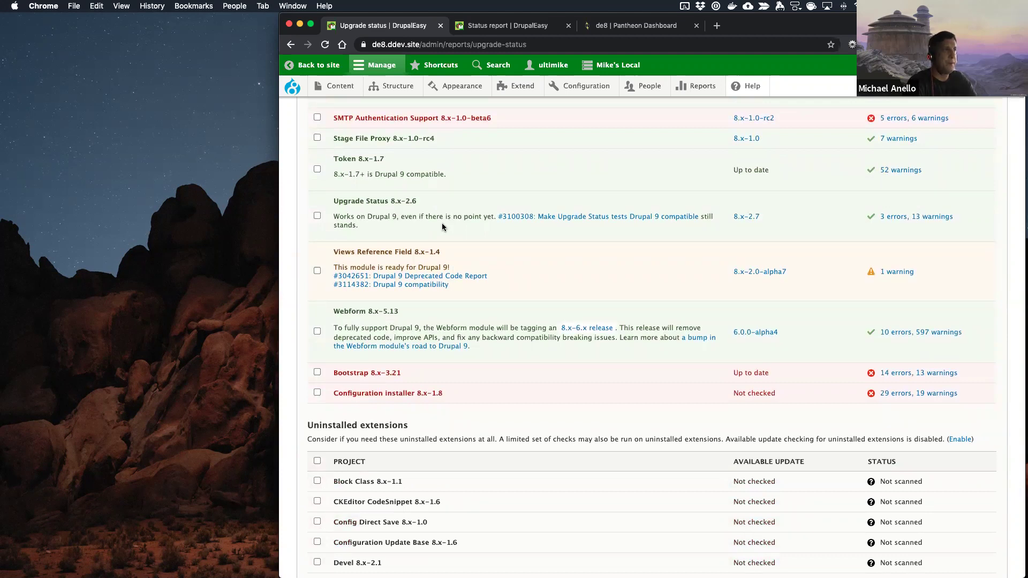
scroll(442, 227, down, 3)
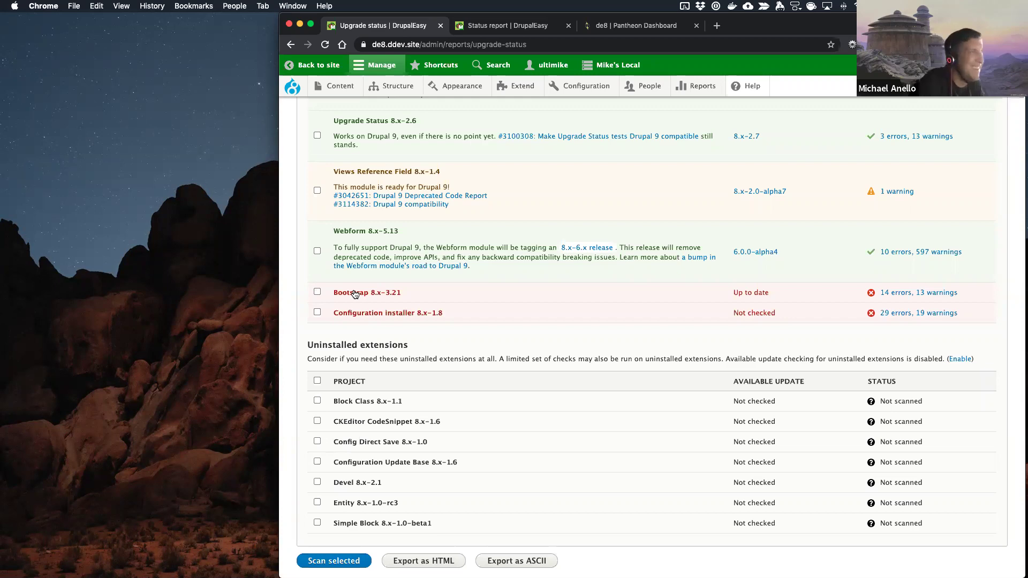
scroll(353, 293, up, 20)
scroll(353, 293, up, 3)
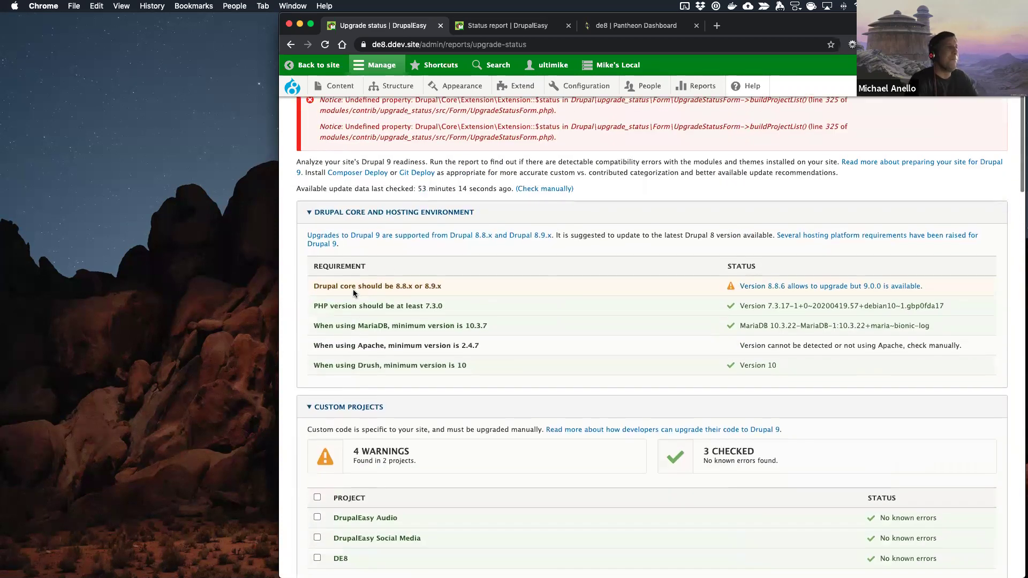
key(ctrl+Left)
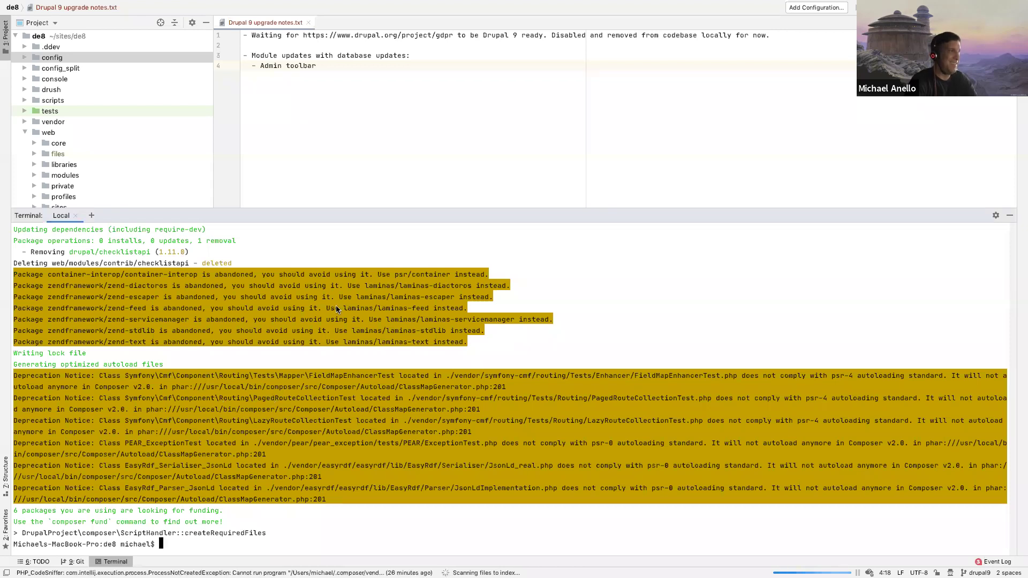
key(ctrl+Right)
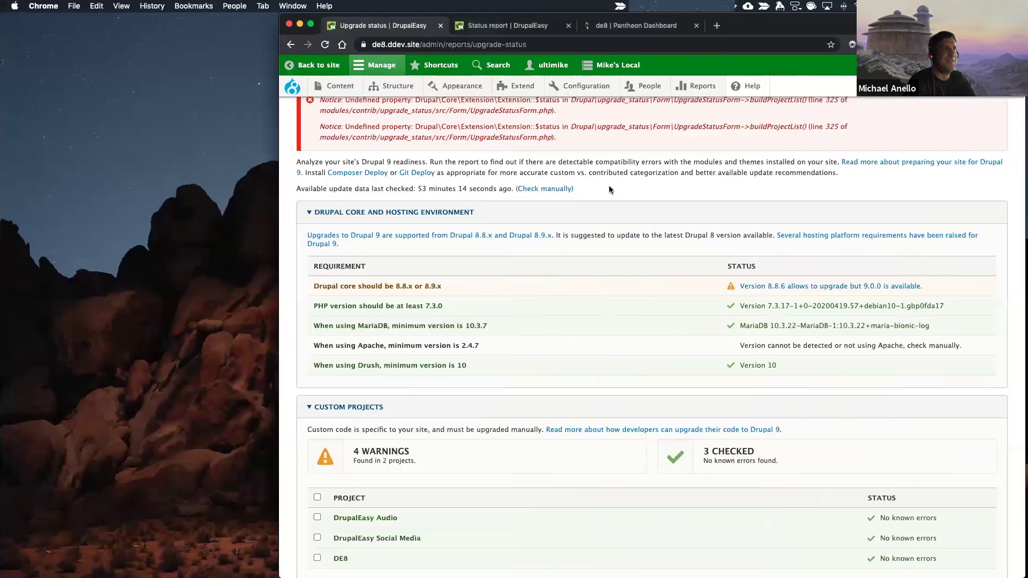
Step: Reload the site's Status report and review its errors and warnings
click(531, 26)
key(super+r)
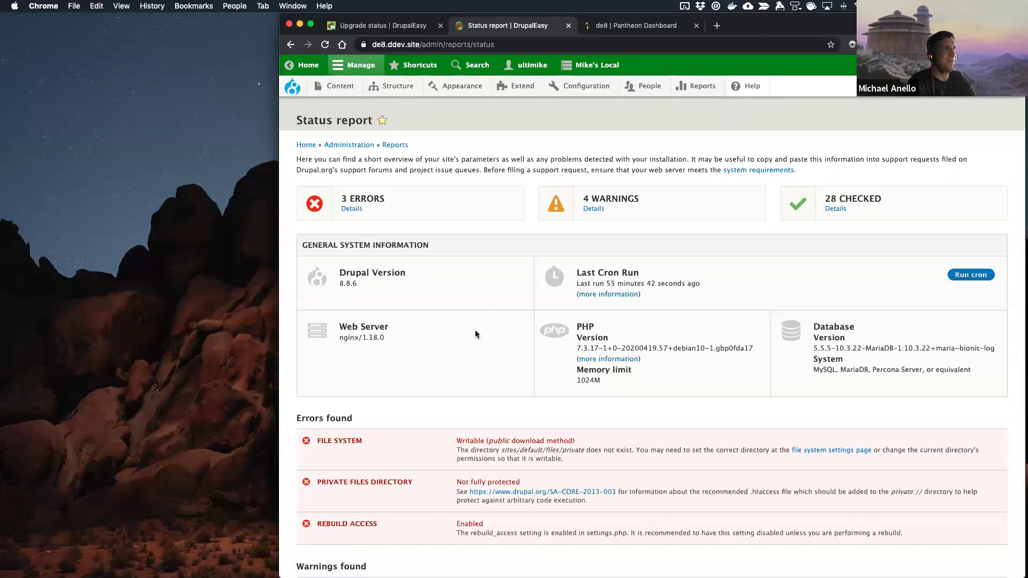
scroll(475, 335, down, 5)
scroll(475, 335, up, 5)
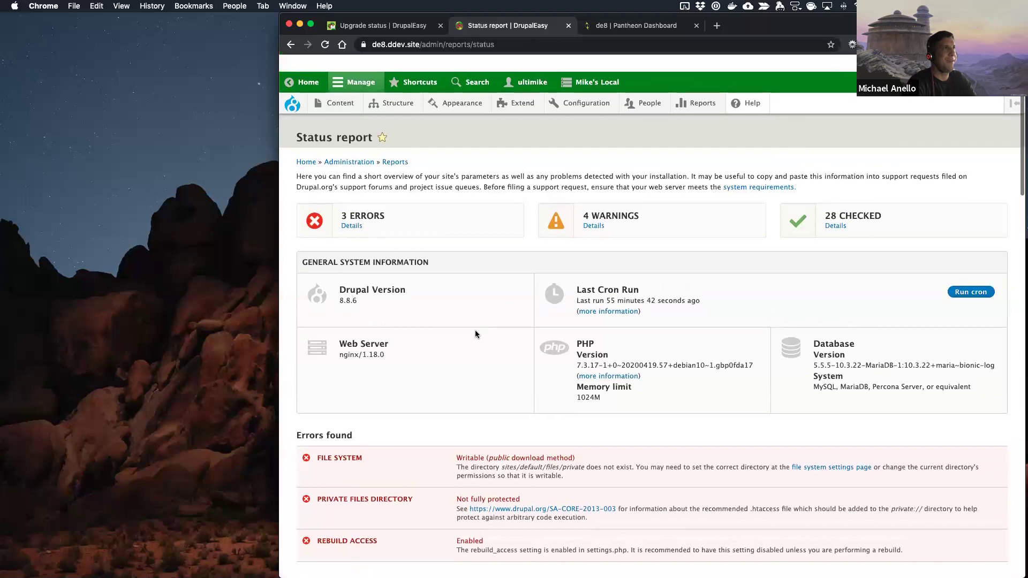
Step: Open the Configuration synchronization page and view the differences between the active and staged core.extension configuration
mouse_move(594, 89)
mouse_move(576, 194)
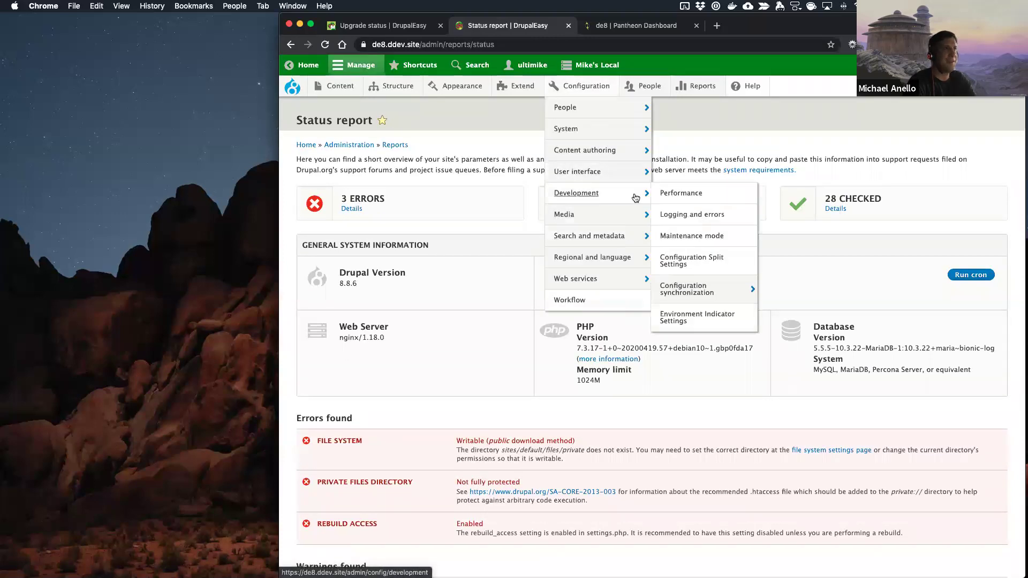
click(662, 292)
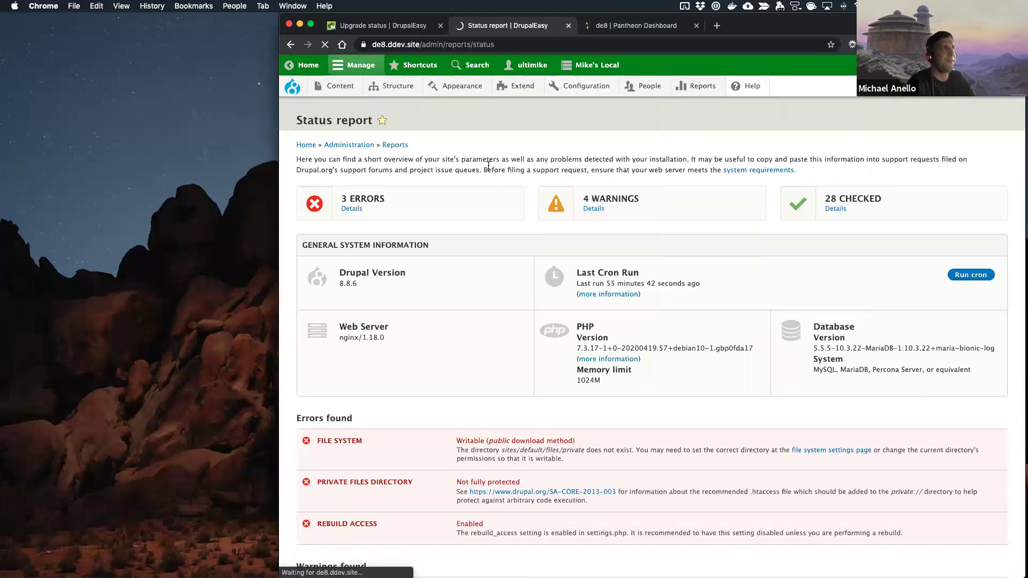
click(396, 25)
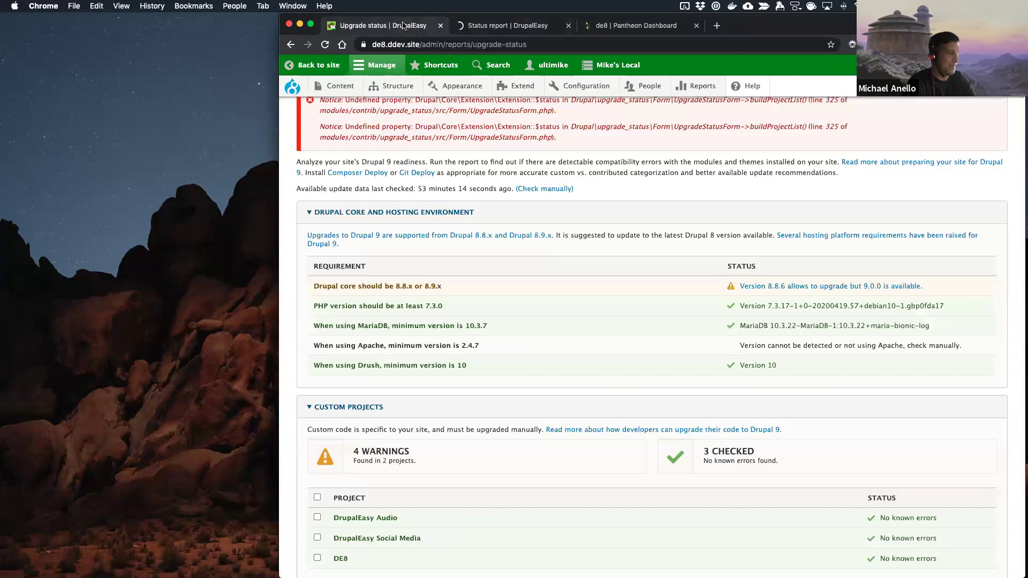
click(513, 31)
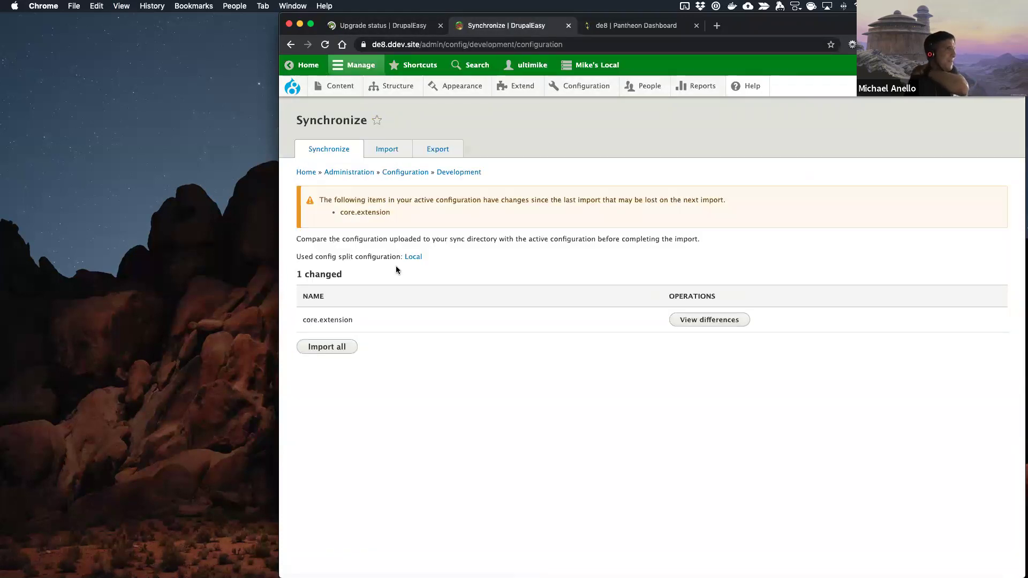
click(699, 321)
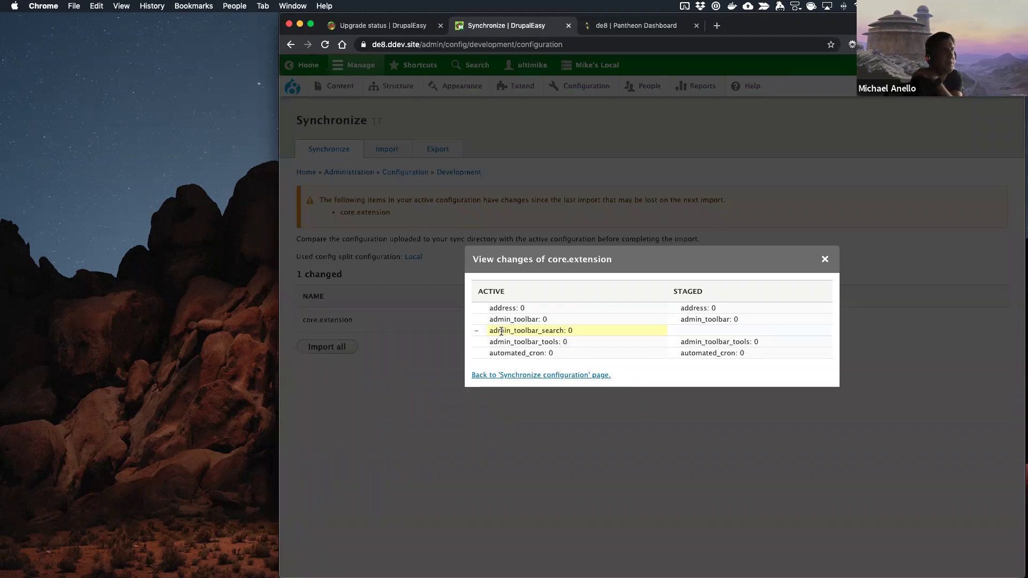
click(826, 260)
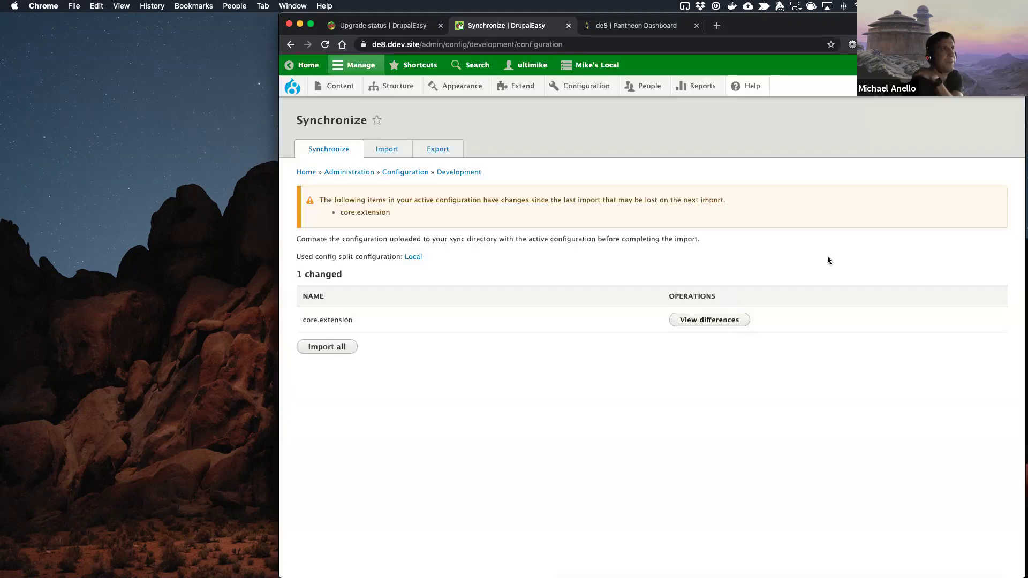
Step: Try out the admin toolbar's search field, close it, and bring back the administration menu
click(474, 68)
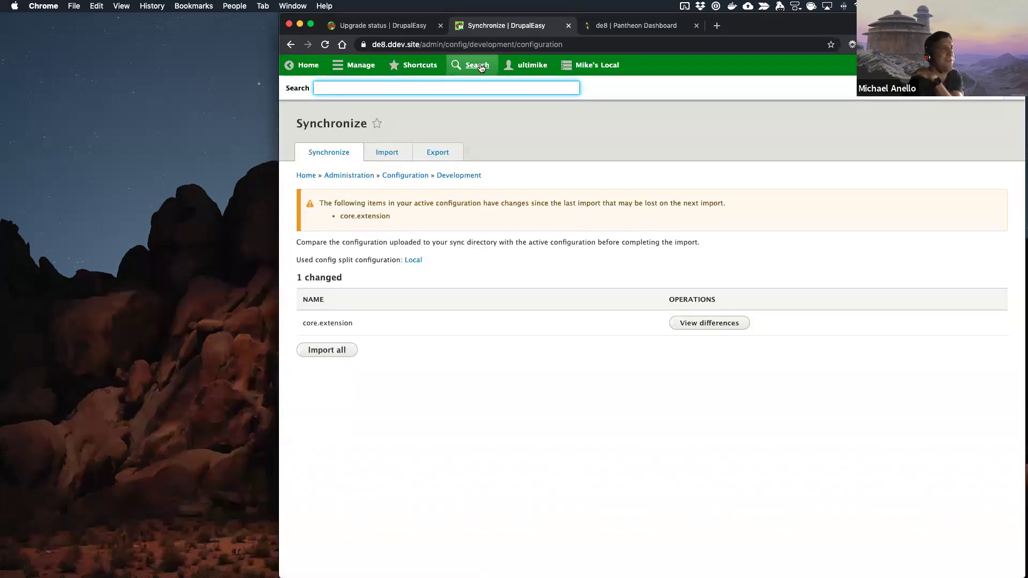
click(478, 65)
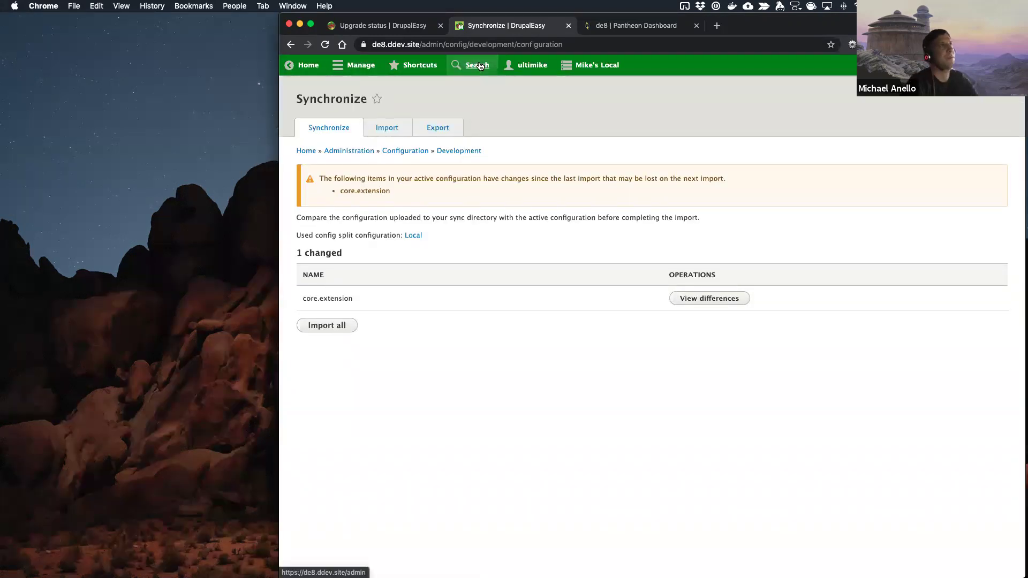
click(355, 67)
Step: Switch to the IDE terminal and export the active site configuration with ddev . drush cex -y
key(ctrl+Left)
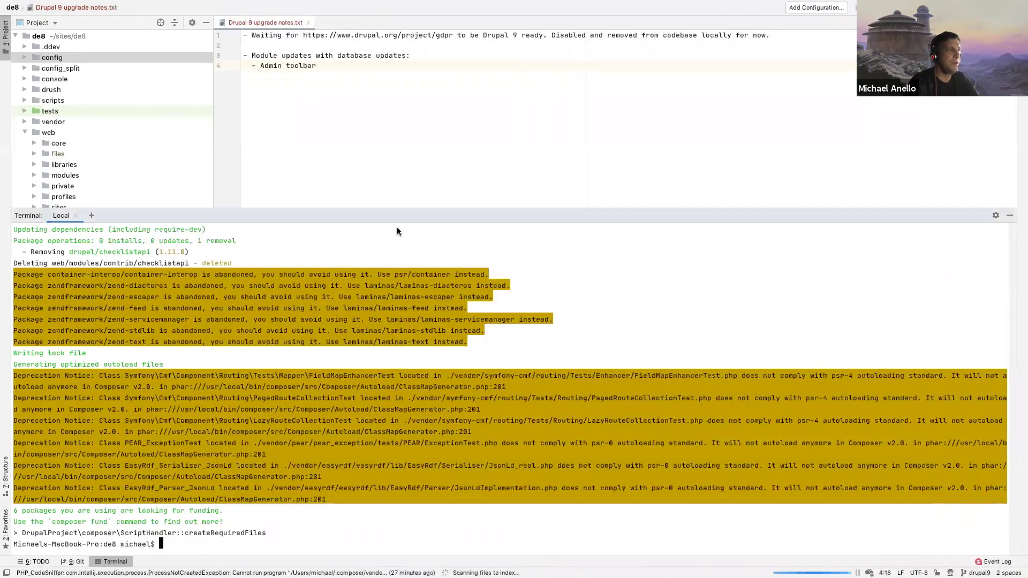
text(ddev . dr)
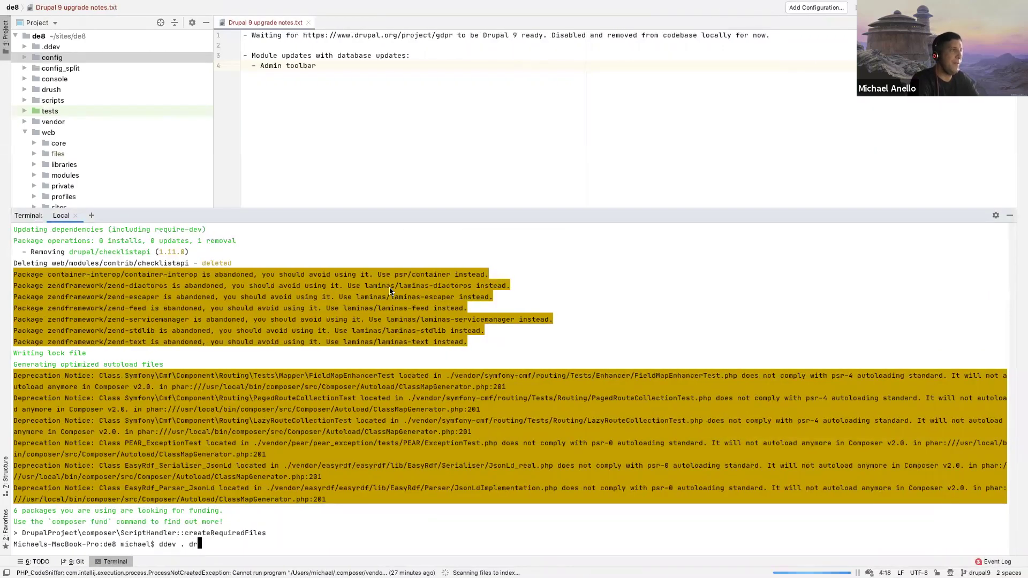
text(ush cex -y)
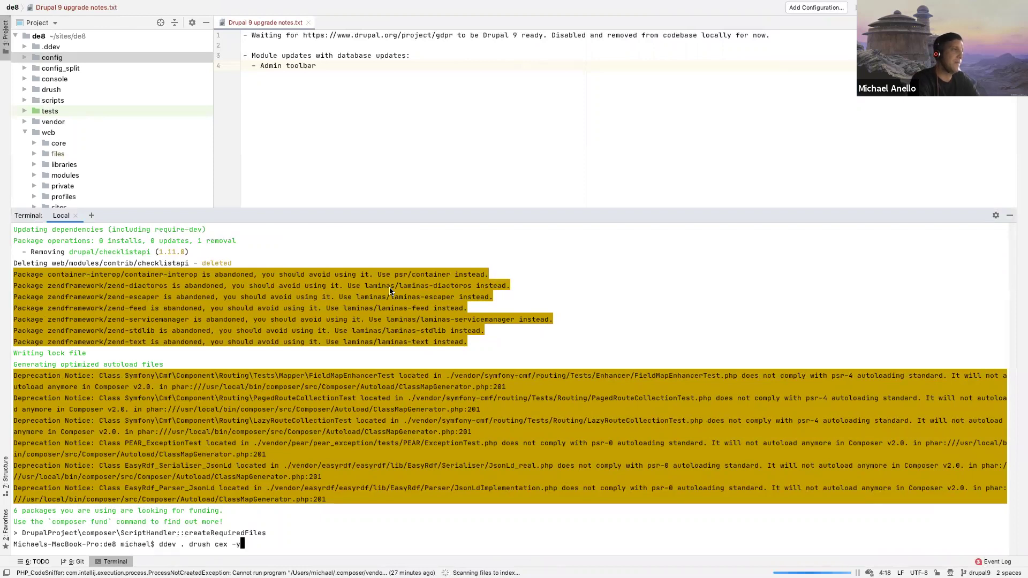
key(Return)
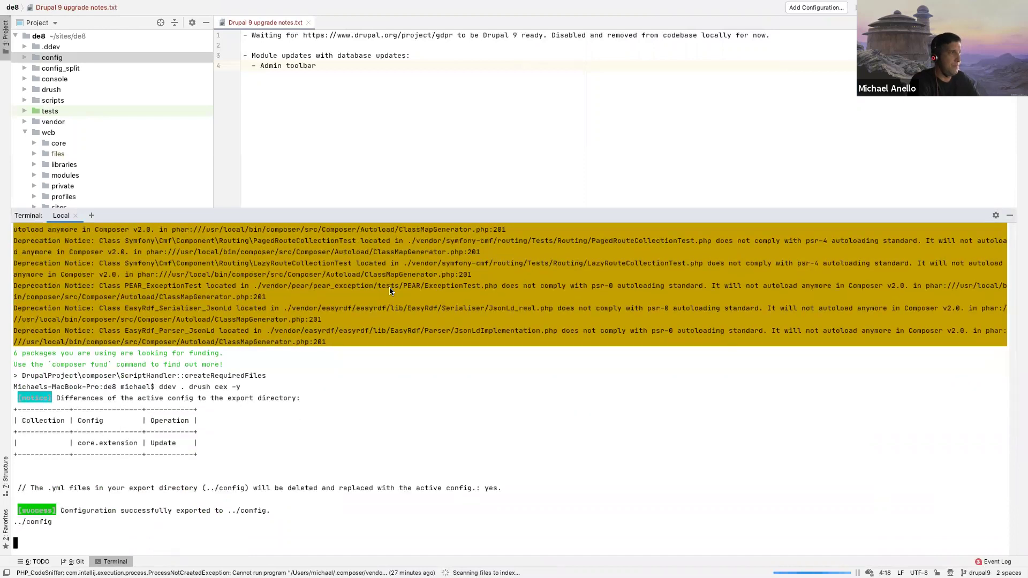
Step: Run git status and review the modified, deleted and untracked files on the drupal9 branch
text(git status)
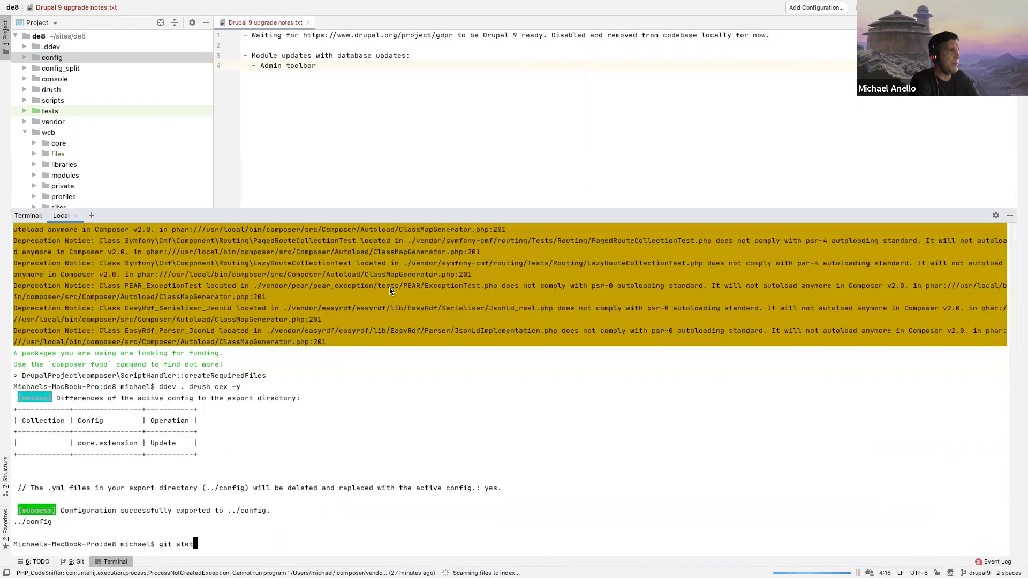
key(Return)
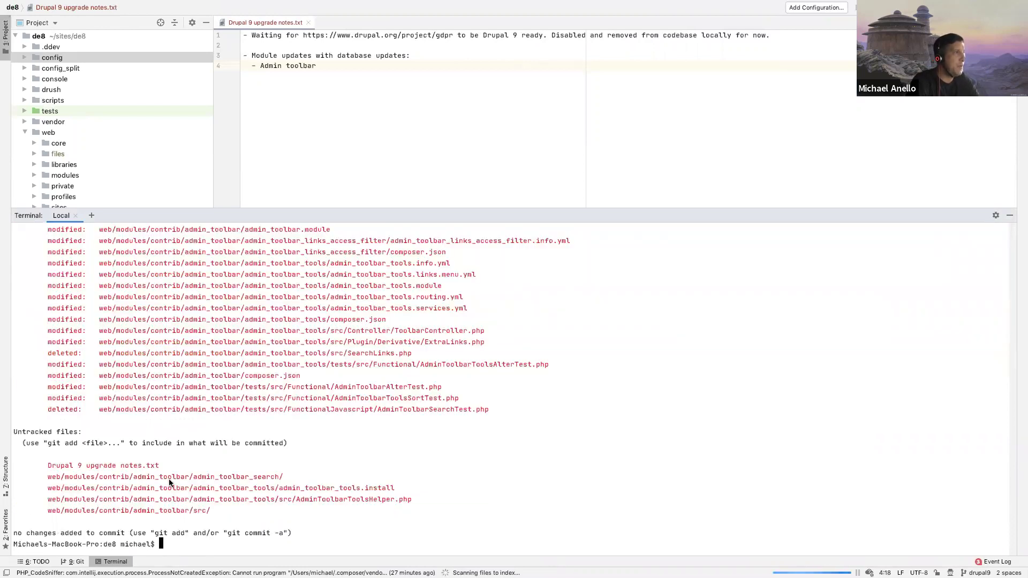
scroll(207, 358, up, 5)
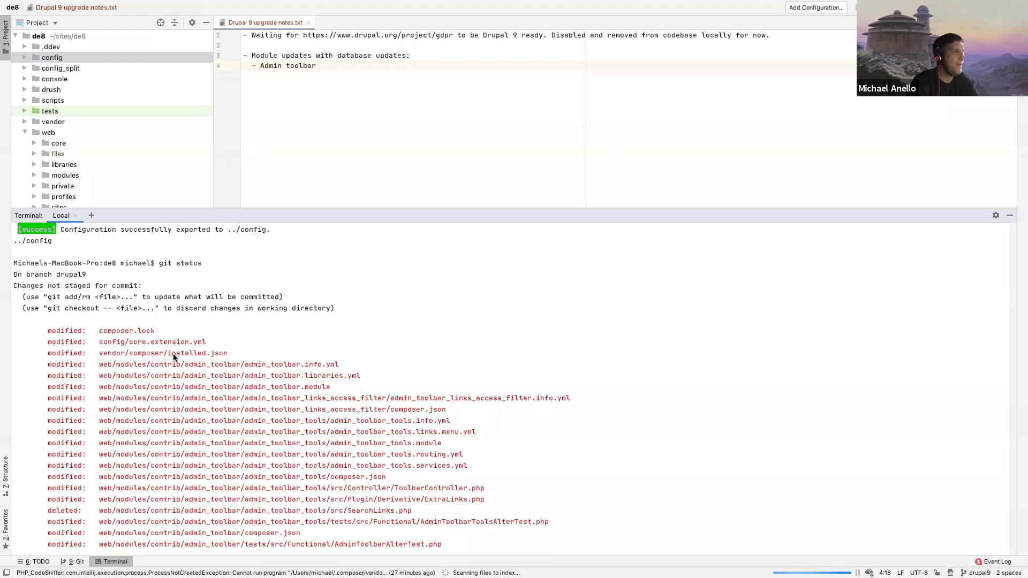
scroll(172, 353, down, 5)
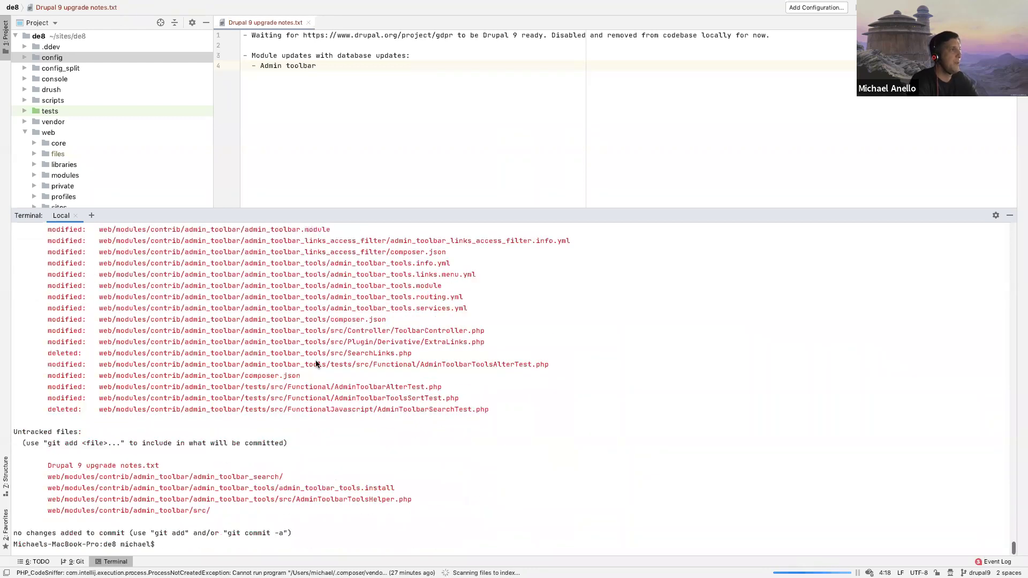
Step: Stage web/modules/contrib/admin_toolbar/, composer.lock and vendor with git add, and check the result with git status
text(git add web/)
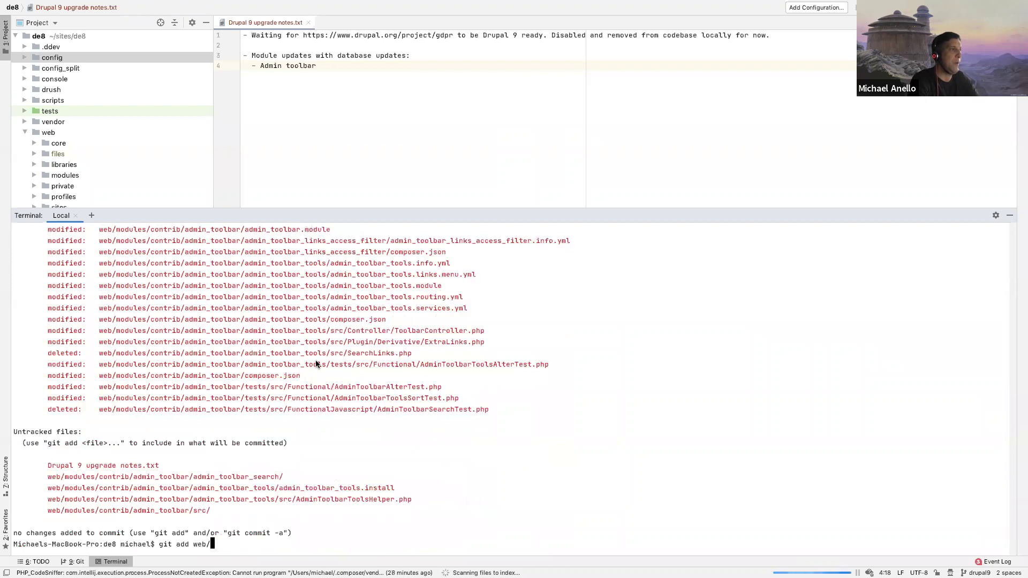
text(modules/contrib/ad)
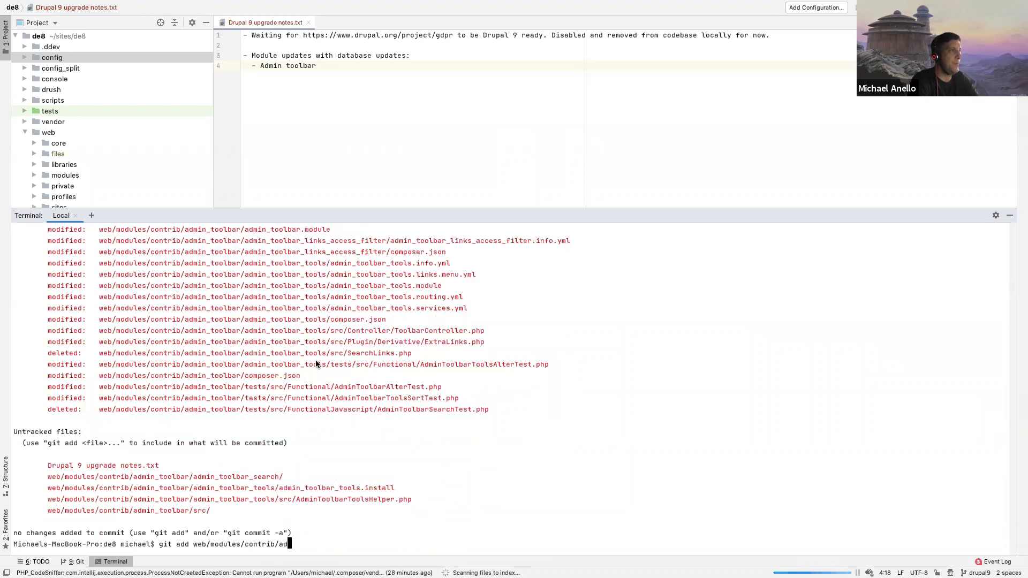
text(miN_to)
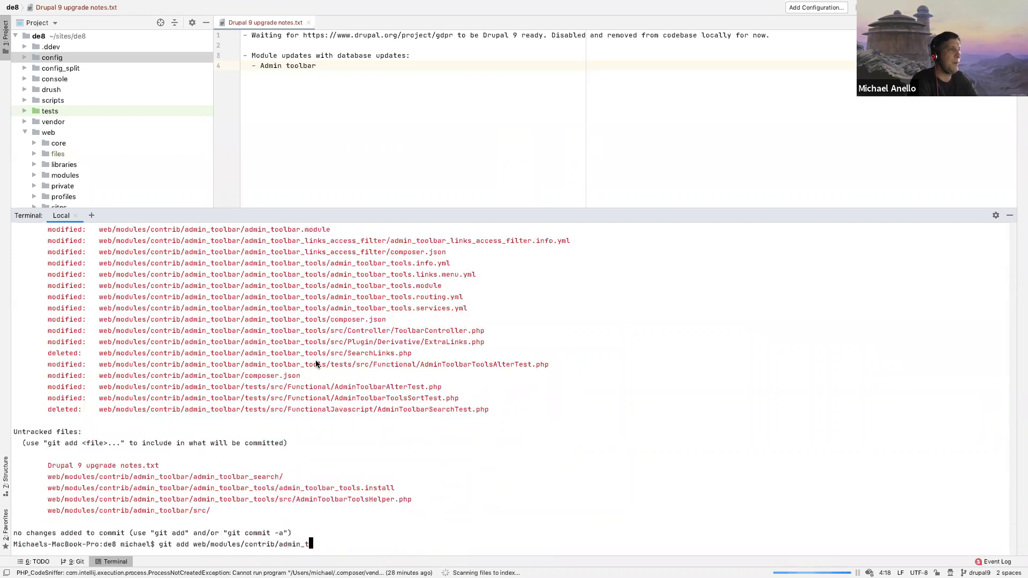
key(Tab)
text(compo)
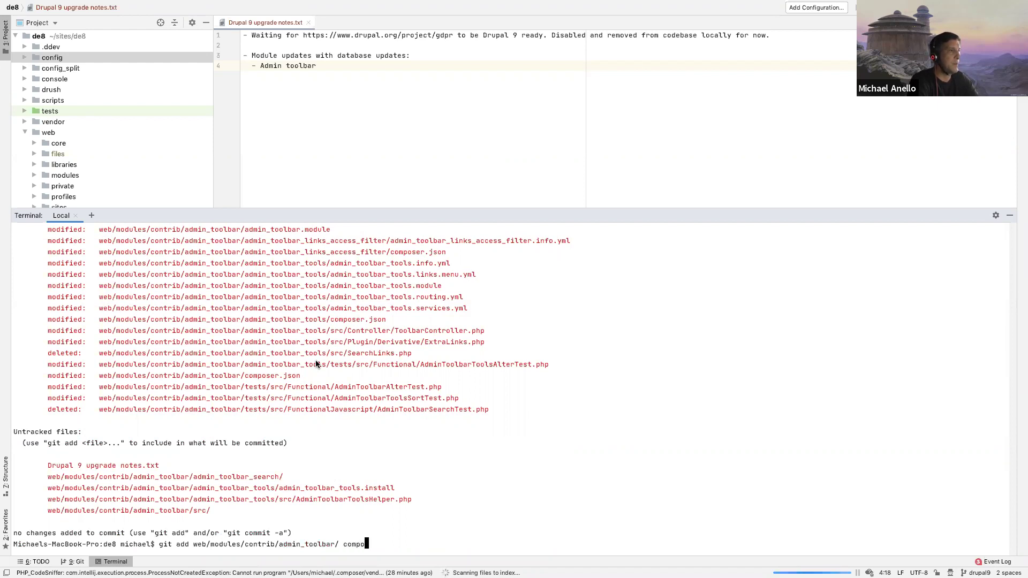
text(ser.lock vendor)
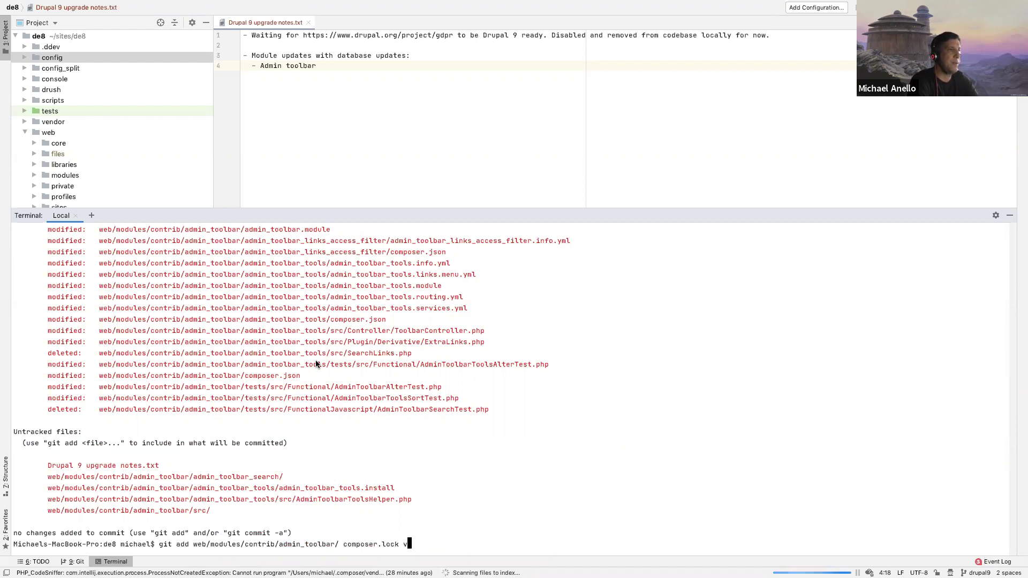
key(Return)
text(git status)
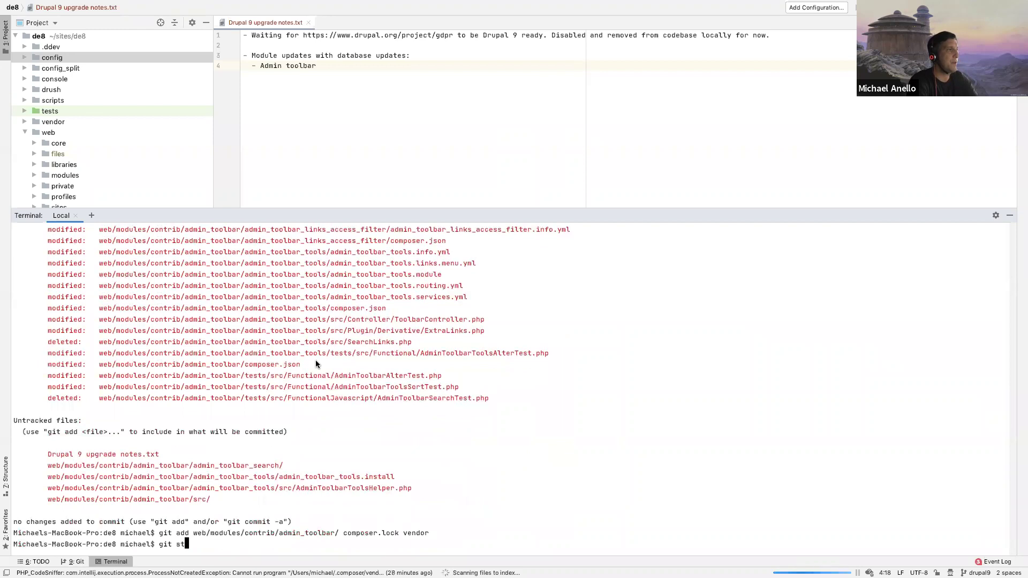
key(Return)
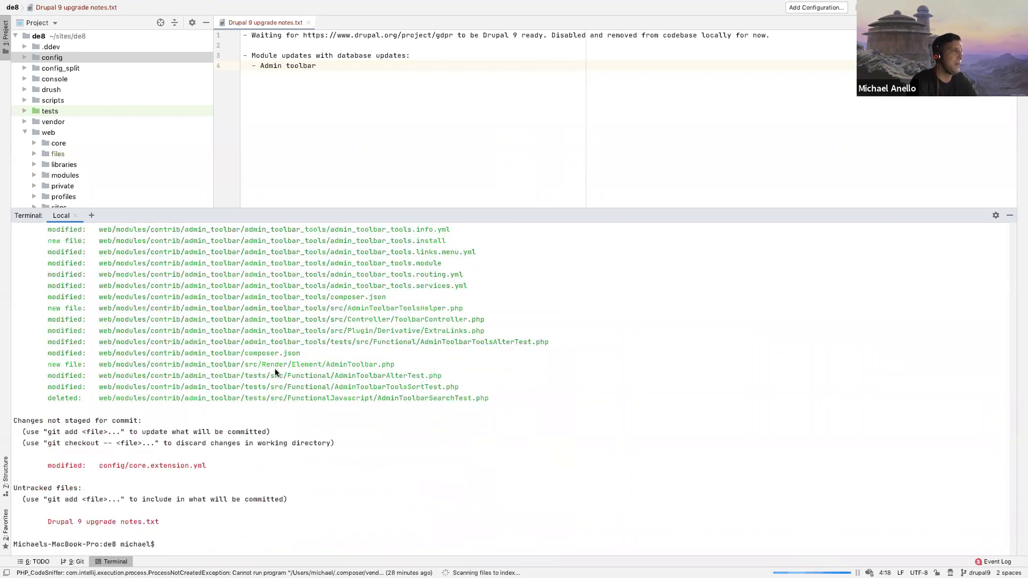
Step: Stage the config directory with git add config and review the full list of staged files with git status
text(chael$ git add config)
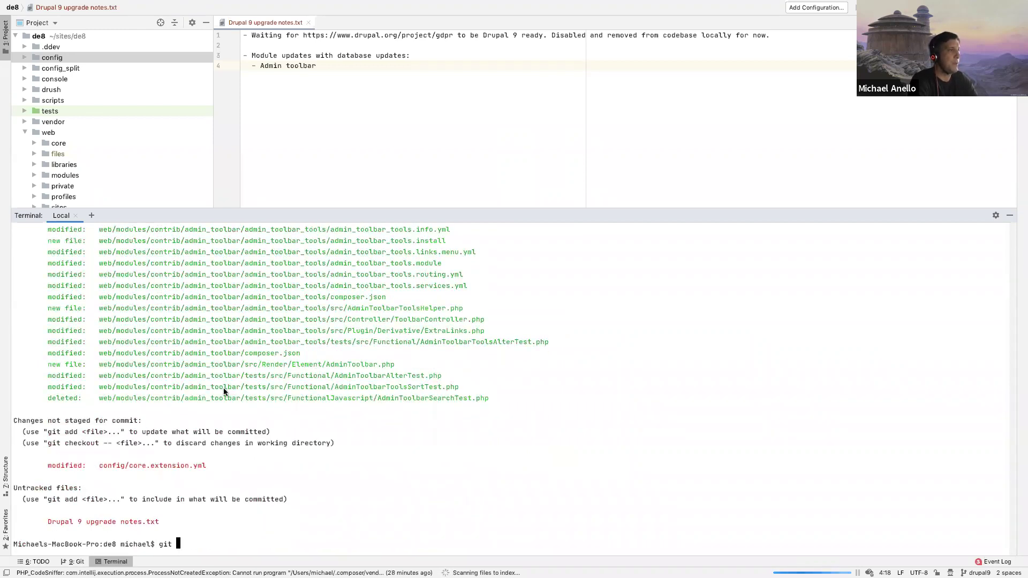
key(Return)
text(git status)
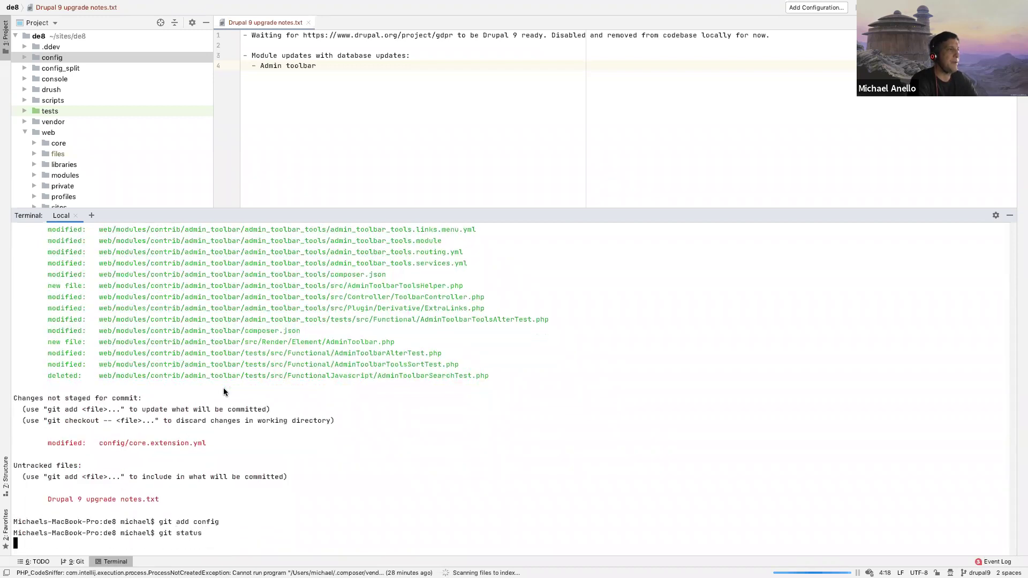
key(Return)
scroll(197, 434, up, 10)
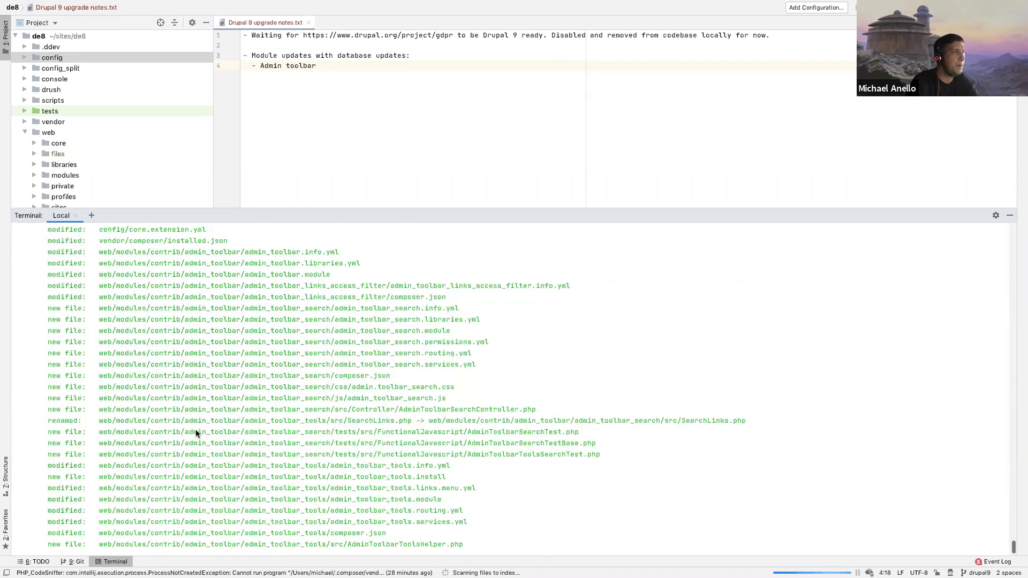
Step: Commit the staged files with the message 'Updated Admin Toolbar module to 8.x-2.2' and check the working tree with git status
scroll(95, 414, down, 3)
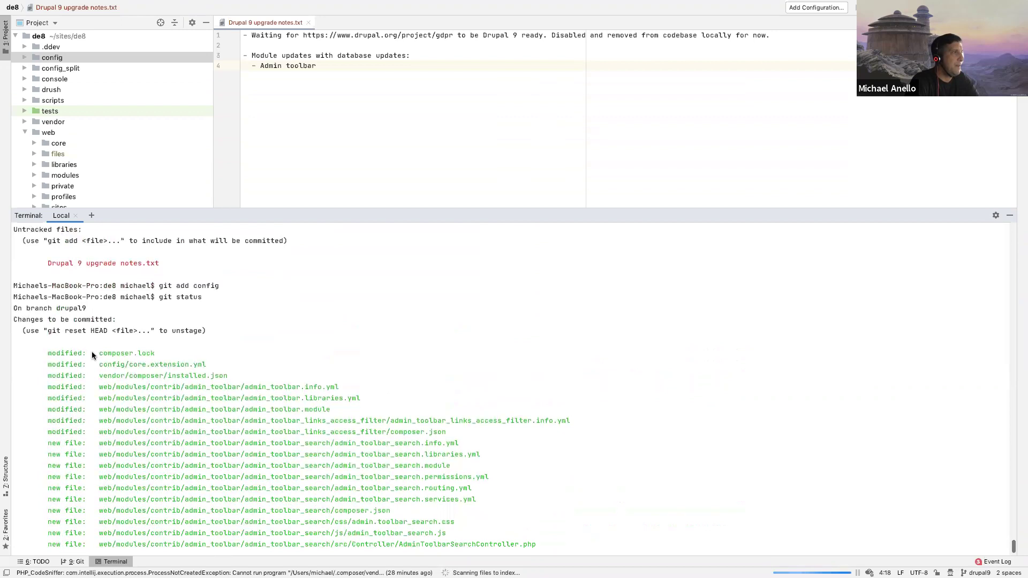
scroll(104, 378, down, 3)
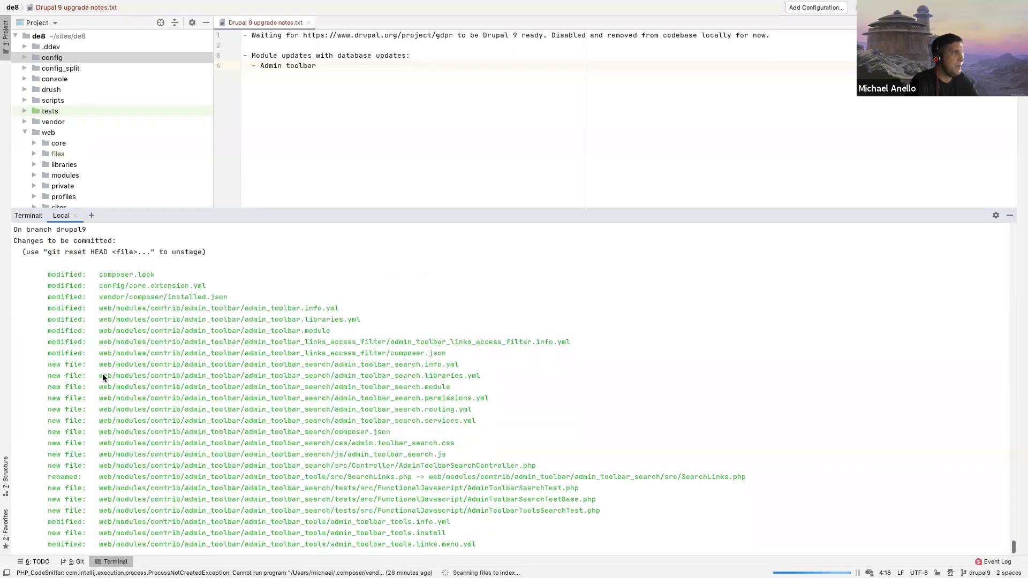
scroll(192, 415, down, 9)
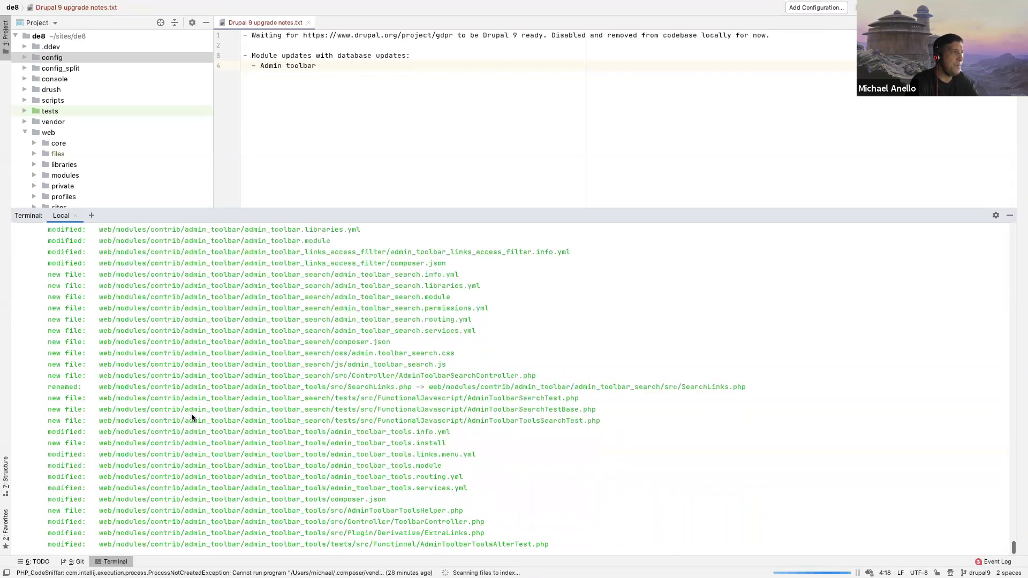
scroll(192, 414, down, 1)
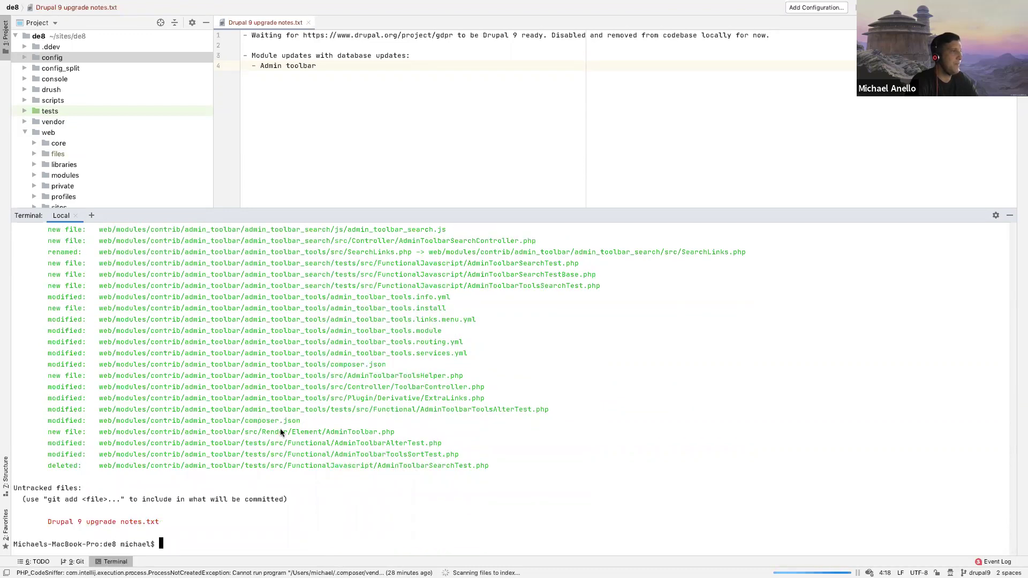
text(git commit -m 'Updated Admin )
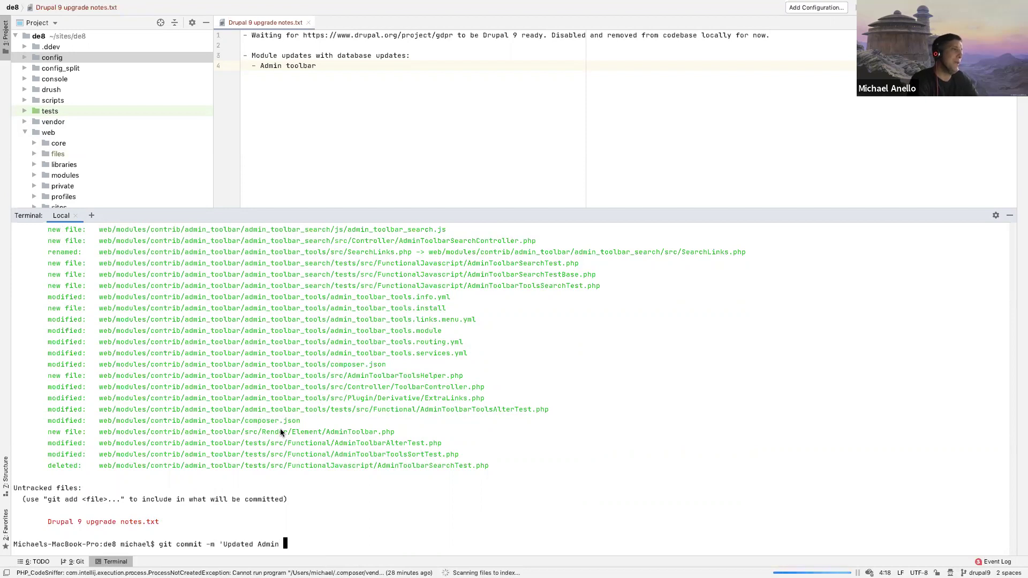
text(Tool)
text(bar mo)
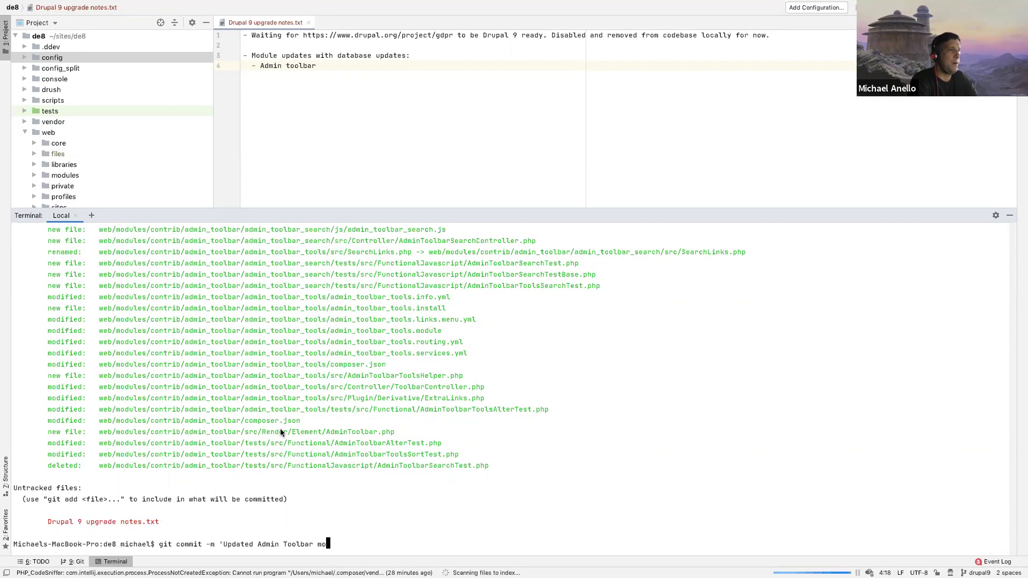
text(dule to 8.x-2.2')
key(Return)
text(git status)
key(Return)
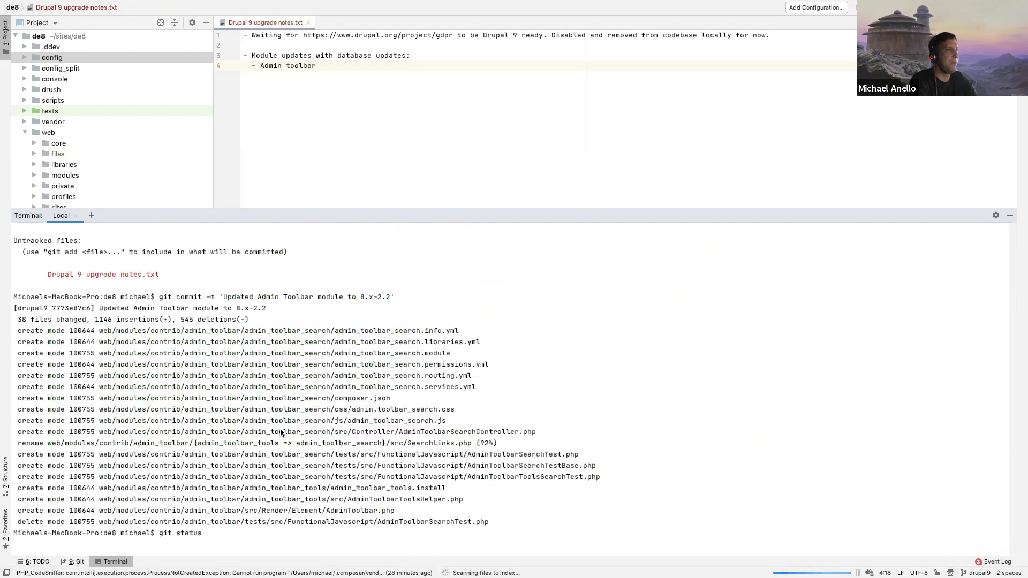
Step: Push the branch with git push origin drupal9 and read the Pantheon notice in the output
text(git push origin d)
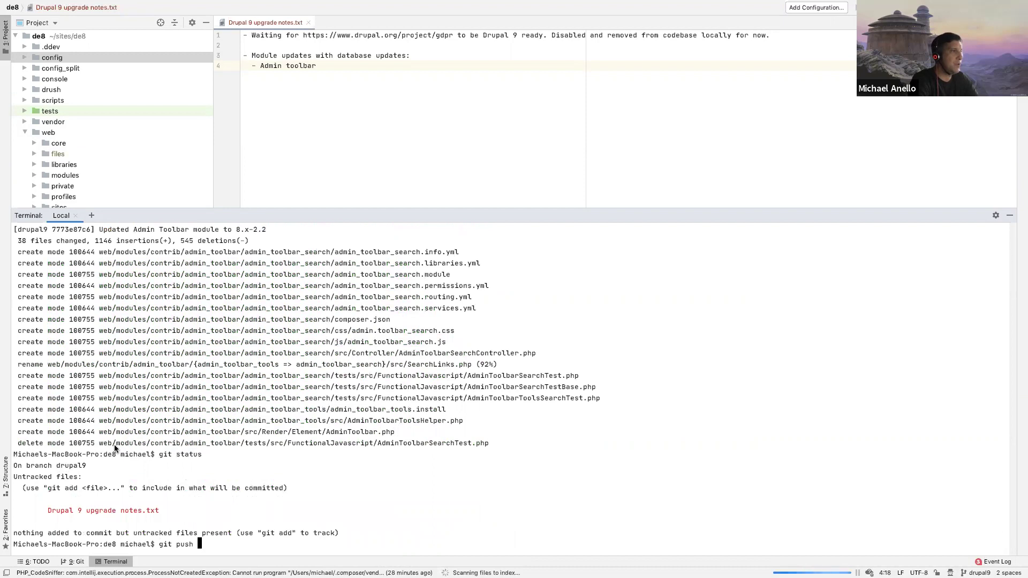
text(rupal9)
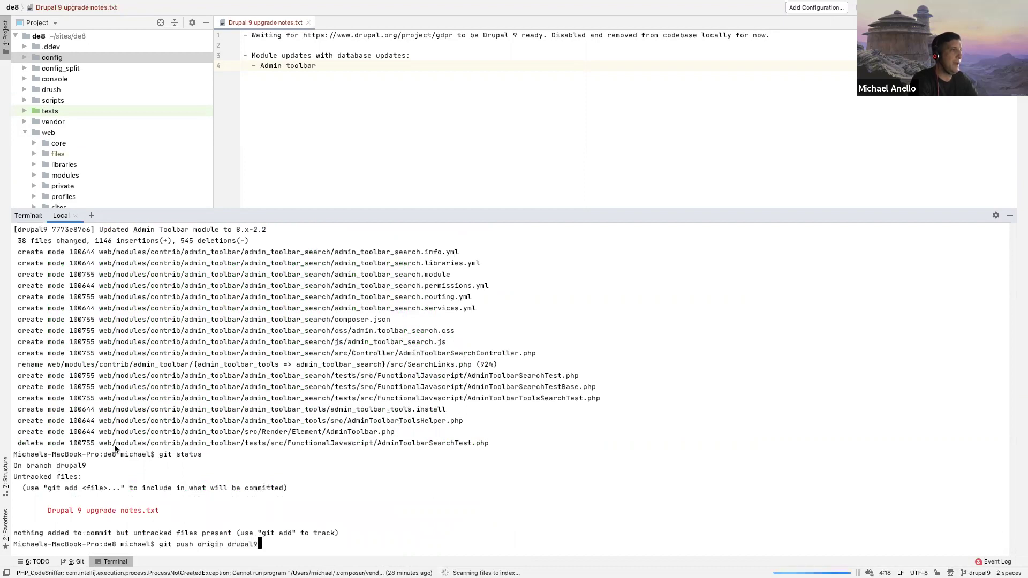
key(Return)
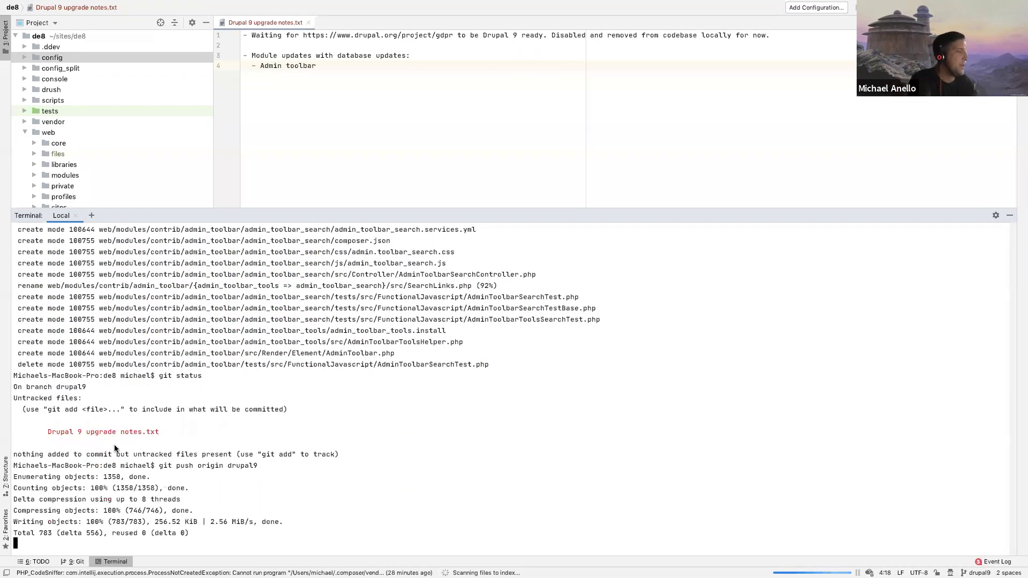
drag(143, 499, 373, 502)
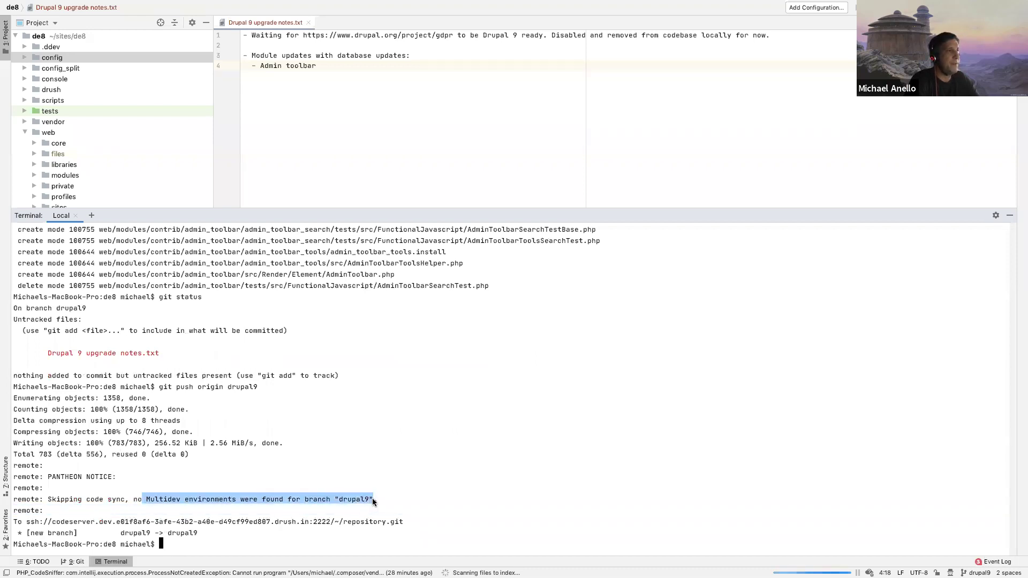
click(310, 473)
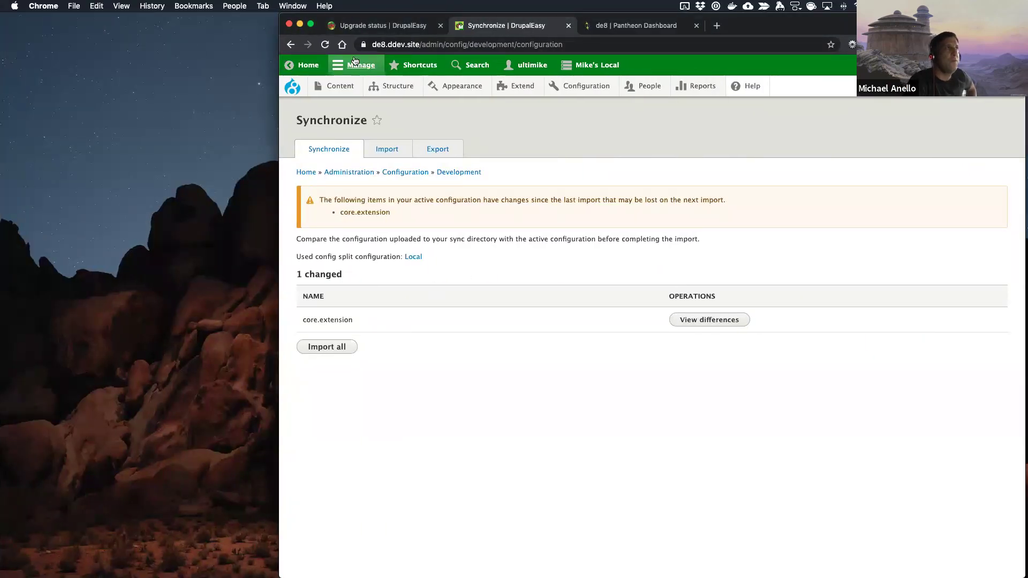
Step: Switch to Chrome, reload the Synchronize page, and review the custom, contributed and uninstalled projects in the Upgrade status report
click(323, 45)
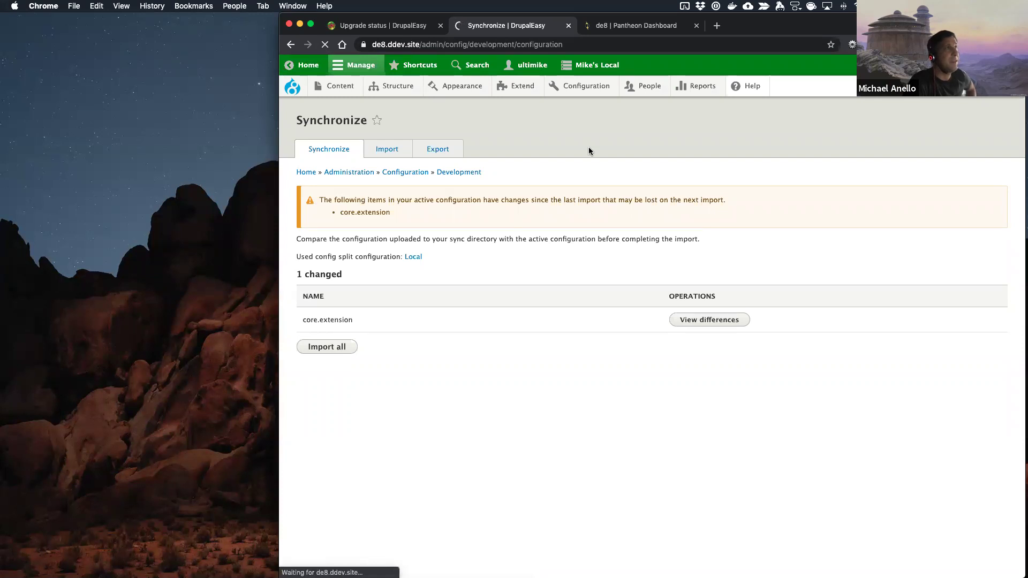
click(402, 26)
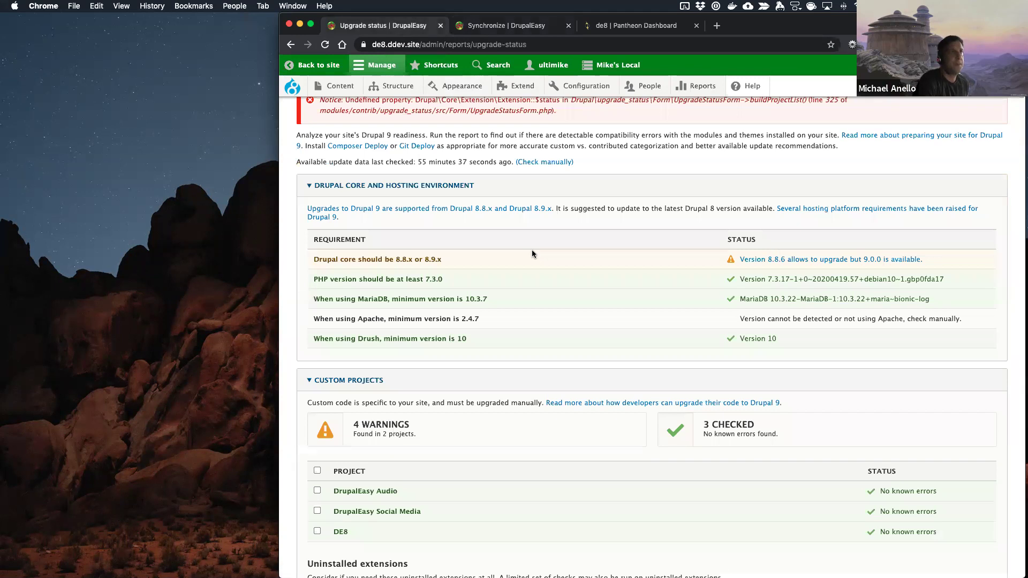
scroll(532, 253, down, 2)
scroll(505, 351, down, 5)
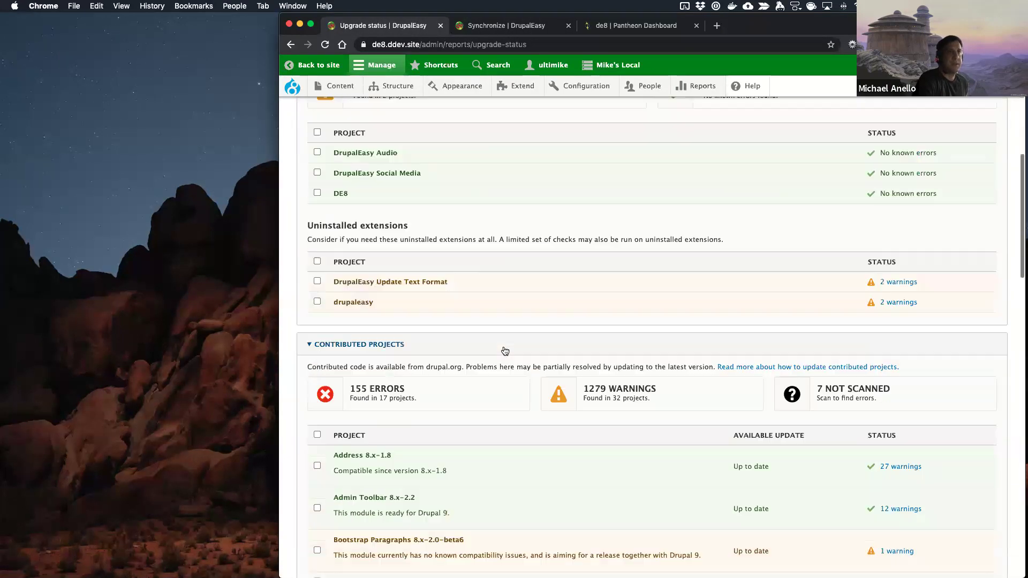
scroll(439, 336, down, 4)
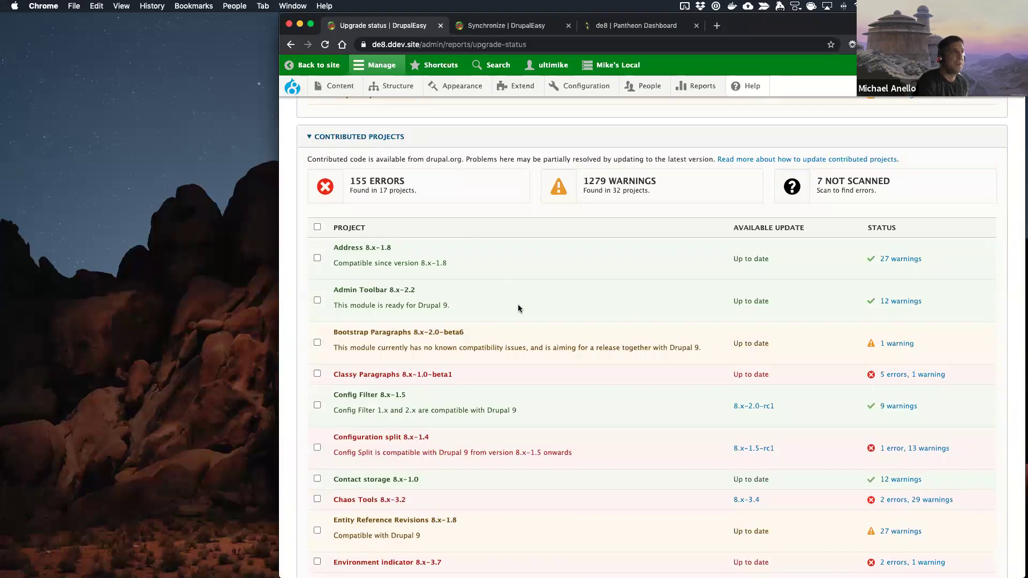
scroll(519, 309, down, 15)
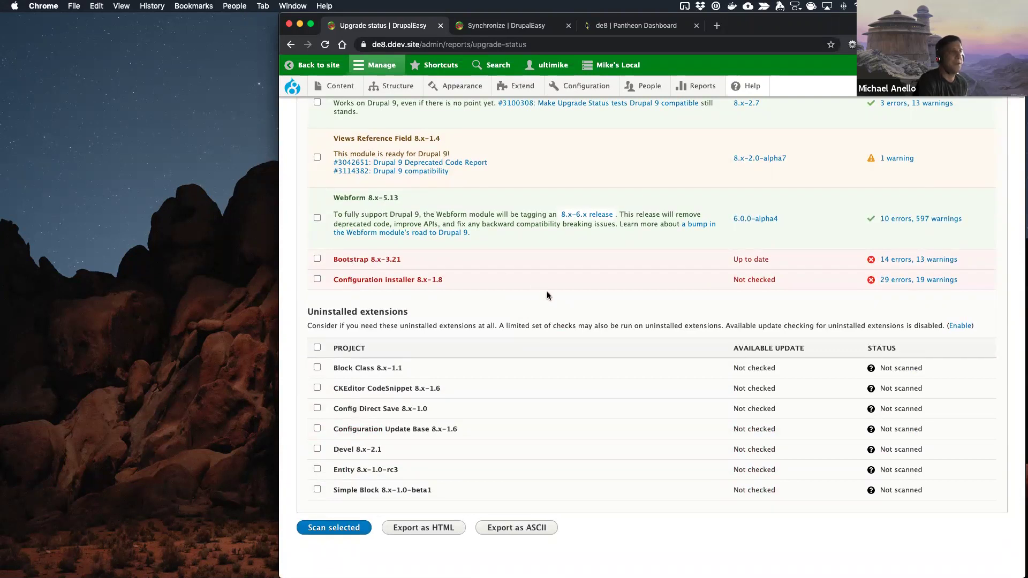
scroll(547, 295, up, 20)
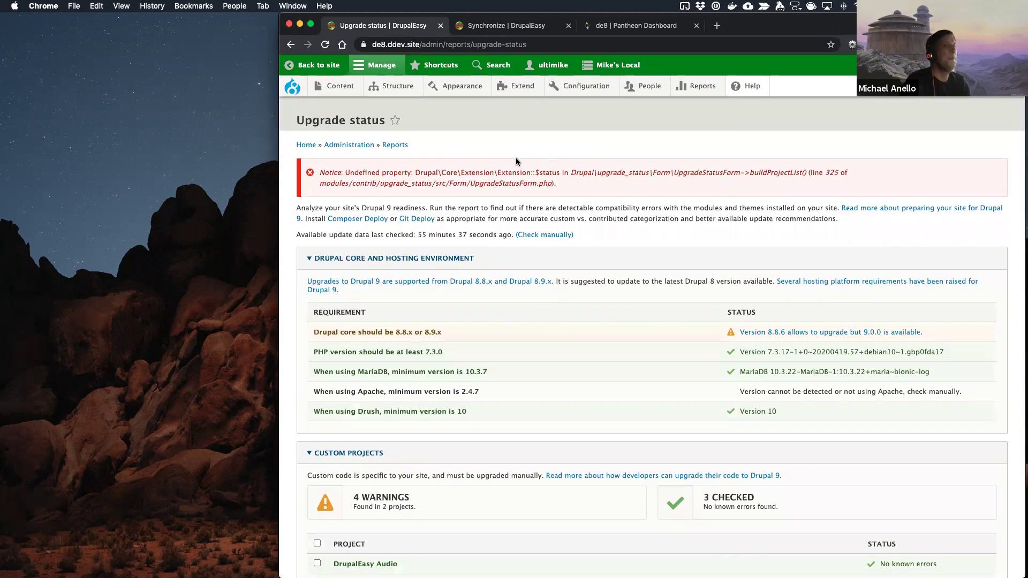
scroll(441, 317, down, 15)
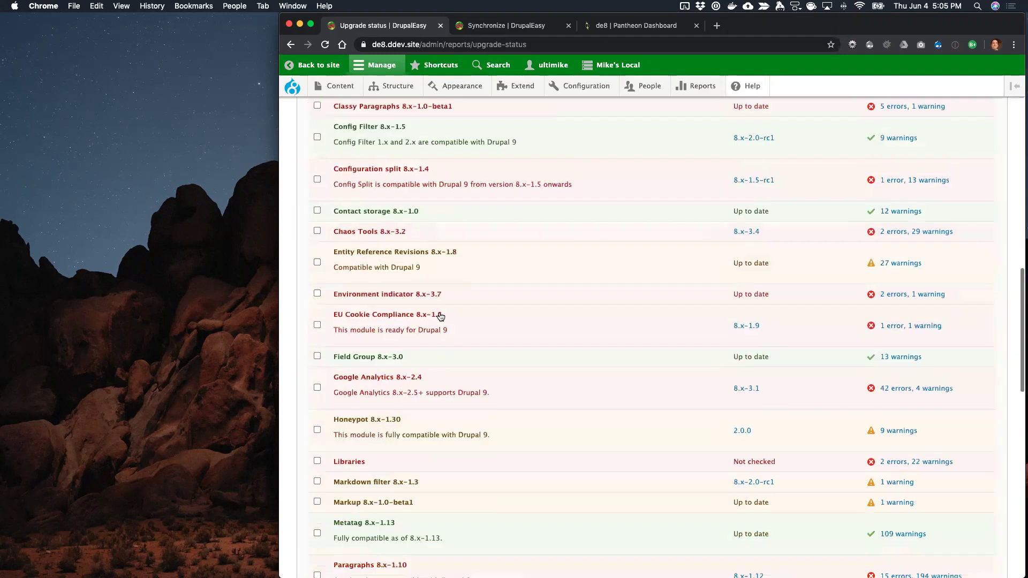
scroll(440, 317, down, 6)
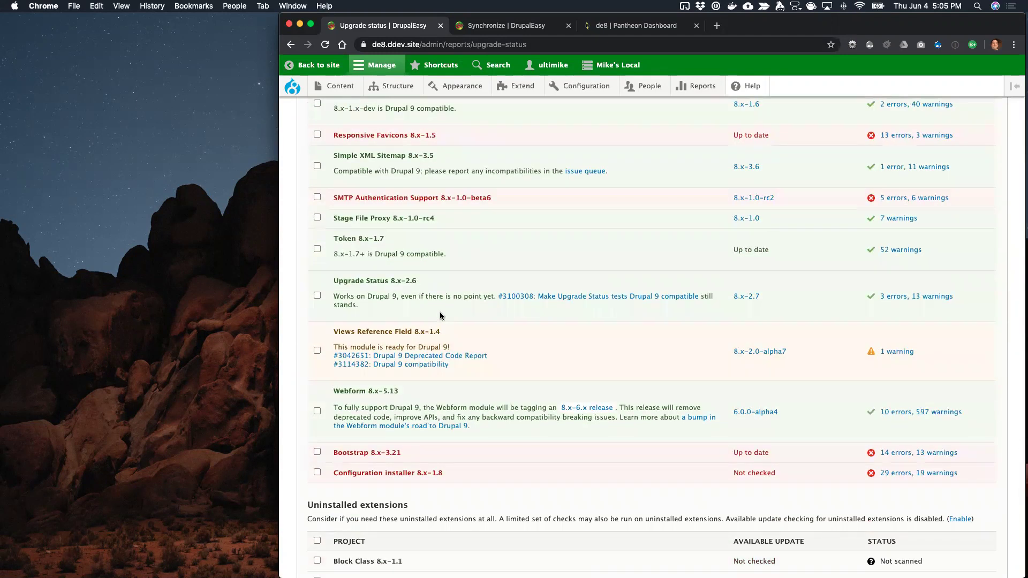
click(717, 25)
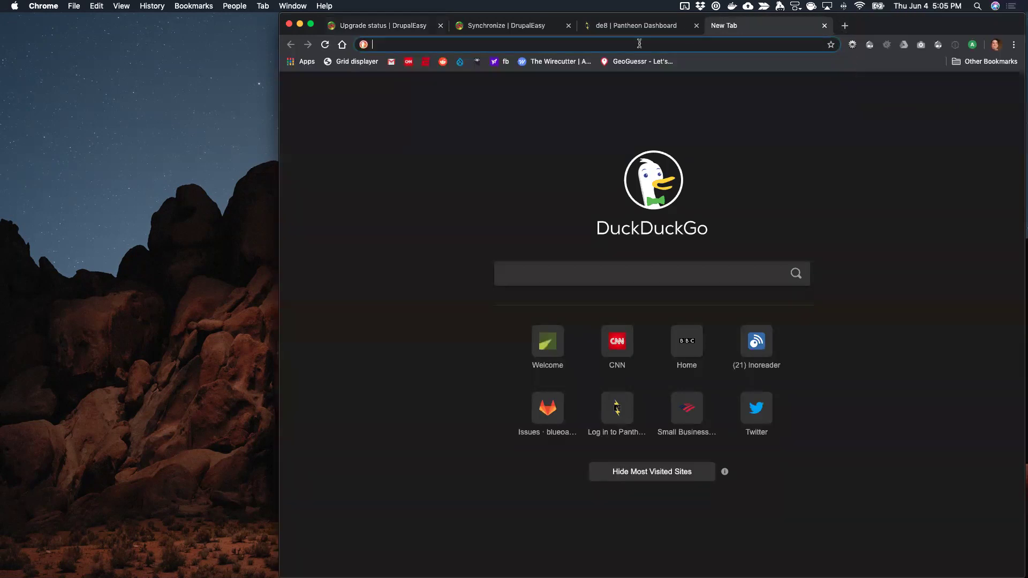
text(dp)
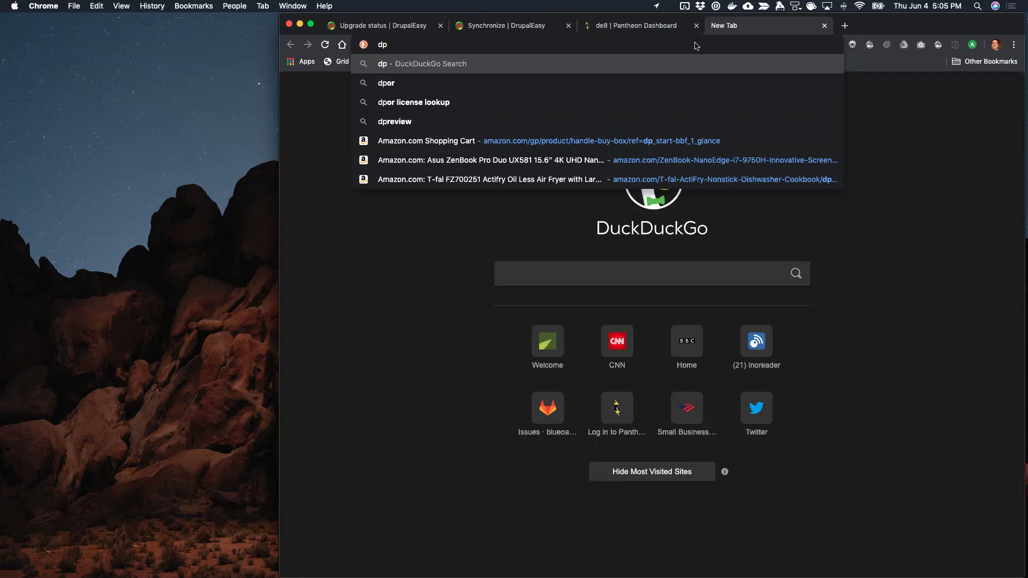
key(BackSpace)
key(BackSpace)
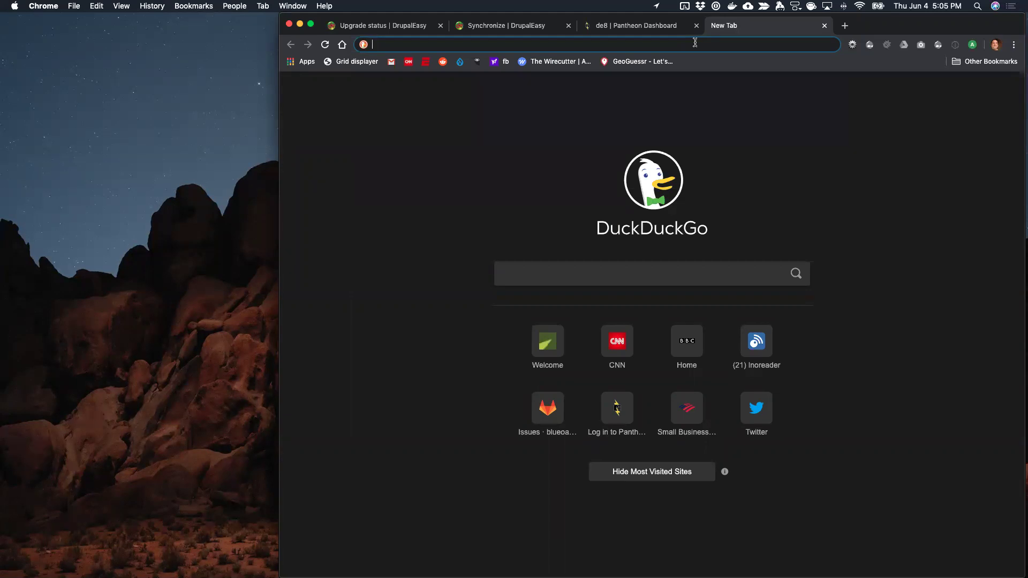
key(super+w)
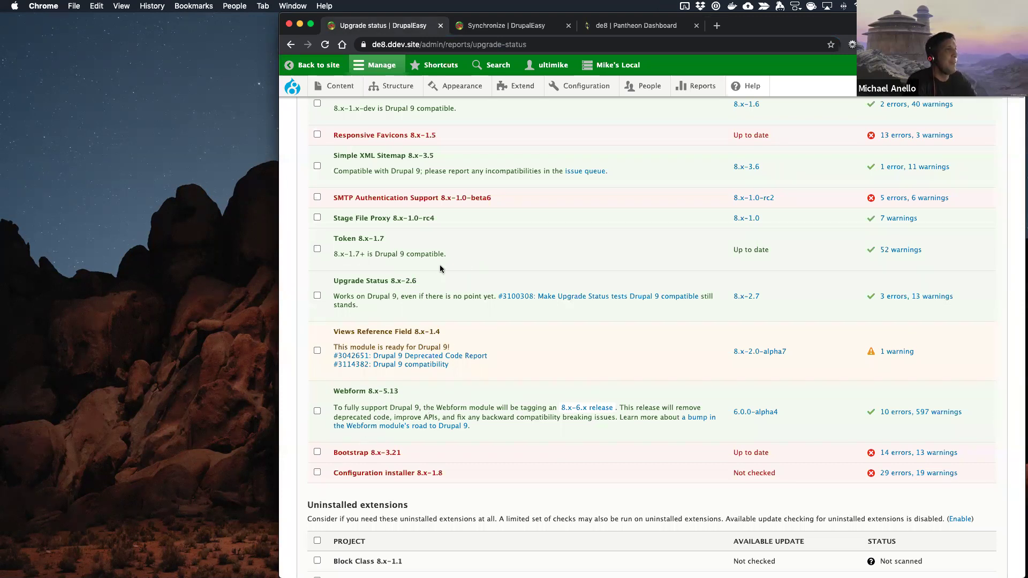
Step: Examine the Upgrade status report again, comparing each contributed module's available update and Drupal 9 compatibility status
scroll(440, 269, up, 15)
scroll(440, 269, down, 5)
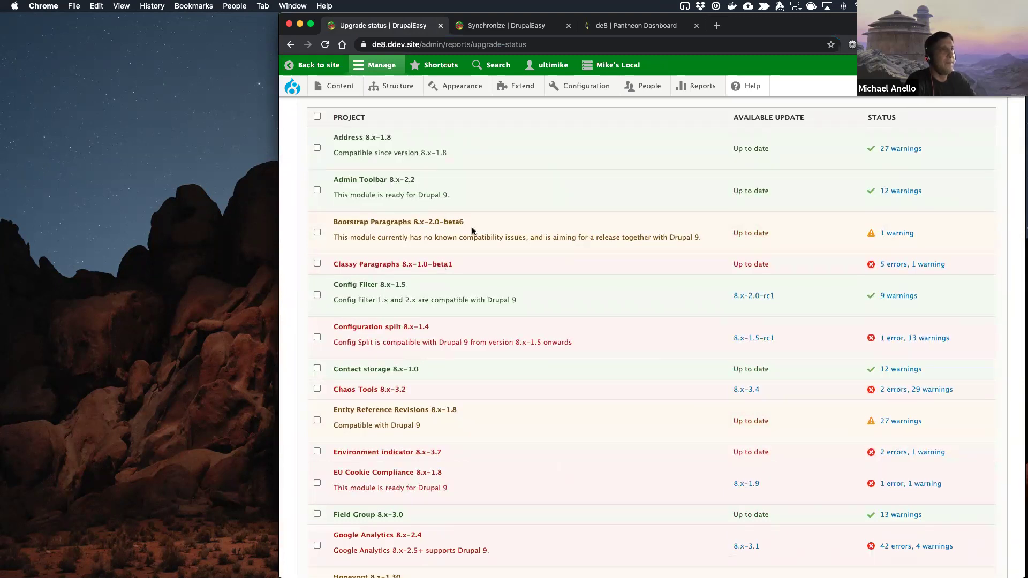
scroll(538, 427, down, 18)
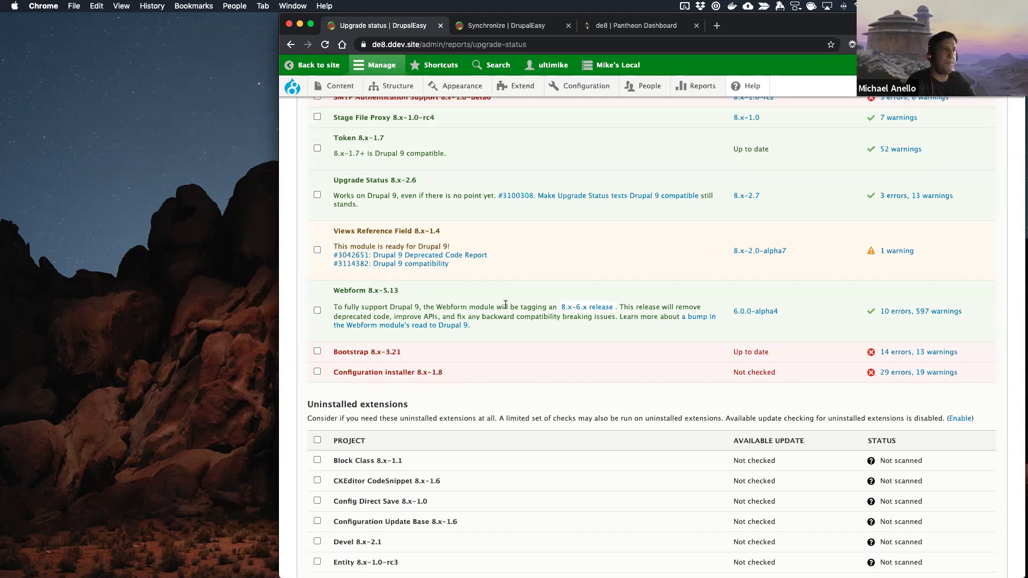
scroll(505, 305, down, 2)
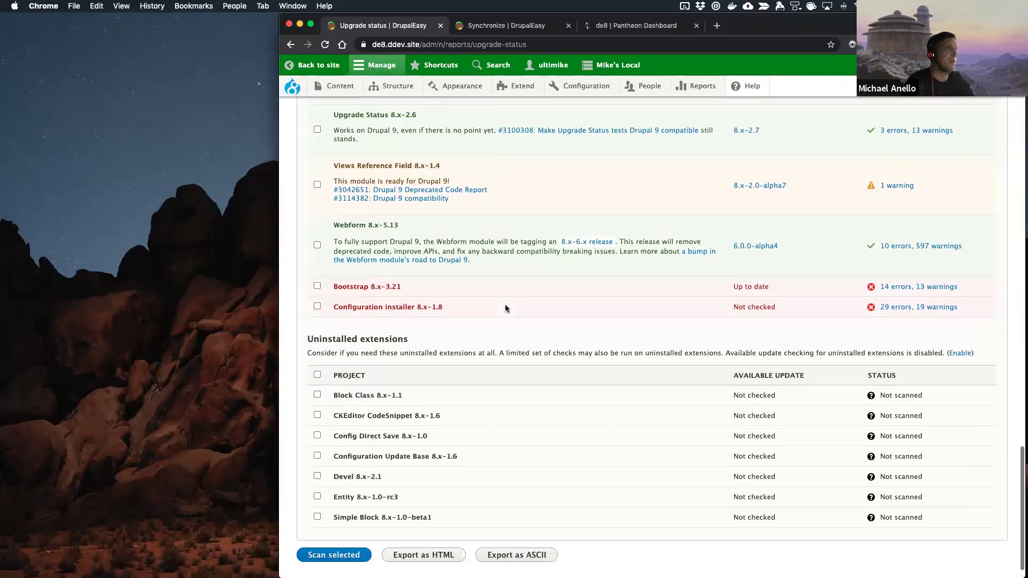
scroll(506, 308, up, 20)
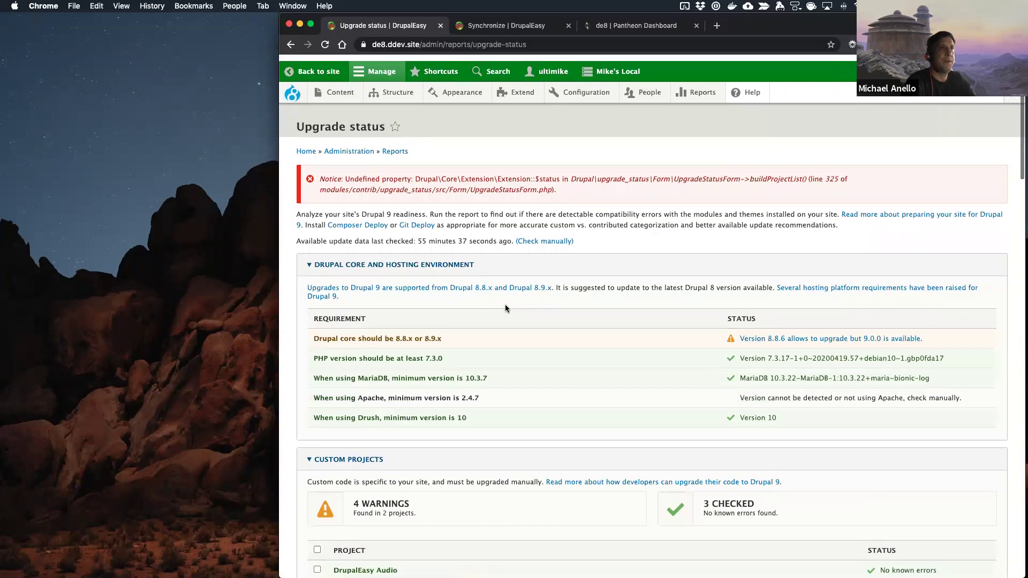